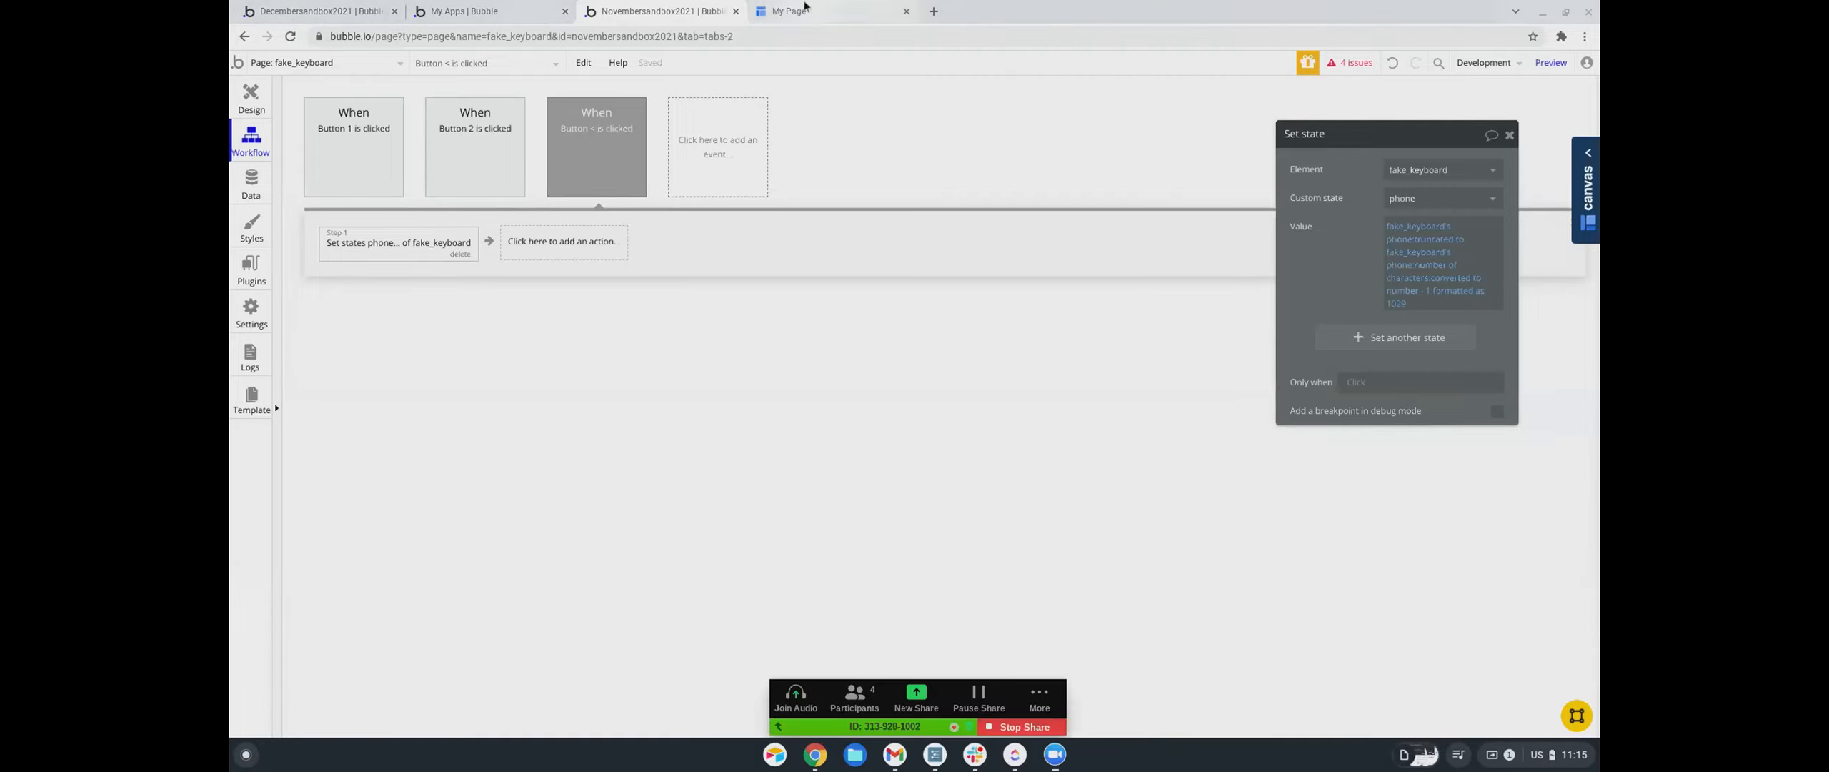
# - Open the Pronocoders ActiveCampaign contacts page in a new browser tab and look through the contact list
pyautogui.click(934, 11)
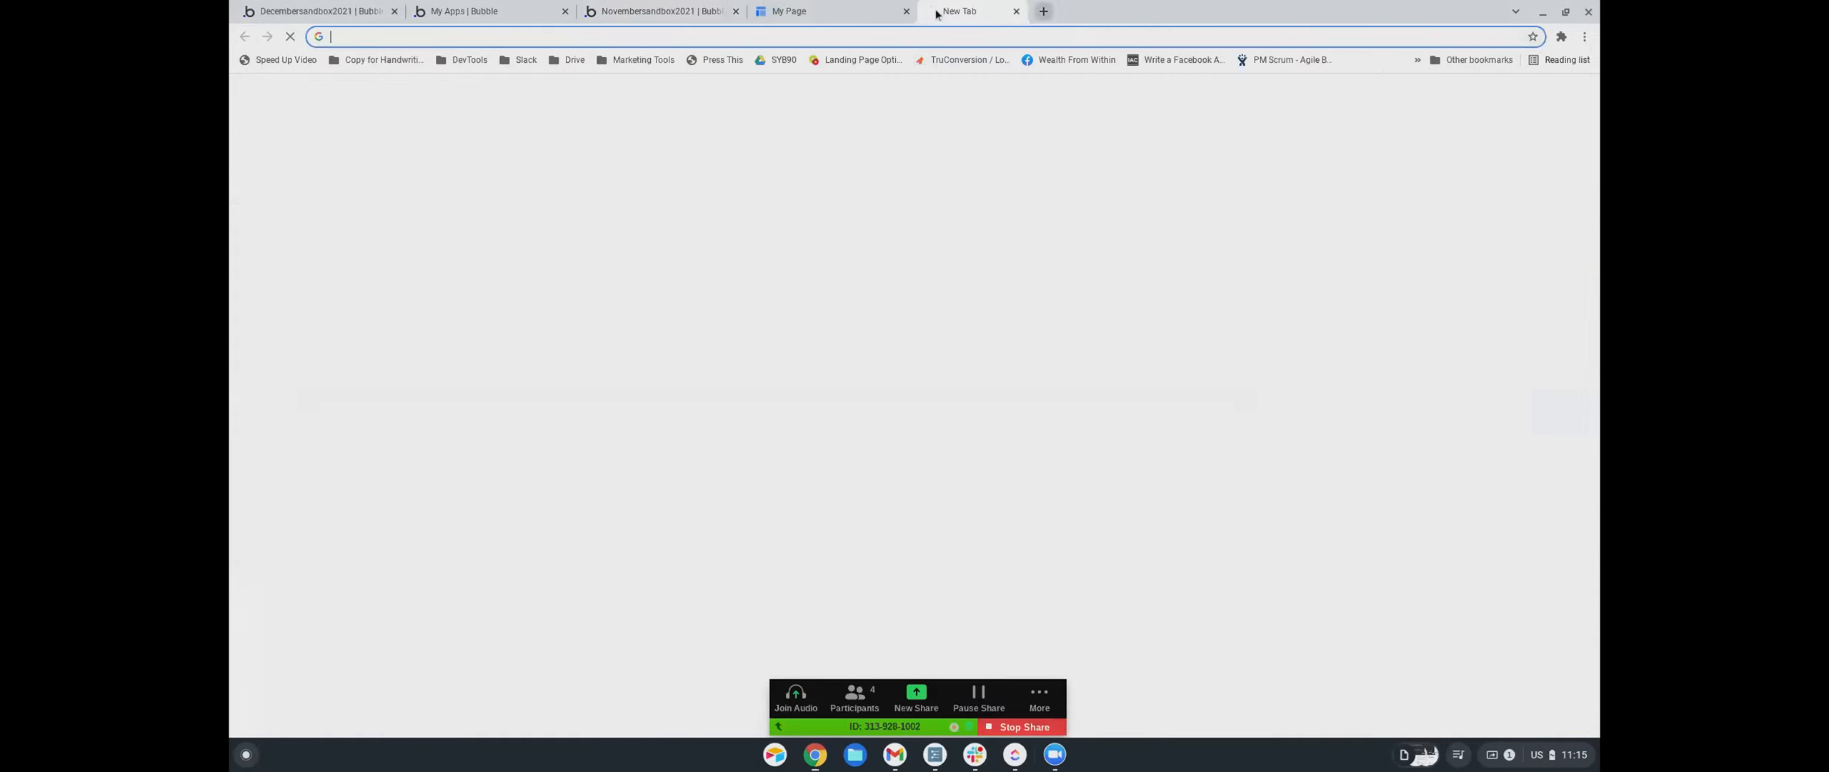
pyautogui.click(909, 38)
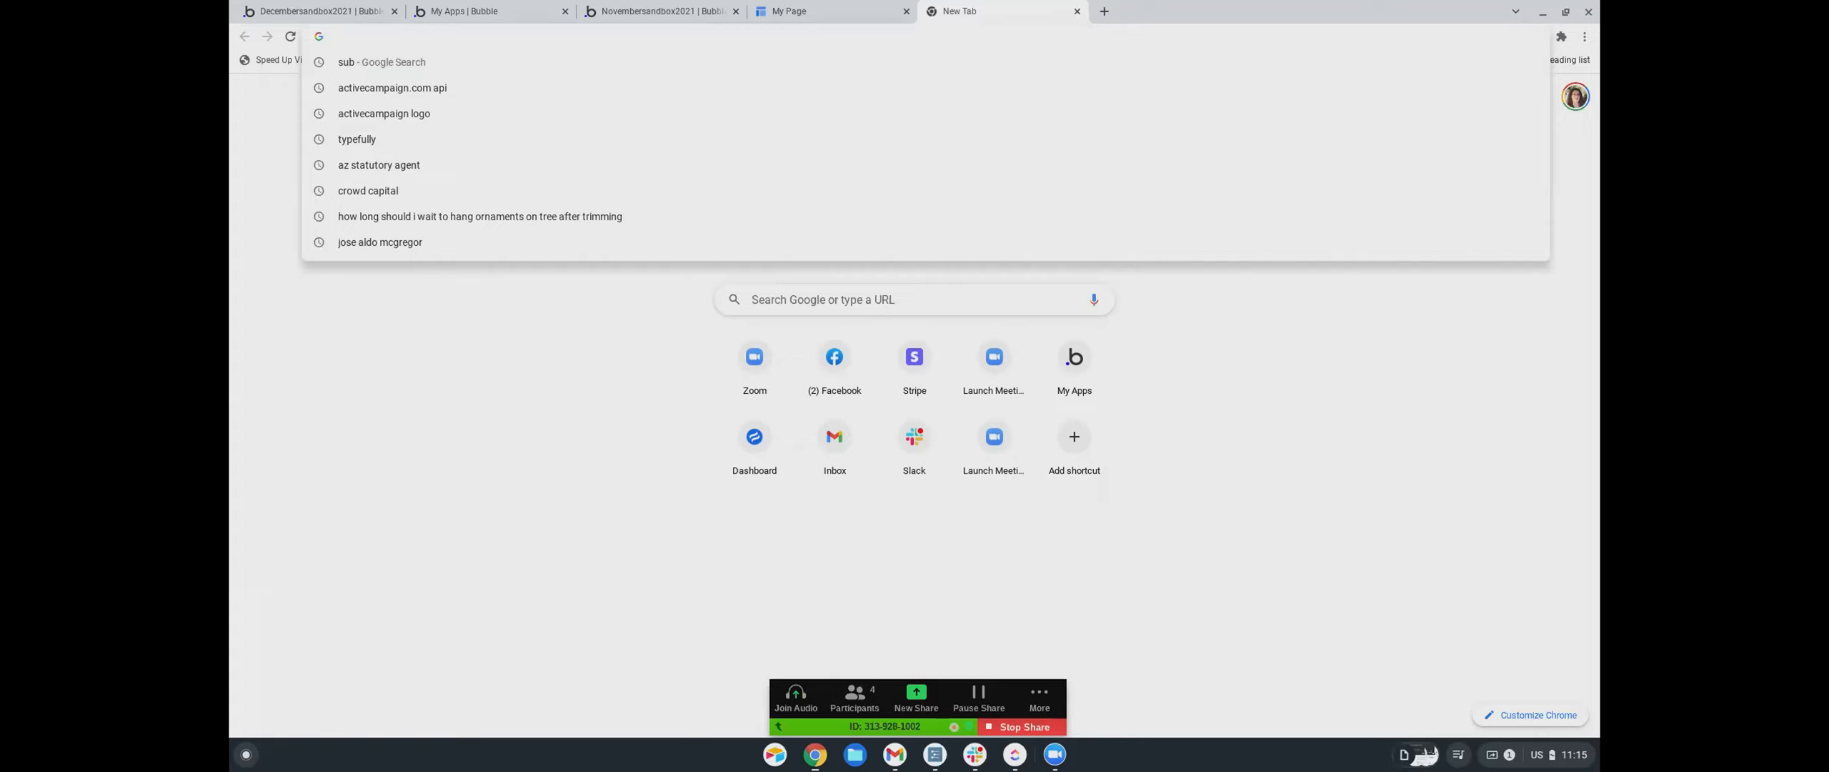
pyautogui.write('prono')
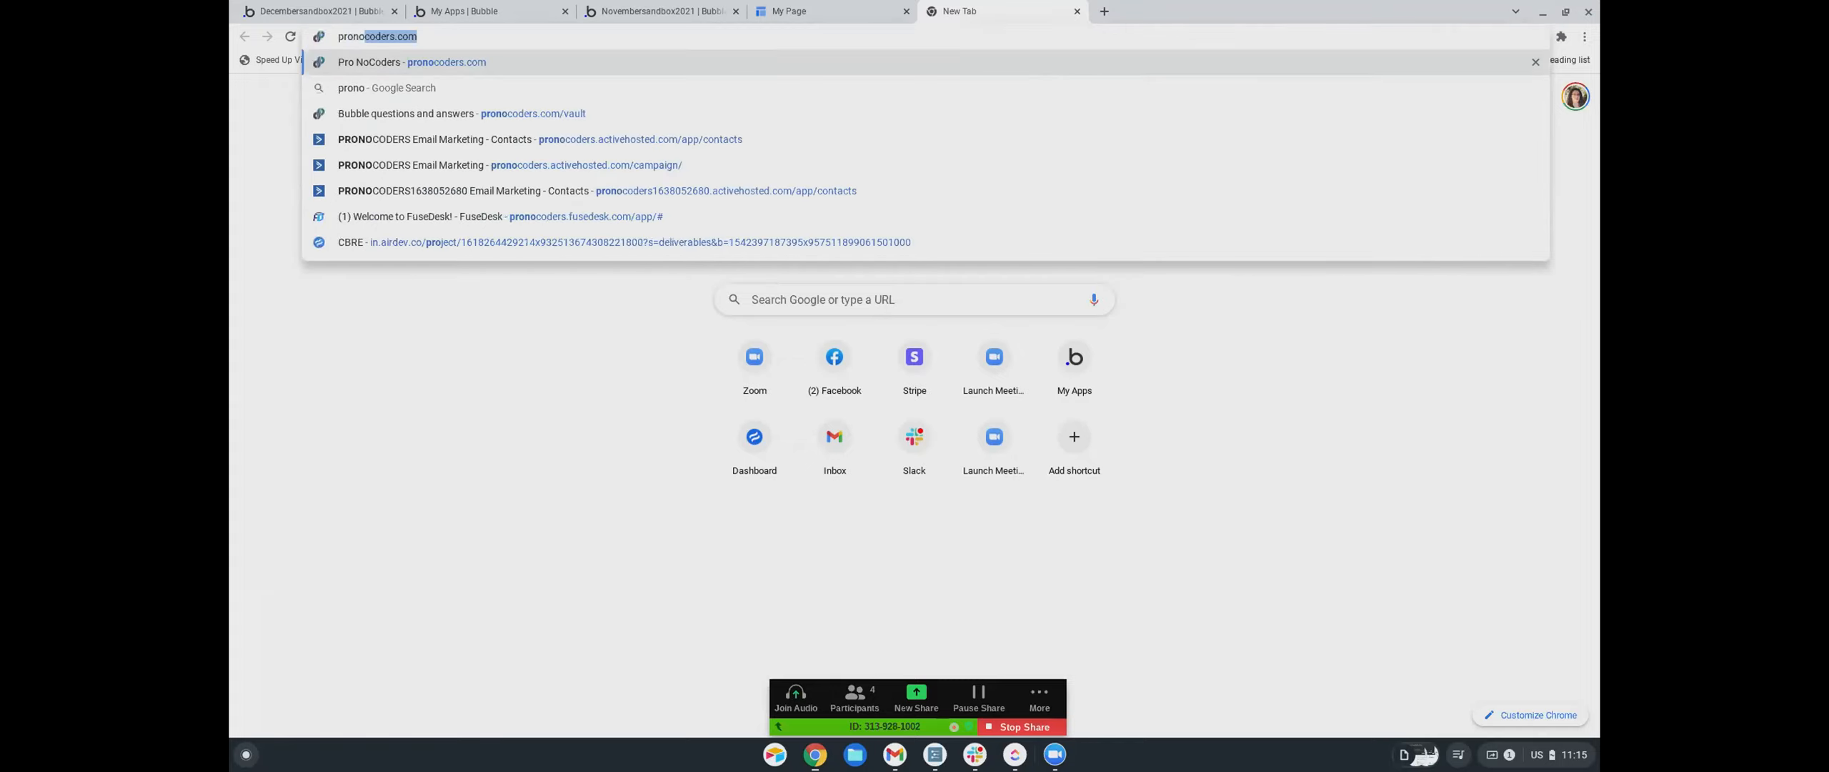
pyautogui.click(543, 216)
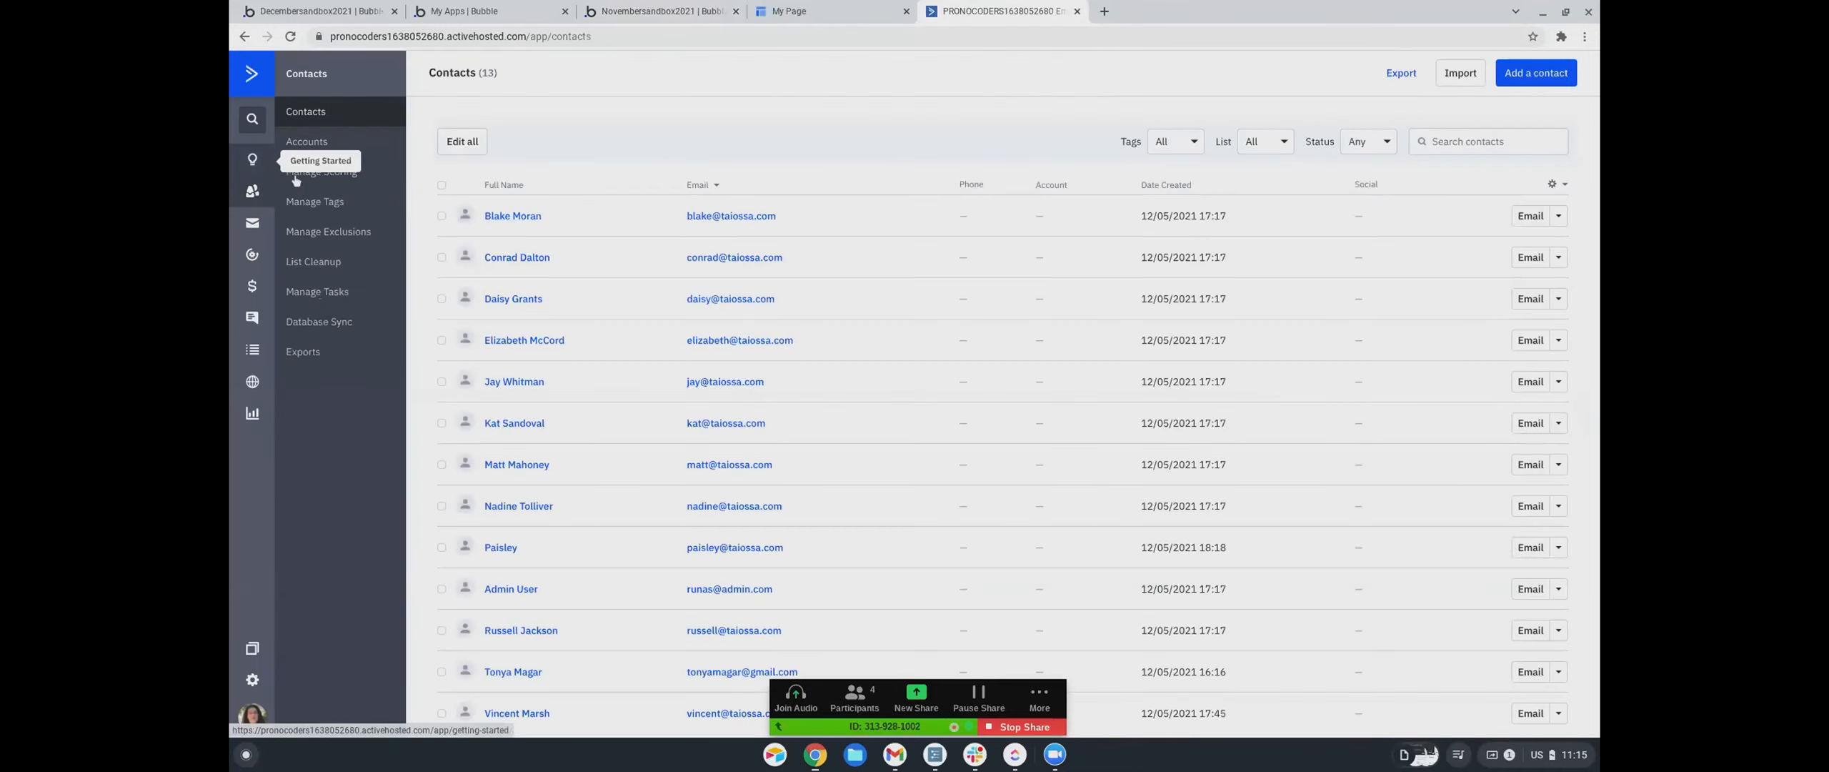
pyautogui.scroll(-3, 522, 235)
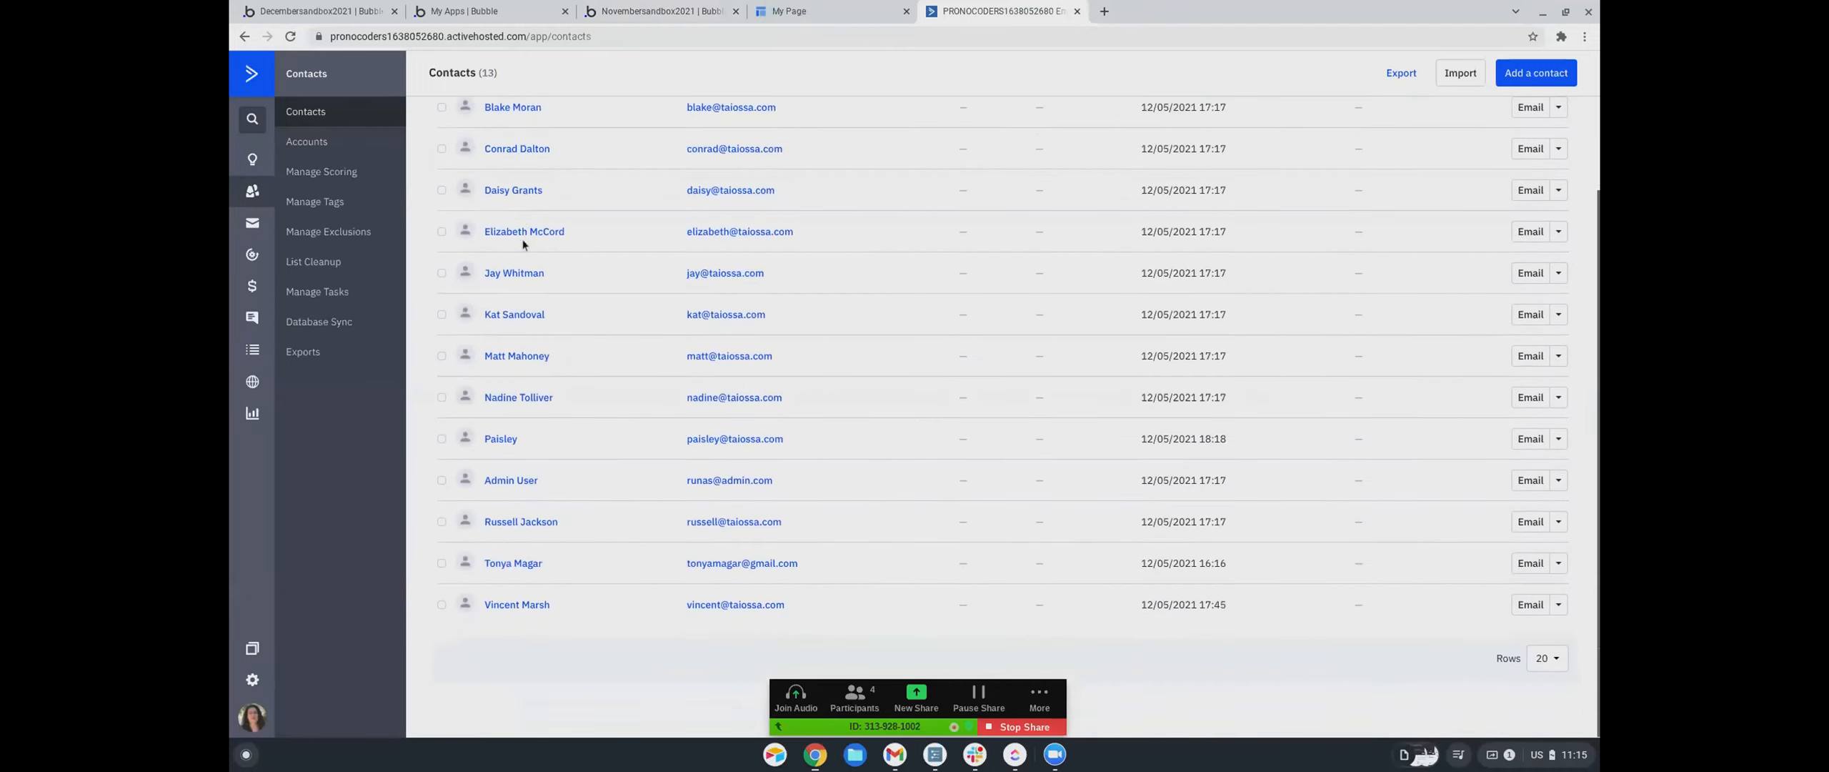
pyautogui.scroll(2, 522, 244)
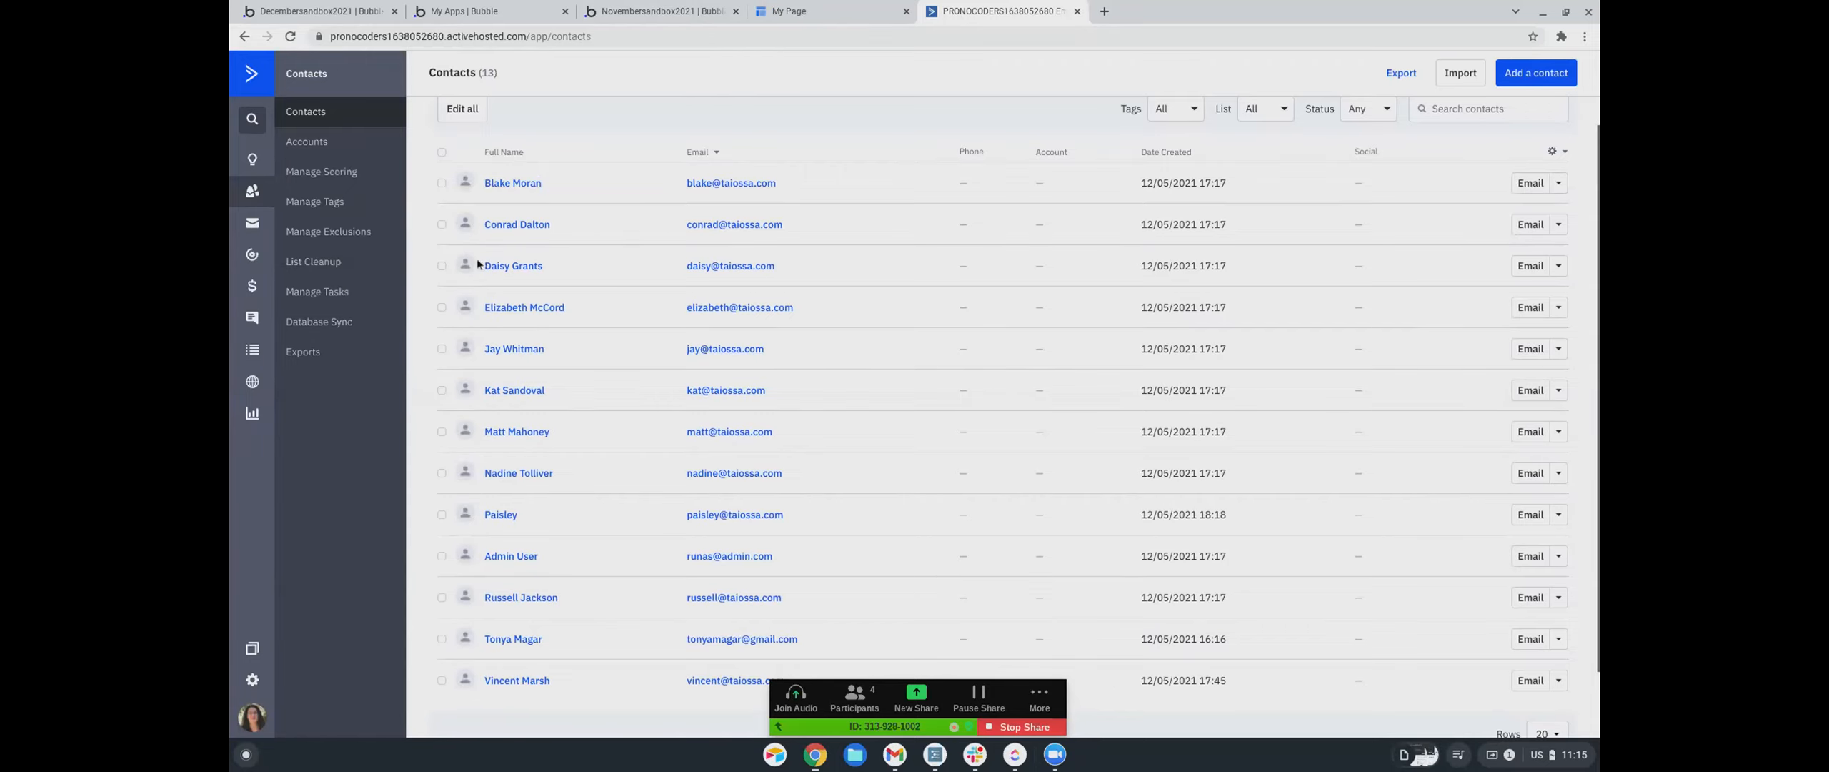
pyautogui.scroll(-2, 510, 465)
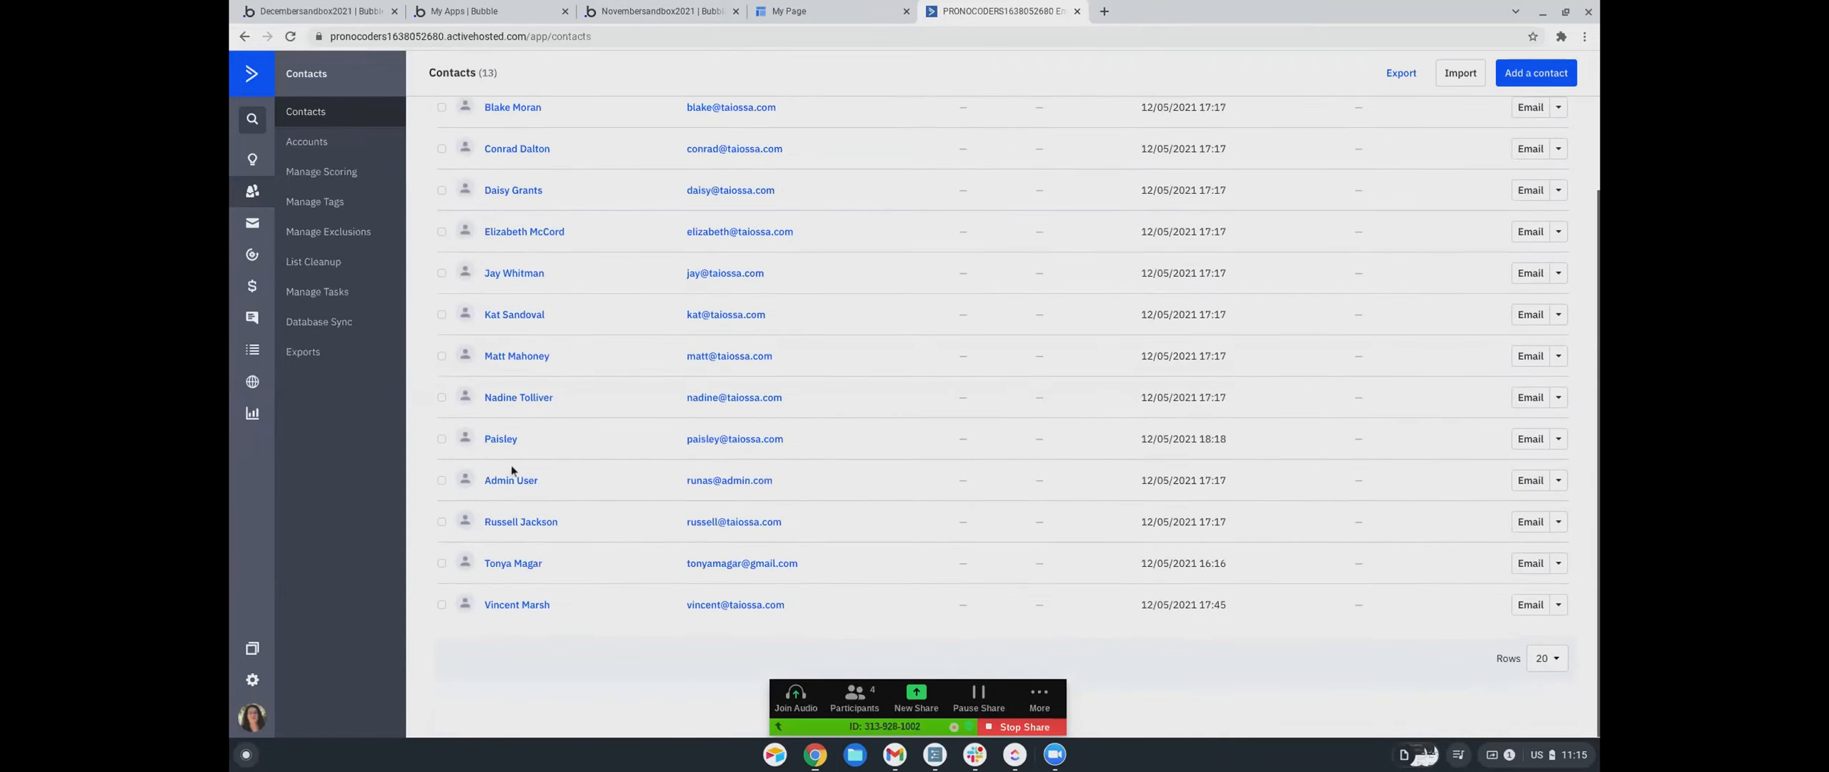
pyautogui.scroll(3, 511, 470)
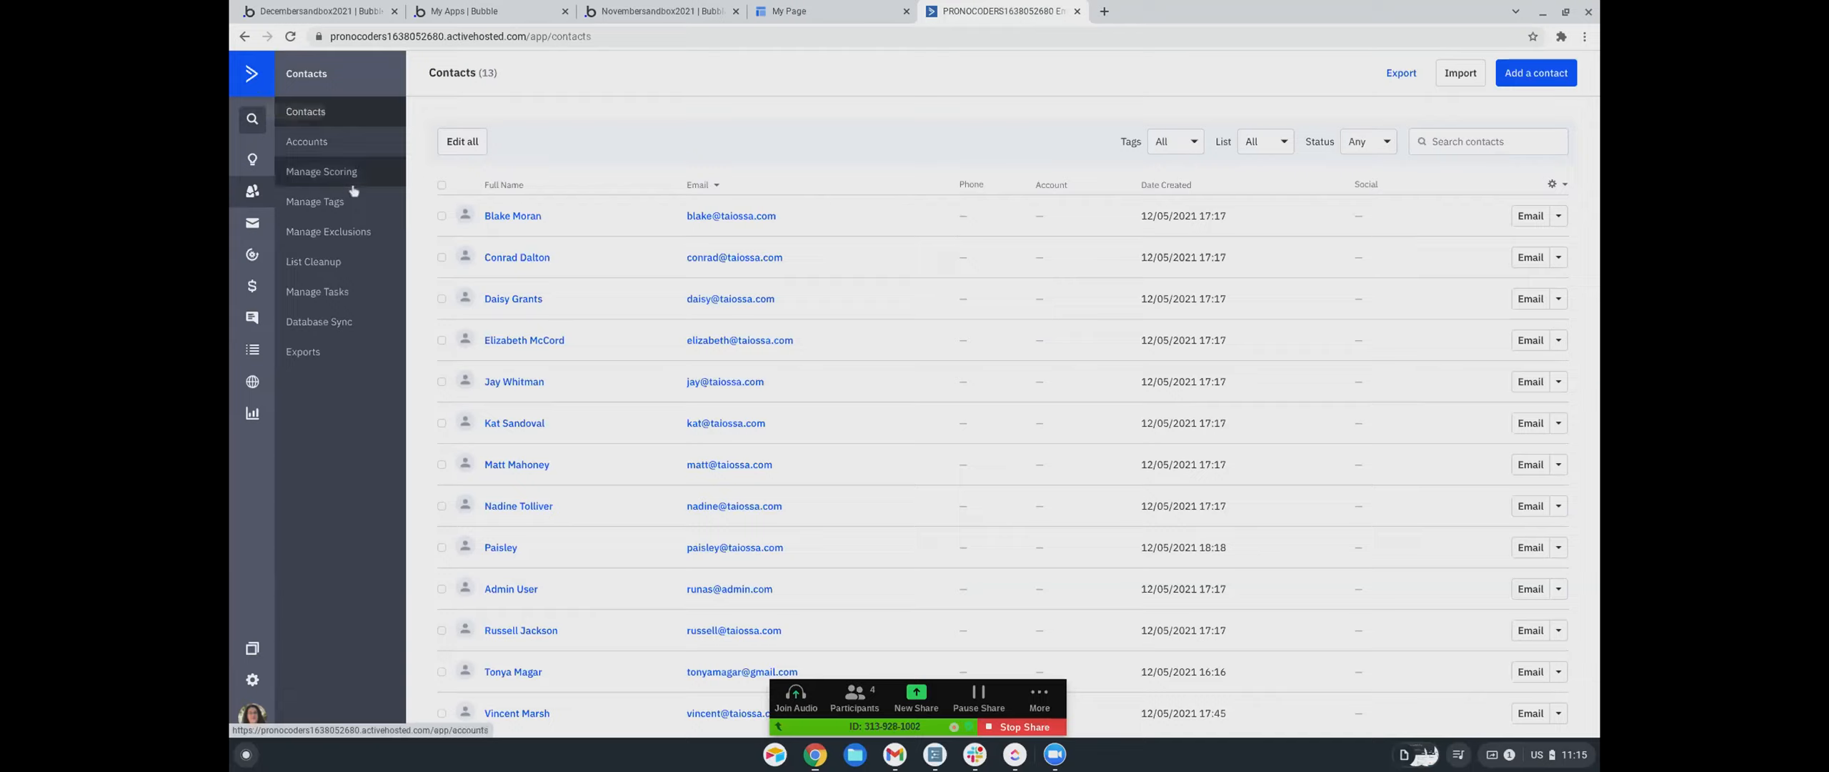
pyautogui.scroll(-1, 572, 314)
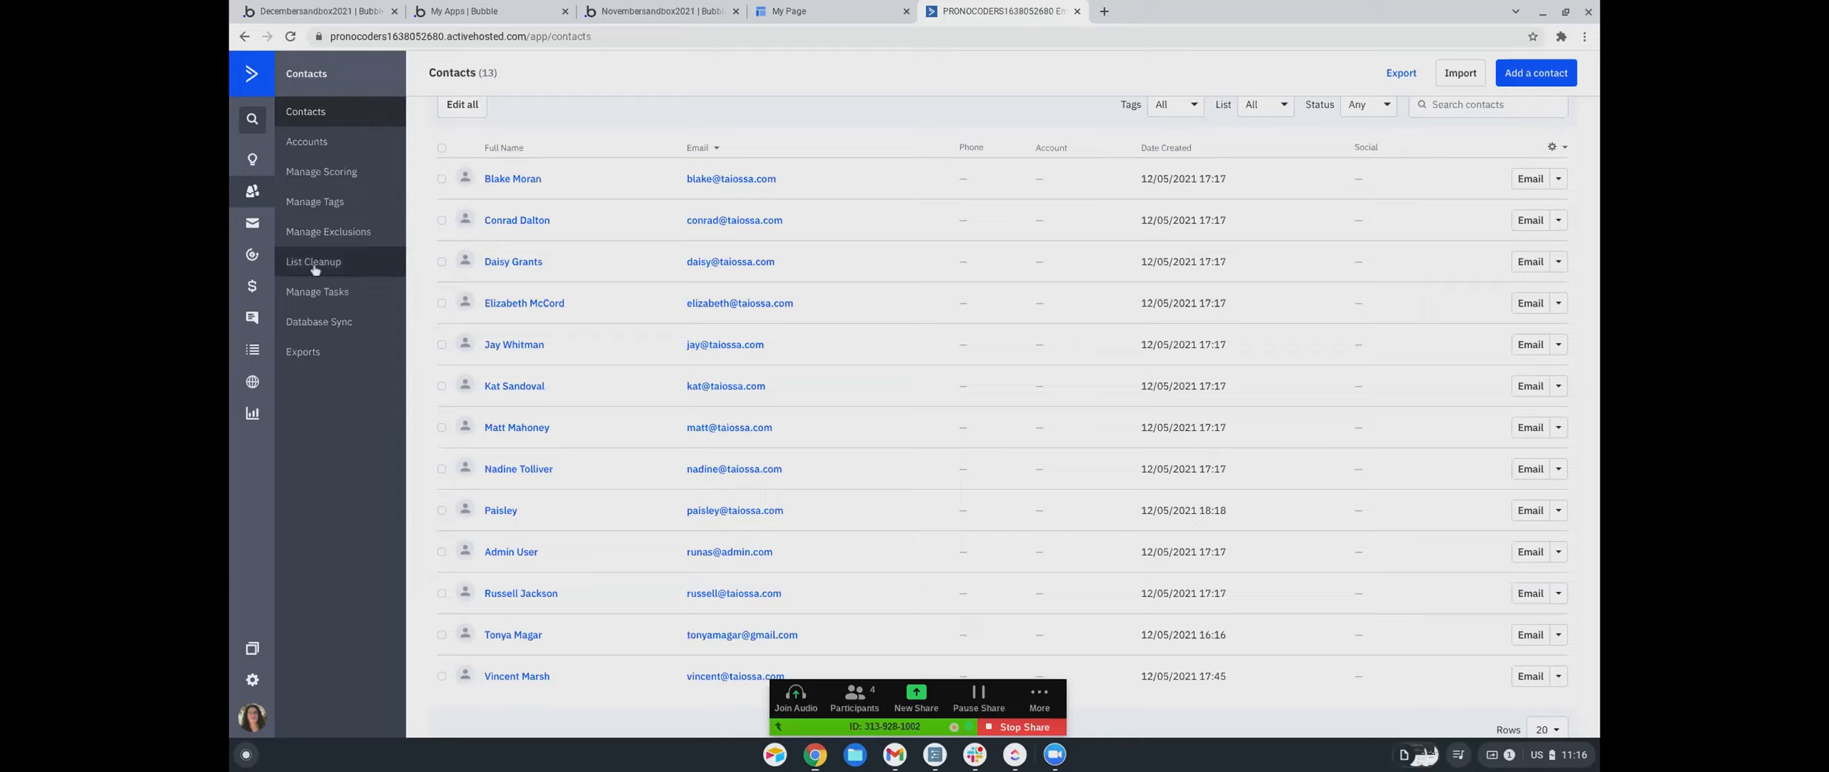
# - Examine the summary in the Live Zoom campaign's report, and go back to the contact list
pyautogui.click(252, 222)
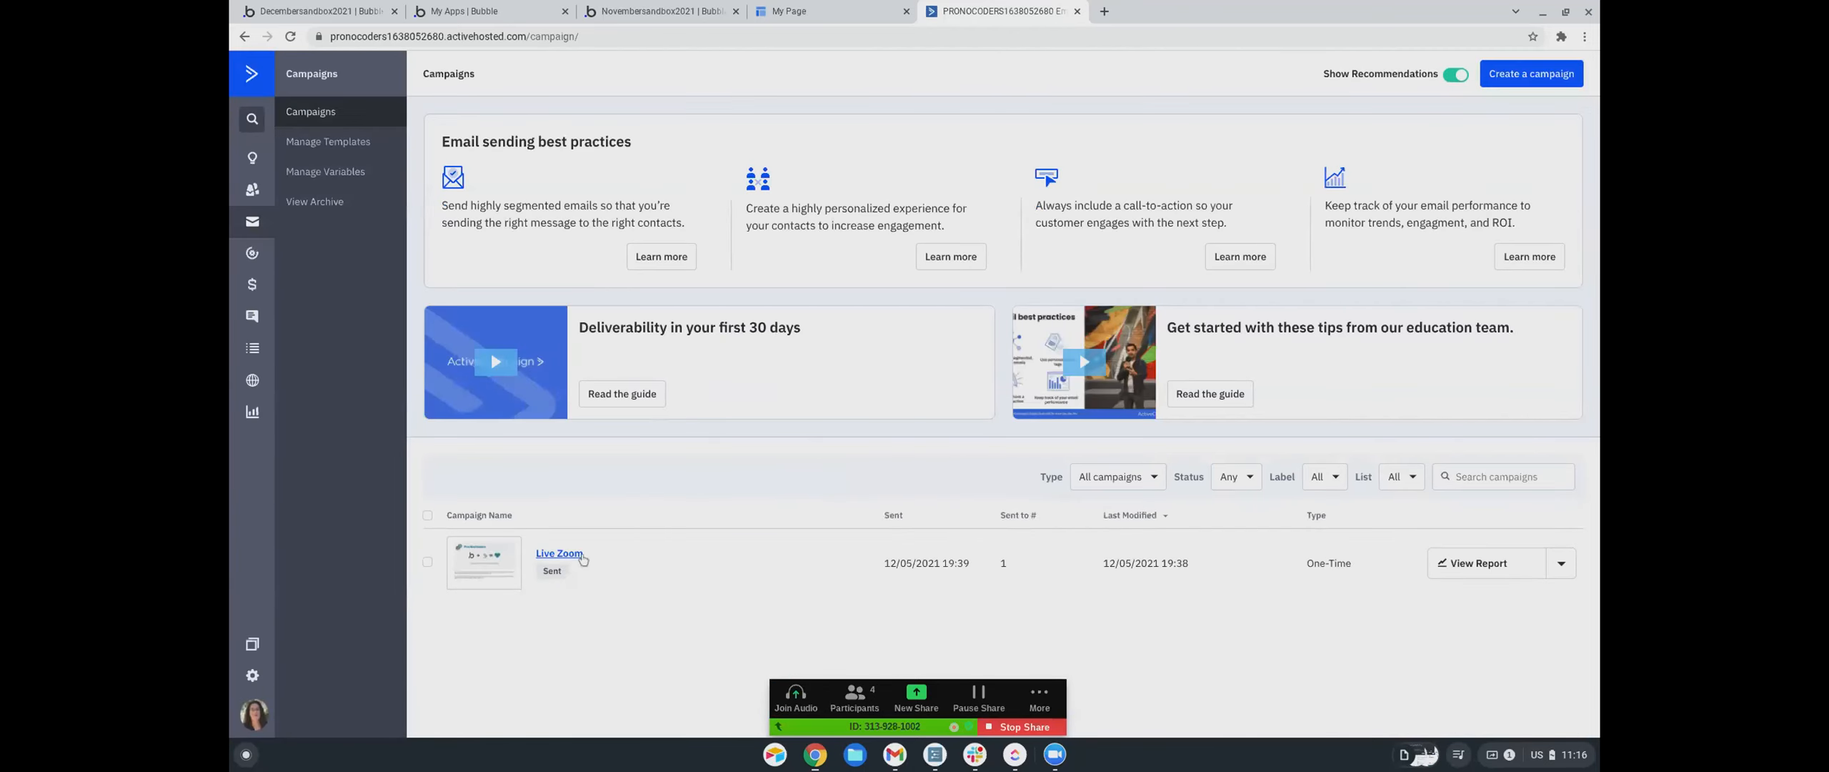
pyautogui.click(572, 555)
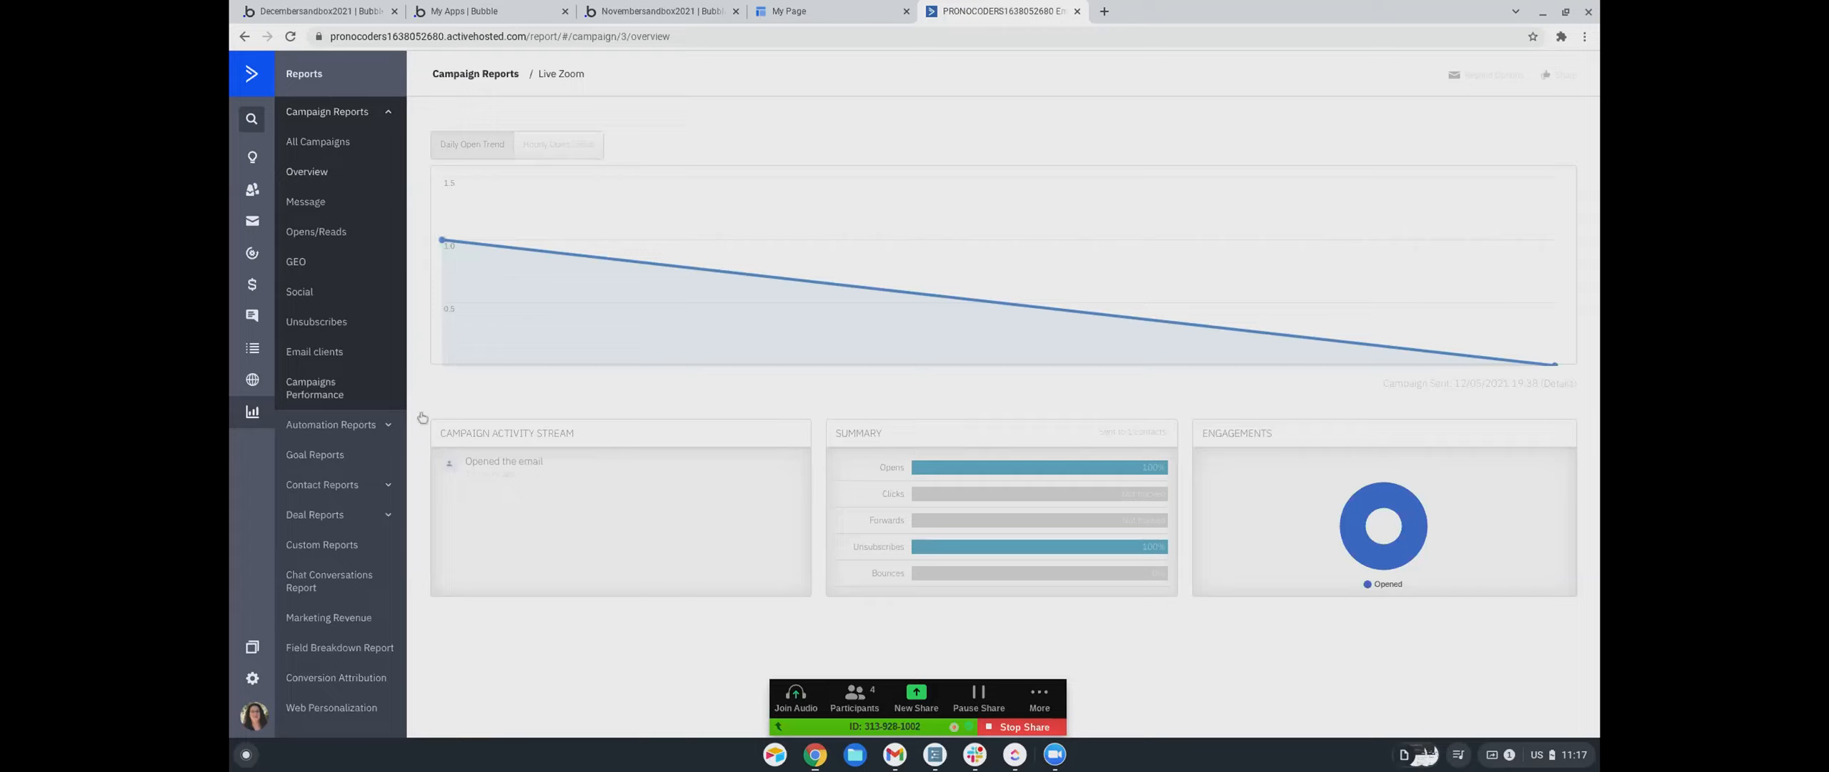
pyautogui.moveTo(936, 477)
pyautogui.moveTo(1003, 549)
pyautogui.moveTo(1169, 565)
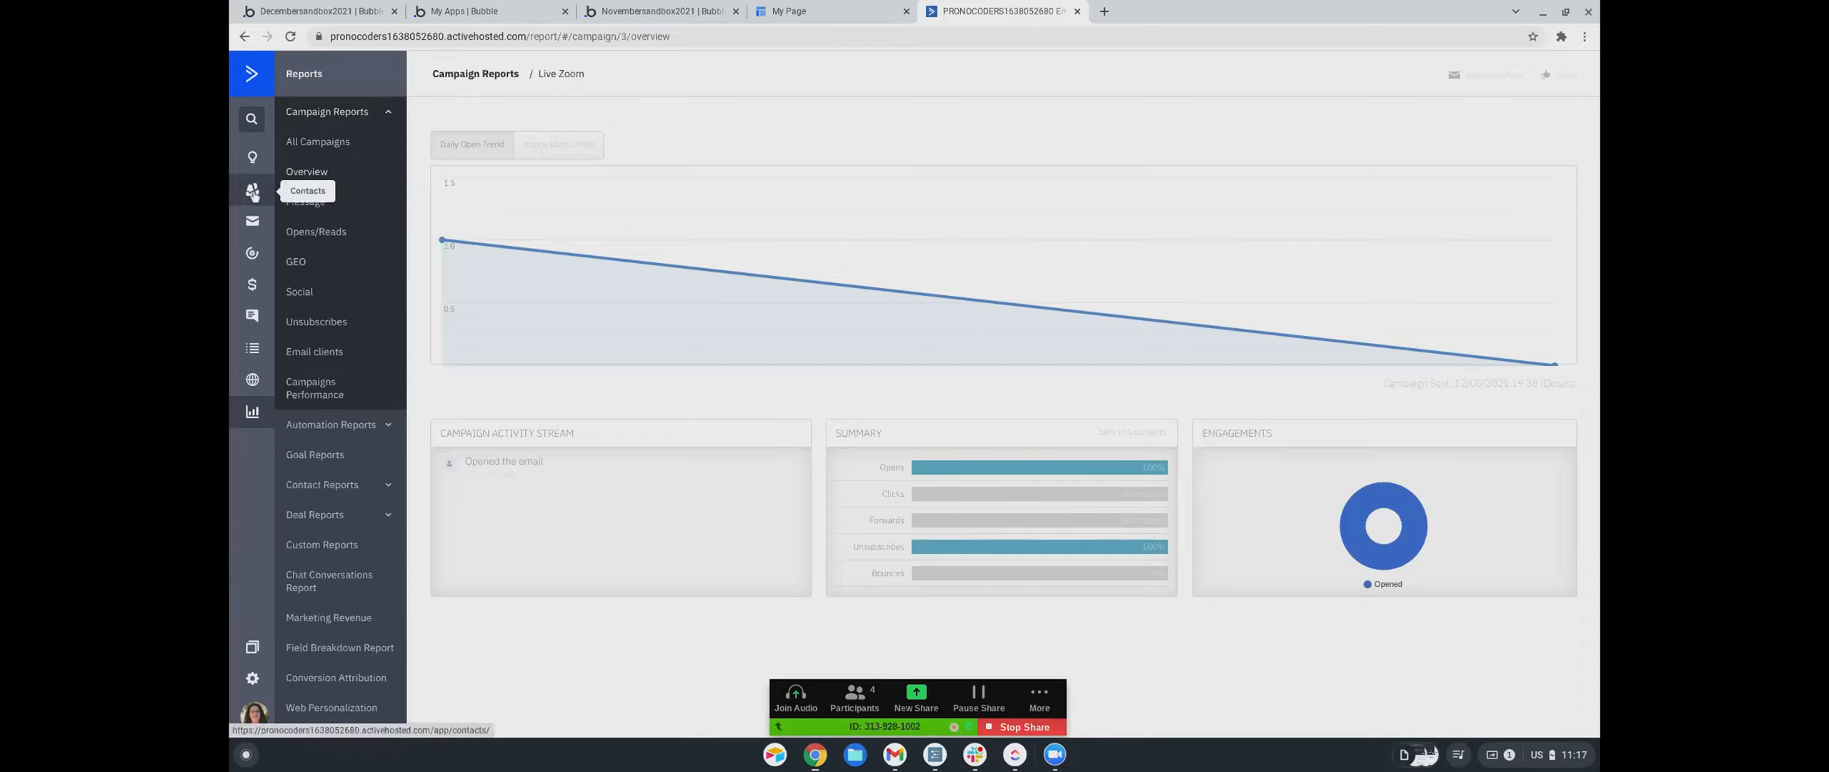
pyautogui.click(253, 192)
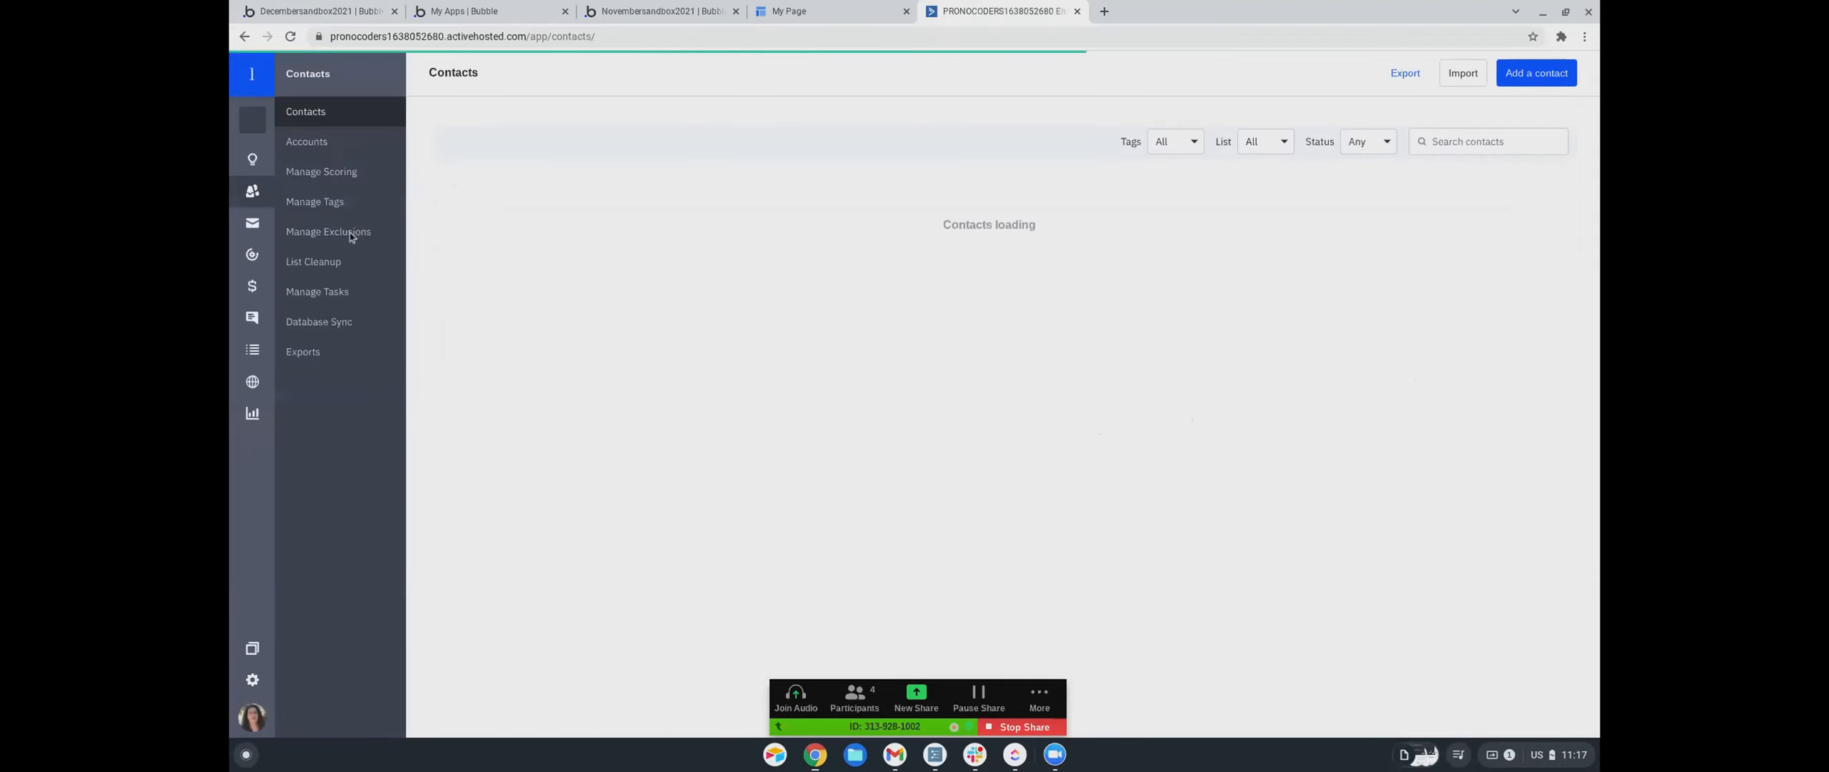
pyautogui.scroll(-2, 1009, 270)
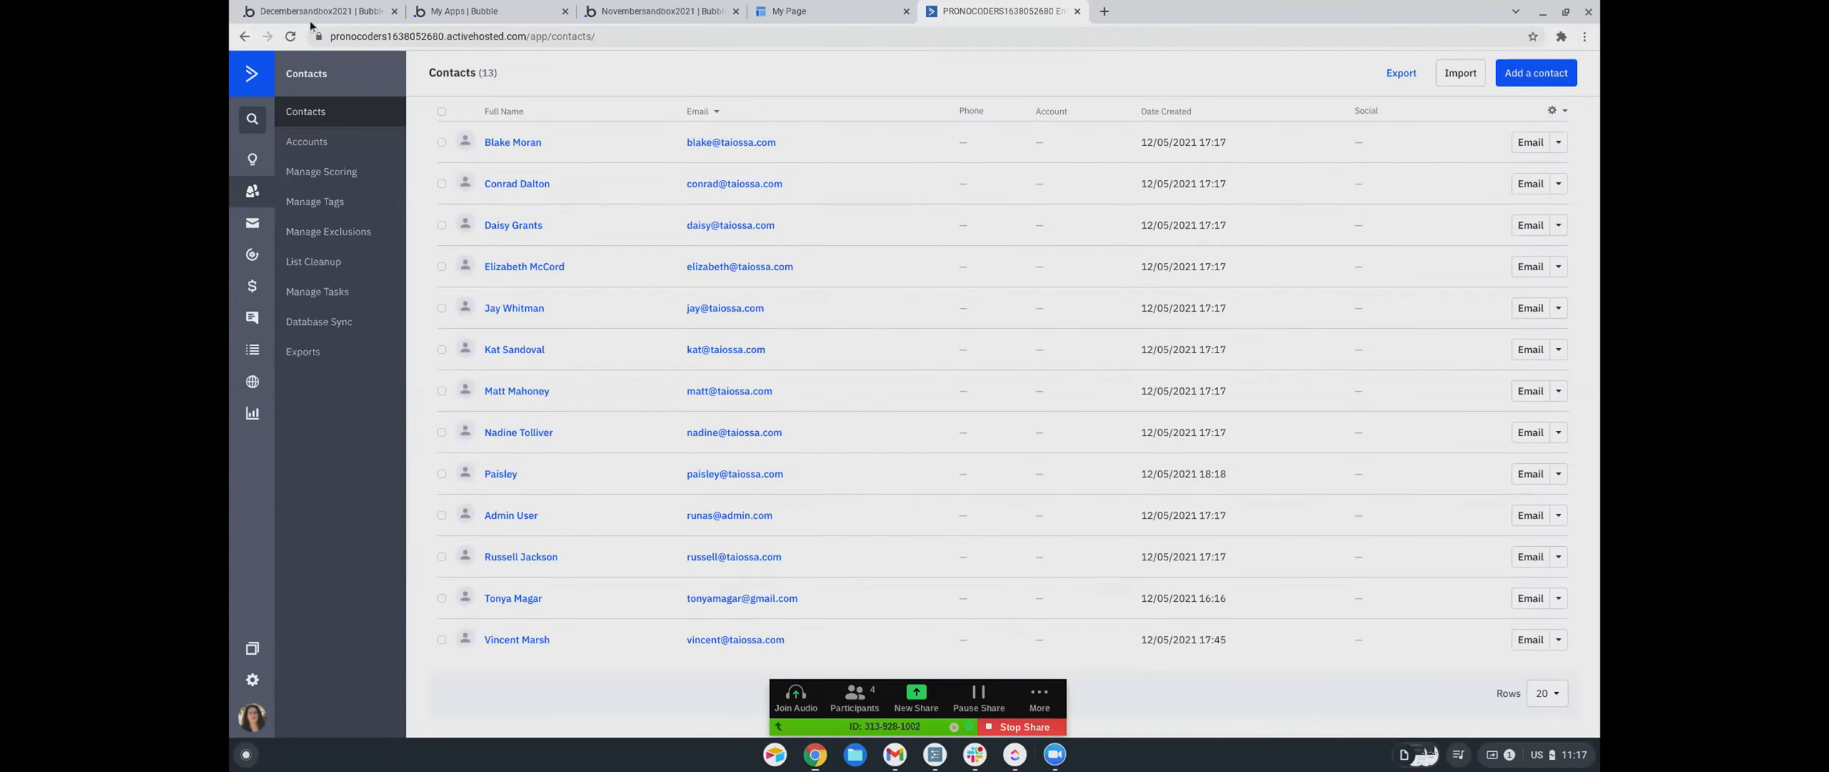
# - Switch to the Bubble app list, open Activecampaigndemo in the editor and show its landing_page
pyautogui.click(434, 9)
pyautogui.scroll(10, 712, 420)
pyautogui.scroll(-10, 710, 418)
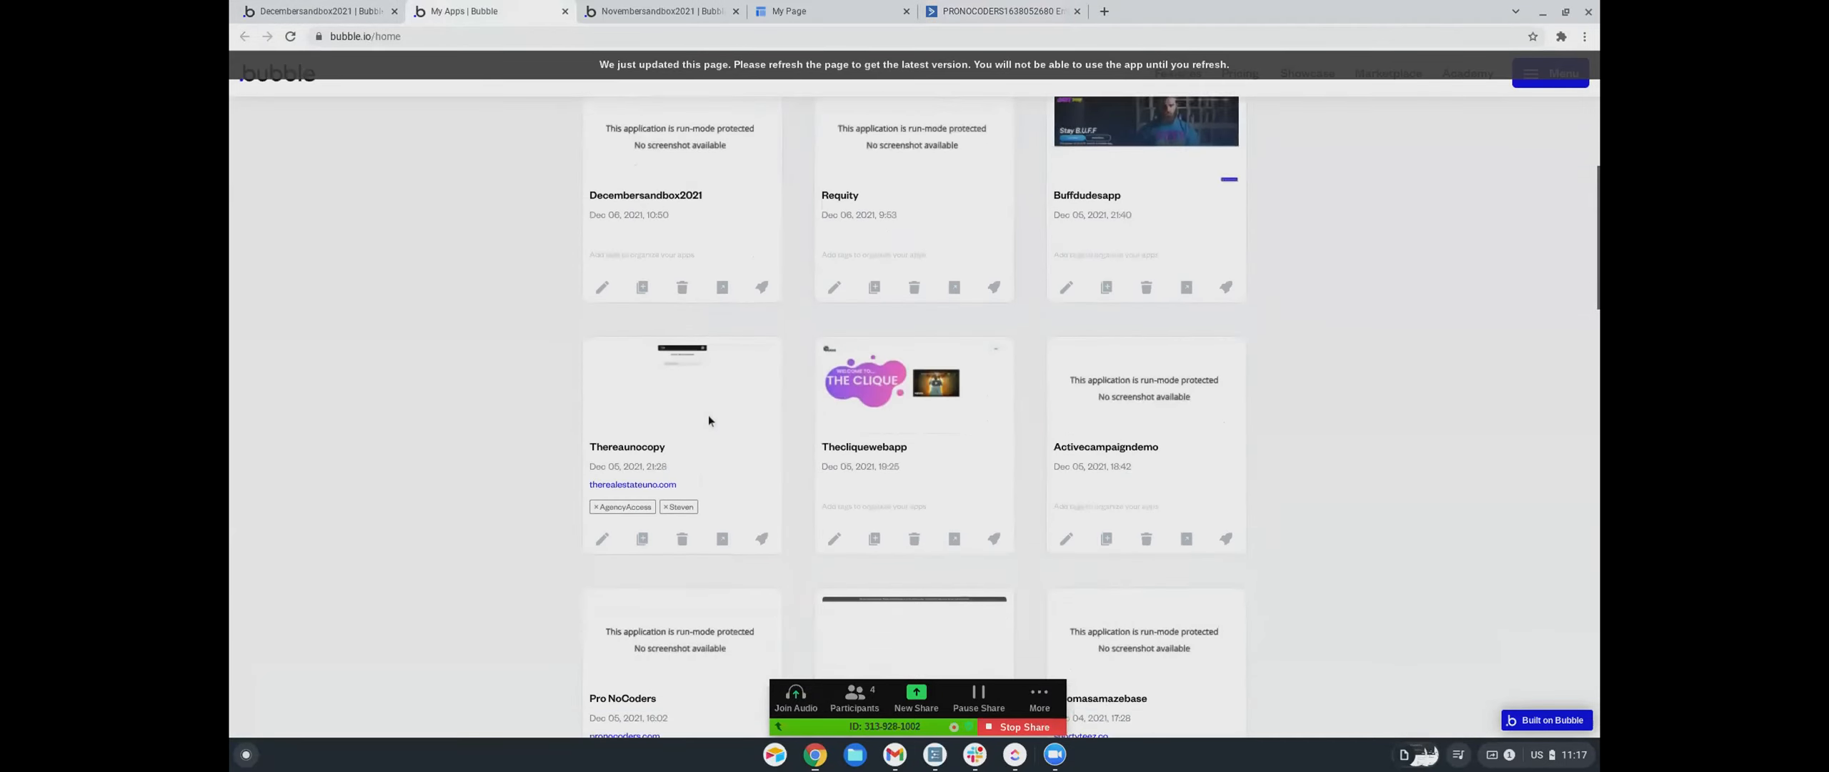
pyautogui.scroll(-1, 709, 419)
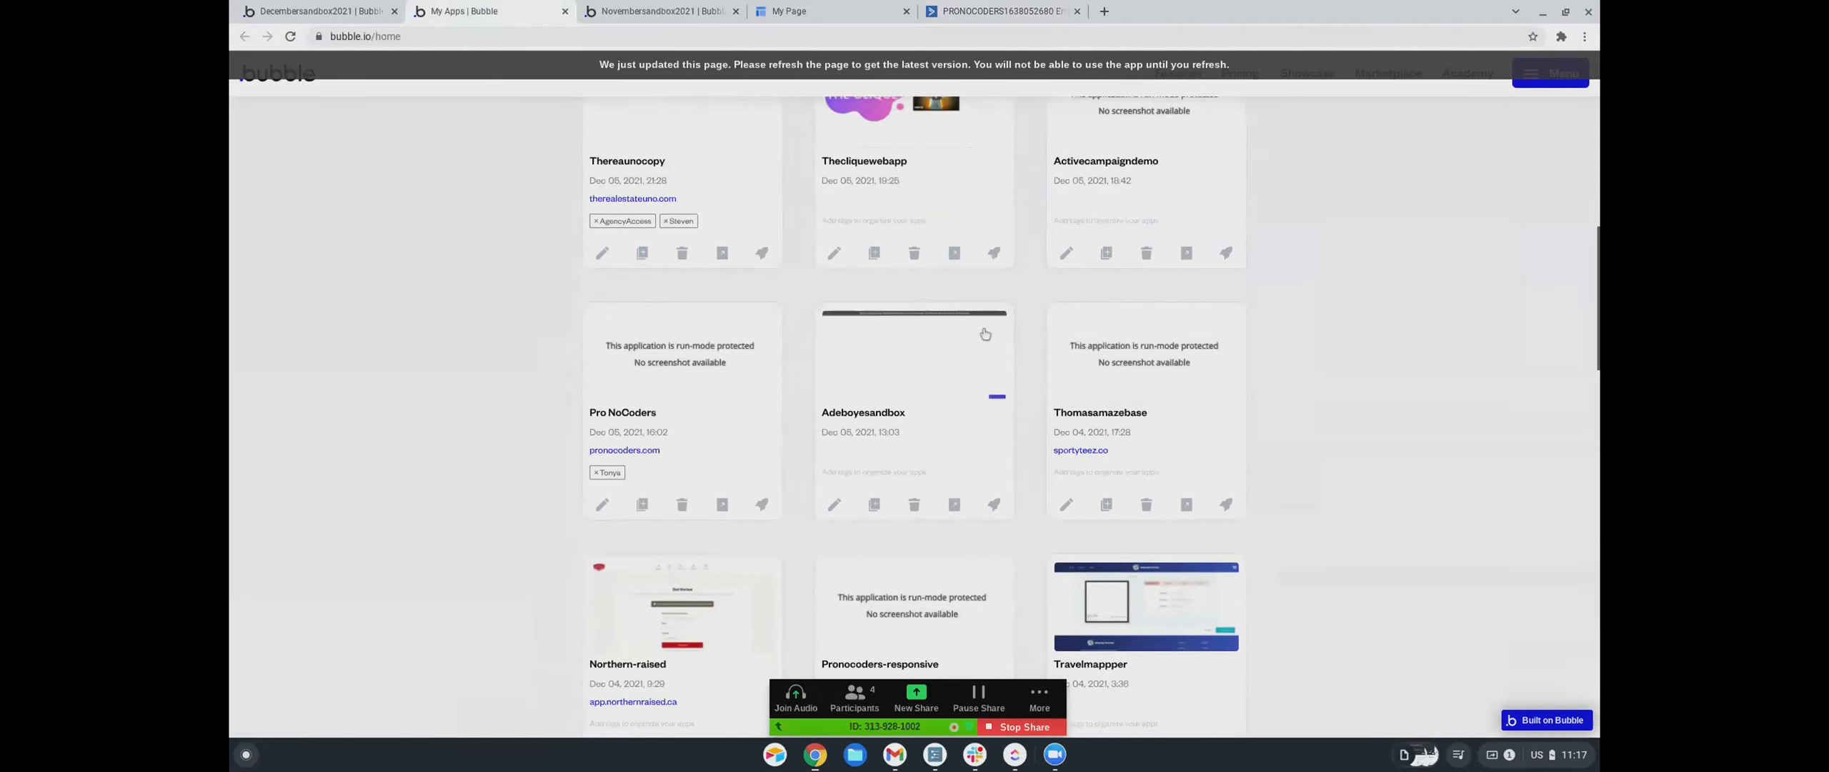
pyautogui.click(1066, 248)
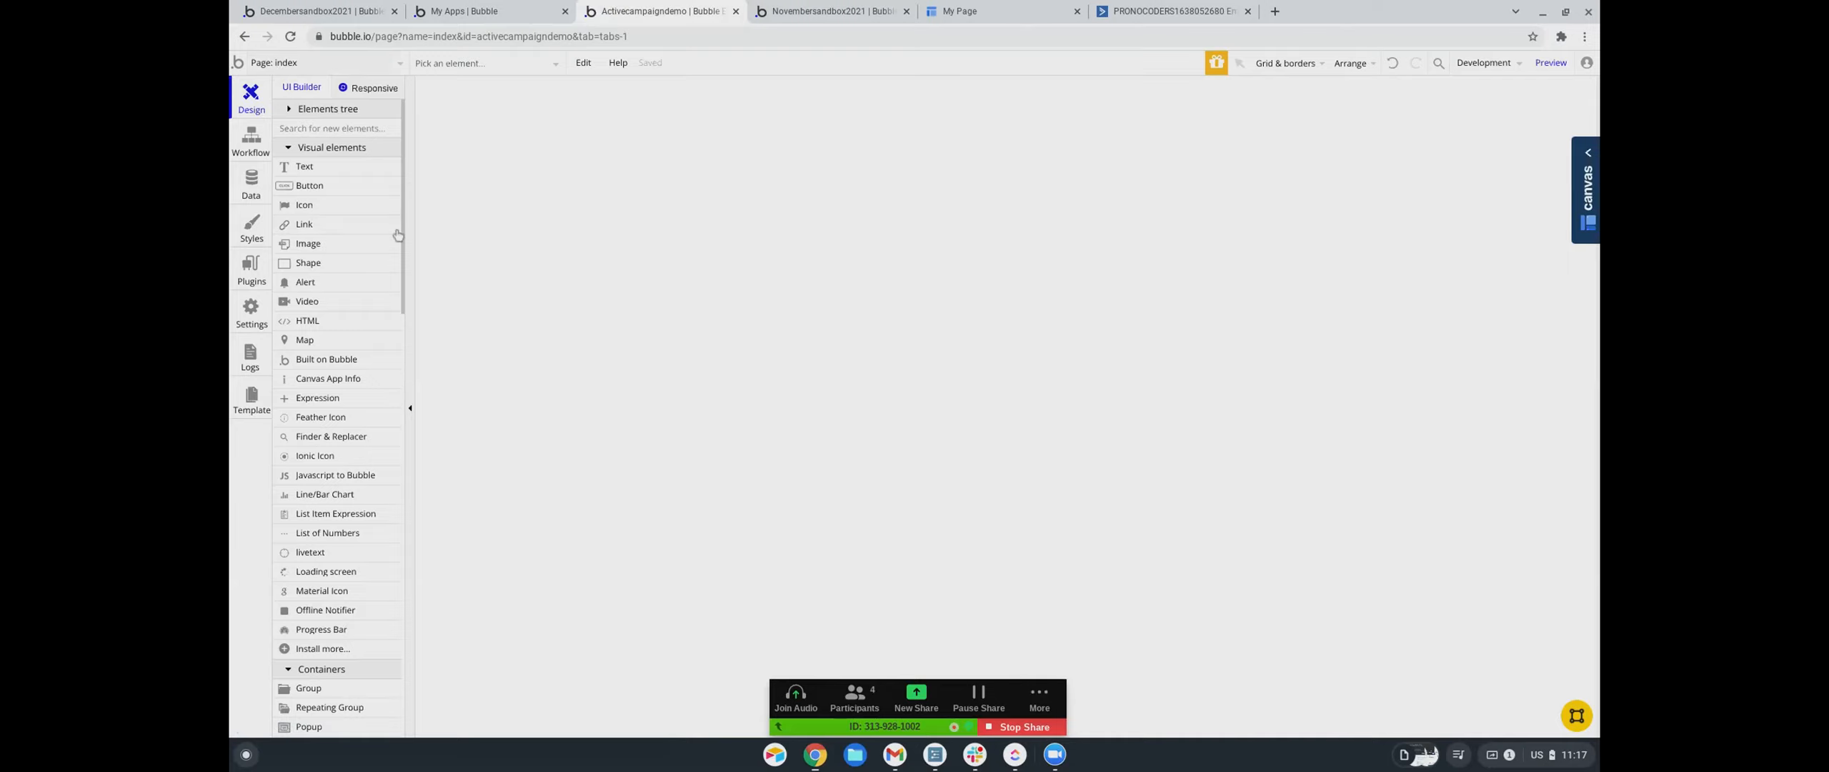
pyautogui.click(288, 63)
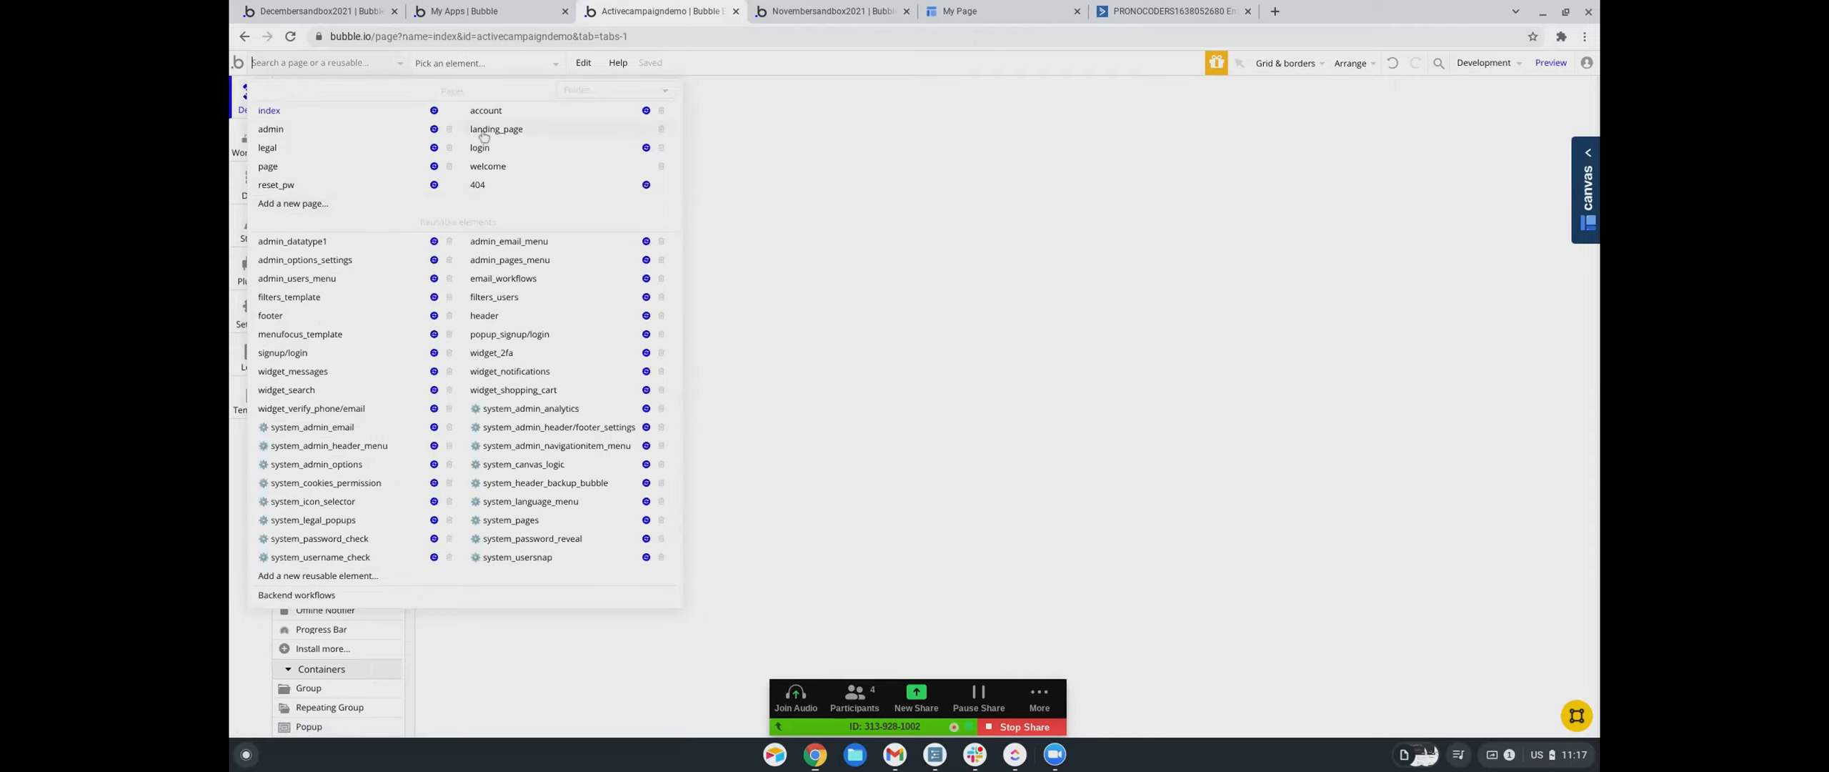
pyautogui.click(483, 133)
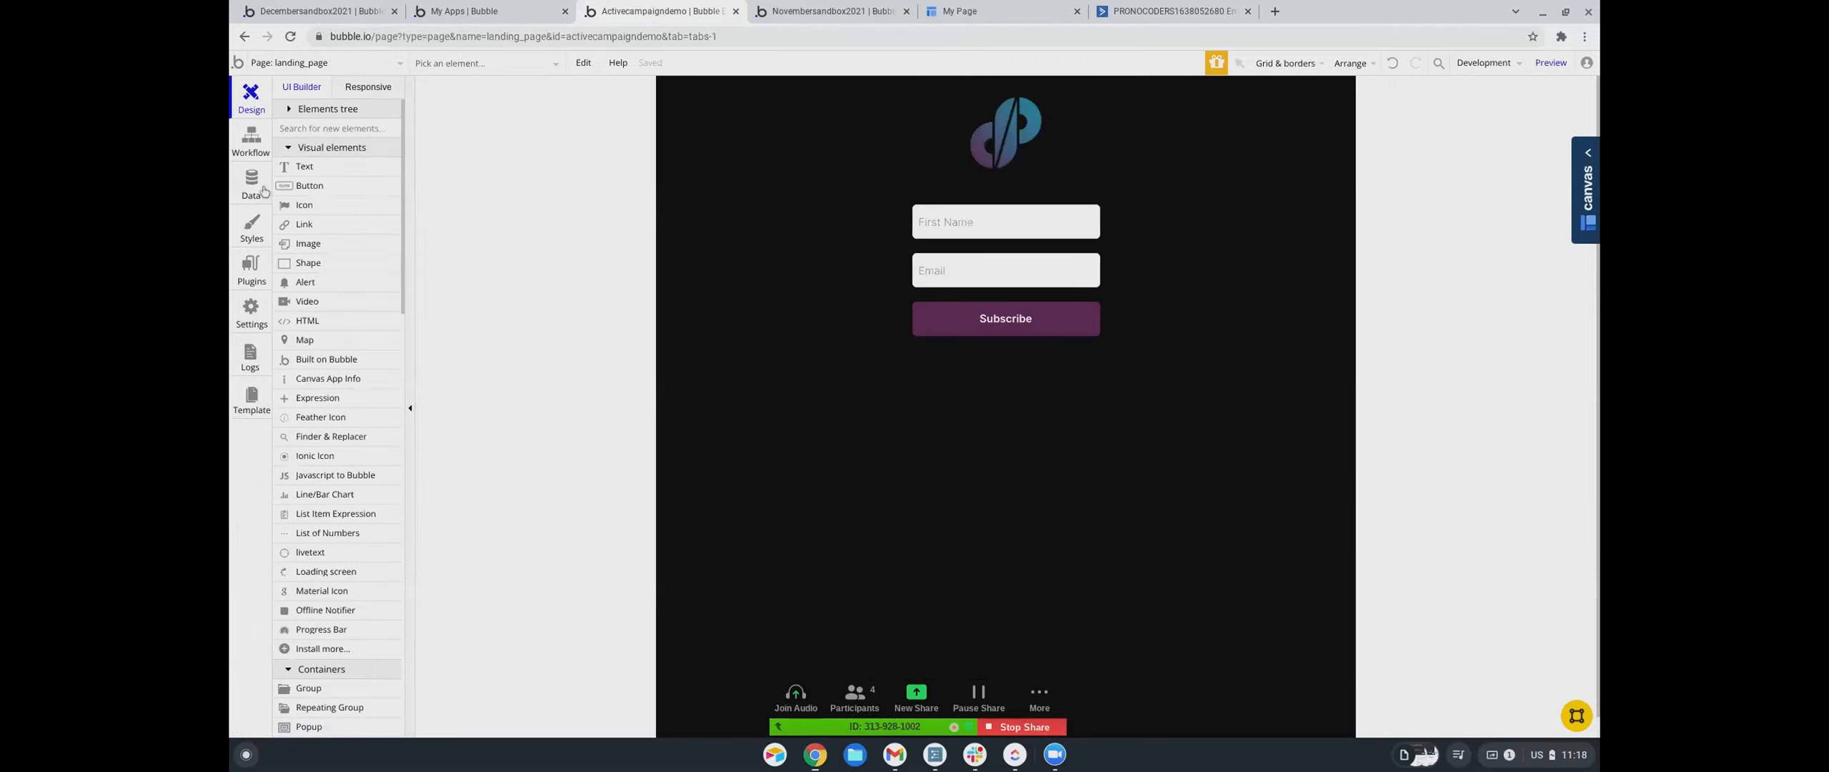
# - View the All Users records in the app's database to examine their ActiveCampaign fields
pyautogui.click(264, 191)
pyautogui.click(498, 115)
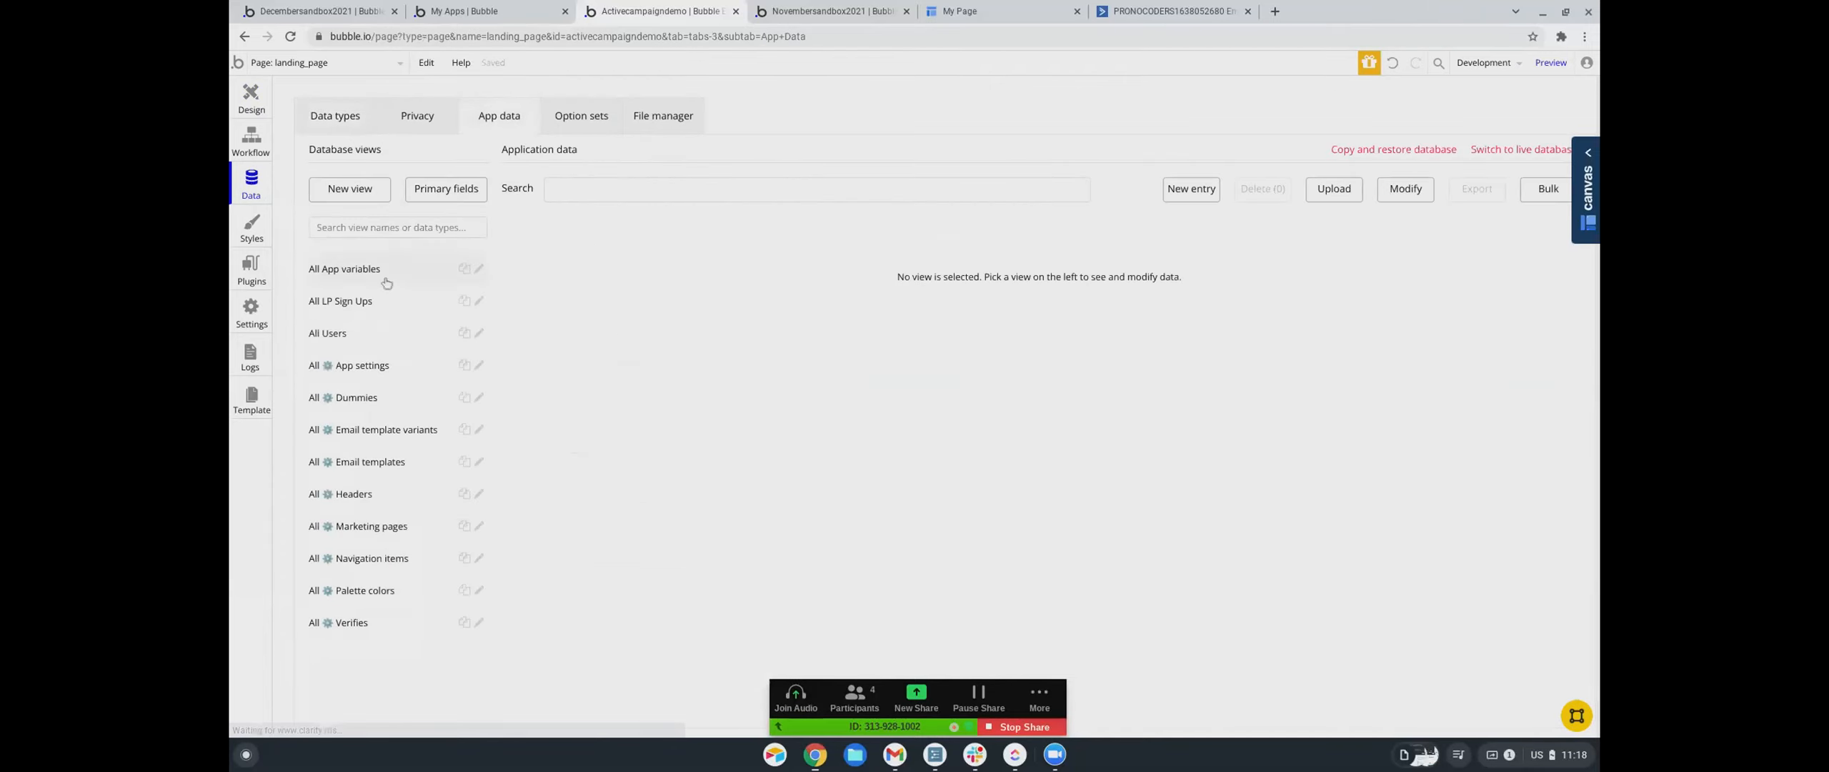
pyautogui.click(328, 333)
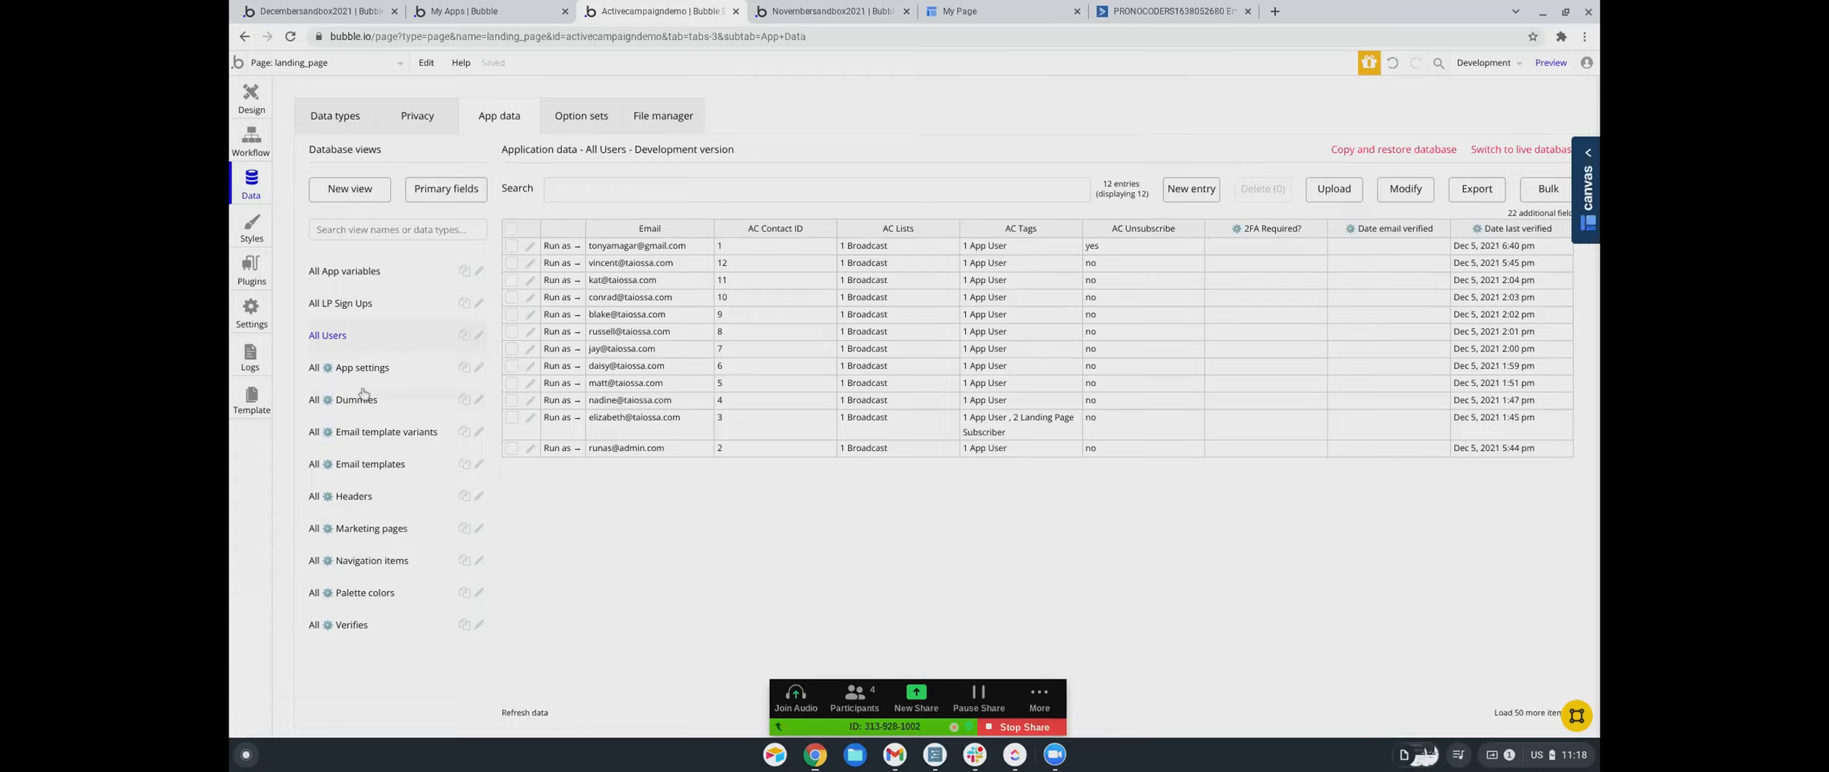
# - Open the API Connector plugin's settings and expand the ActiveCampaign API to review its authentication and calls
pyautogui.click(250, 270)
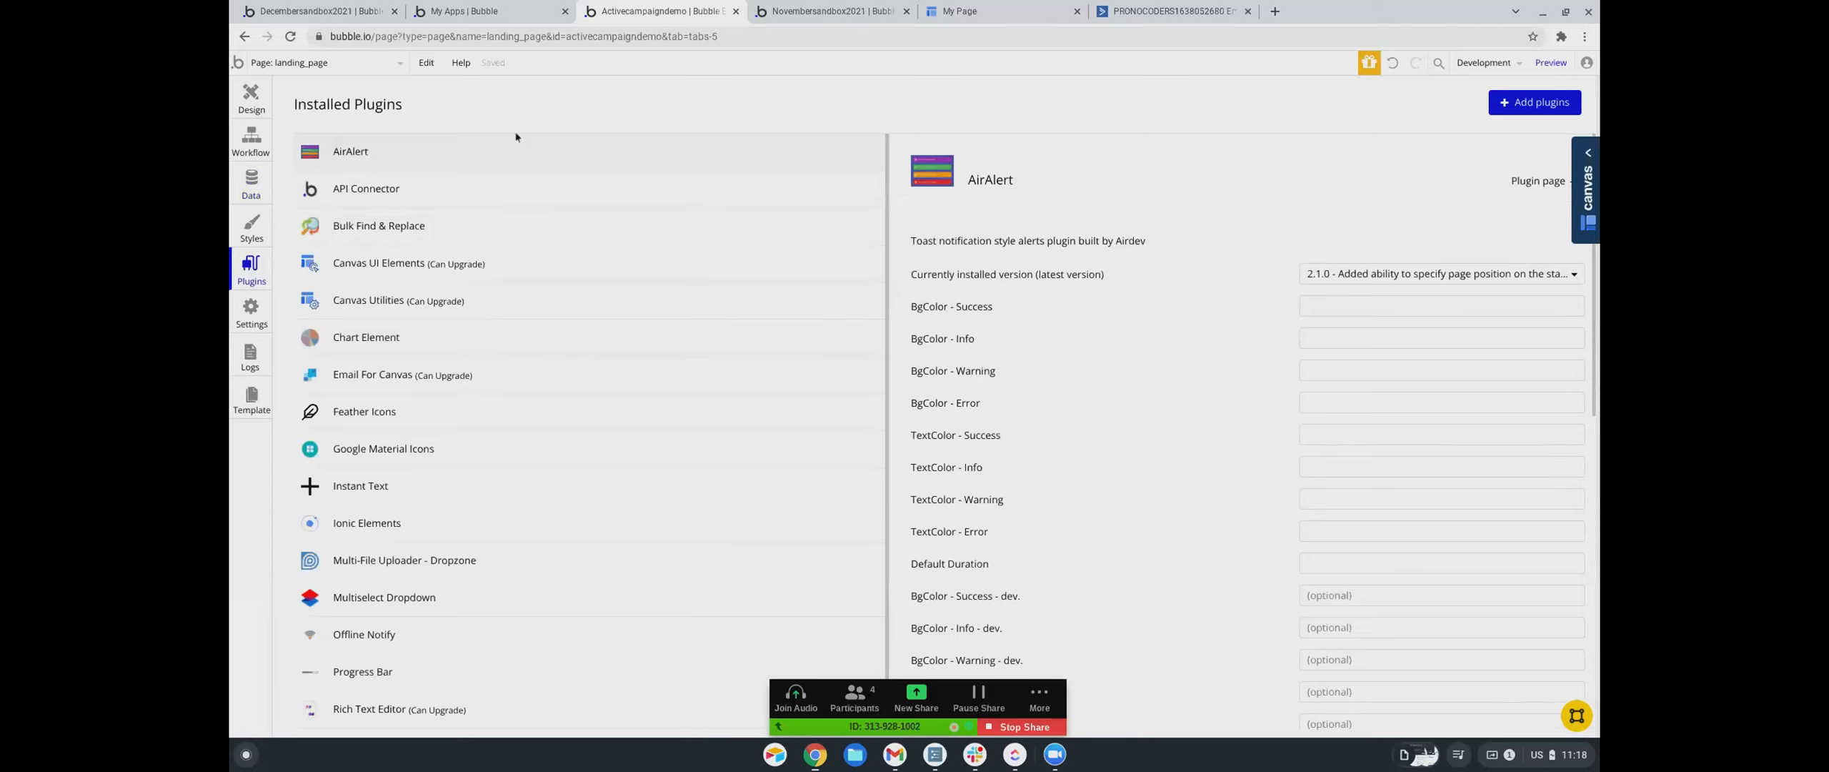
pyautogui.click(365, 188)
pyautogui.scroll(-3, 1440, 306)
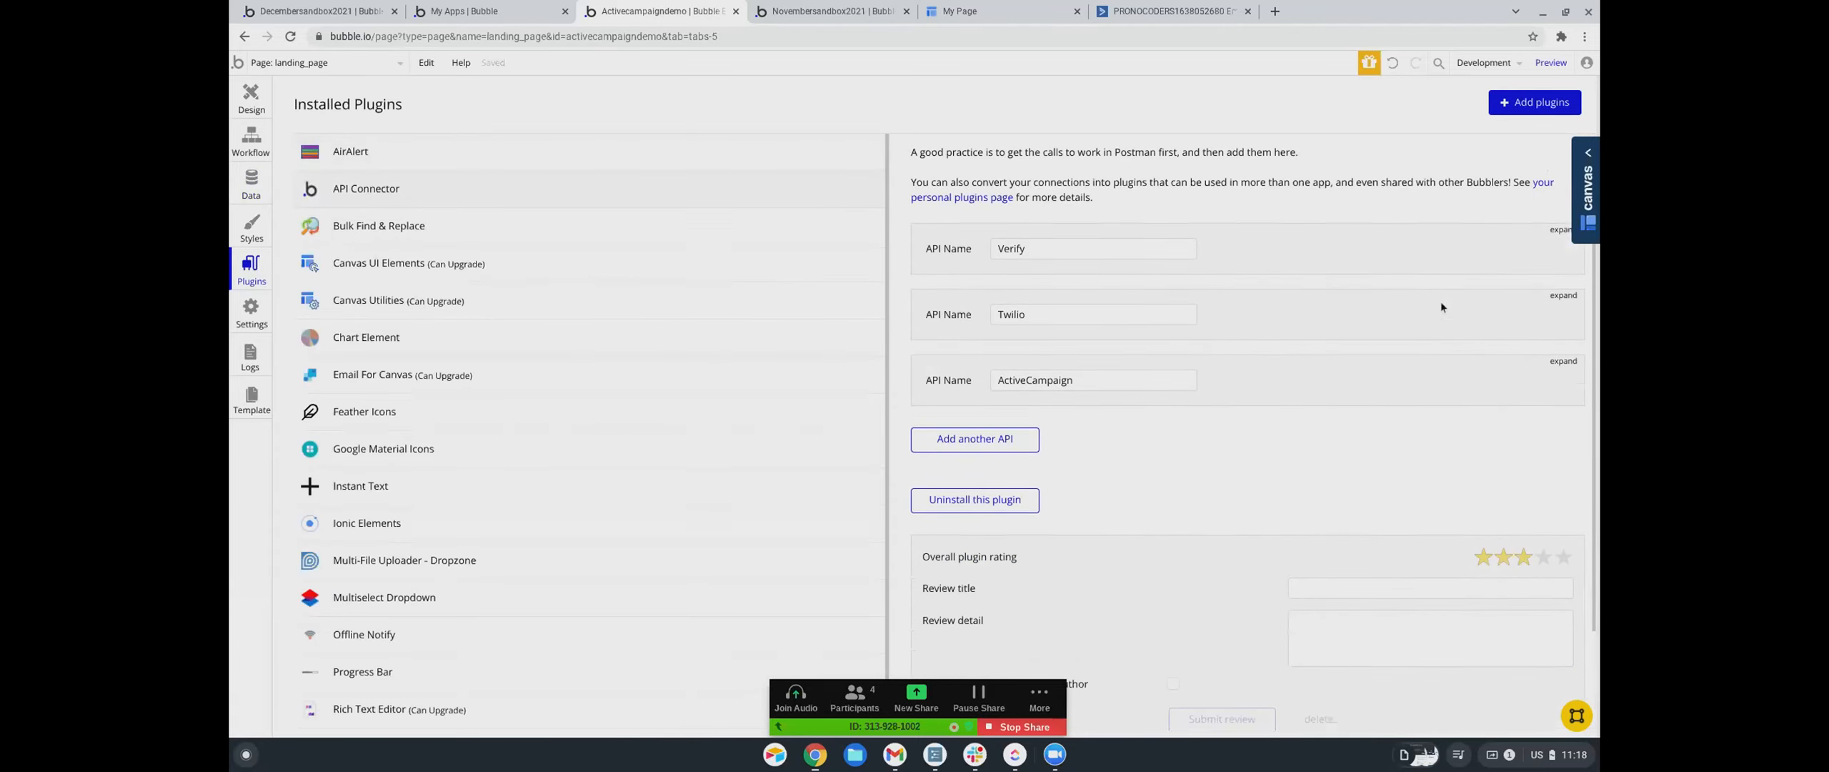
pyautogui.click(1562, 360)
pyautogui.scroll(-2, 1377, 393)
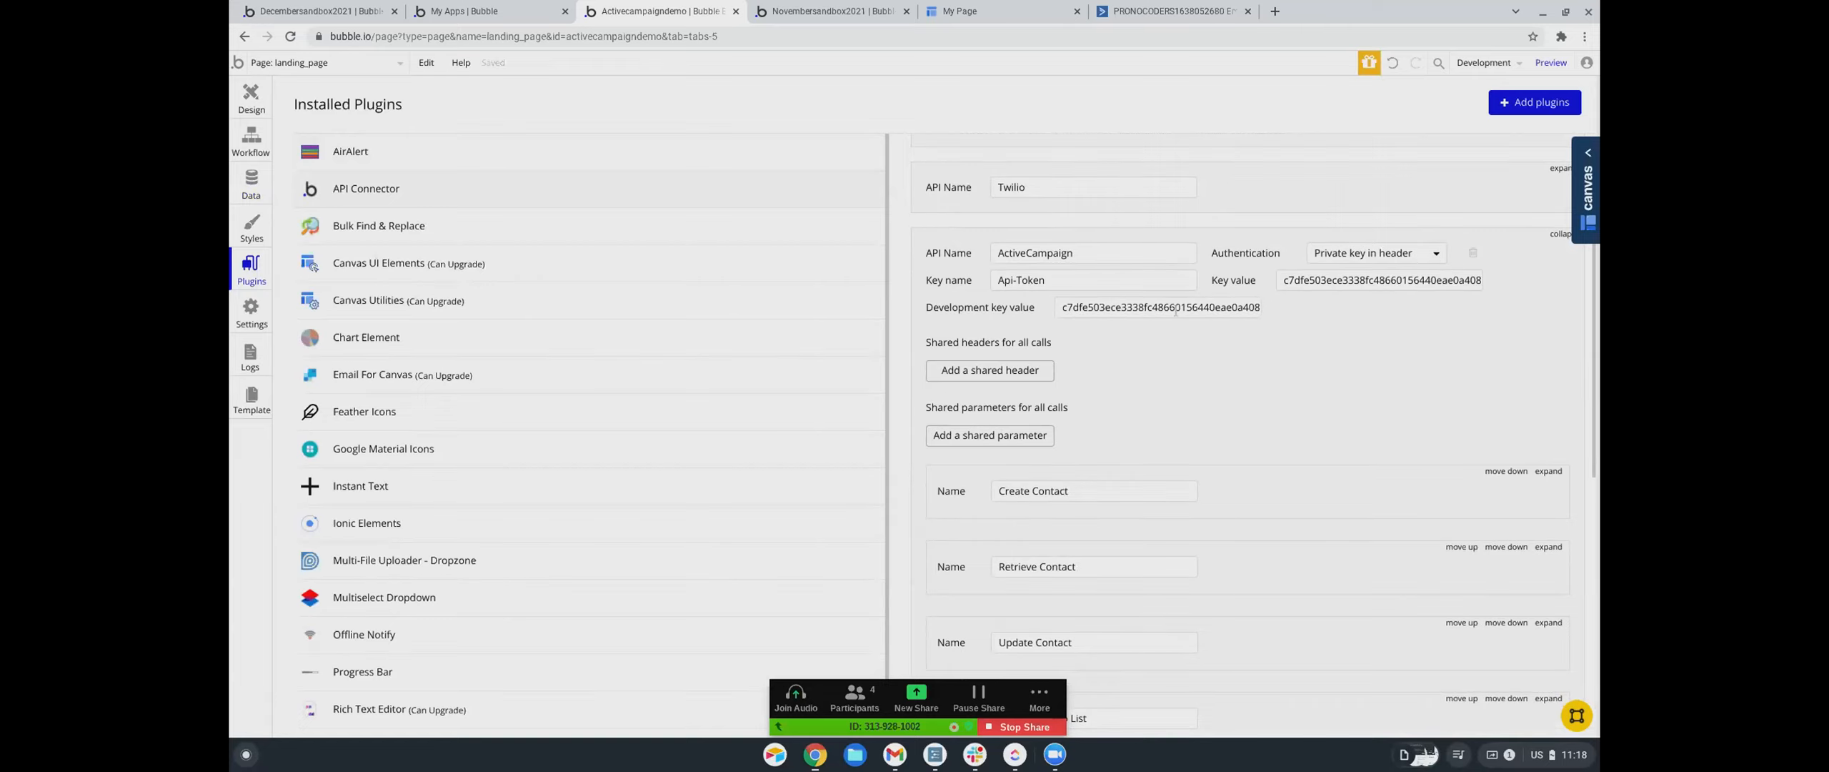
pyautogui.scroll(-4, 1149, 410)
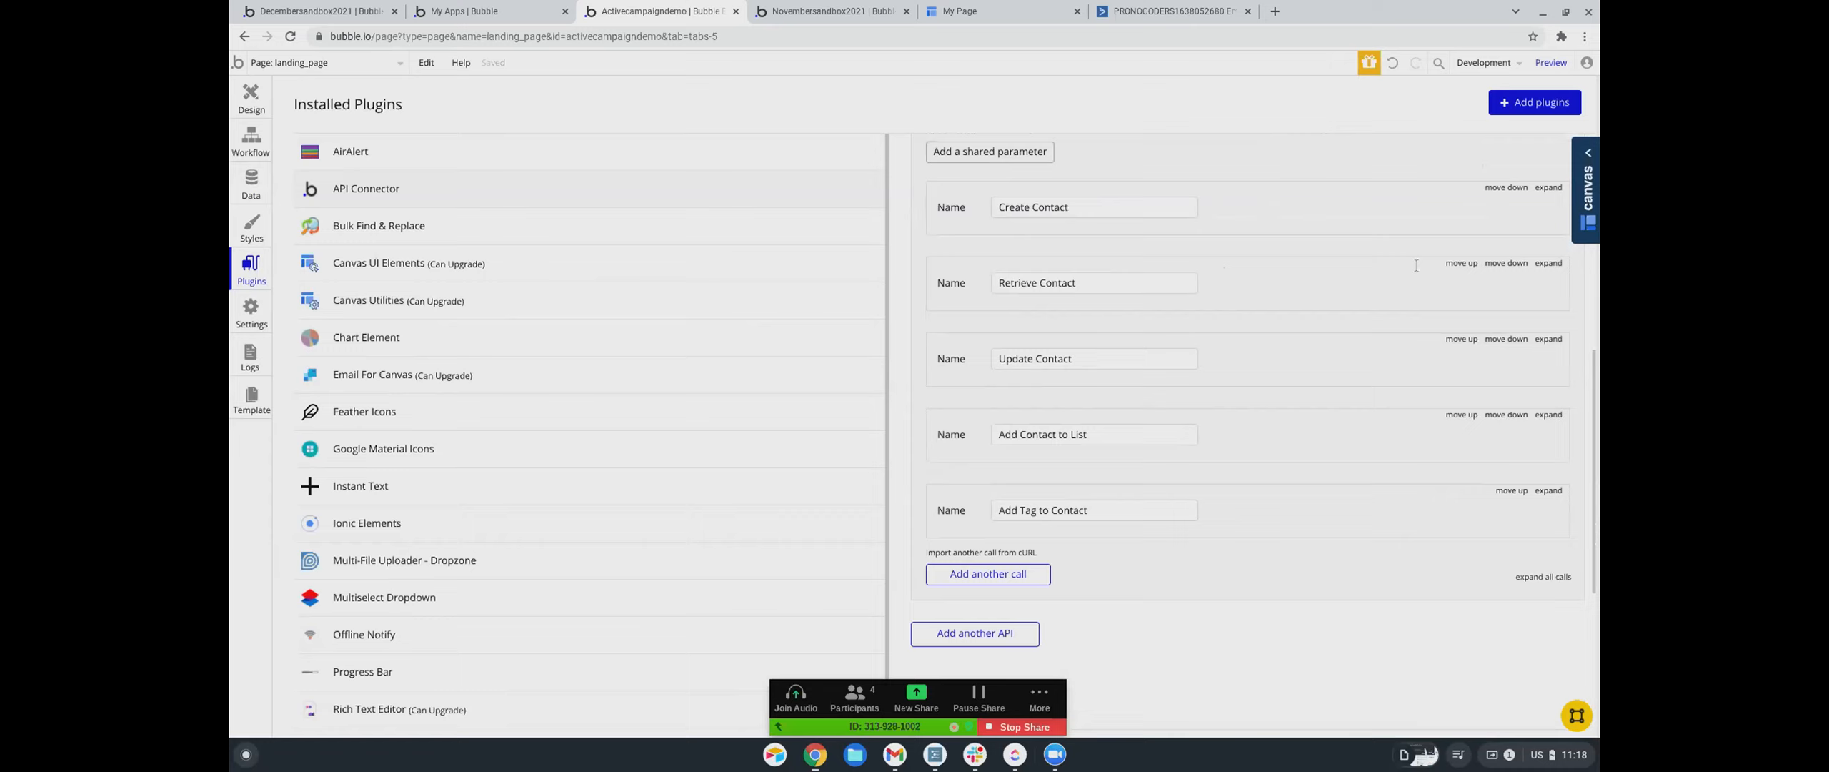
# - Expand the Create Contact and Retrieve Contact calls of the ActiveCampaign API and look through the remaining calls
pyautogui.click(1548, 187)
pyautogui.scroll(-2, 1306, 472)
pyautogui.scroll(-7, 1306, 472)
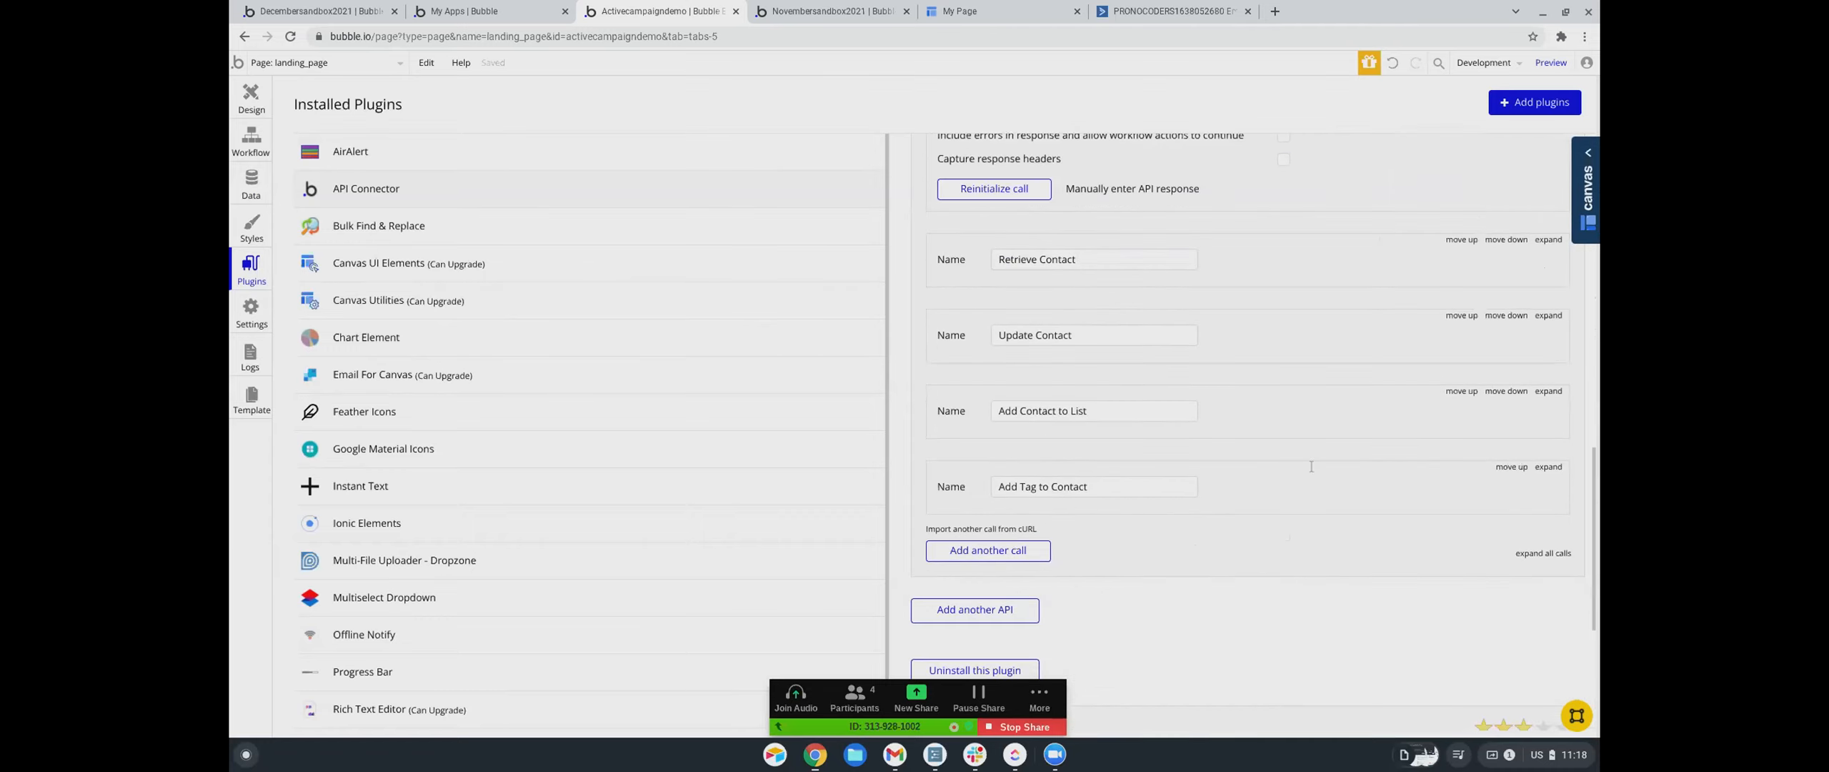
pyautogui.click(1543, 161)
pyautogui.scroll(-6, 1419, 288)
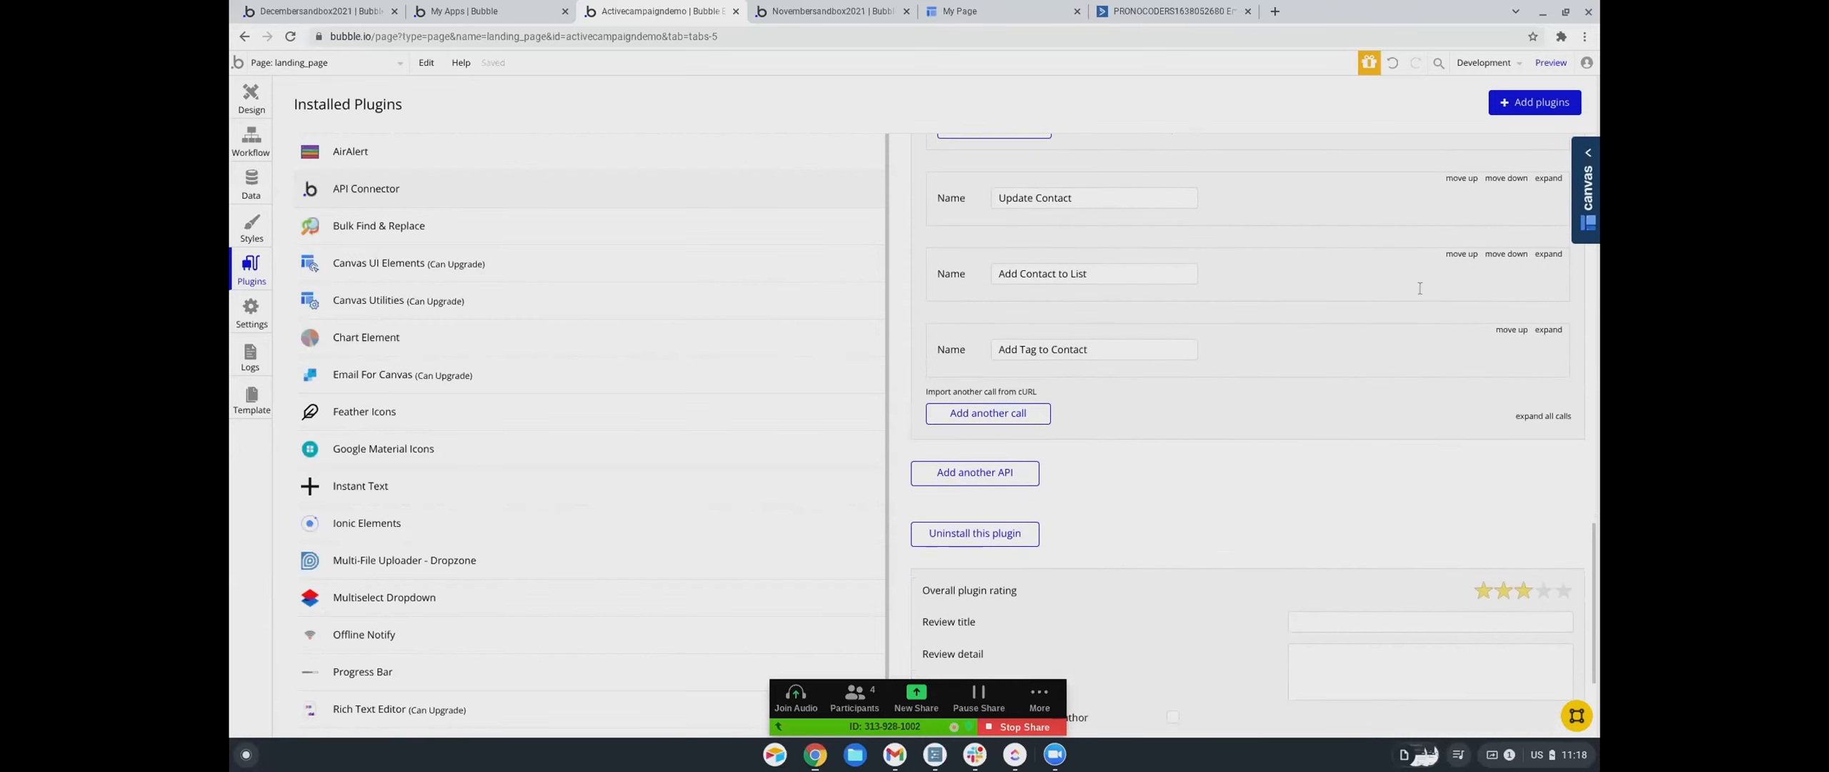
pyautogui.scroll(20, 1419, 288)
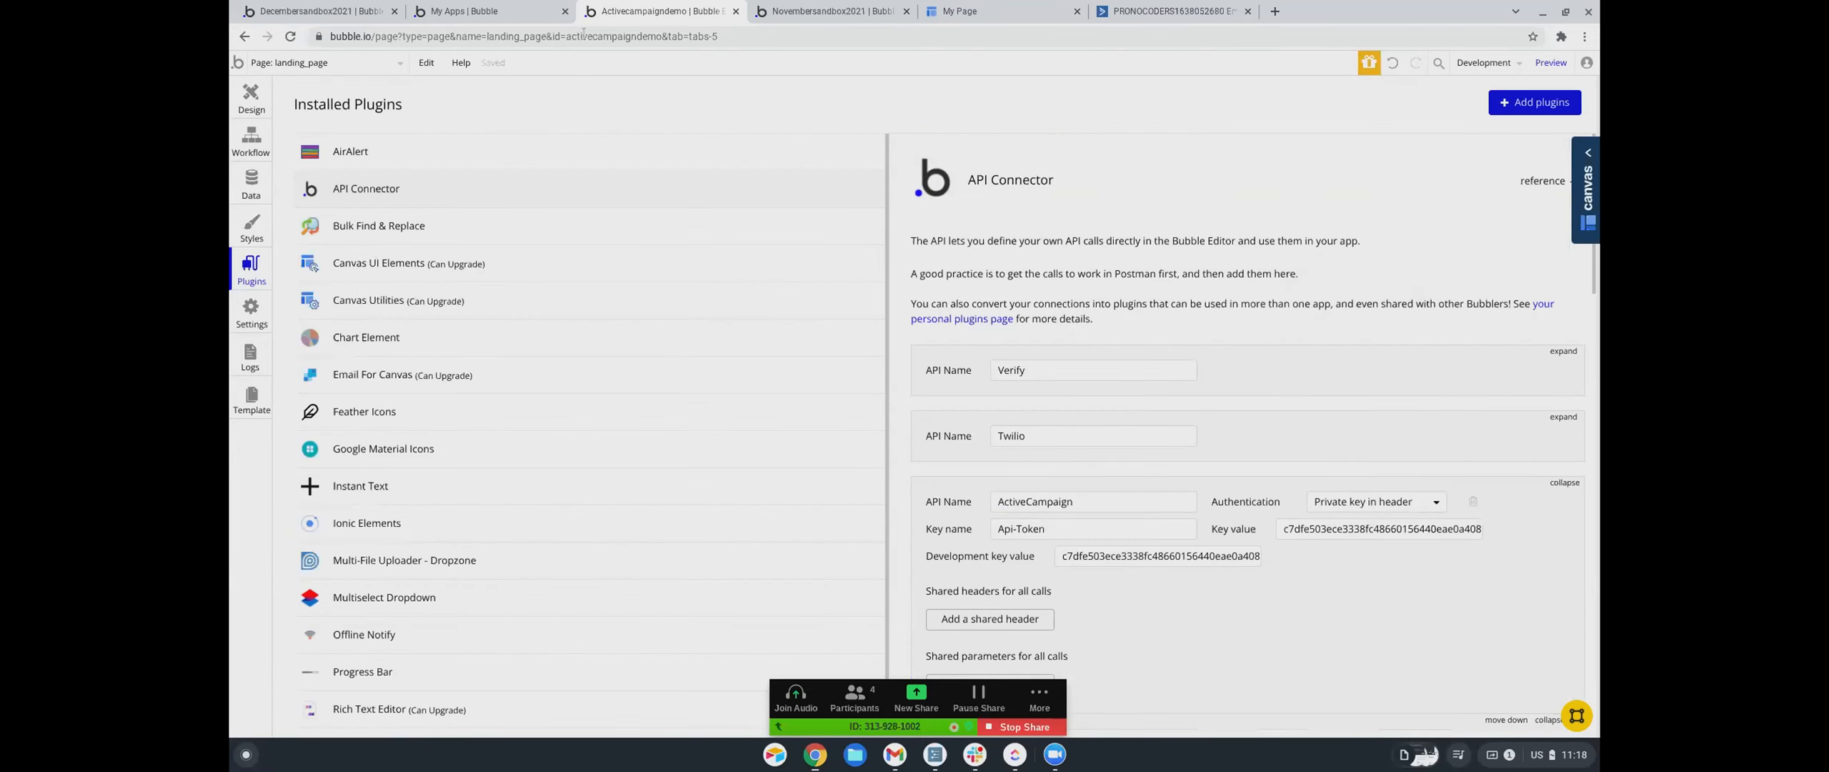
# - Close the Activecampaigndemo editor and My Apps tabs, and open Facebook in a new browser tab
pyautogui.click(735, 10)
pyautogui.click(565, 11)
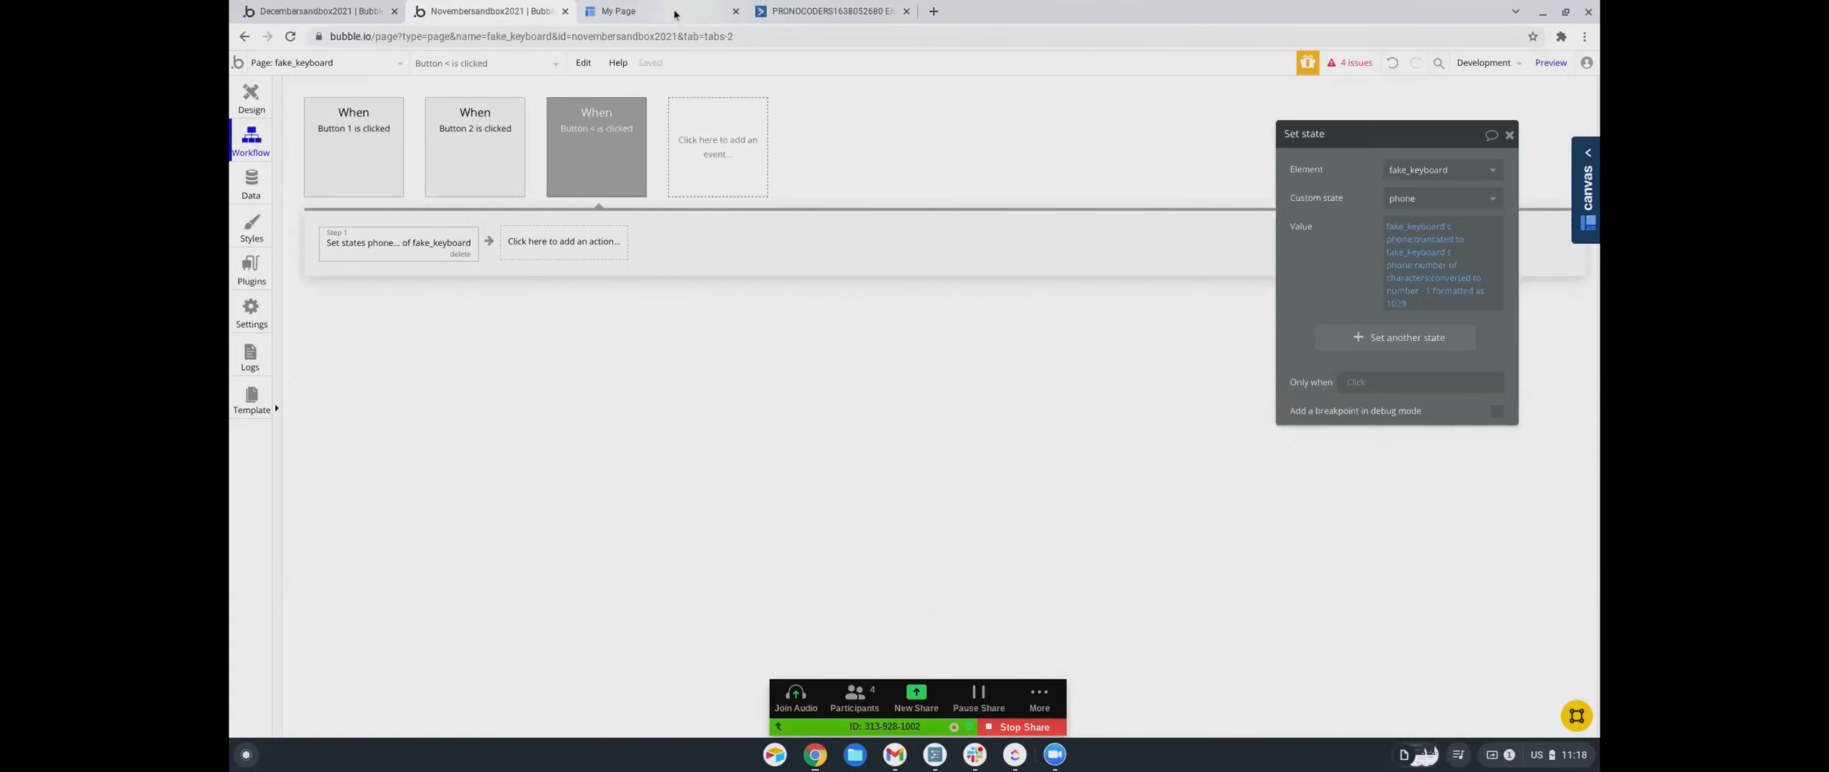
pyautogui.click(930, 12)
pyautogui.click(902, 38)
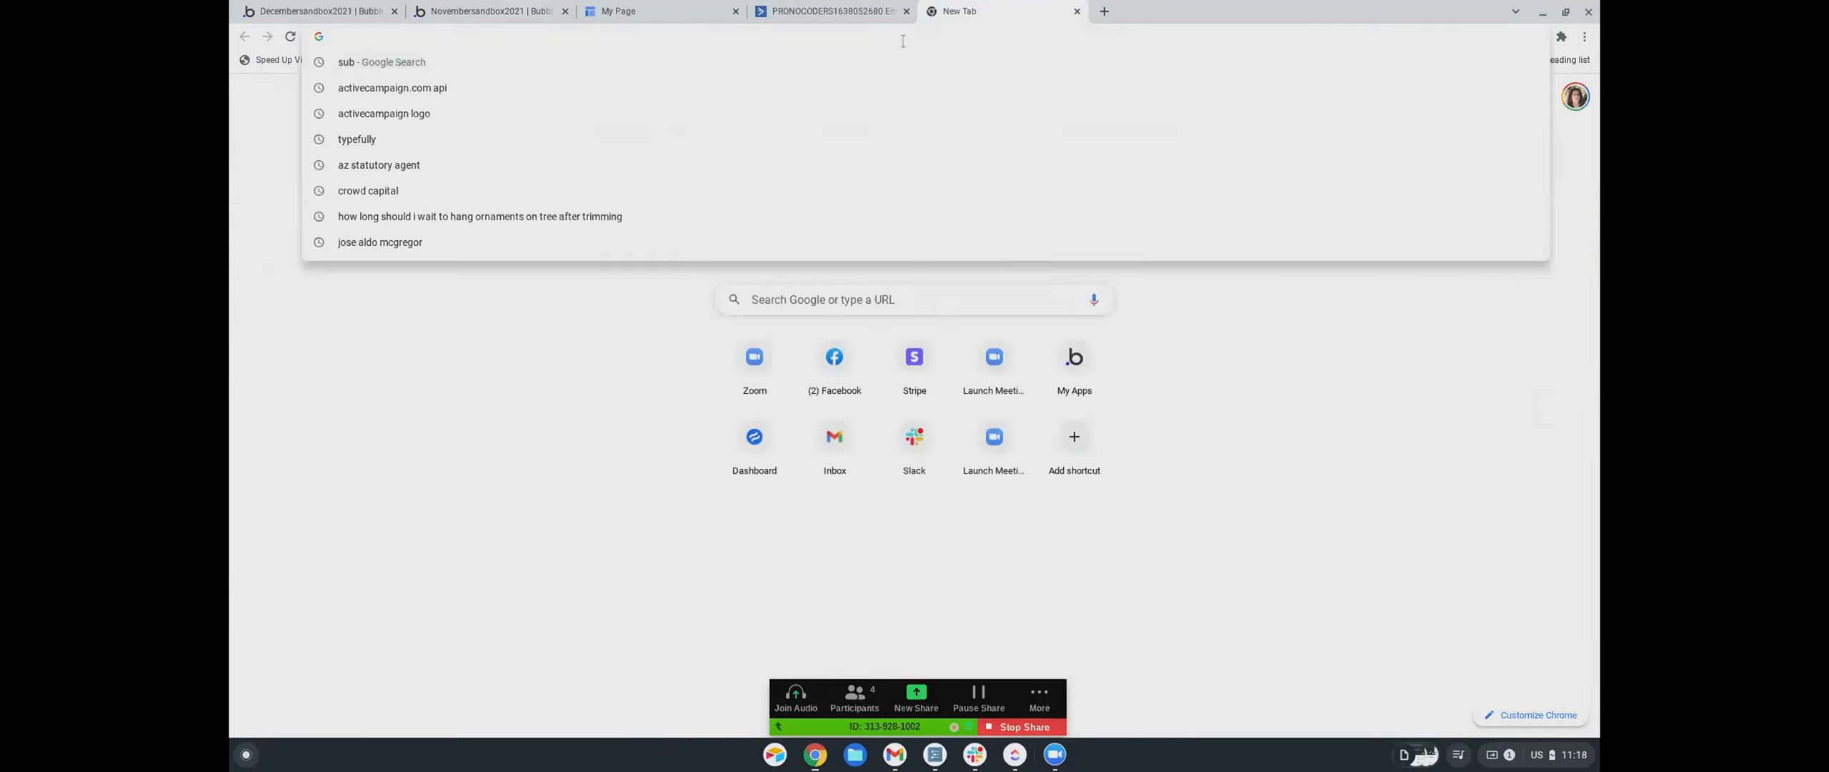
pyautogui.write('face')
pyautogui.press('Return')
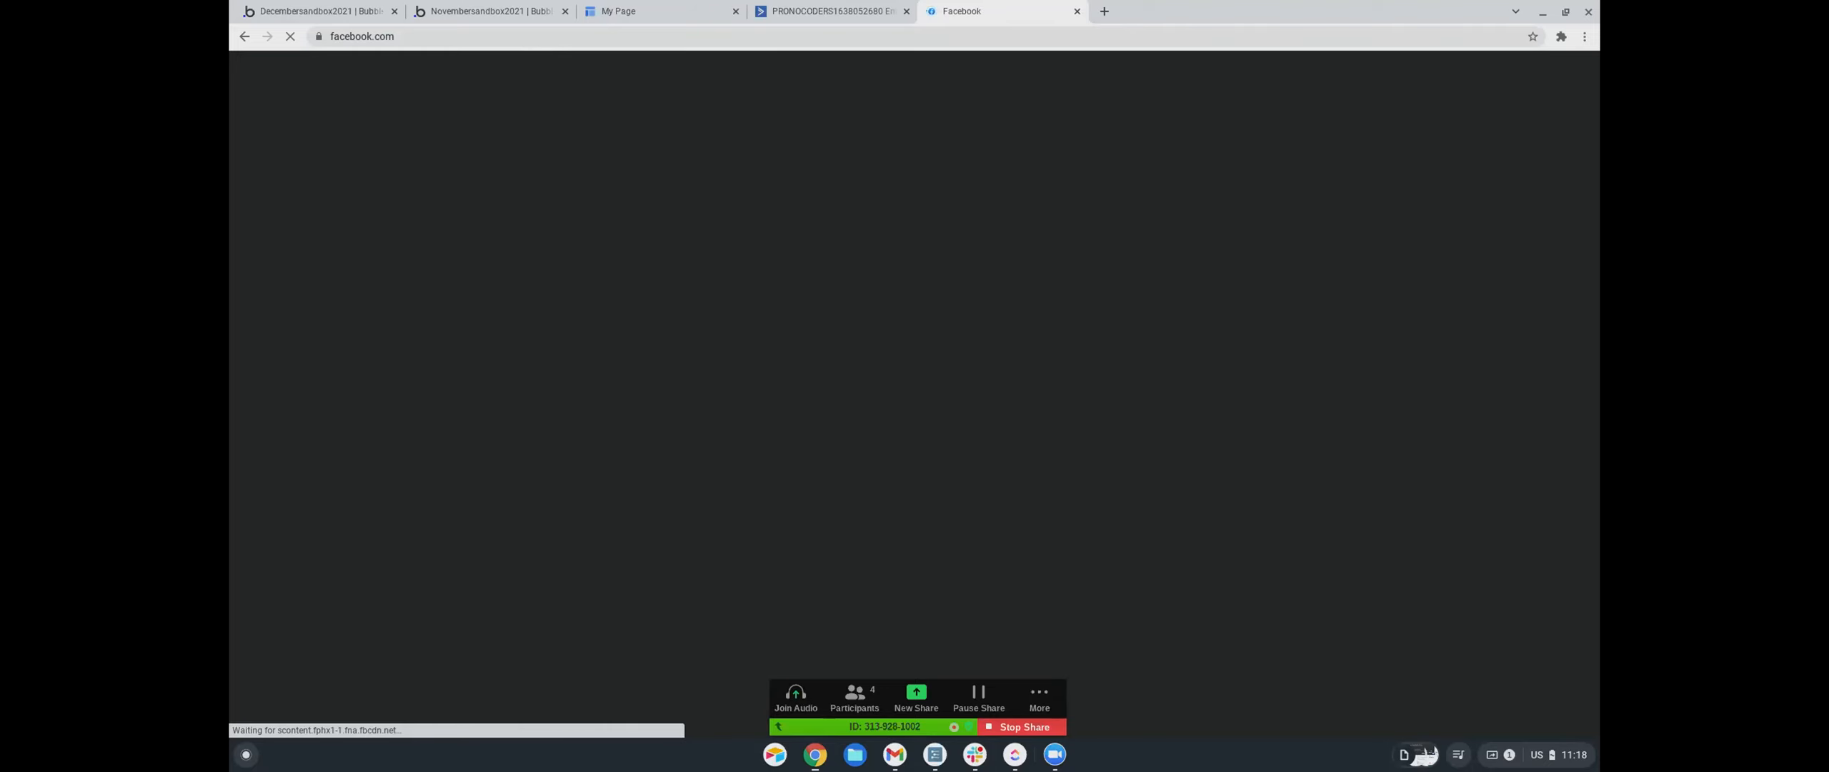
# - Open the Bubble.io (Pro NoCoders) Facebook group from the recent searches and browse its discussion posts
pyautogui.click(329, 77)
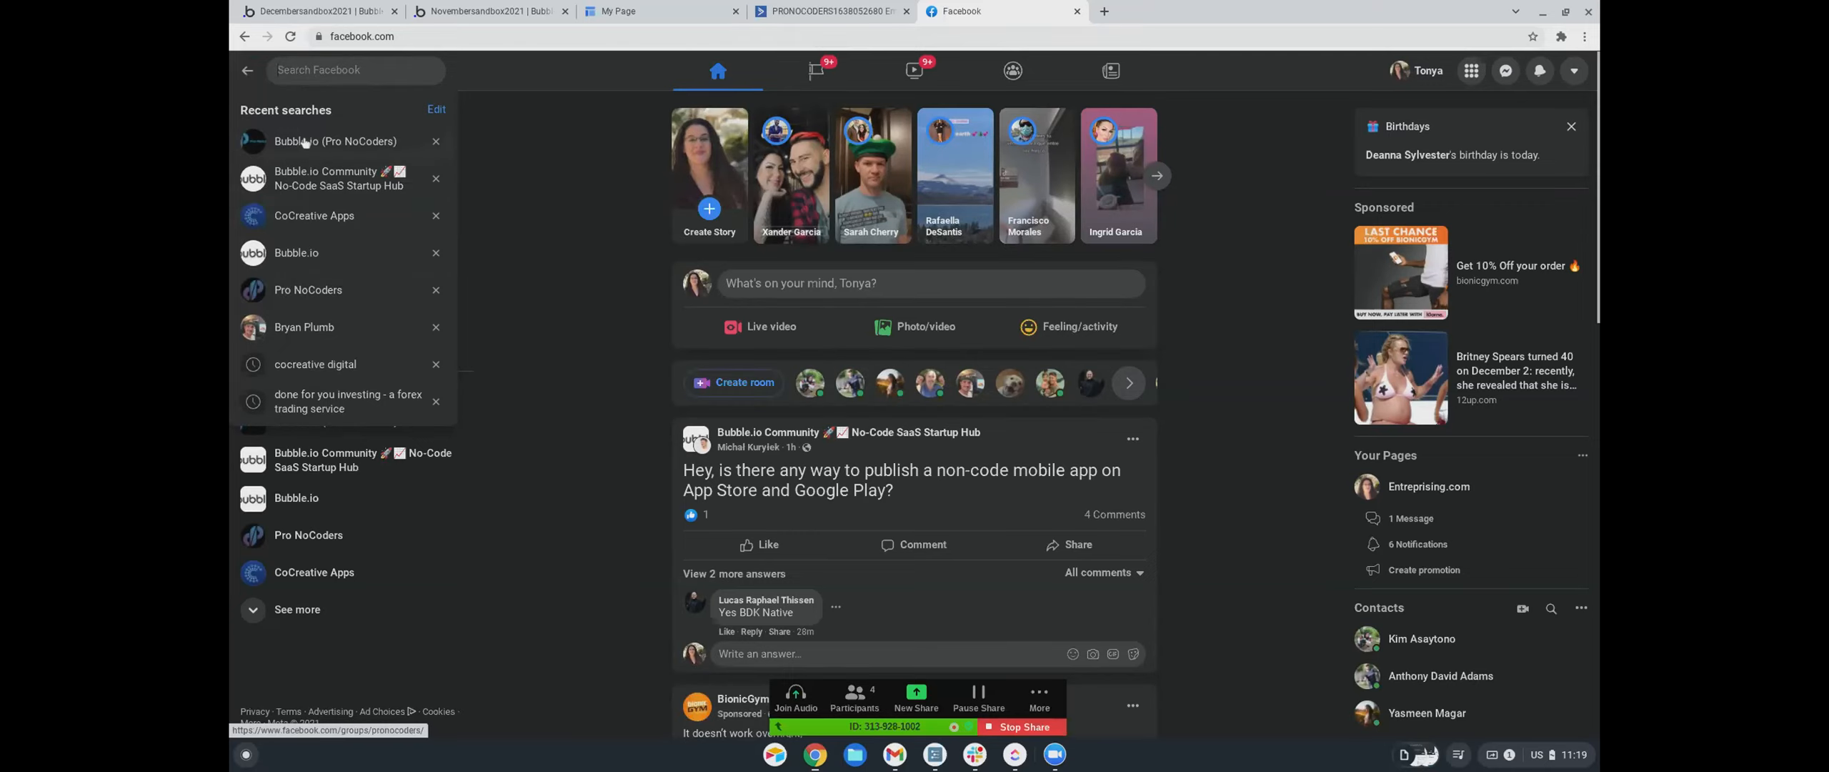
pyautogui.click(304, 141)
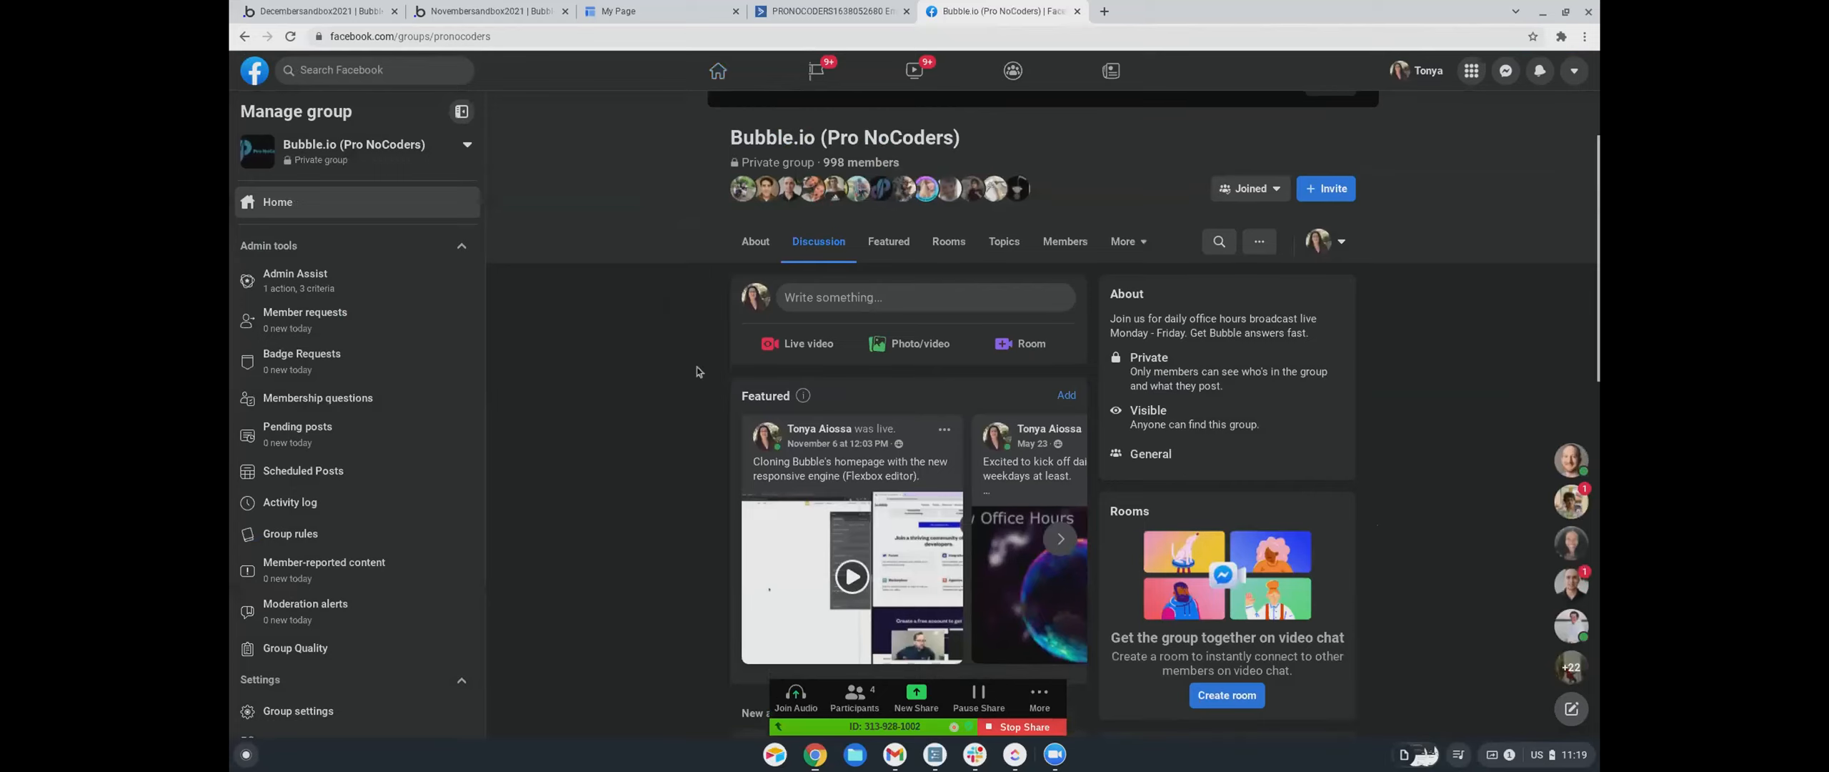
pyautogui.scroll(-3, 700, 357)
pyautogui.scroll(-7, 705, 348)
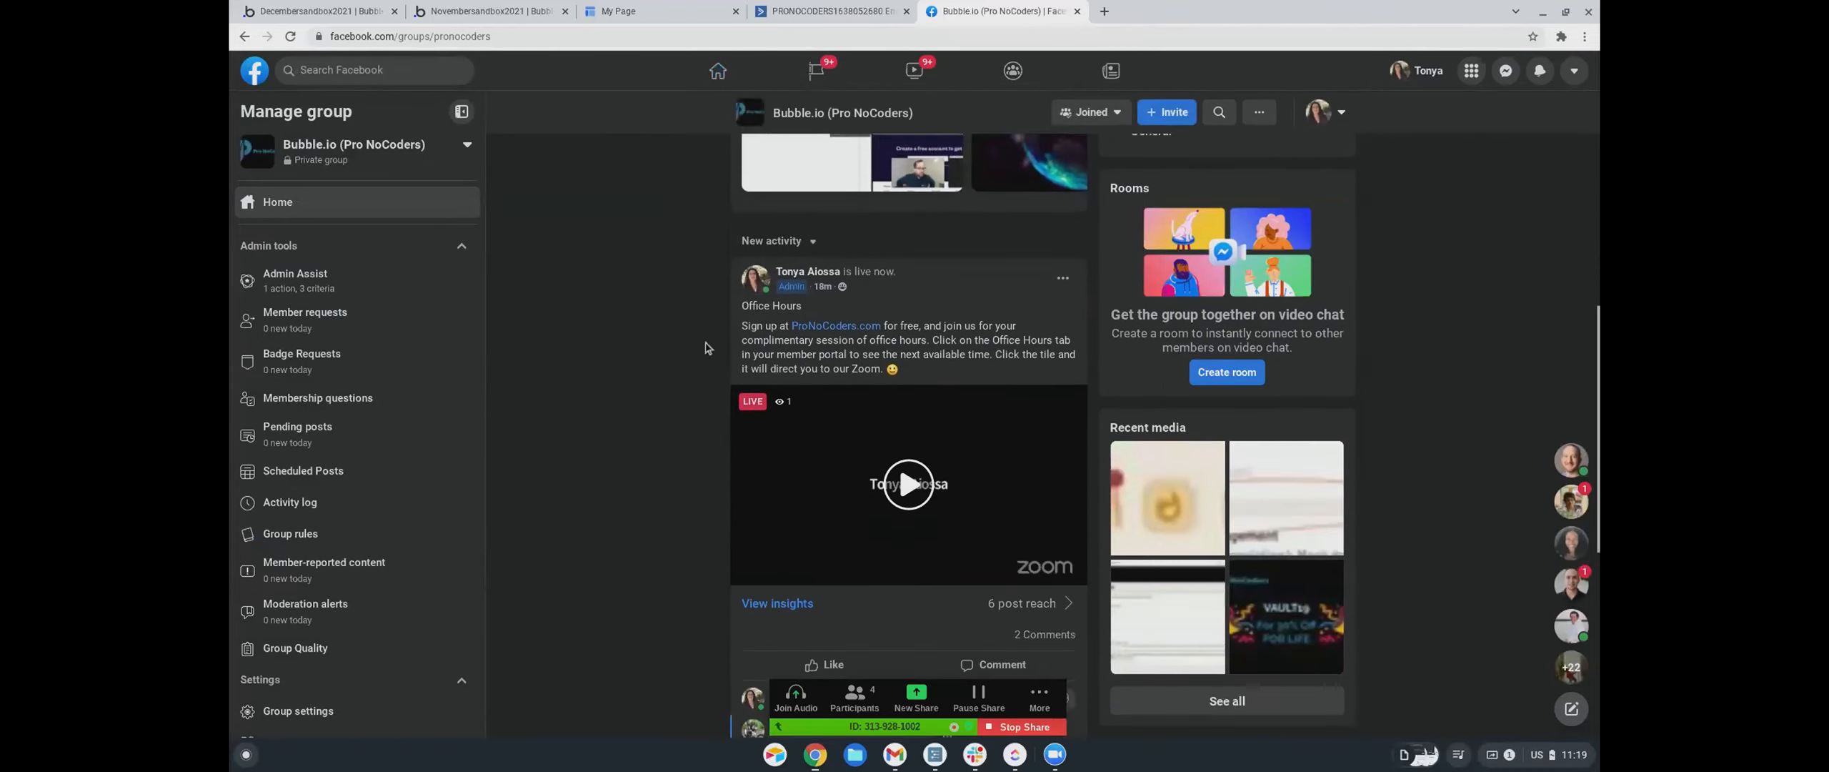
pyautogui.scroll(-6, 705, 348)
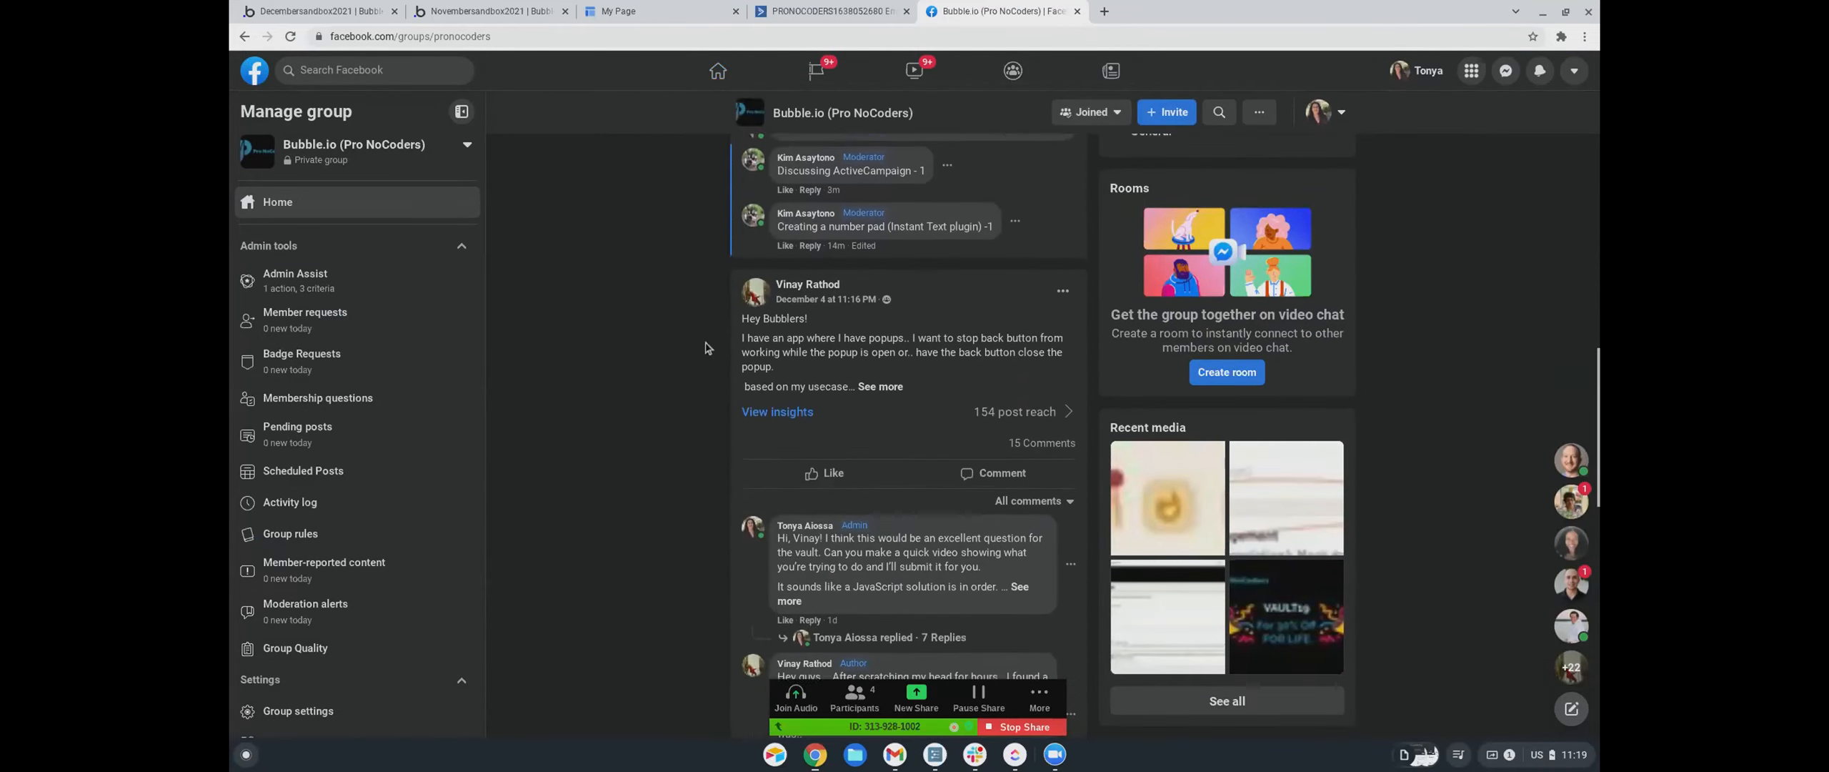
# - Expand the full text of the group post about blocking the back button while a popup is open and read it
pyautogui.scroll(-2, 705, 348)
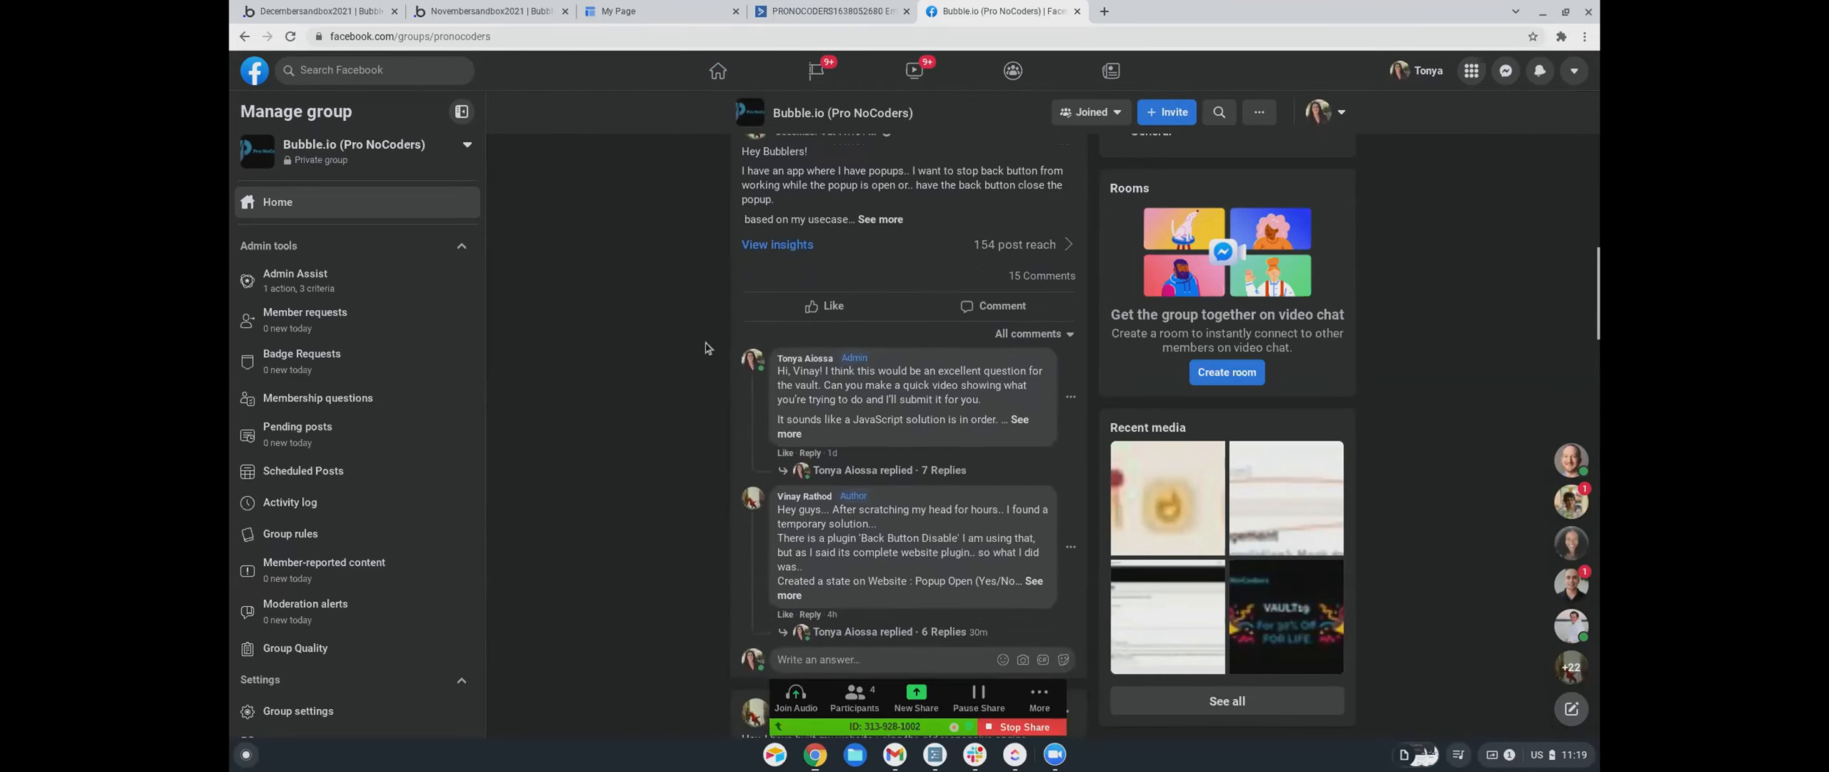
pyautogui.scroll(1, 705, 348)
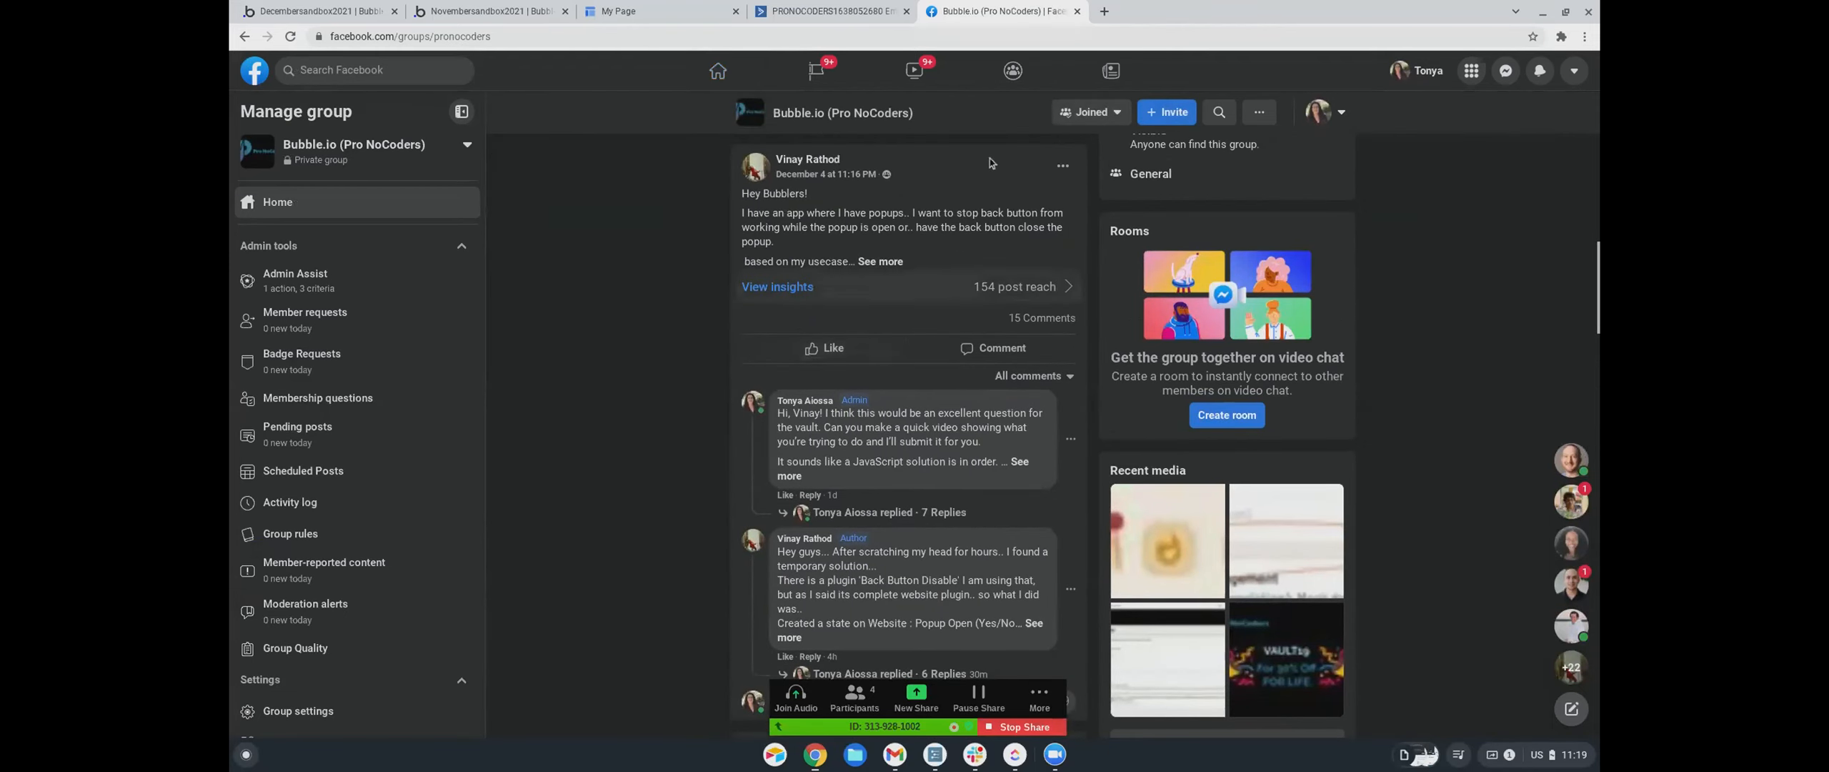
pyautogui.click(865, 262)
pyautogui.scroll(-1, 720, 286)
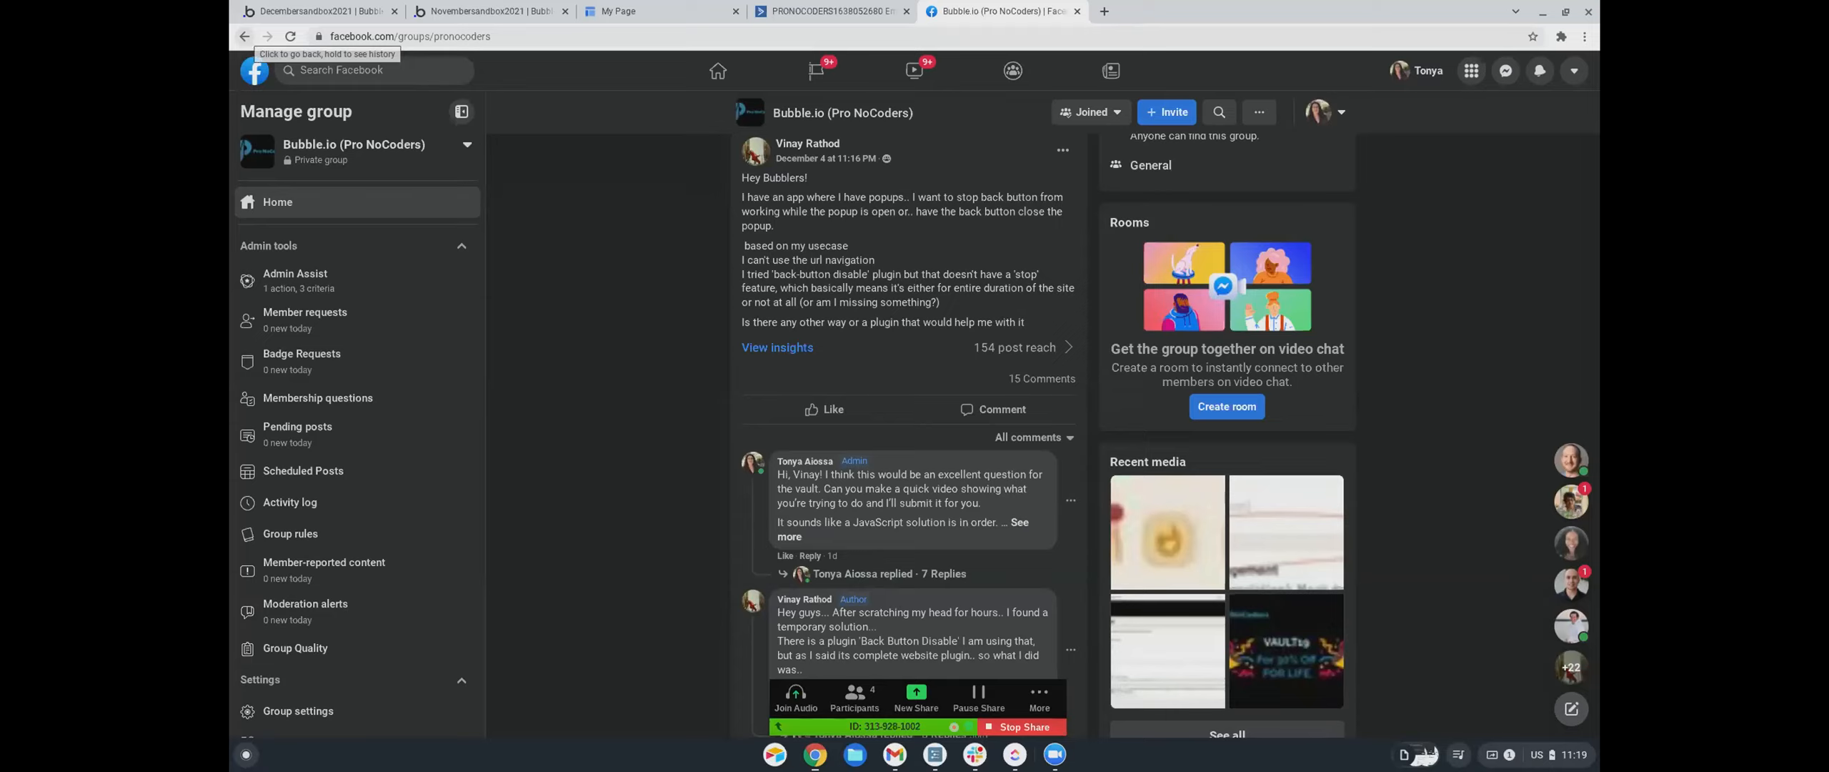
pyautogui.scroll(-1, 946, 250)
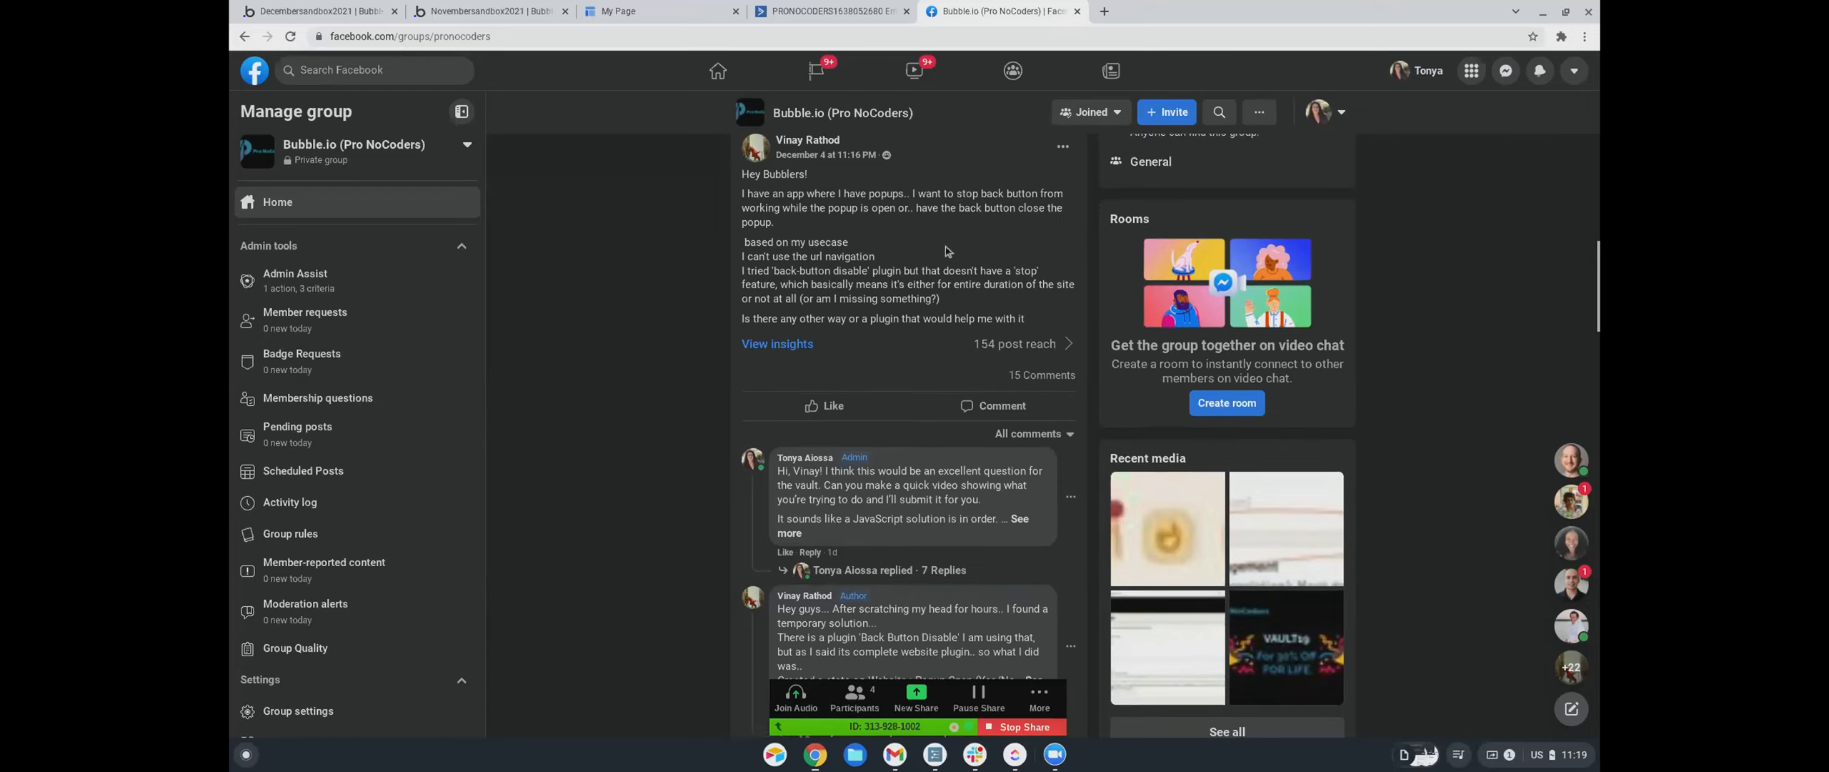
pyautogui.scroll(-1, 946, 250)
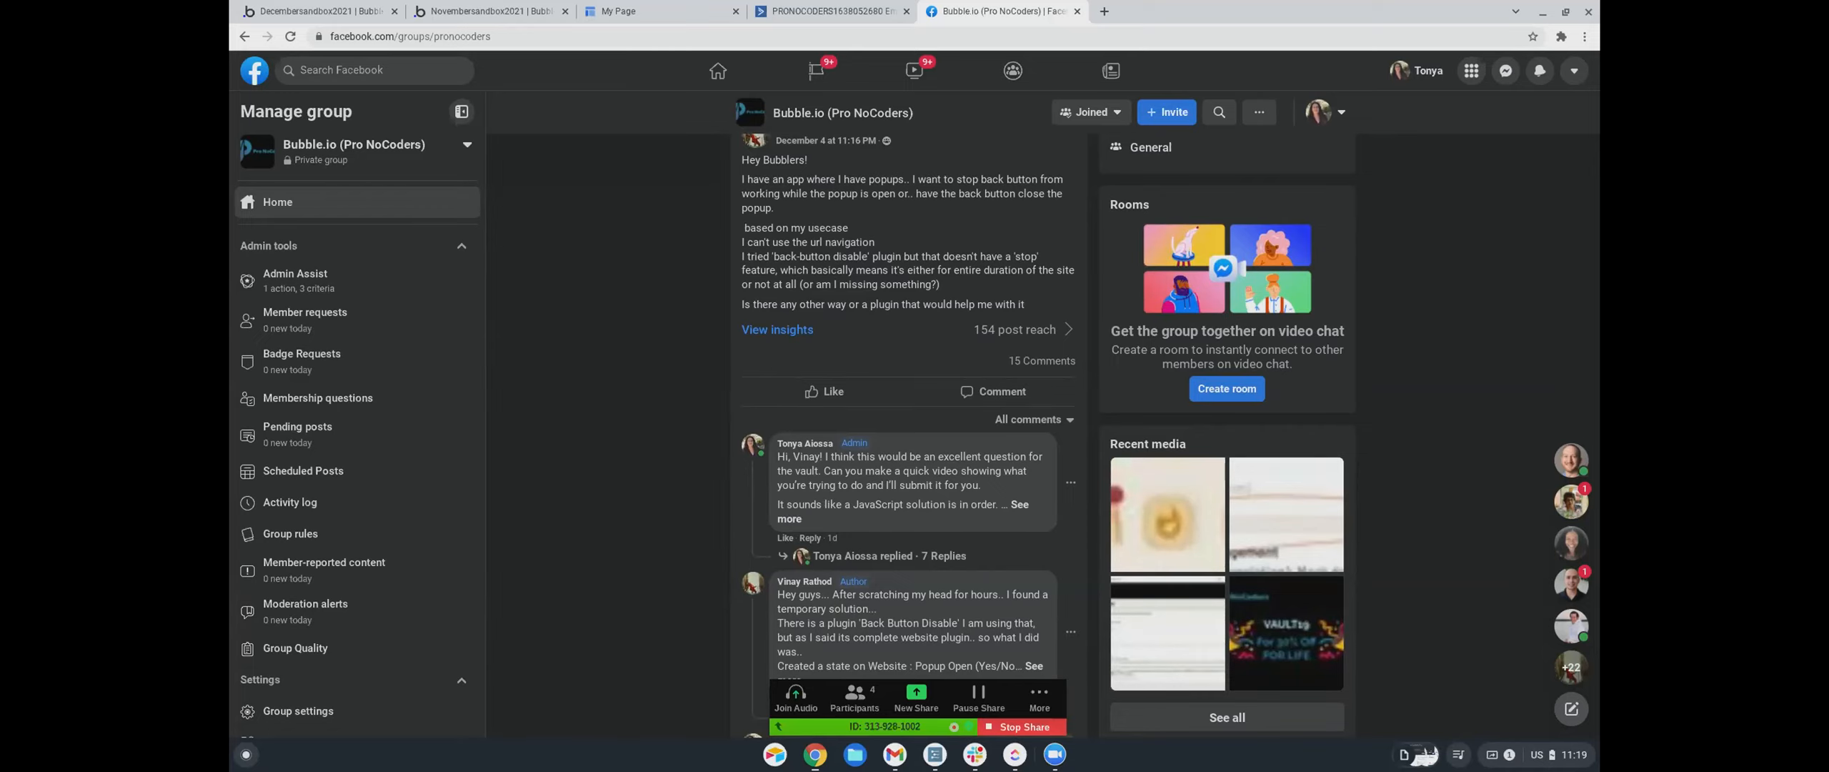
pyautogui.scroll(1, 947, 250)
pyautogui.scroll(1, 946, 250)
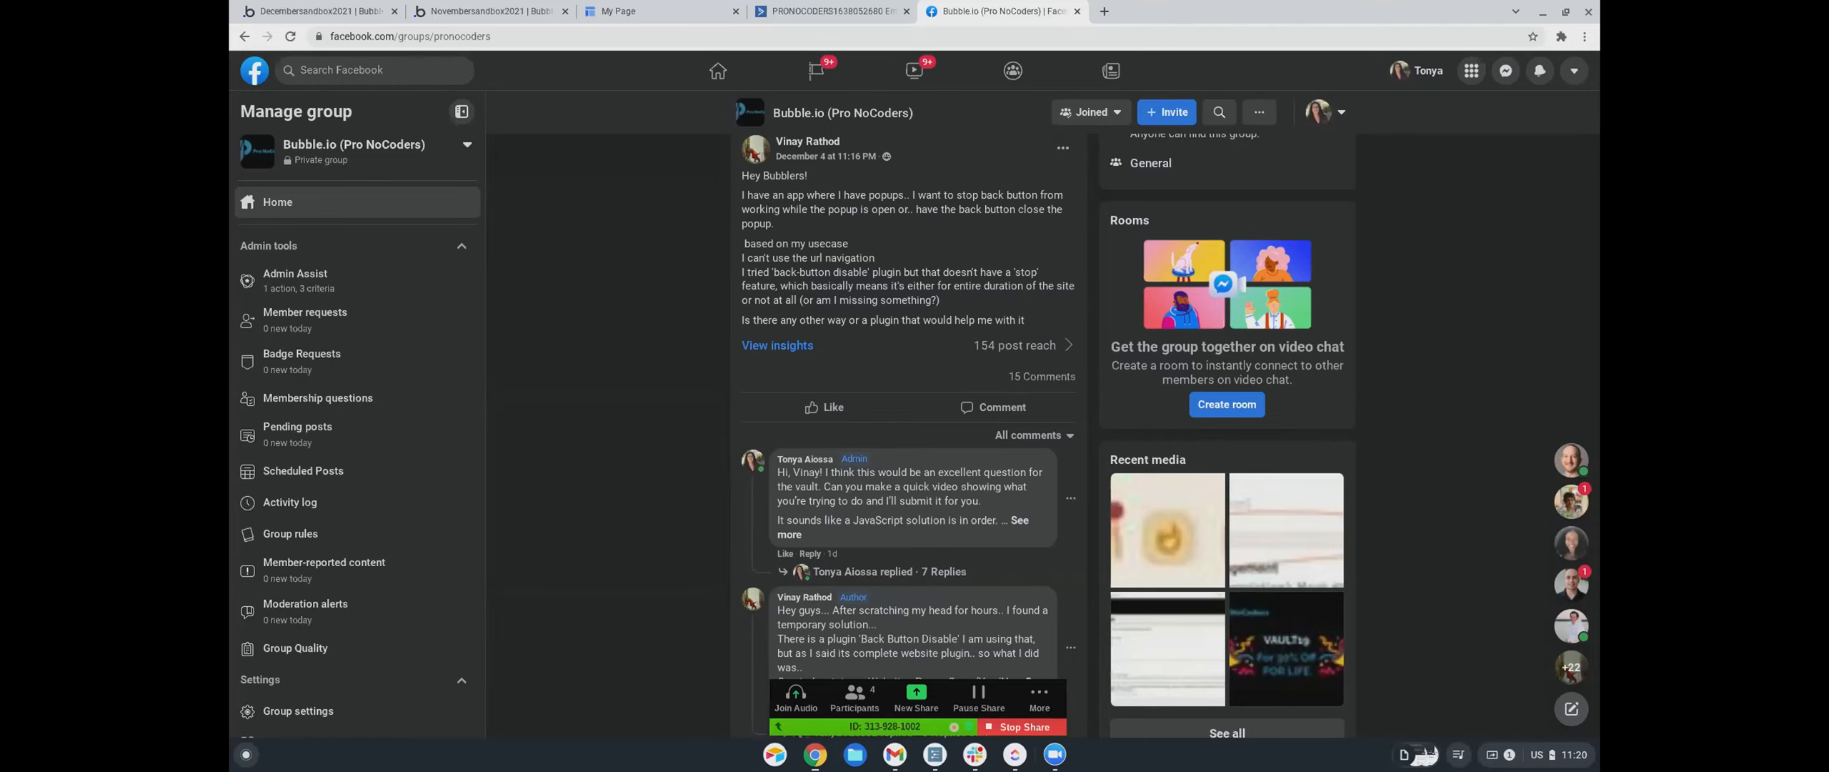
# - Expand the replies under the author's comment on the Back Button Disable plugin and read through the thread
pyautogui.scroll(-3, 876, 471)
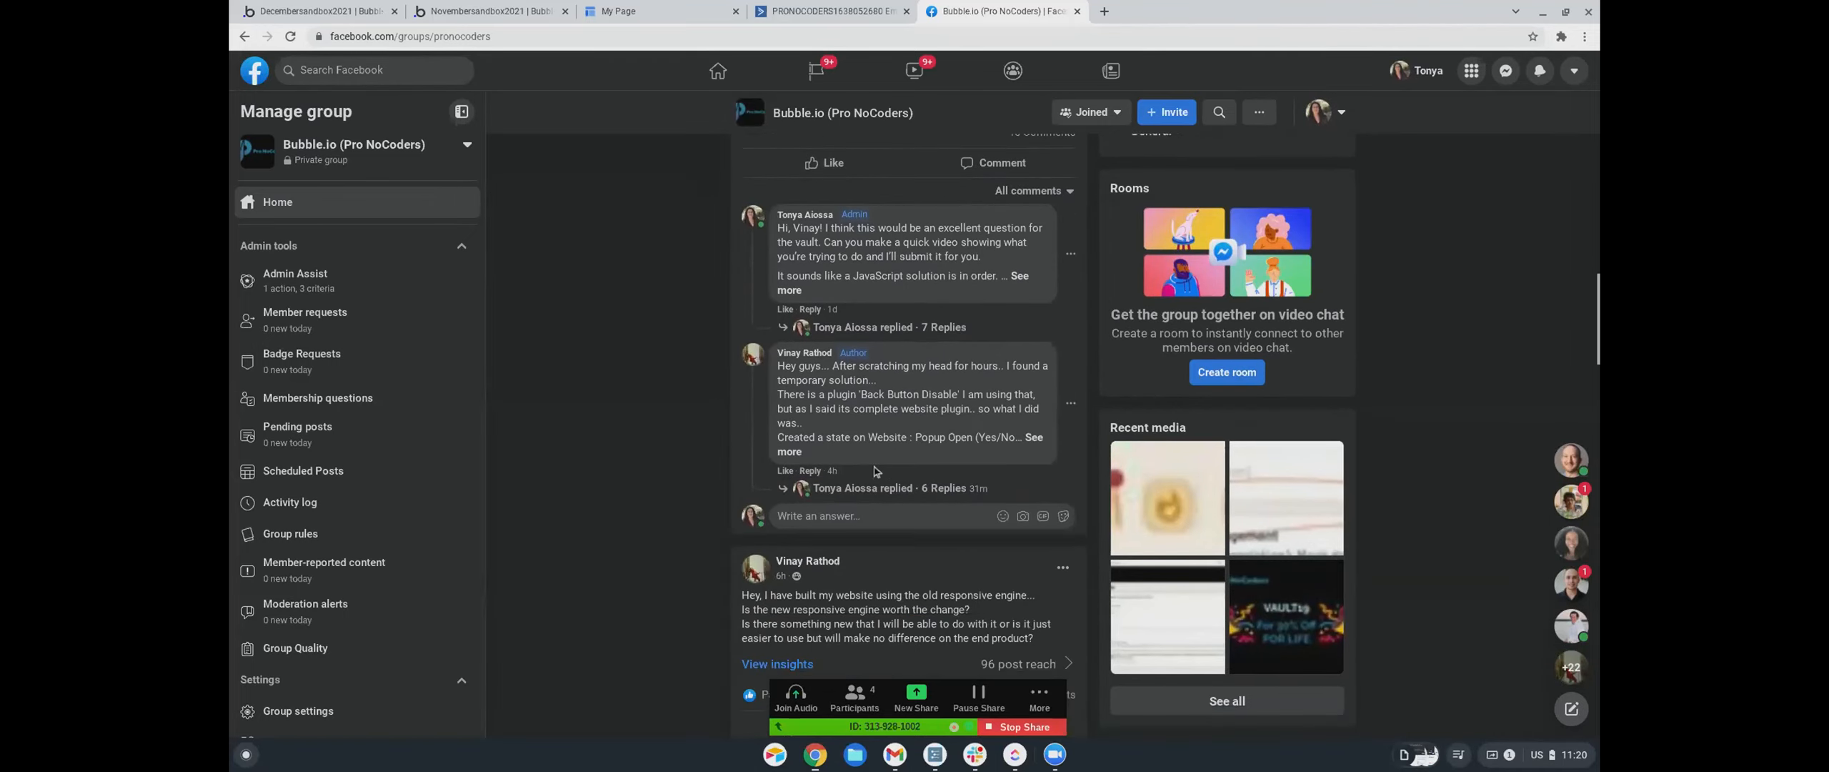
pyautogui.click(877, 488)
pyautogui.scroll(-5, 881, 428)
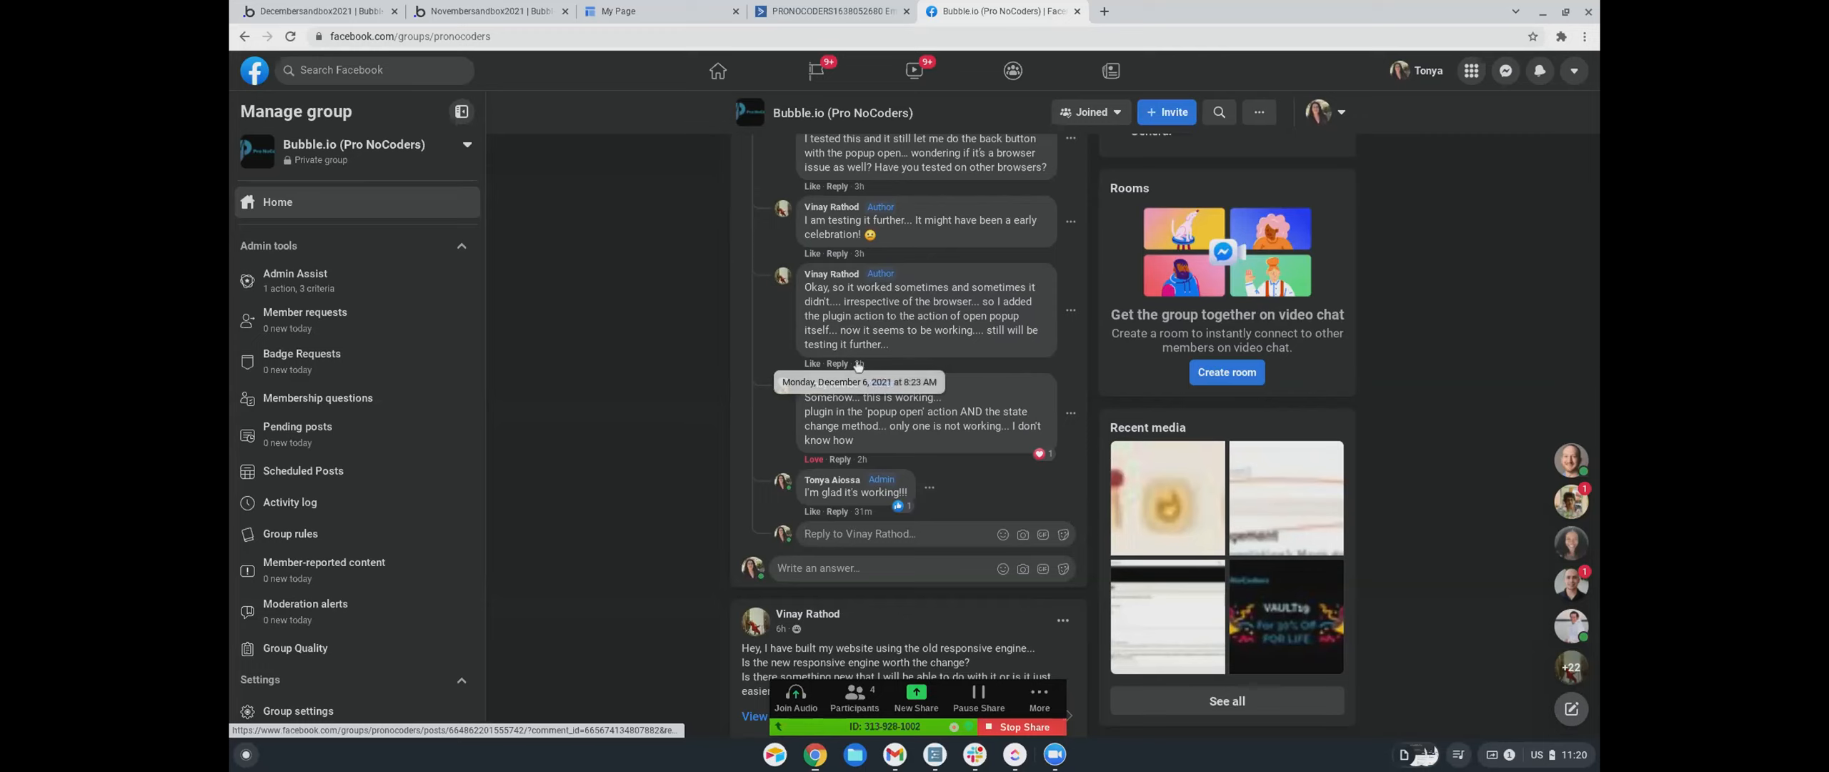
pyautogui.scroll(2, 861, 372)
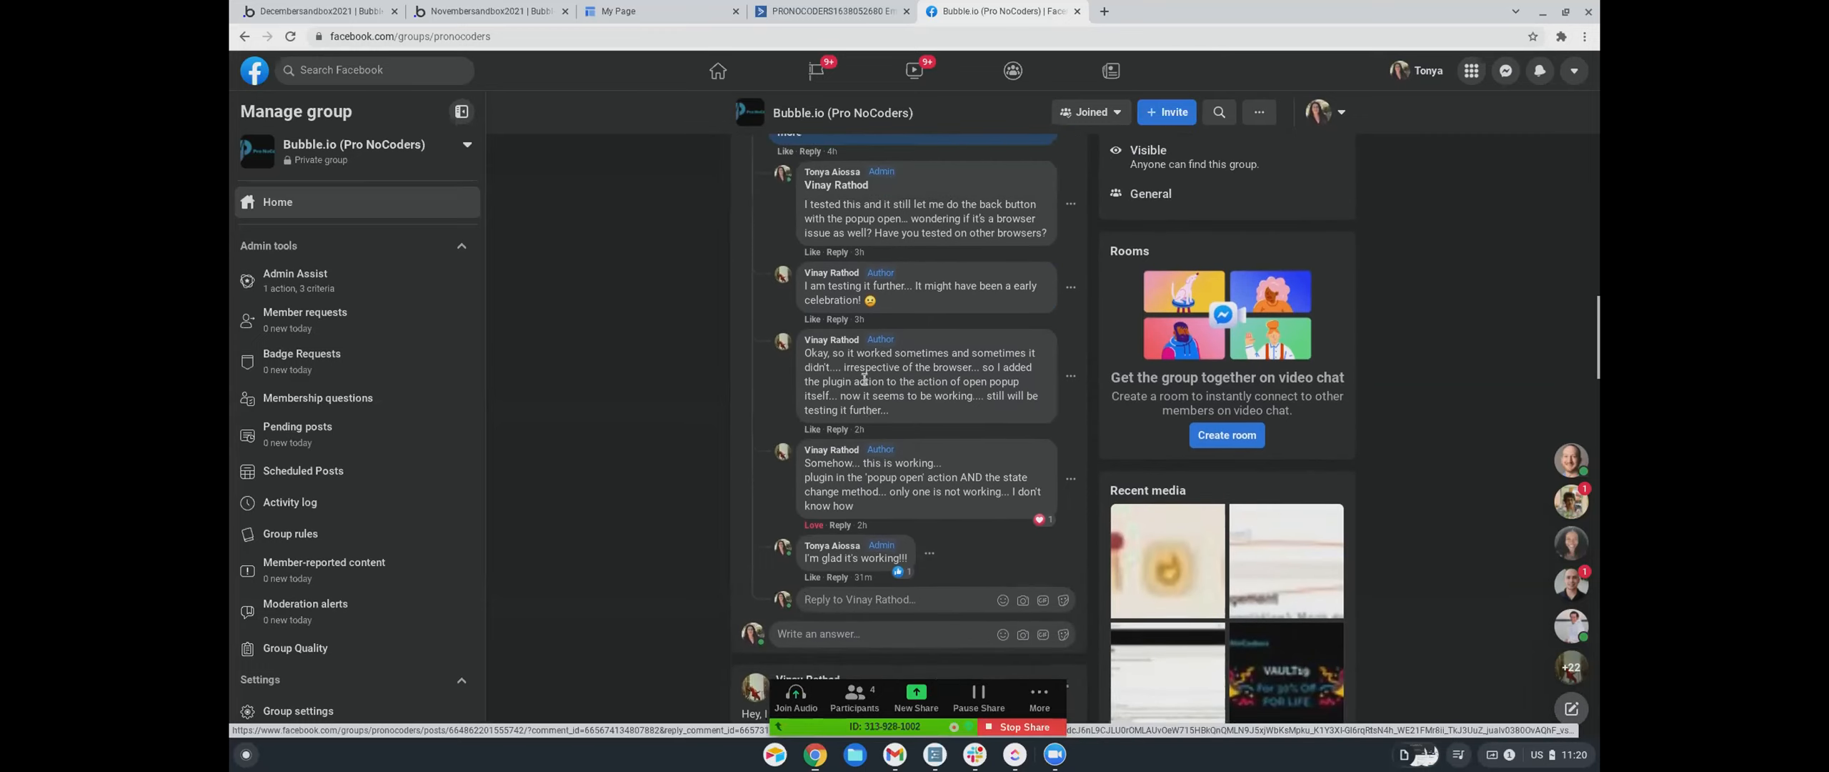
pyautogui.scroll(2, 864, 379)
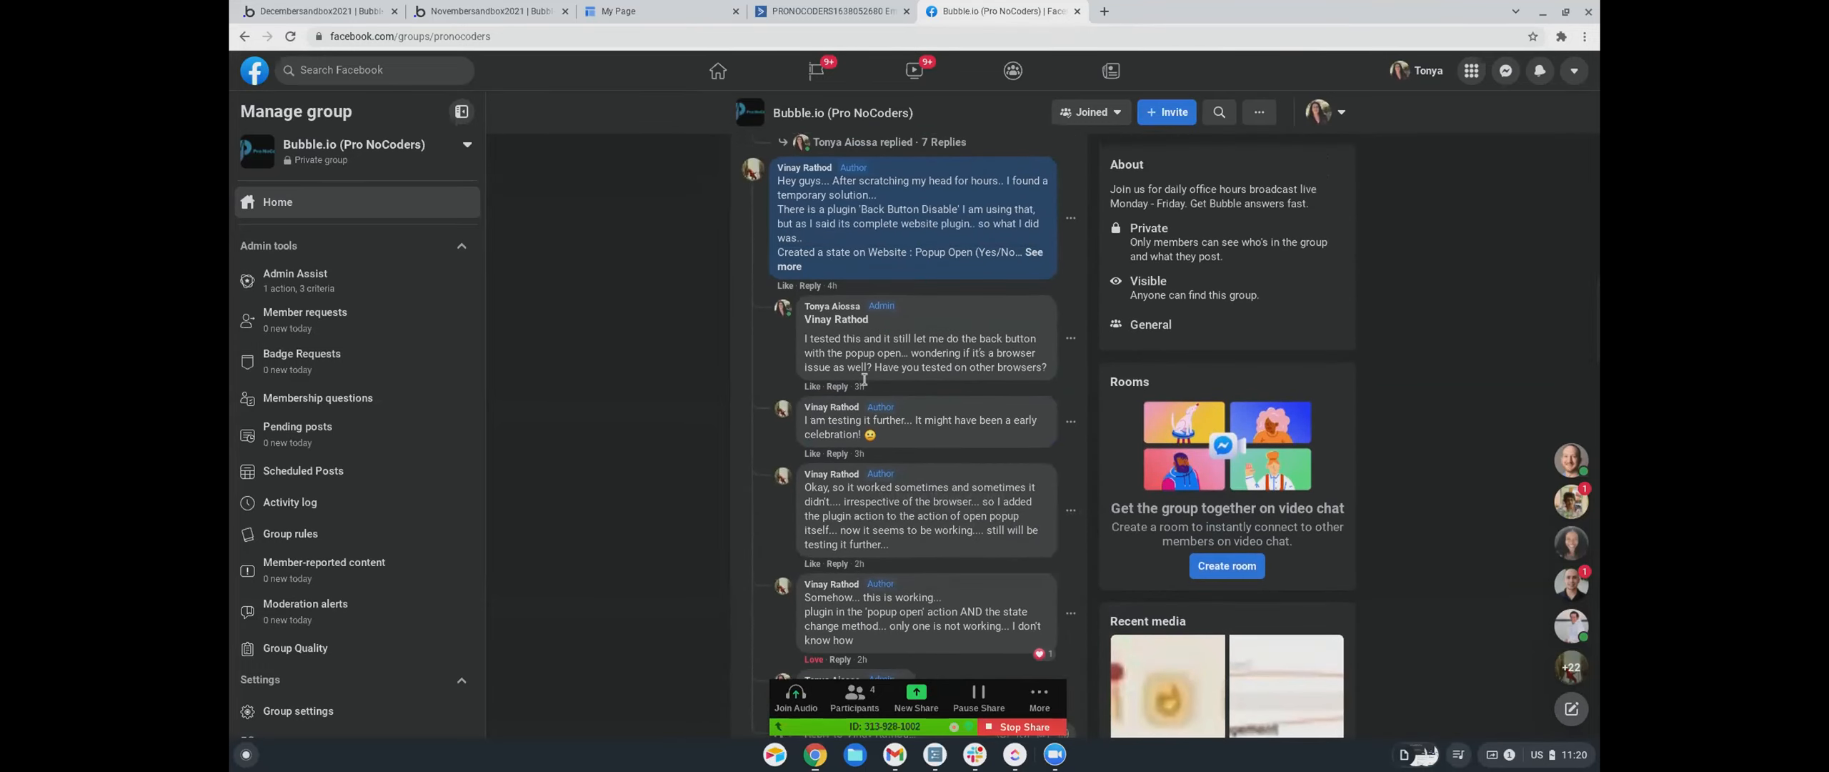
pyautogui.scroll(-1, 864, 379)
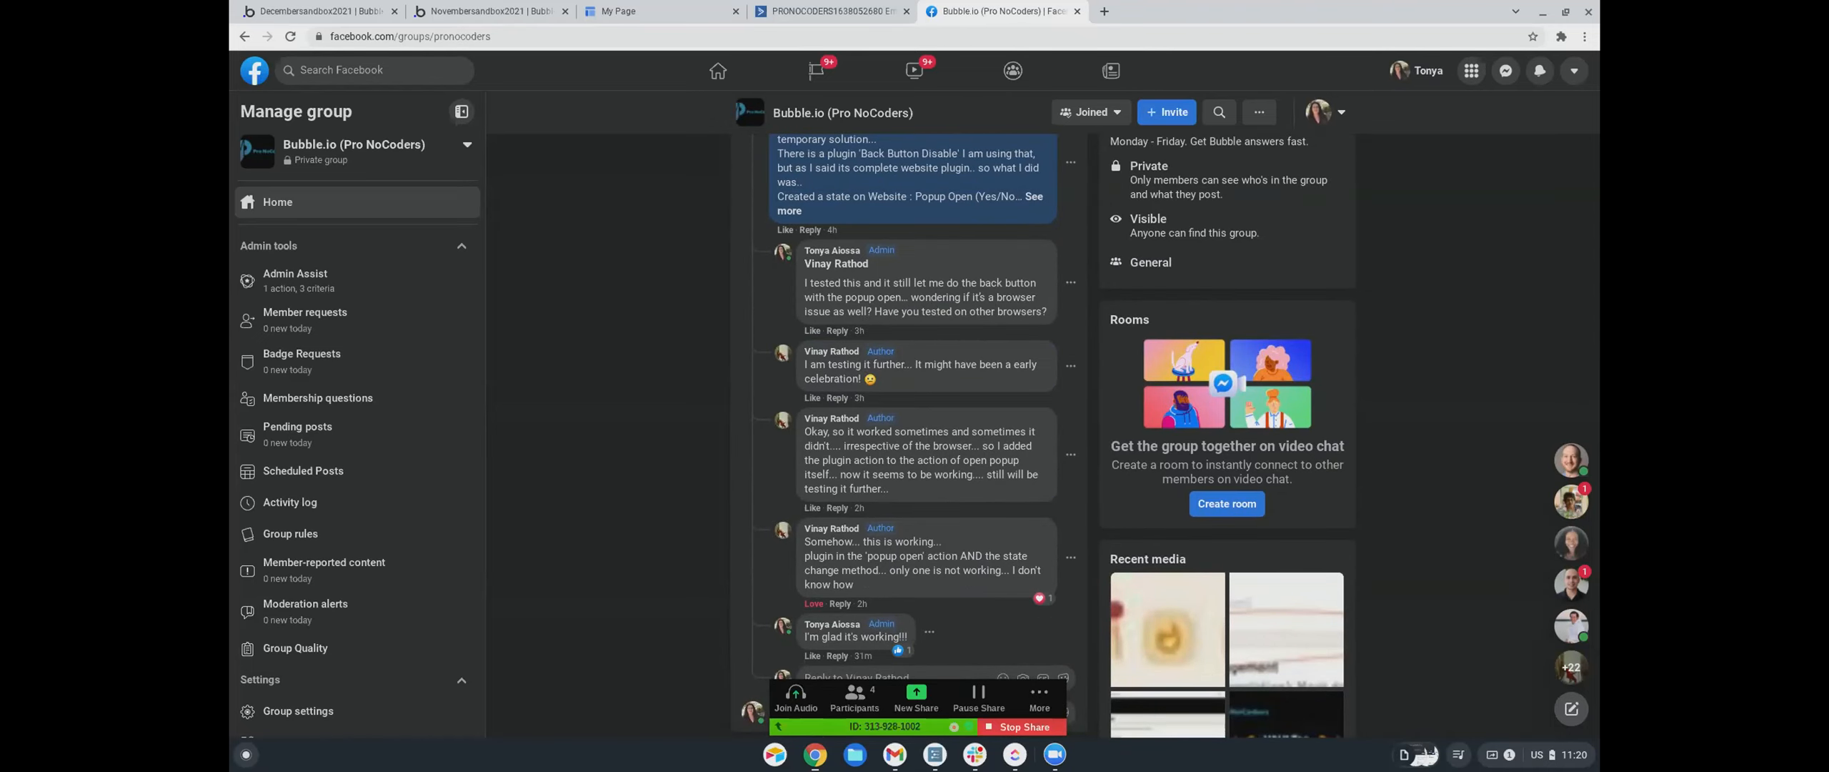
pyautogui.scroll(-5, 879, 393)
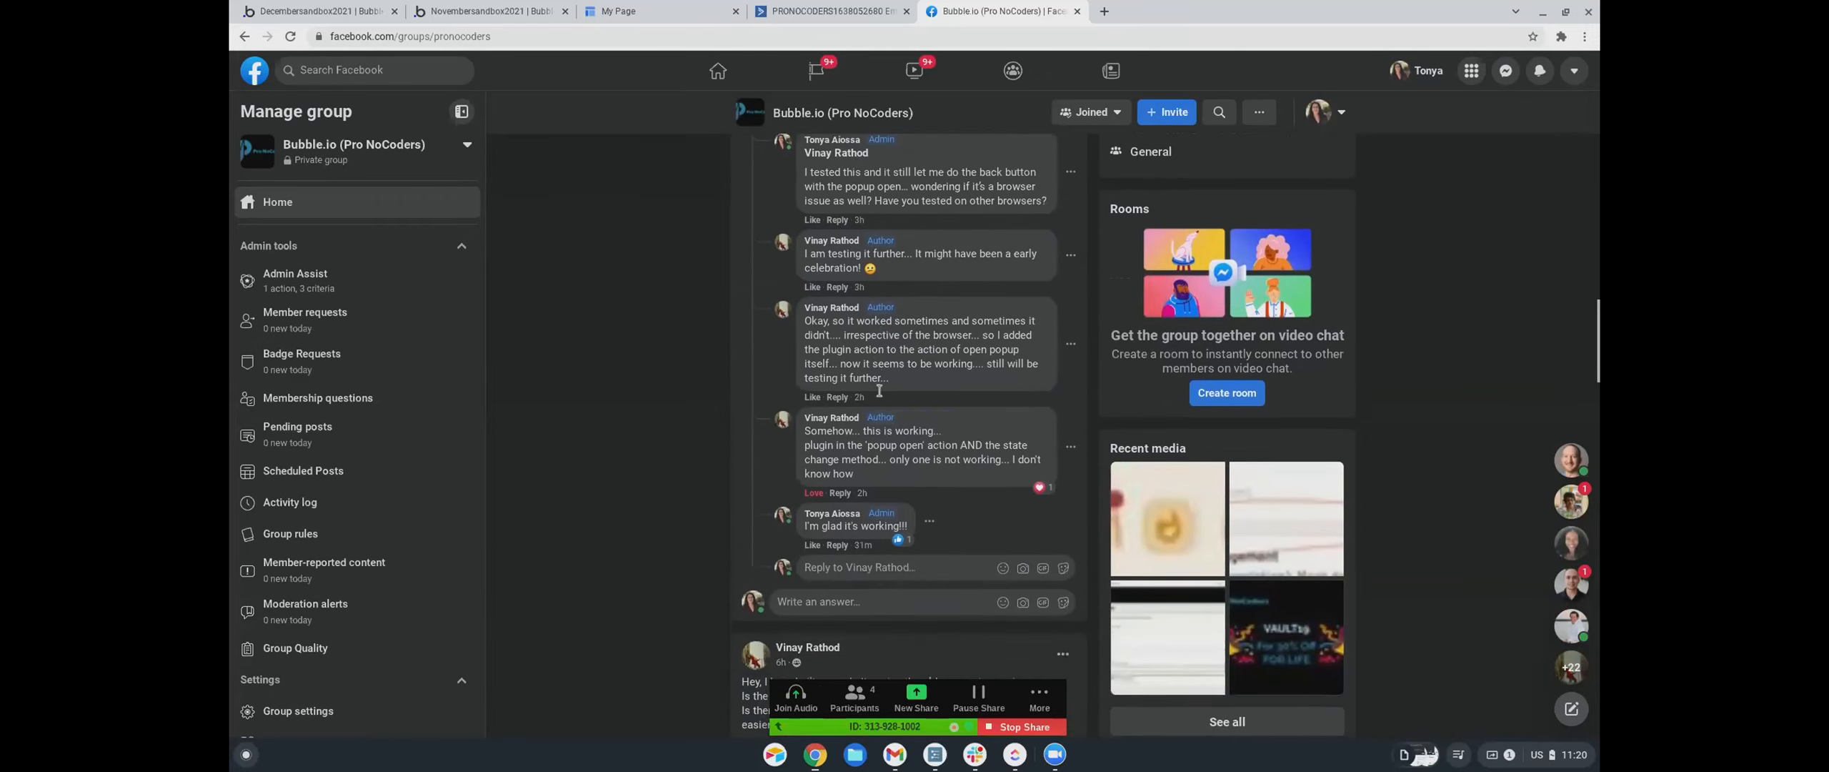
# - Examine the post on switching to the new responsive engine, expanding the admin's full comment about using reusables
pyautogui.scroll(-4, 880, 393)
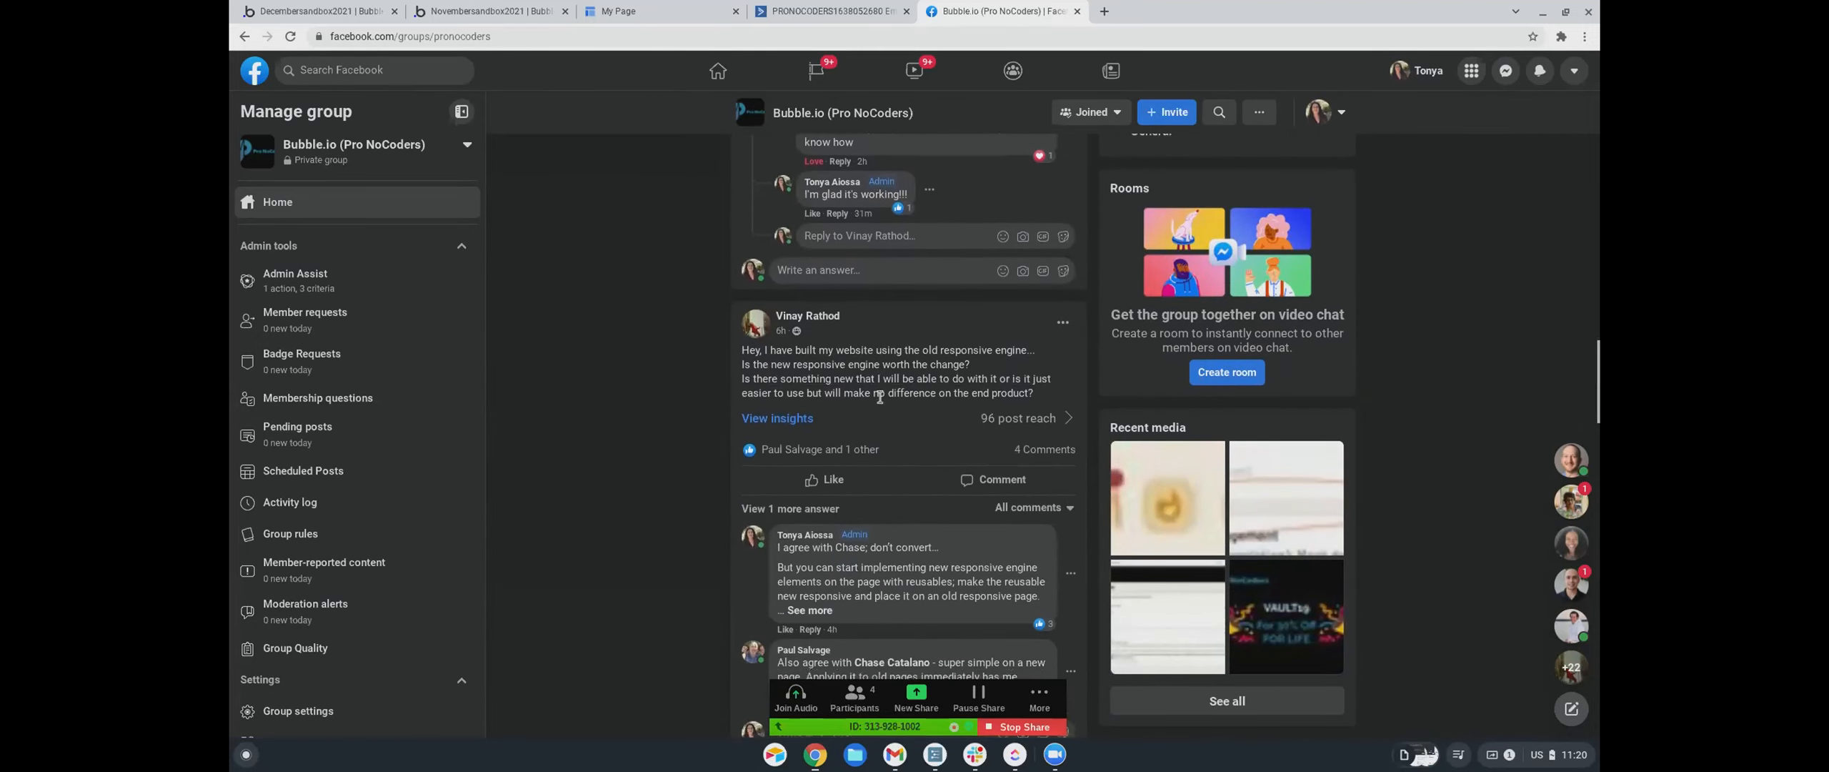
pyautogui.scroll(-1, 884, 385)
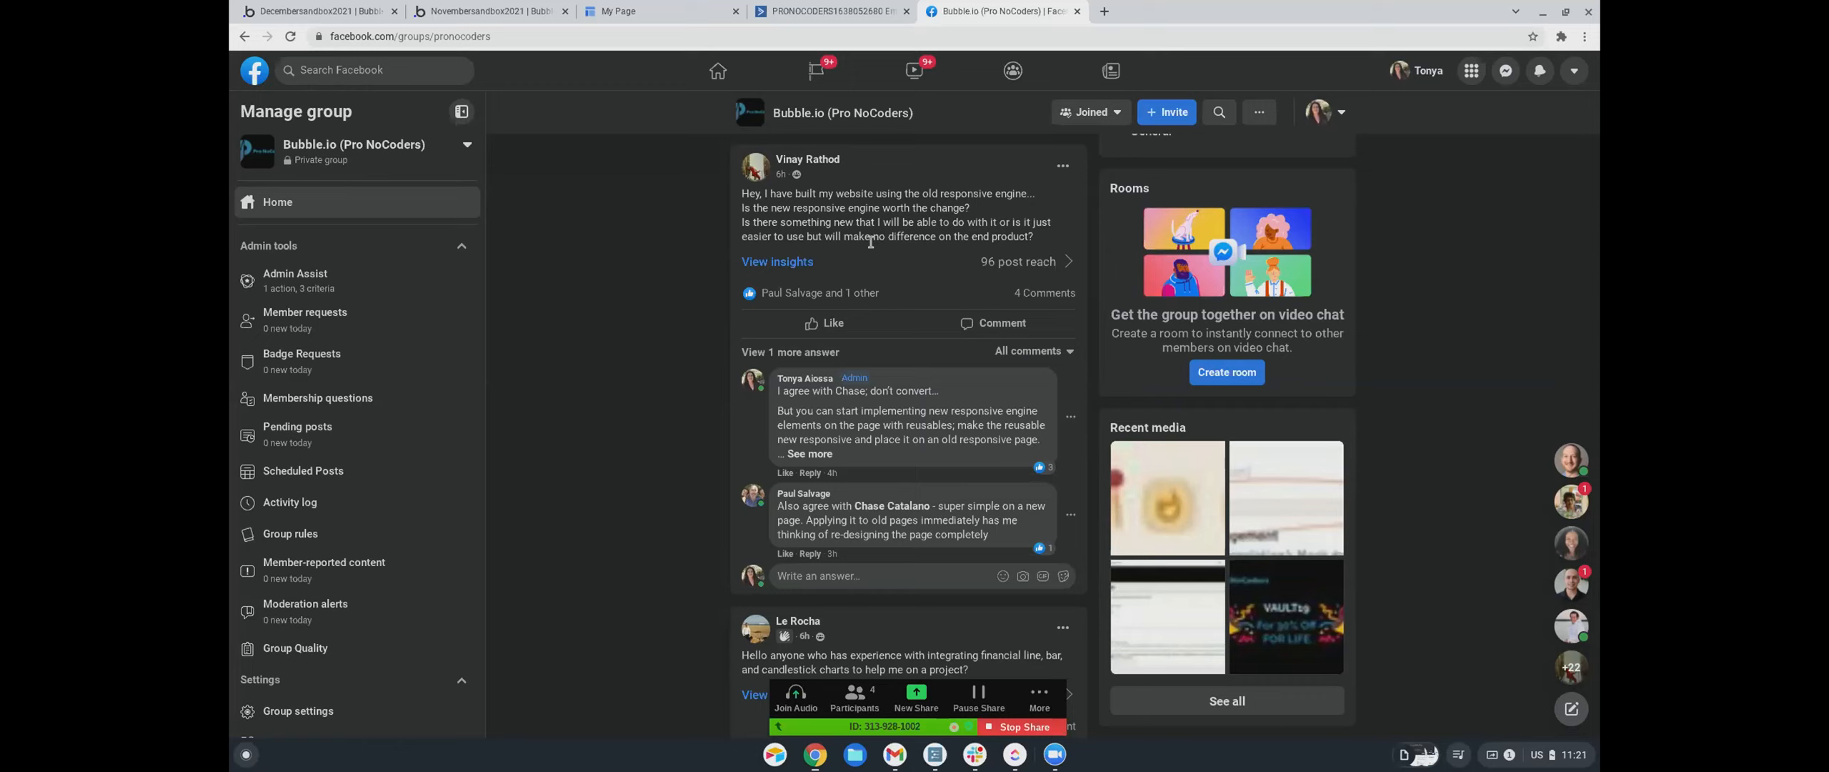
pyautogui.scroll(-2, 870, 241)
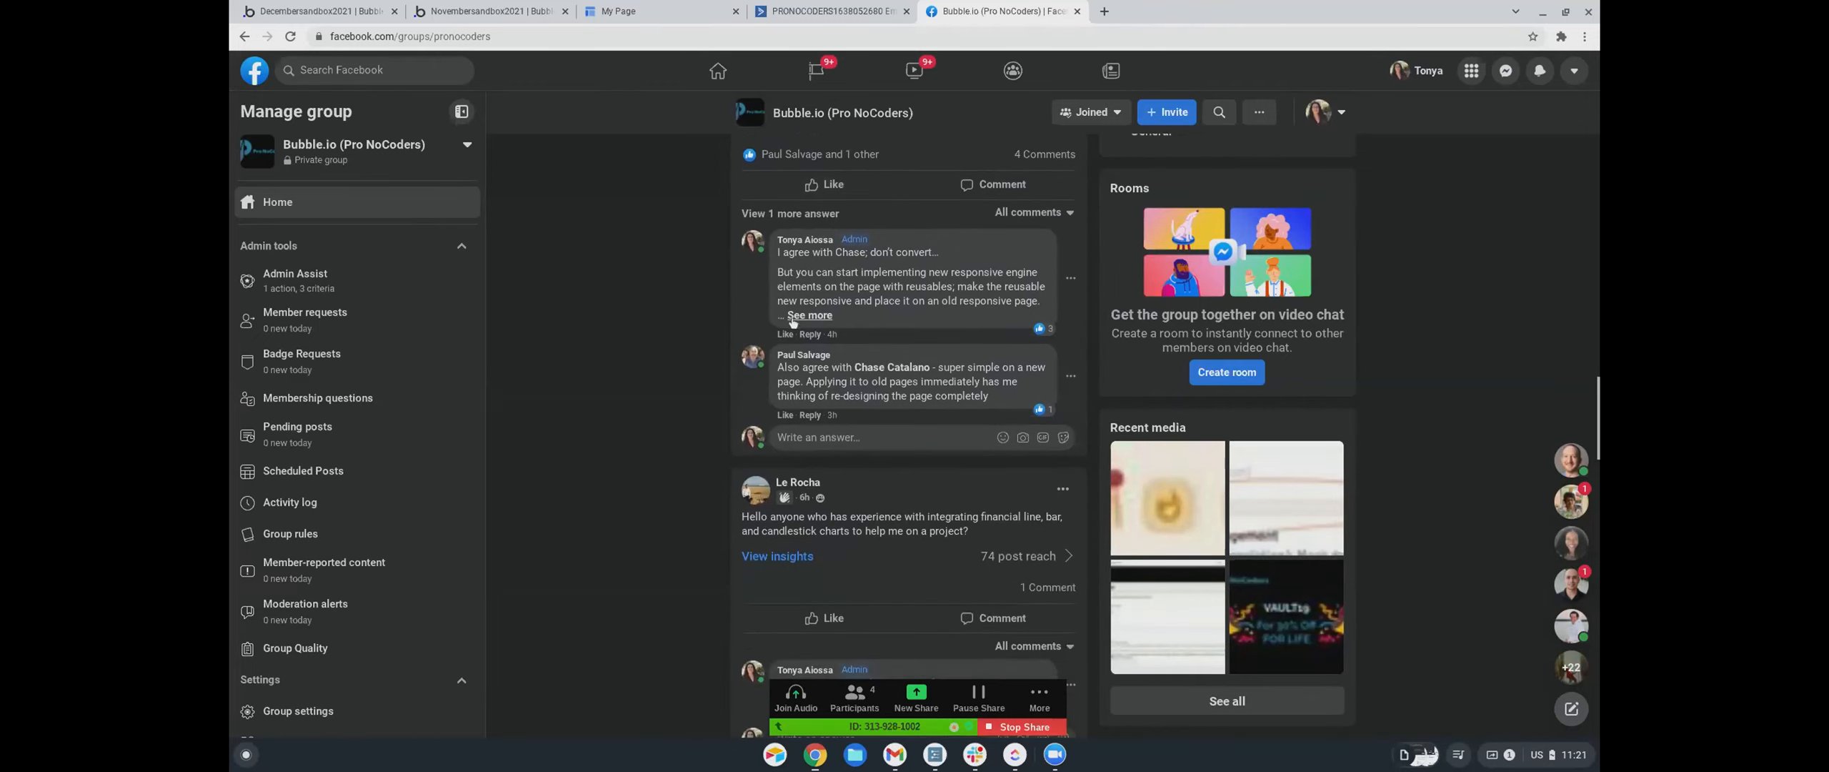
pyautogui.click(792, 320)
pyautogui.scroll(-1, 826, 333)
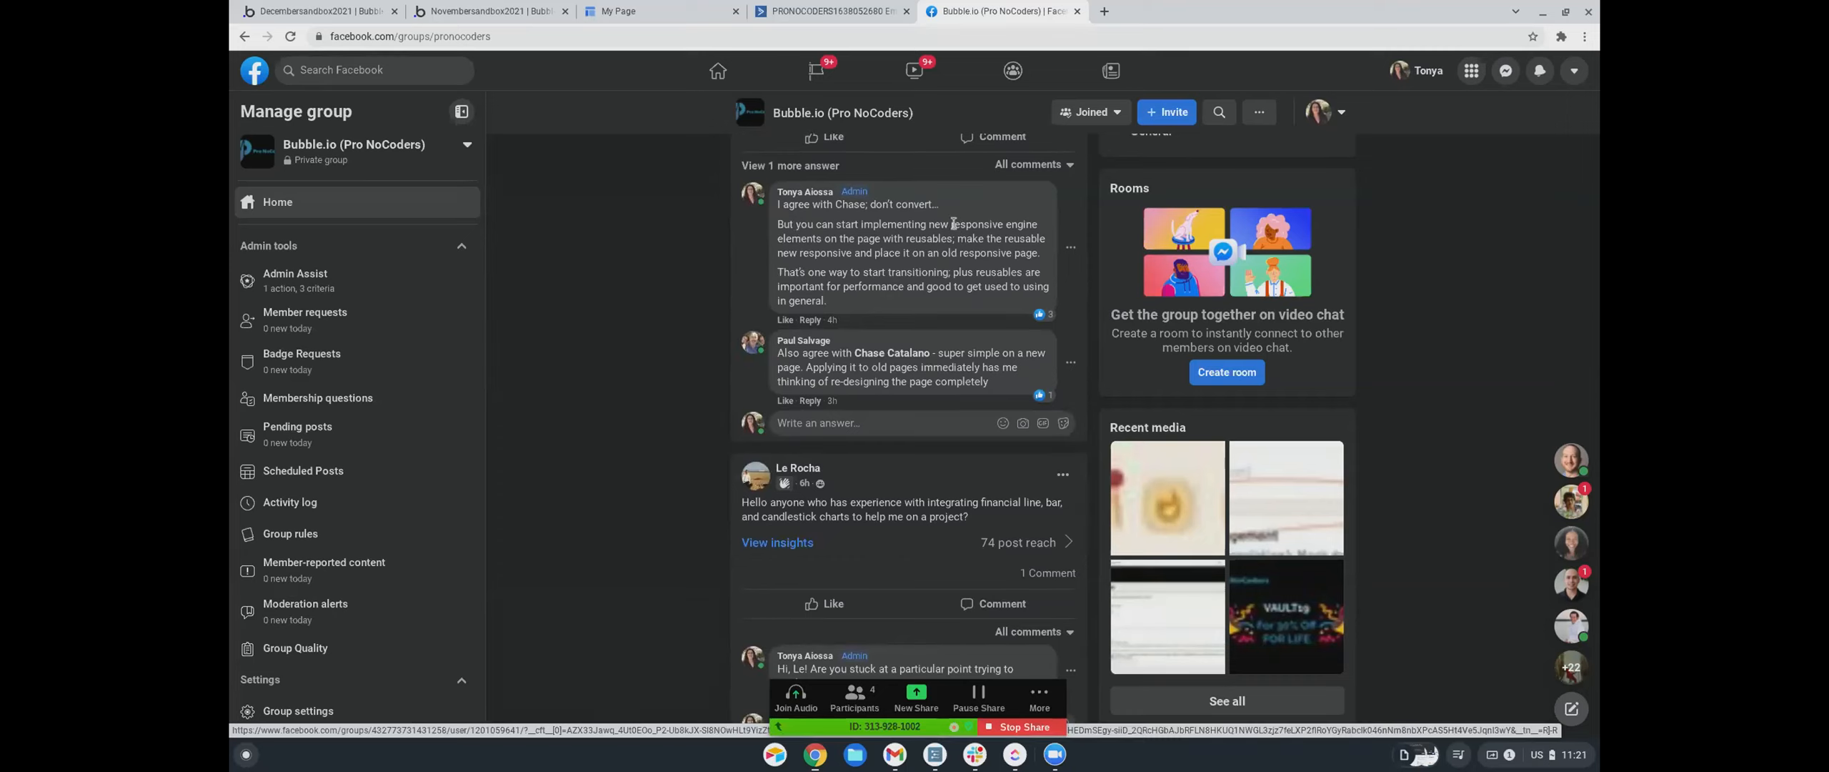
pyautogui.scroll(1, 908, 286)
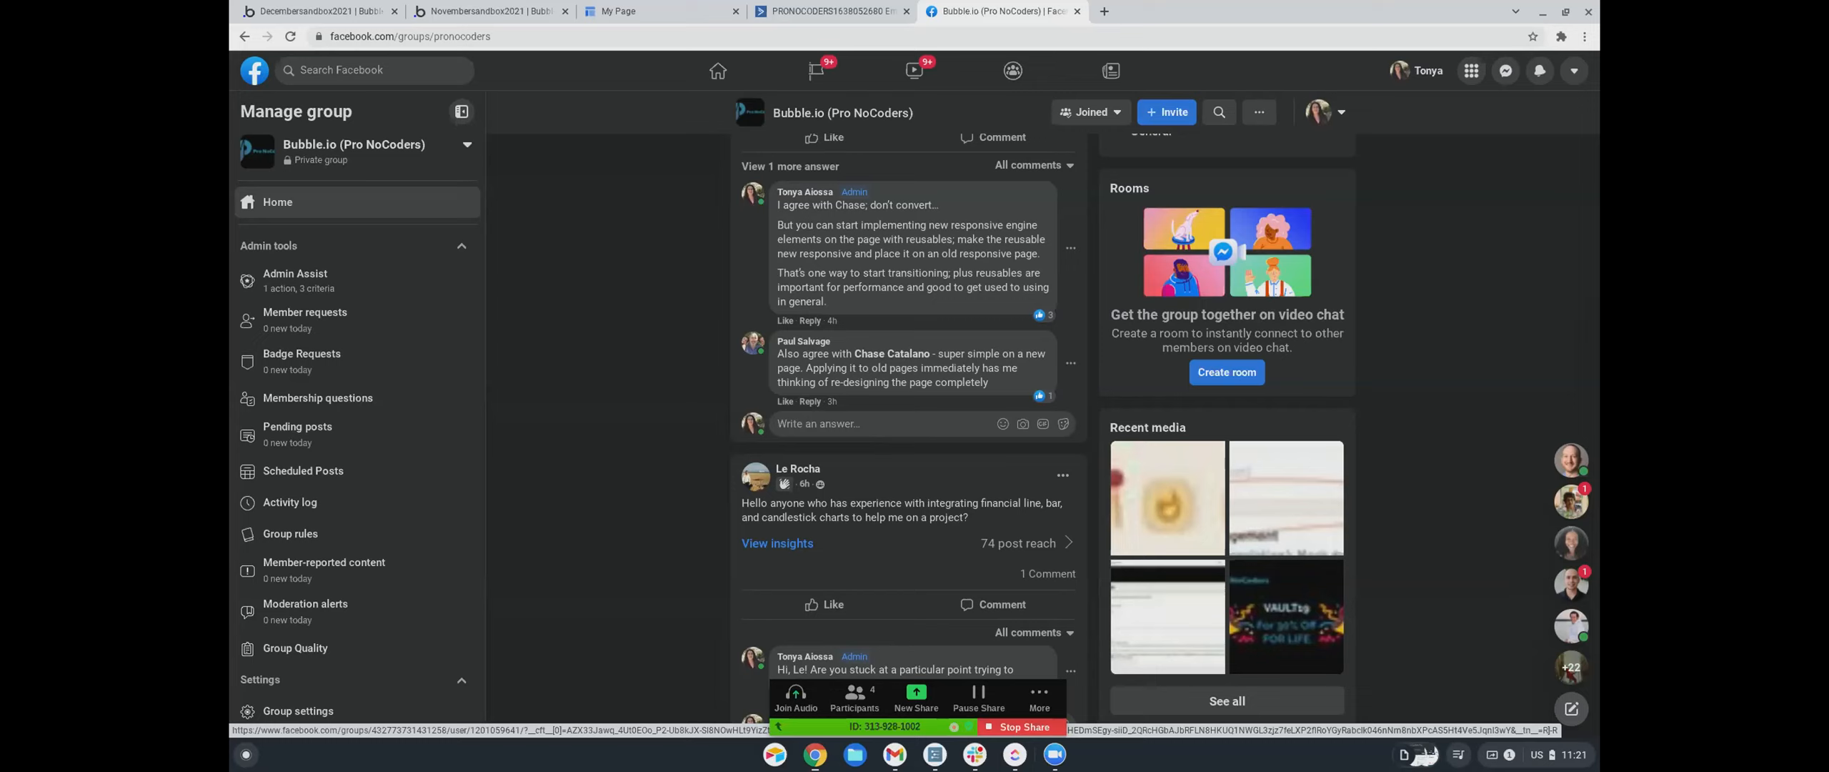
pyautogui.scroll(-1, 986, 243)
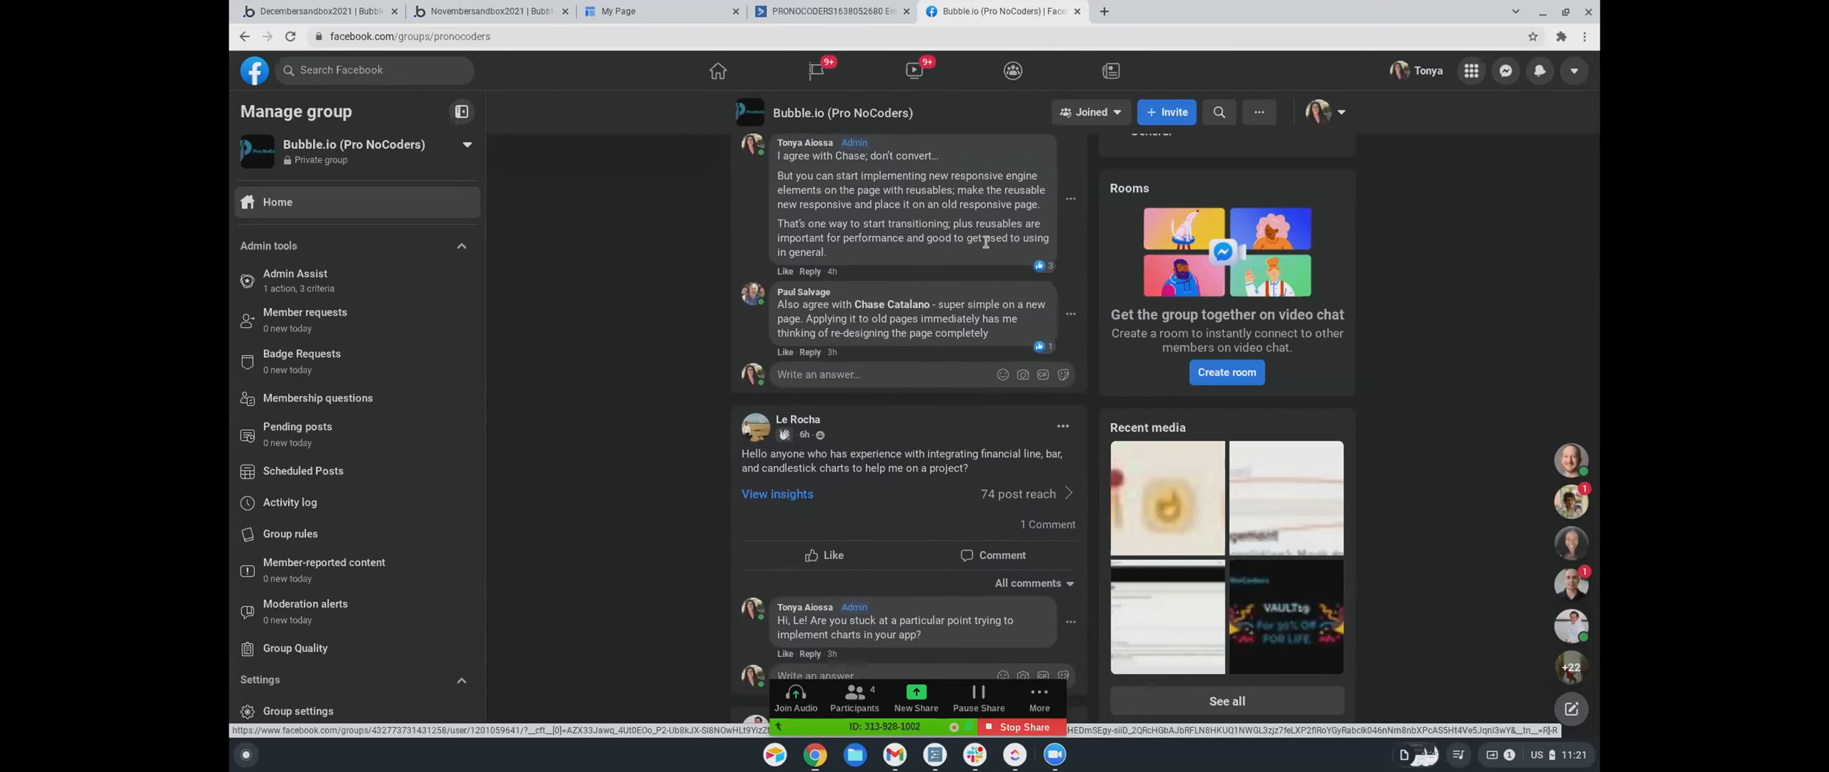
pyautogui.scroll(-1, 986, 243)
pyautogui.scroll(1, 986, 243)
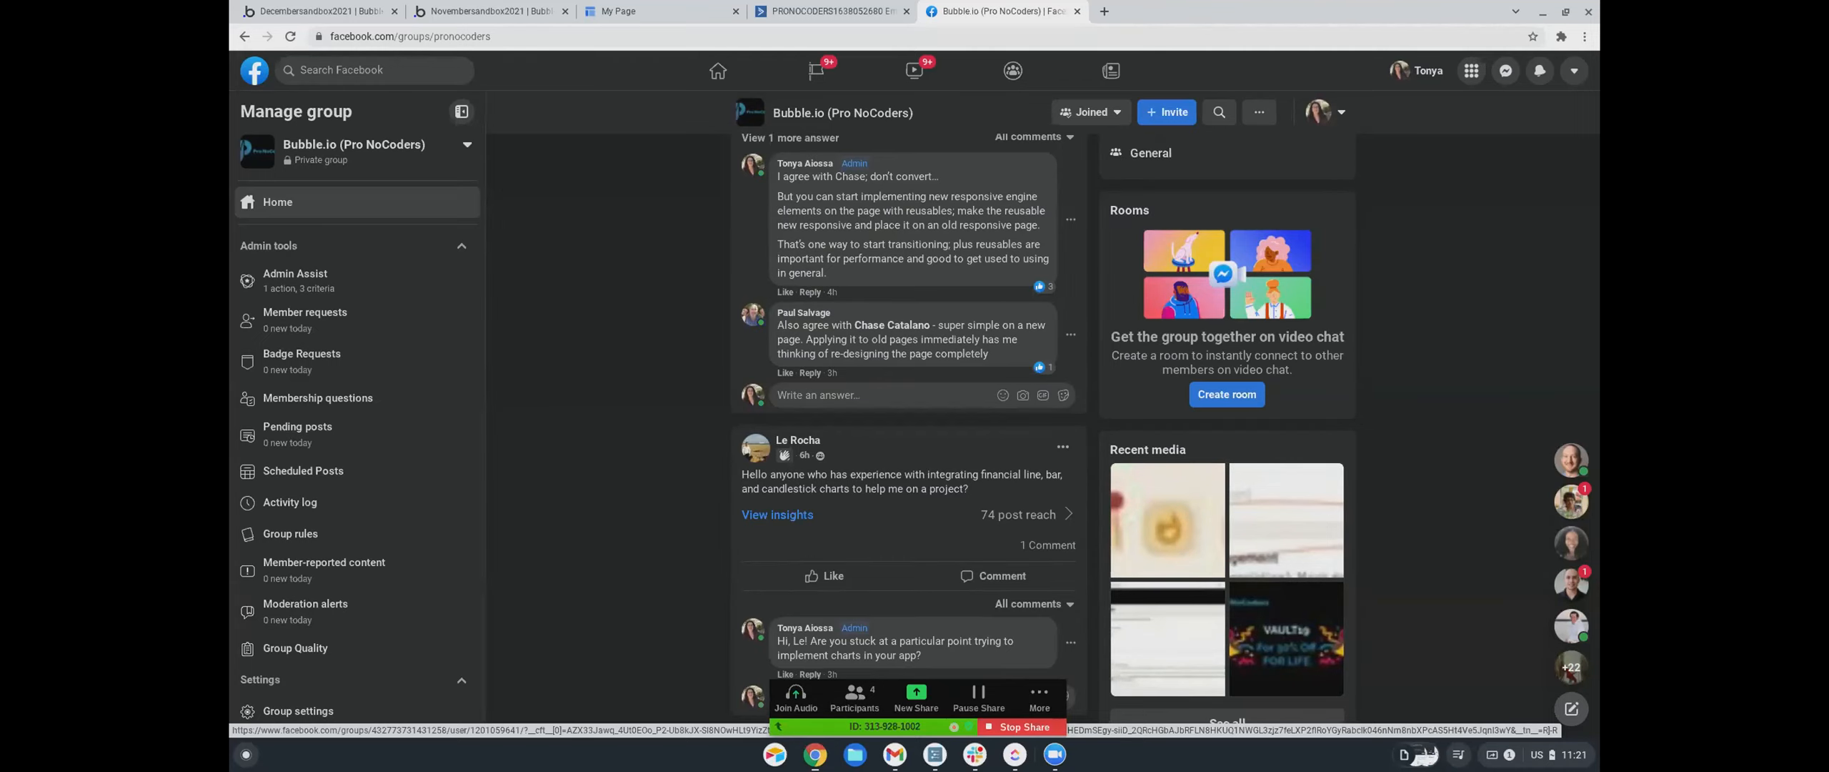
# - Read the group post asking about integrating financial line, bar and candlestick charts, along with its comment
pyautogui.scroll(-4, 958, 238)
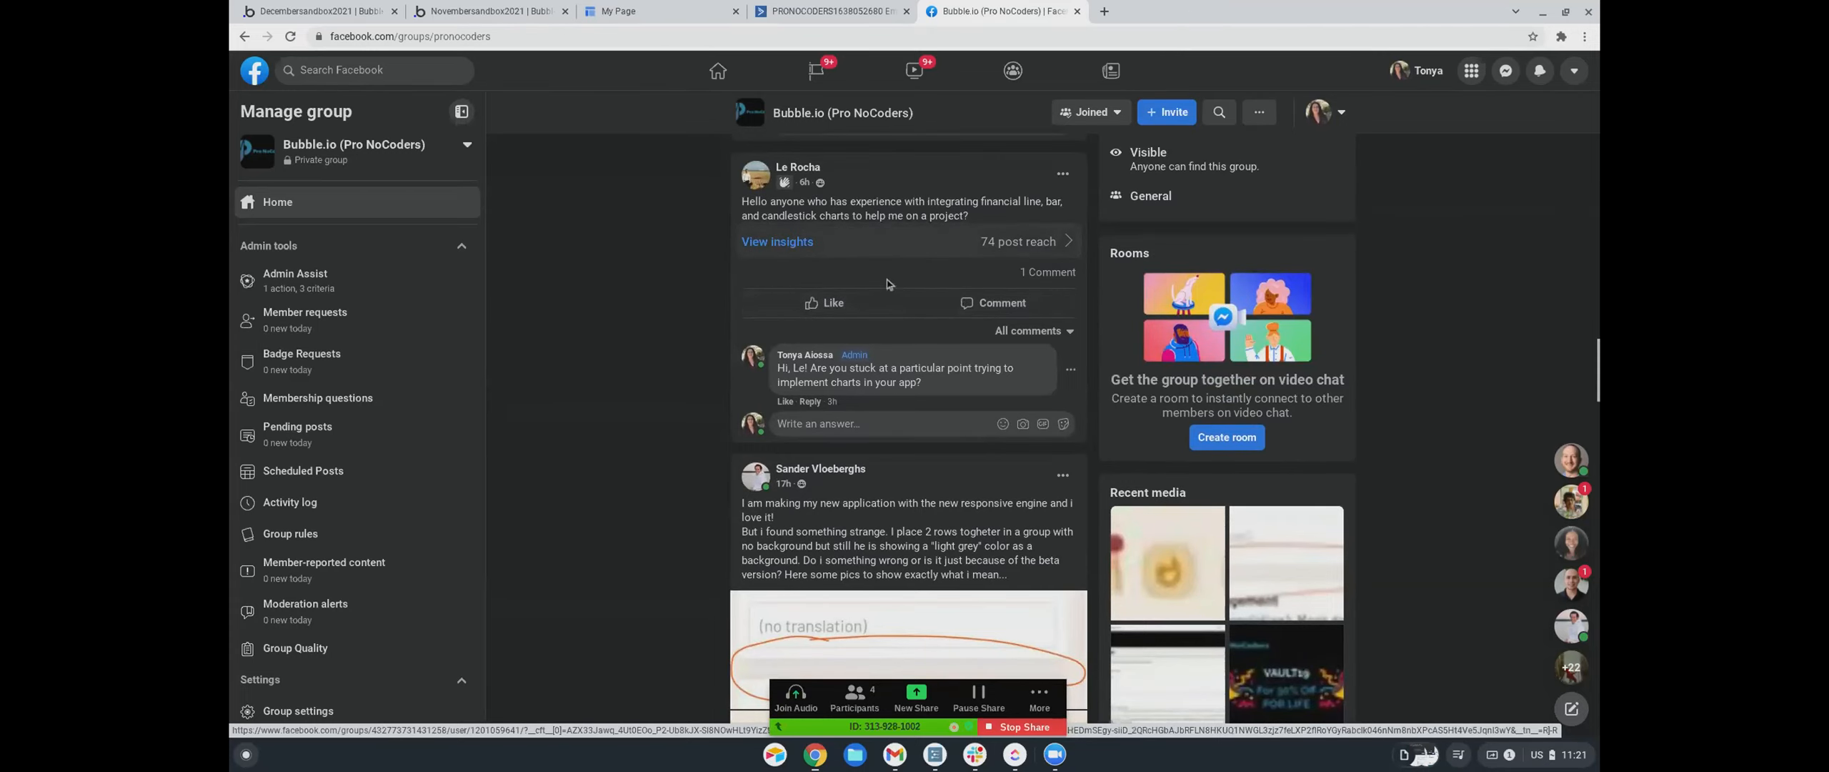
pyautogui.scroll(1, 873, 315)
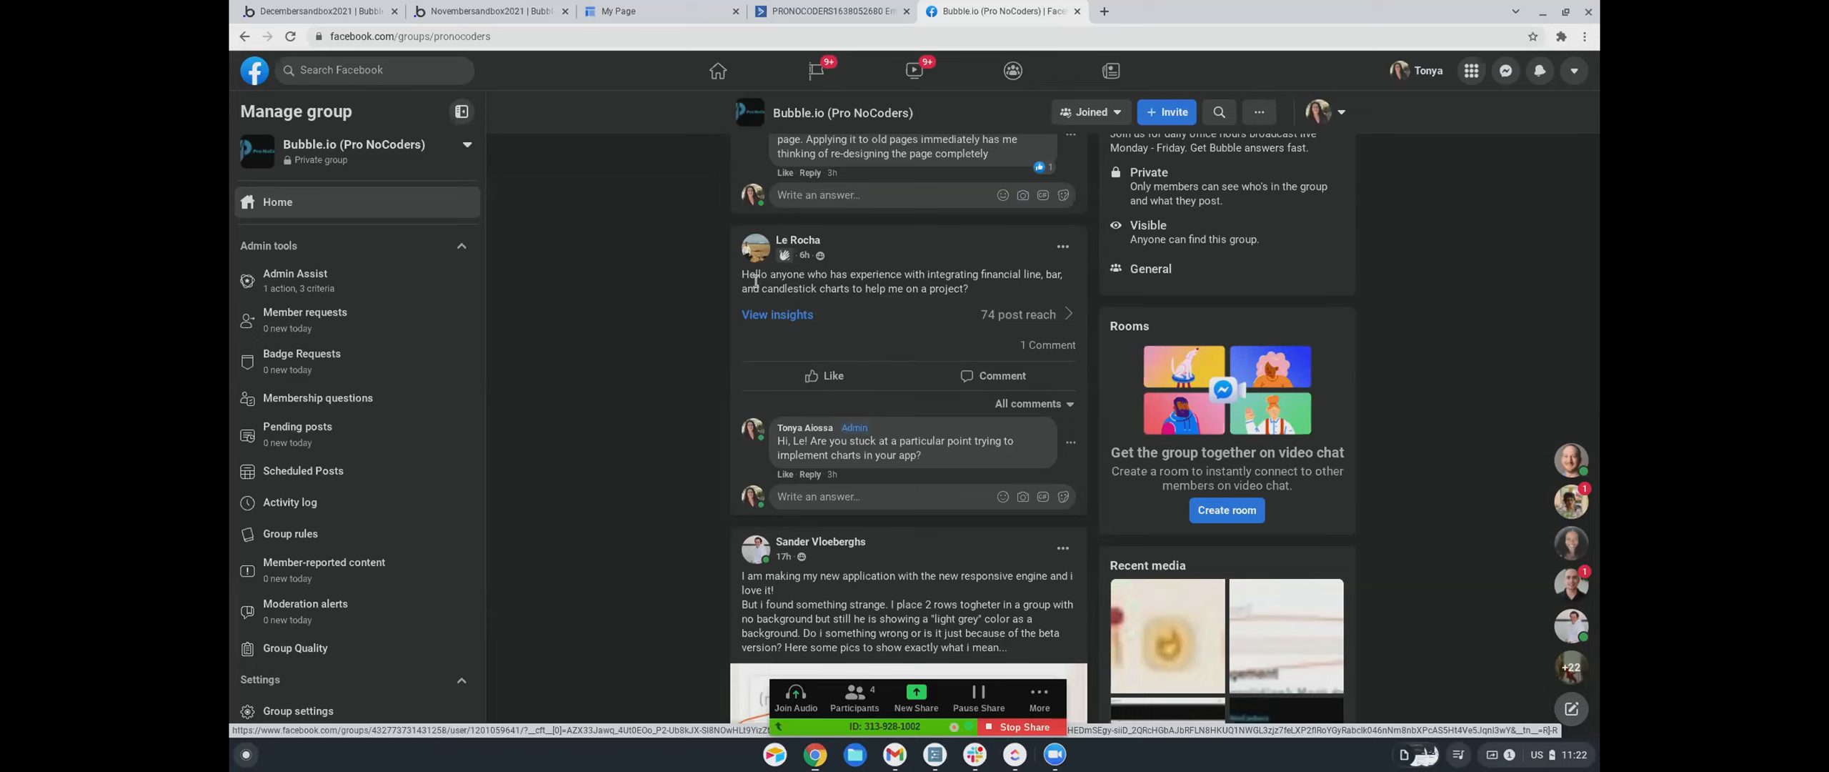
pyautogui.scroll(-1, 834, 413)
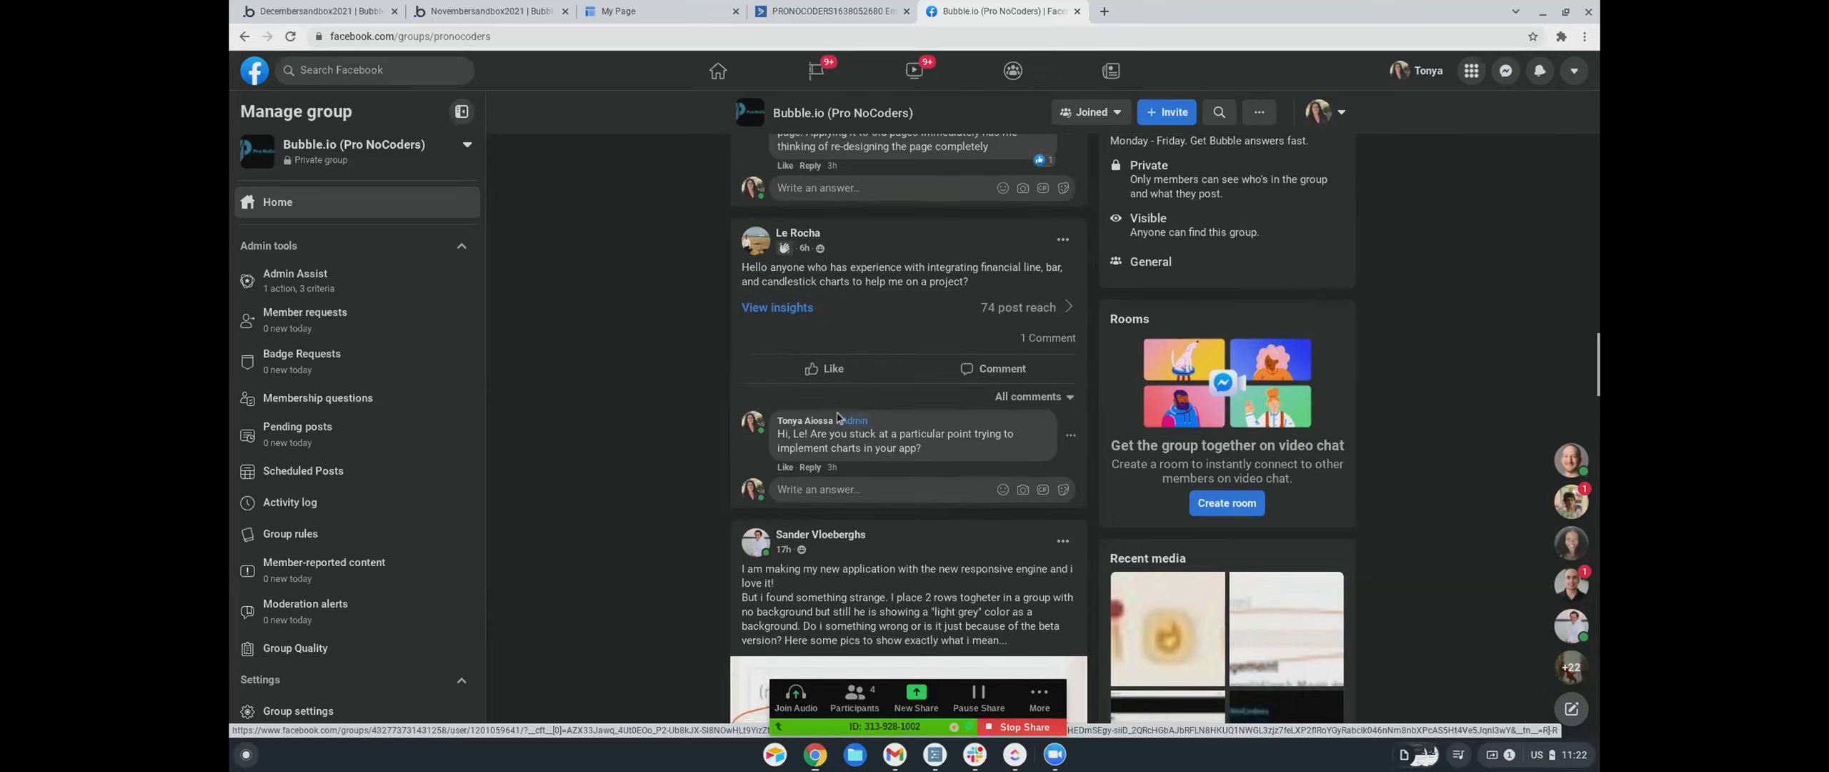
# - Open bitpredict.io in a new browser tab
pyautogui.click(1104, 12)
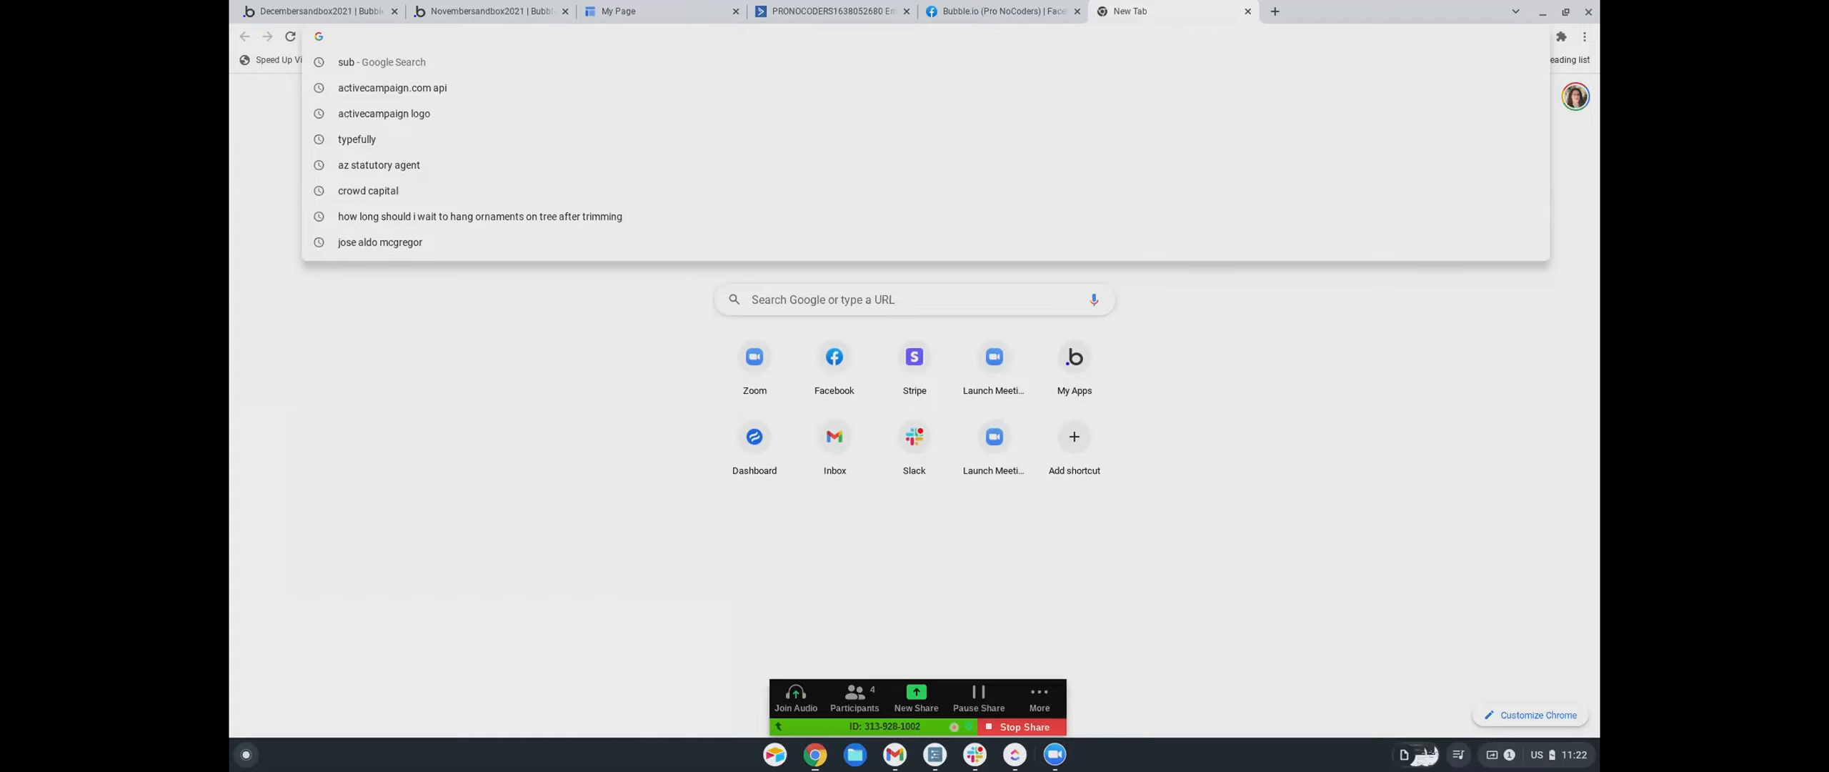
pyautogui.write('bitpredict.io')
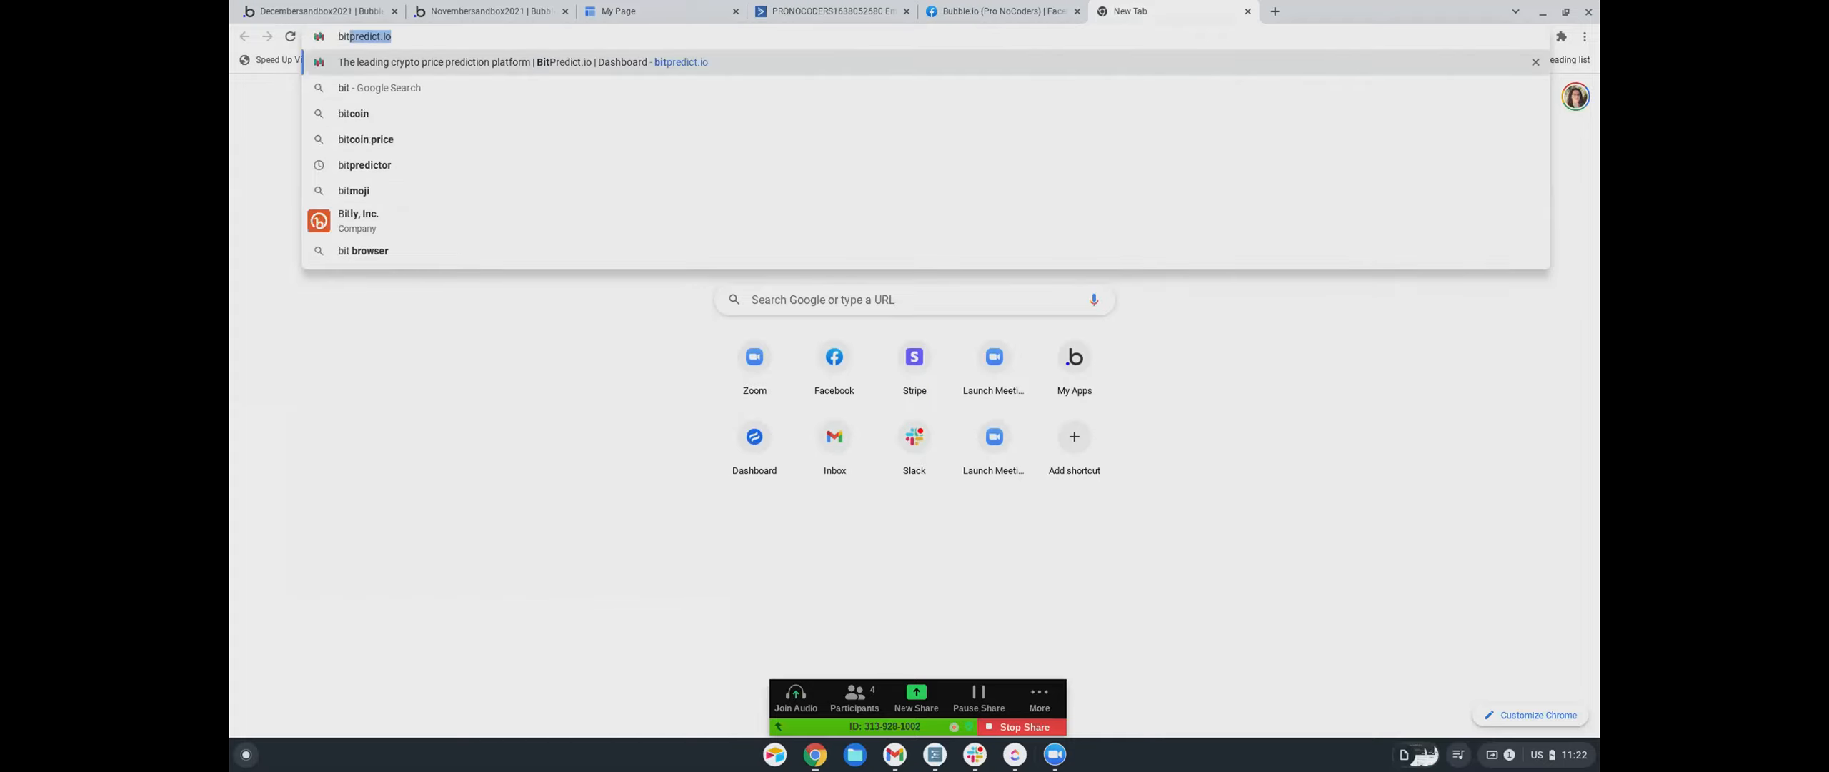
pyautogui.press('Return')
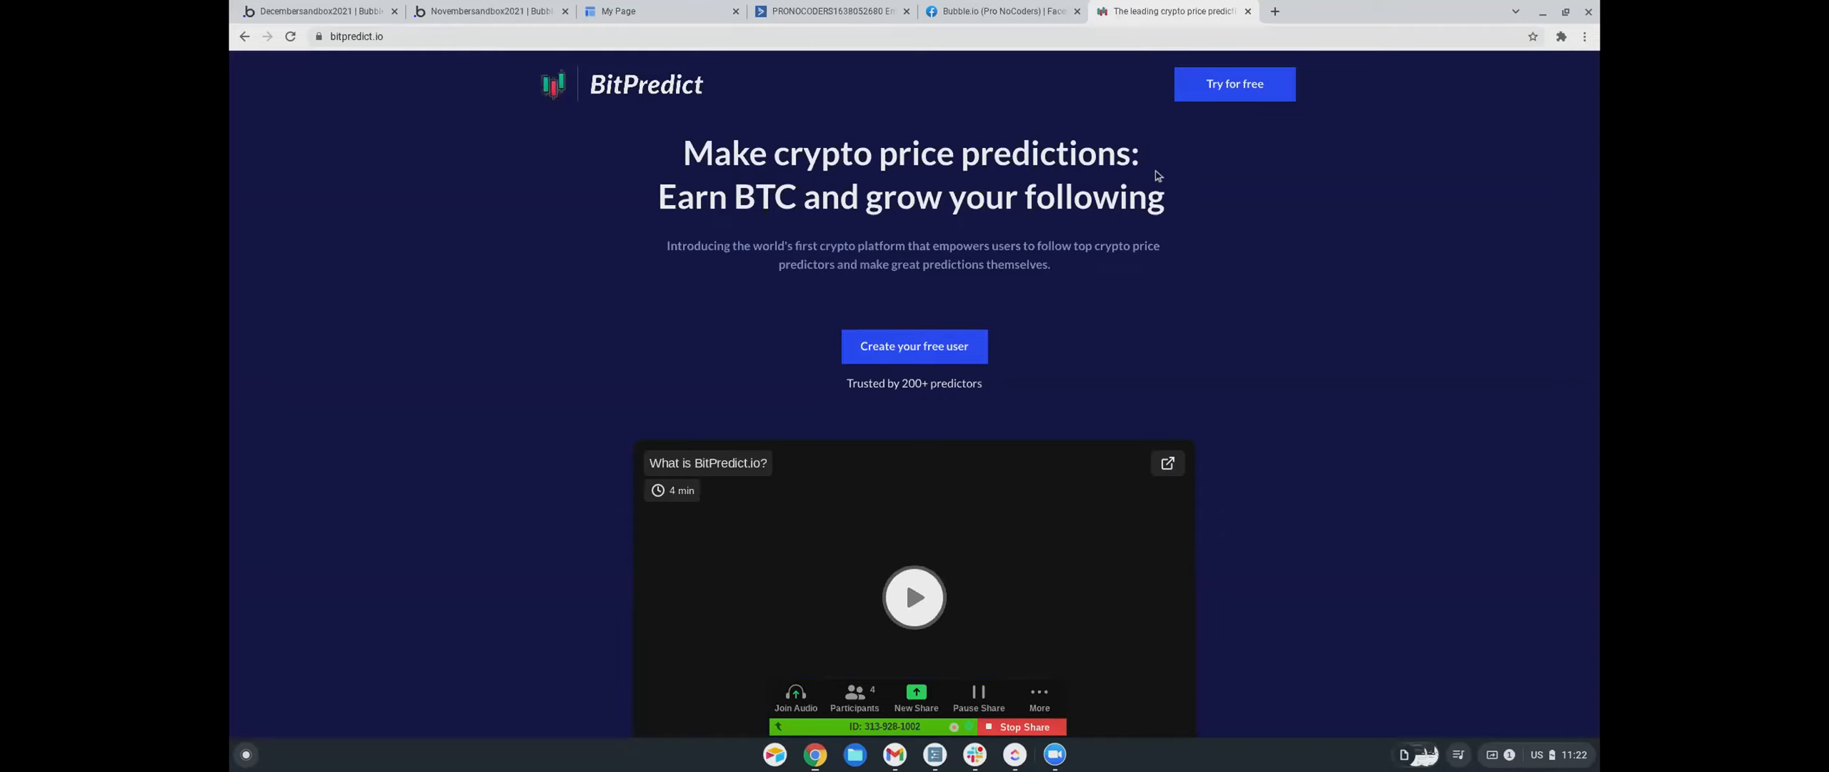
# - Enter the BitPredict dashboard through the free trial offer, and dismiss the account form after switching it to login
pyautogui.click(1238, 102)
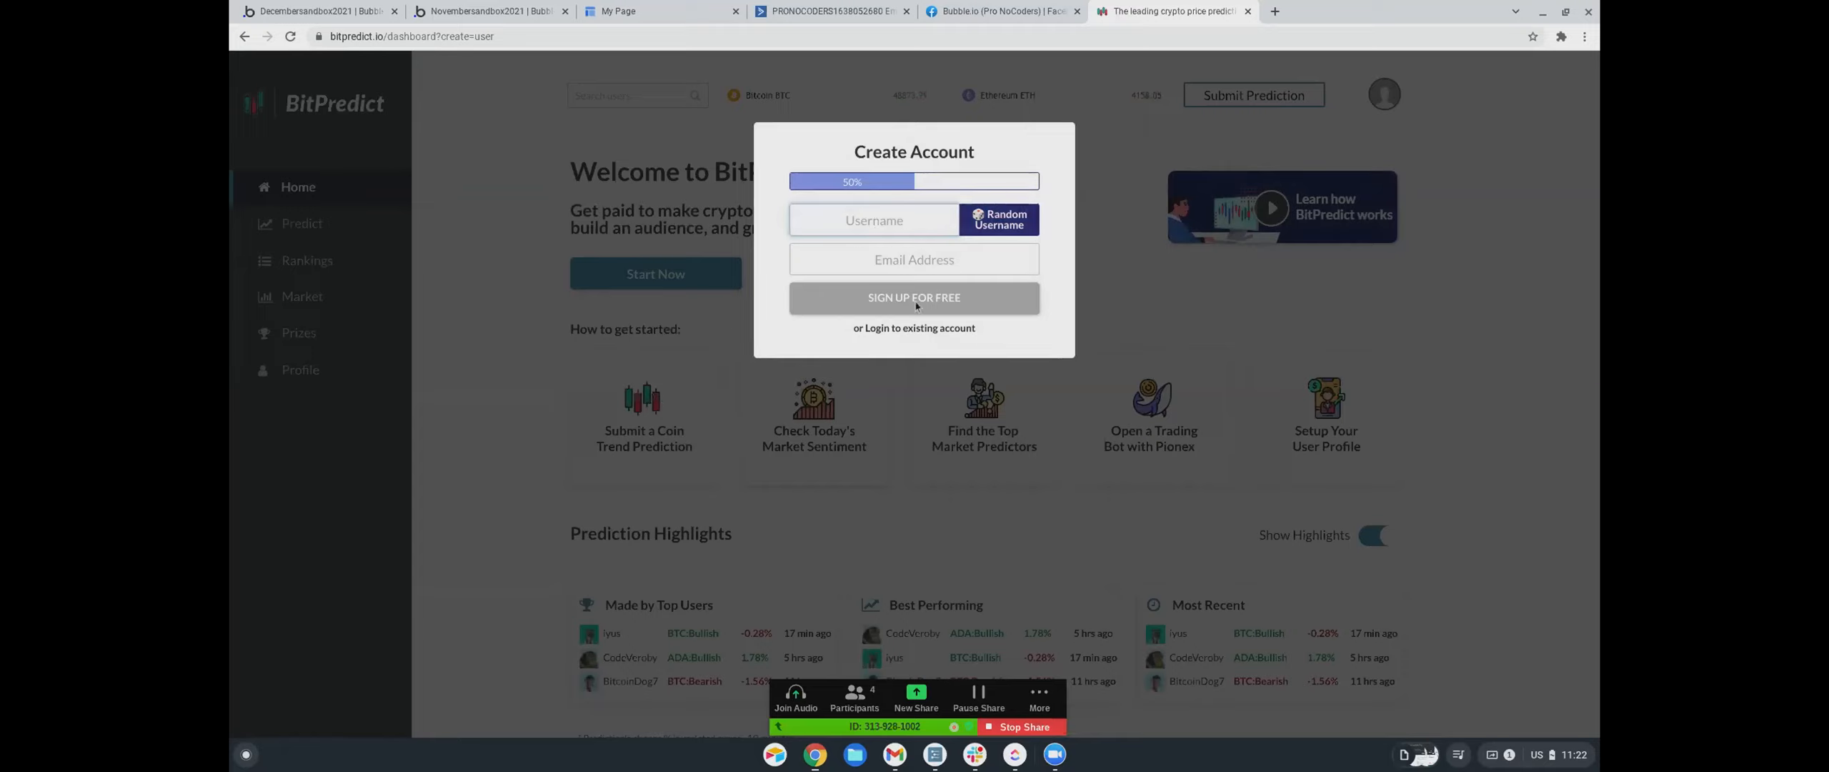
pyautogui.click(923, 331)
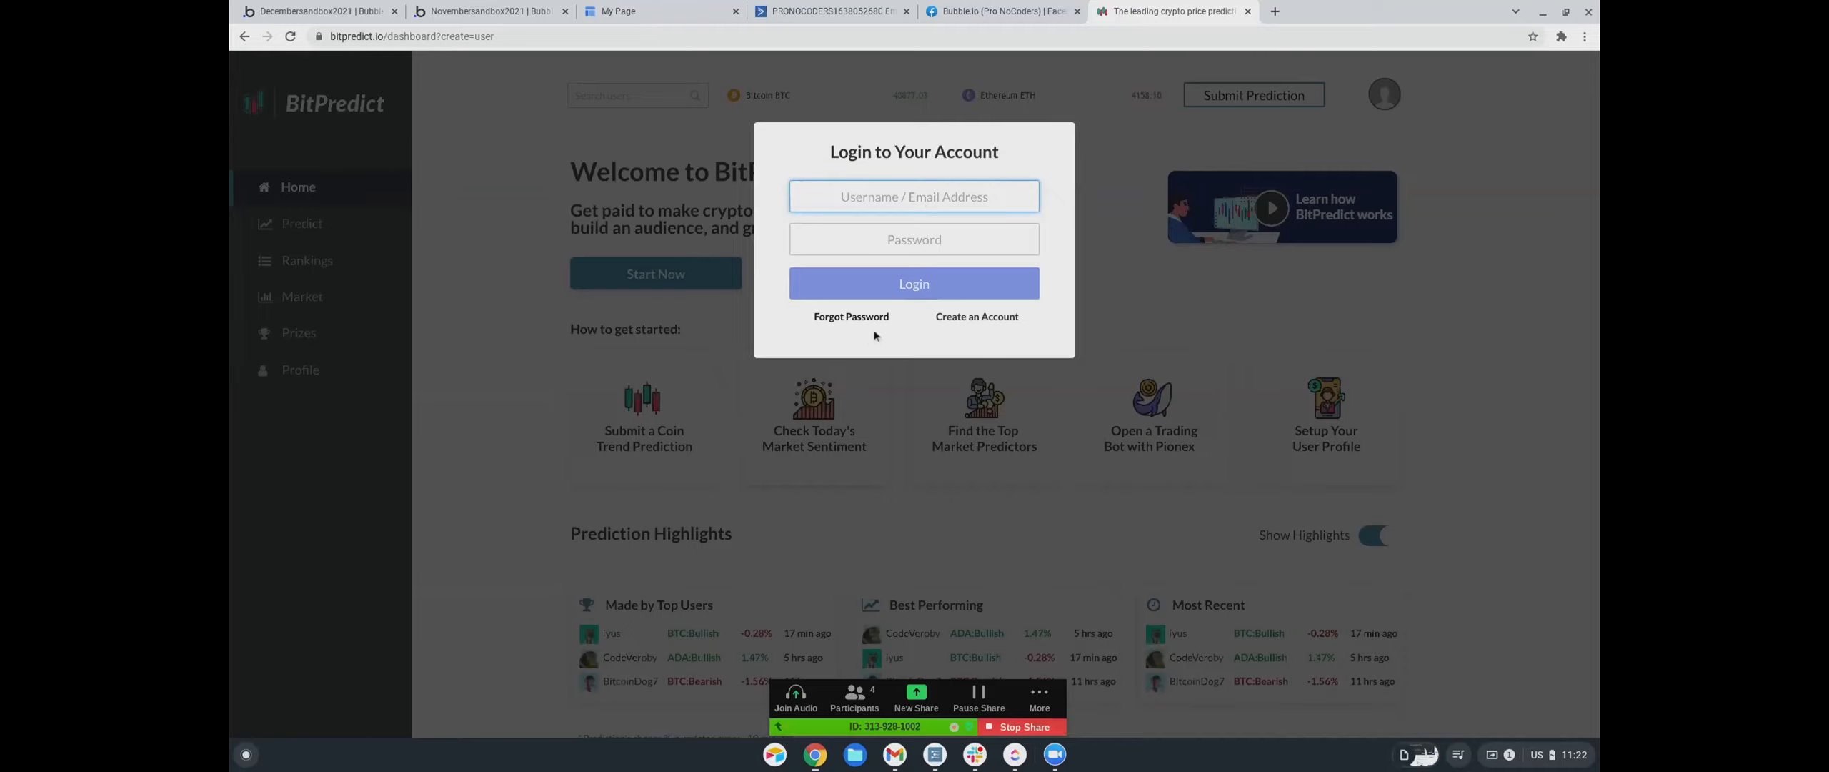
pyautogui.click(1110, 107)
# - Open the coin trend prediction page from the BitPredict dashboard and set the Bitcoin chart's range to 1D
pyautogui.scroll(-3, 753, 331)
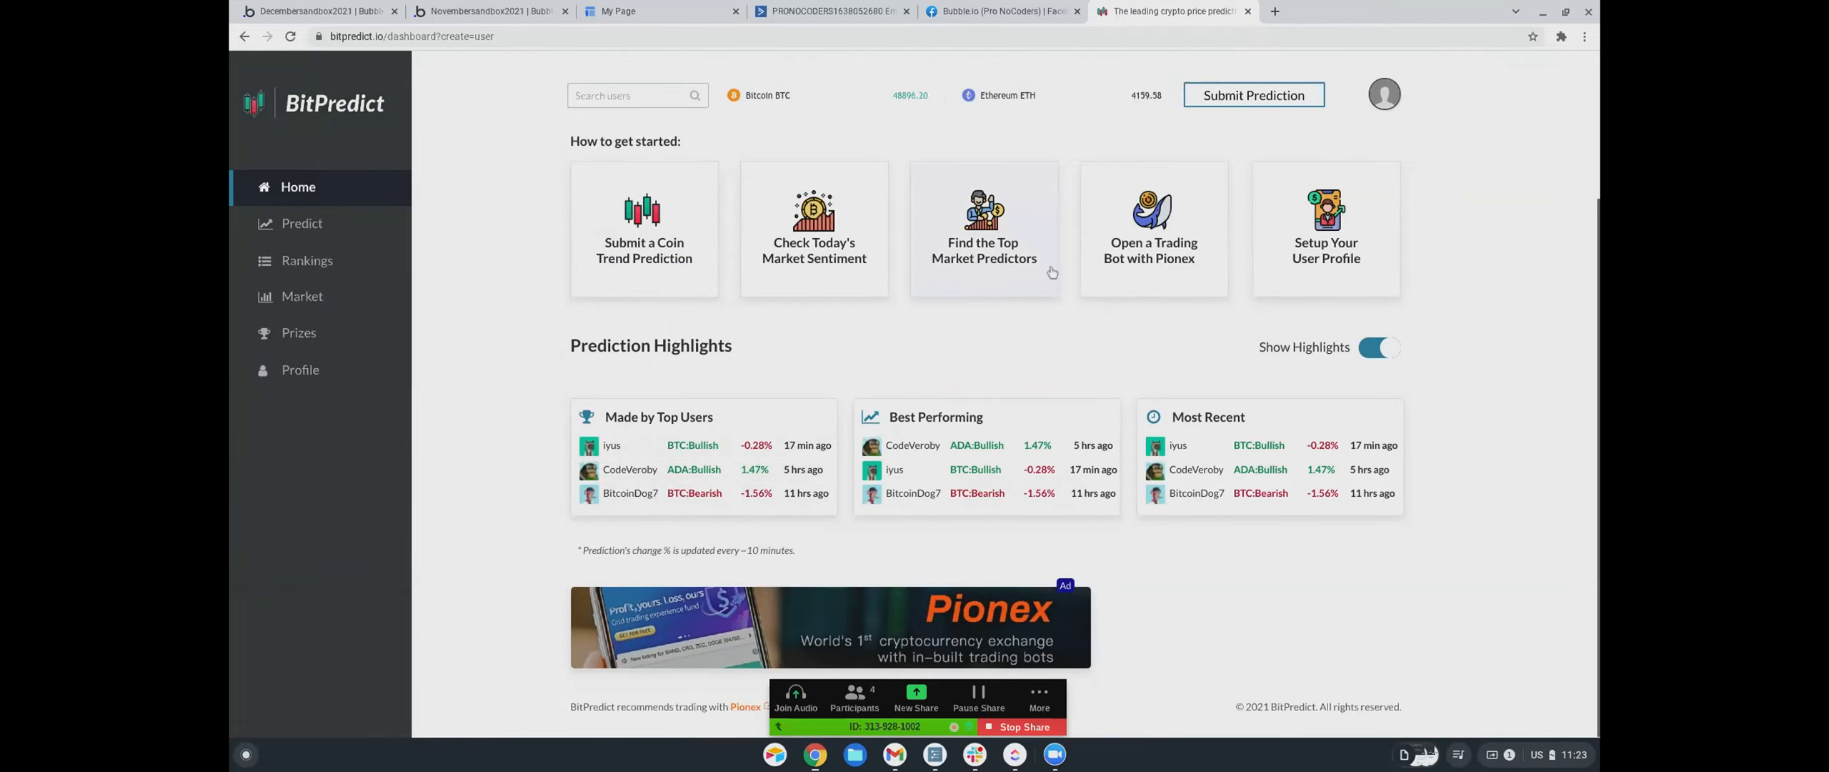
pyautogui.scroll(1, 1052, 272)
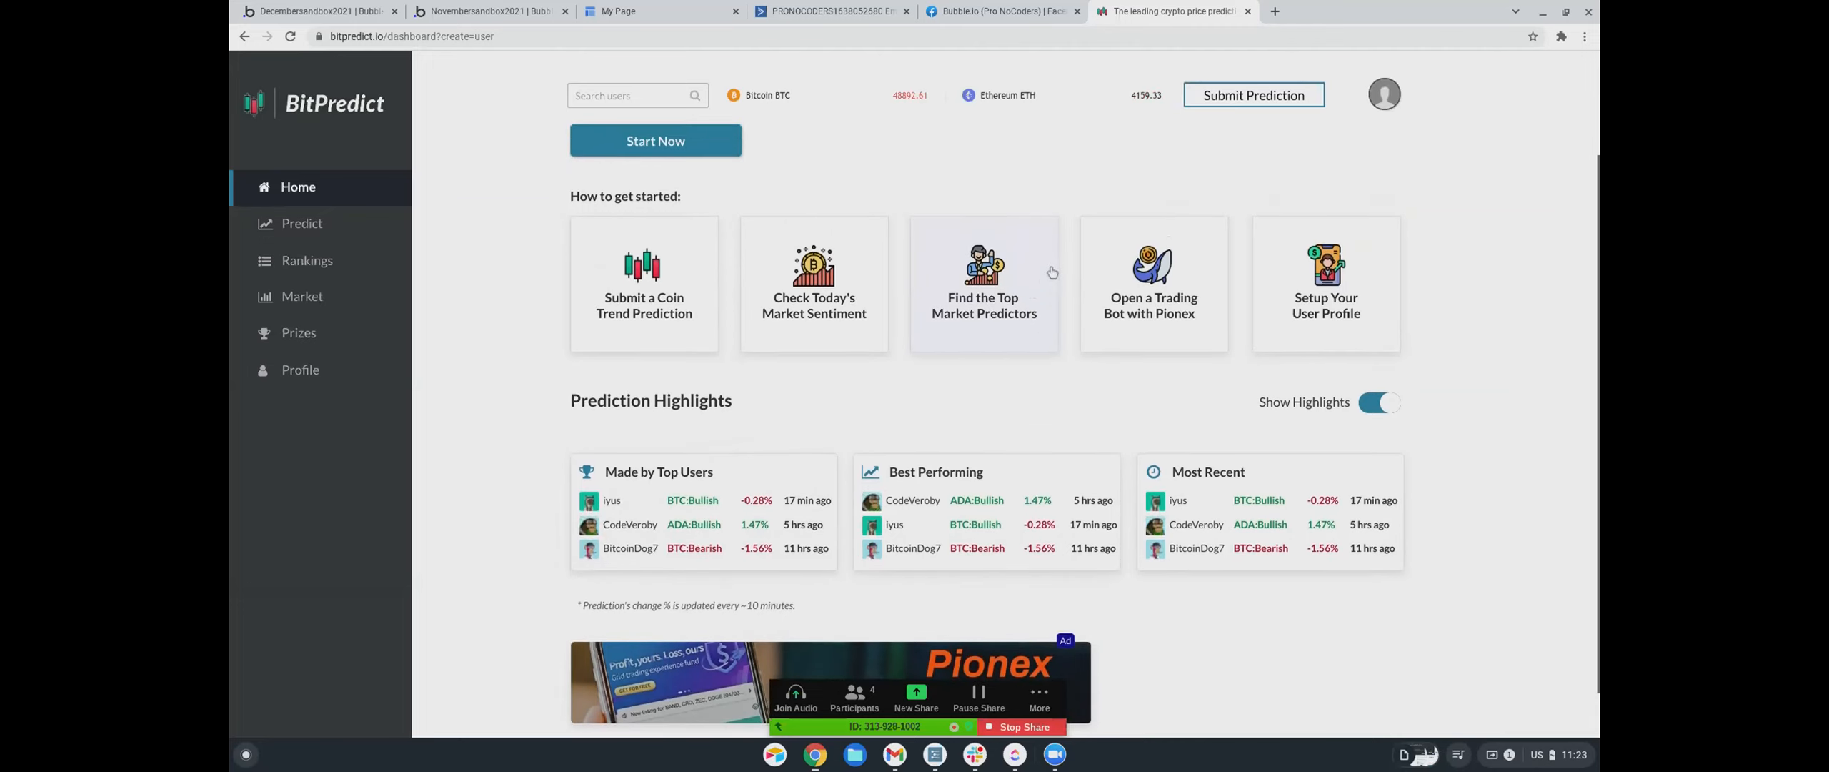
pyautogui.scroll(2, 1052, 272)
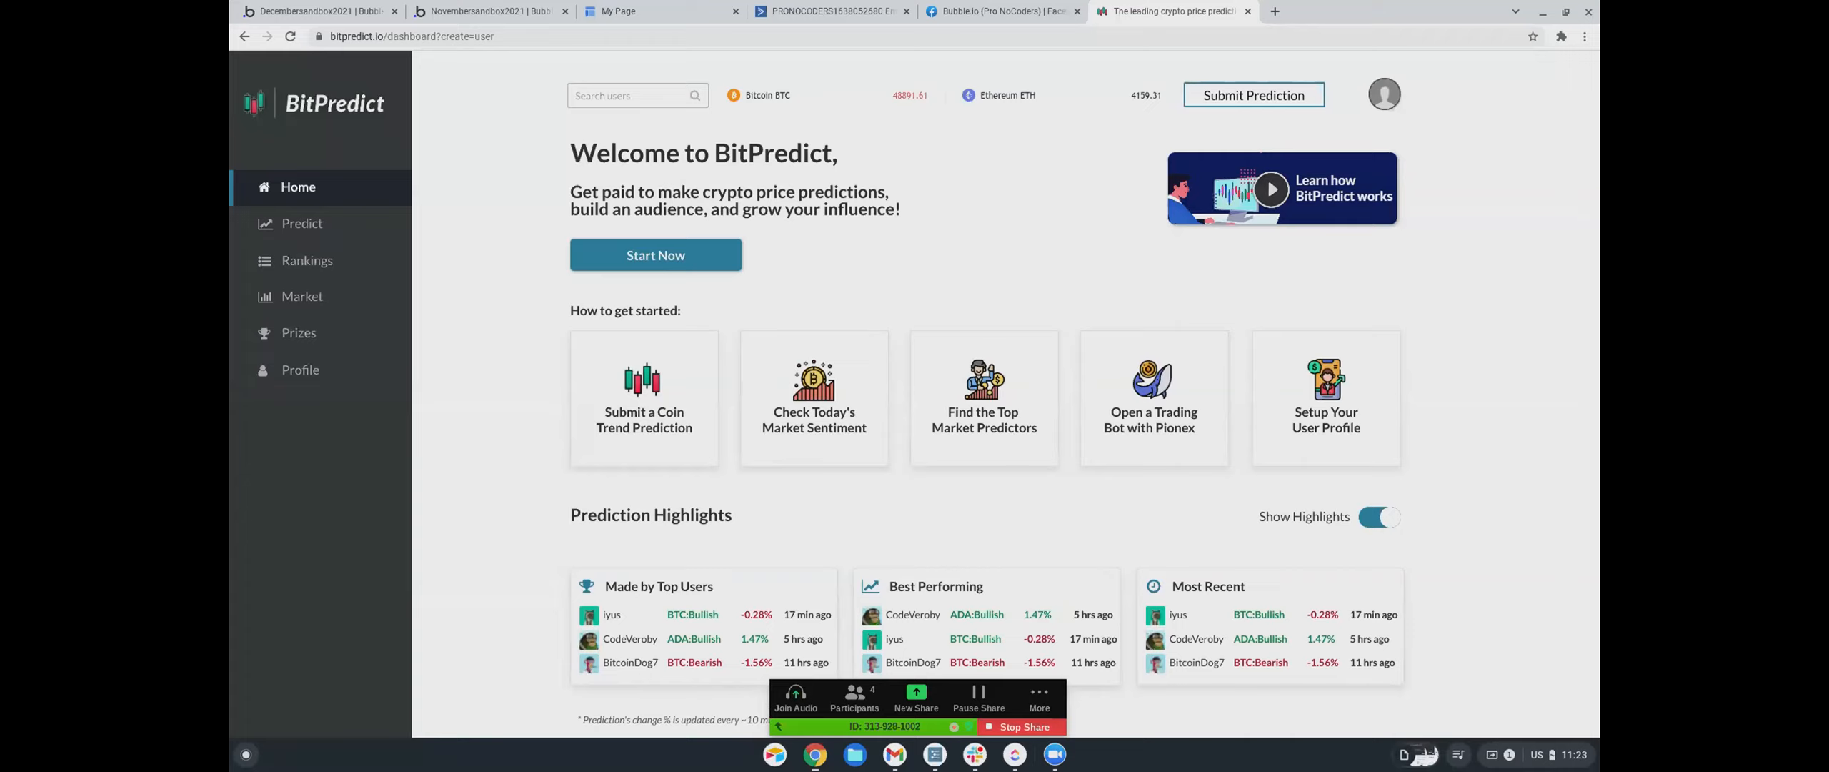
pyautogui.scroll(1, 1050, 271)
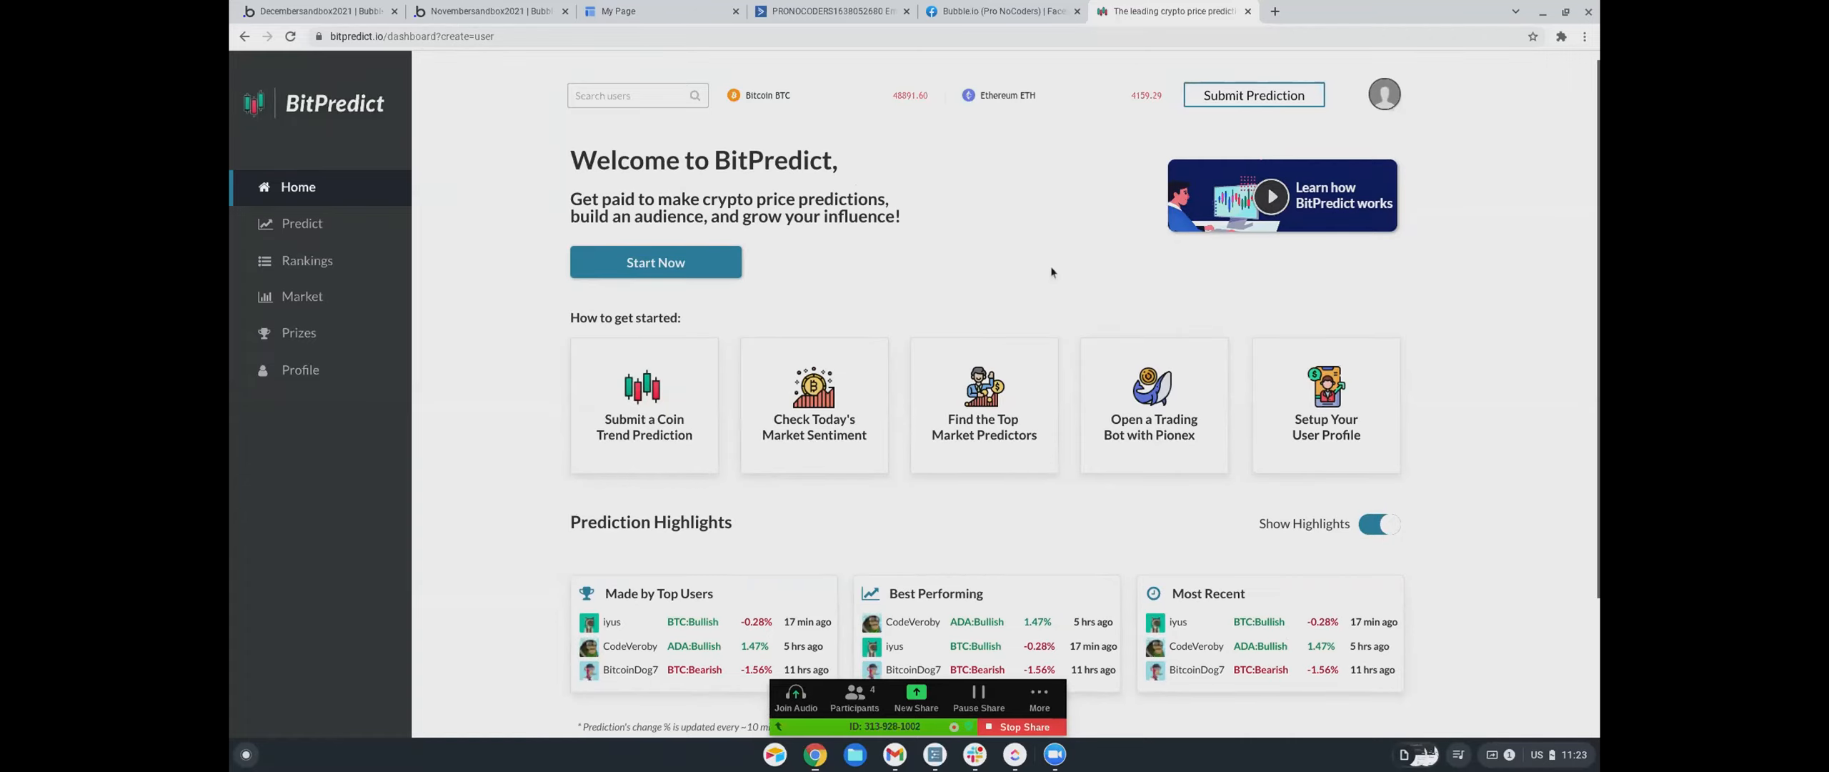
pyautogui.click(638, 420)
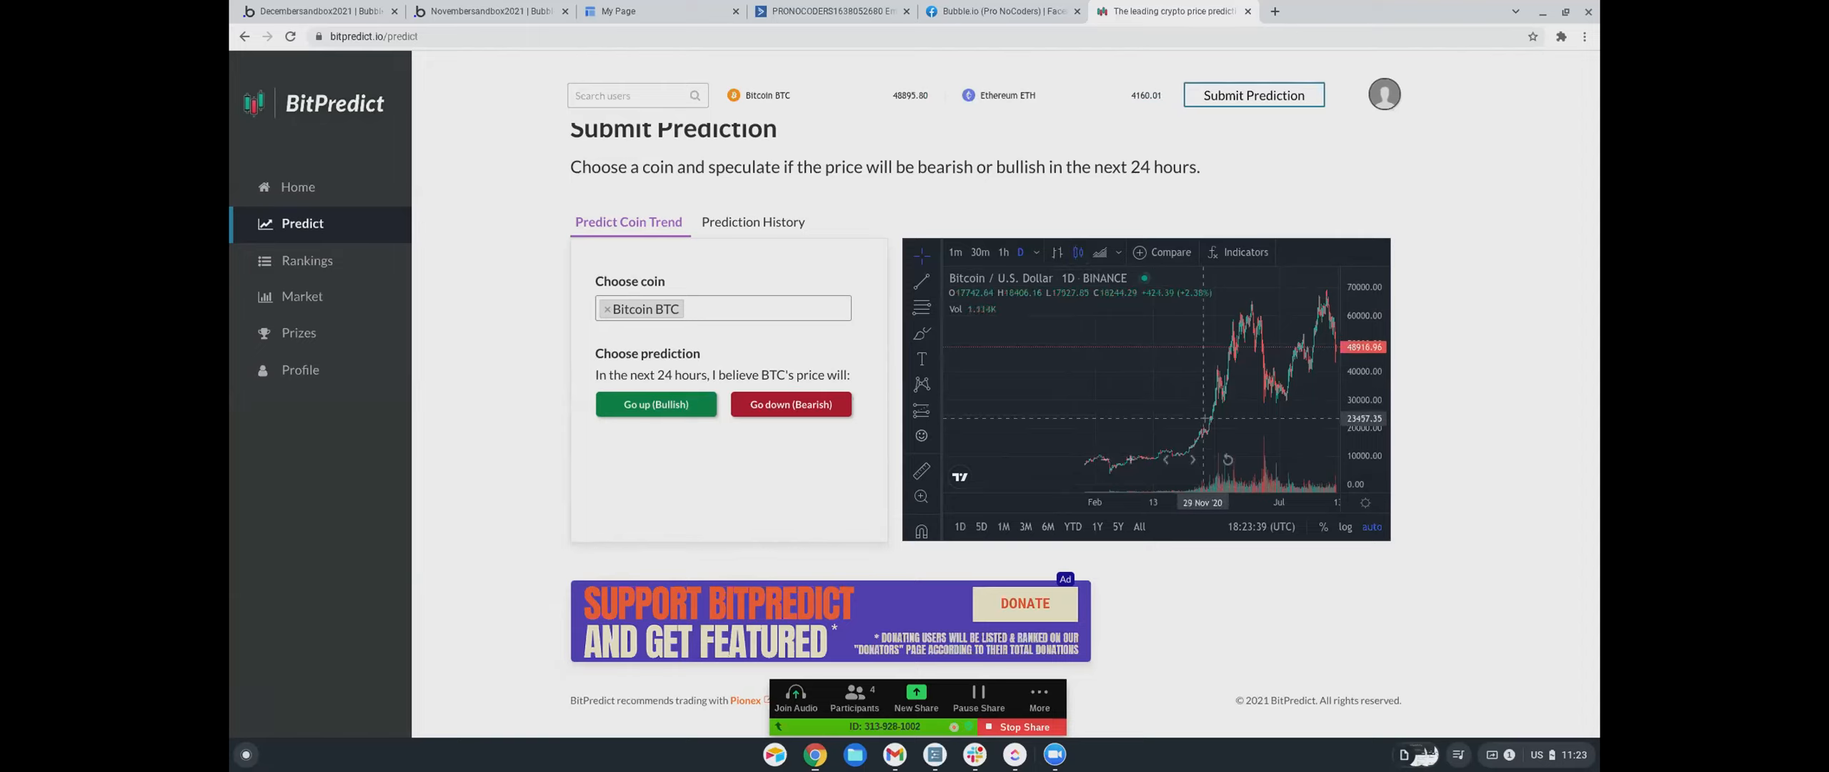
pyautogui.click(960, 529)
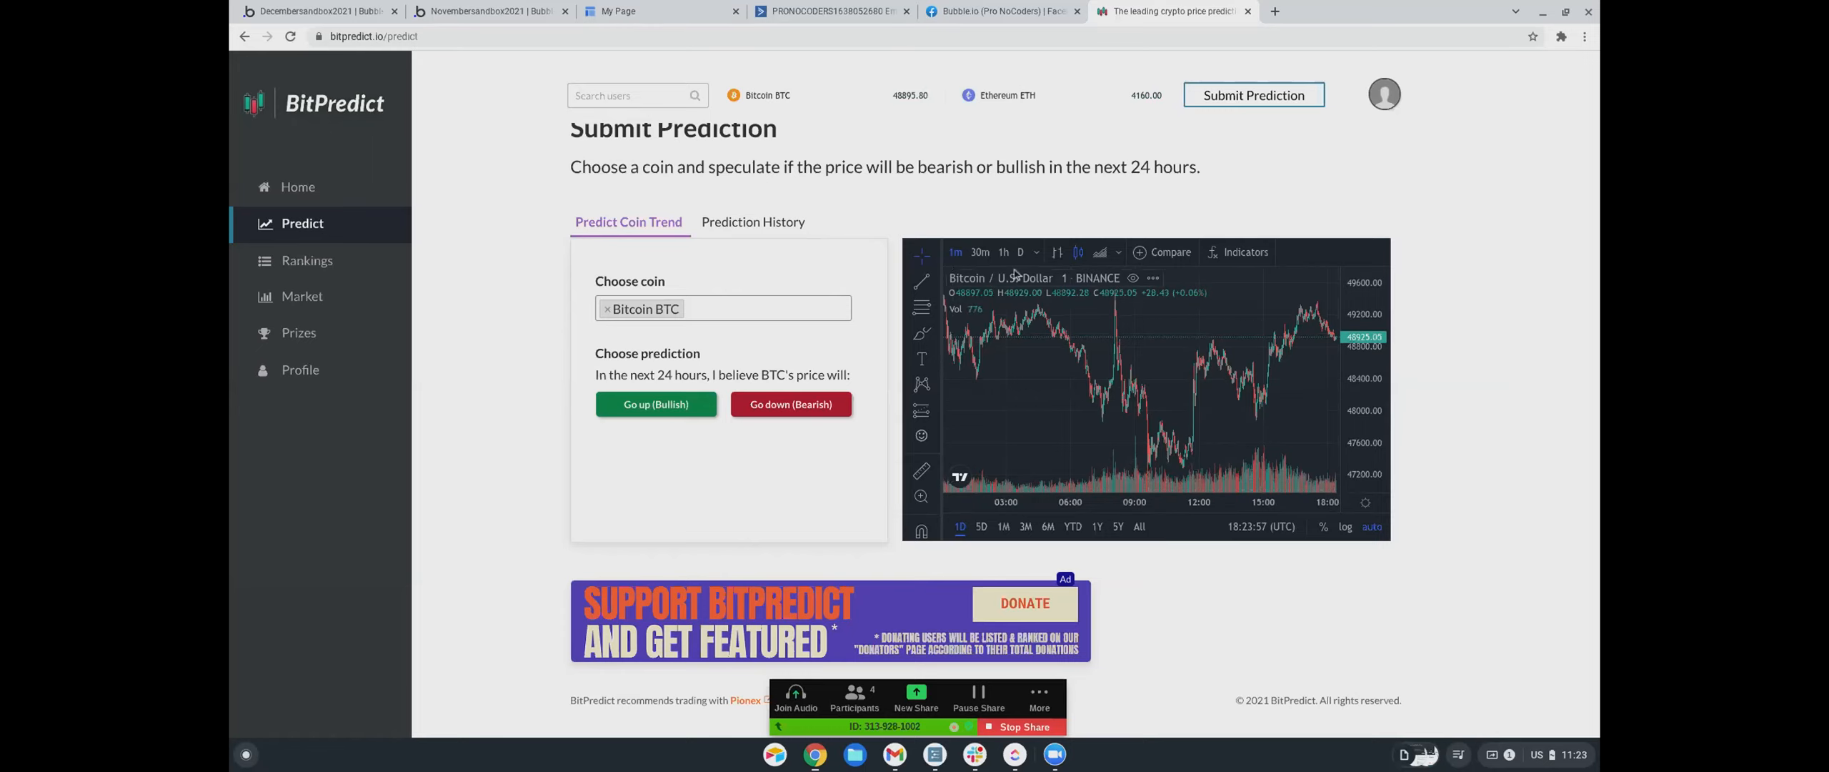
# - Return to the Bubble.io (Pro NoCoders) Facebook group and view the post about the light grey group background
pyautogui.click(962, 23)
pyautogui.scroll(-3, 717, 309)
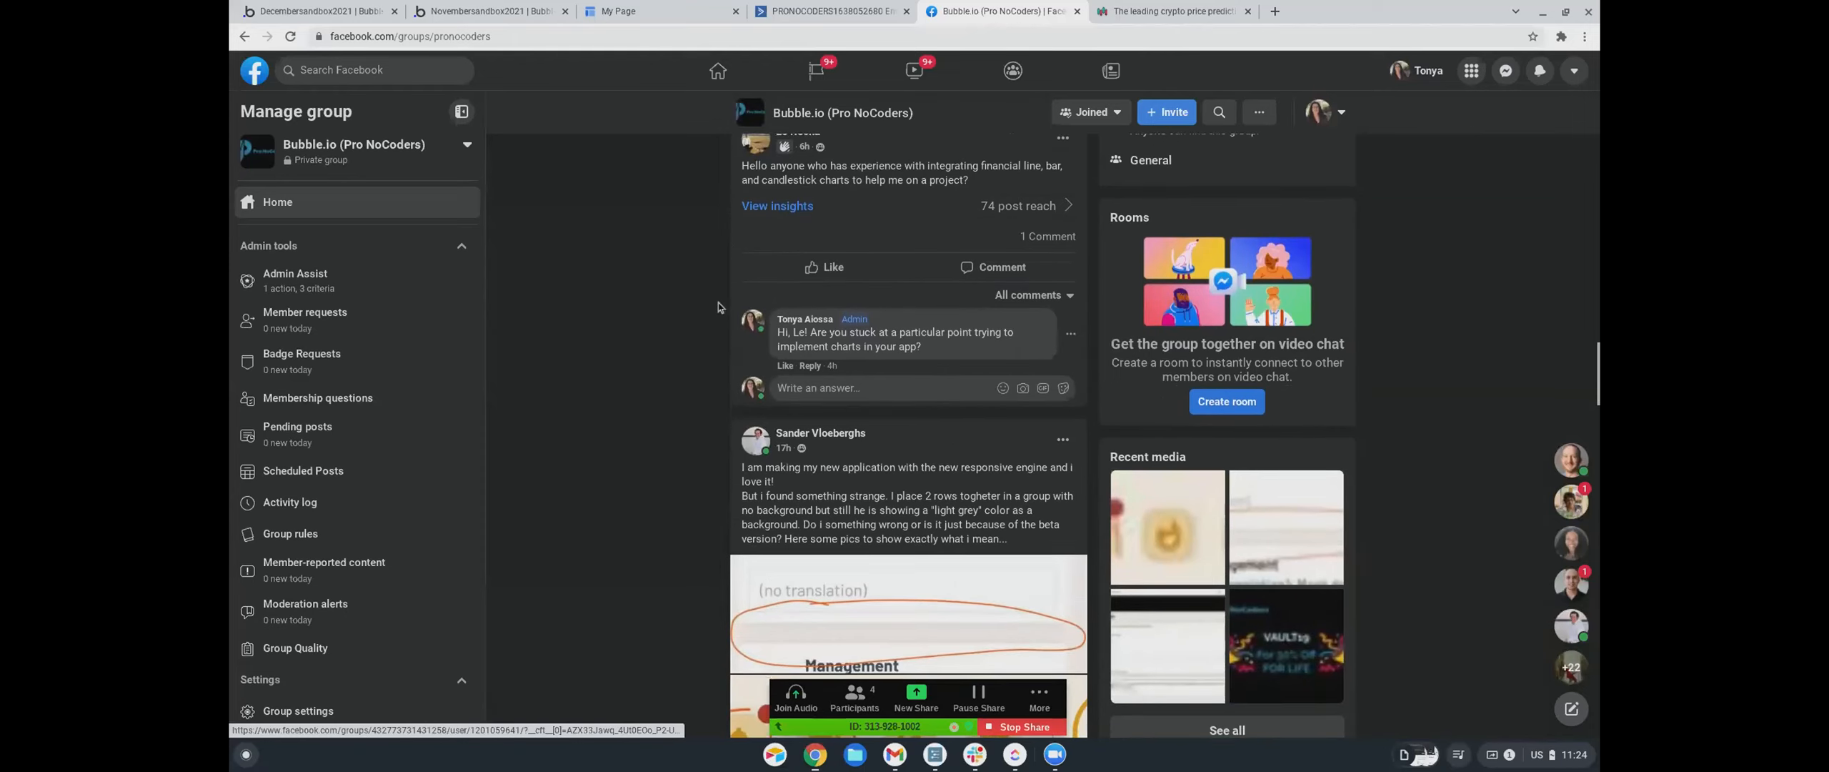
pyautogui.scroll(-3, 717, 309)
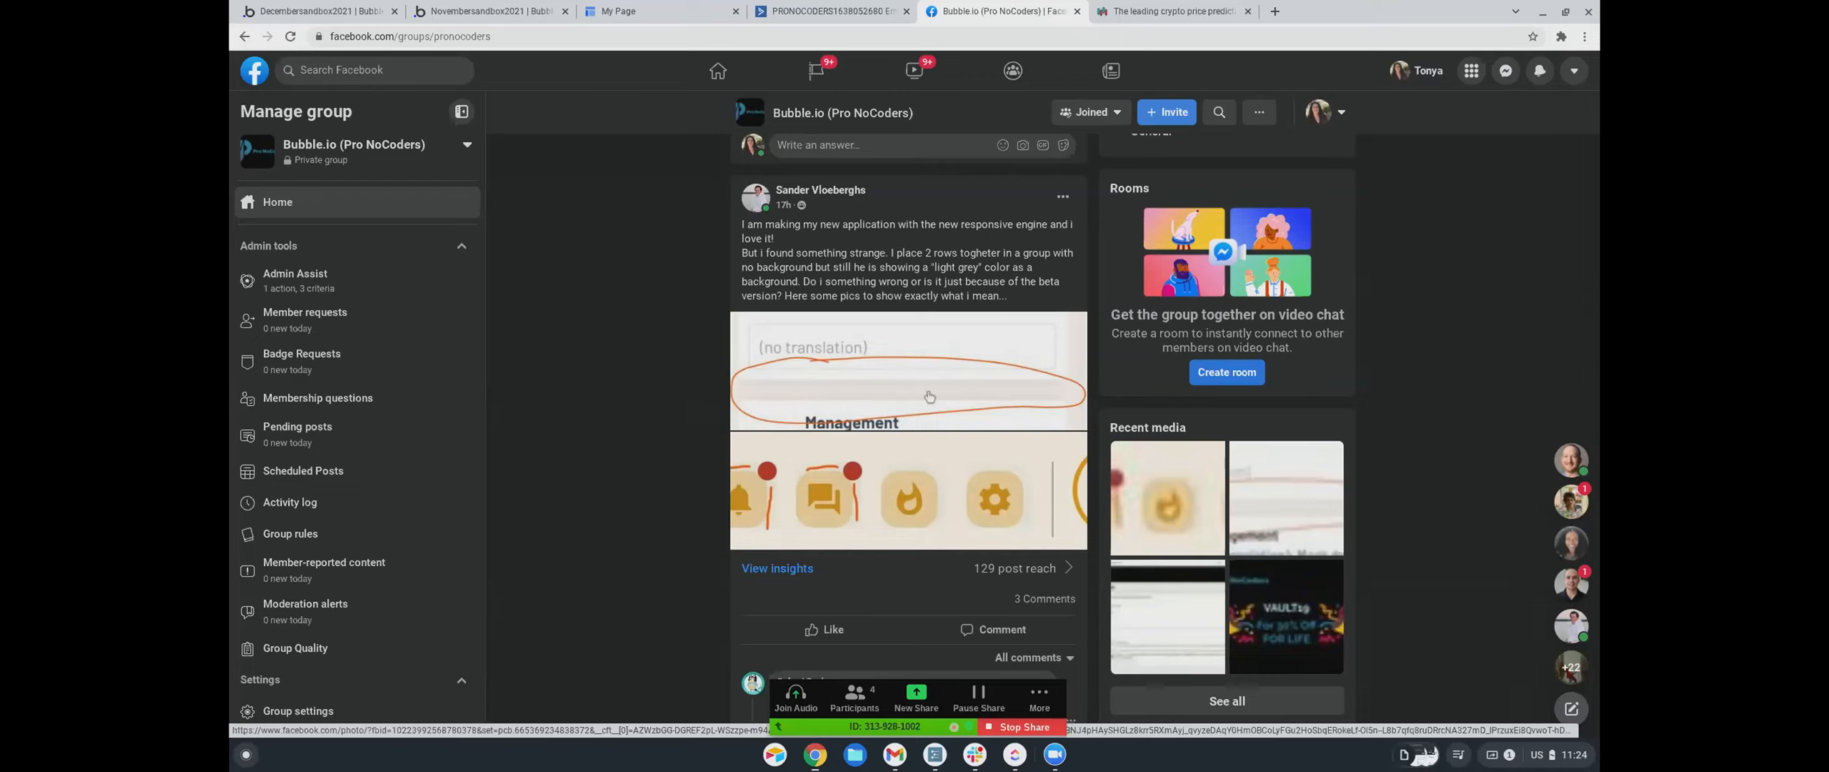
# - Examine the light grey group background post, including its pictures and the first comment
pyautogui.scroll(-3, 928, 397)
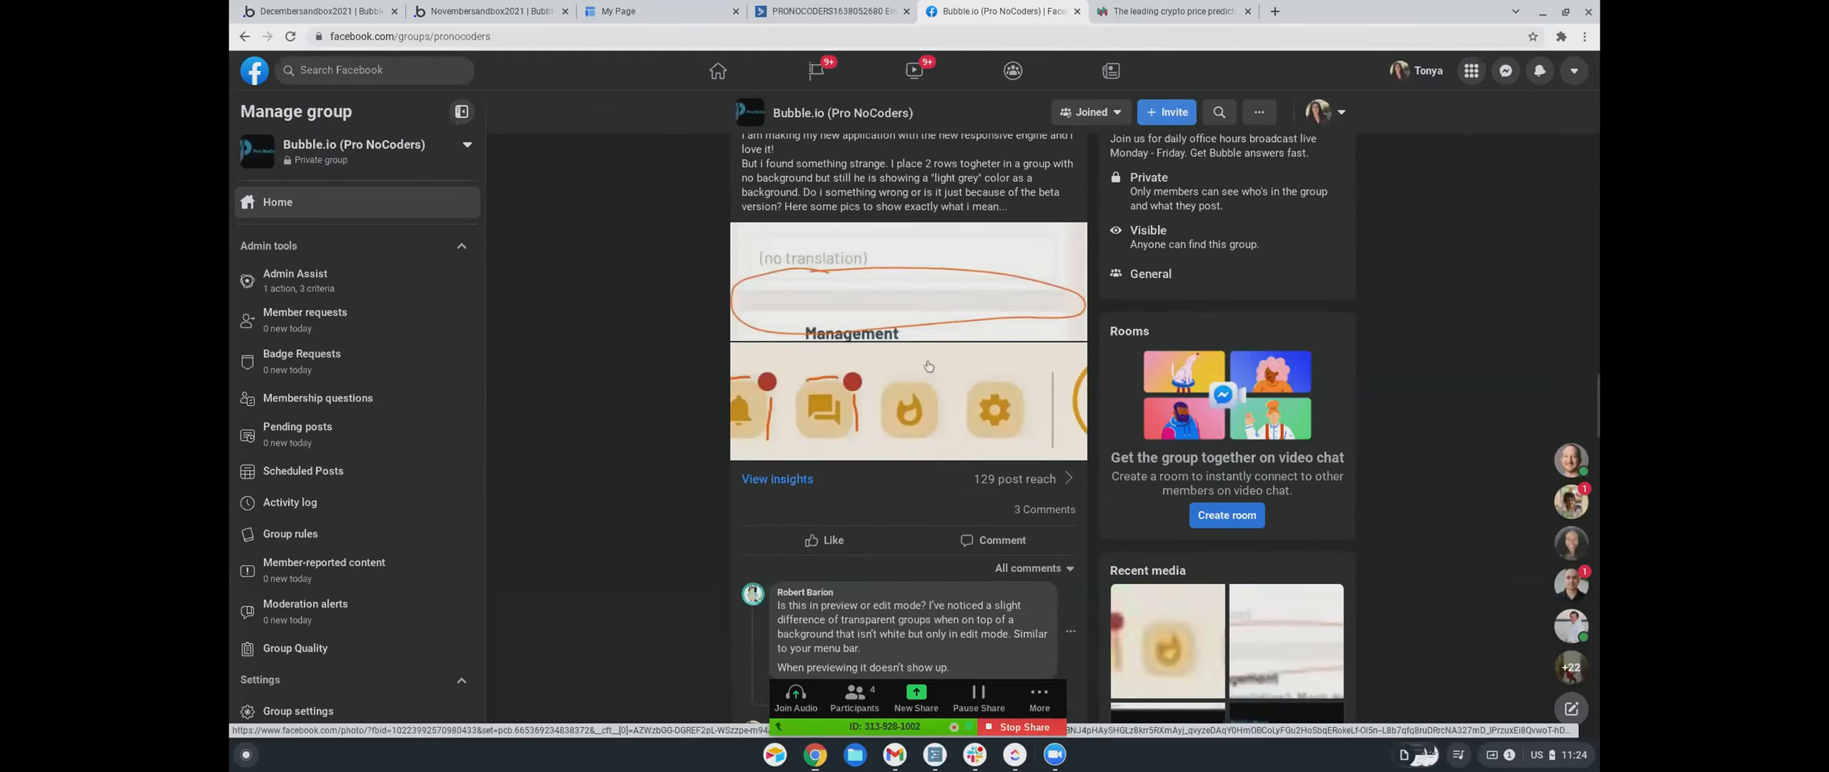
pyautogui.scroll(2, 929, 368)
pyautogui.scroll(-1, 929, 366)
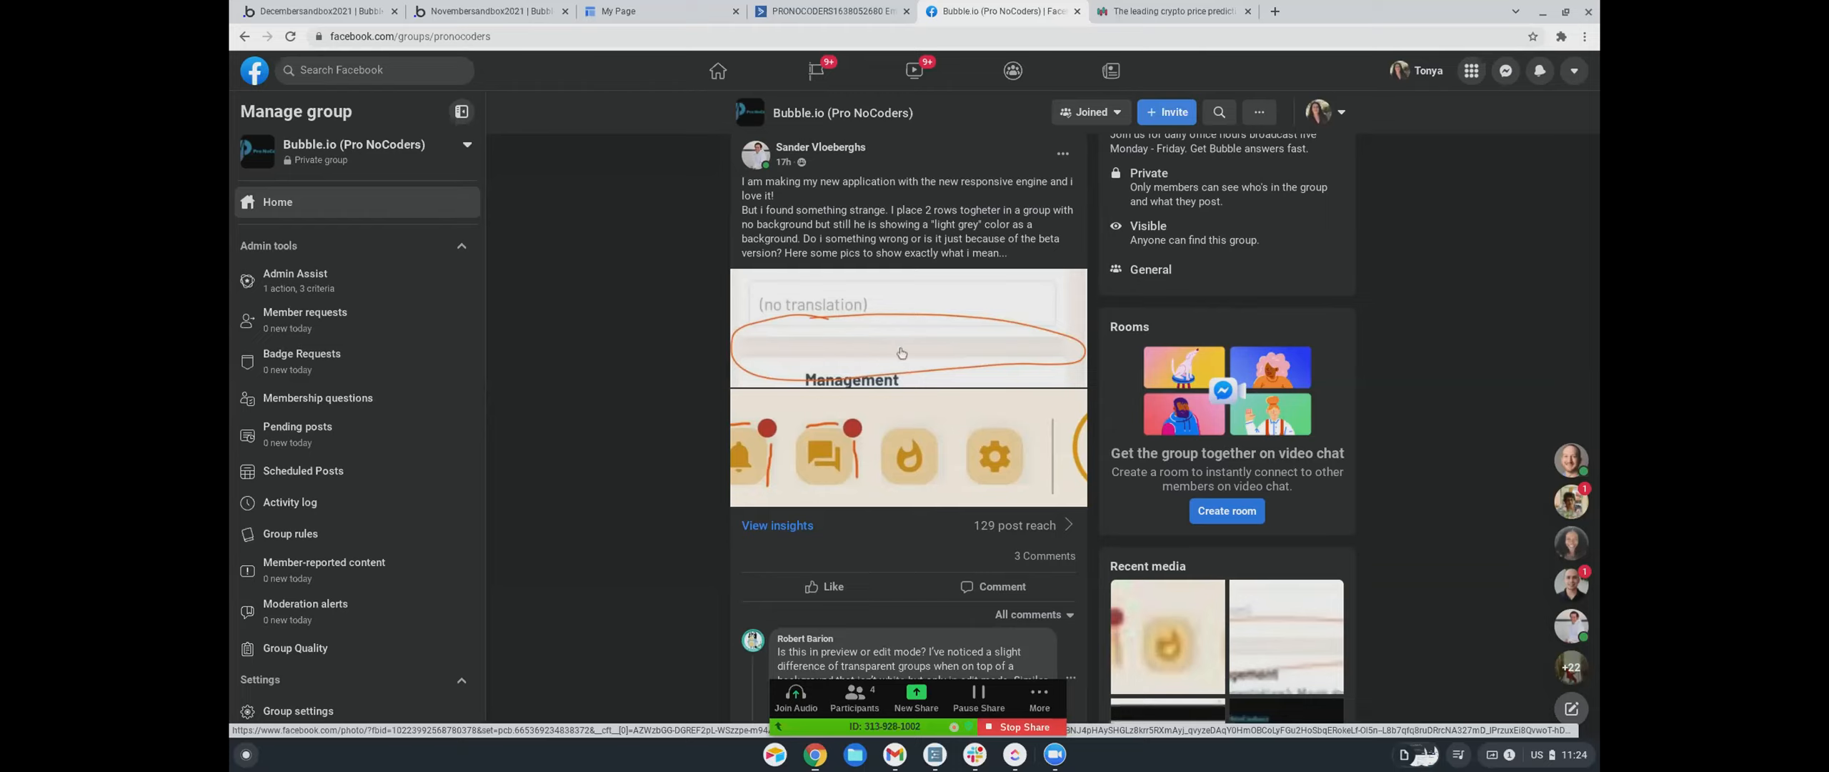
pyautogui.scroll(-1, 845, 463)
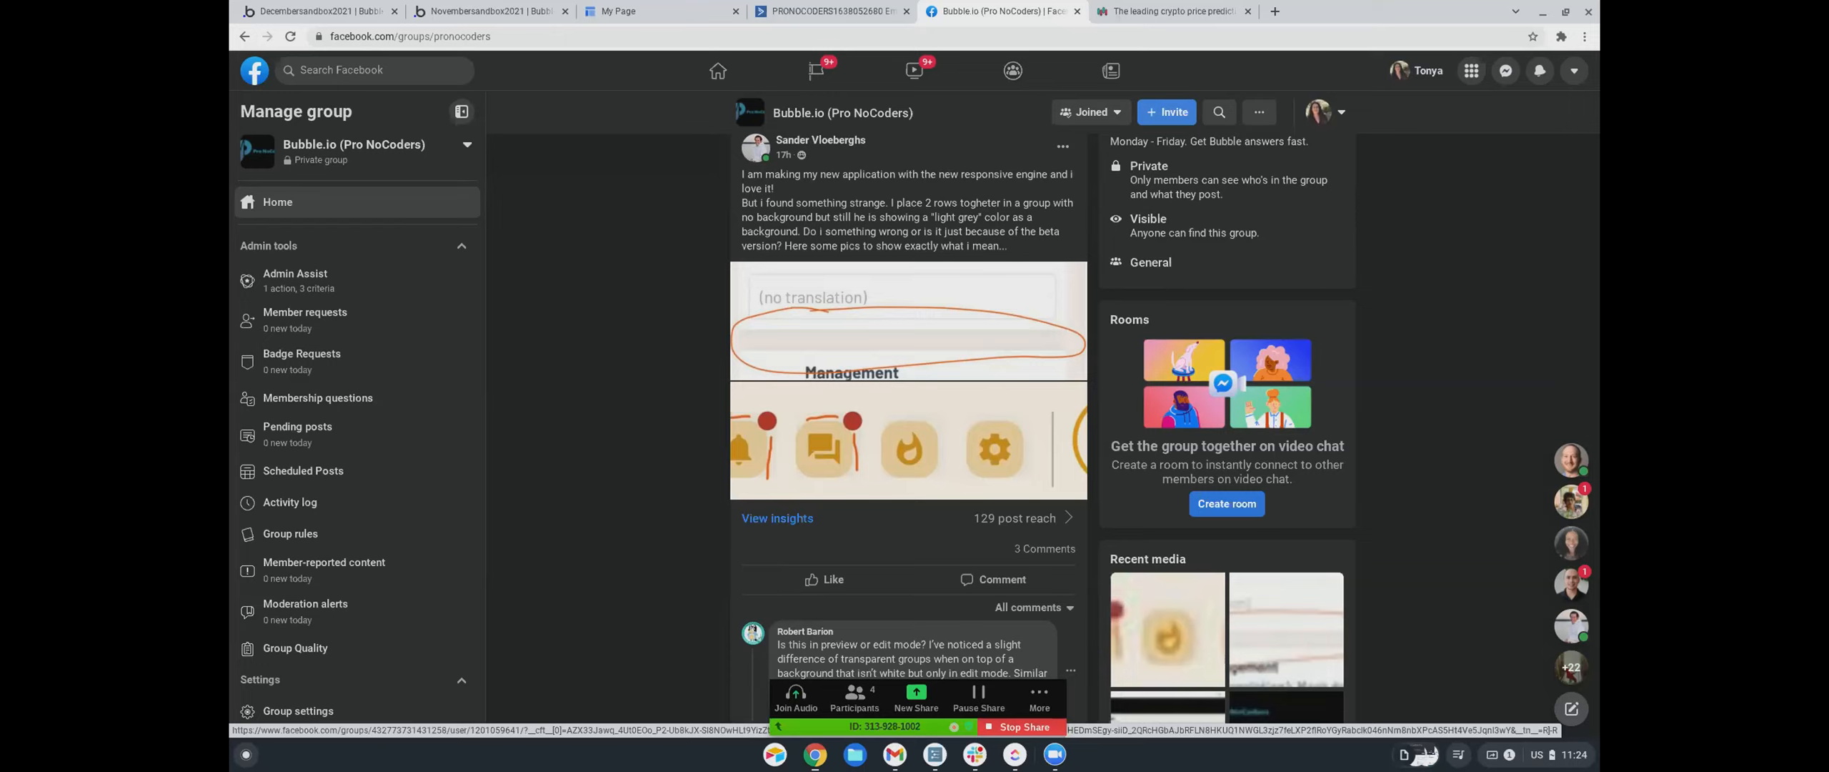
# - Switch to the Decembersandbox2021 Bubble editor and examine the appearance settings of the Office Hours text on the index page
pyautogui.click(343, 12)
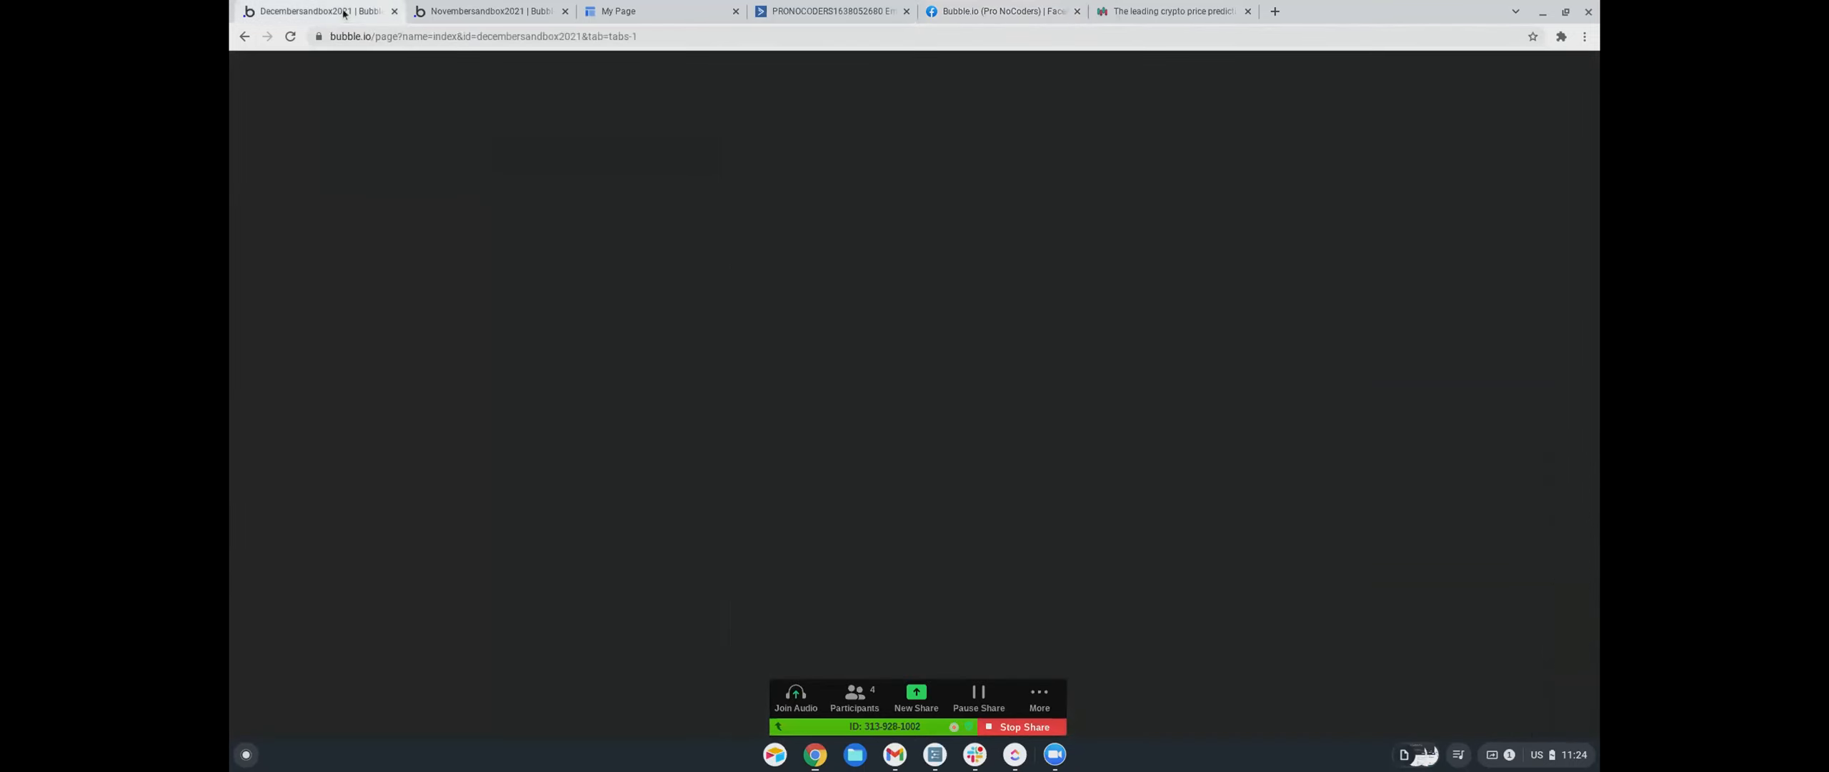
pyautogui.click(265, 65)
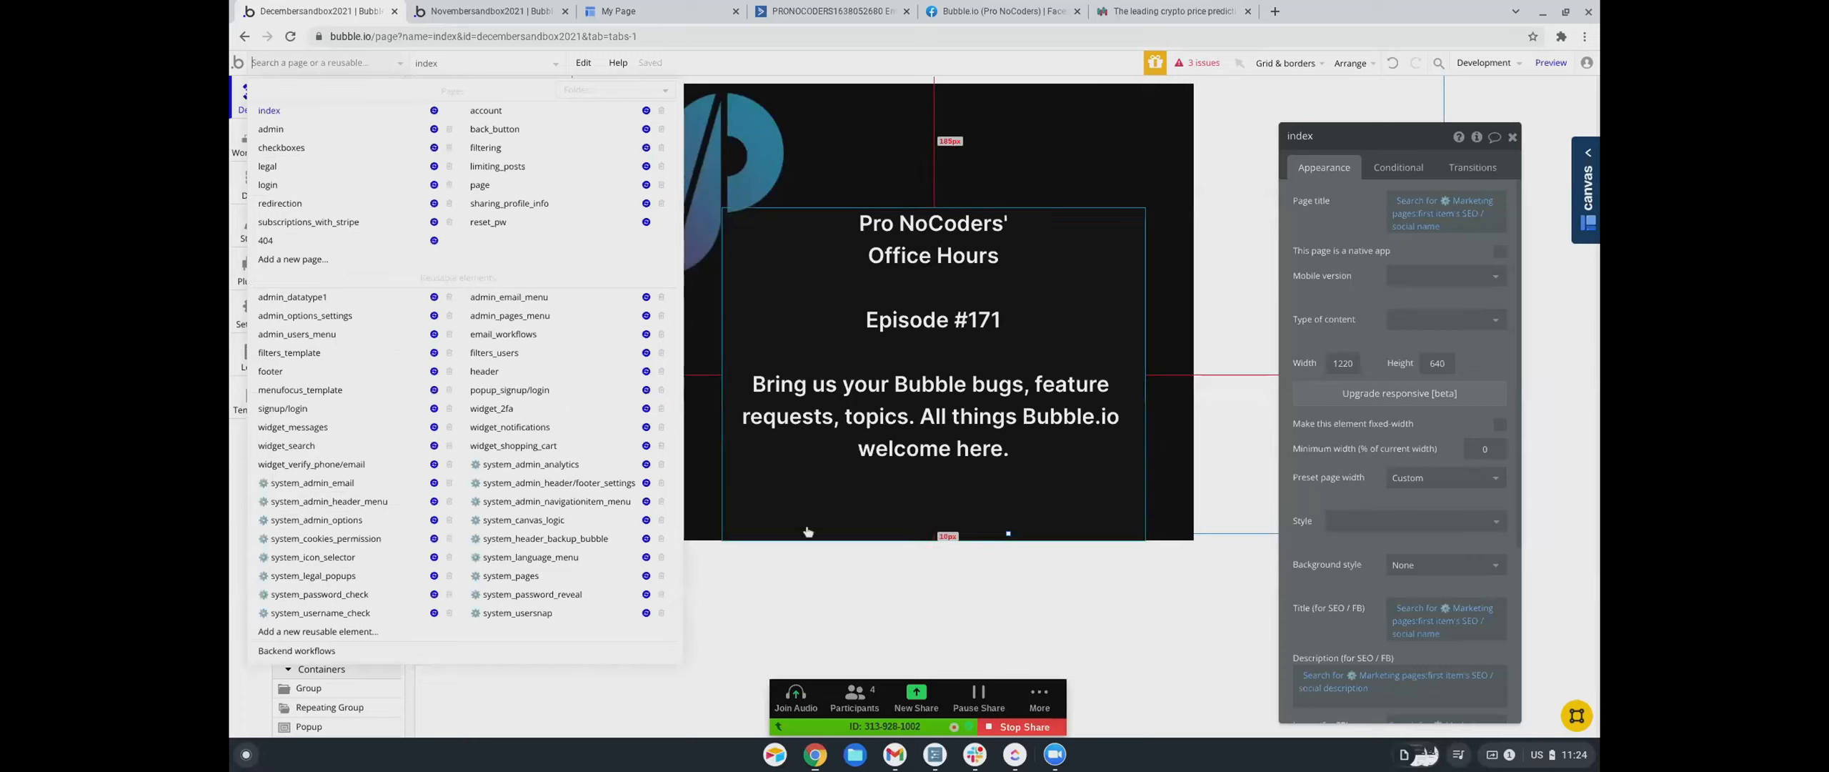
pyautogui.click(803, 580)
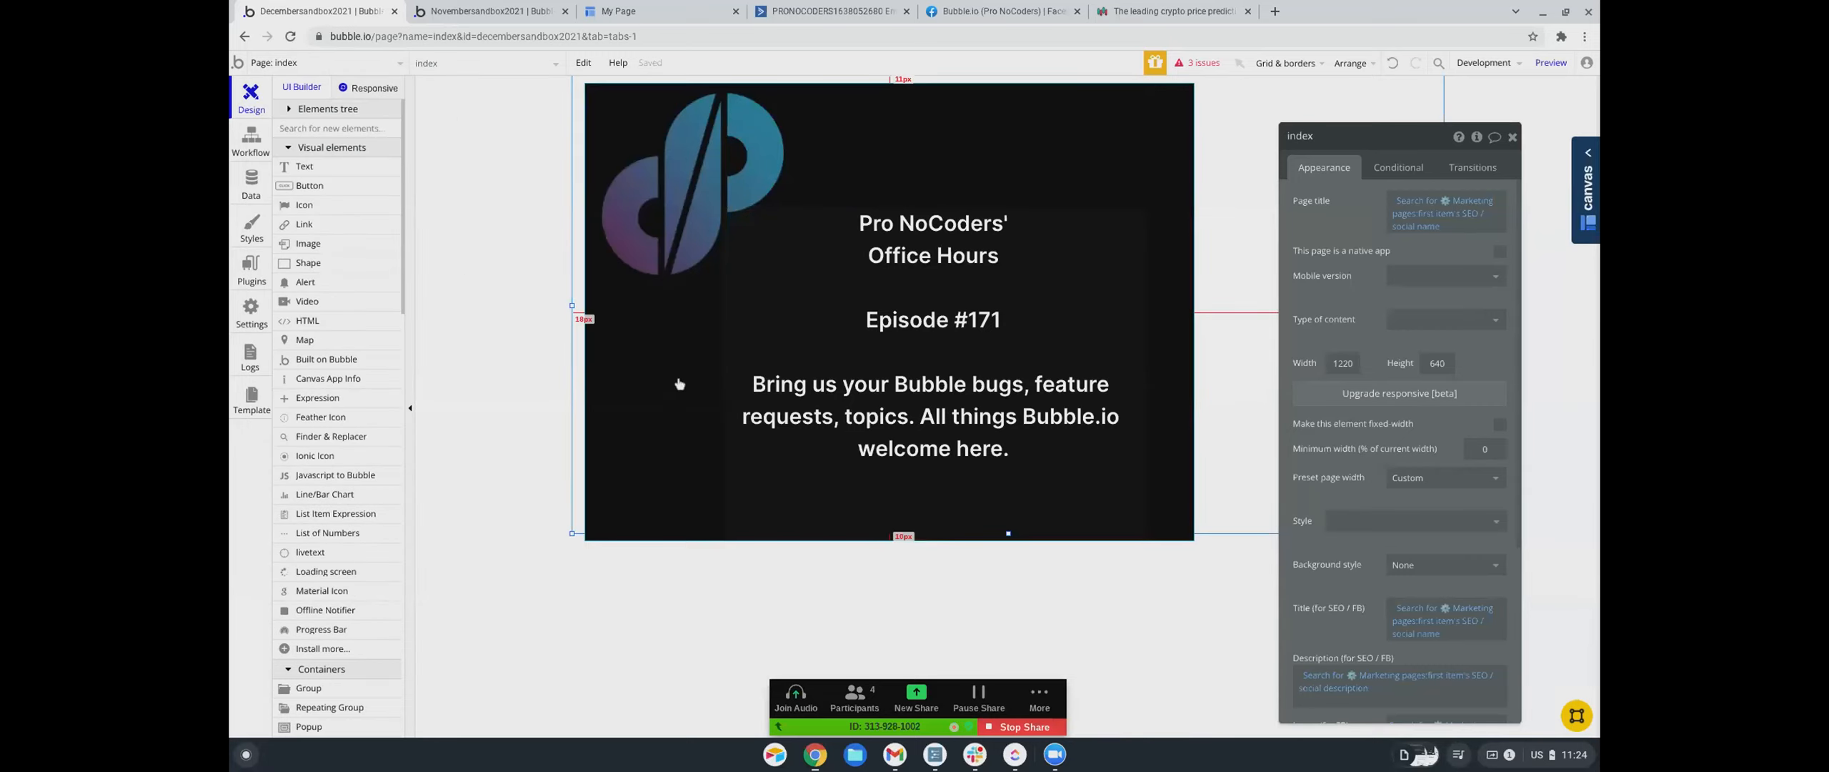
pyautogui.click(786, 290)
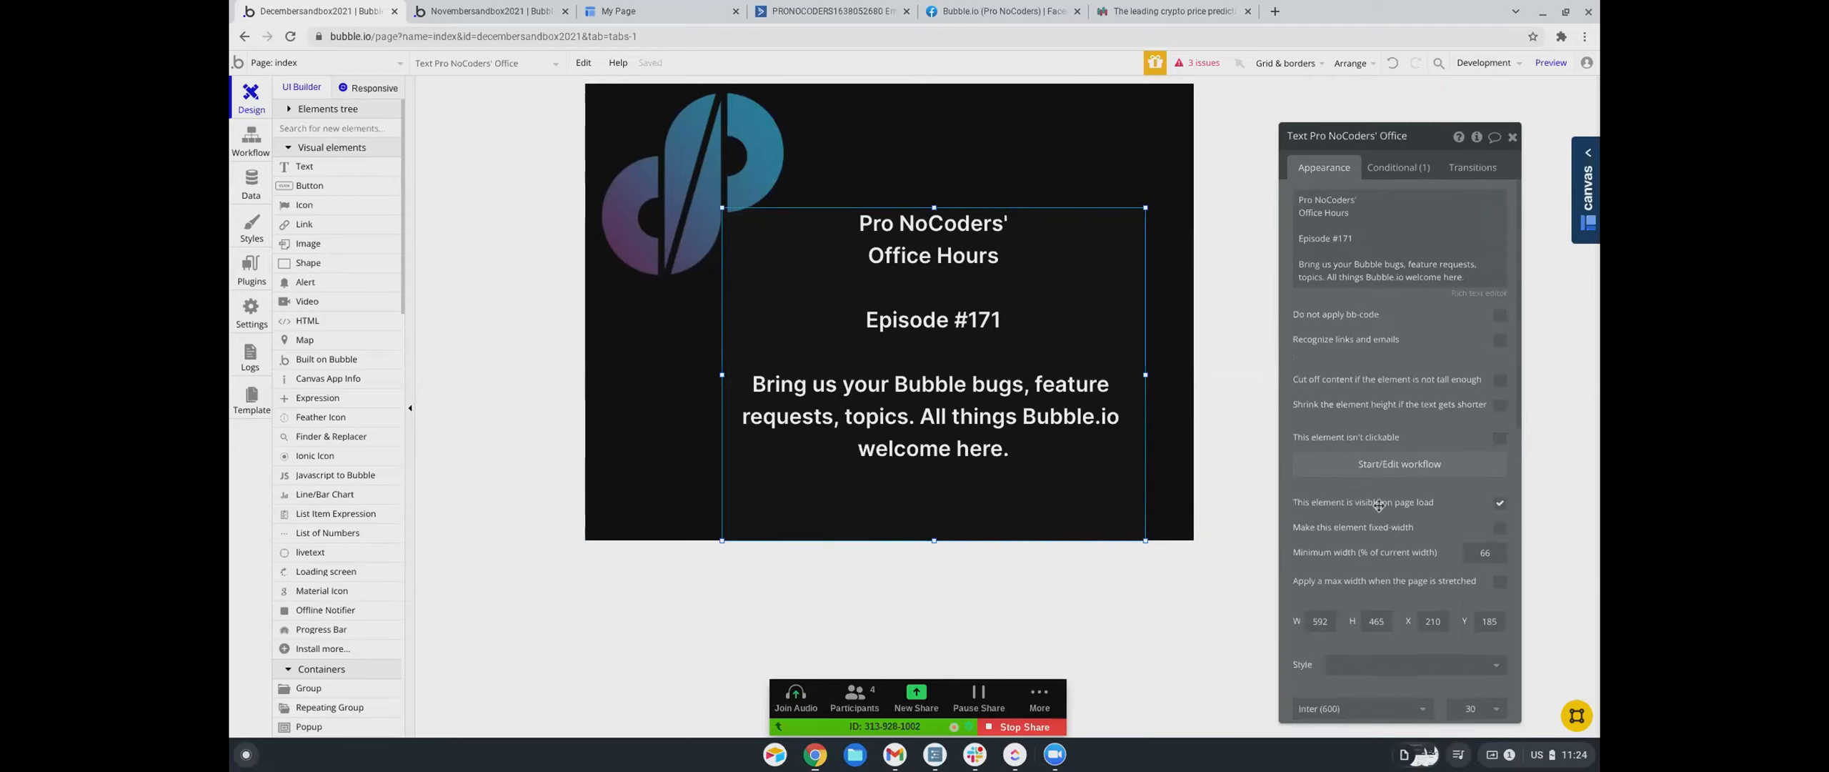
pyautogui.scroll(-3, 1379, 504)
pyautogui.scroll(3, 1378, 504)
pyautogui.scroll(-5, 1379, 504)
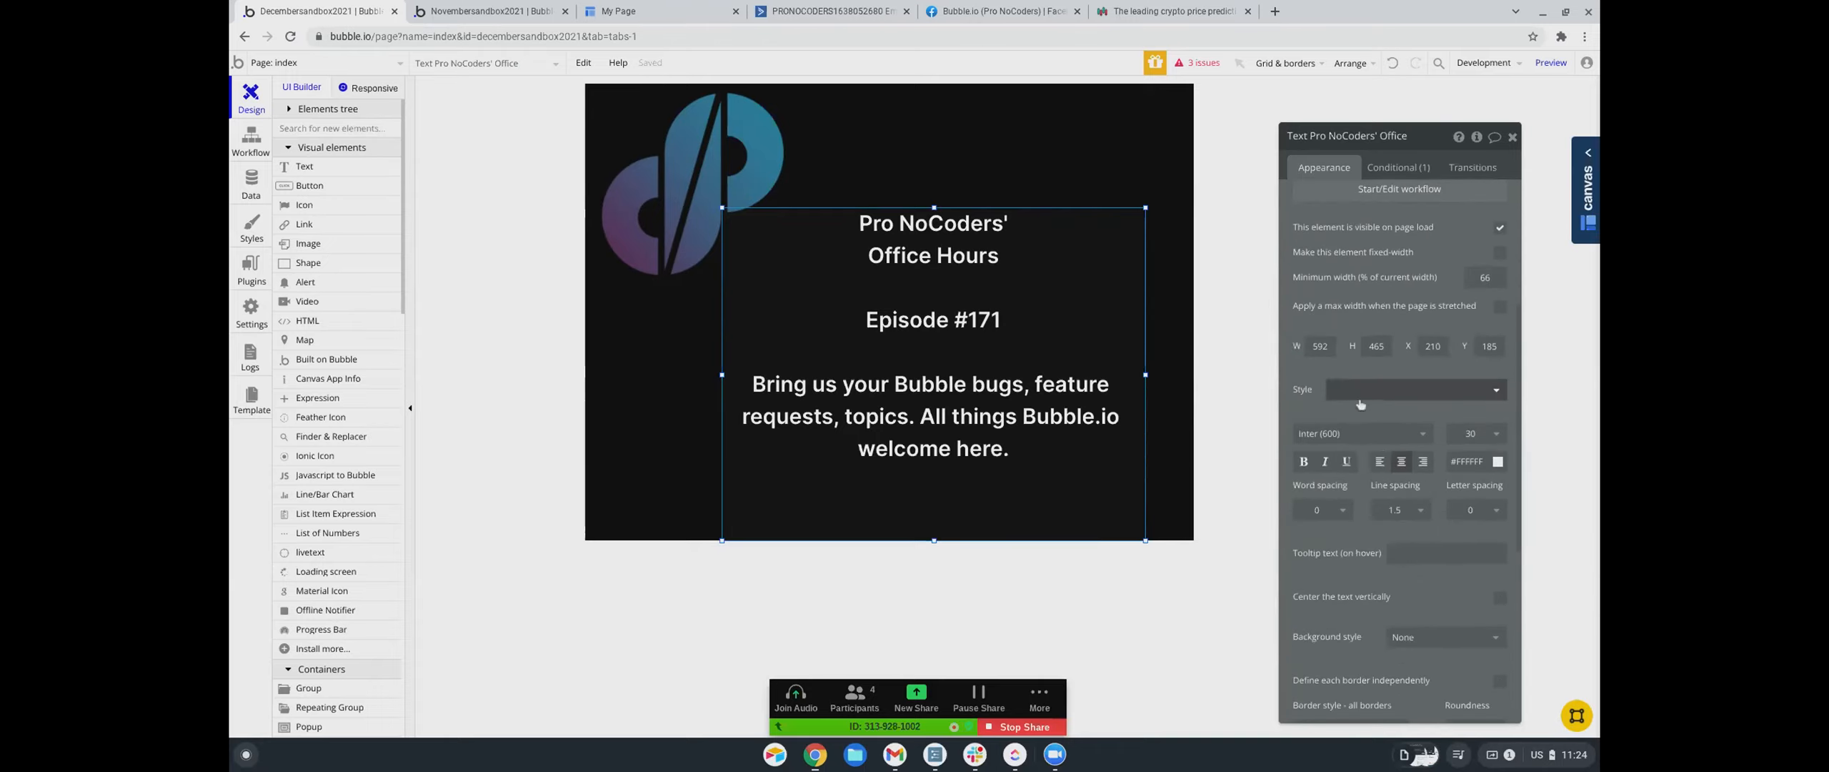
pyautogui.scroll(-2, 1360, 357)
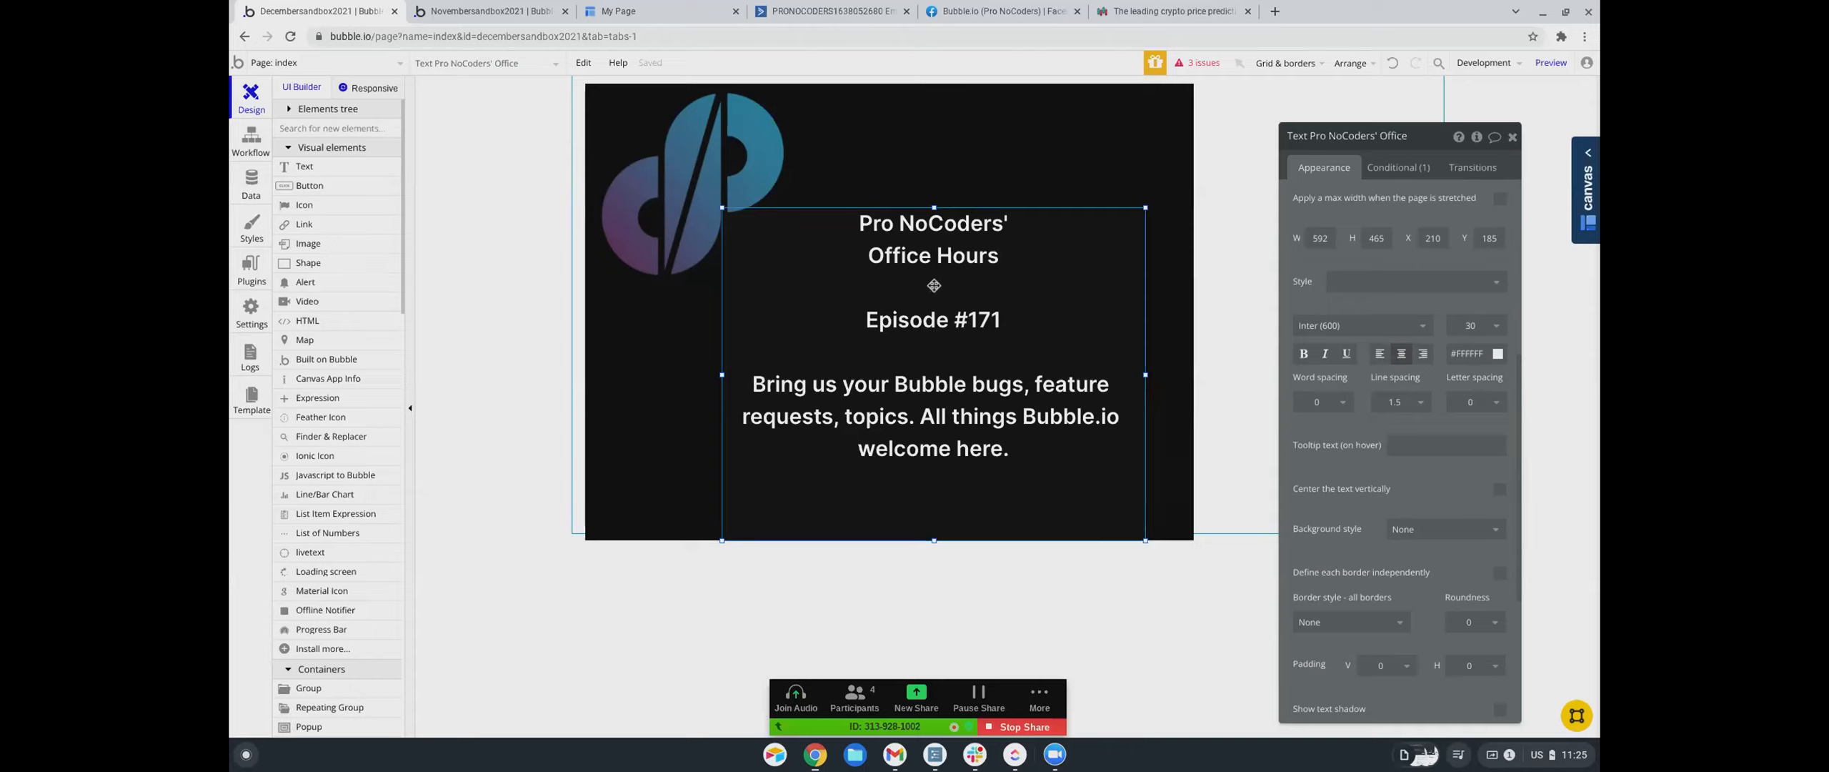
pyautogui.scroll(-1, 1394, 462)
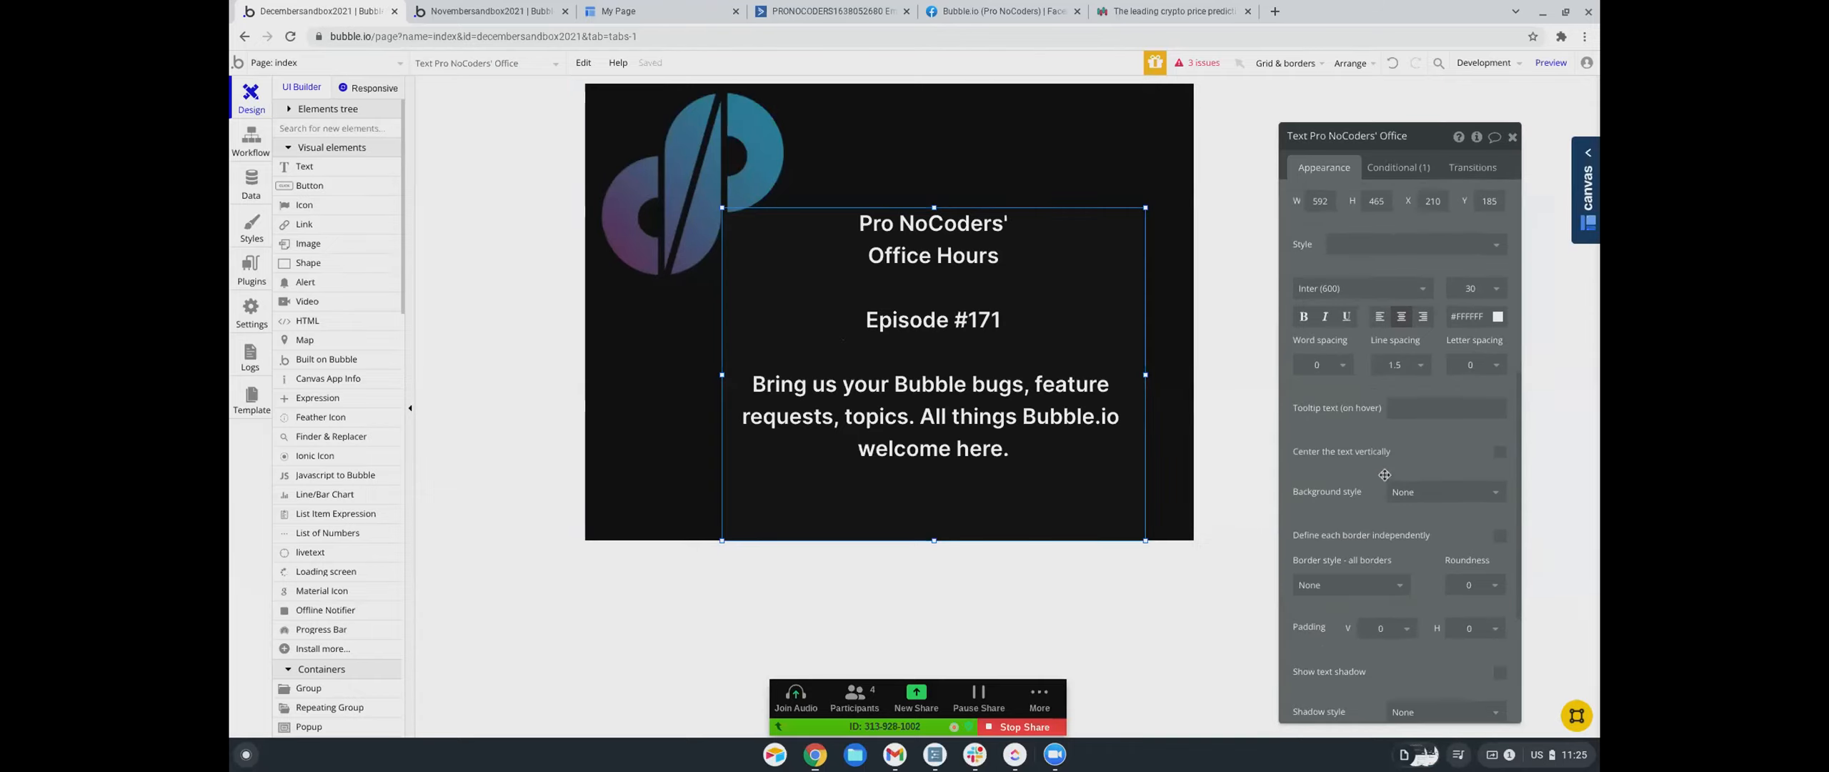
pyautogui.scroll(1, 1394, 462)
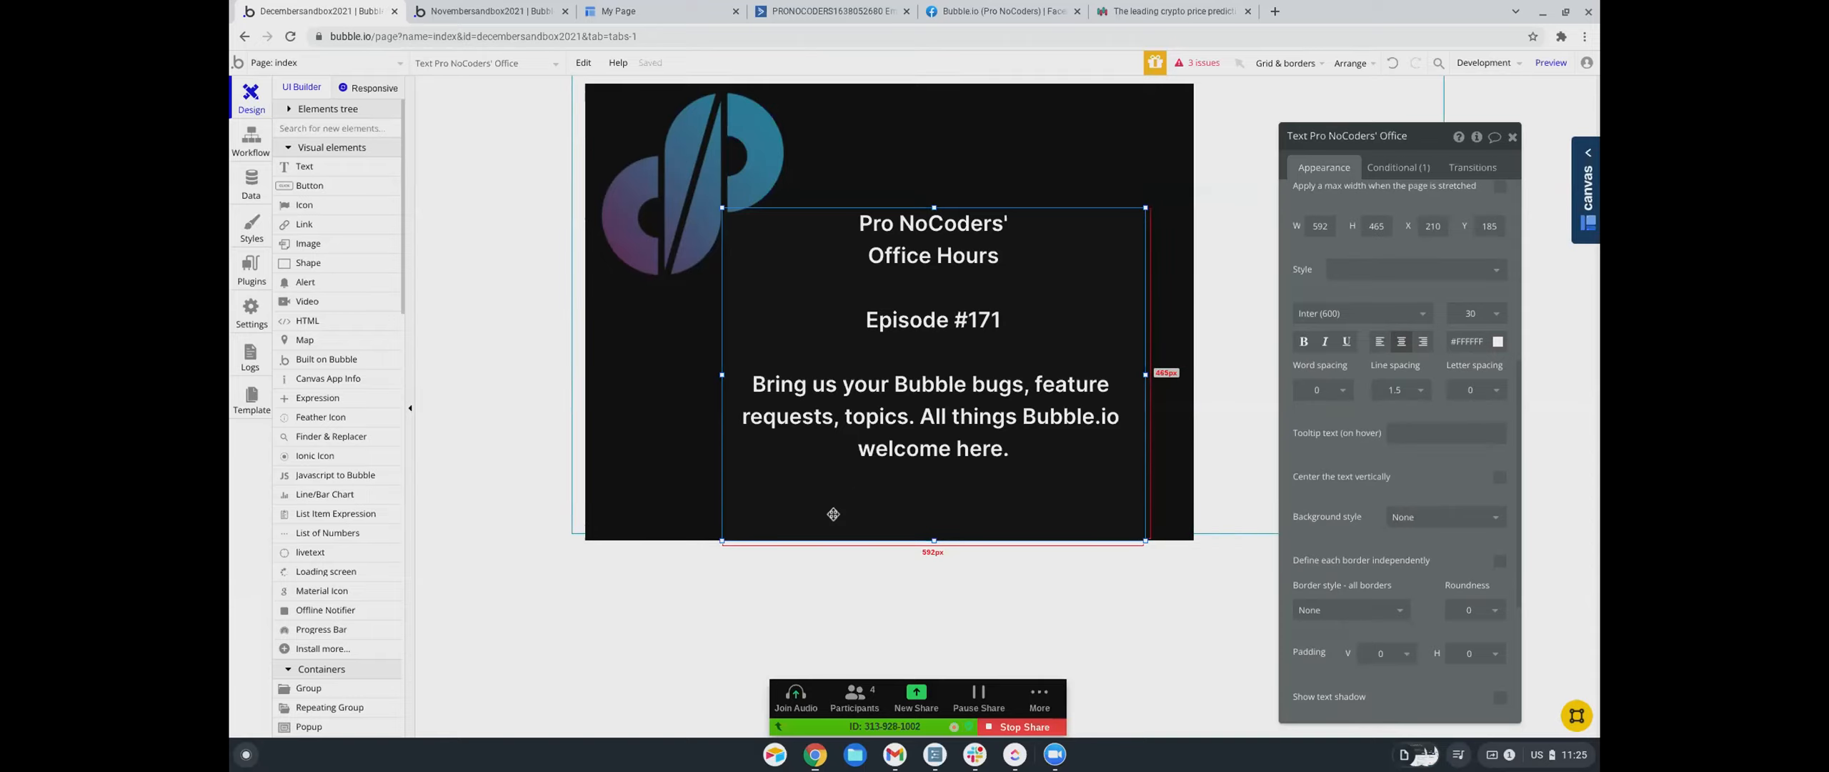
# - Check the condition defined on the Office Hours text and compare it with the index page's conditions
pyautogui.click(721, 636)
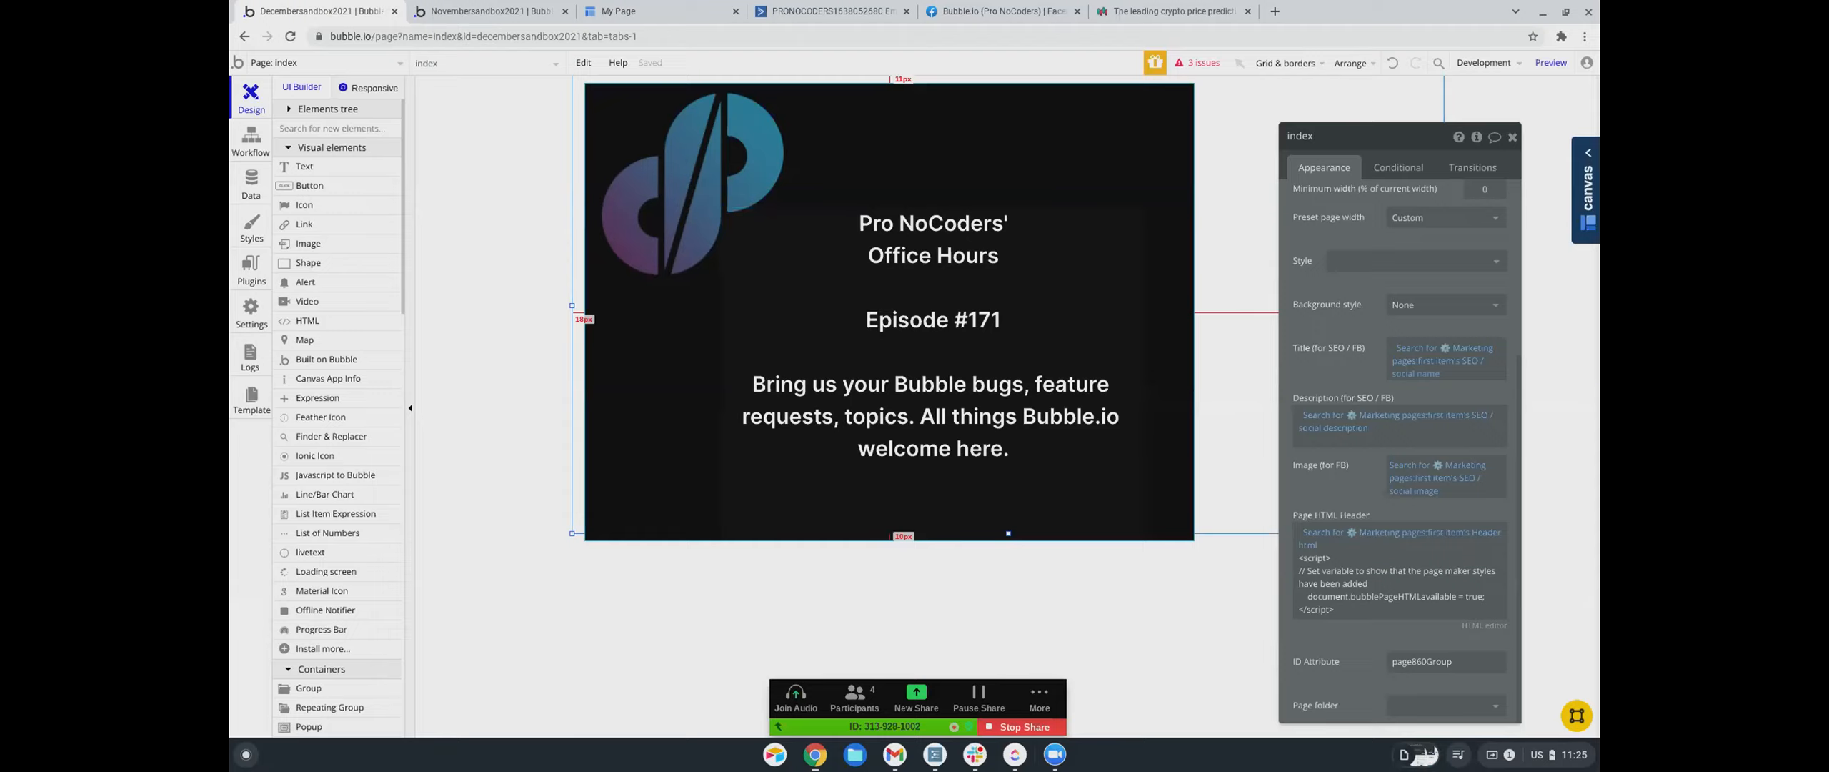
pyautogui.click(772, 512)
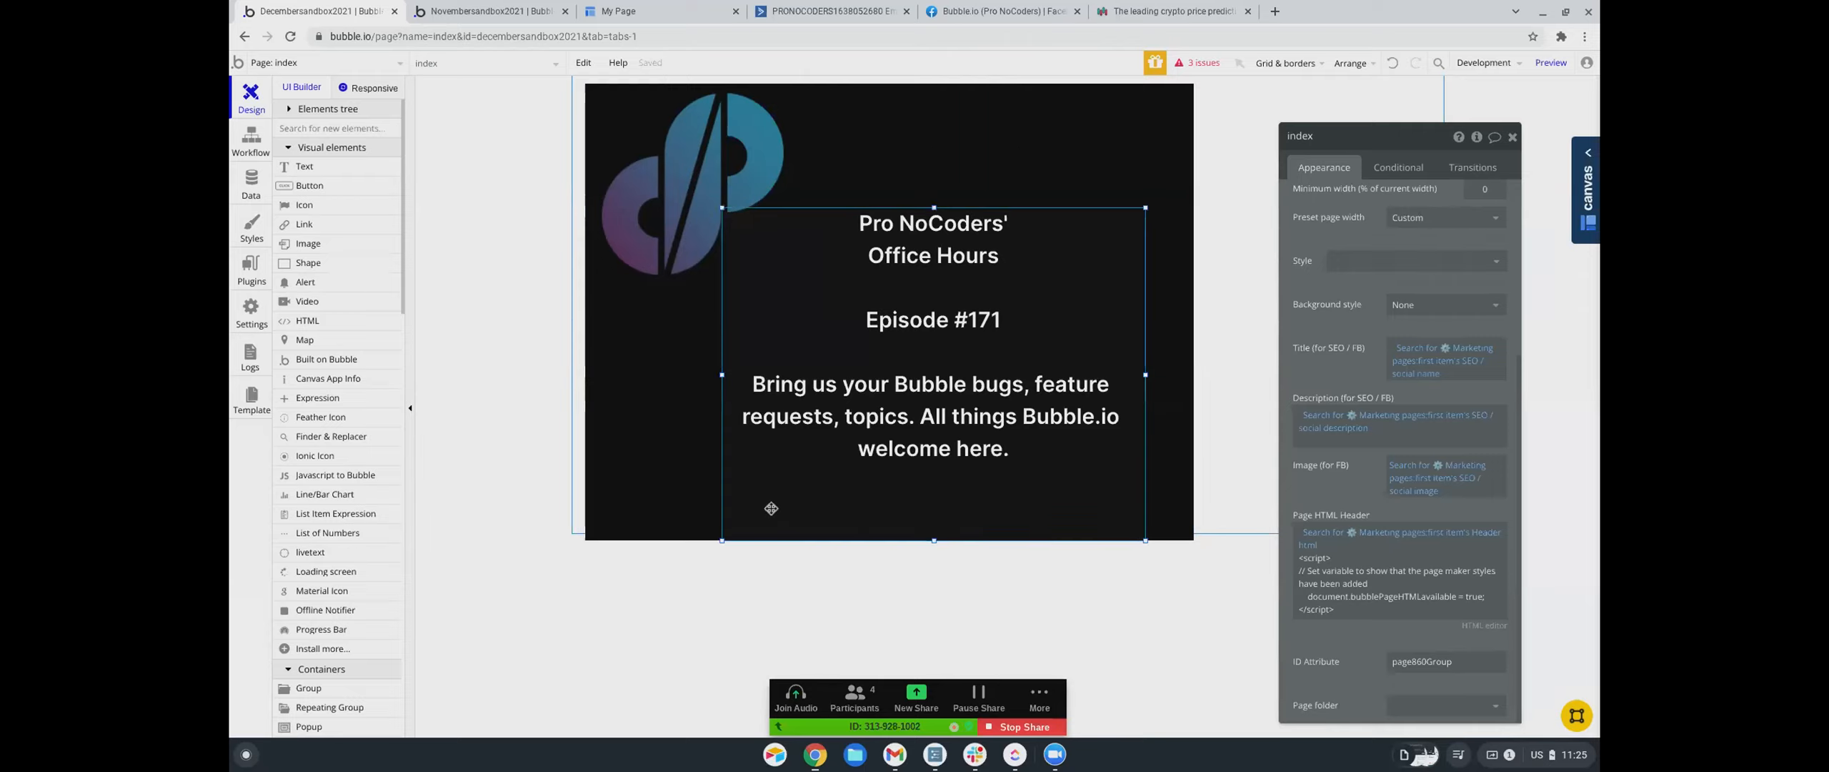
pyautogui.click(1401, 168)
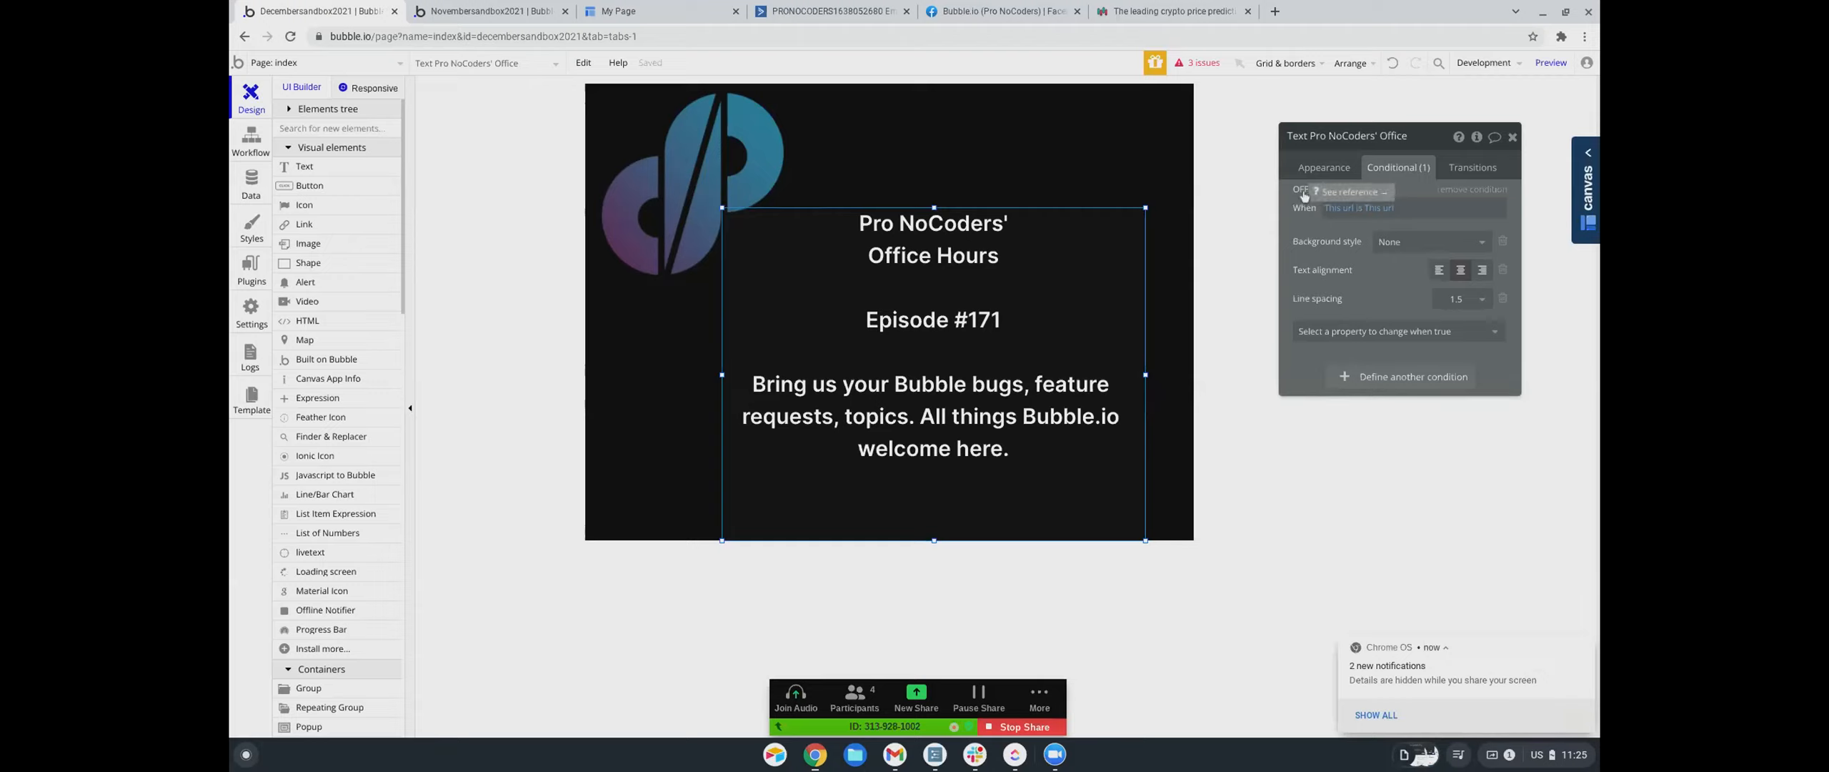
pyautogui.click(1302, 191)
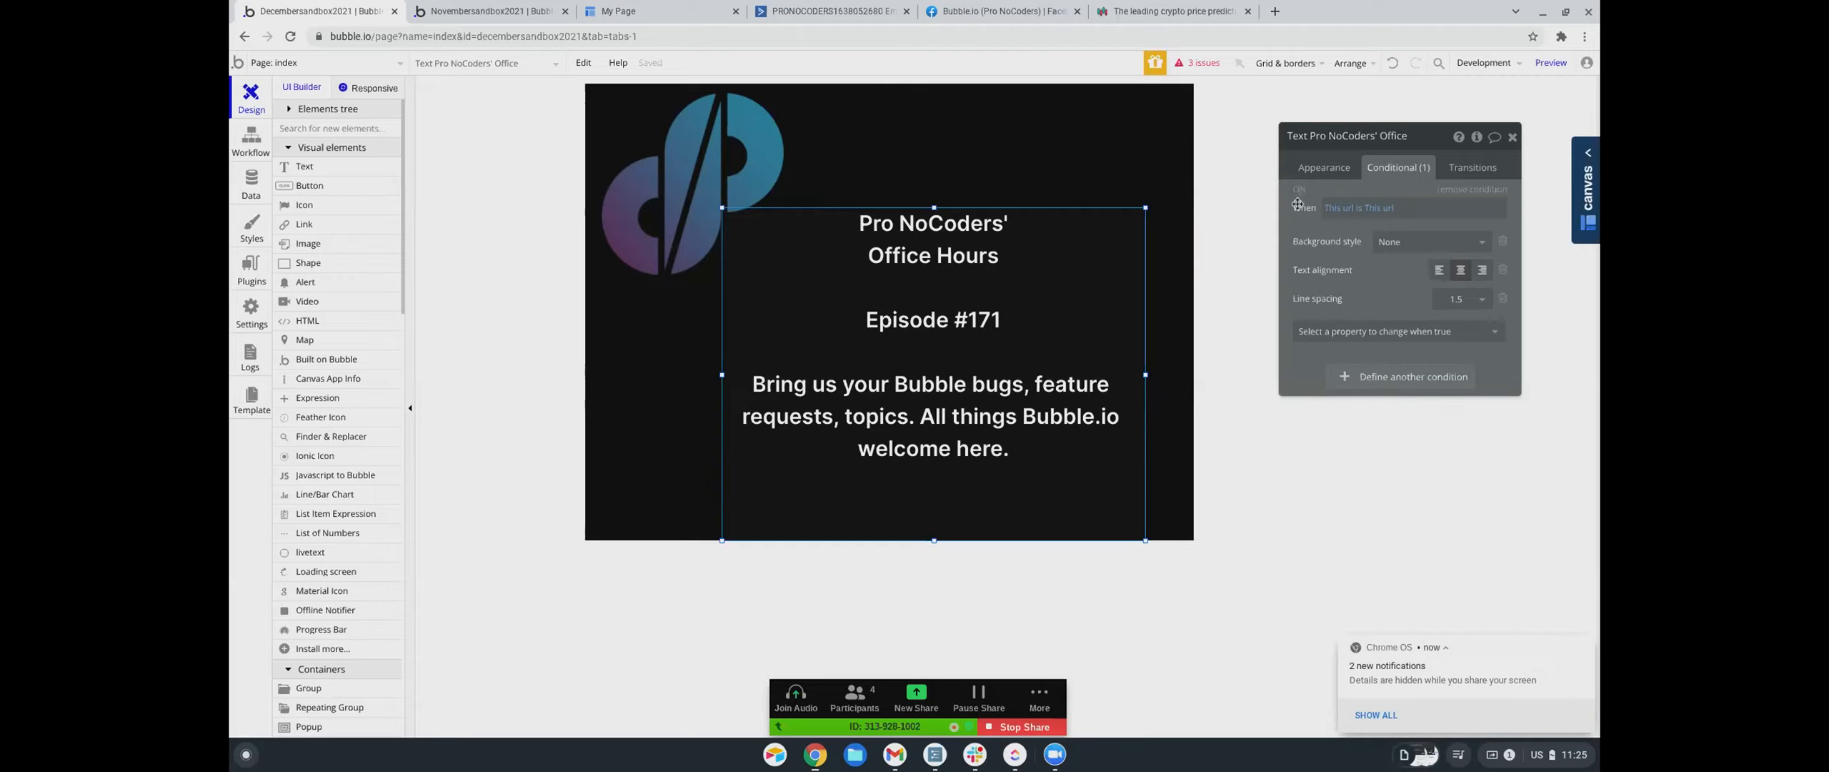
pyautogui.click(868, 626)
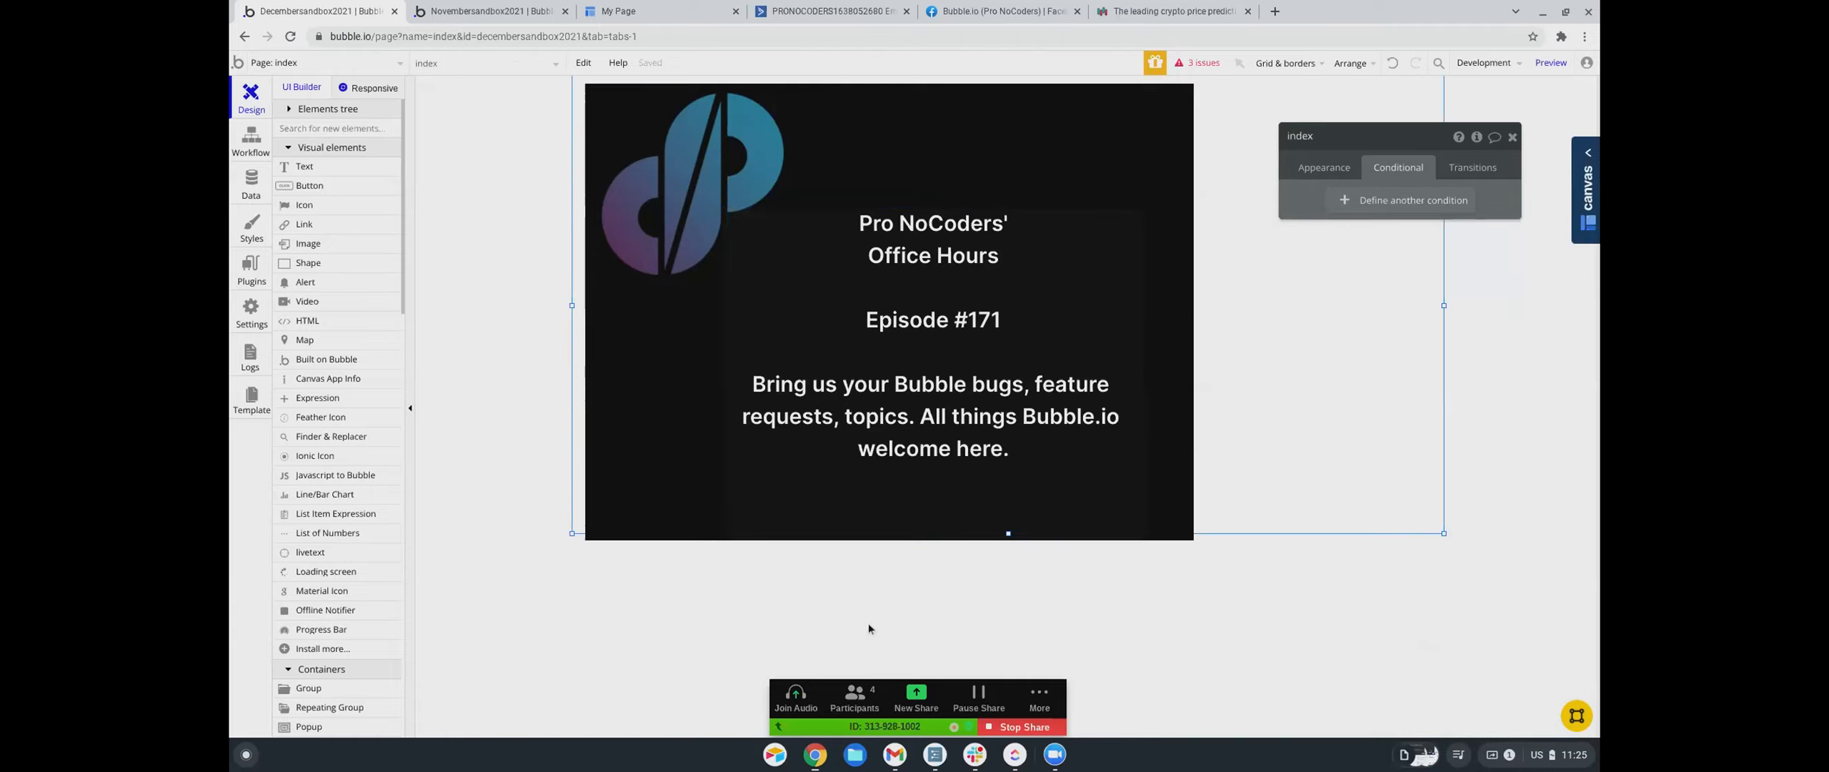
pyautogui.click(865, 474)
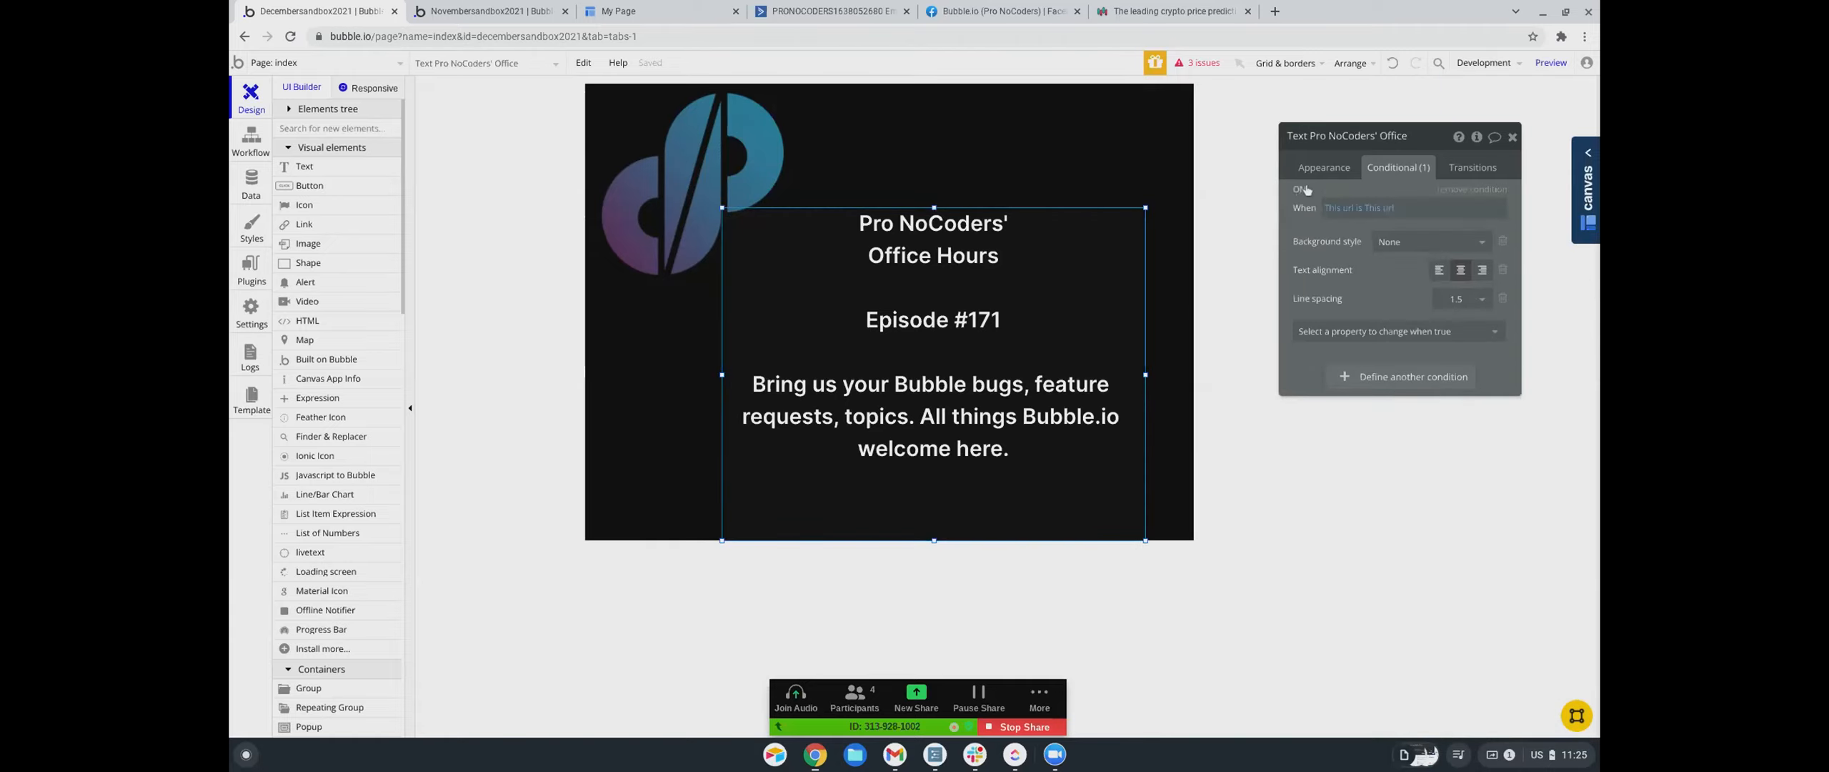
# - Set the Office Hours text's line spacing to 2
pyautogui.click(1320, 170)
pyautogui.scroll(-1, 1390, 489)
pyautogui.scroll(-4, 1390, 489)
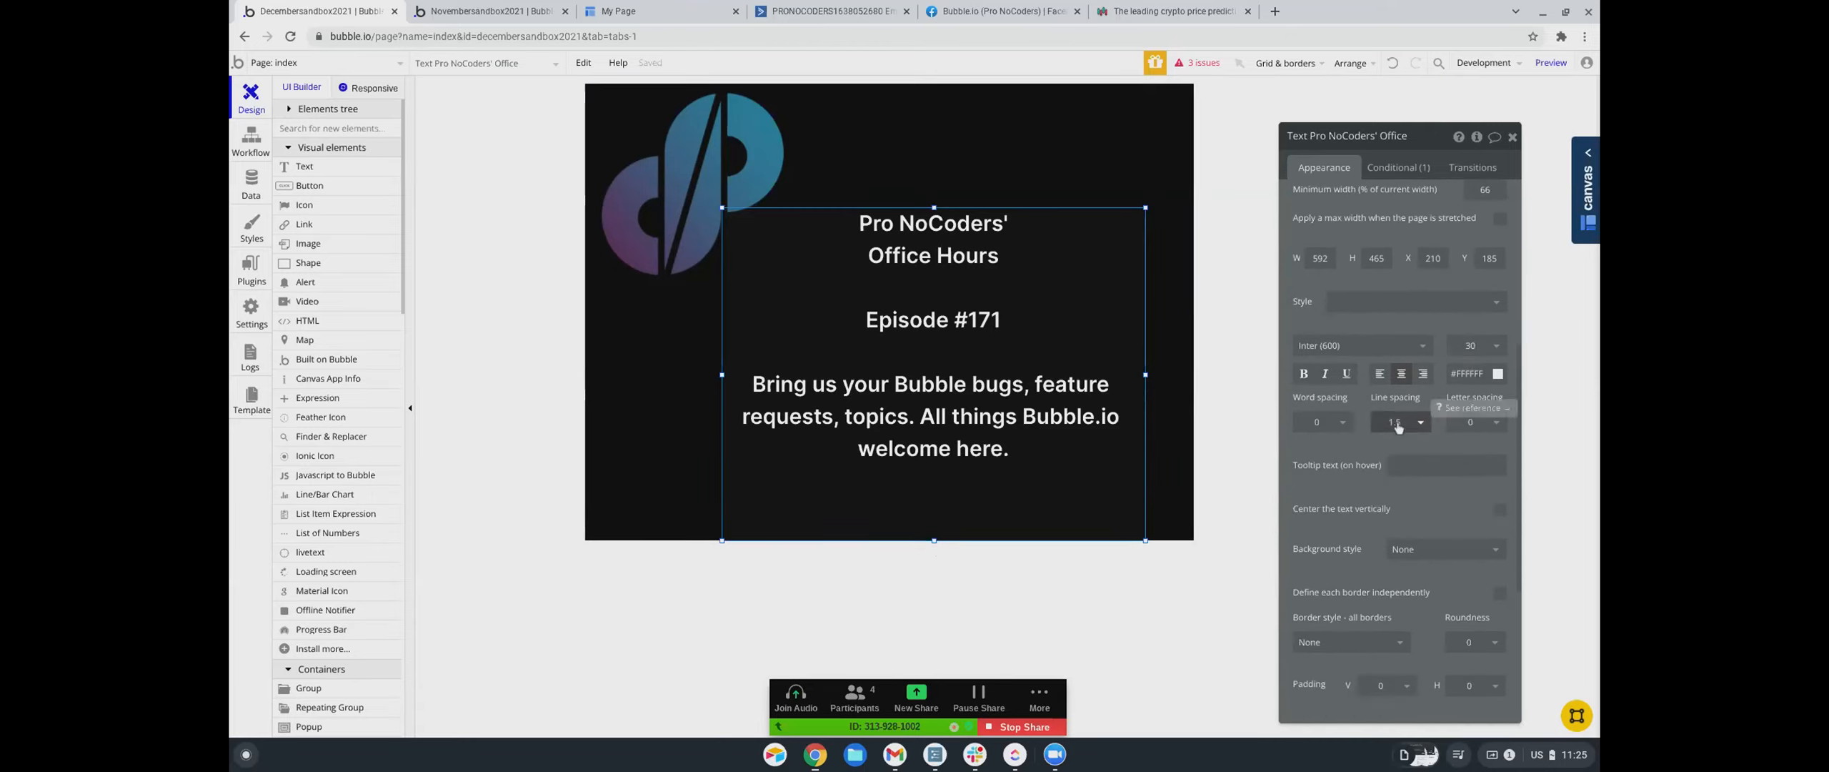
pyautogui.click(1398, 423)
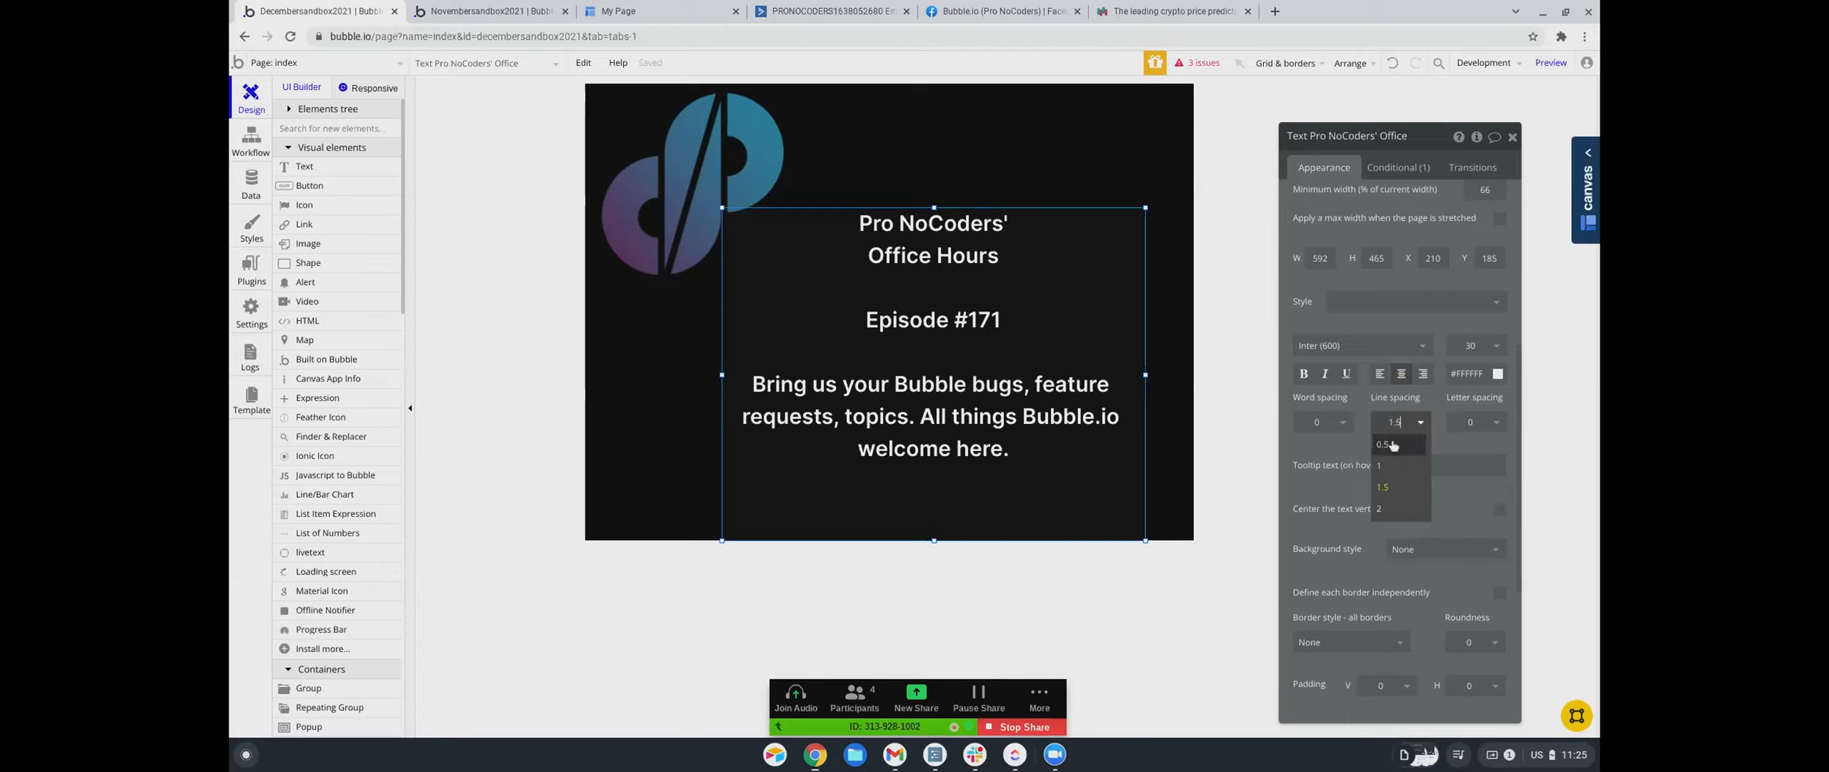
pyautogui.click(1378, 509)
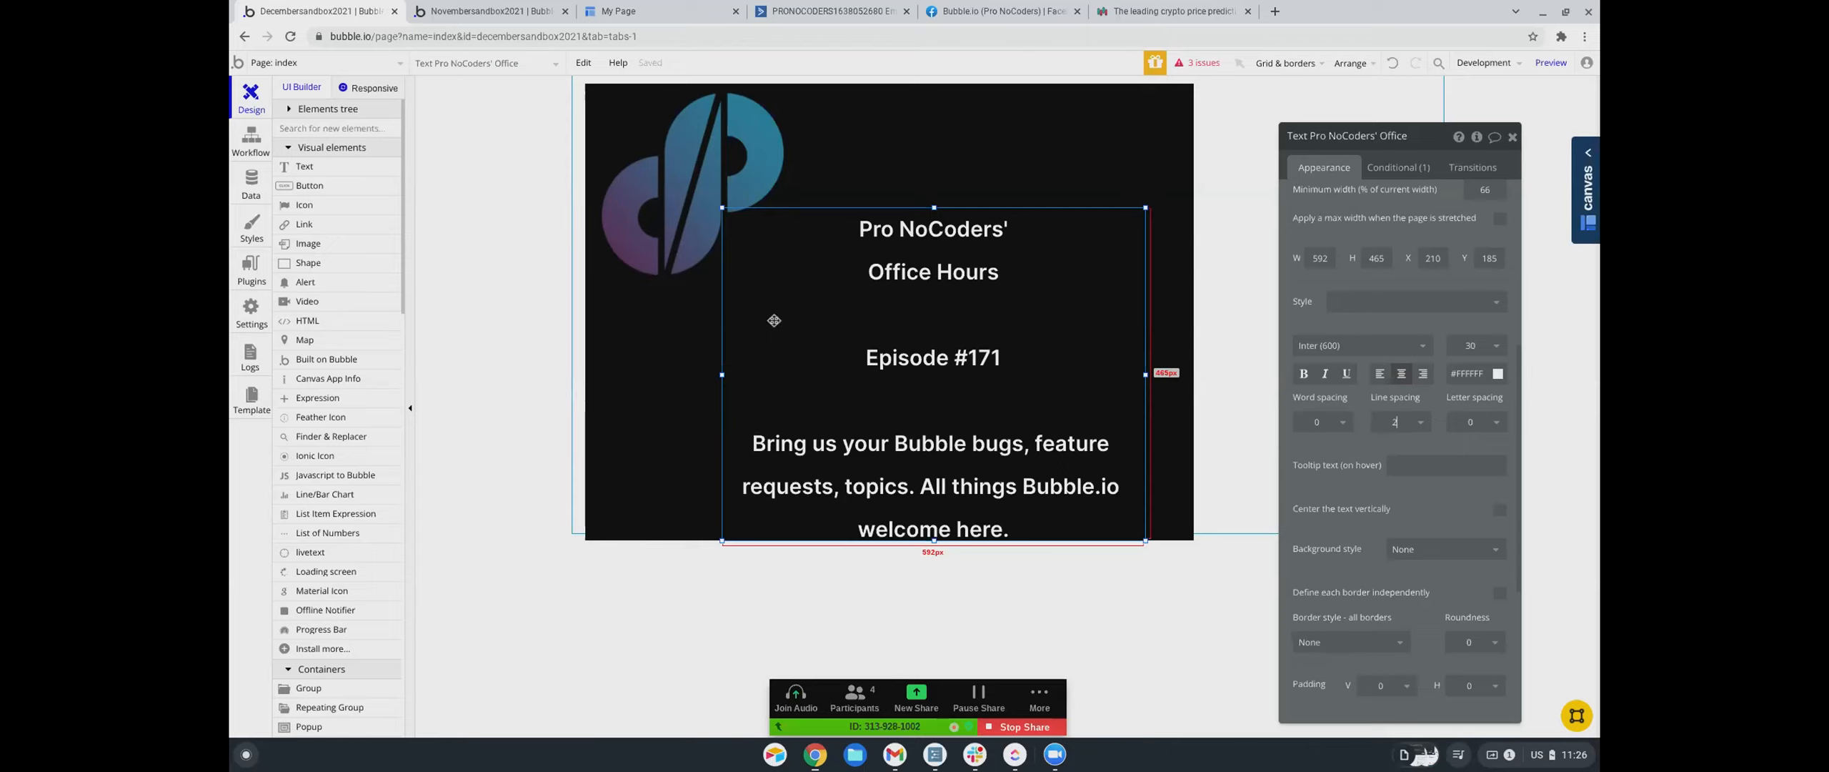
# - Examine the index page's appearance properties, including its background style and HTML header
pyautogui.click(760, 635)
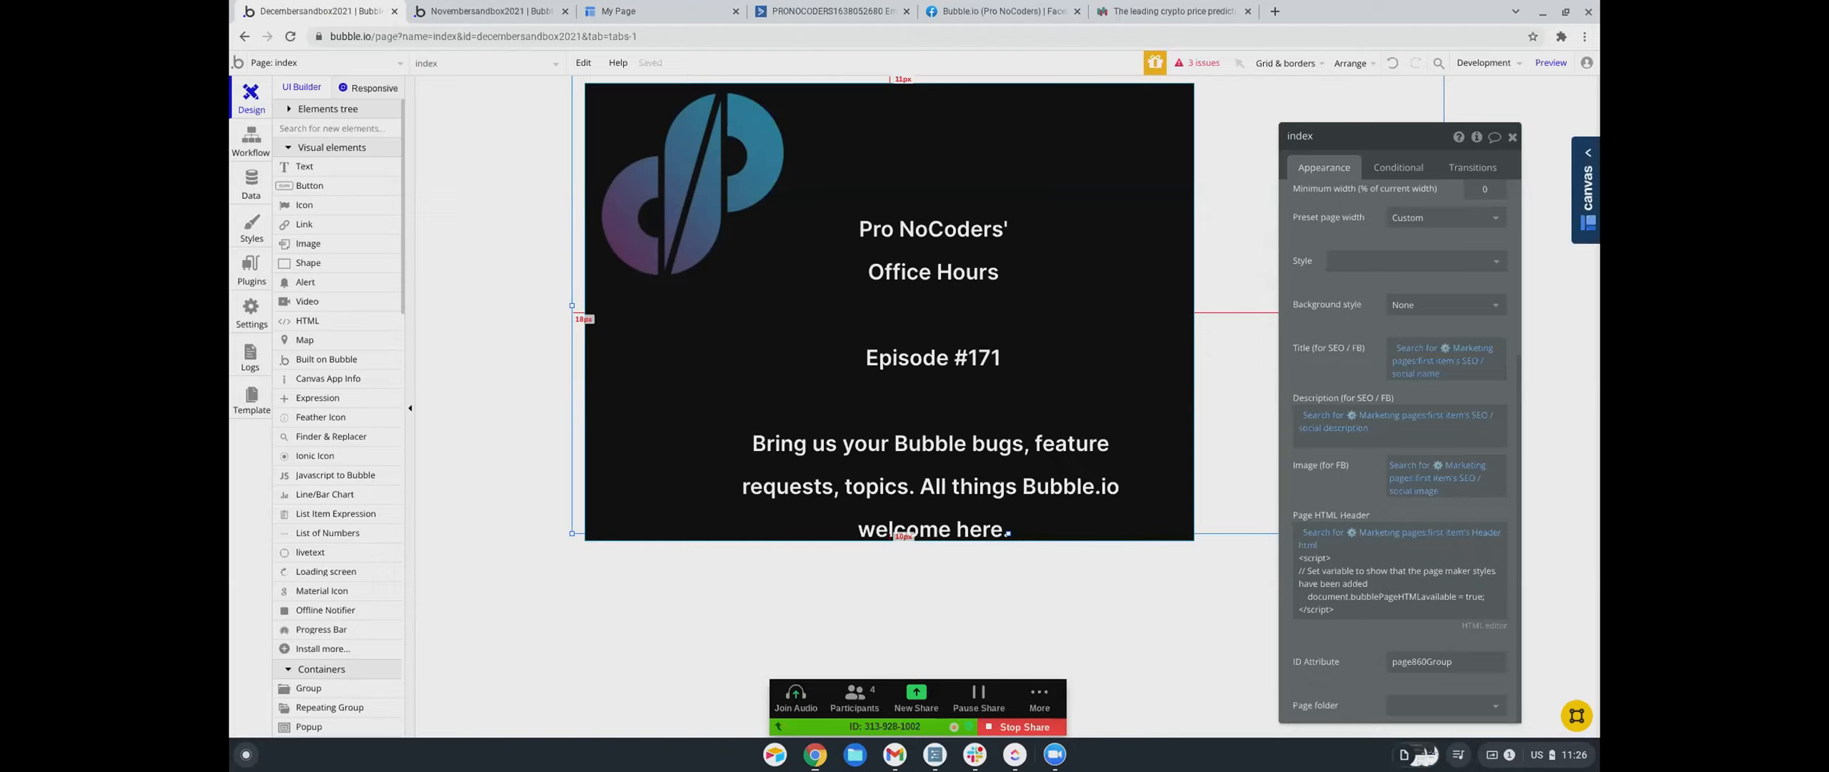
pyautogui.scroll(3, 1418, 575)
pyautogui.scroll(-2, 1411, 561)
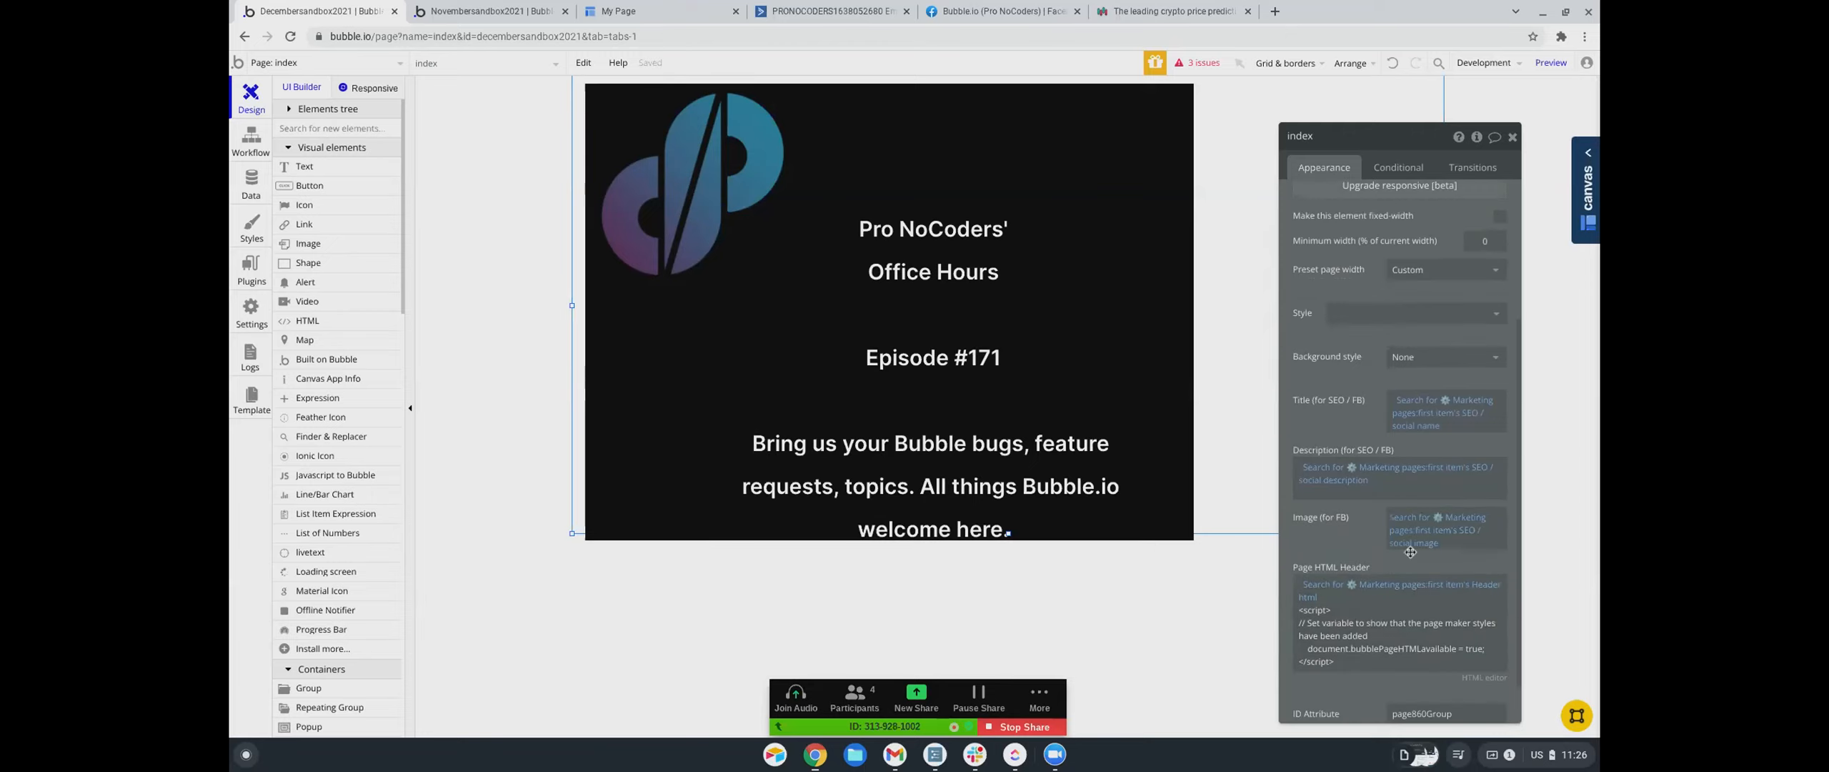
pyautogui.scroll(1, 1404, 544)
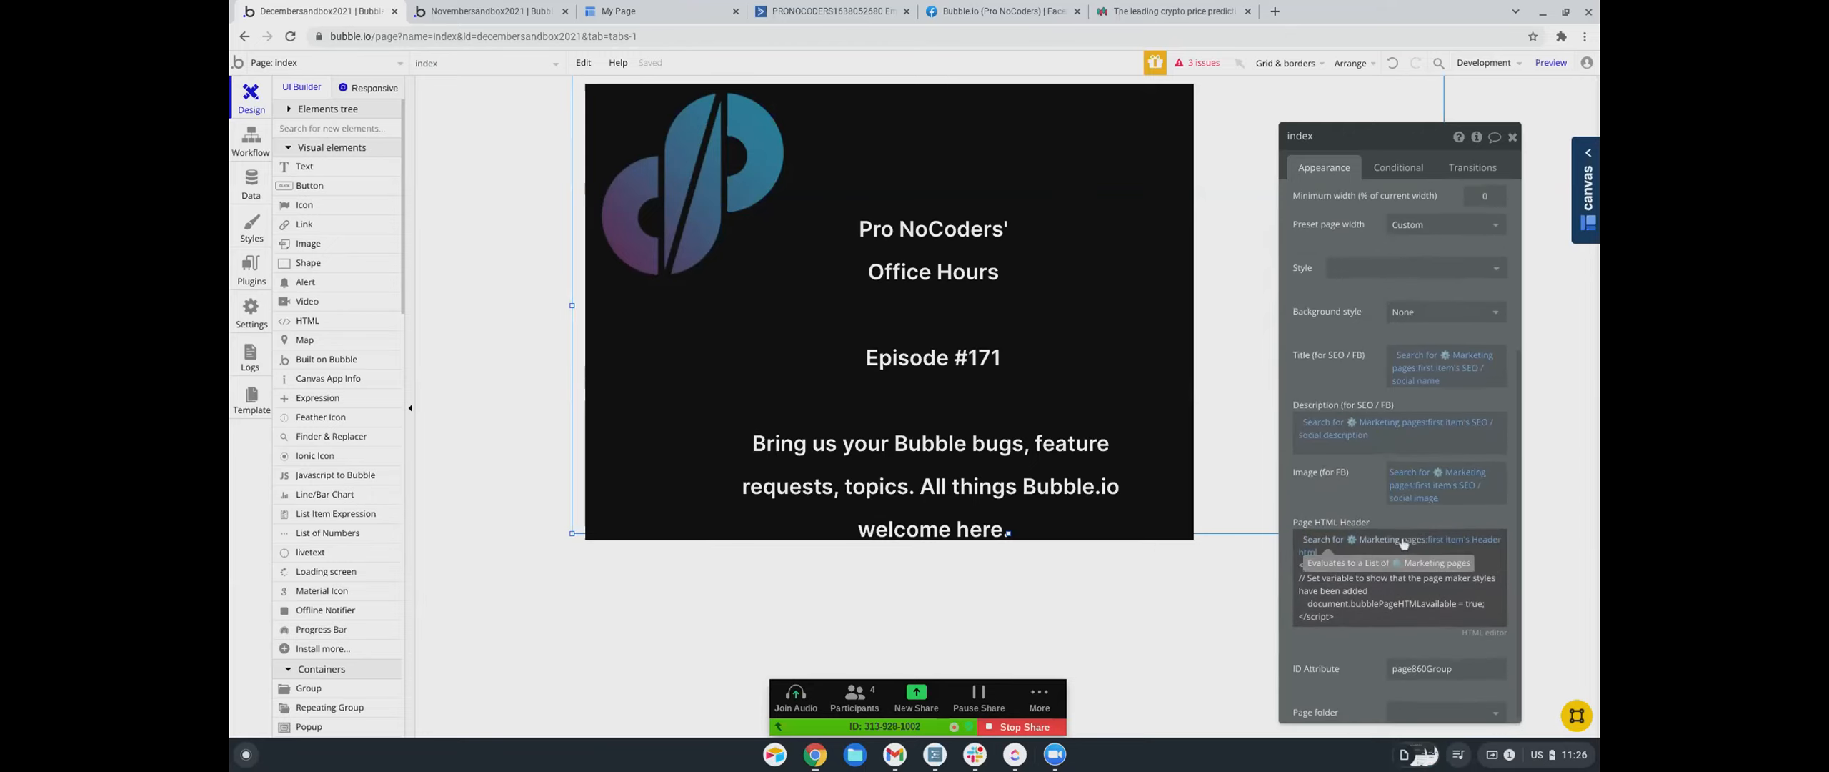
# - Change the episode number in the Office Hours text to 170, restore it to 171, and deselect the text
pyautogui.click(976, 366)
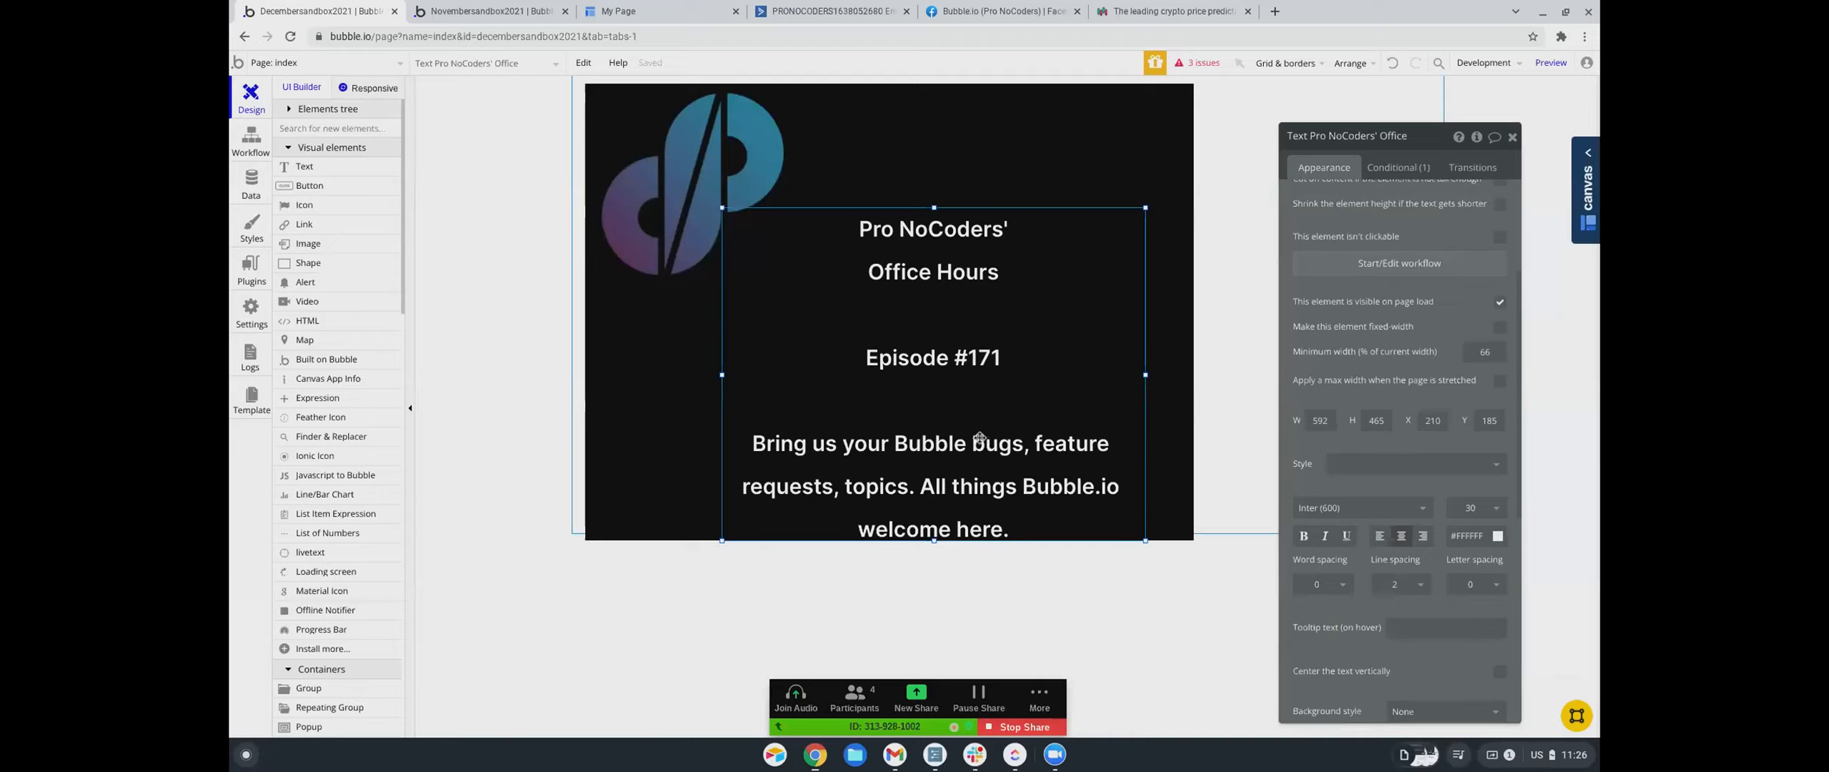
pyautogui.doubleClick(1054, 457)
pyautogui.click(1396, 243)
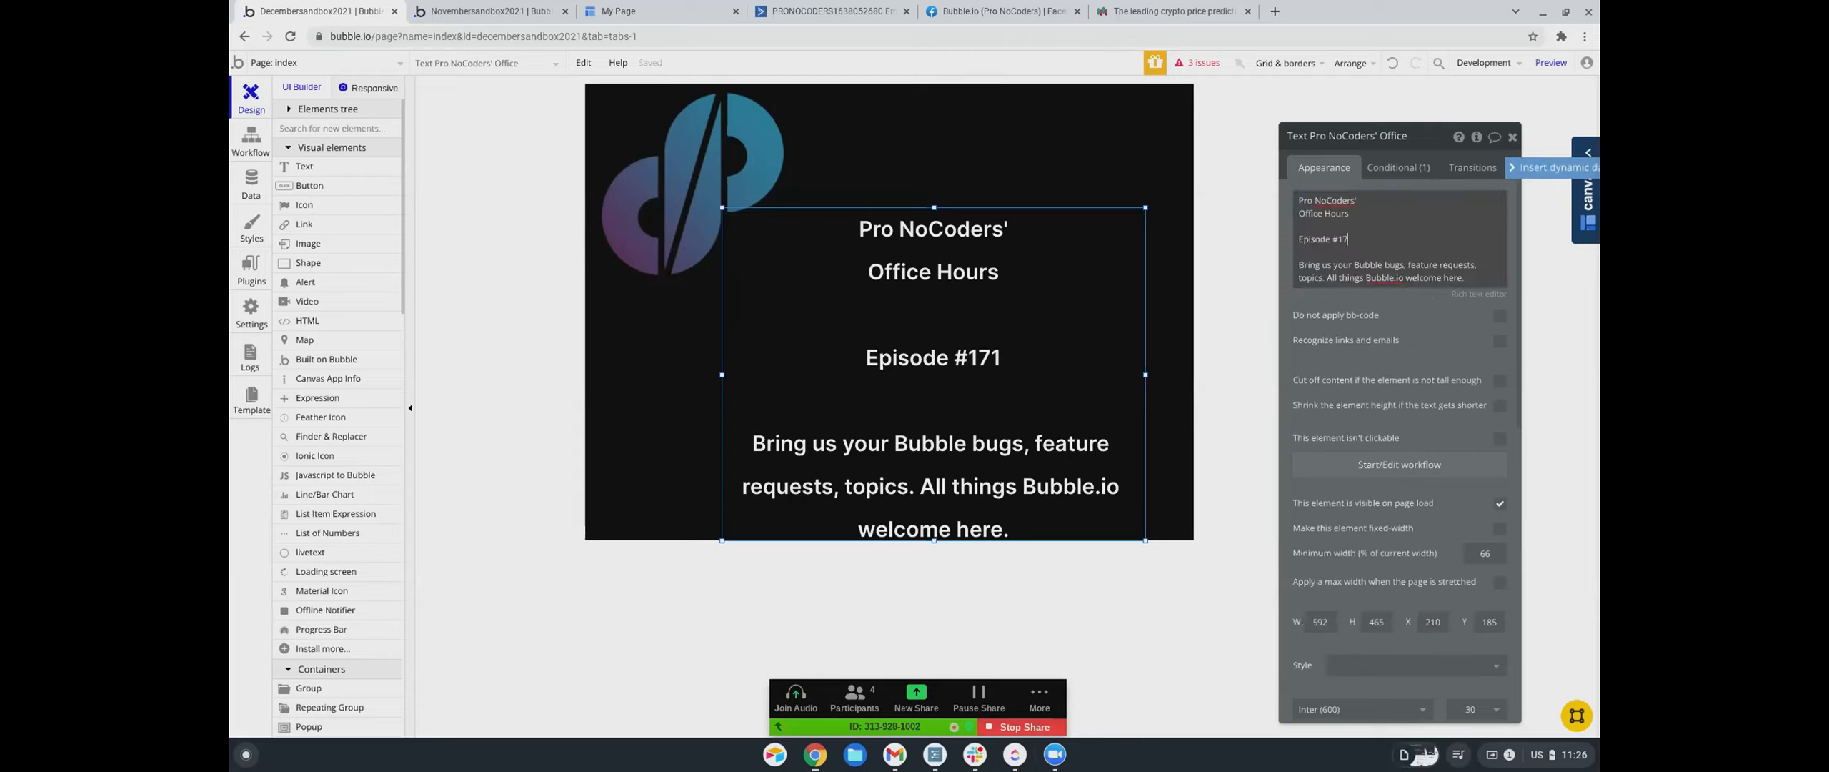
pyautogui.write('0')
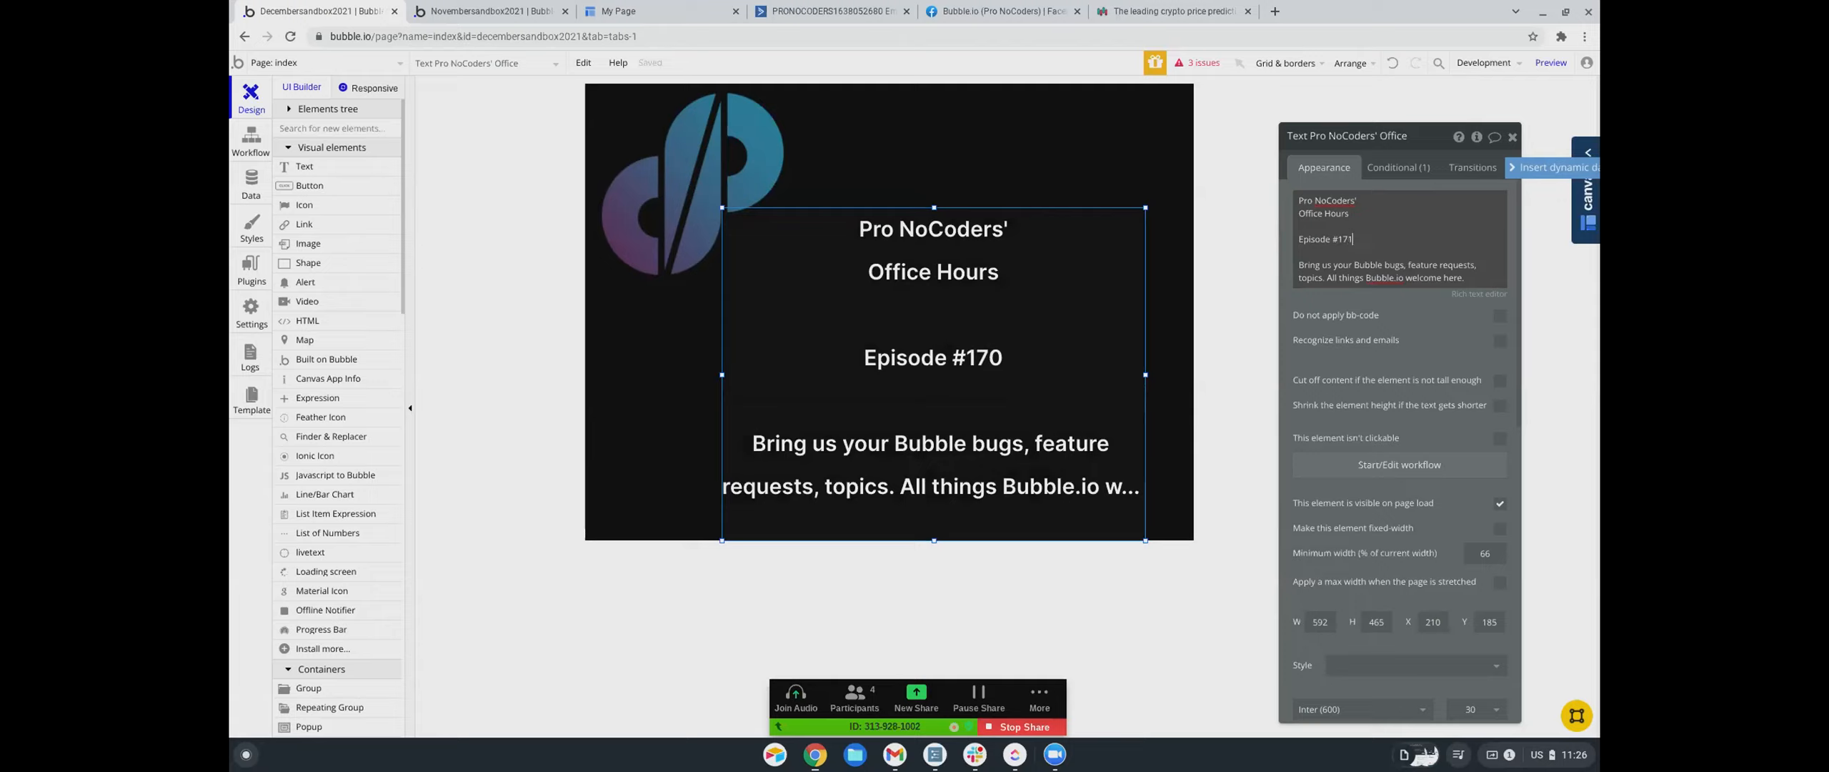
pyautogui.click(1346, 318)
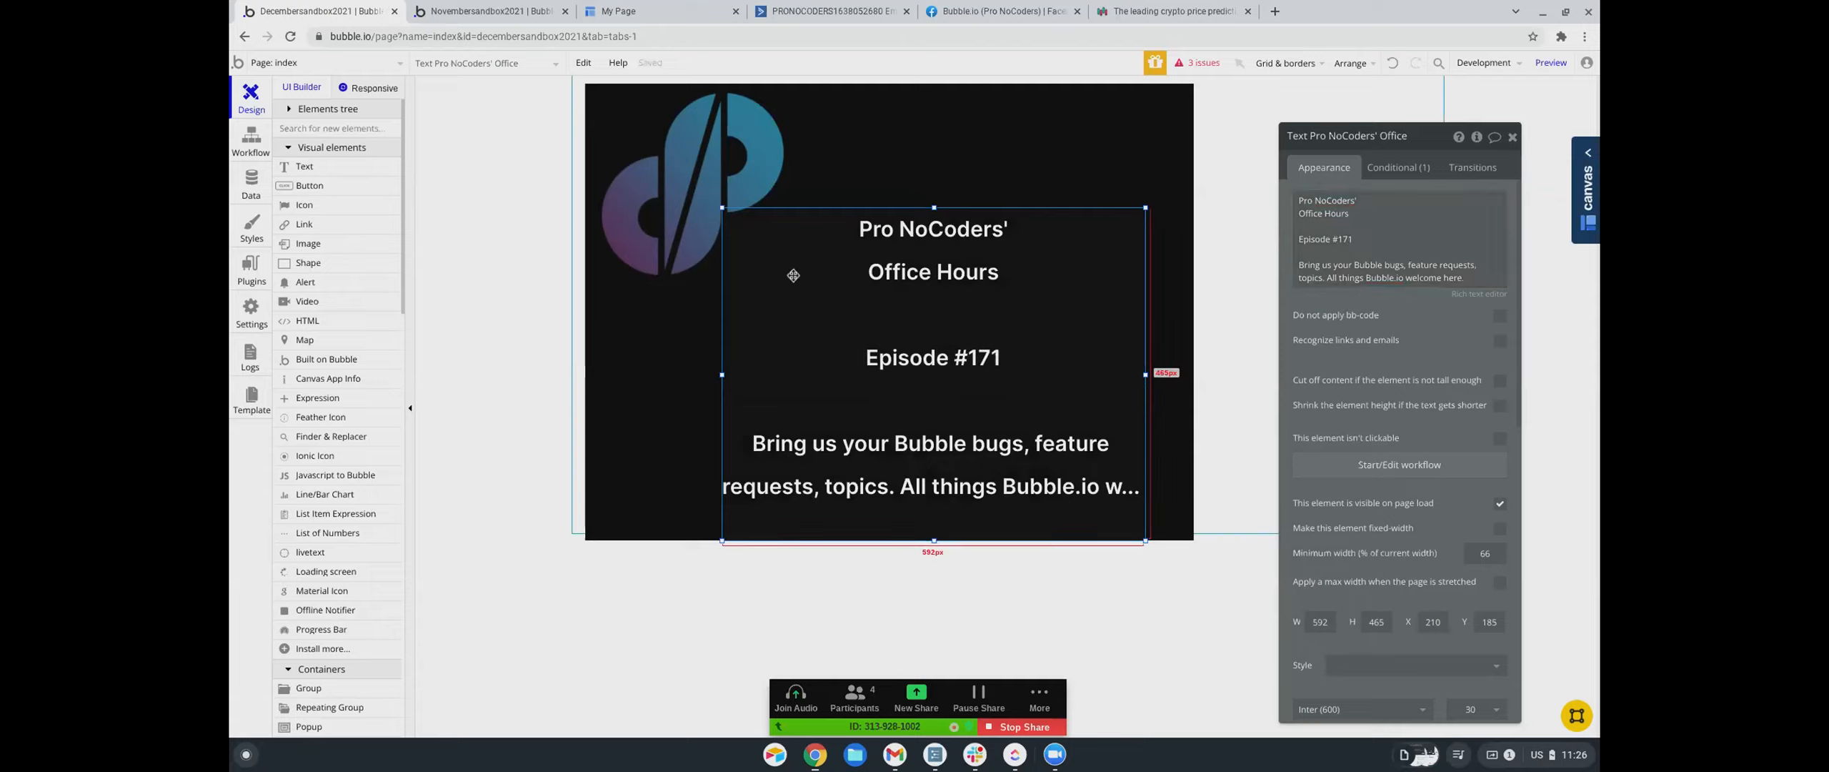
pyautogui.click(708, 561)
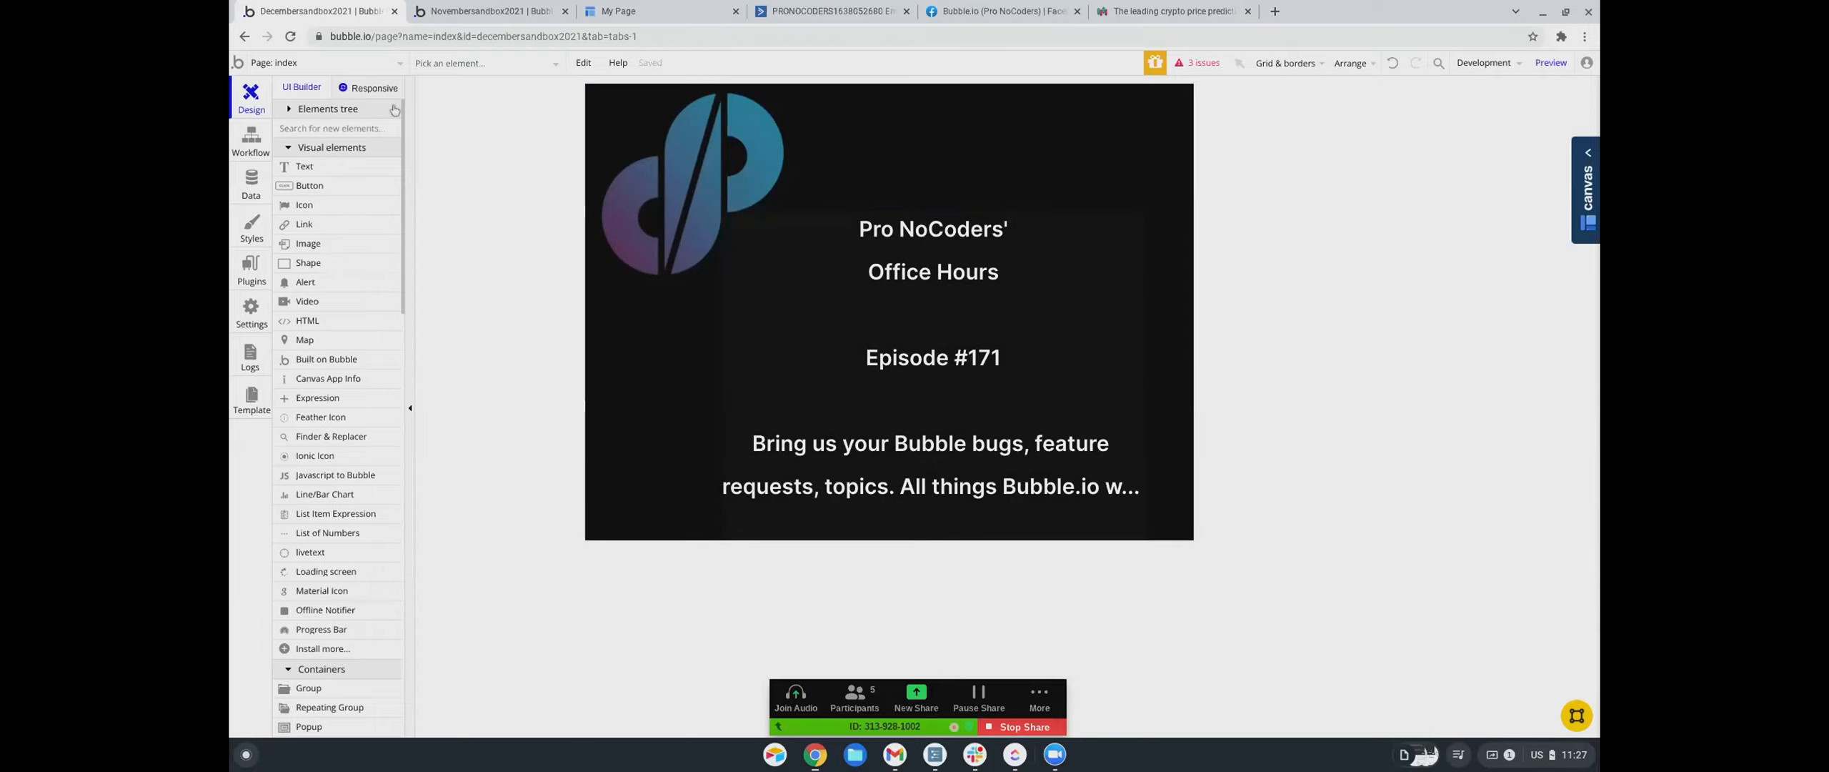
# - Preview the index page, signing in with the app's username and password, and close the preview after viewing the Office Hours text
pyautogui.click(1547, 65)
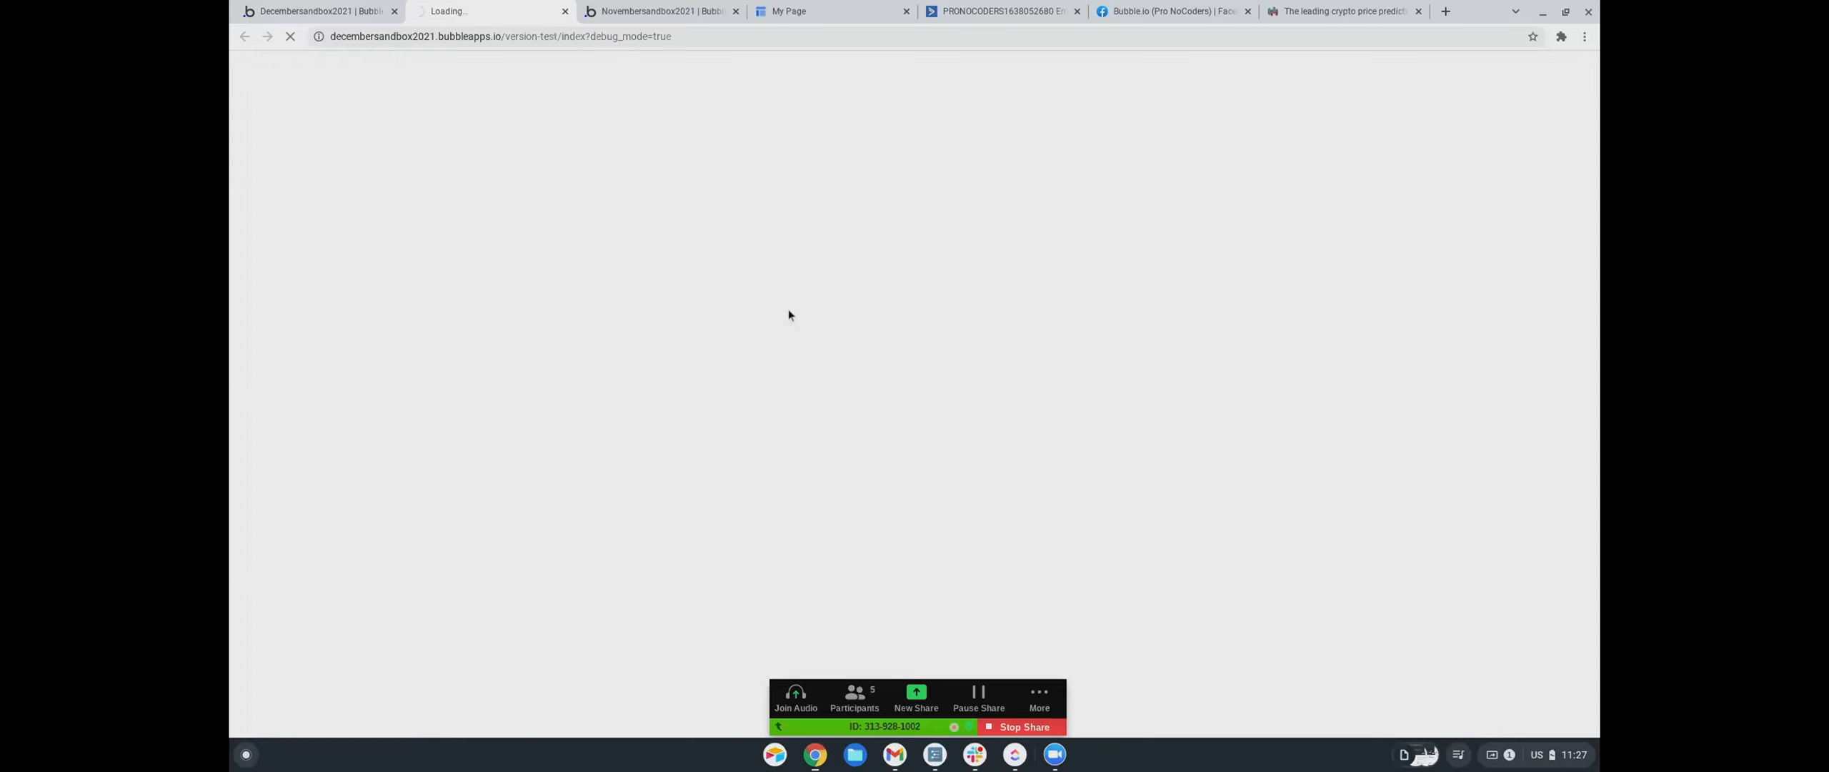
pyautogui.write('username')
pyautogui.press('Tab')
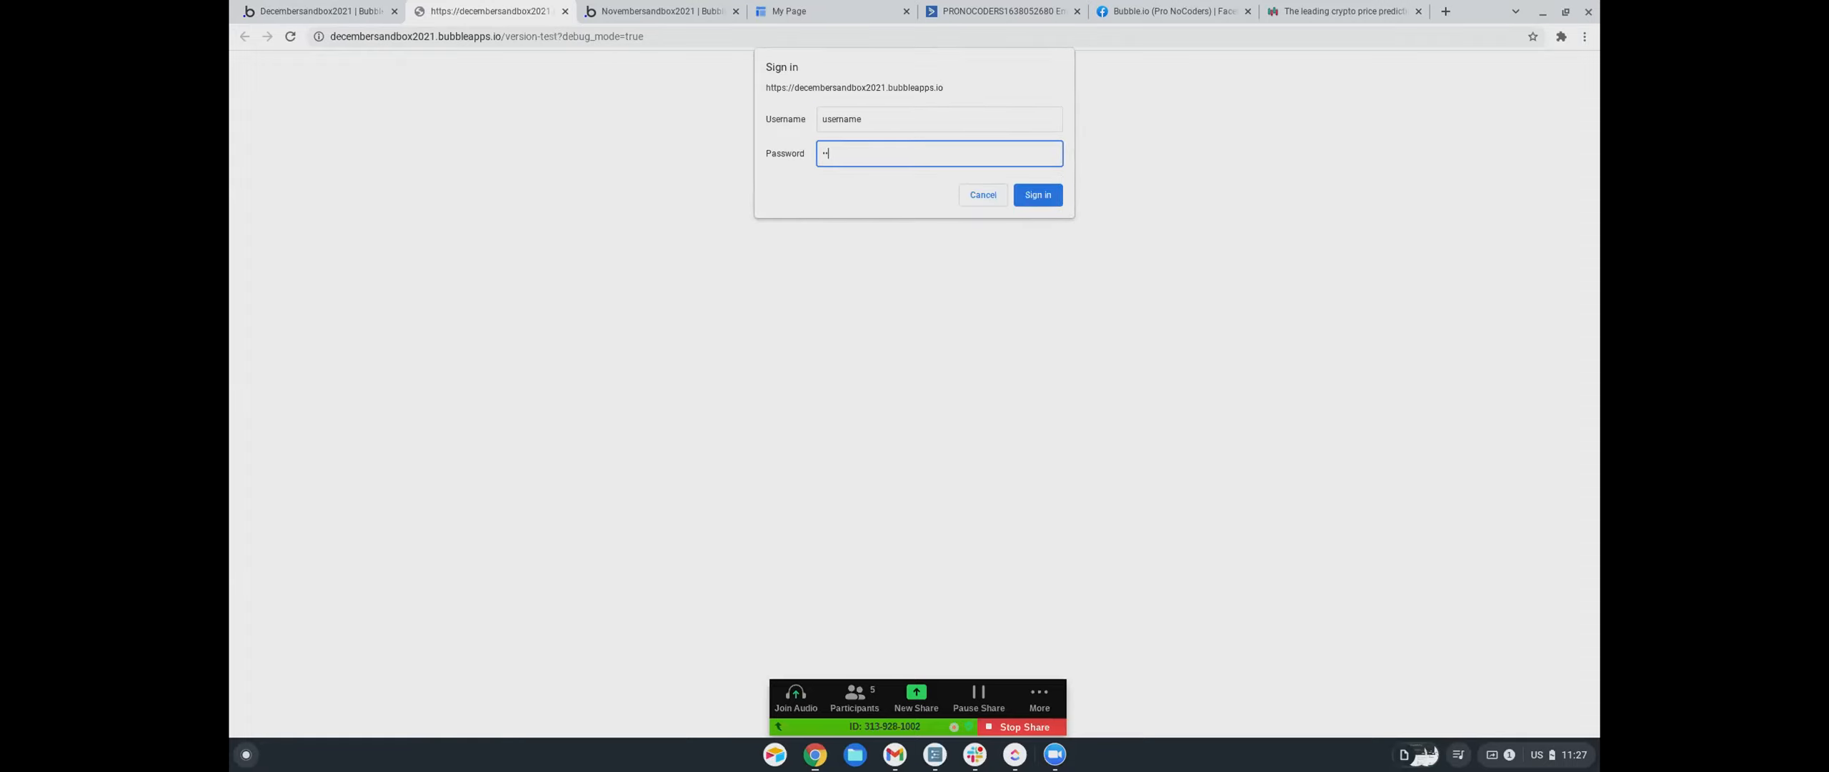
pyautogui.press('Return')
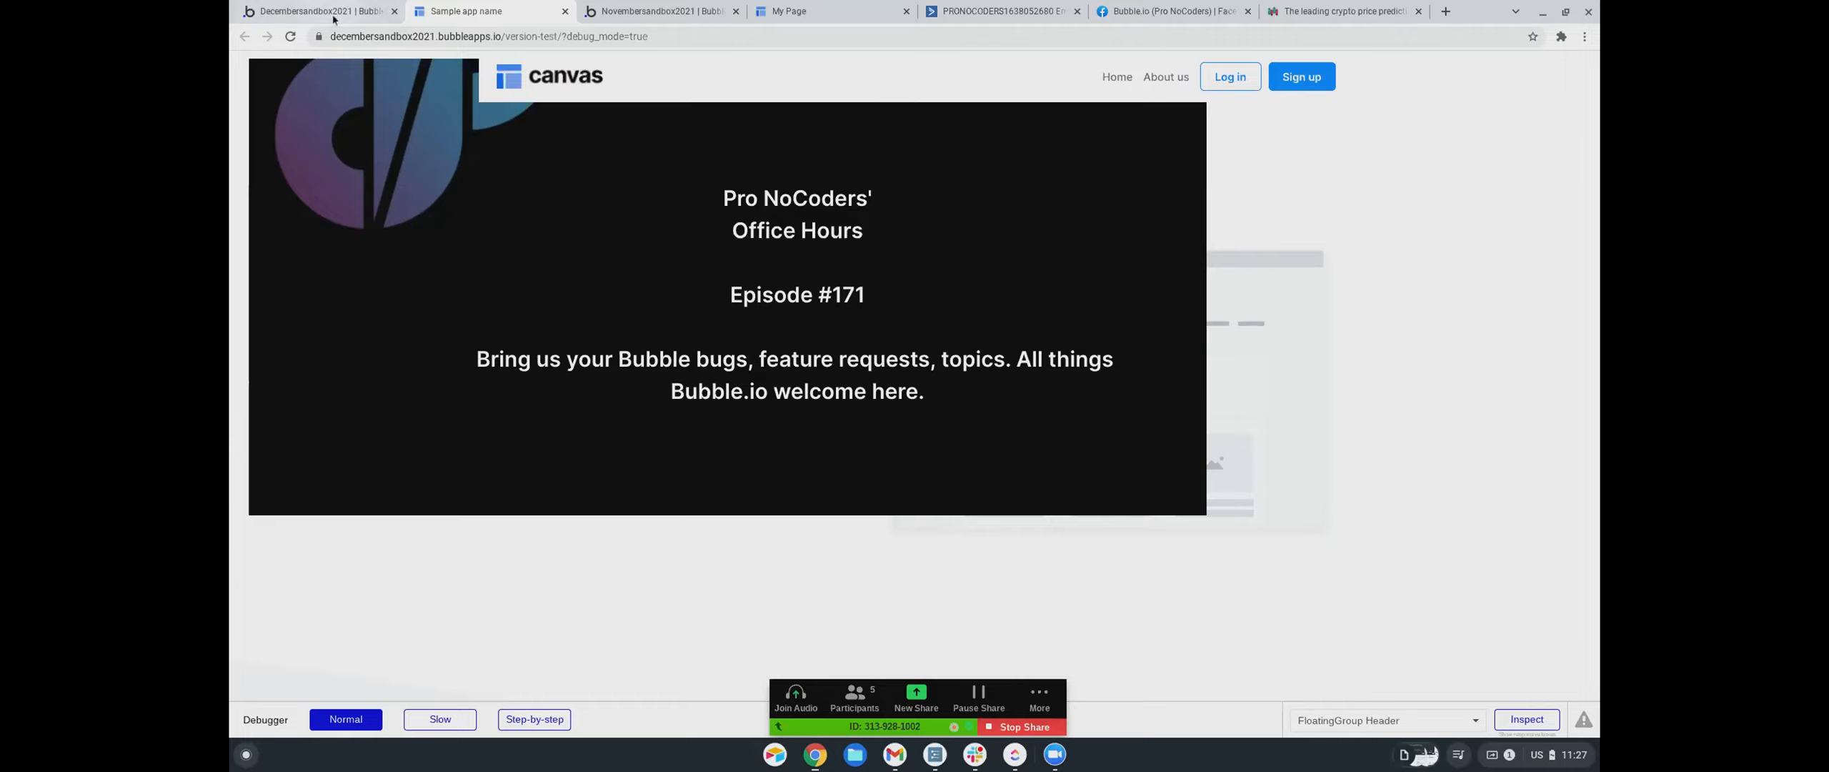
pyautogui.click(566, 12)
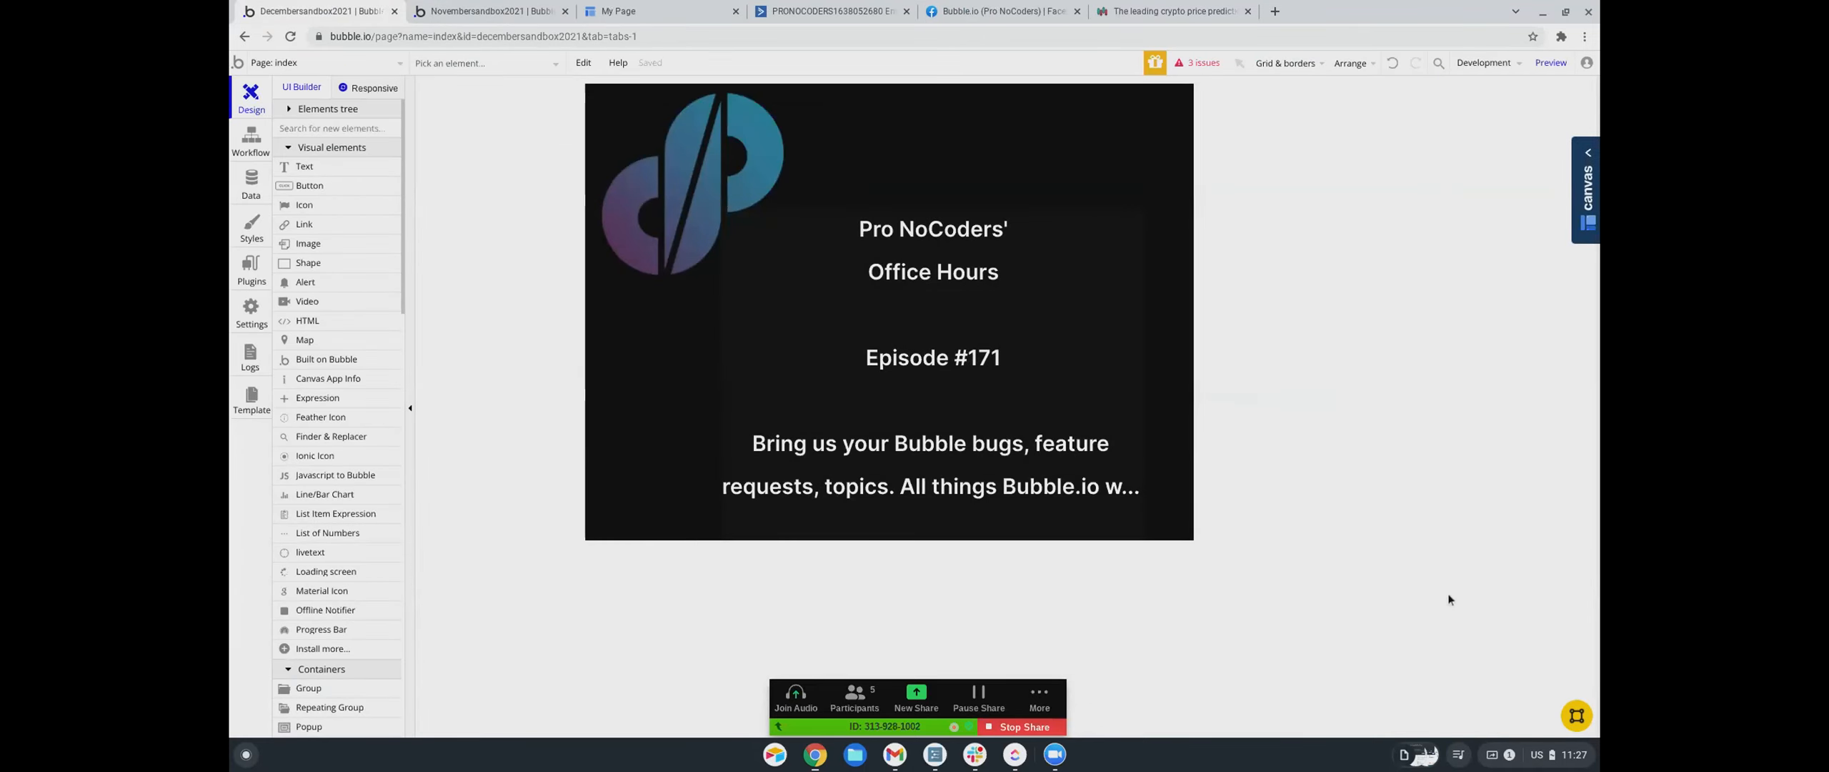
# - Set the Office Hours text's line spacing back to 1.5
pyautogui.doubleClick(973, 427)
pyautogui.scroll(-5, 1423, 579)
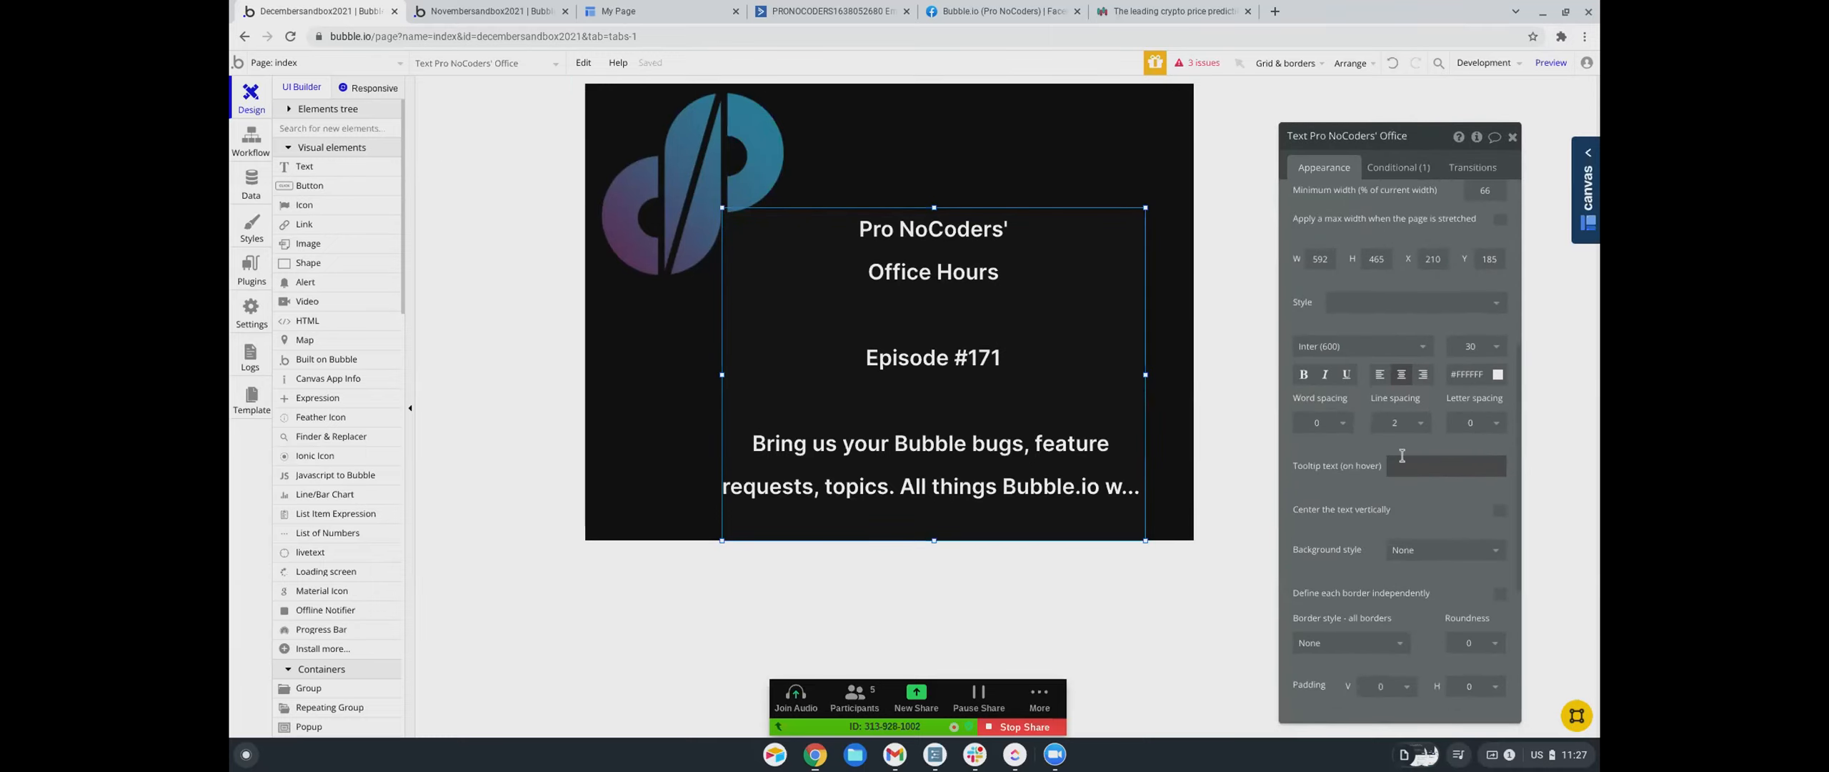
pyautogui.click(1402, 423)
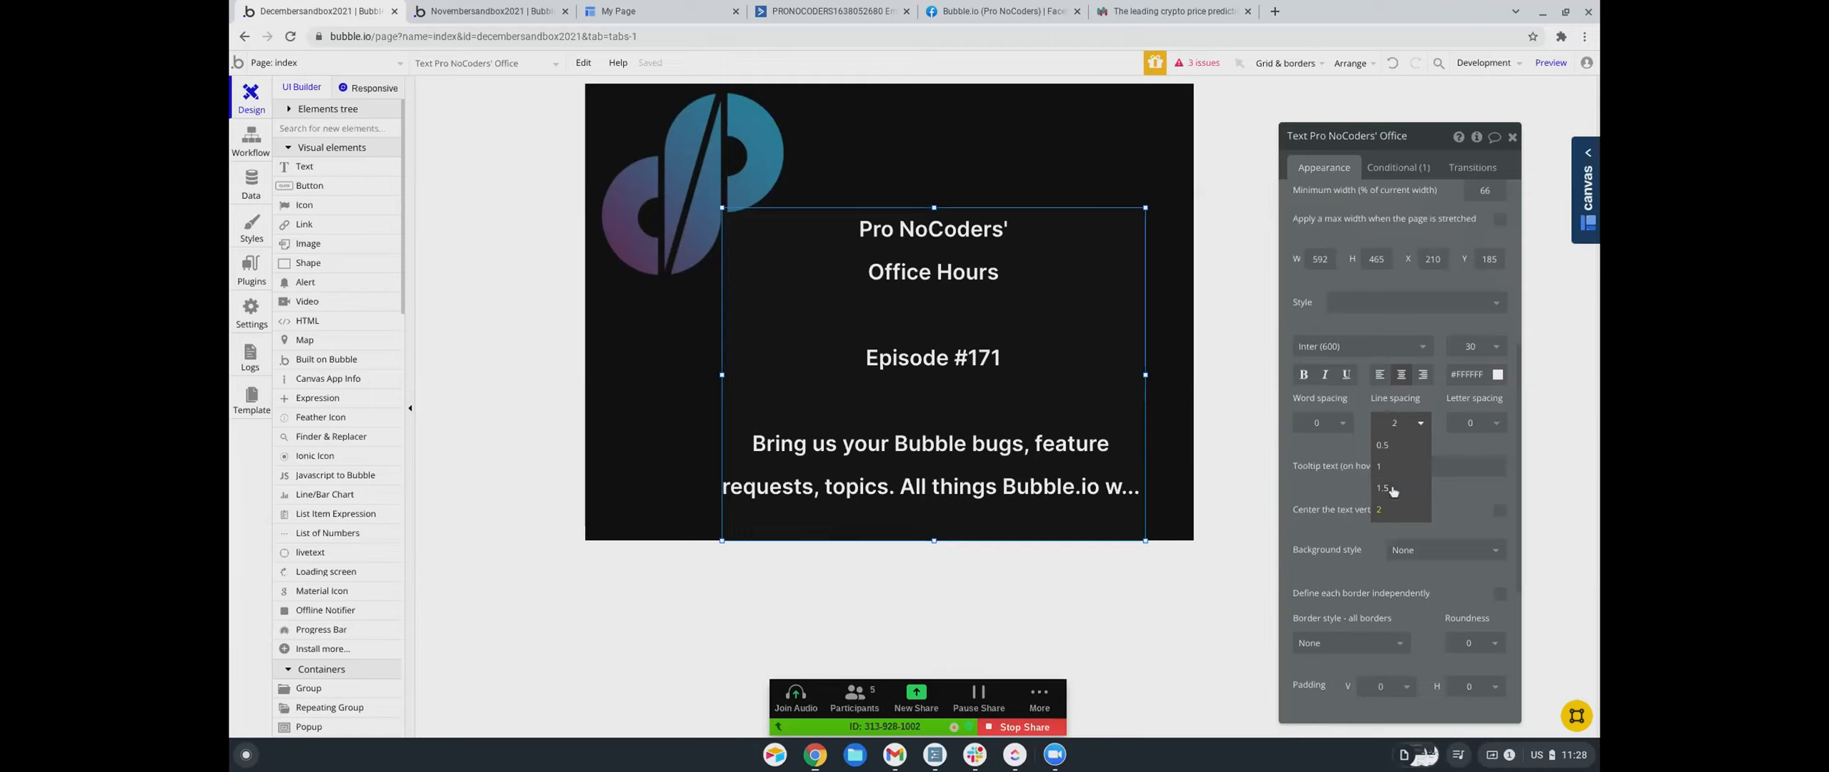
pyautogui.click(1383, 488)
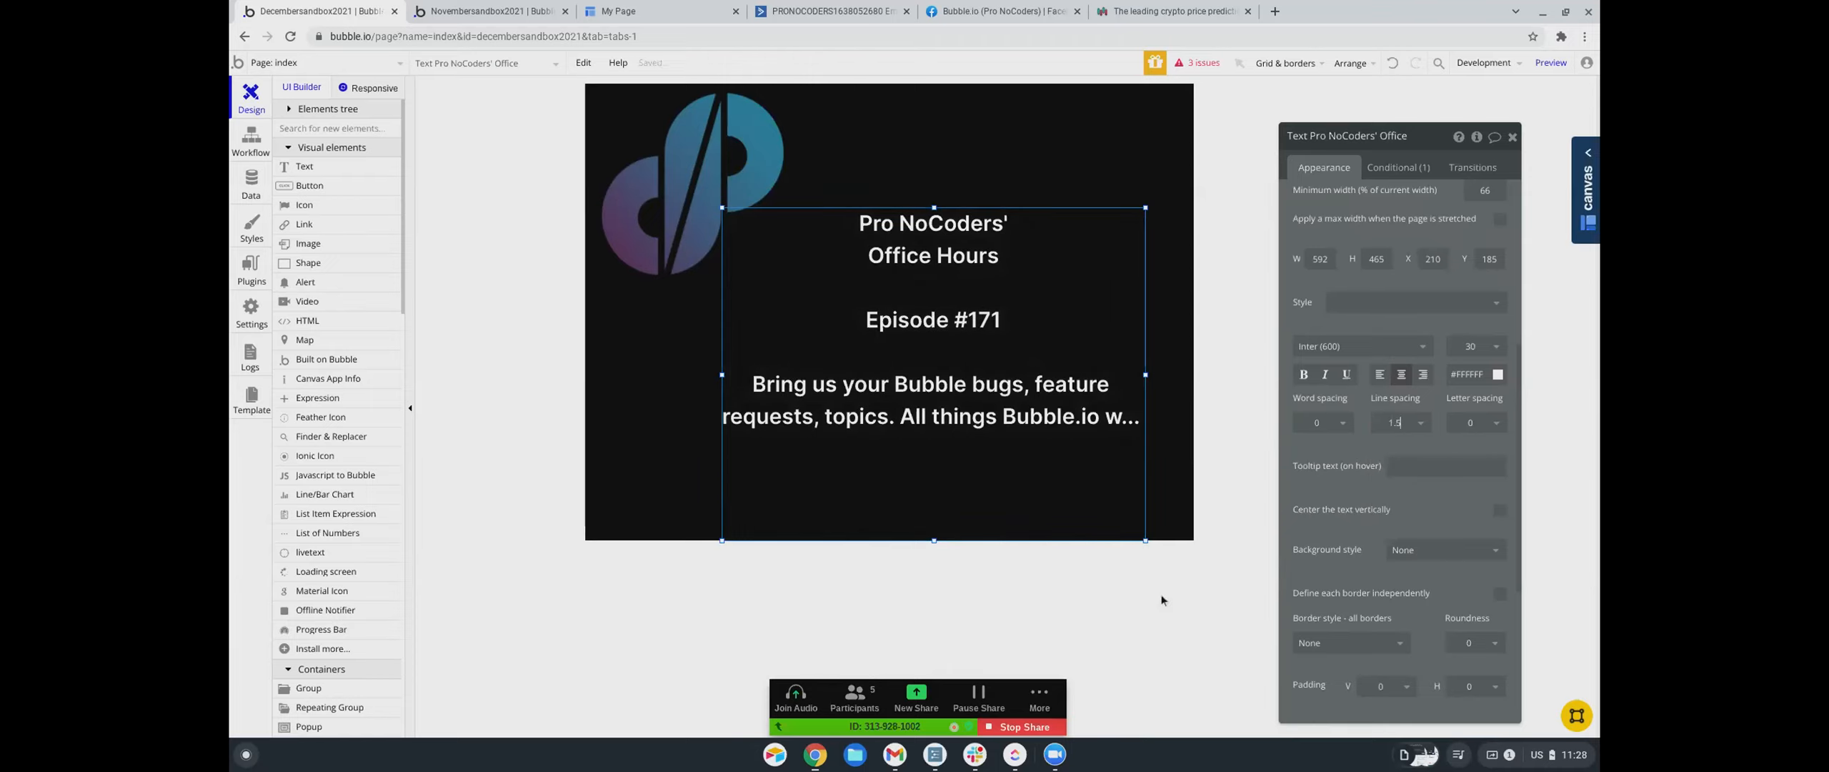
# - Try a line spacing of 1 on the Office Hours text, restore it to 1.5, and deselect the text
pyautogui.click(1106, 607)
pyautogui.click(1080, 481)
pyautogui.click(1400, 423)
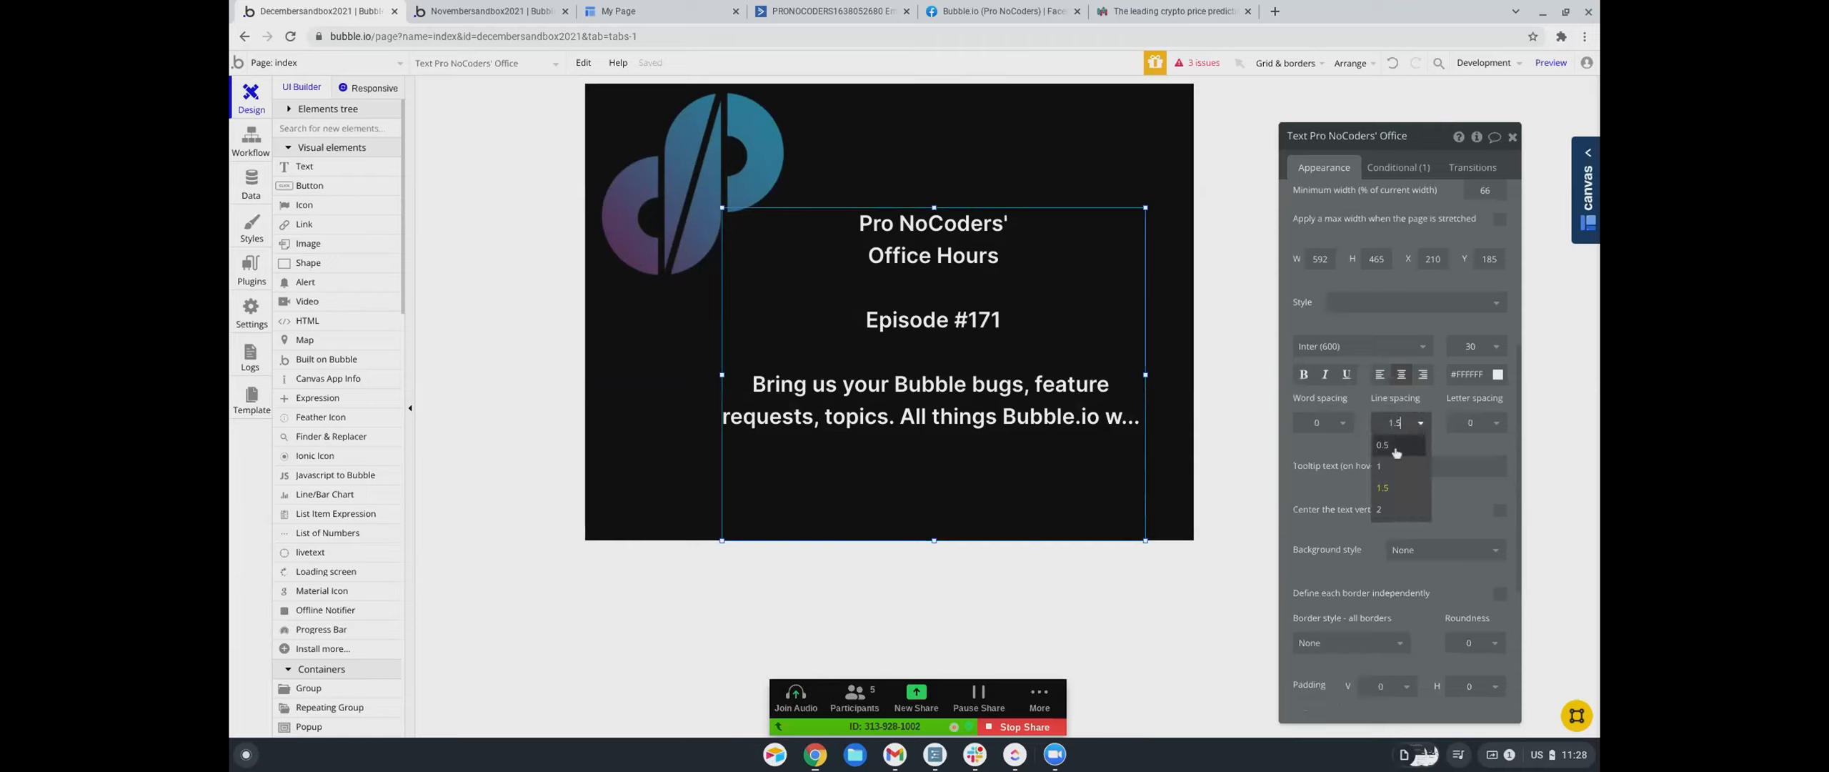
pyautogui.click(1391, 466)
pyautogui.click(1400, 423)
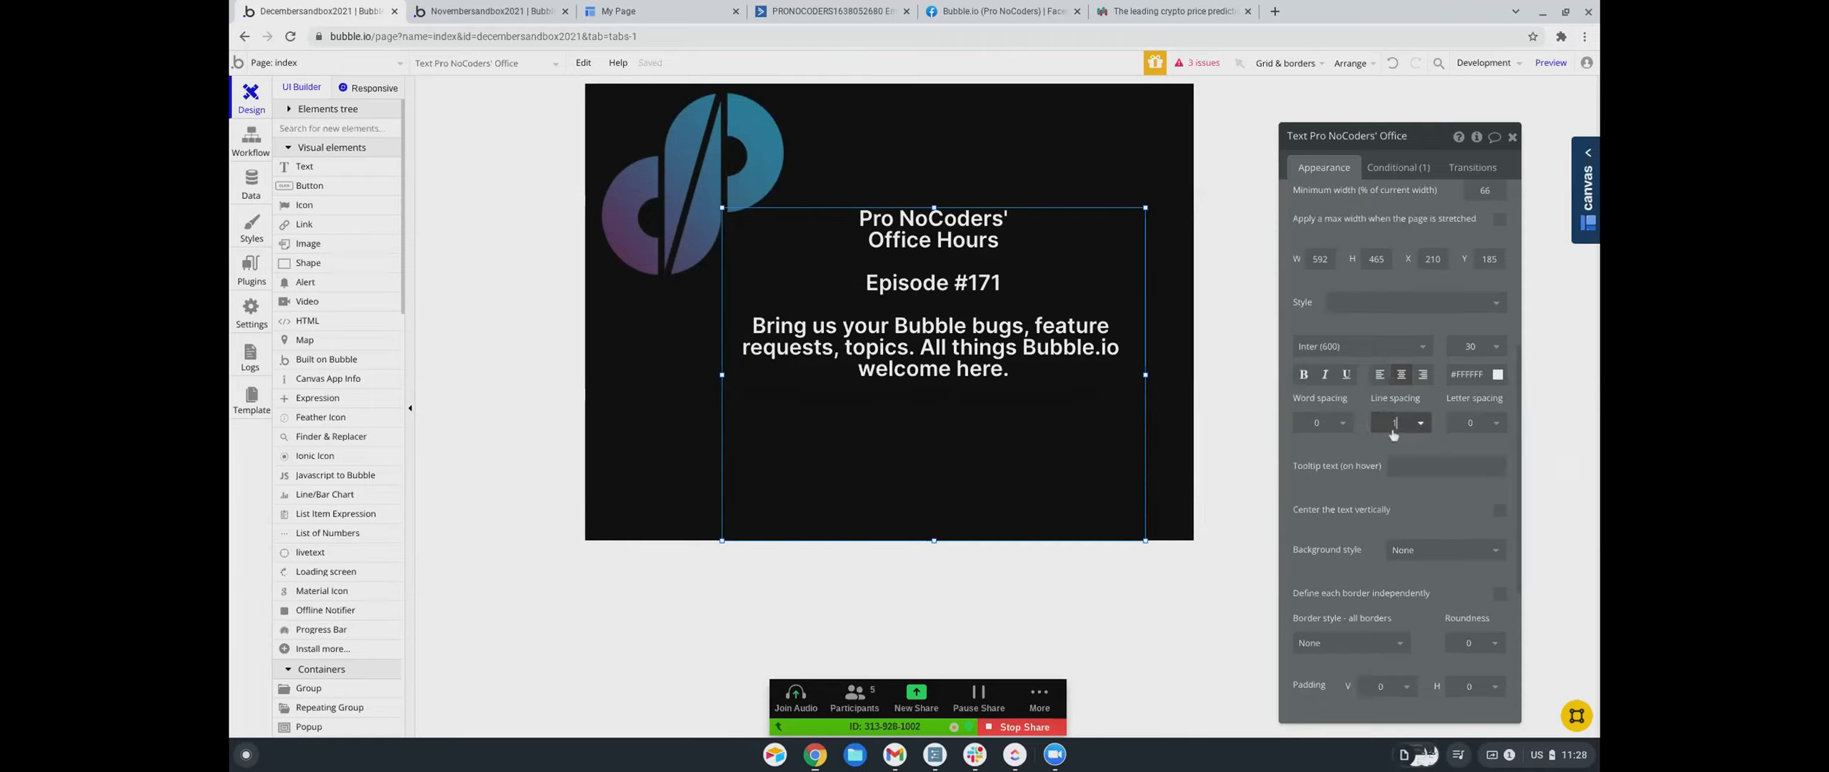
pyautogui.click(1388, 496)
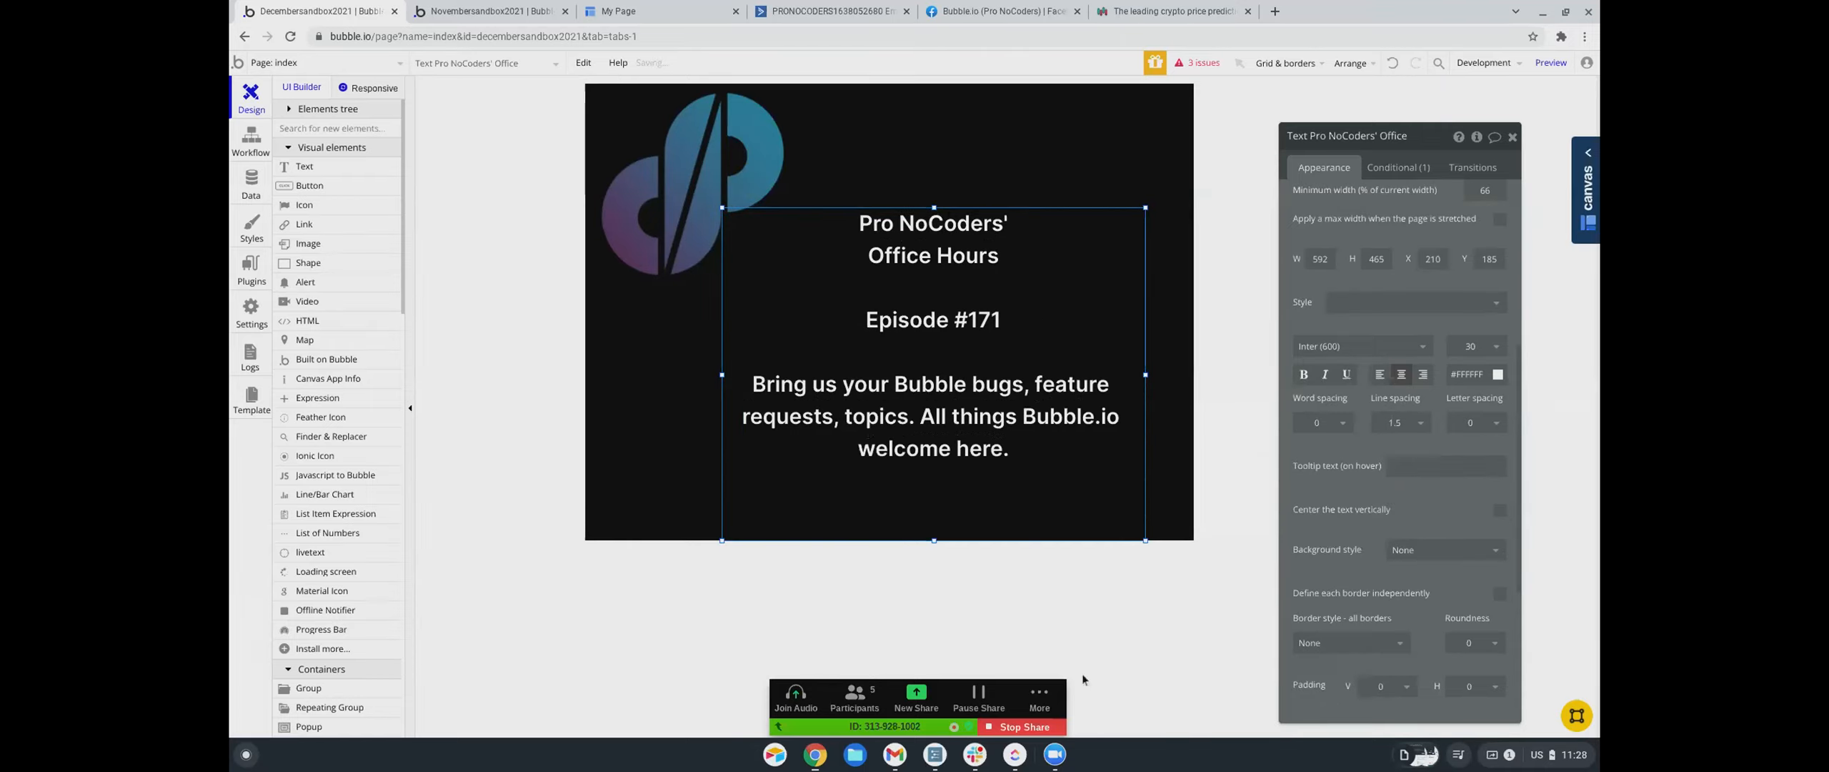
pyautogui.click(1165, 639)
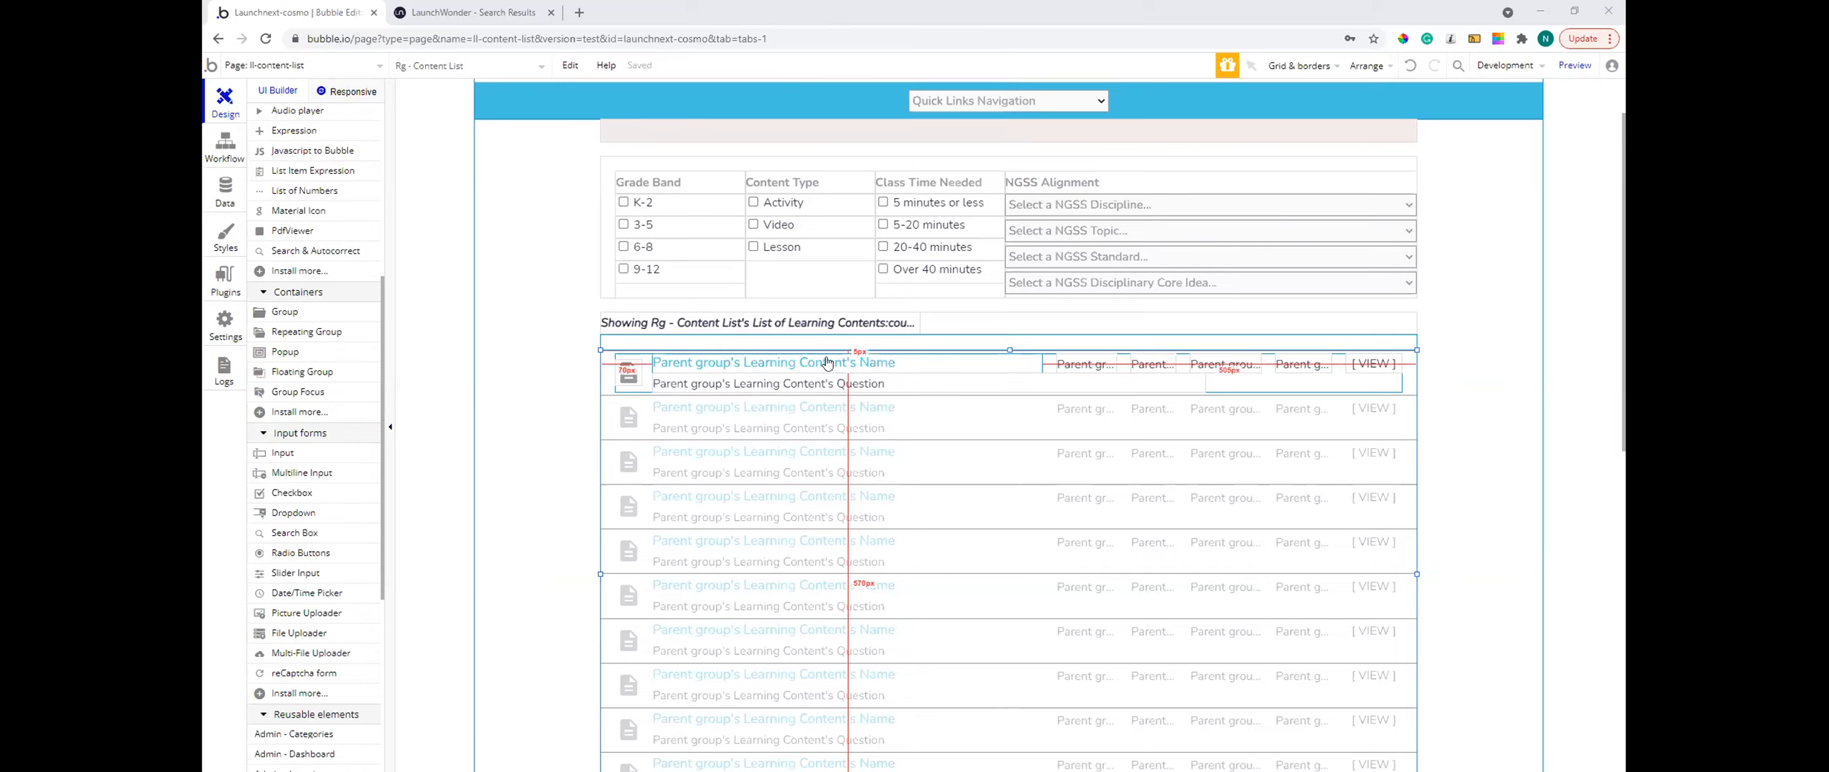
# - Examine the properties of the content list repeating group, the filter headings, and the NGSS Disciplinary Core Idea dropdown
pyautogui.doubleClick(989, 430)
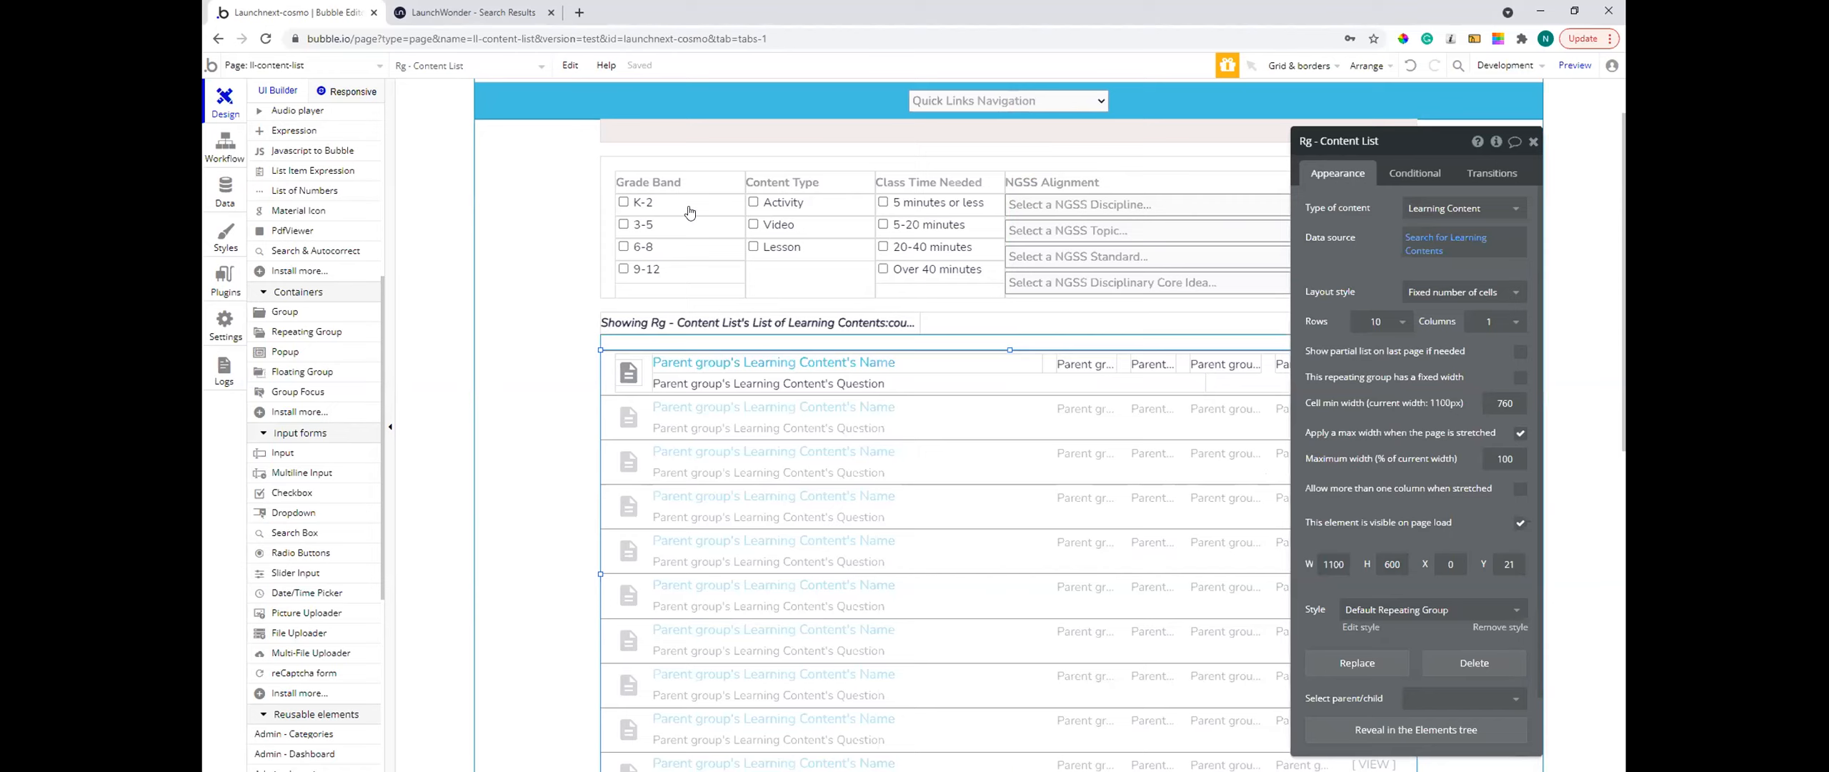
pyautogui.click(637, 184)
pyautogui.click(771, 180)
pyautogui.click(1050, 183)
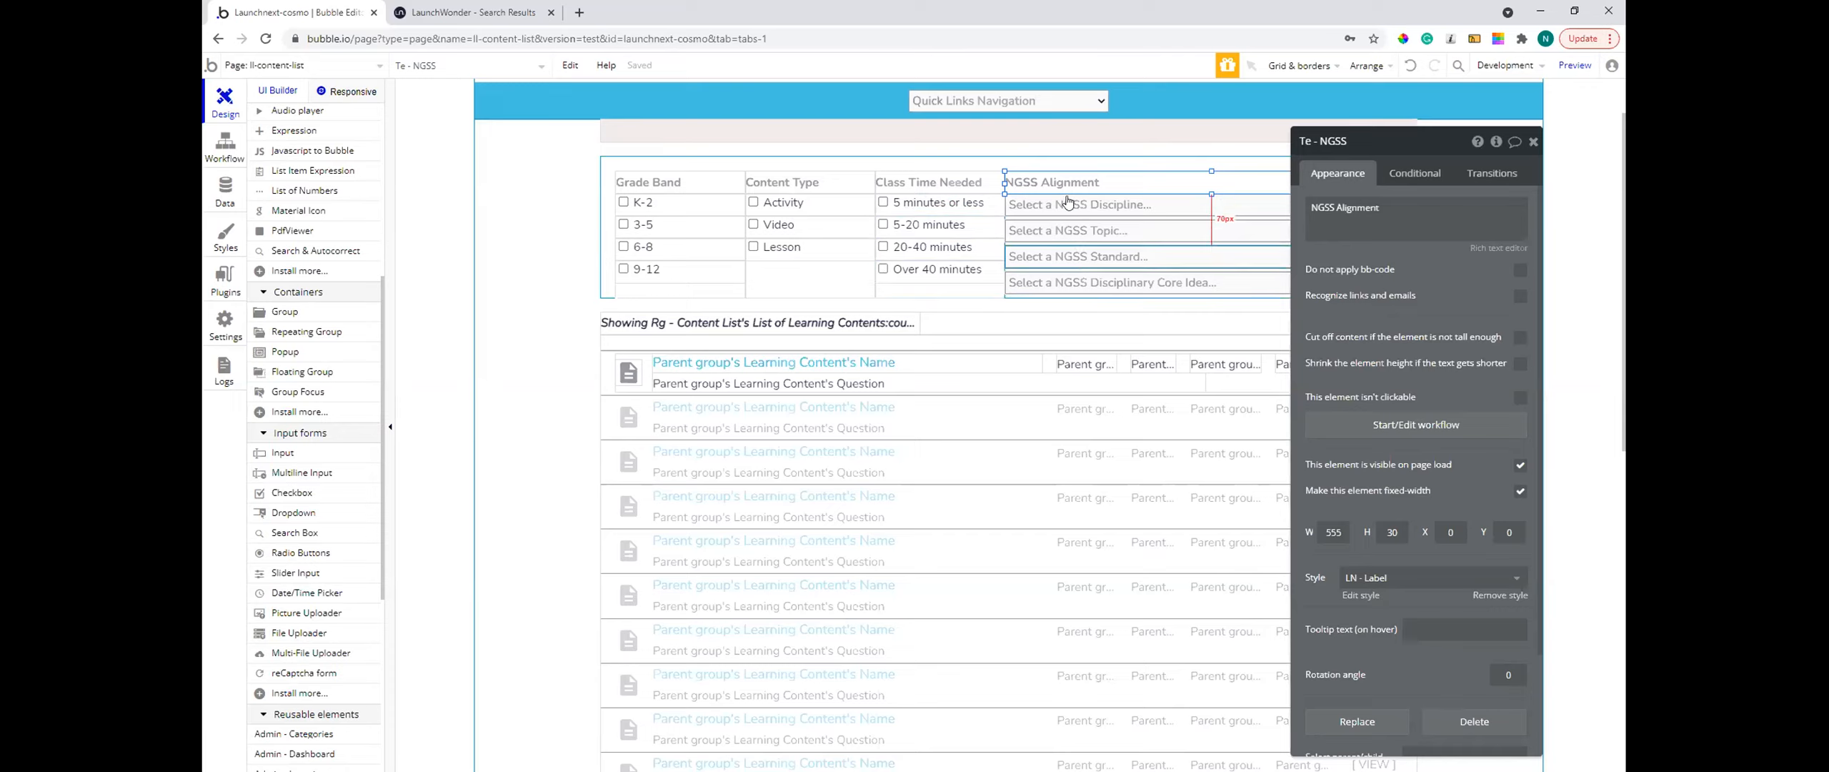
pyautogui.click(1093, 282)
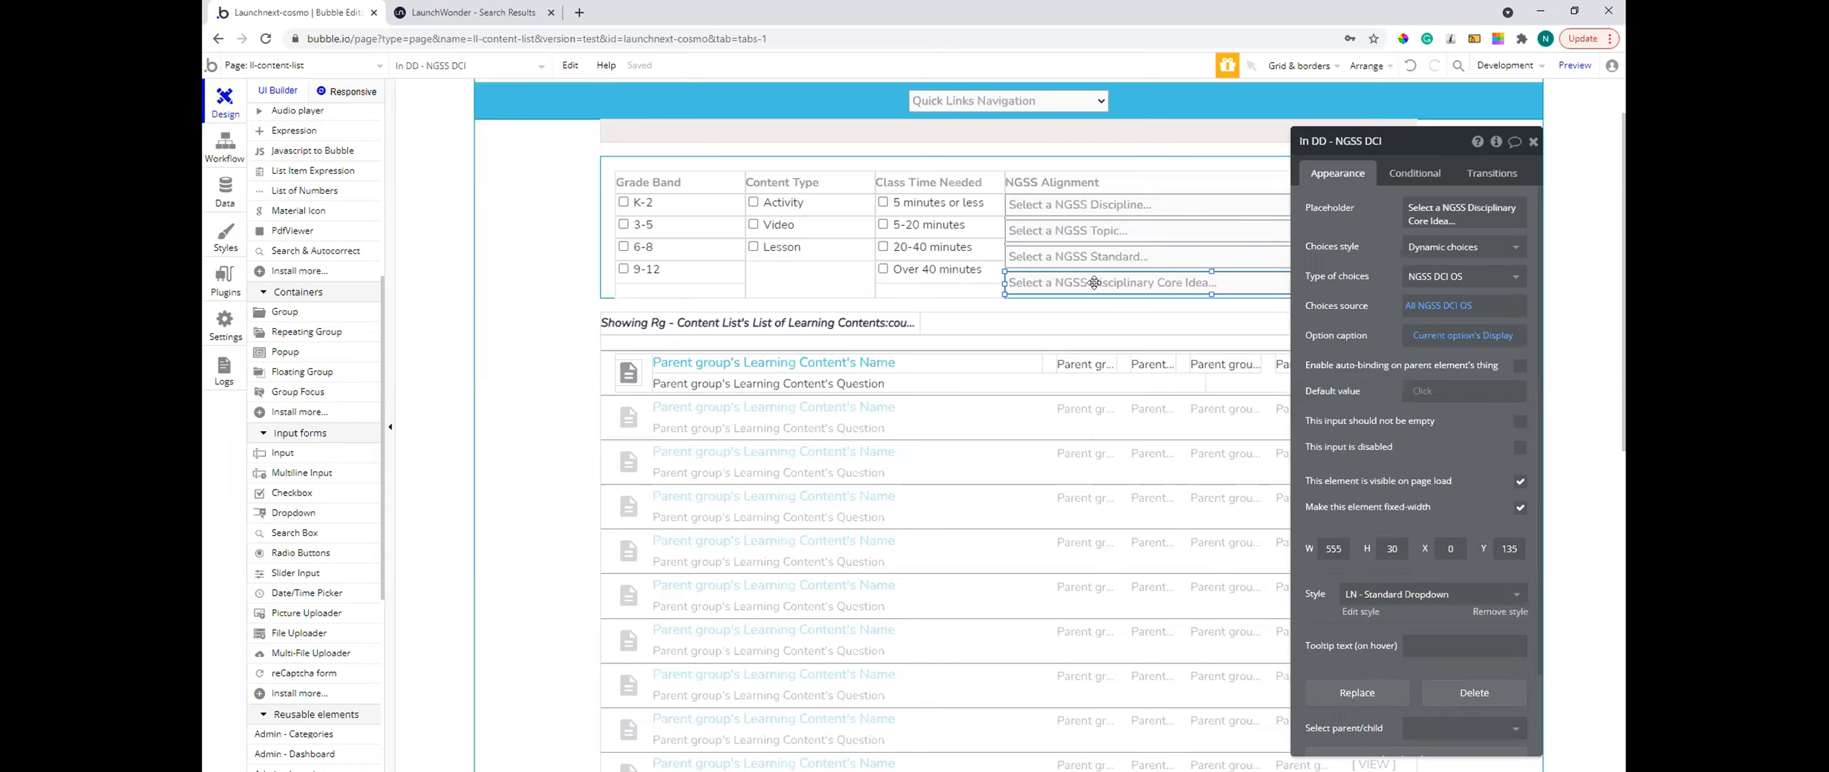
# - Remove the Content Type constraint from the content list repeating group's search for Learning Contents and close the search settings
pyautogui.click(1098, 455)
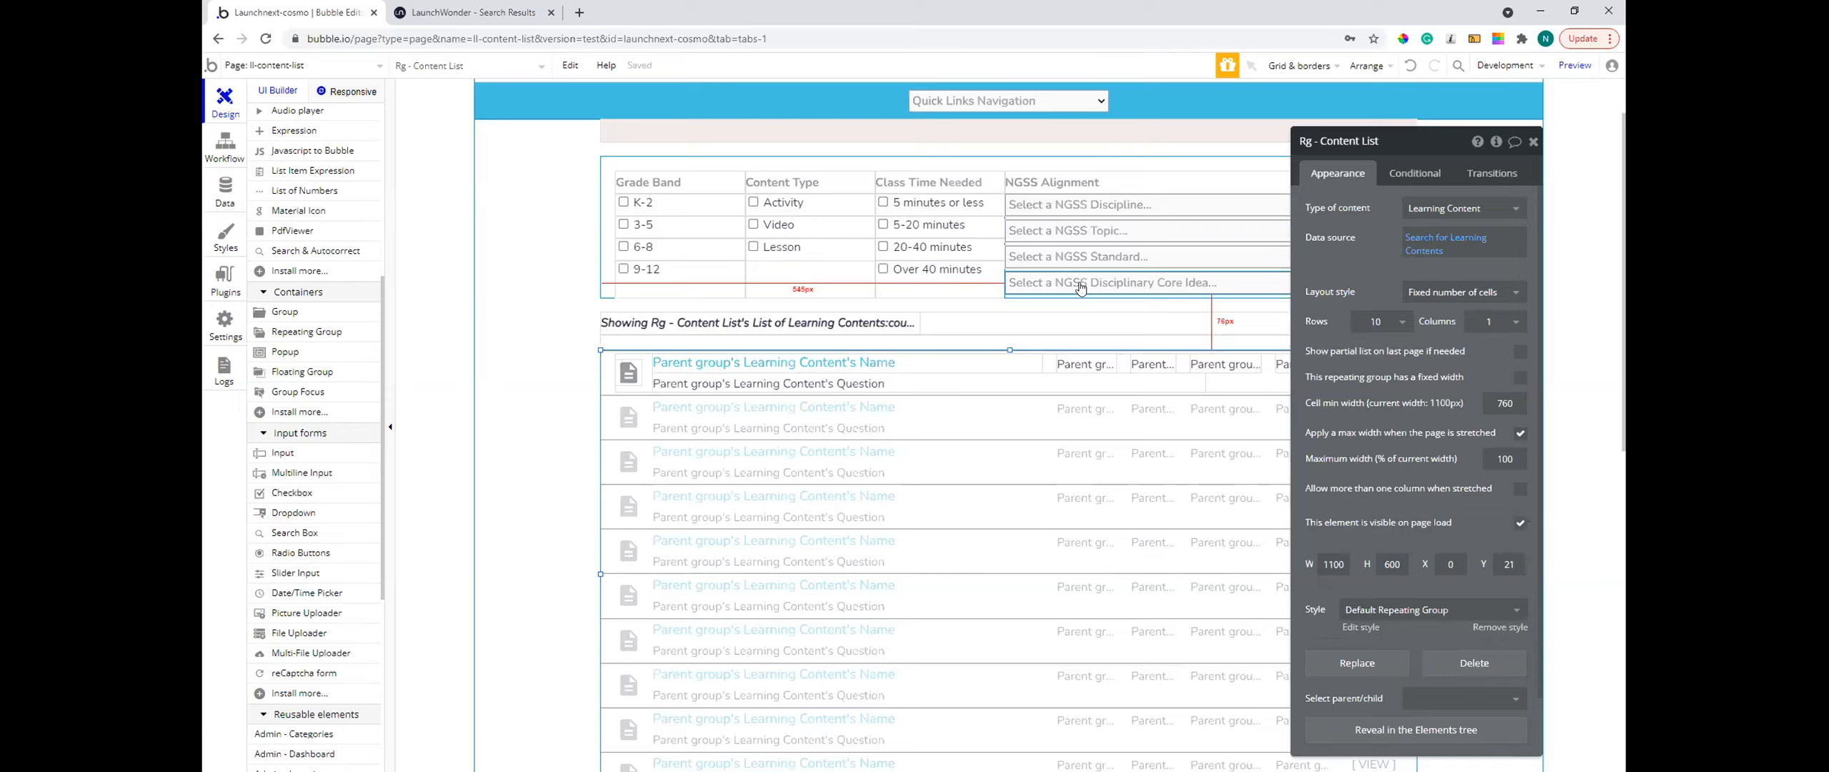
pyautogui.click(1427, 244)
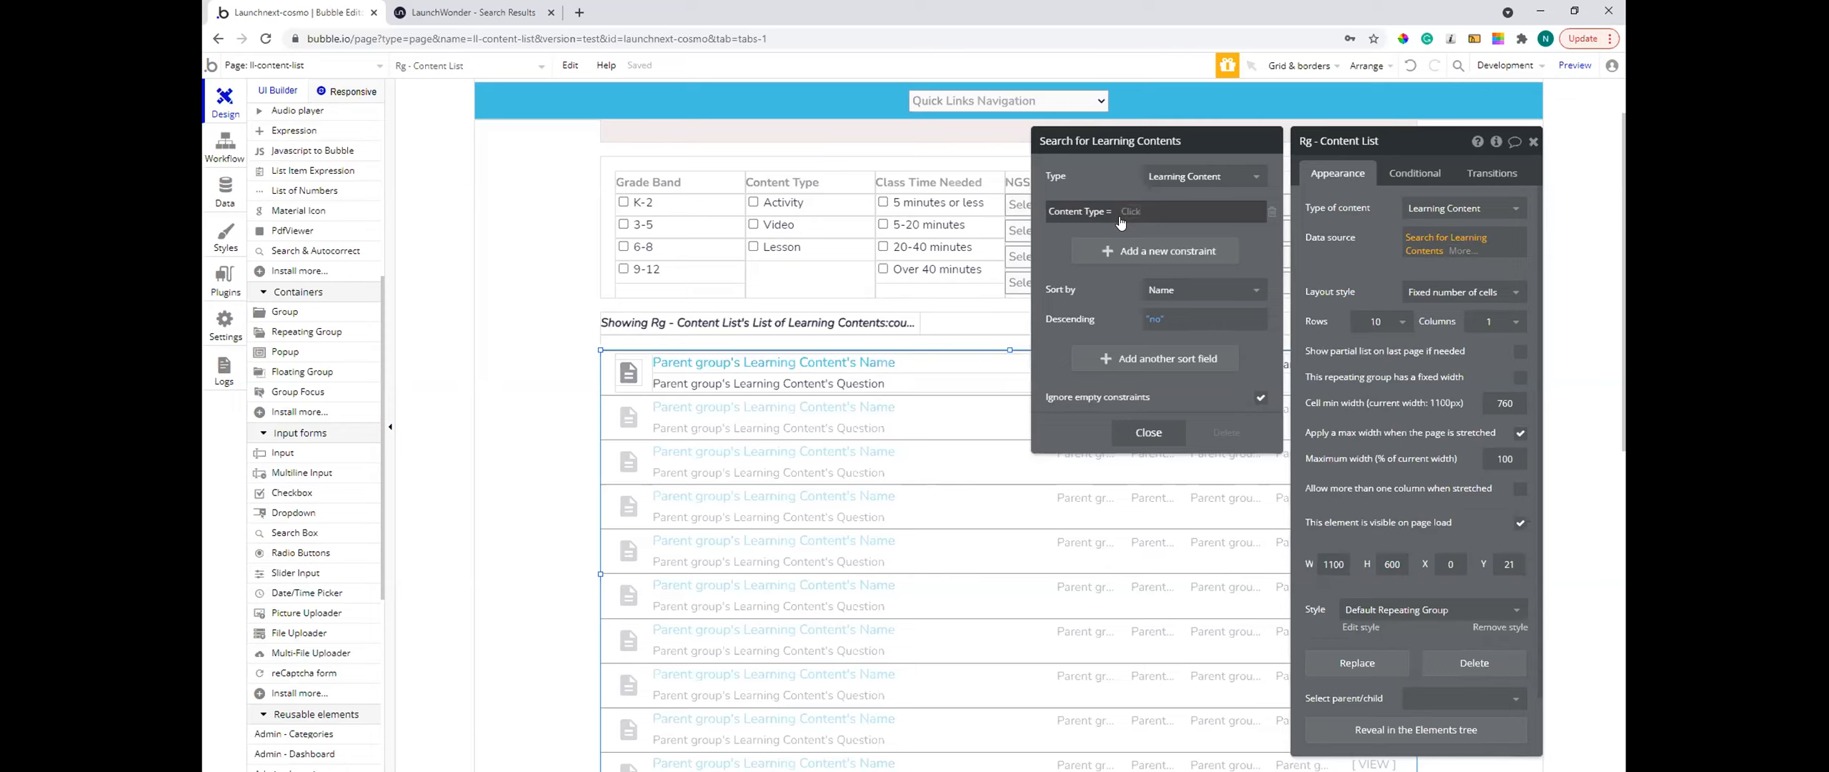
pyautogui.click(1272, 211)
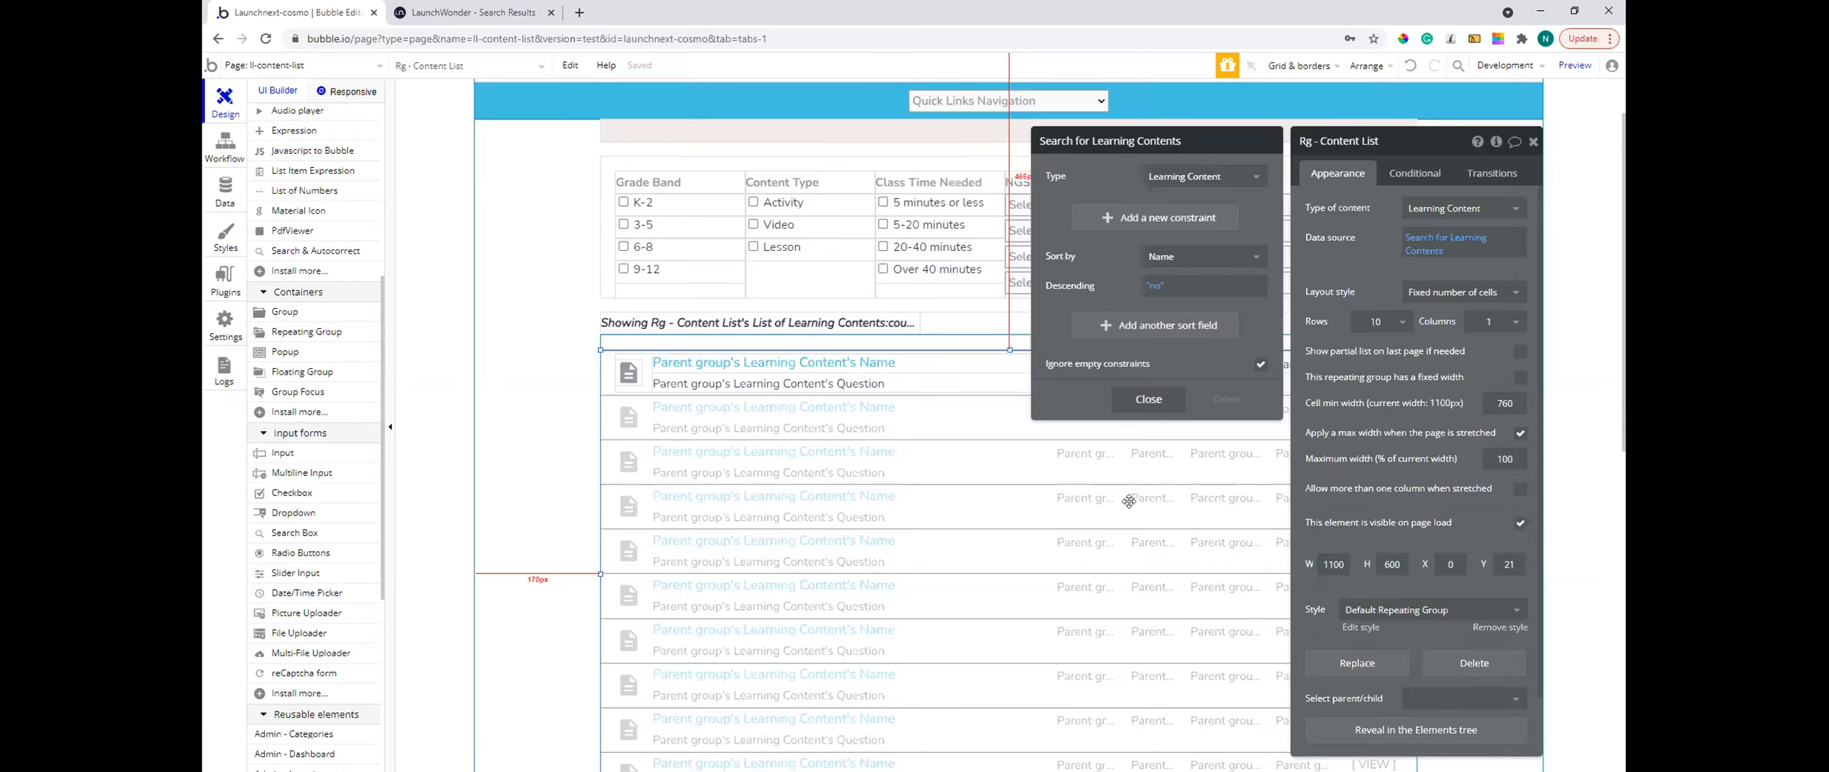
pyautogui.click(941, 477)
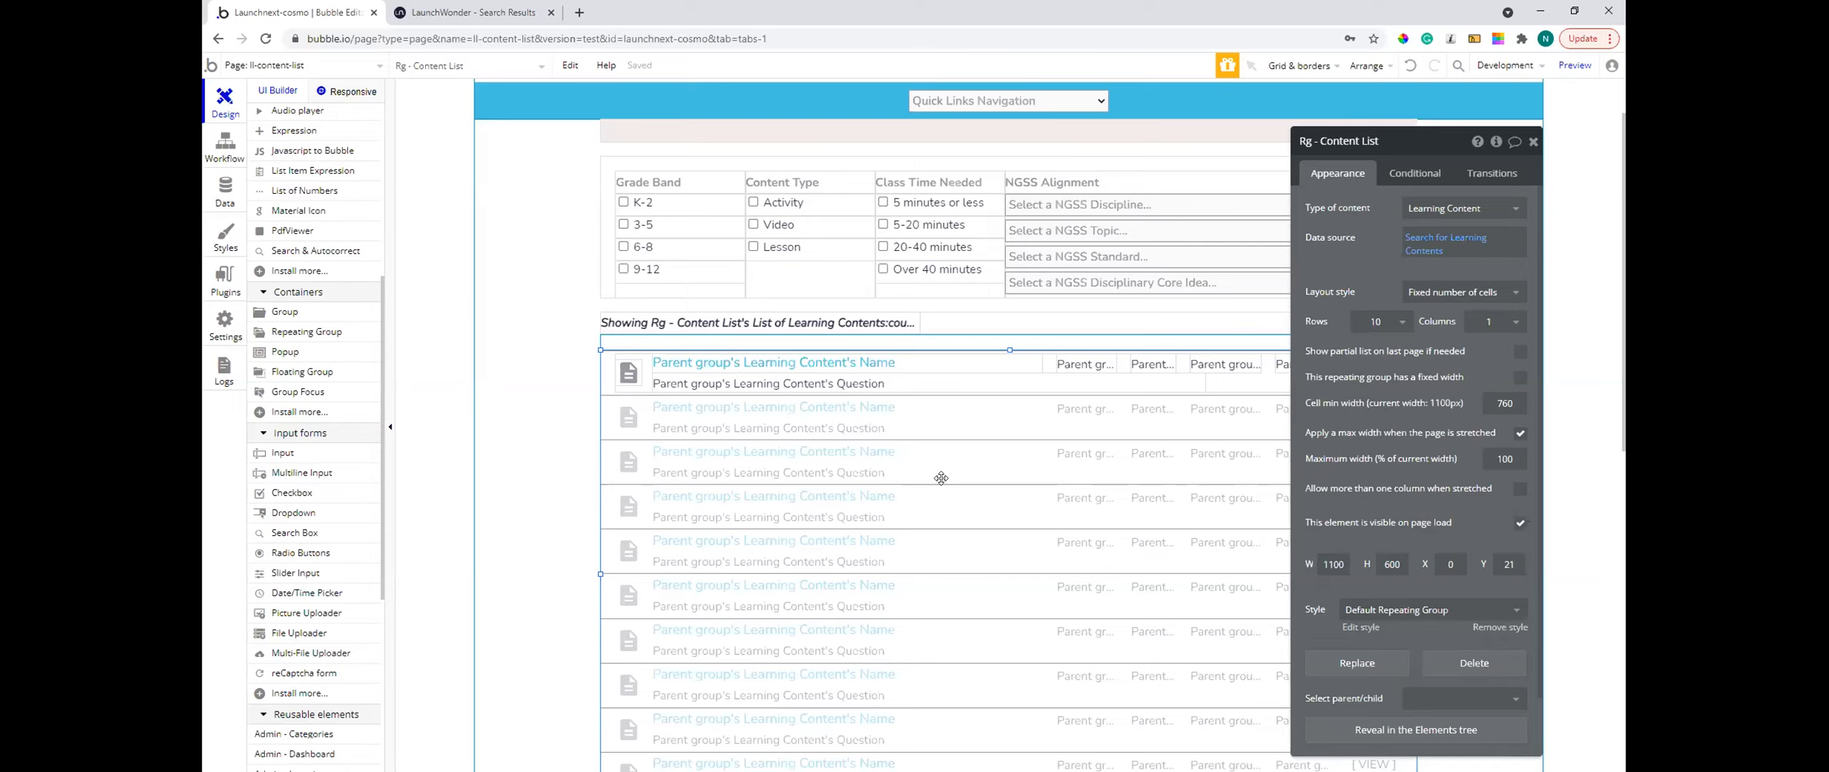
# - Place a Material Icon in the empty area beside the Grade Band filter
pyautogui.click(619, 198)
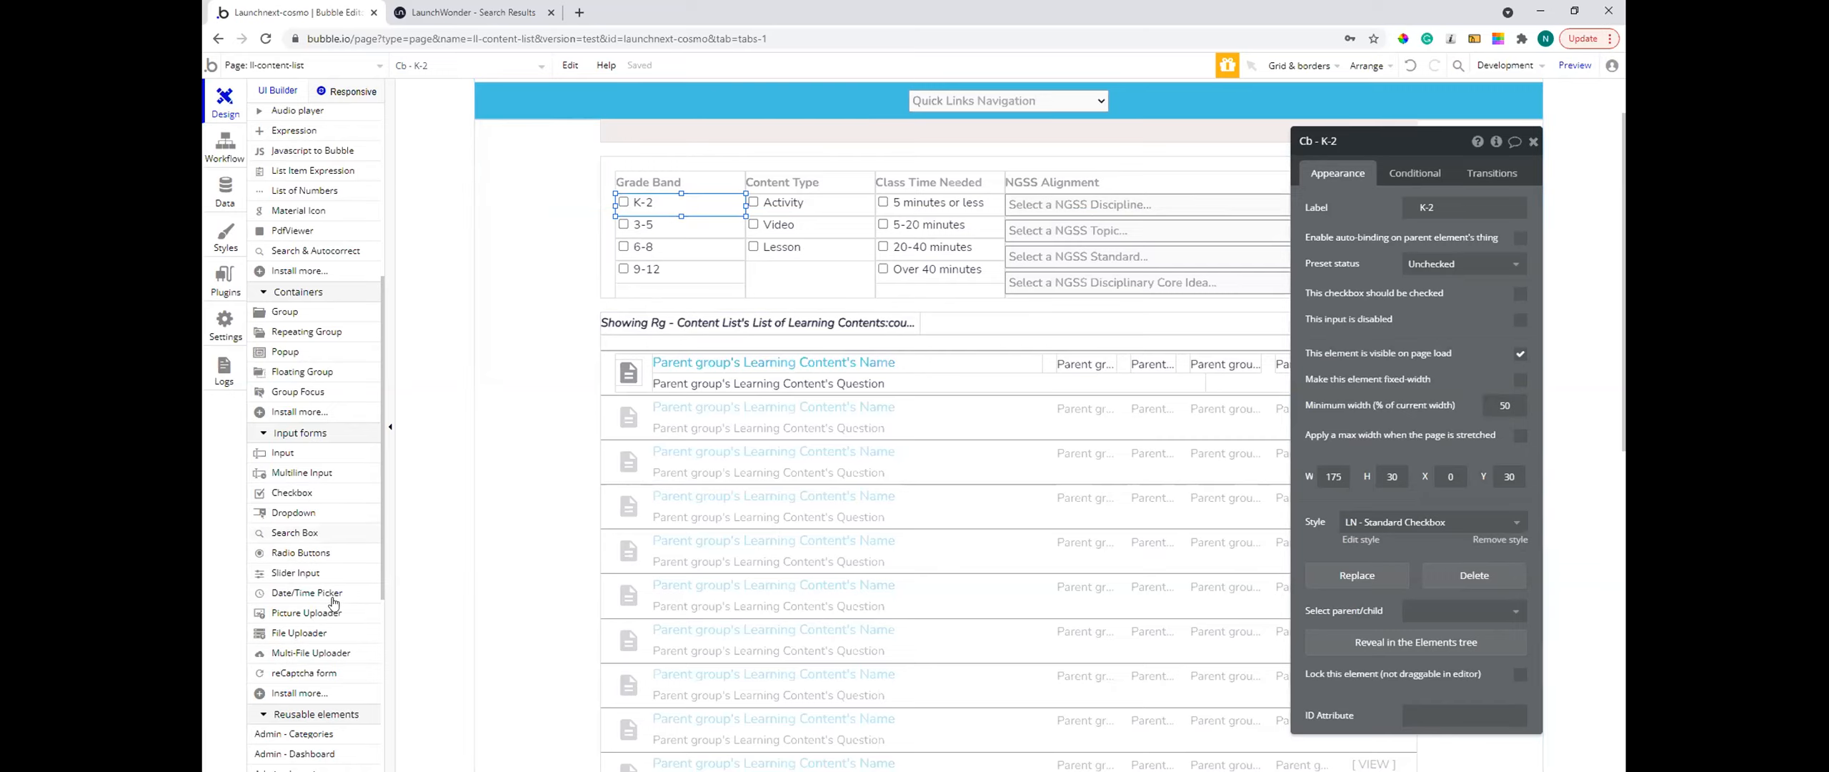
pyautogui.moveTo(312, 547)
pyautogui.scroll(2, 351, 617)
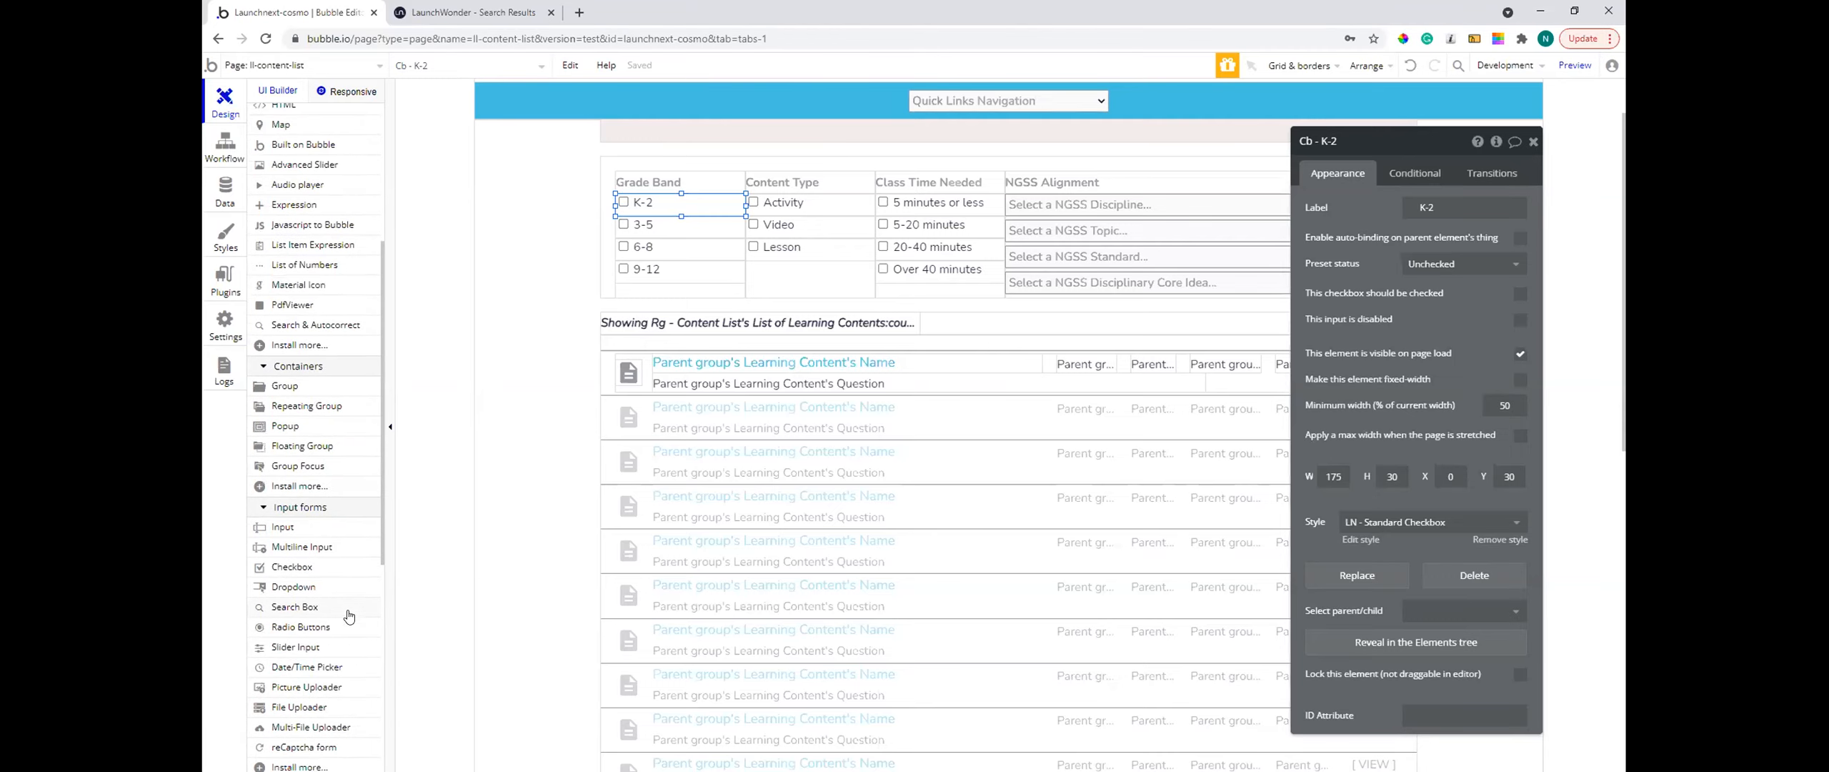
pyautogui.scroll(4, 343, 436)
pyautogui.click(294, 432)
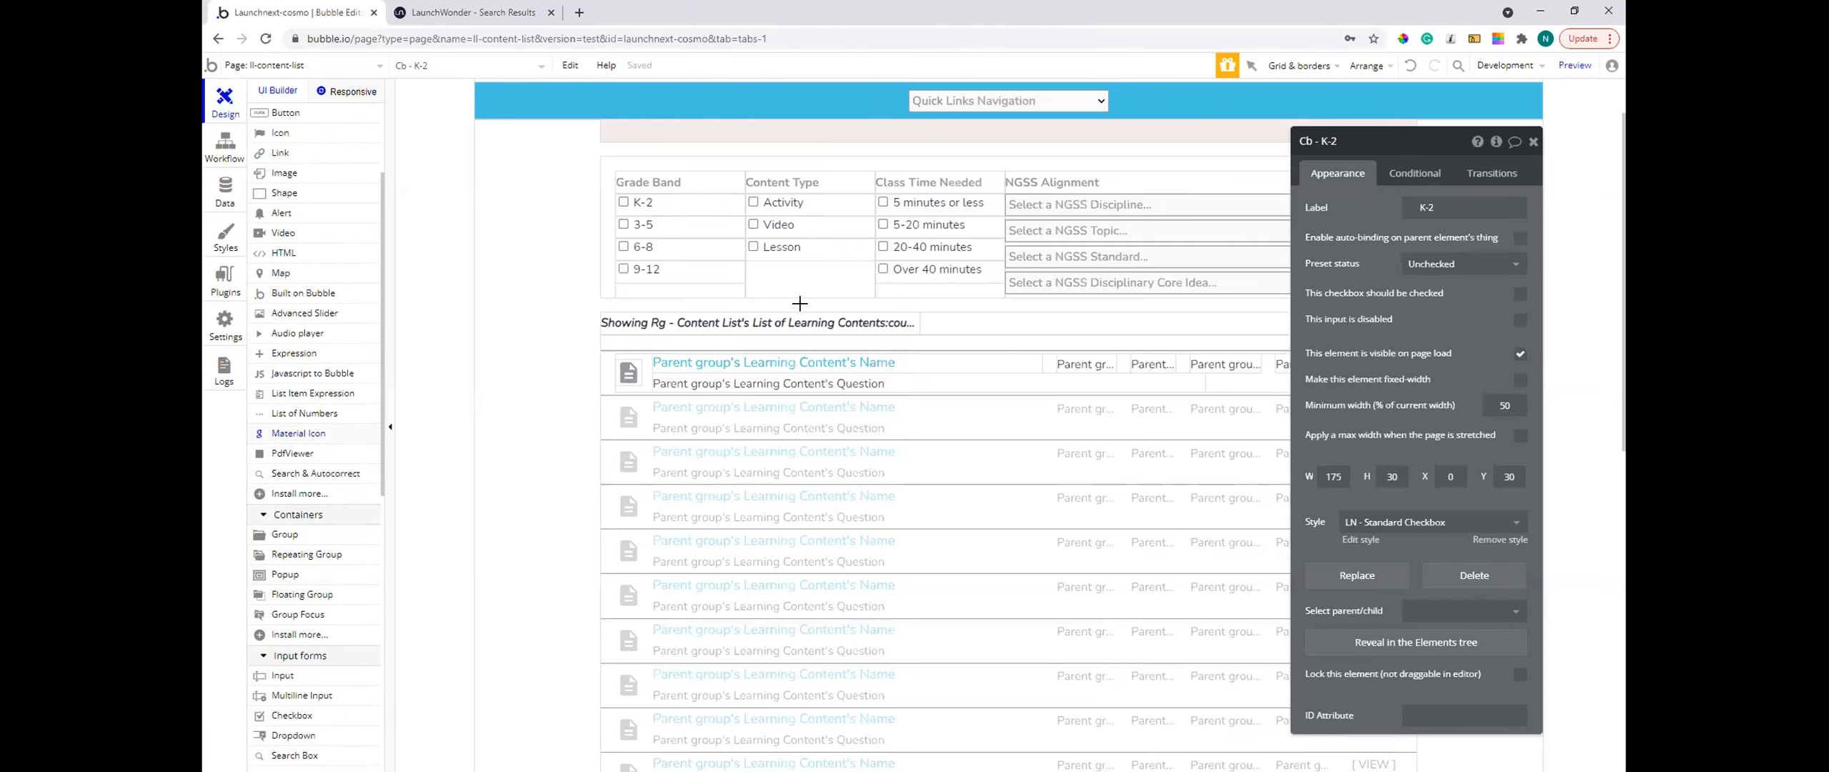
pyautogui.click(532, 274)
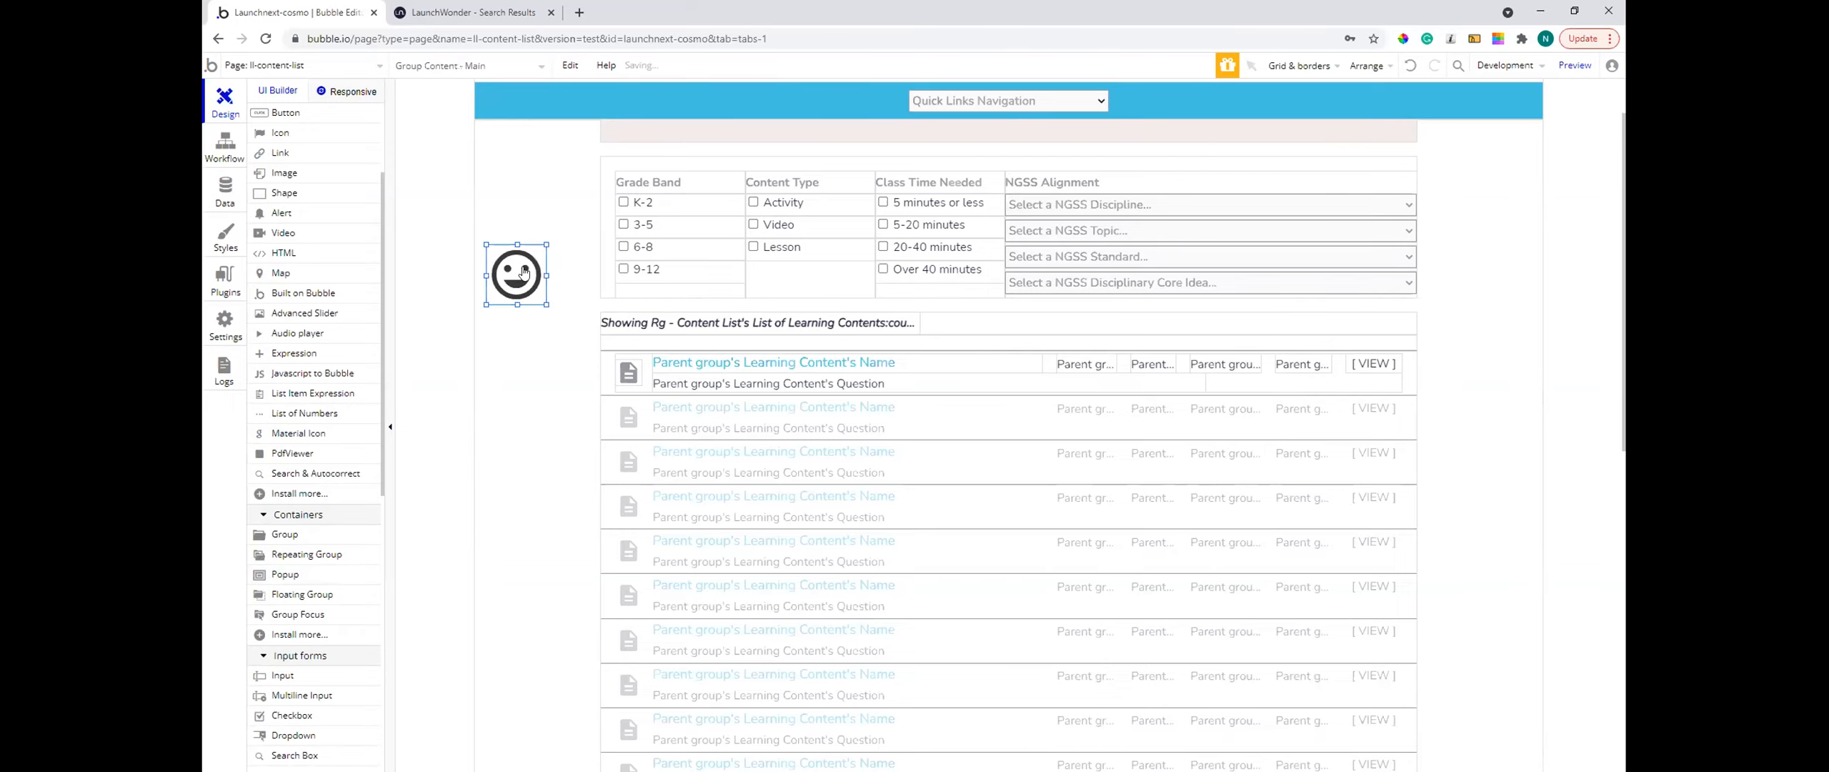
# - Try to choose a different symbol for the material icon by searching the icon choices for "check"
pyautogui.doubleClick(512, 269)
pyautogui.click(1431, 207)
pyautogui.write('check')
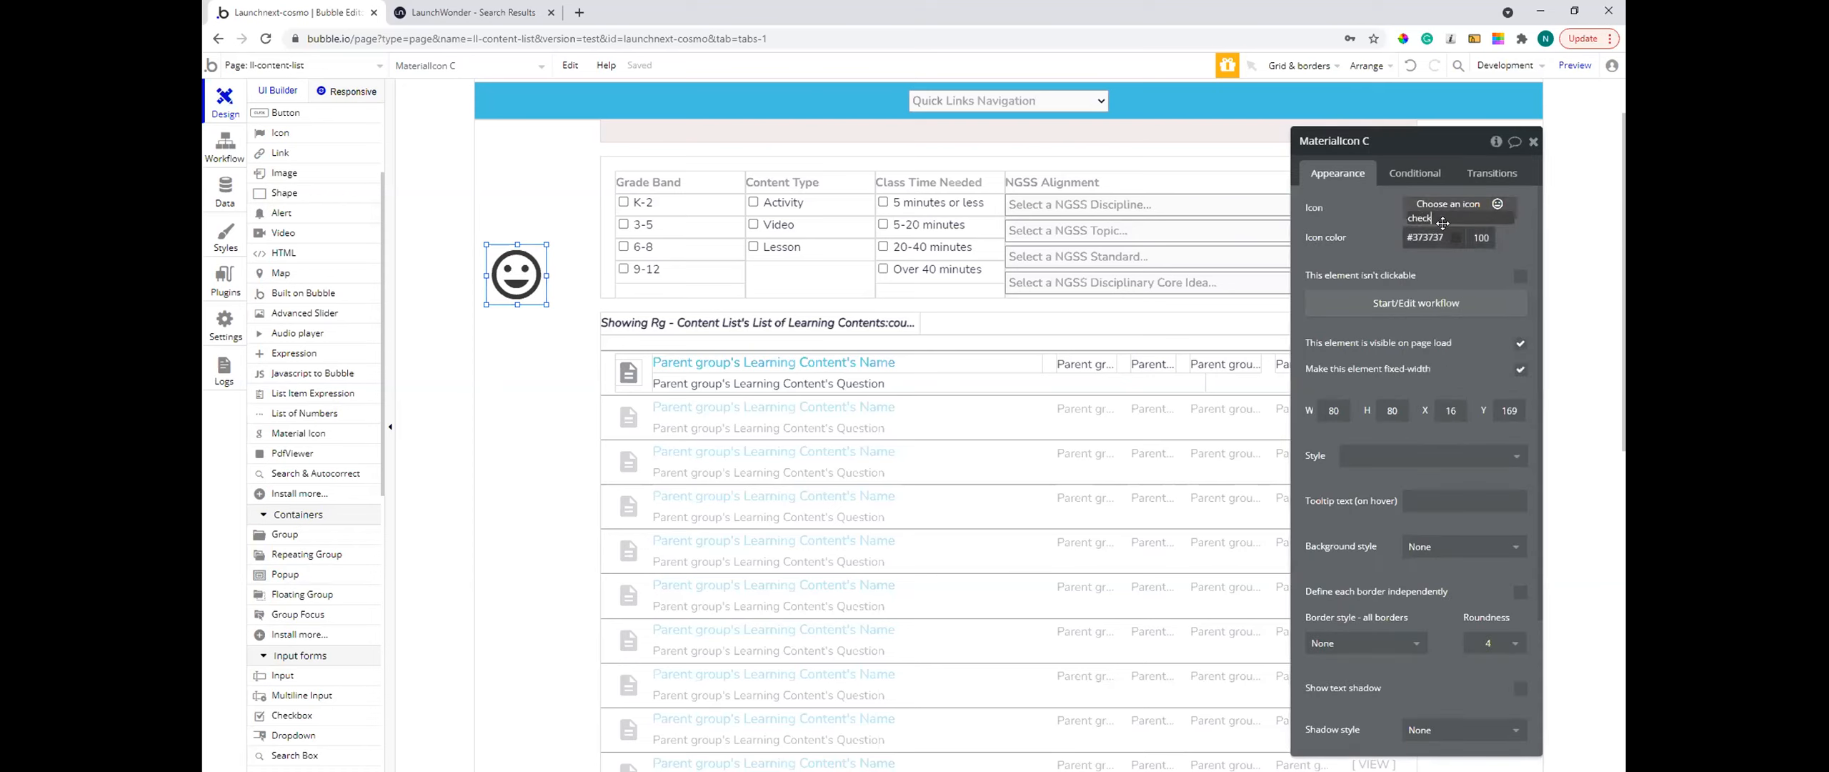
pyautogui.click(1419, 214)
pyautogui.click(1424, 209)
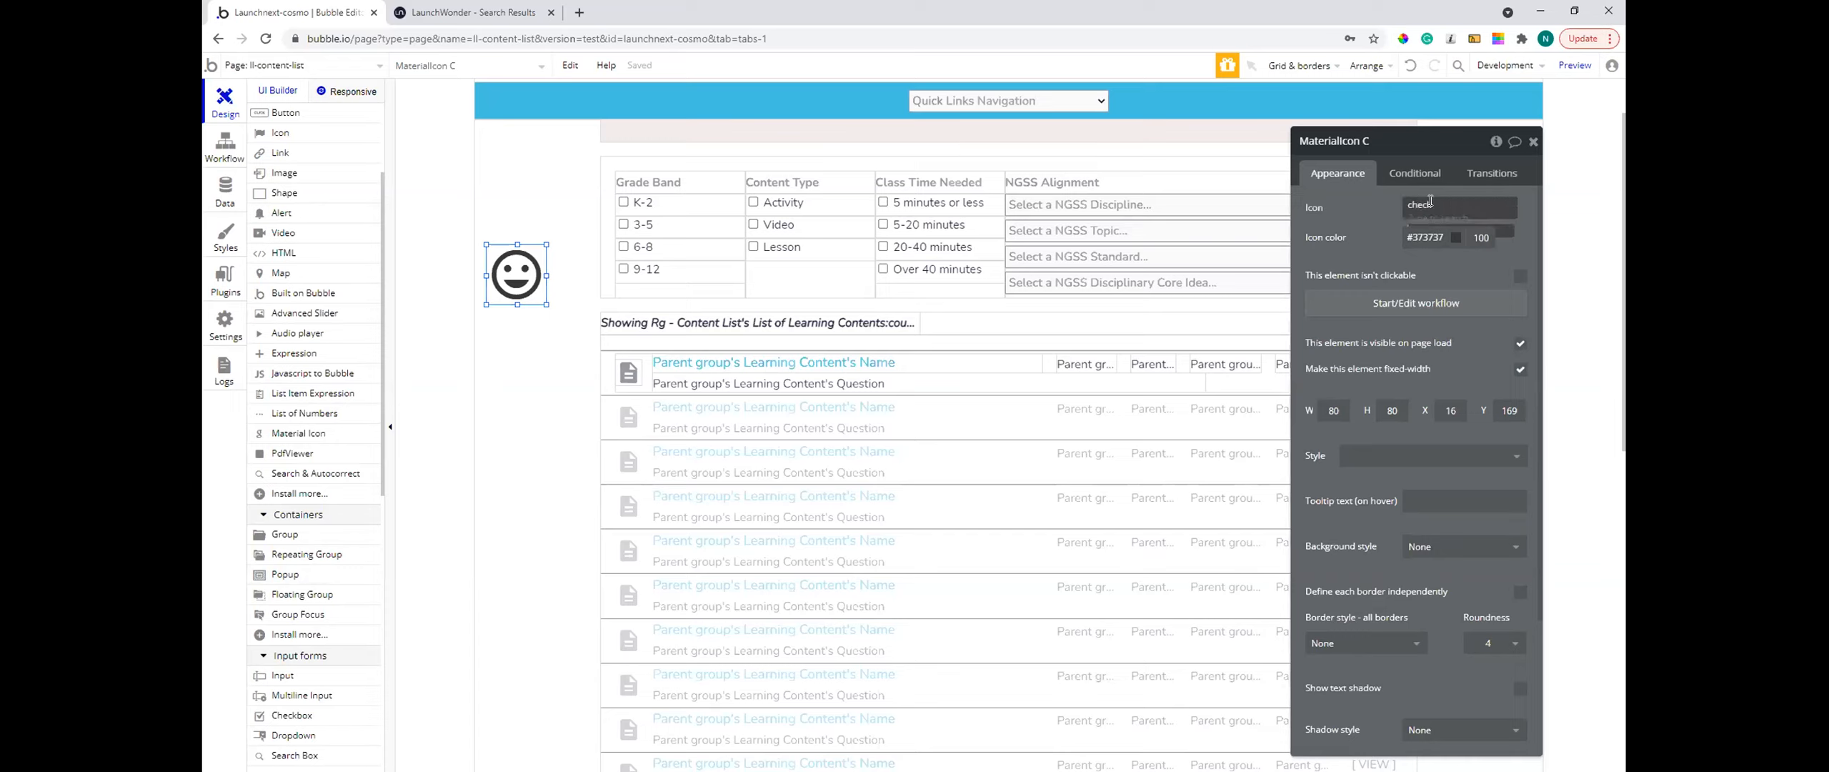
pyautogui.click(1431, 205)
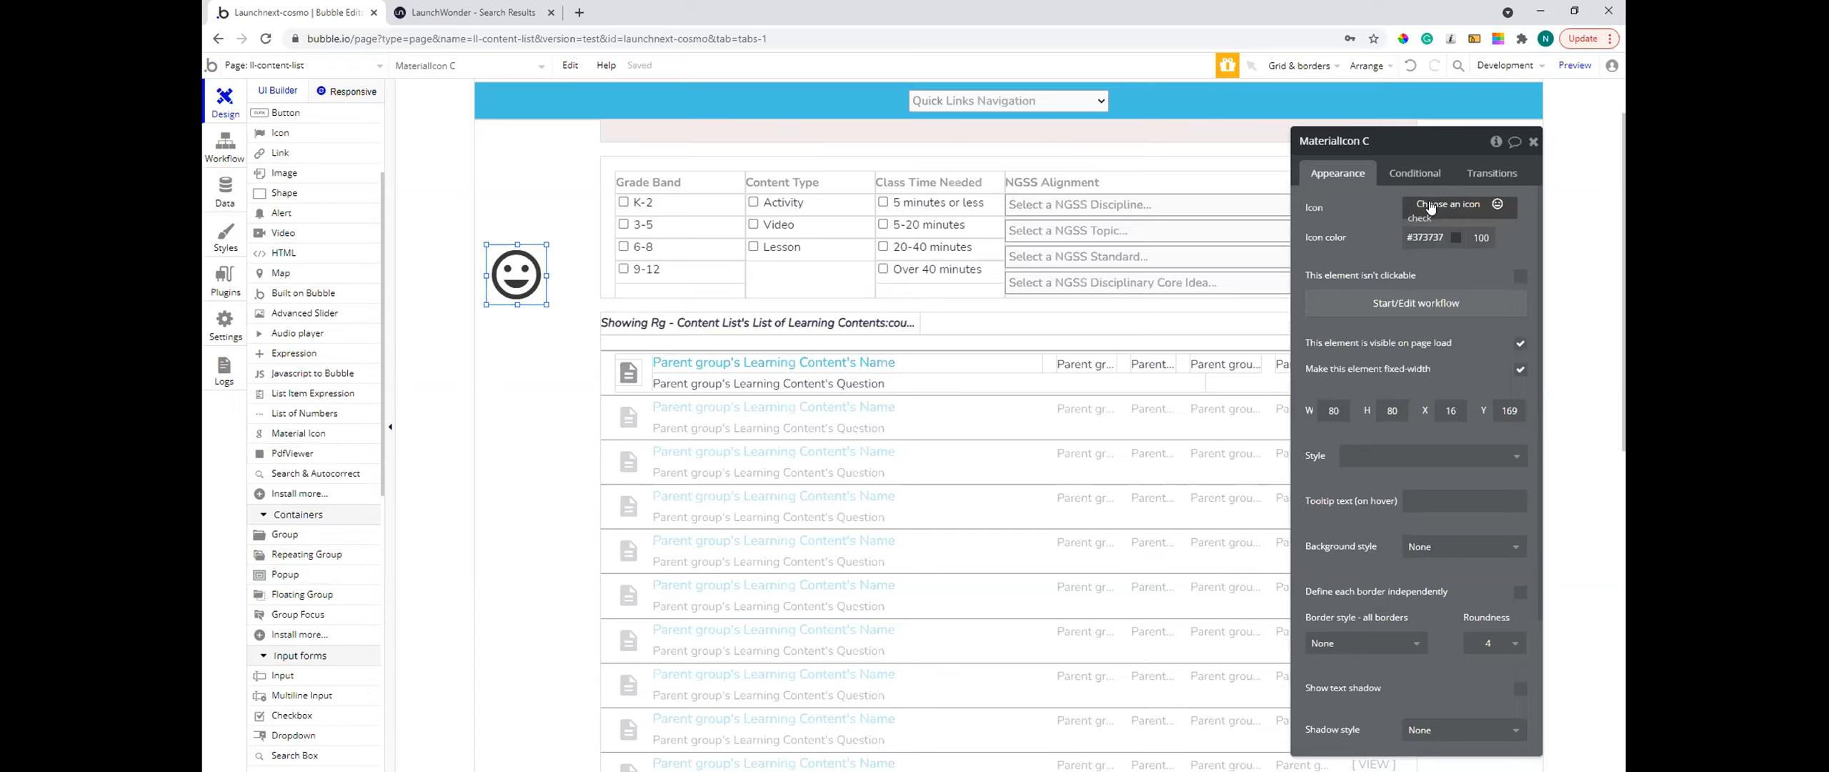
pyautogui.click(1431, 206)
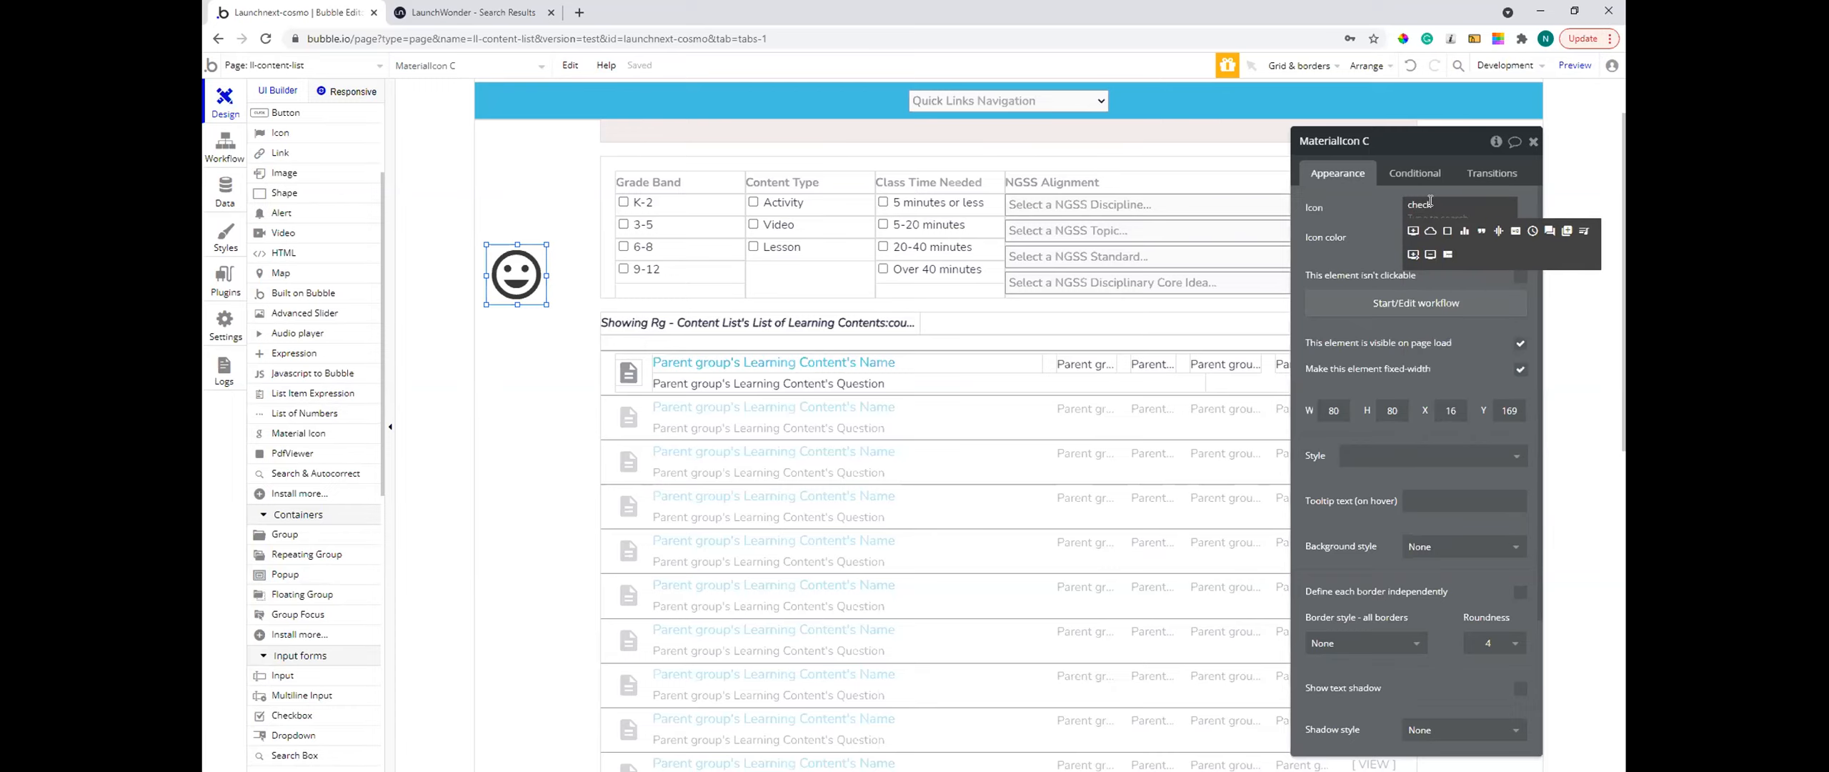
pyautogui.click(1399, 145)
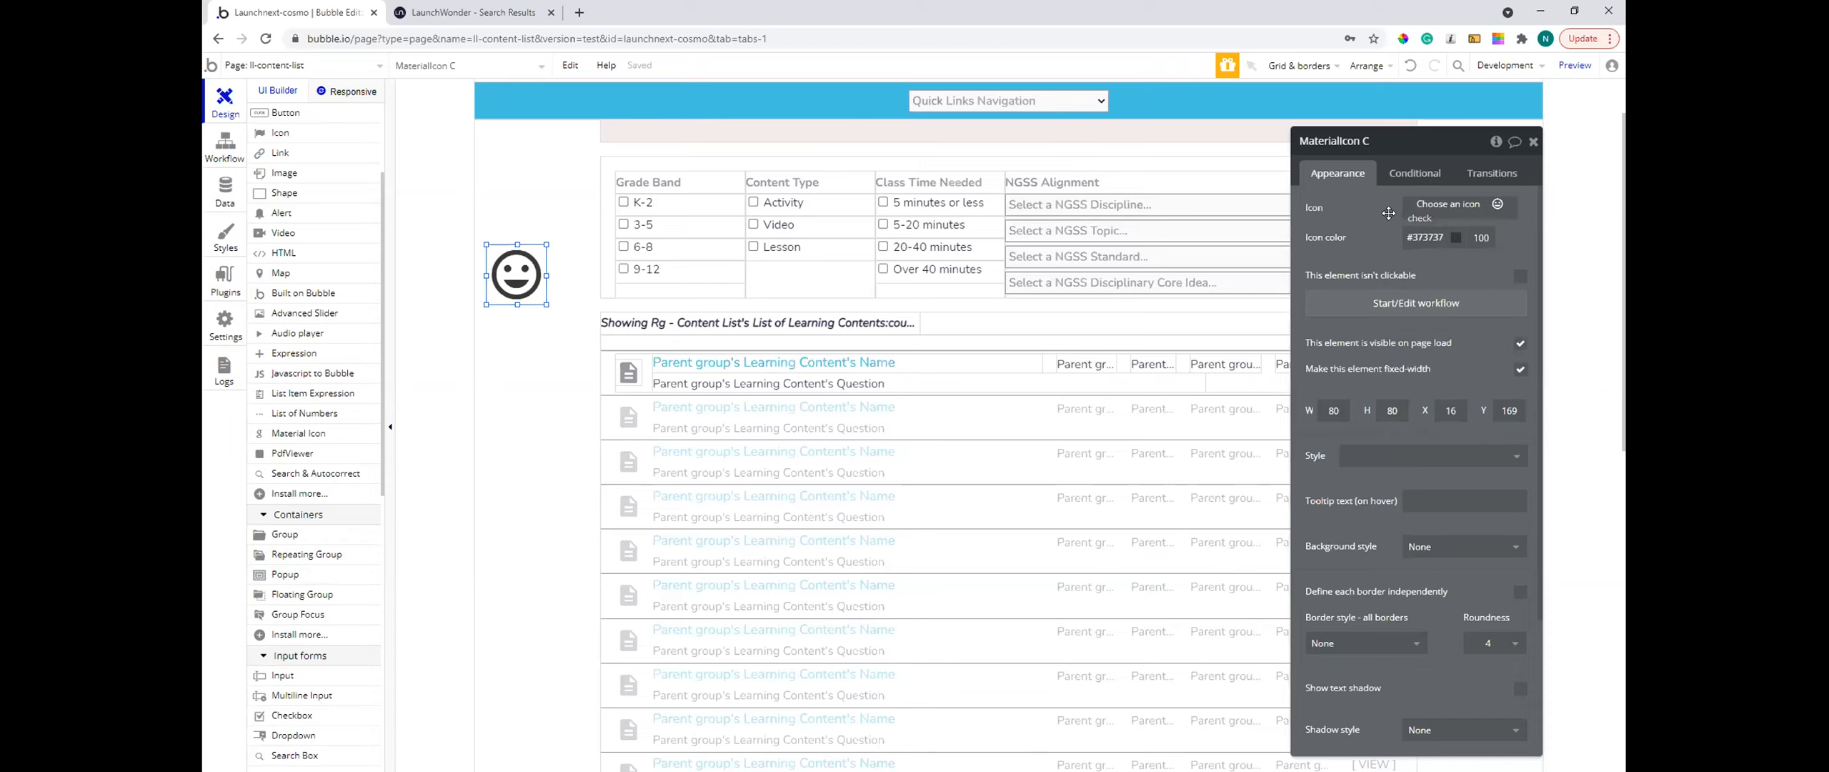
# - Move the material icon closer to the Grade Band filter, reopen its icon choices, and delete the icon
pyautogui.moveTo(506, 286); pyautogui.dragTo(546, 227)
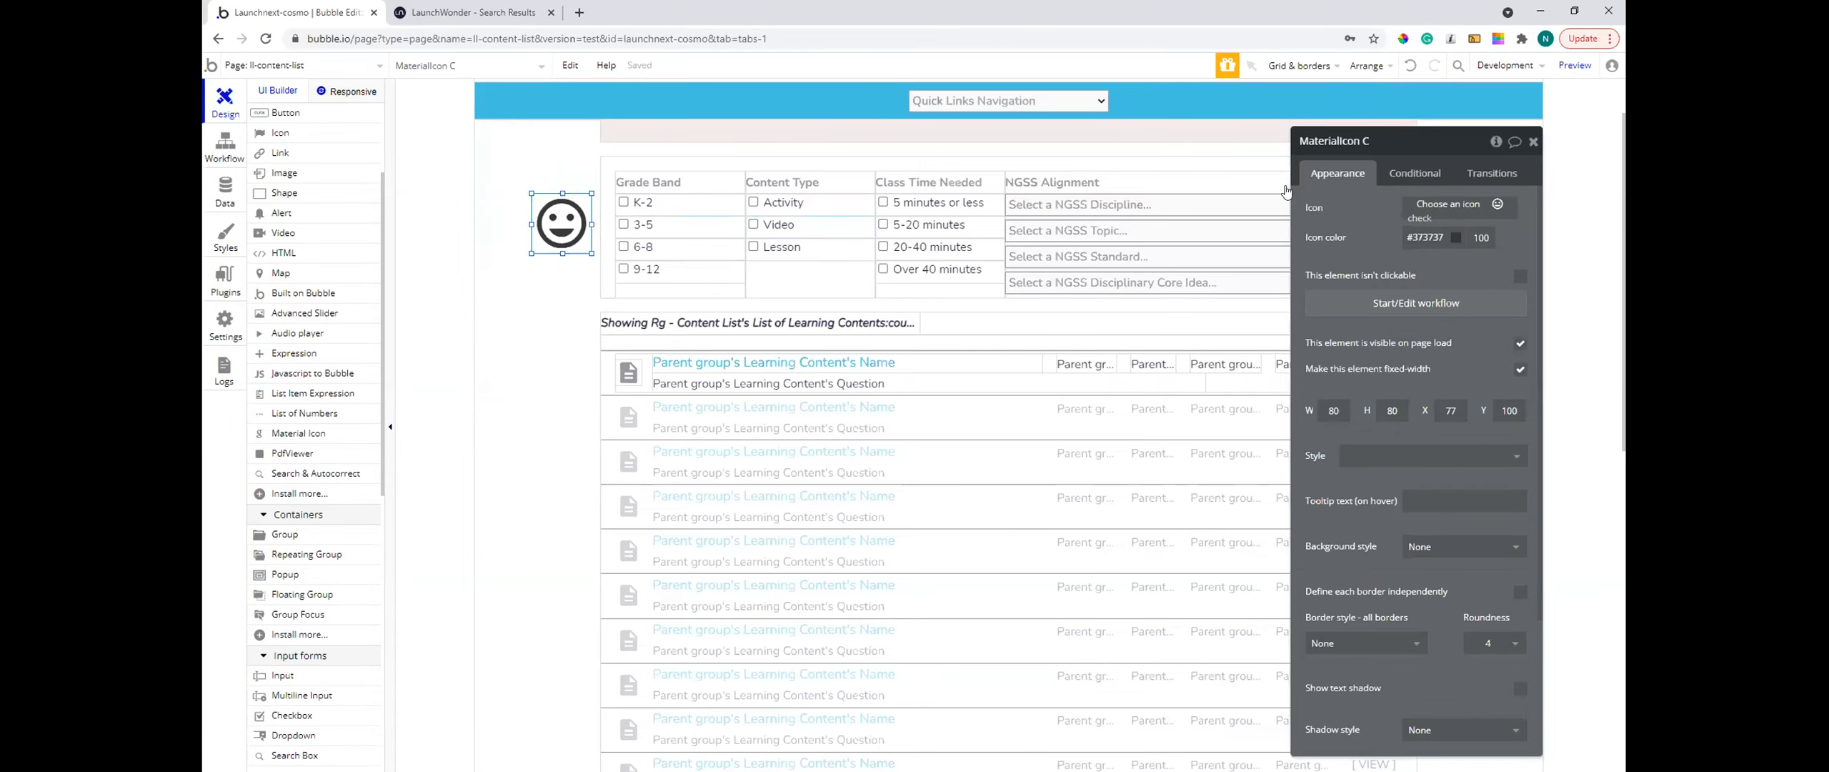
pyautogui.click(1424, 205)
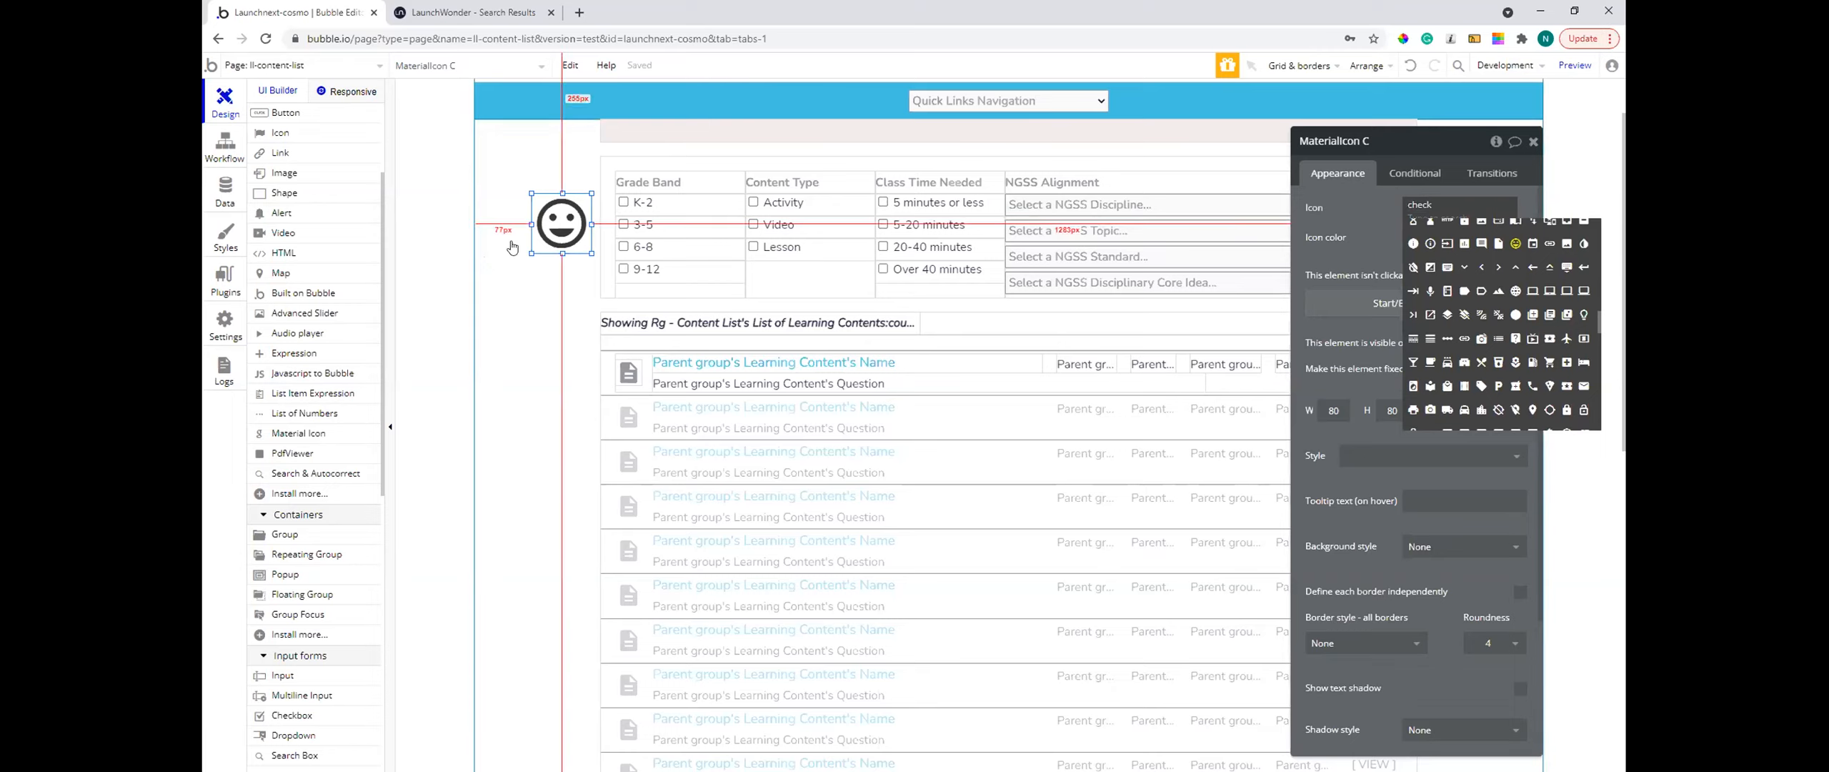
pyautogui.click(565, 226)
pyautogui.press('Delete')
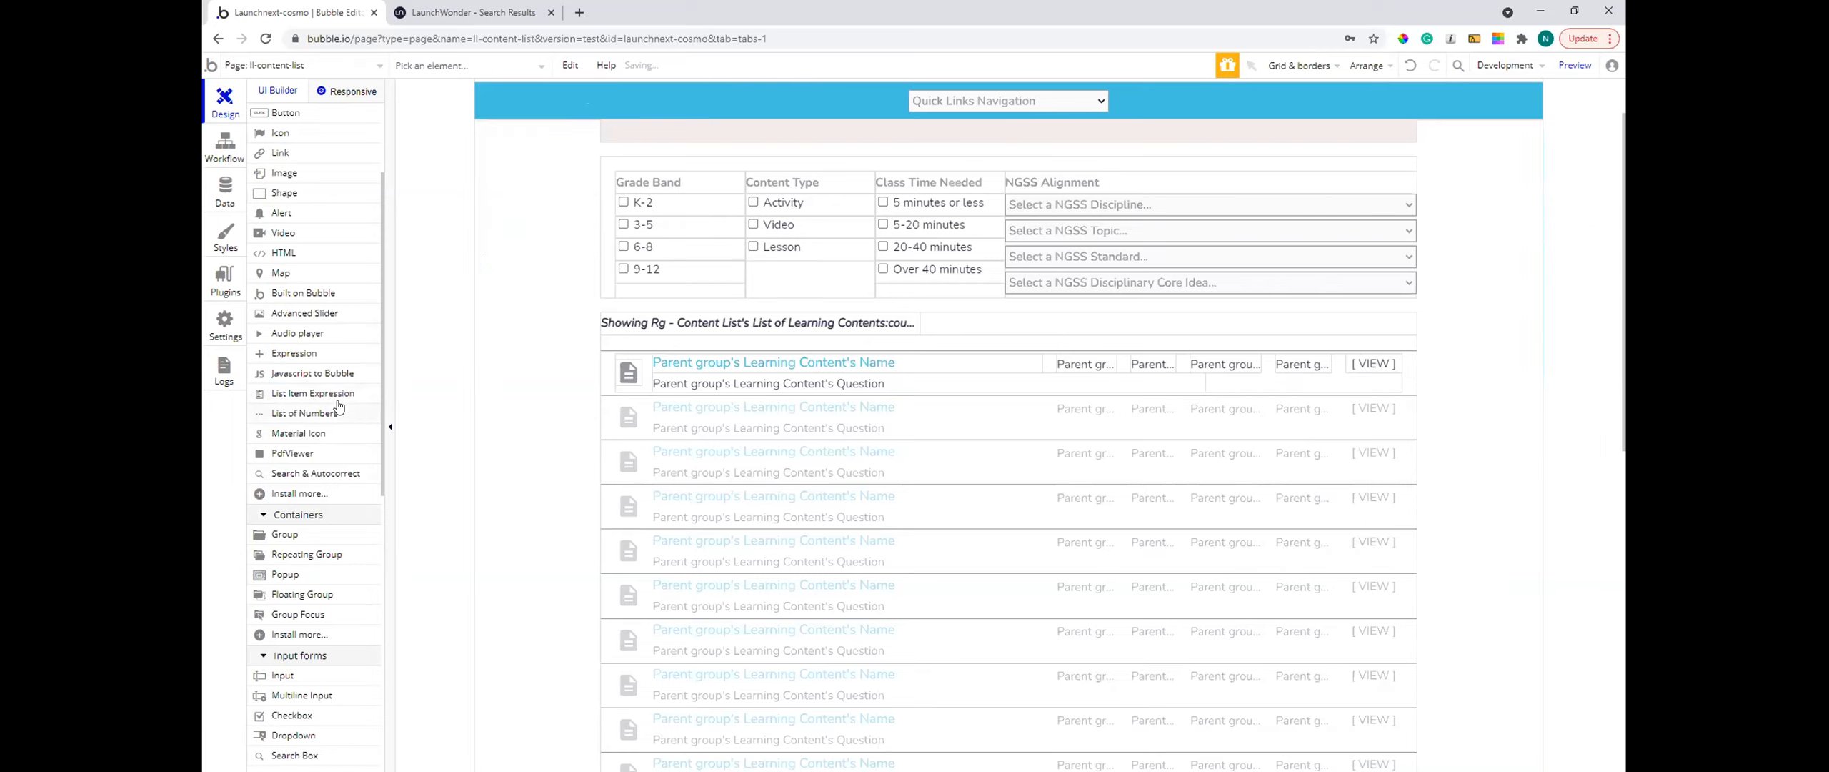
# - Place a new Material Icon beside the Grade Band filter and set its symbol to crop_square, searching for "sq"
pyautogui.click(298, 433)
pyautogui.click(527, 198)
pyautogui.click(563, 227)
pyautogui.doubleClick(563, 227)
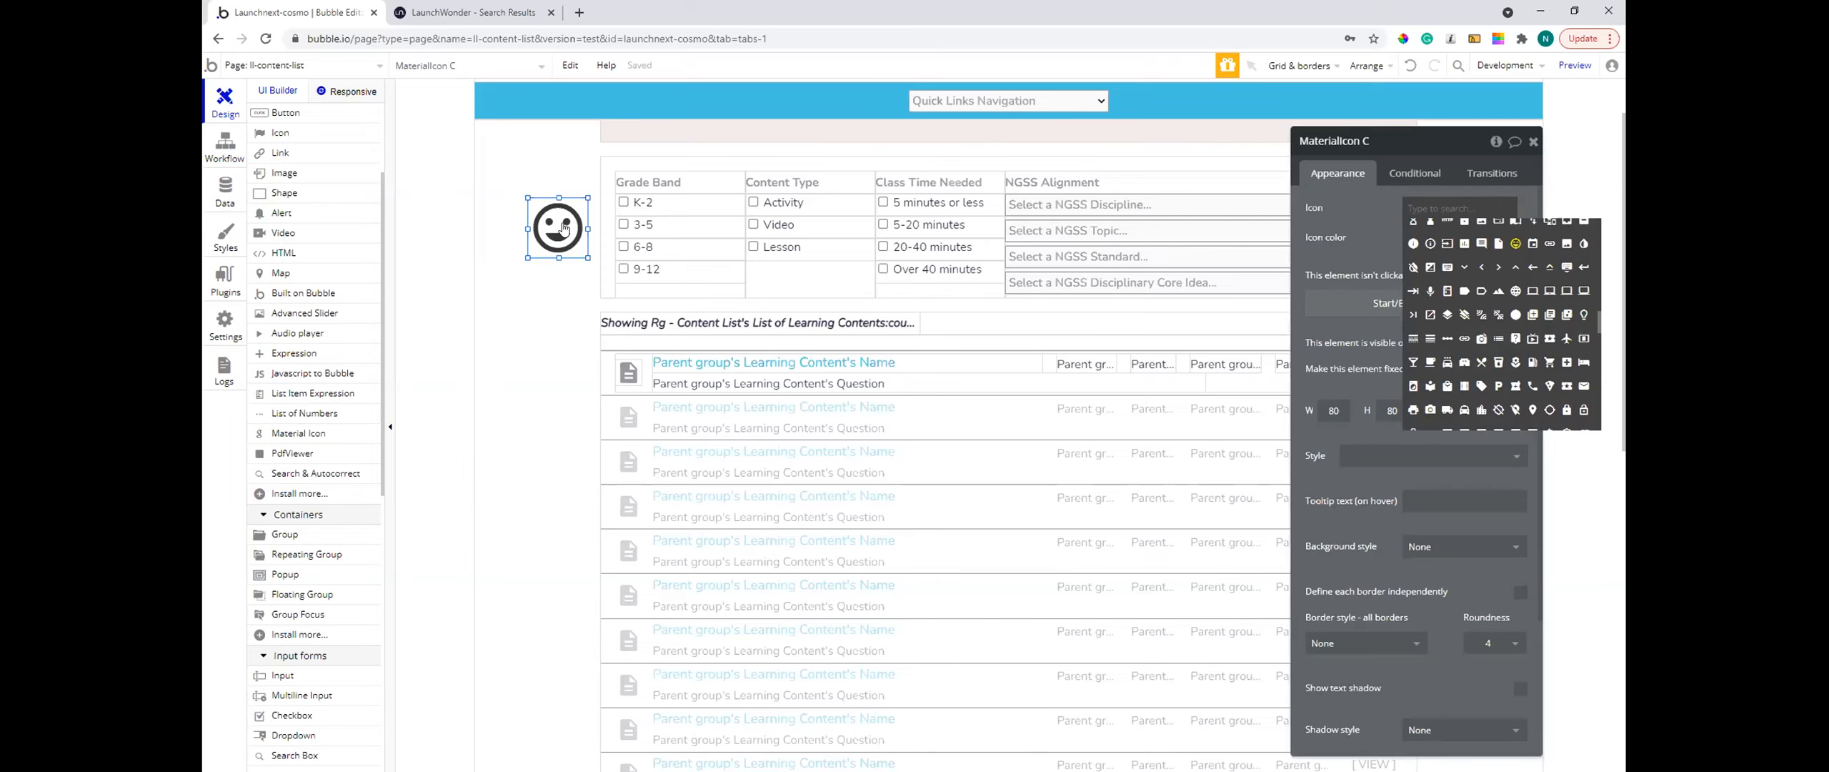
pyautogui.click(1424, 208)
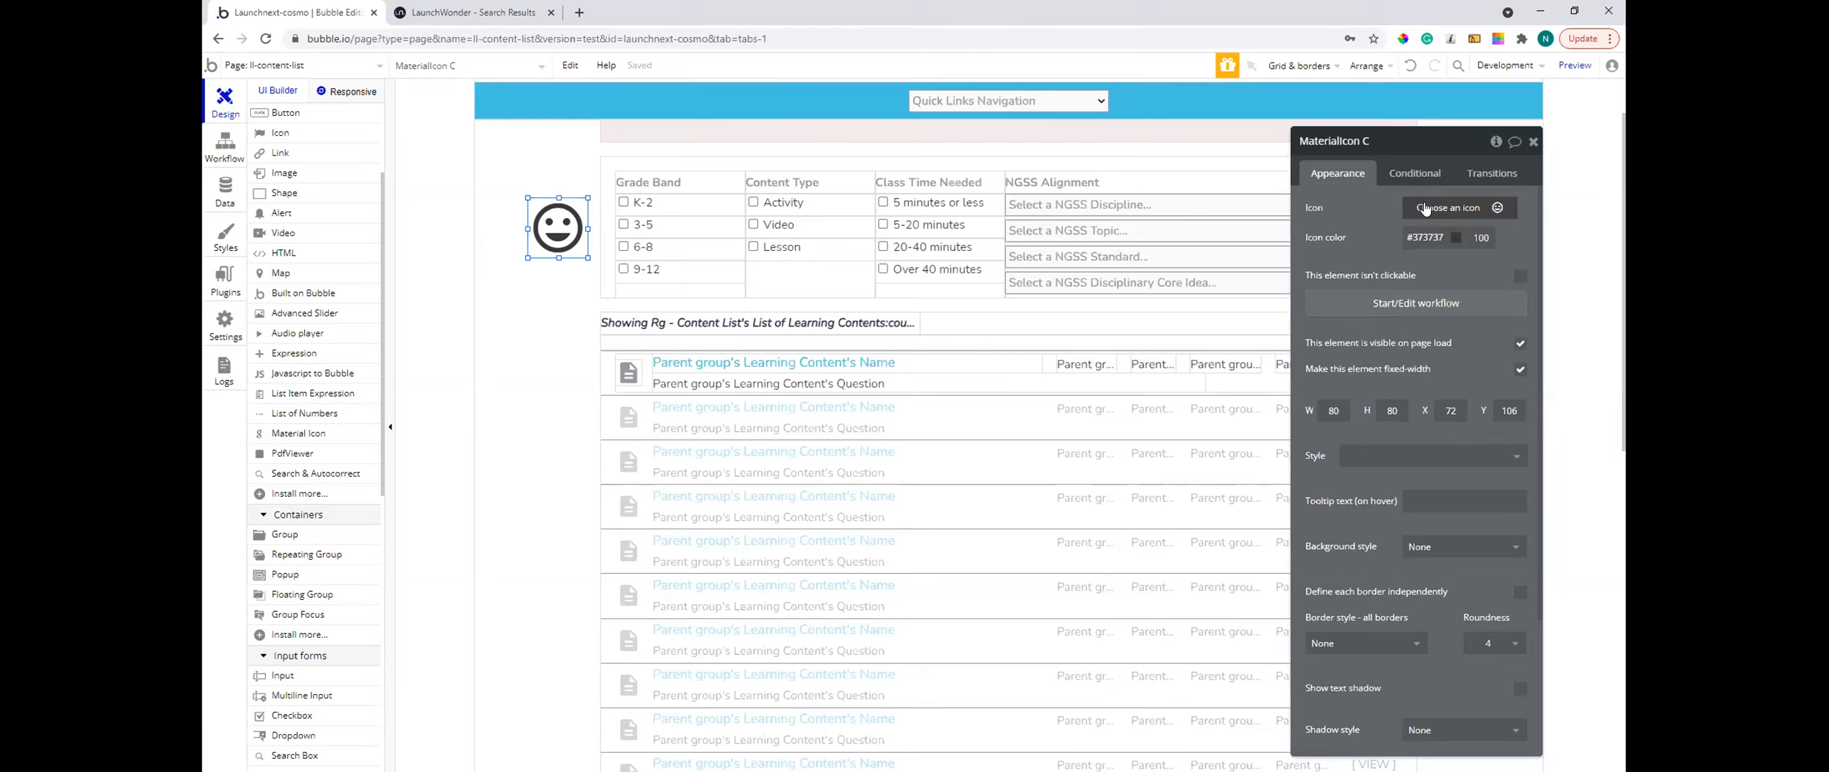
pyautogui.click(1427, 209)
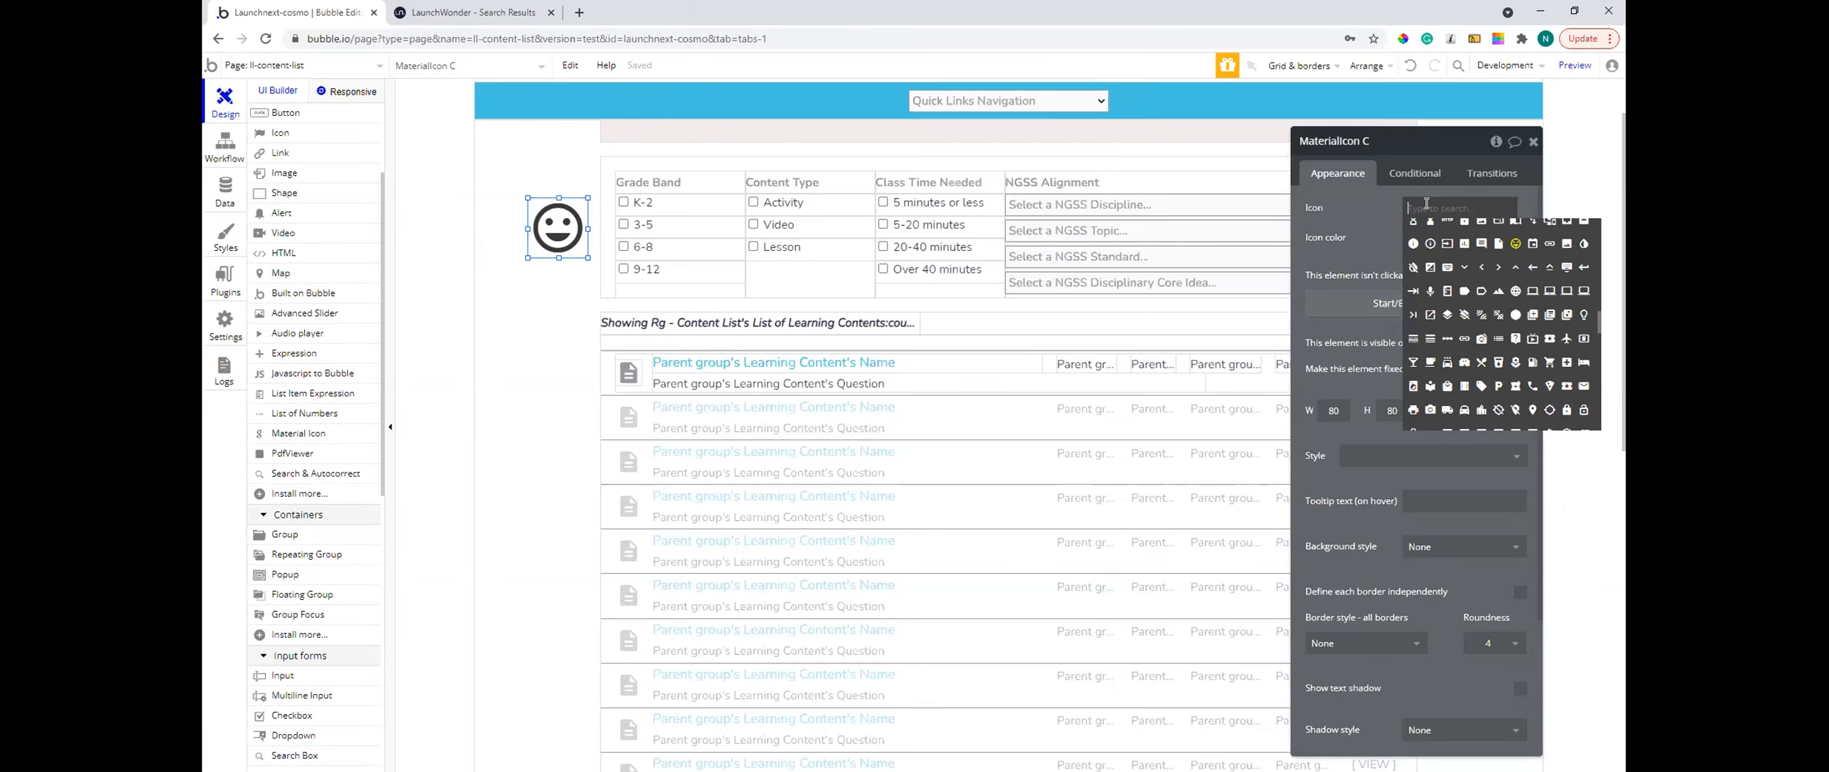
pyautogui.write('sq')
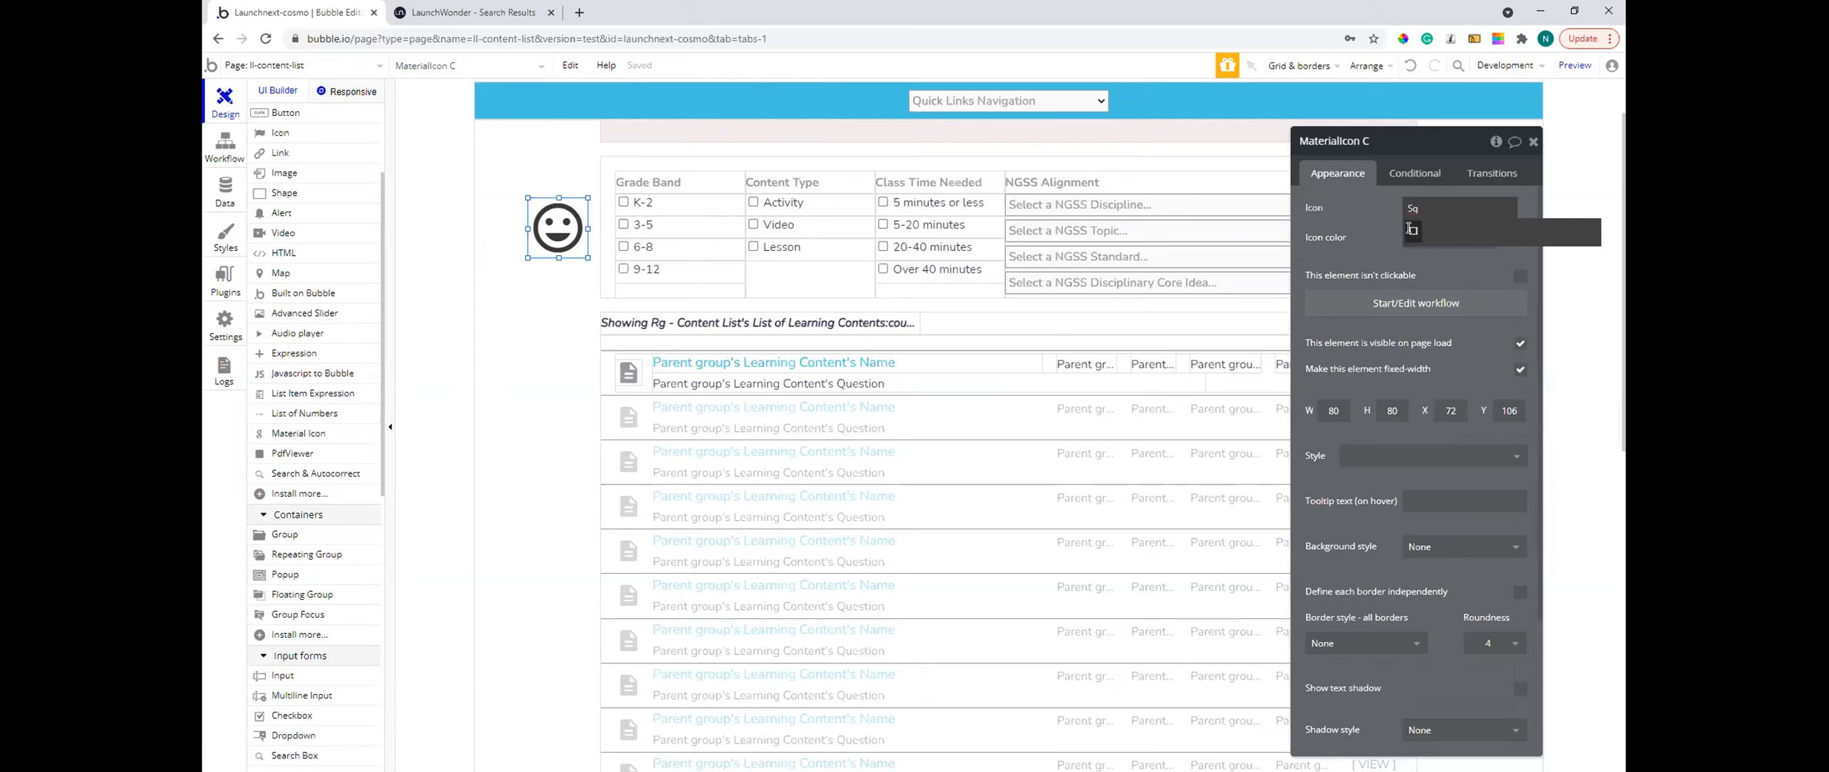
pyautogui.click(1412, 231)
# - Replace the K-2 checkbox under Grade Band with the square icon, resized to 26 by 26
pyautogui.click(662, 207)
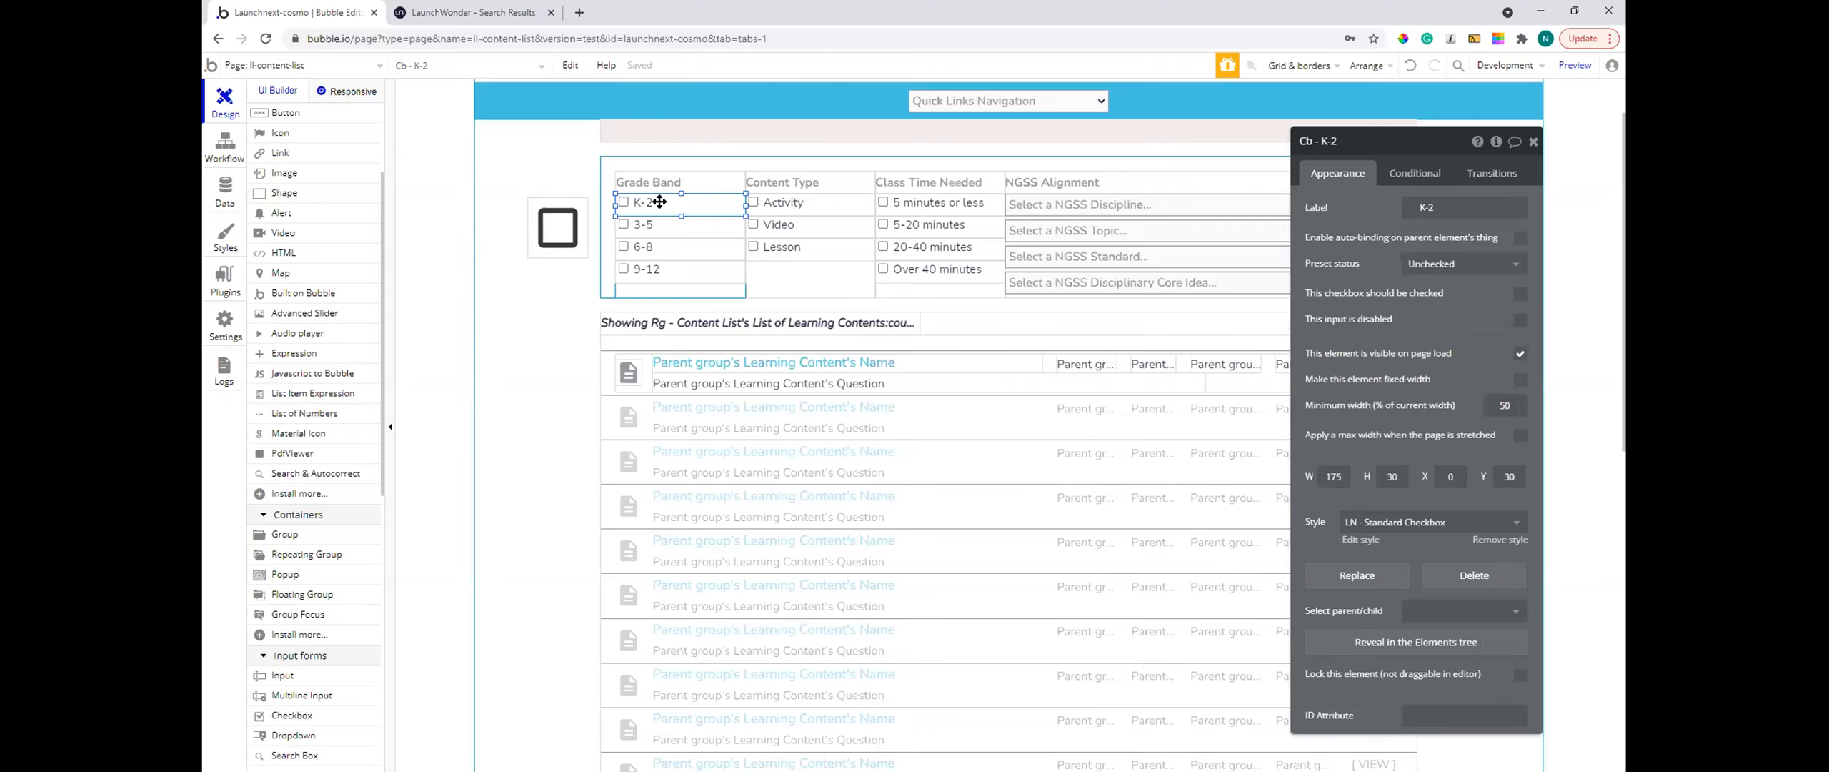
pyautogui.press('Delete')
pyautogui.click(570, 228)
pyautogui.doubleClick(571, 225)
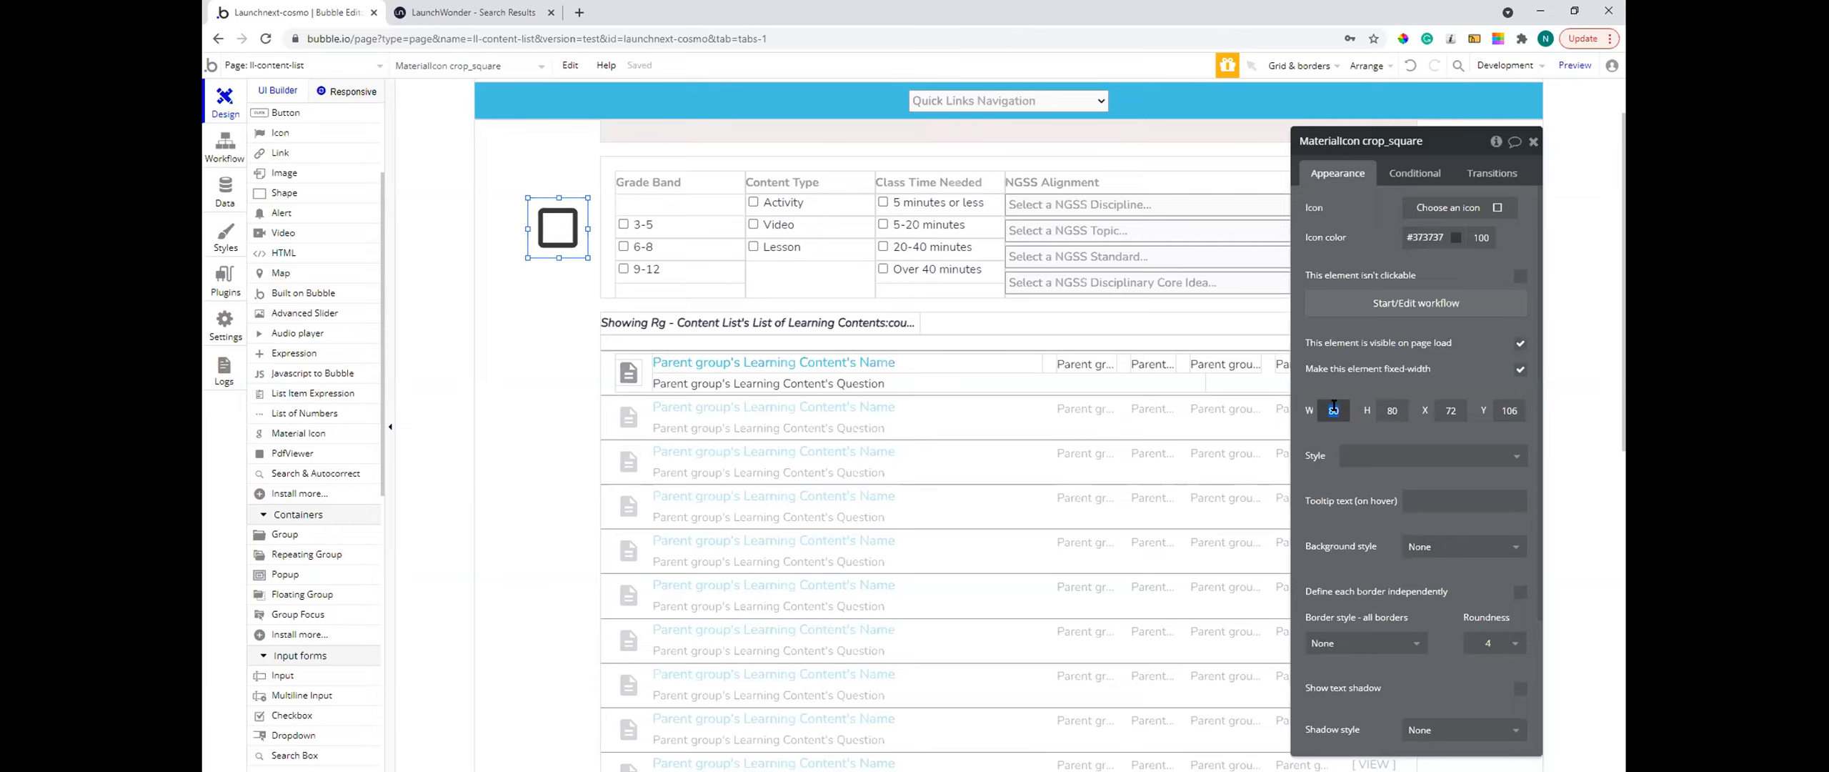
pyautogui.write('26')
pyautogui.press('Tab')
pyautogui.write('26')
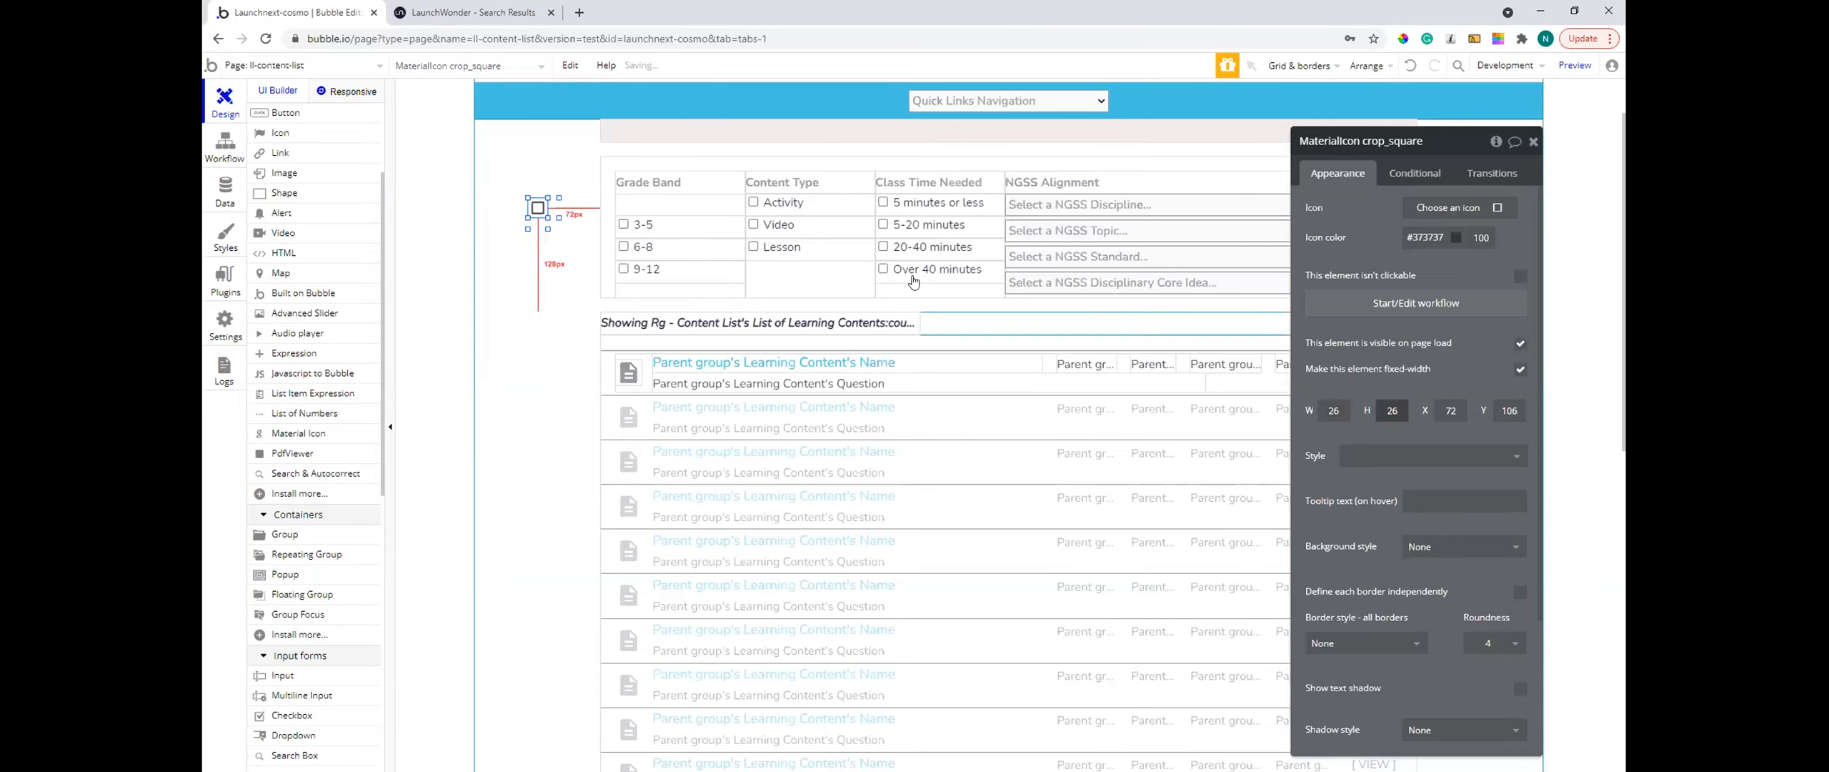
pyautogui.moveTo(533, 211); pyautogui.dragTo(621, 210)
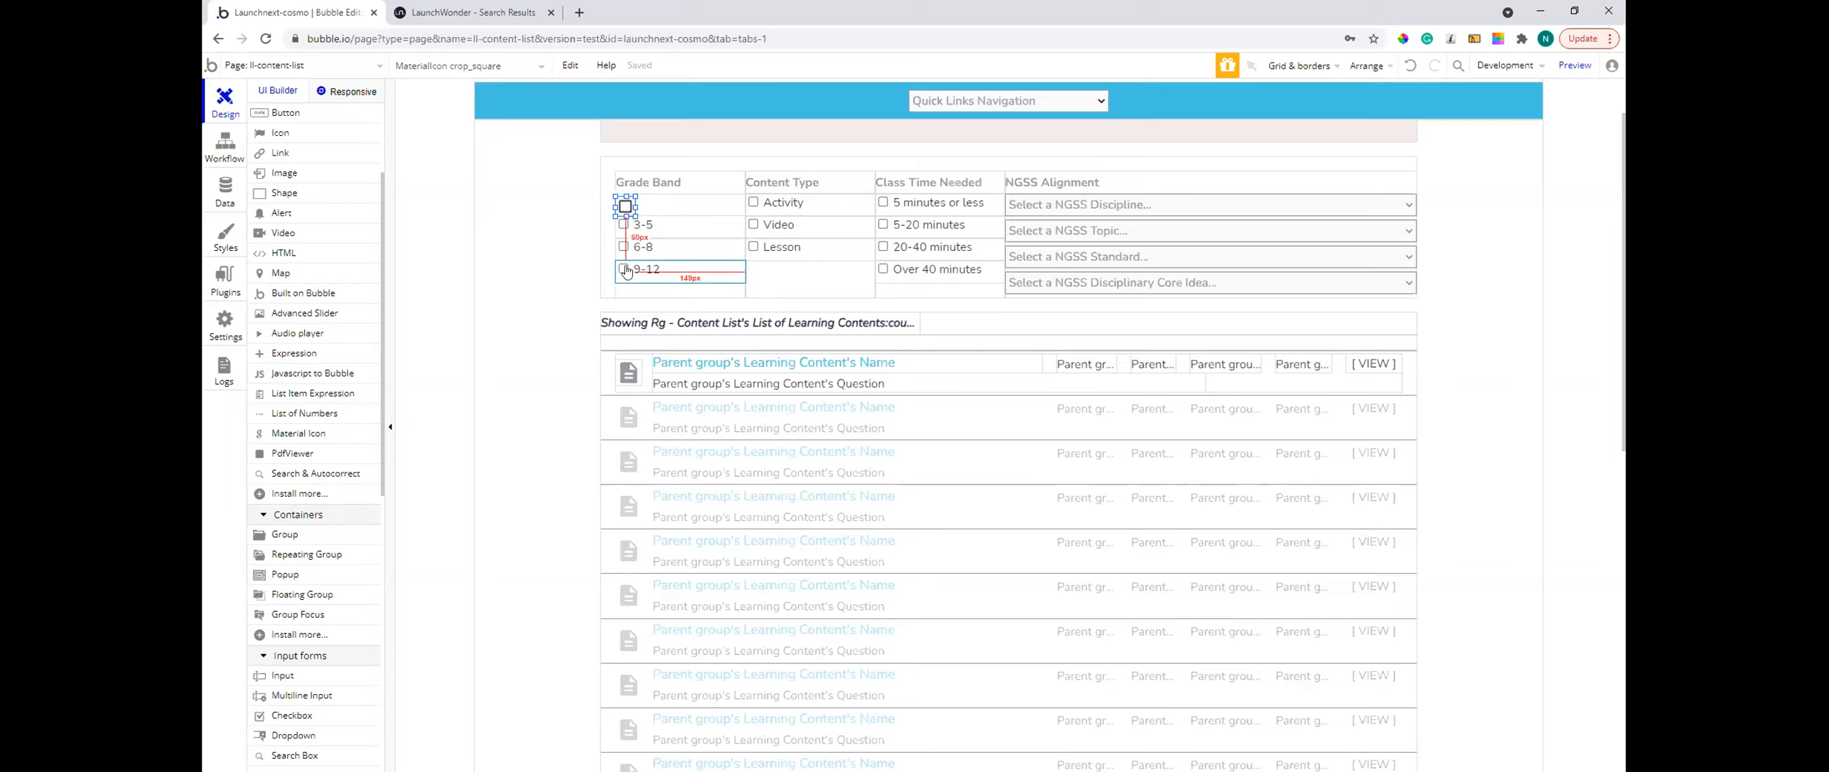
# - Wrap the square icon under Grade Band in a new group and widen that group slightly
pyautogui.rightClick(625, 207)
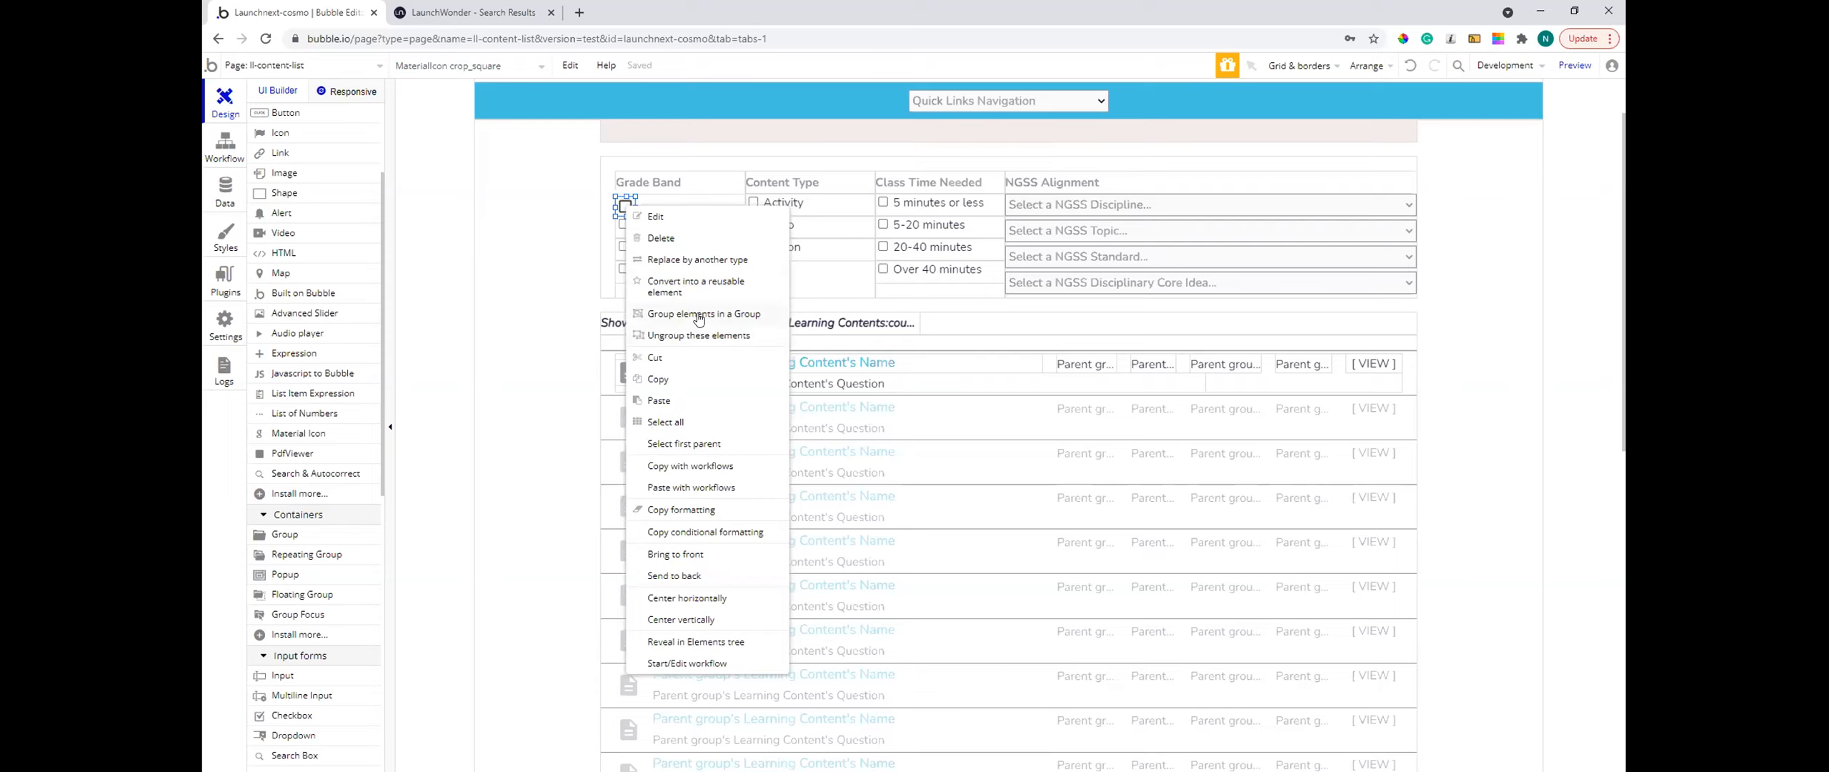
pyautogui.click(664, 222)
pyautogui.moveTo(635, 205); pyautogui.dragTo(642, 206)
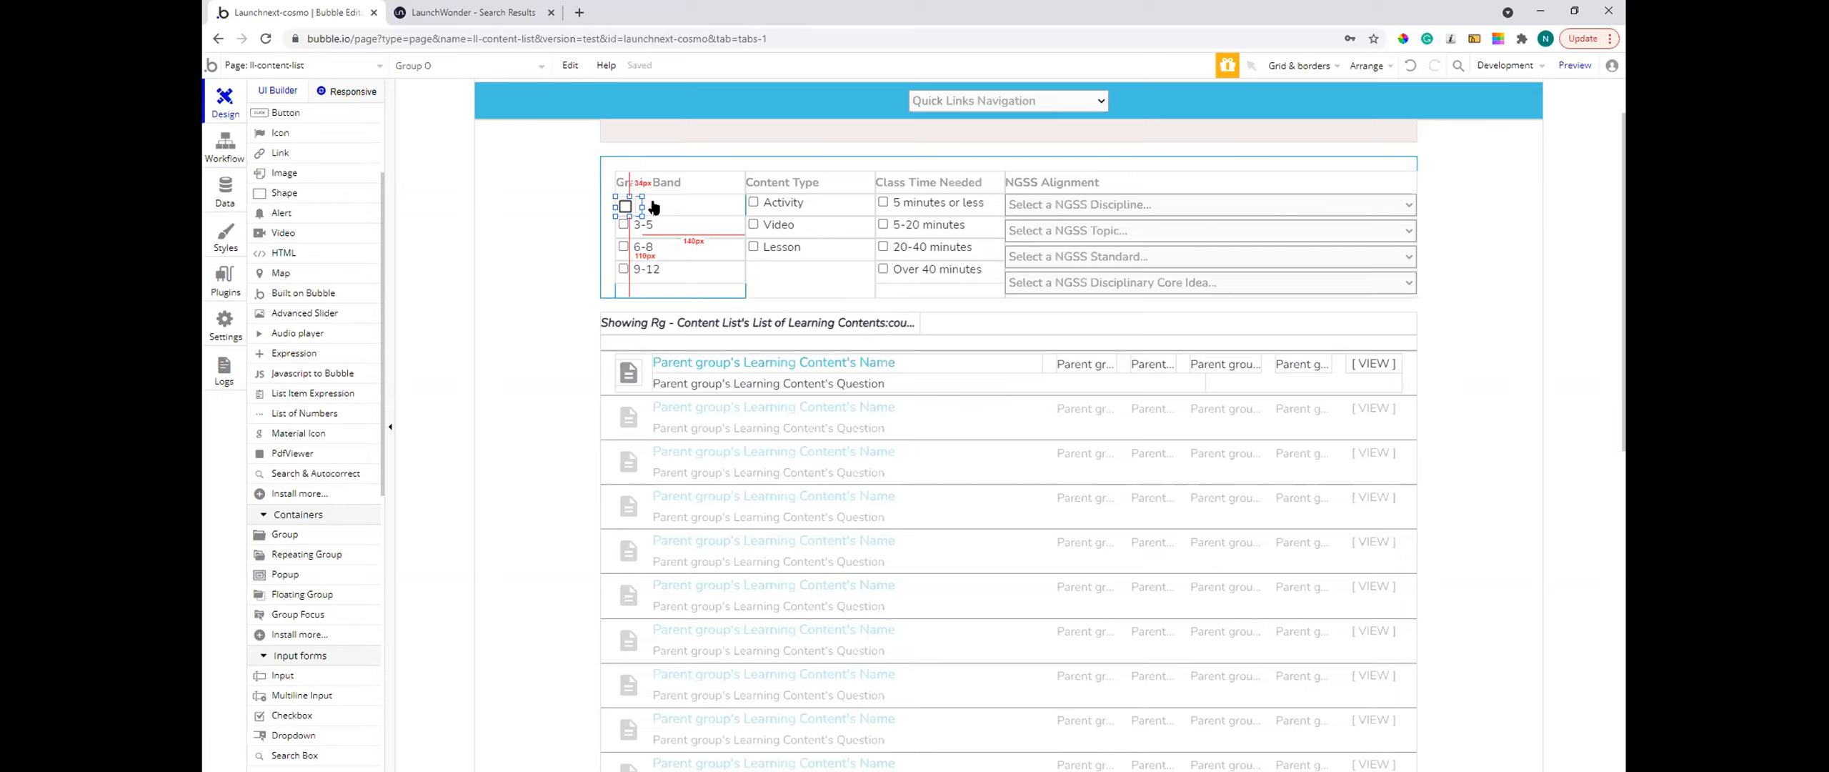
# - Delete the 3-5, 6-8 and 9-12 checkboxes from the Grade Band filter
pyautogui.click(711, 223)
pyautogui.press('Delete')
pyautogui.click(700, 245)
pyautogui.press('Delete')
pyautogui.click(706, 268)
pyautogui.press('Delete')
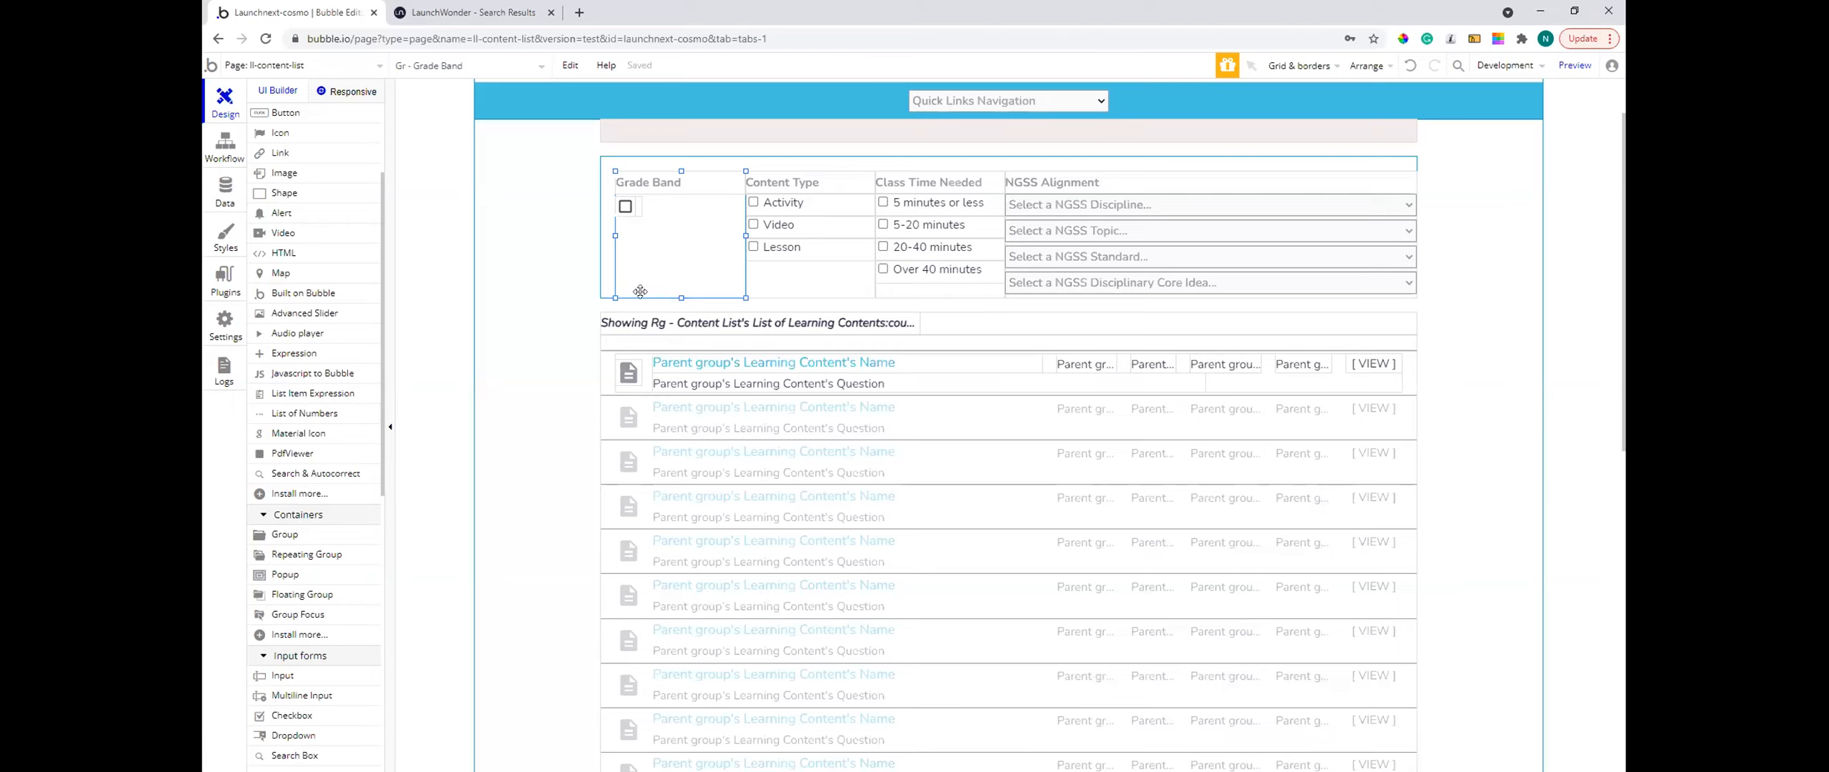
# - Add a repeating group below the square icon in the Grade Band filter, with NGSS Grade Band OS as its type of content
pyautogui.click(300, 554)
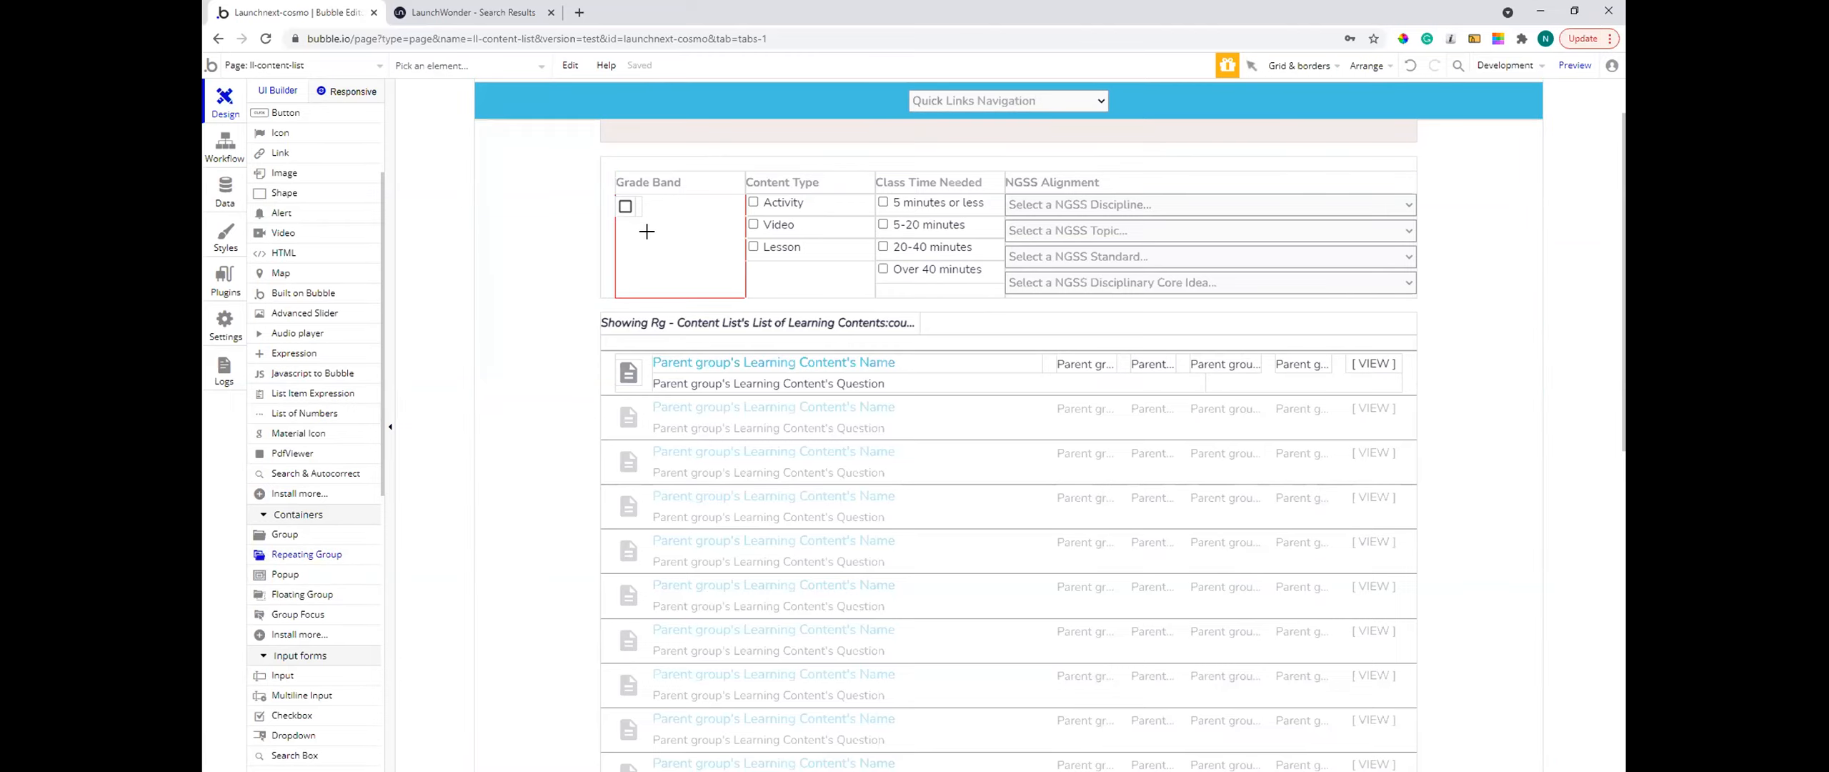
pyautogui.moveTo(641, 225); pyautogui.dragTo(738, 255)
pyautogui.hotkey('ctrl', 'z')
pyautogui.click(1459, 202)
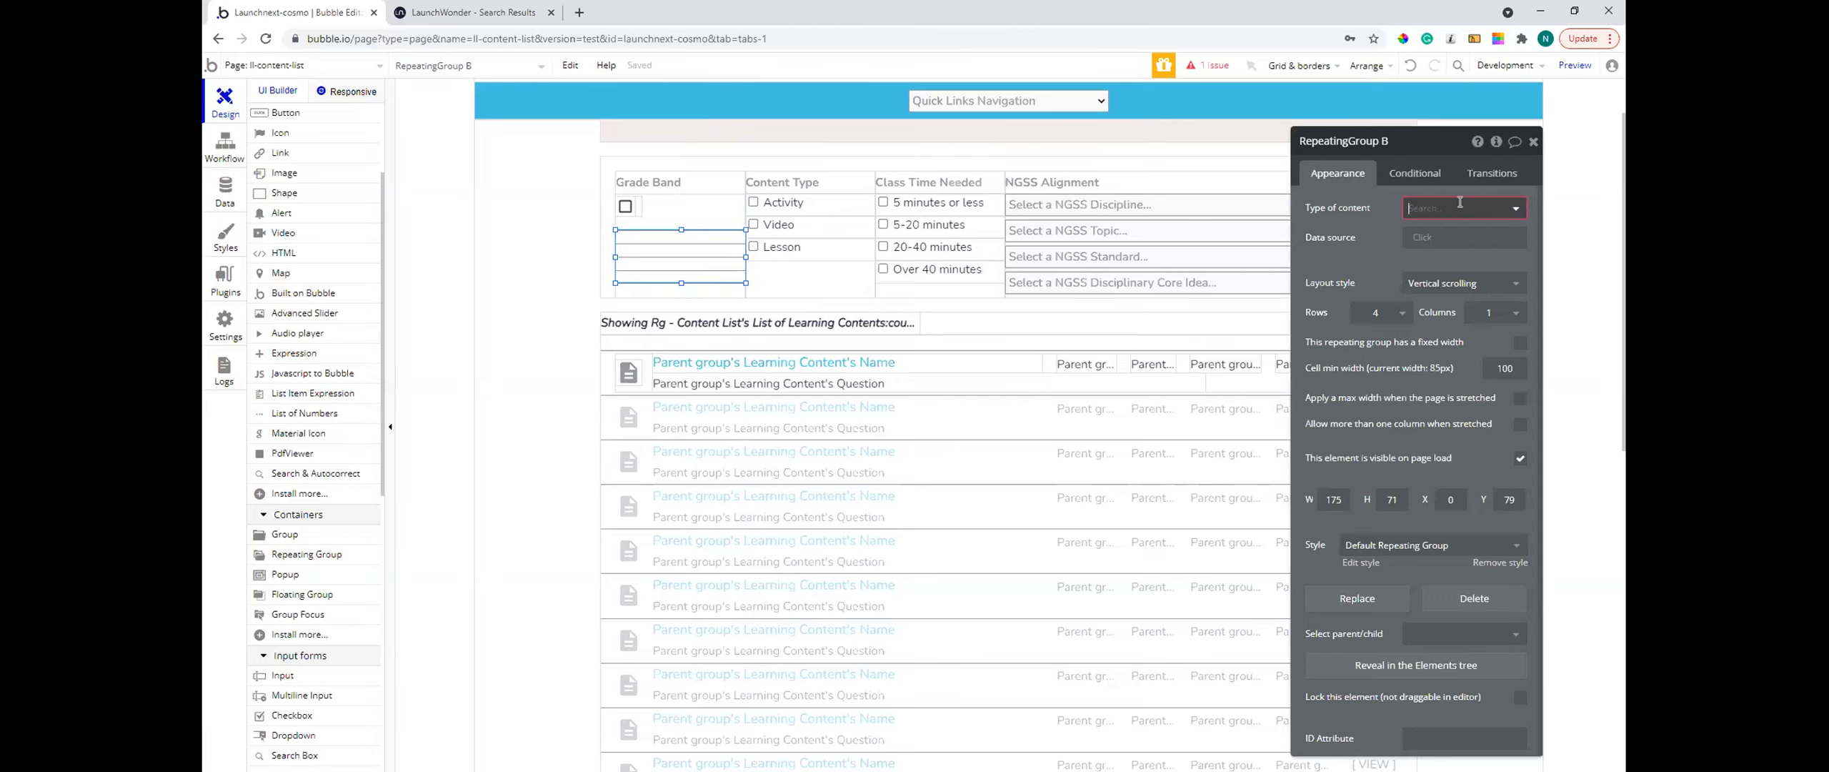
pyautogui.scroll(-3, 1477, 418)
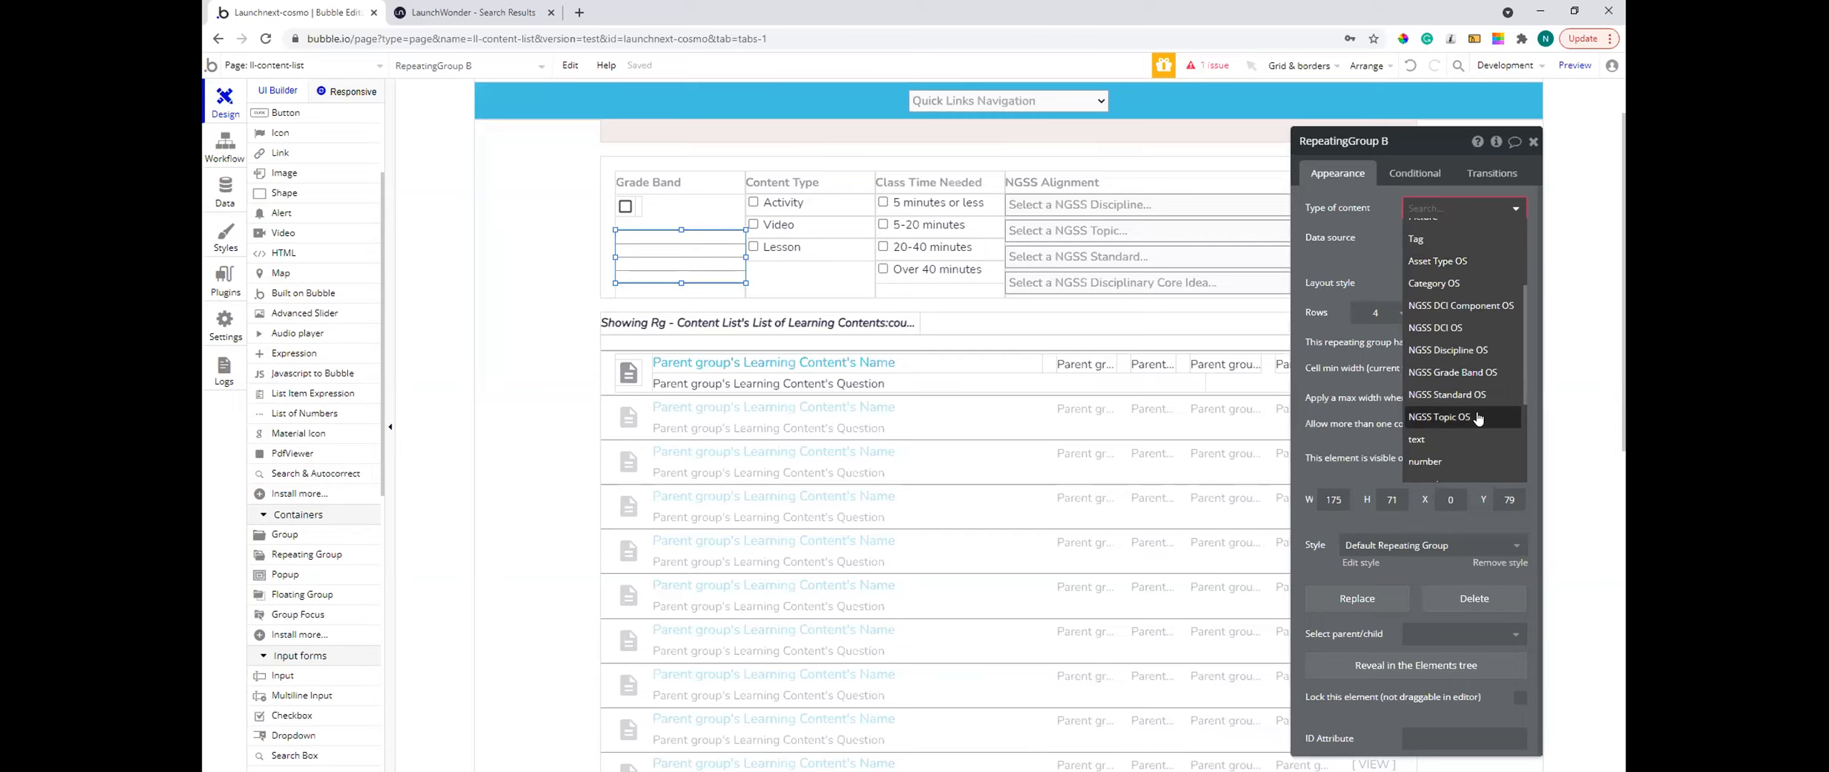
pyautogui.click(1443, 372)
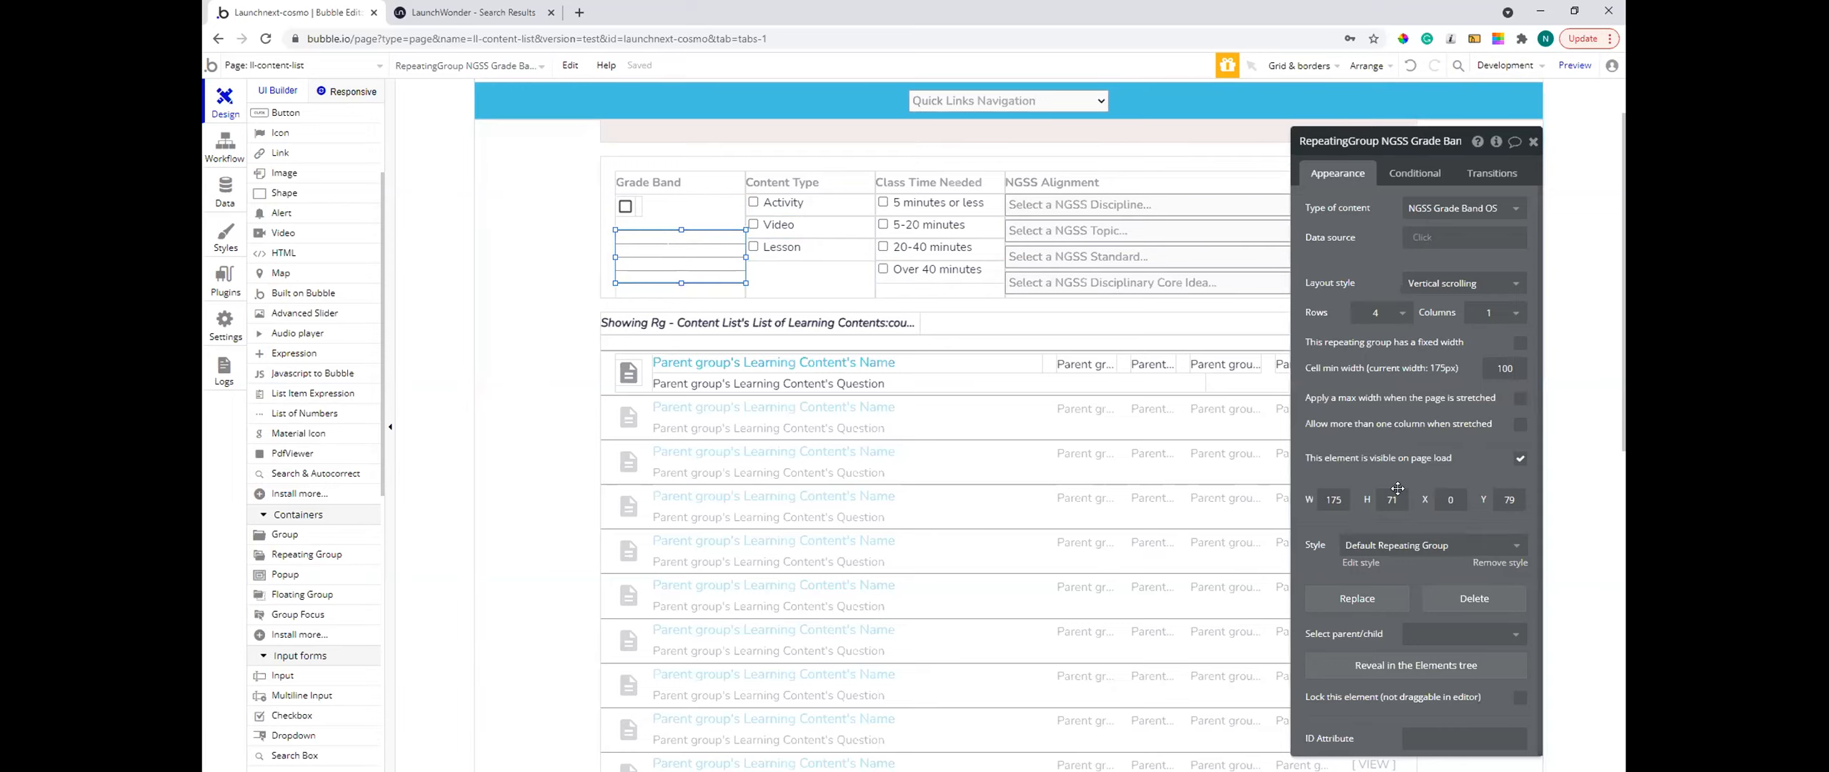
# - Set the repeating group's height to 120 and fit it under the Grade Band heading, moving the icon group outside the filter
pyautogui.write('120')
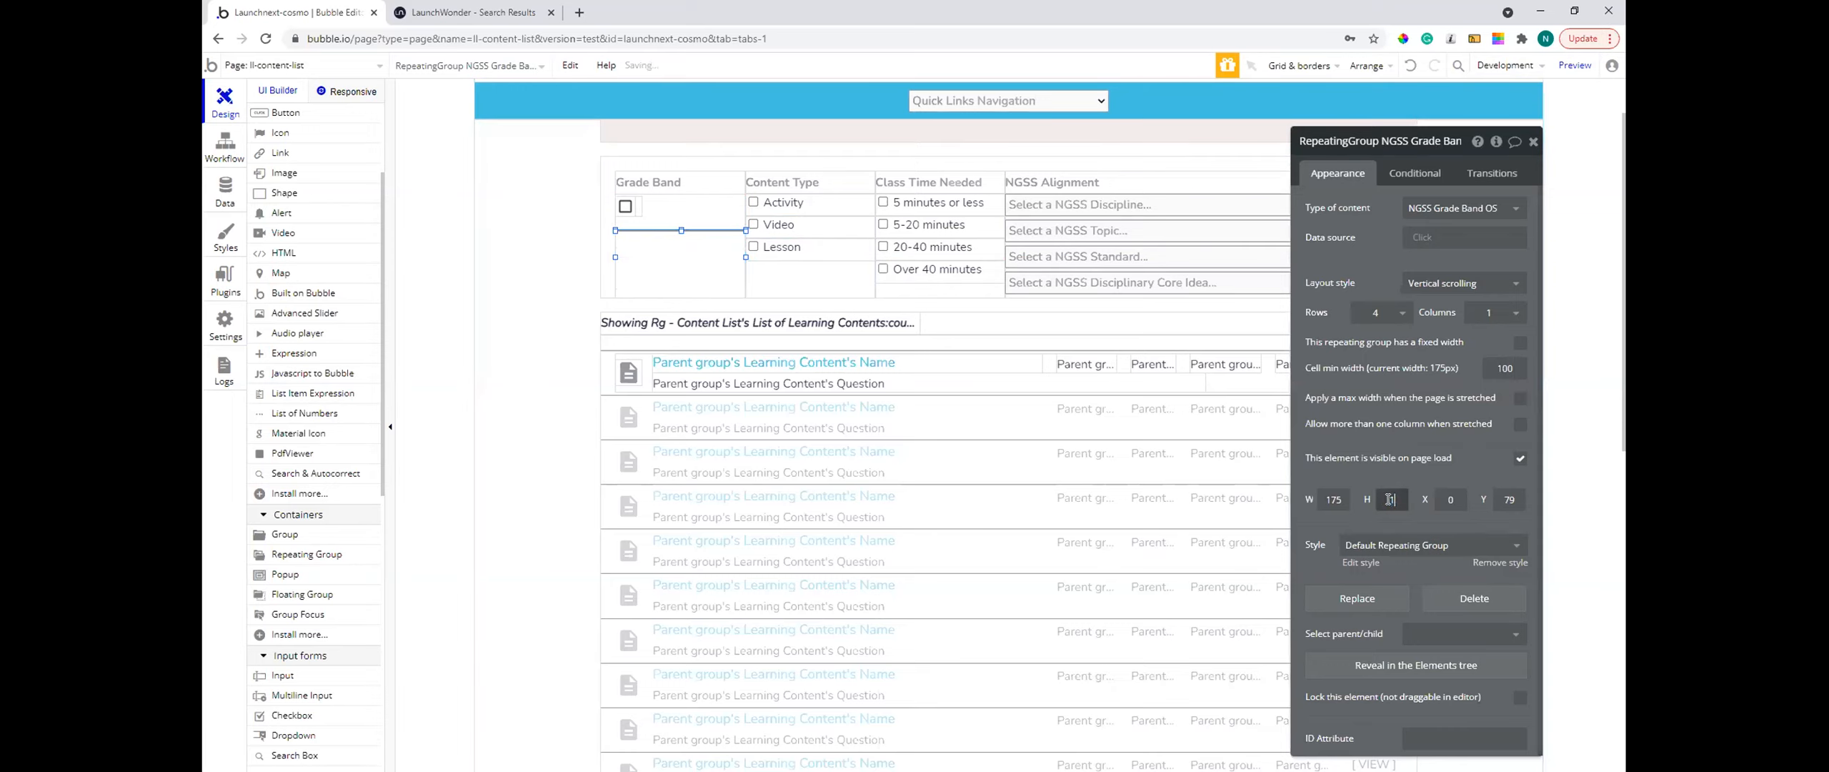
pyautogui.moveTo(637, 203); pyautogui.dragTo(548, 216)
pyautogui.click(692, 241)
pyautogui.moveTo(691, 241); pyautogui.dragTo(691, 219)
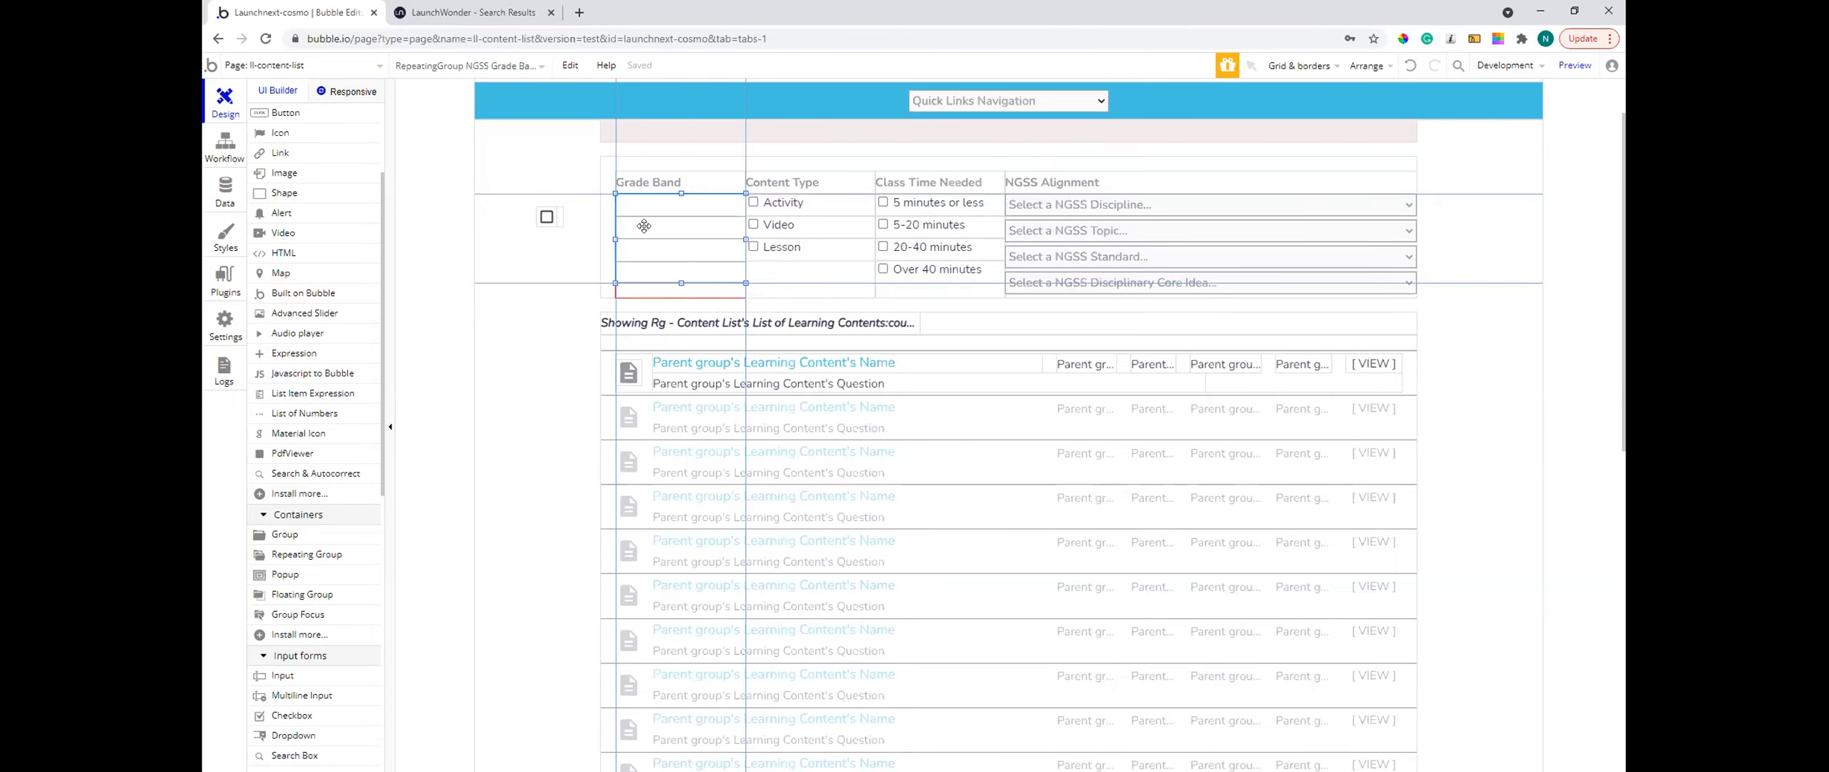
pyautogui.moveTo(546, 215)
pyautogui.mouseDown()
pyautogui.moveTo(655, 201)
pyautogui.moveTo(519, 229)
pyautogui.mouseUp()
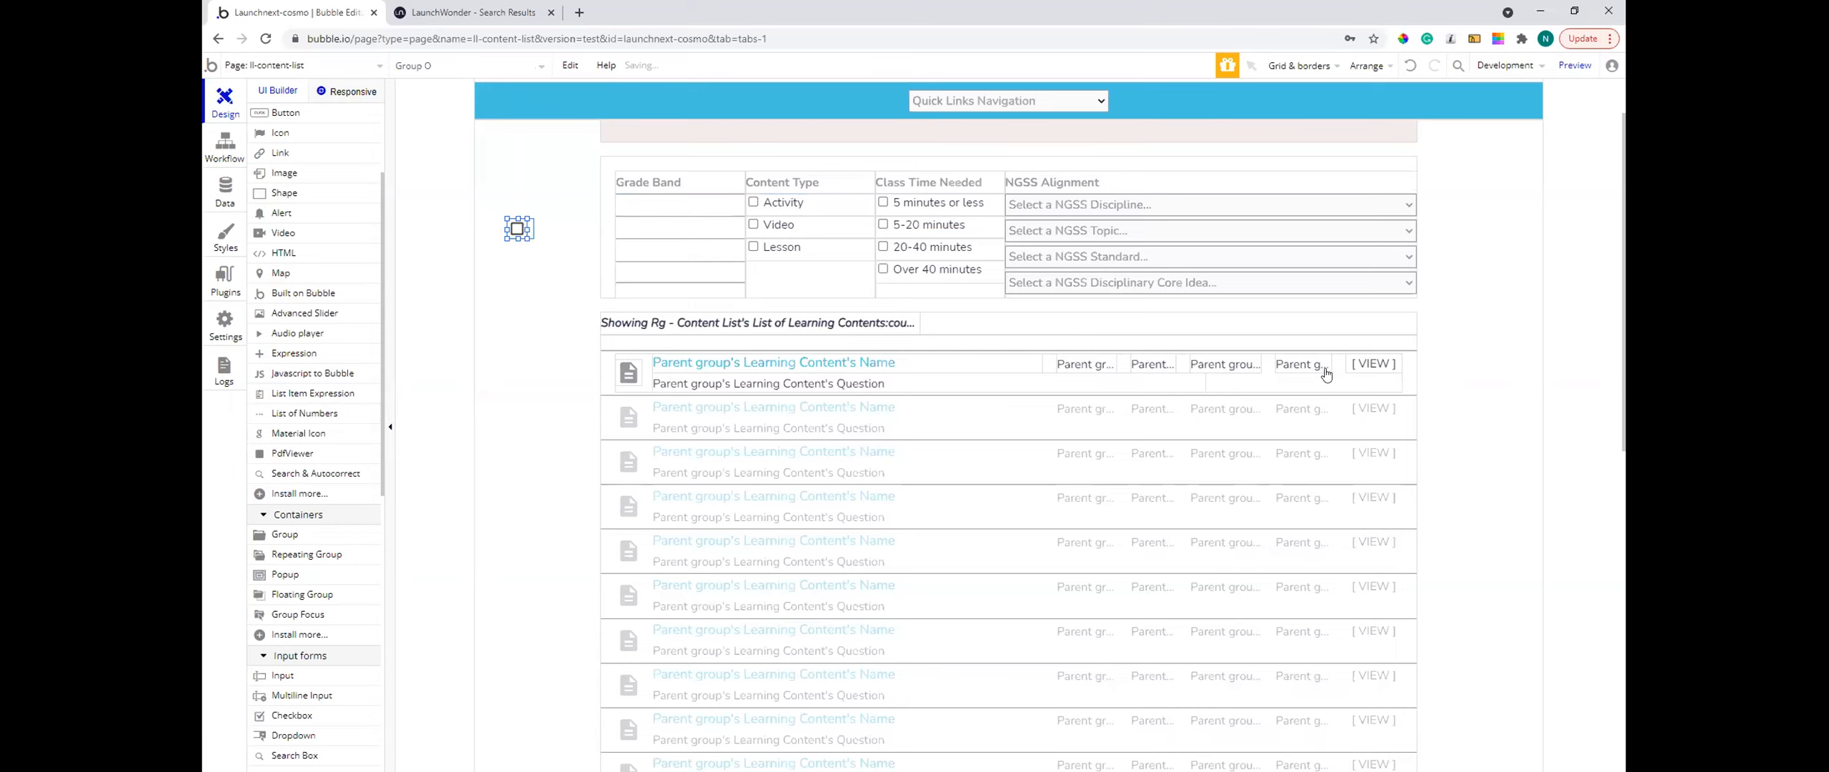
pyautogui.click(517, 218)
pyautogui.moveTo(517, 219); pyautogui.dragTo(520, 227)
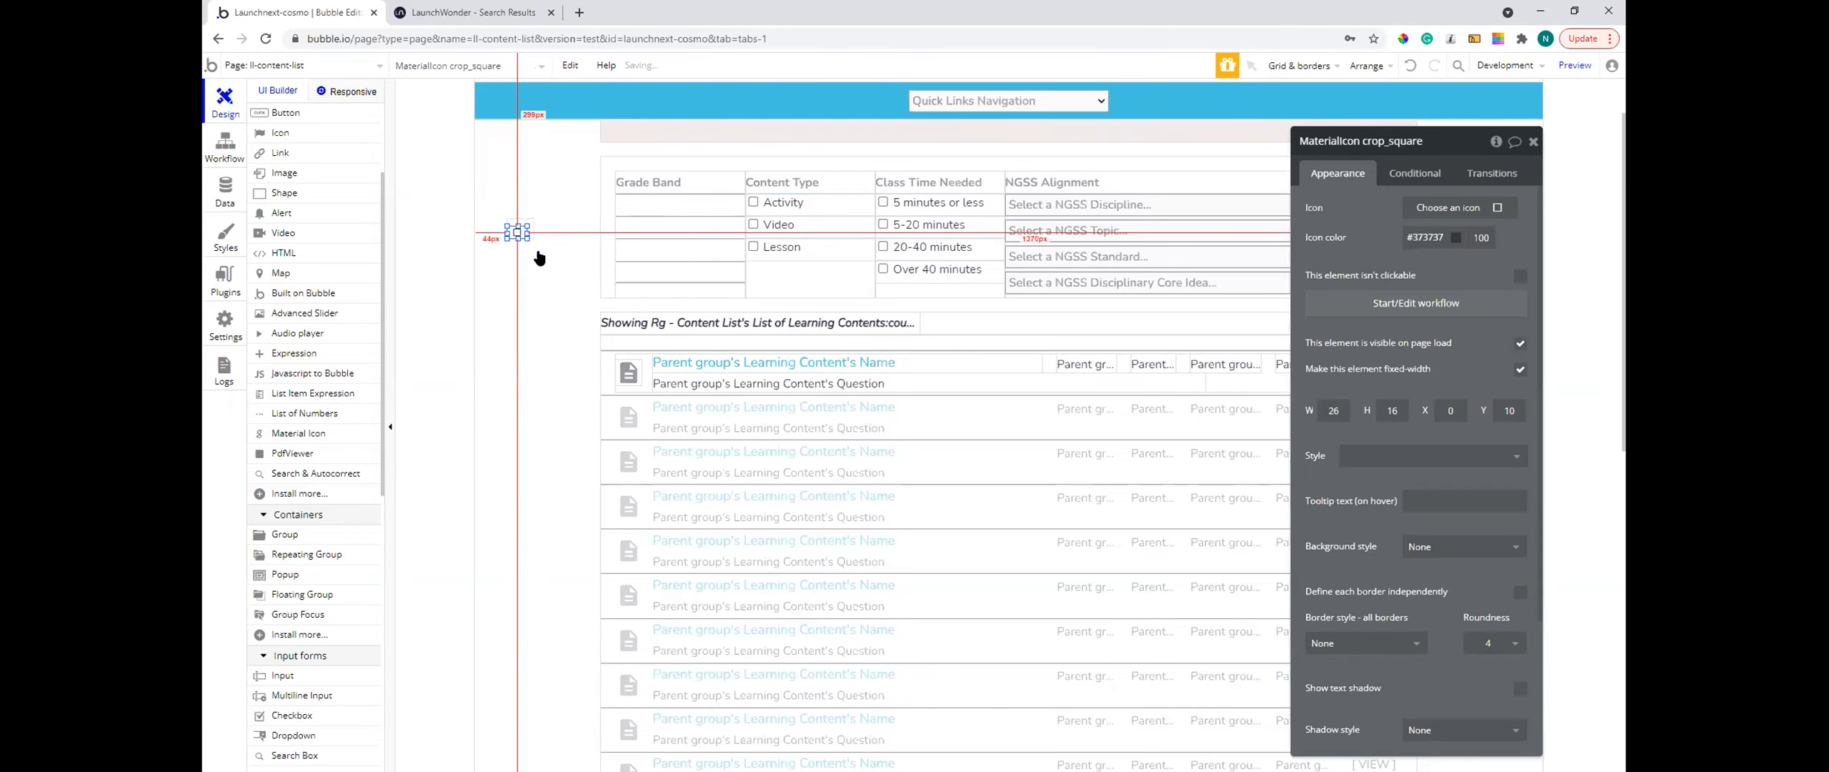
pyautogui.hotkey('ctrl', 'z')
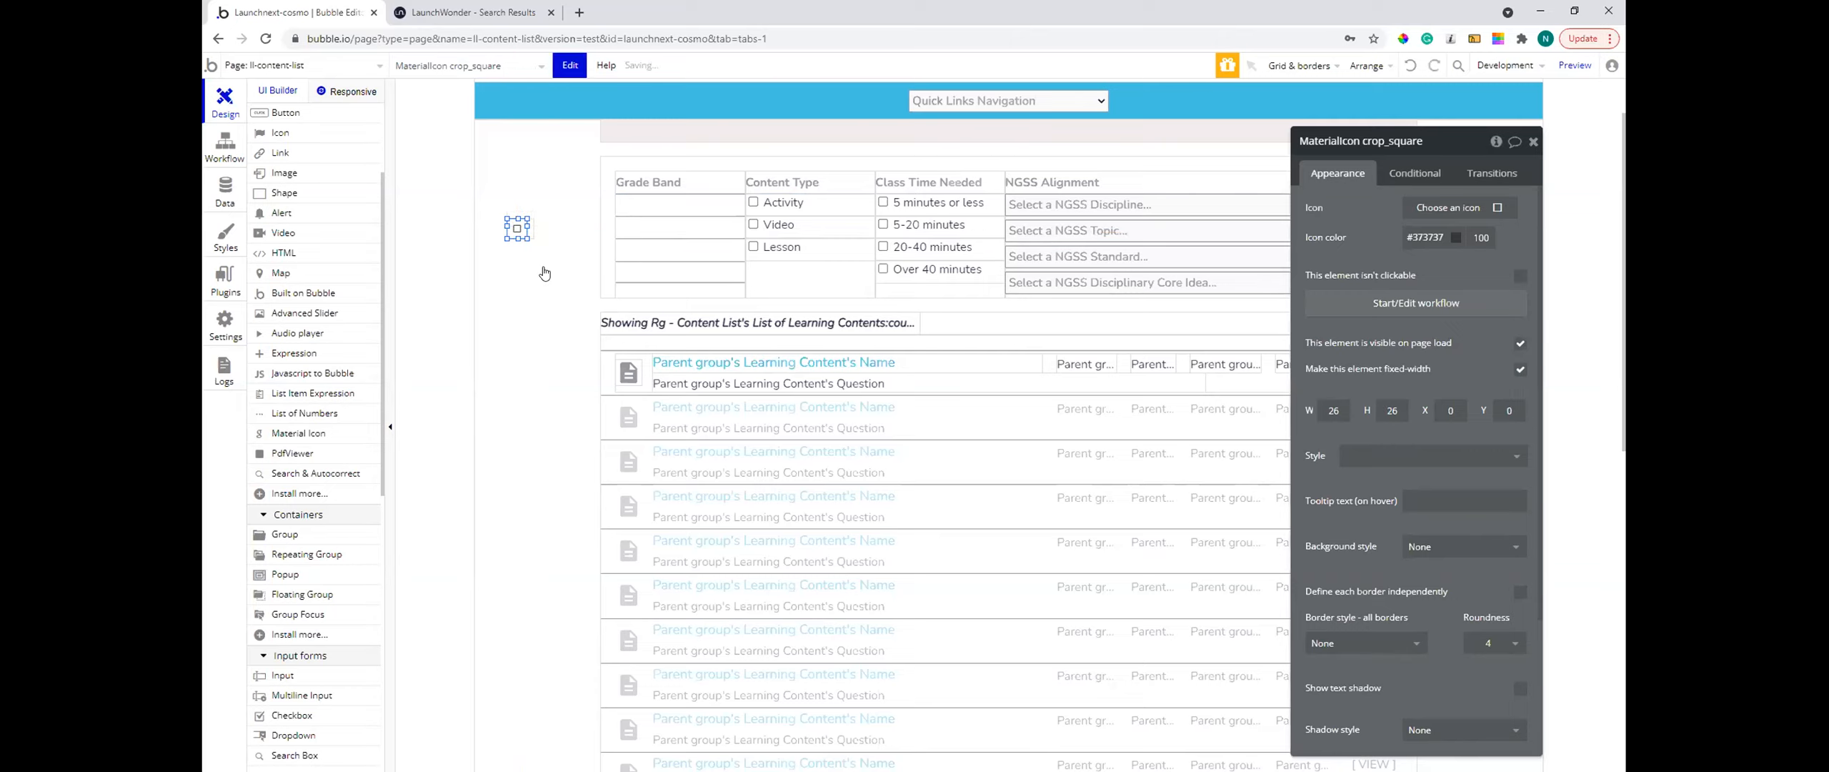
# - Reposition the icon group beside the filter and resize its square icon to 20 by 20
pyautogui.moveTo(528, 239); pyautogui.dragTo(537, 209)
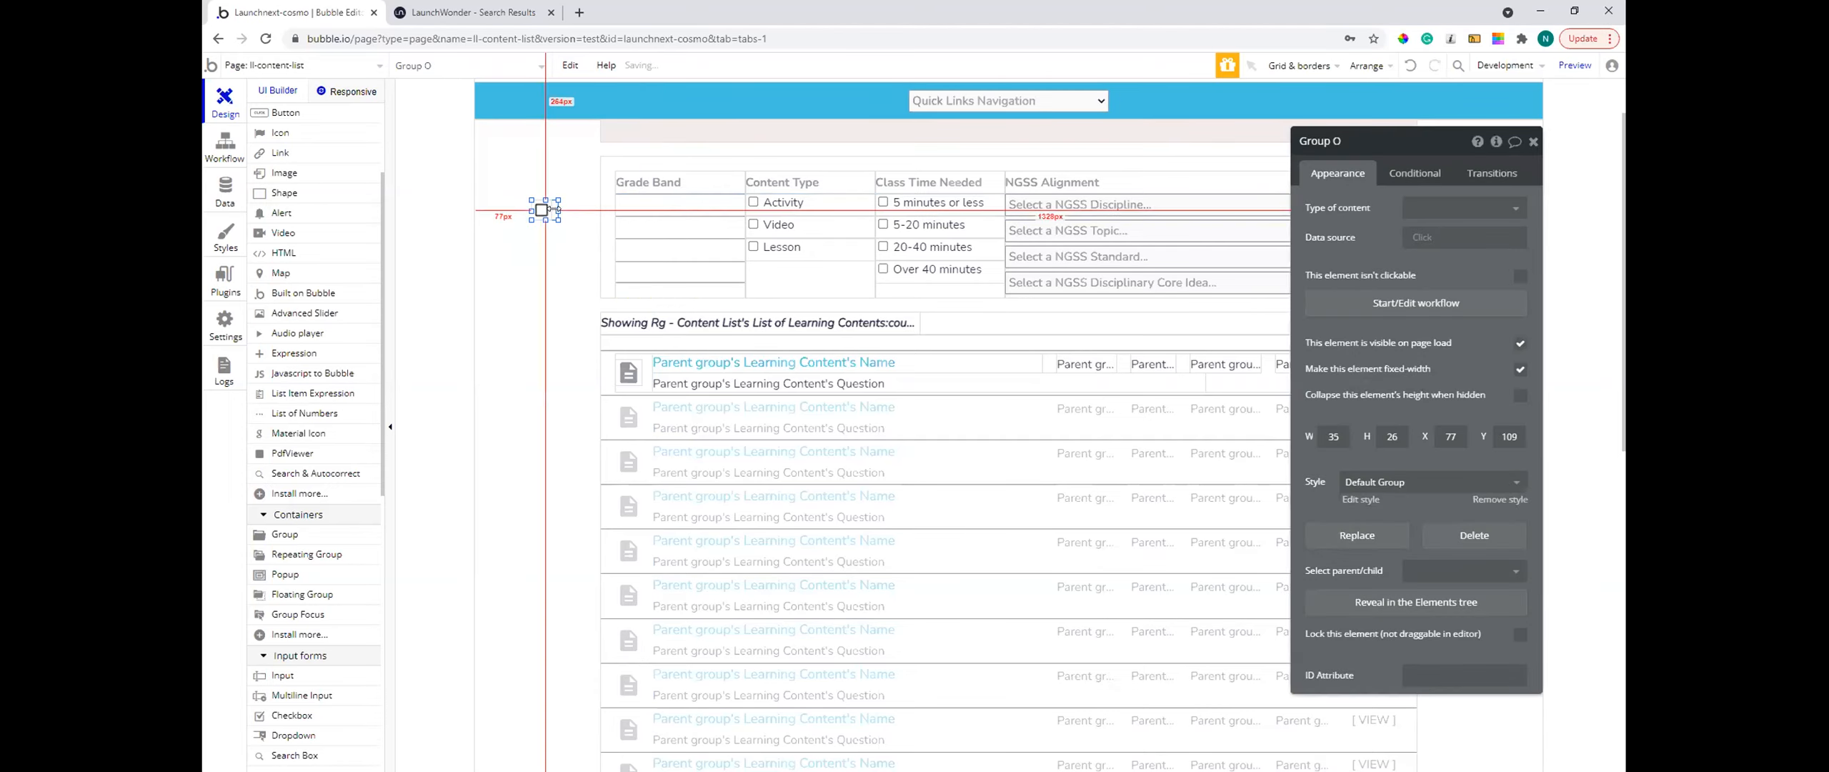
pyautogui.click(537, 209)
pyautogui.doubleClick(1333, 404)
pyautogui.write('2020')
pyautogui.press('BackSpace')
pyautogui.press('BackSpace')
pyautogui.press('Tab')
pyautogui.write('20')
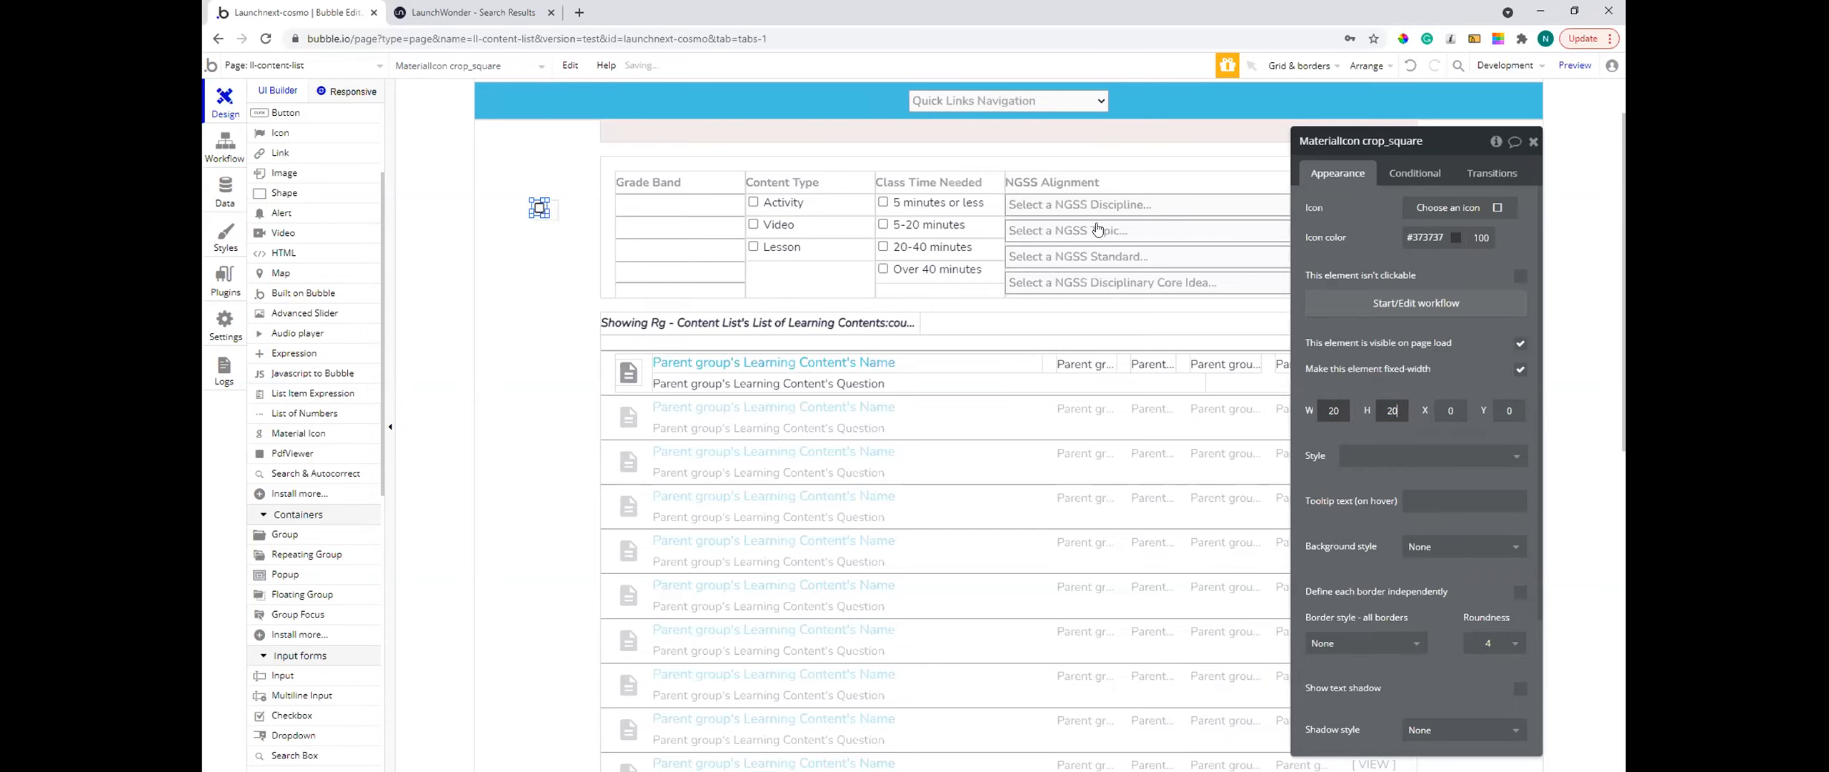
# - Try placing the icon group in the repeating group, and move the repeating group out of the Grade Band filter onto the blank page area
pyautogui.click(544, 219)
pyautogui.moveTo(544, 219); pyautogui.dragTo(674, 275)
pyautogui.click(677, 234)
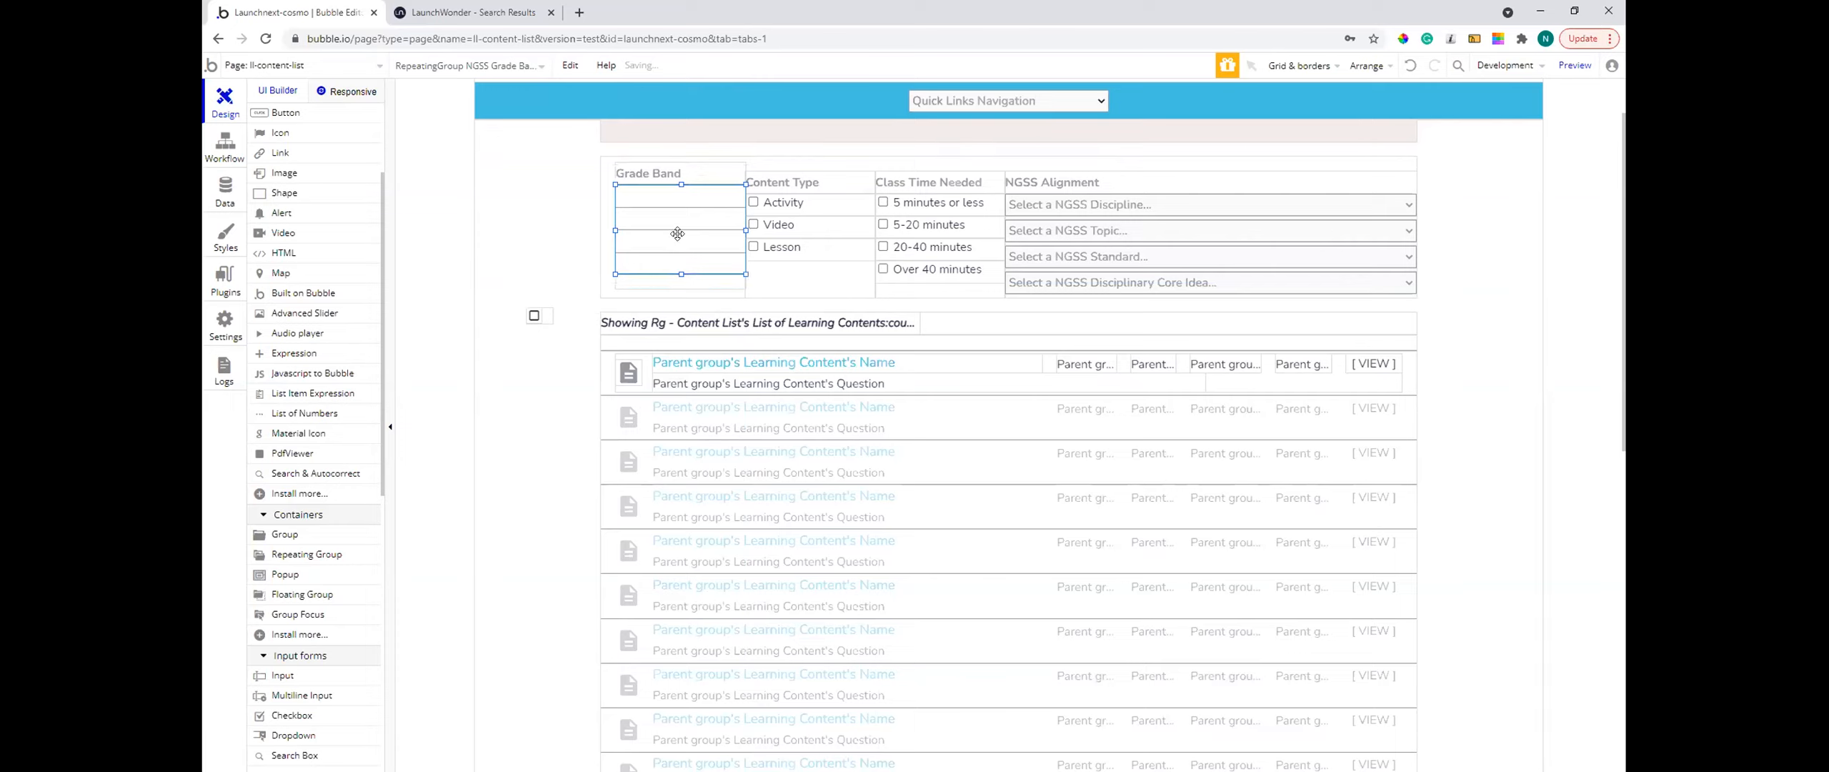
pyautogui.click(533, 316)
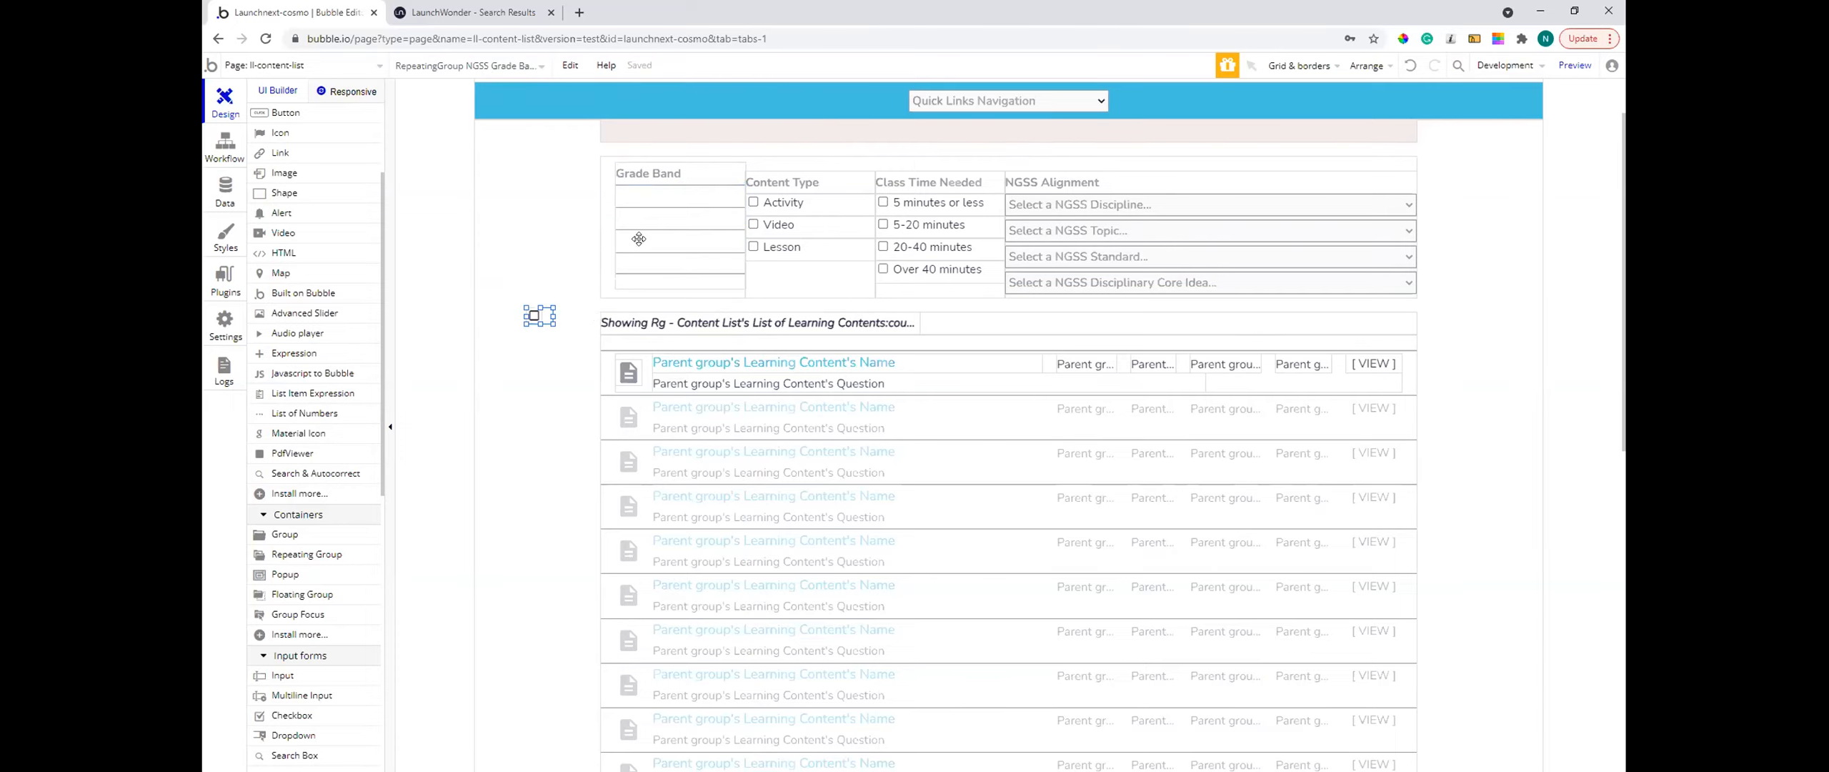
pyautogui.moveTo(660, 212); pyautogui.dragTo(662, 194)
pyautogui.click(657, 261)
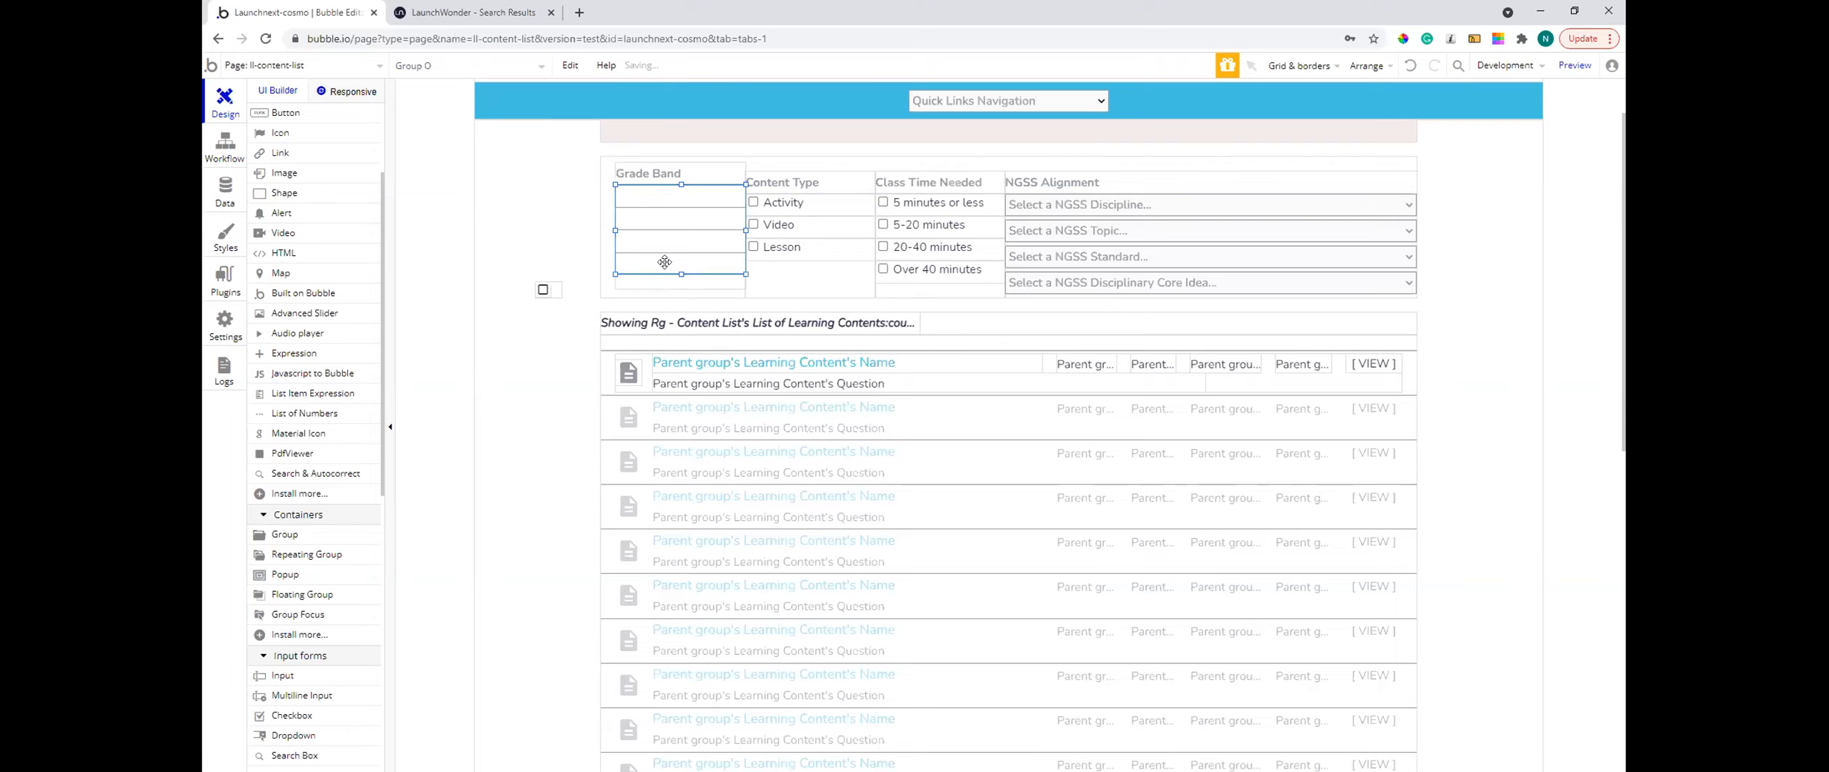
pyautogui.moveTo(671, 260); pyautogui.dragTo(543, 237)
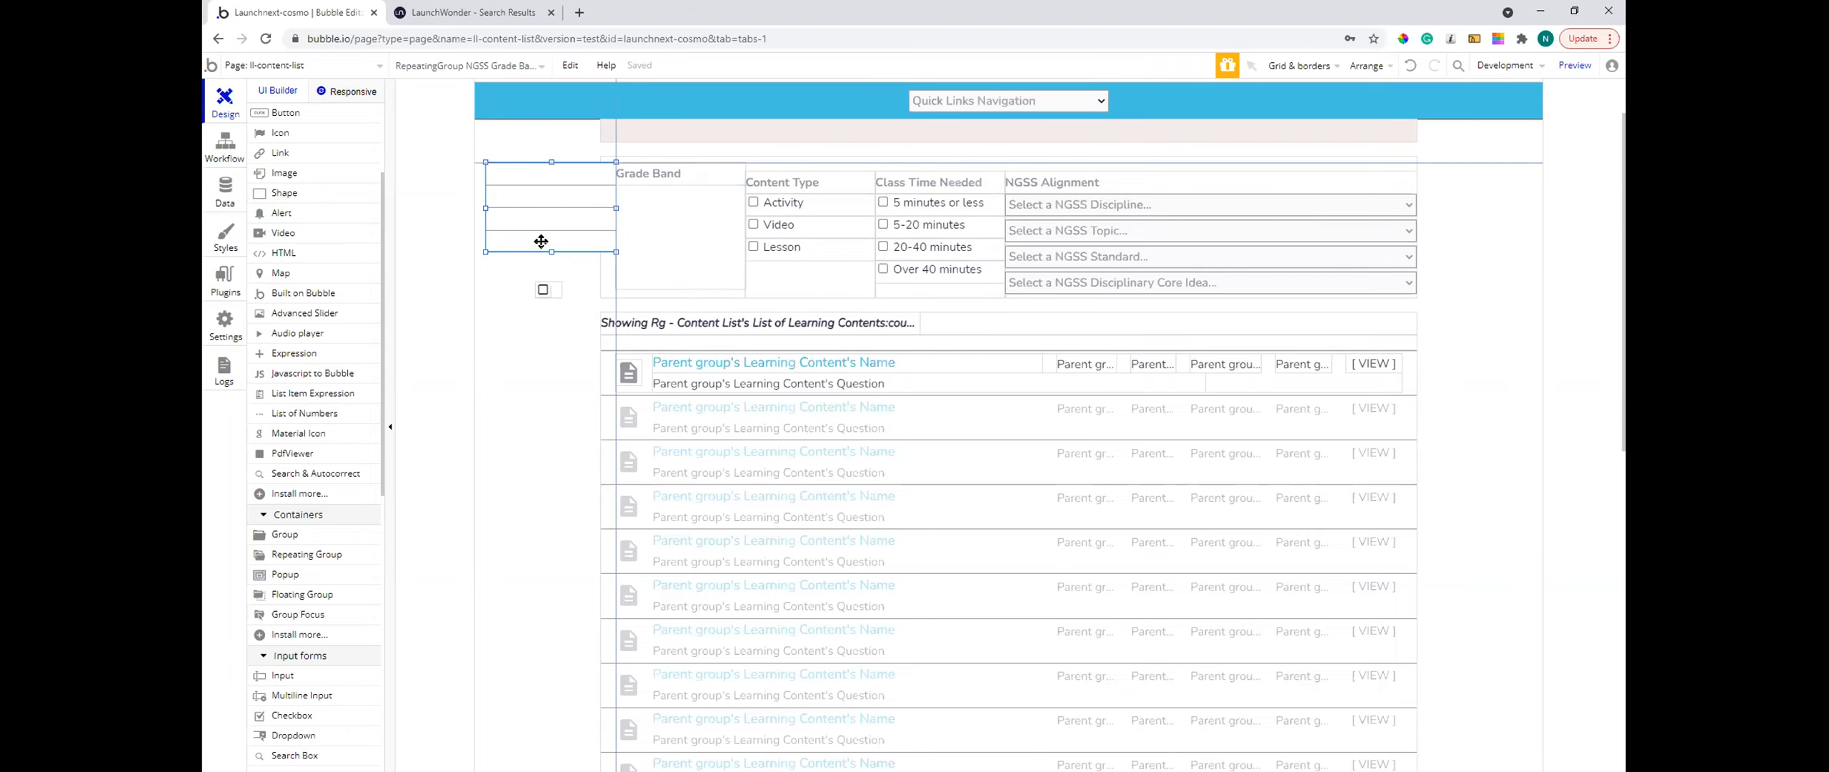
# - Nest the icon group inside the first cell of the repeating group
pyautogui.moveTo(556, 294); pyautogui.dragTo(536, 179)
pyautogui.moveTo(549, 226); pyautogui.dragTo(543, 280)
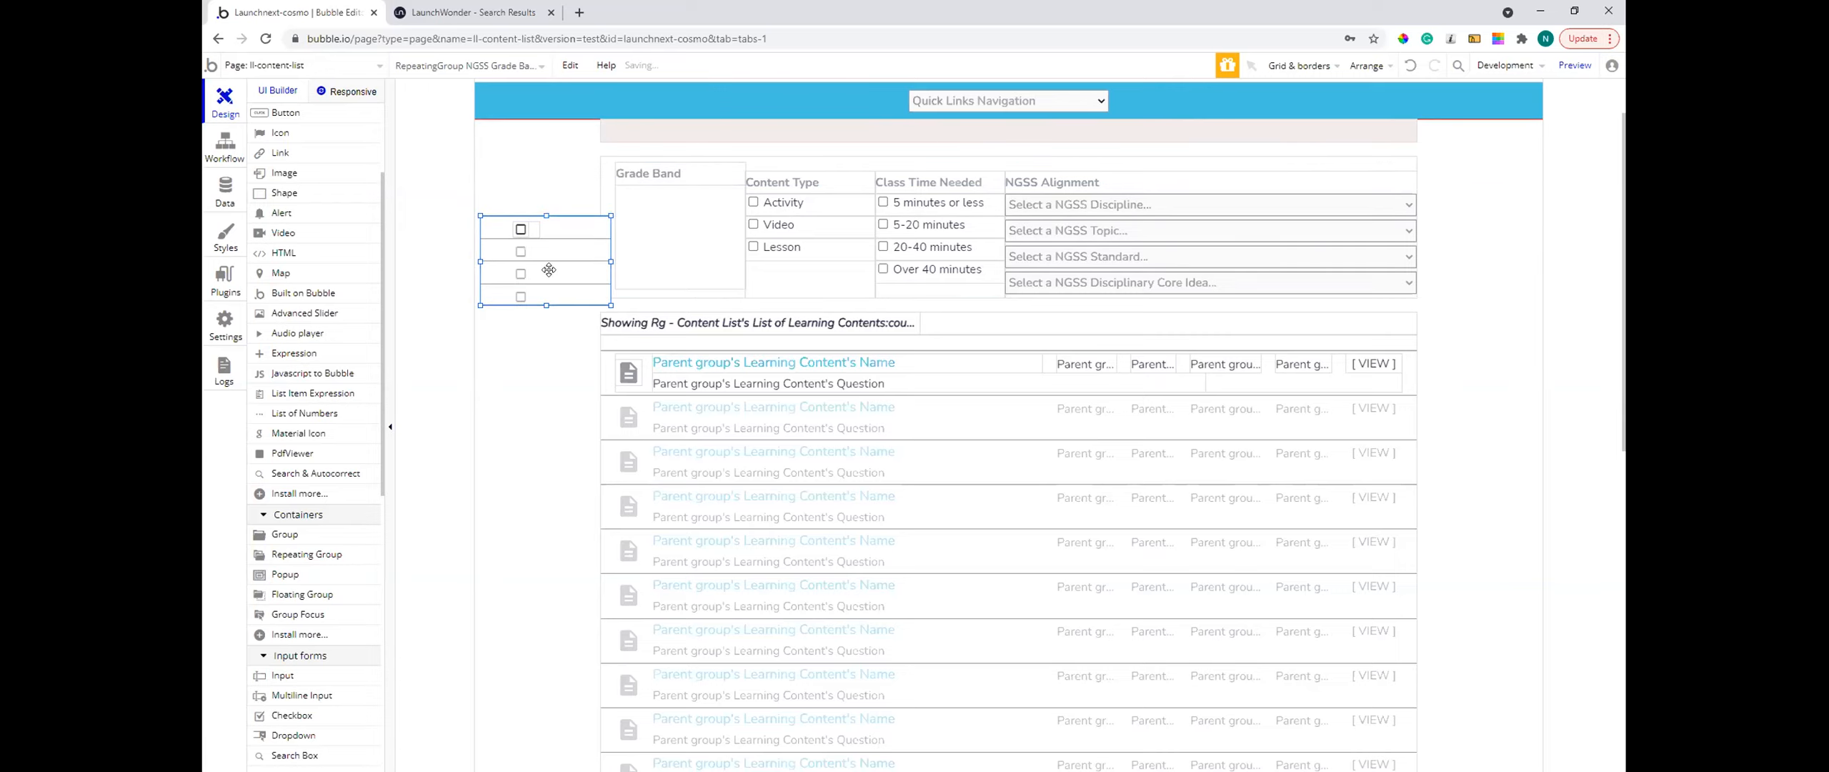
pyautogui.click(529, 223)
pyautogui.moveTo(529, 223); pyautogui.dragTo(508, 230)
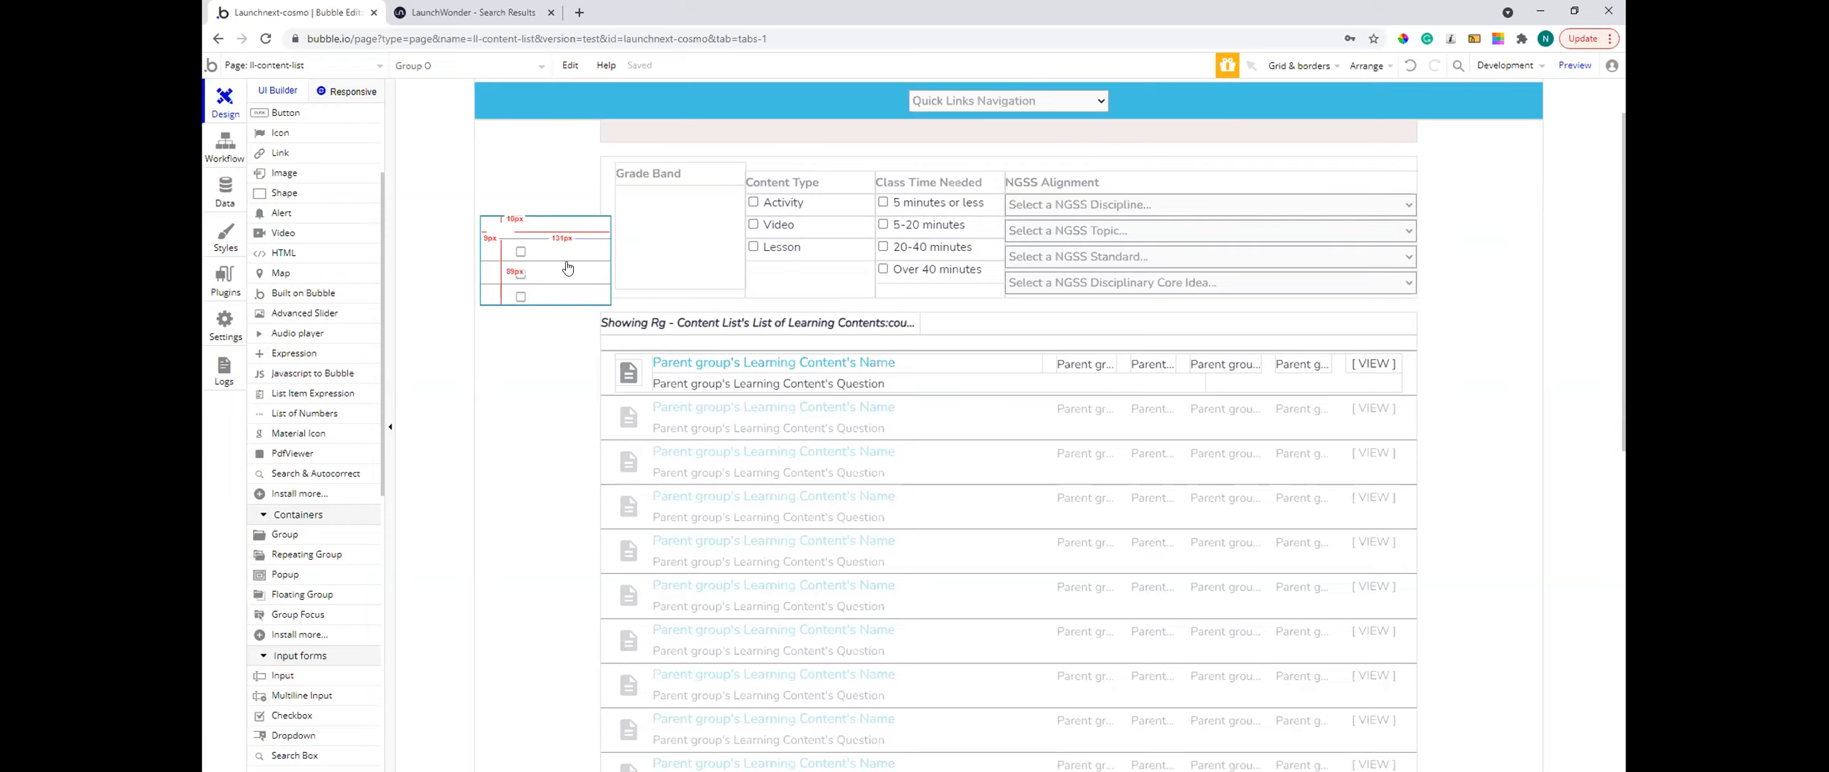
pyautogui.moveTo(551, 269); pyautogui.dragTo(565, 298)
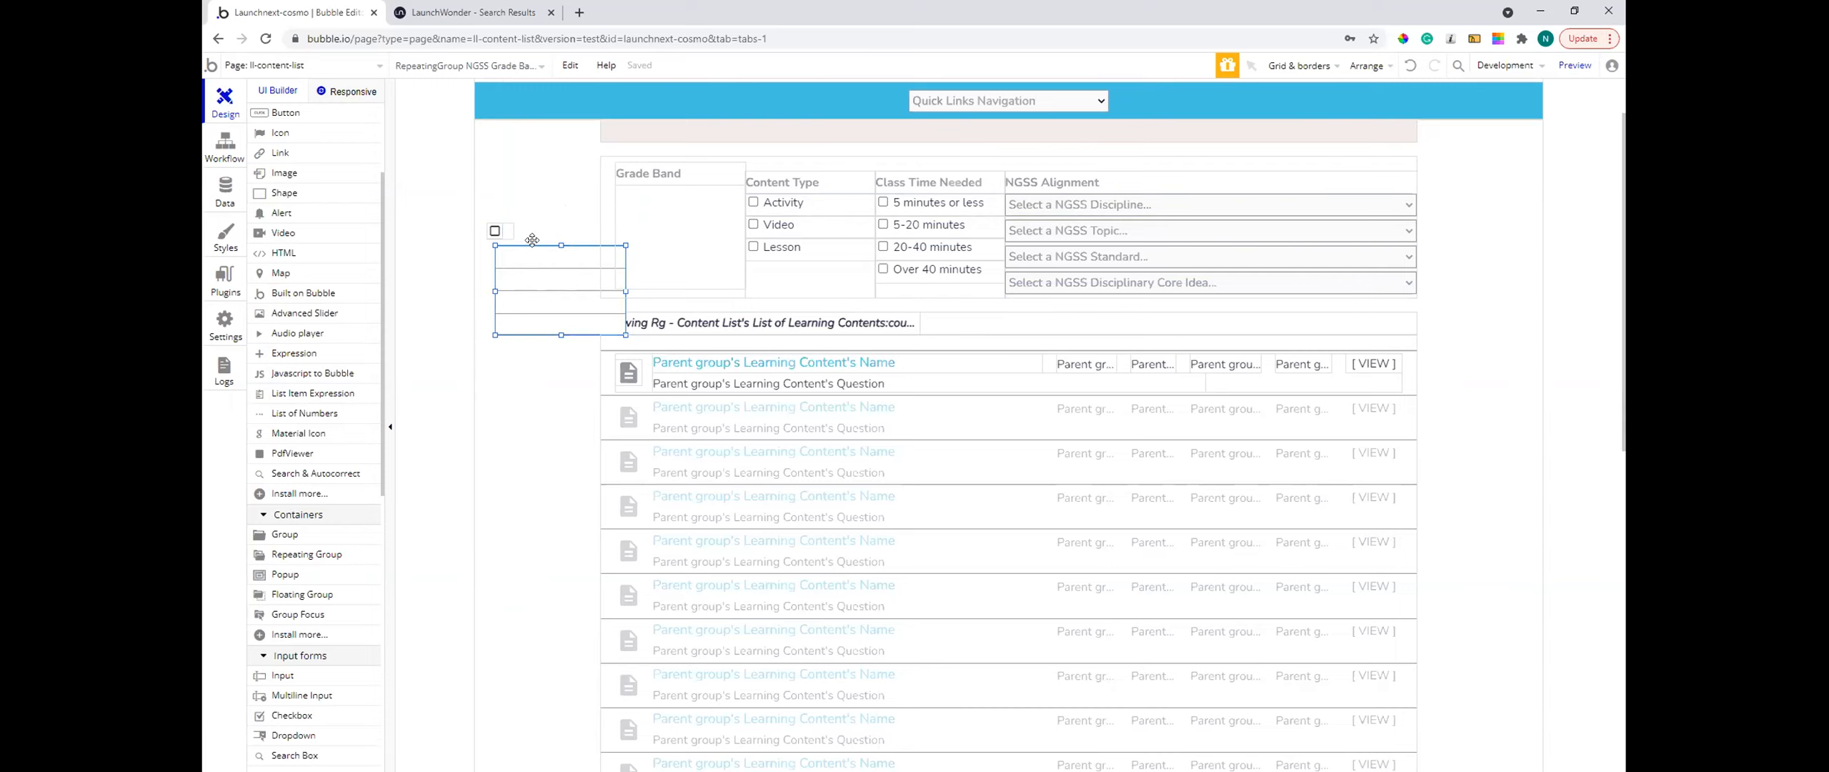
pyautogui.moveTo(495, 230); pyautogui.dragTo(526, 255)
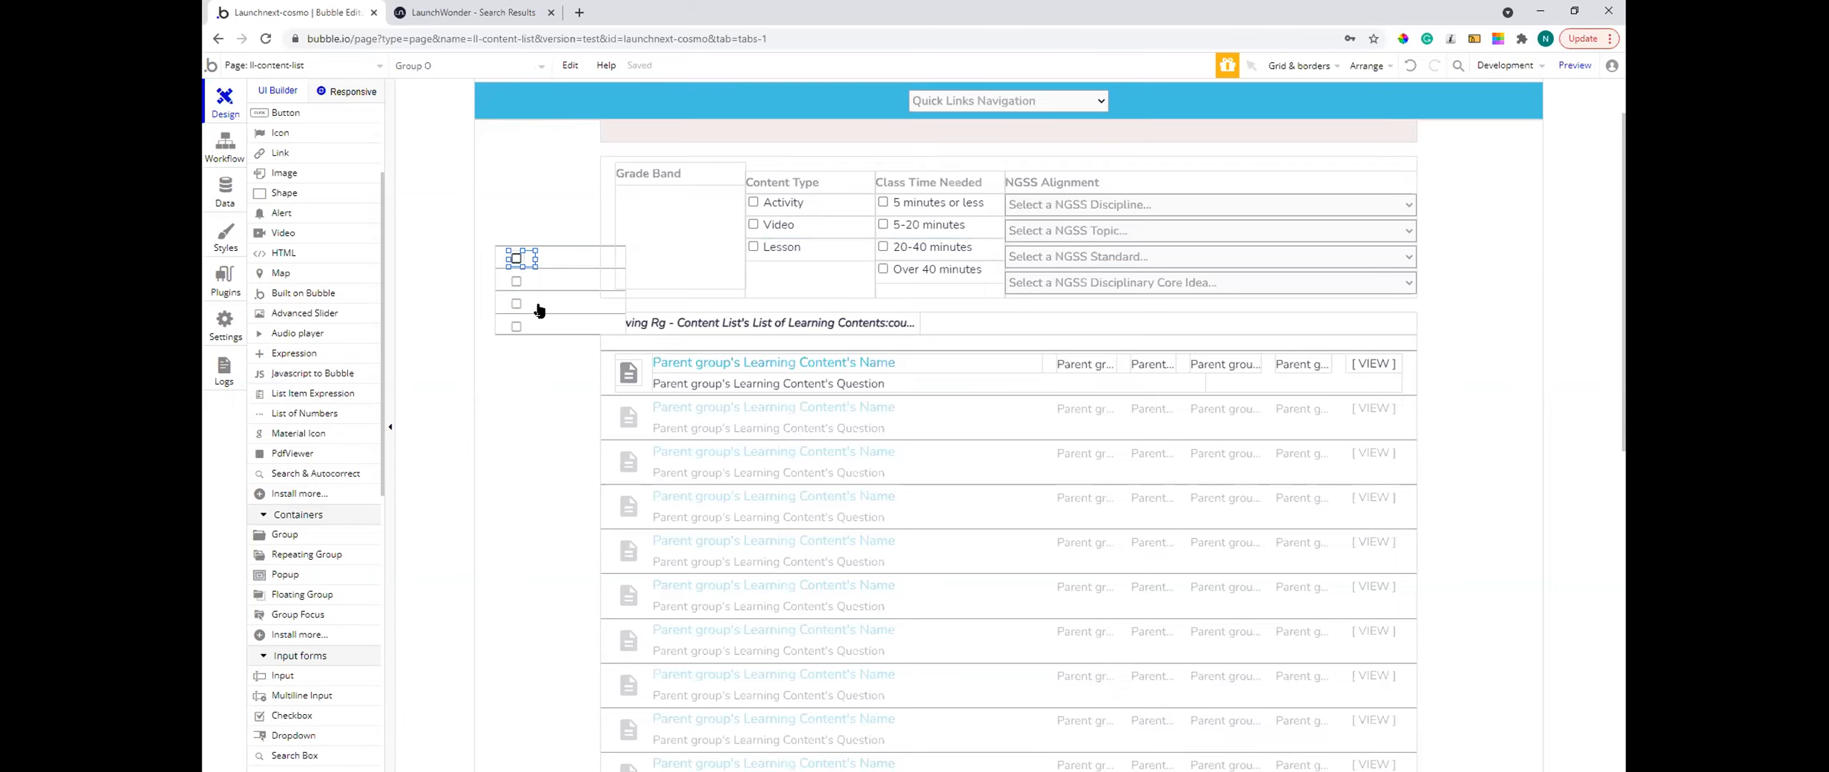
# - Move the repeating group back under the Grade Band heading and lower the whole Grade Band group in line with the neighbouring filters
pyautogui.moveTo(540, 309); pyautogui.dragTo(653, 245)
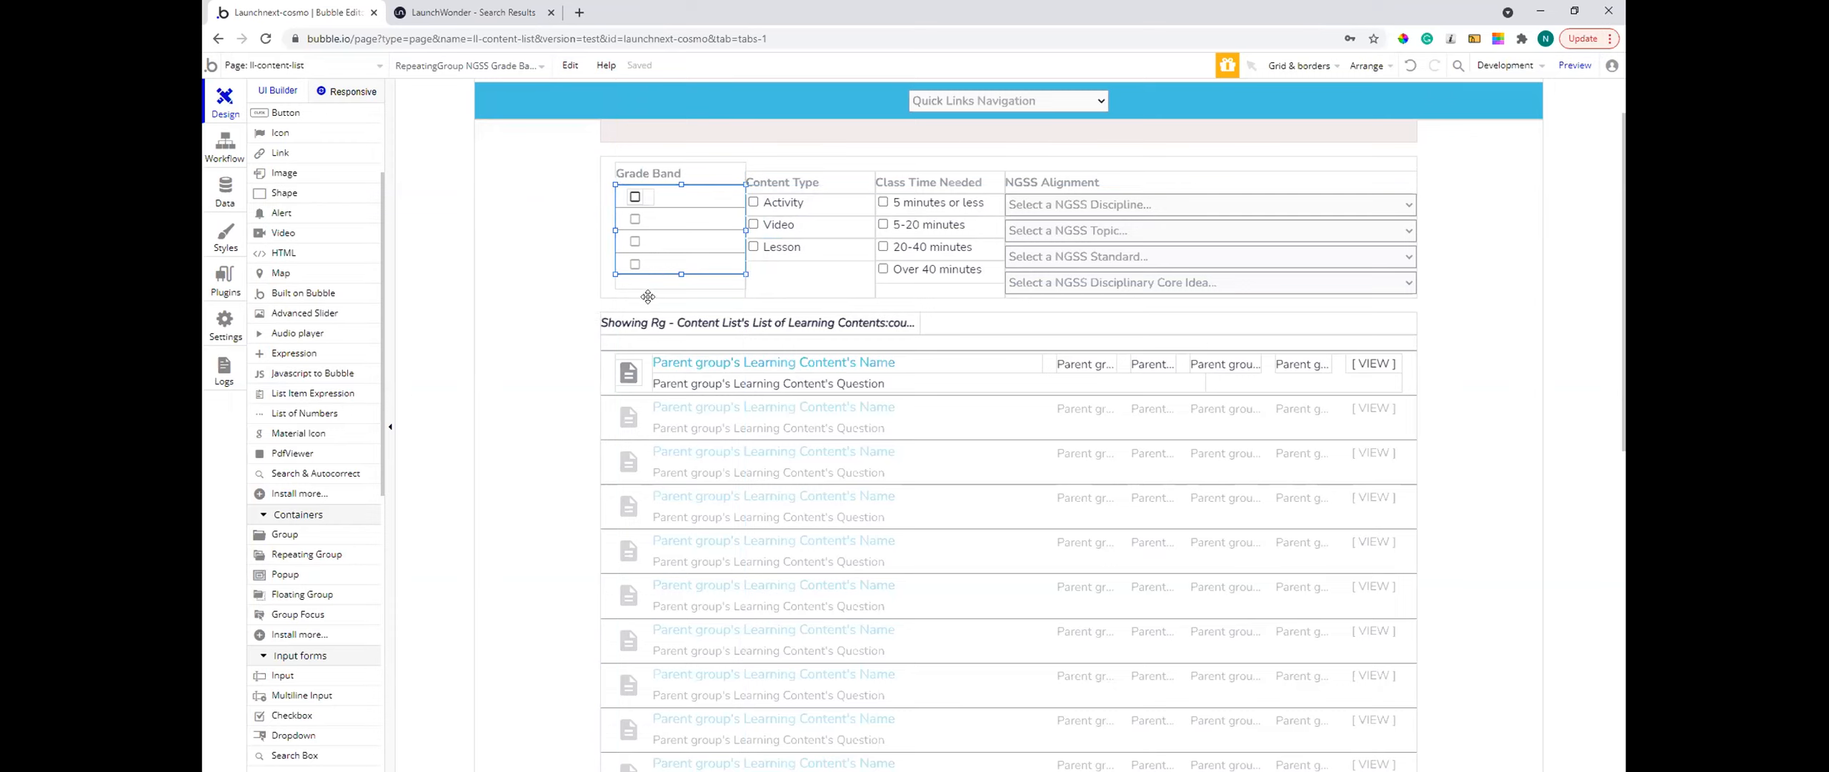
pyautogui.press('Left')
pyautogui.click(653, 286)
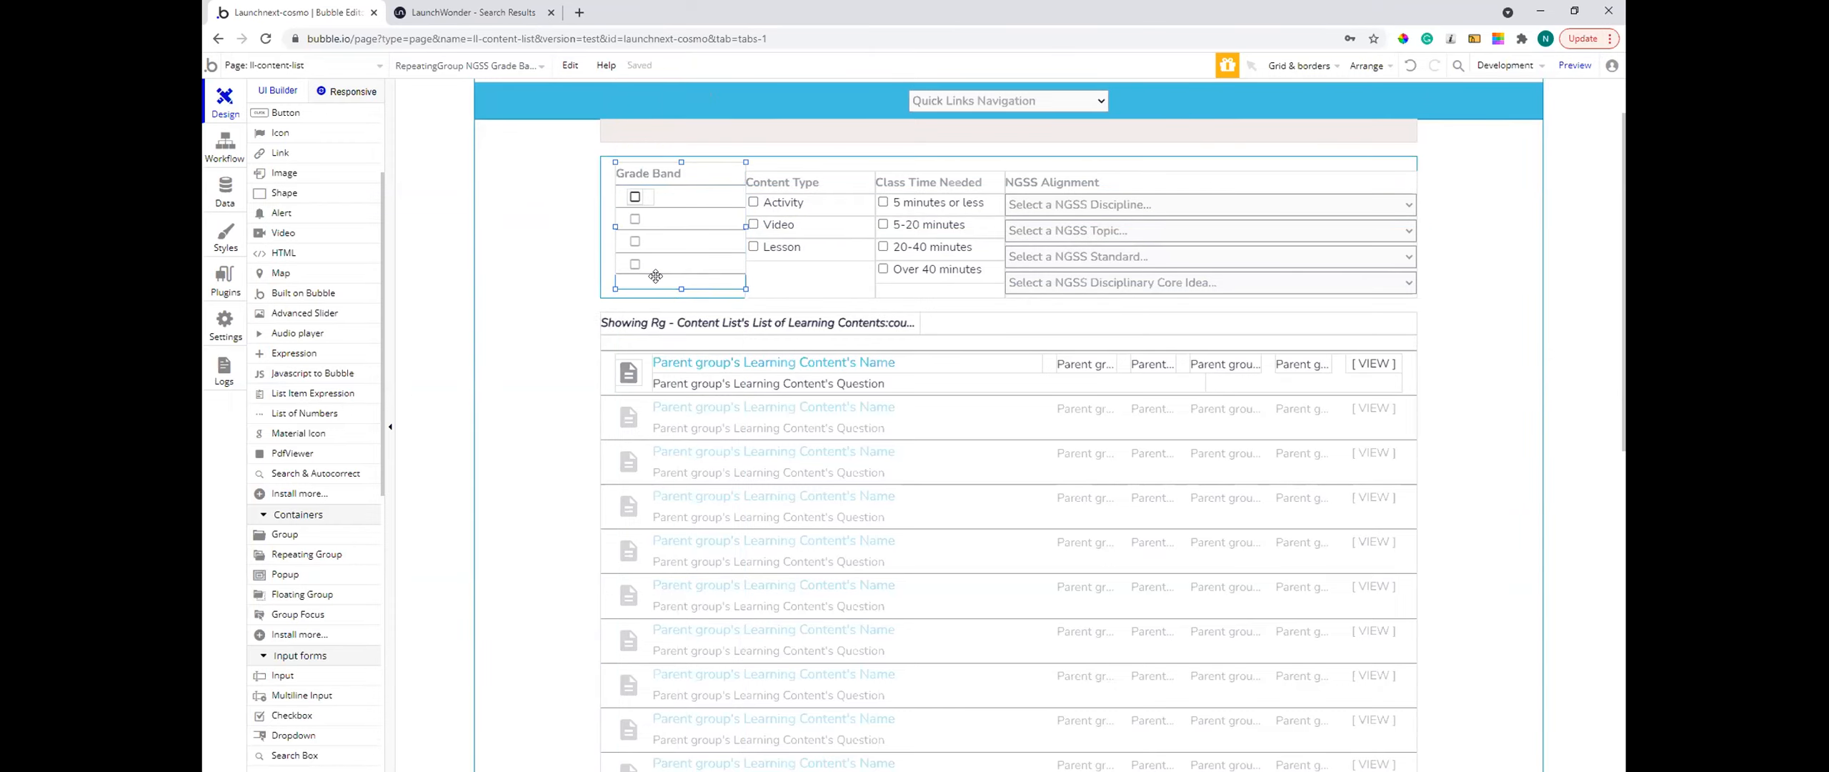
# - Align the icon group to the left edge of the repeating group's cell and center it vertically
pyautogui.click(650, 206)
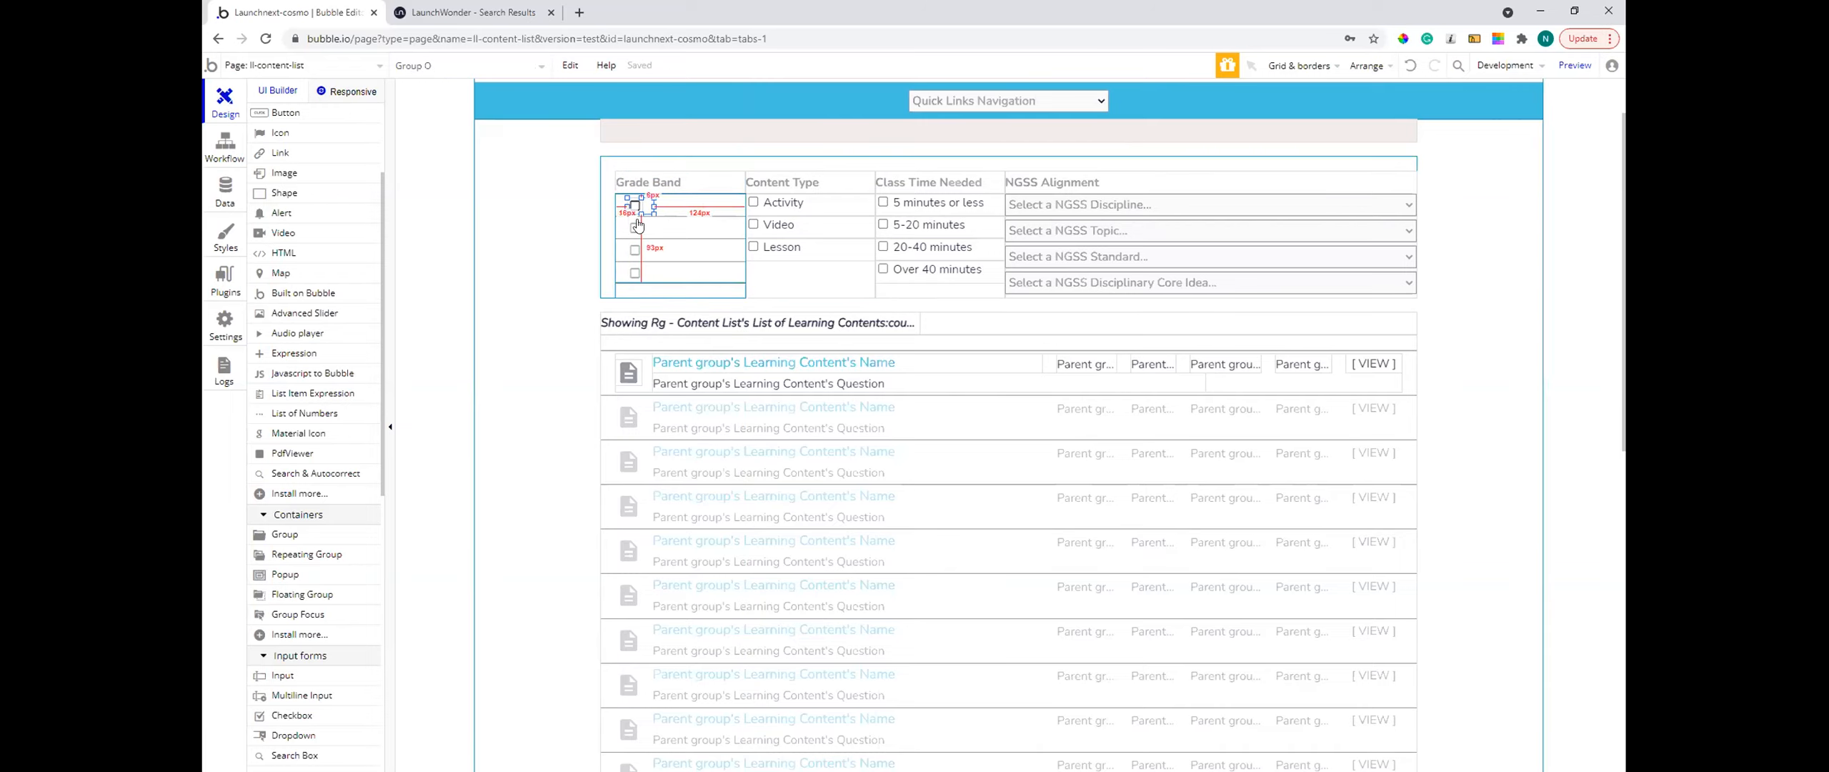
pyautogui.moveTo(643, 204); pyautogui.dragTo(639, 205)
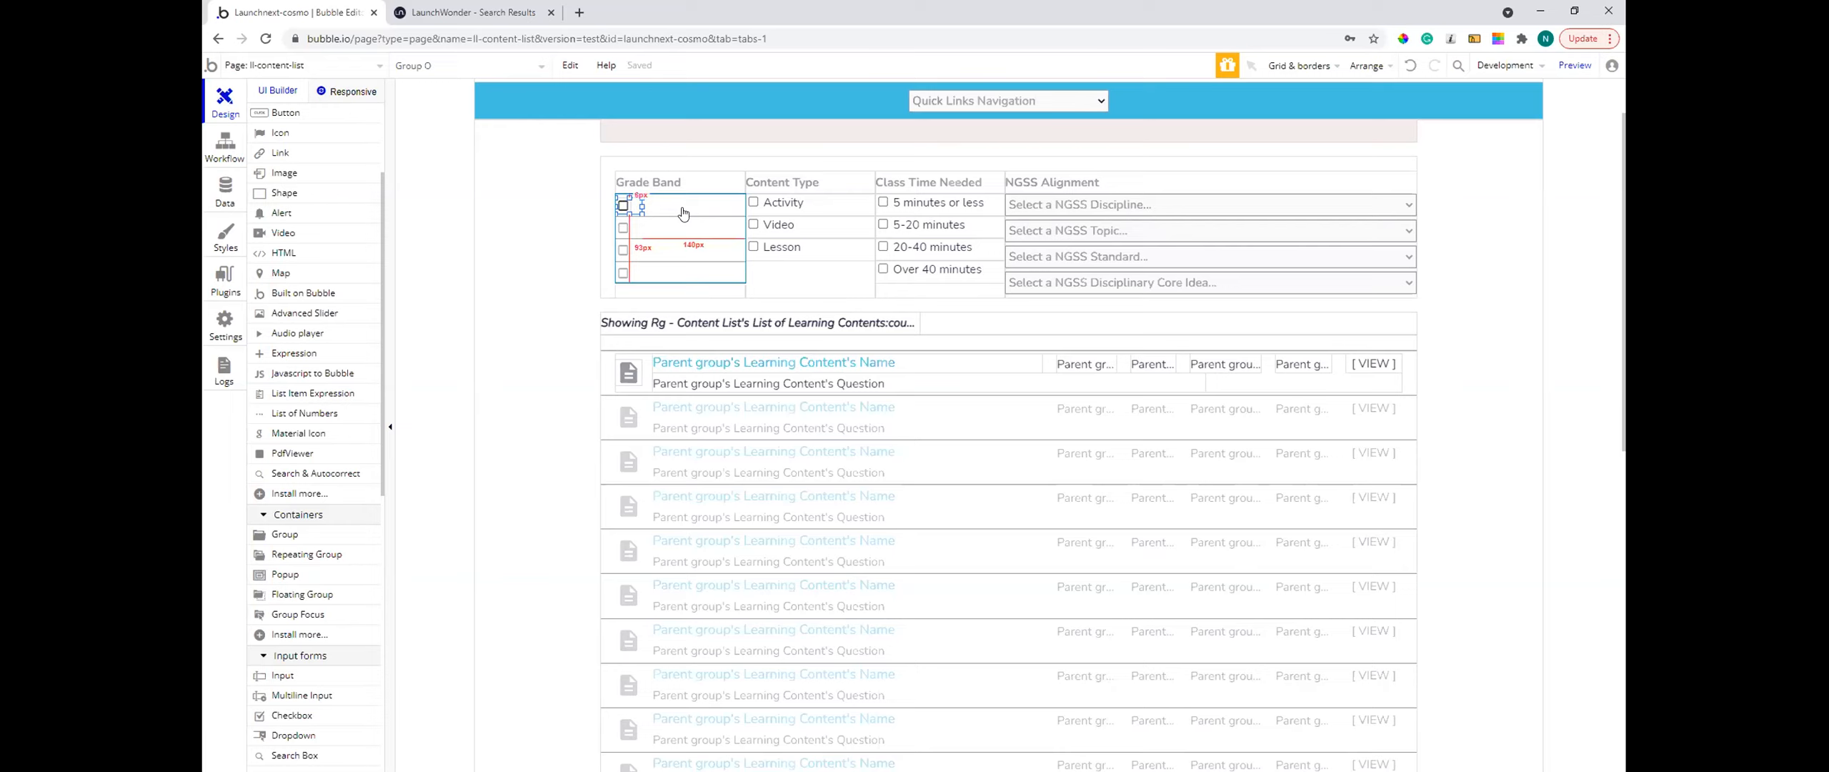
pyautogui.rightClick(632, 202)
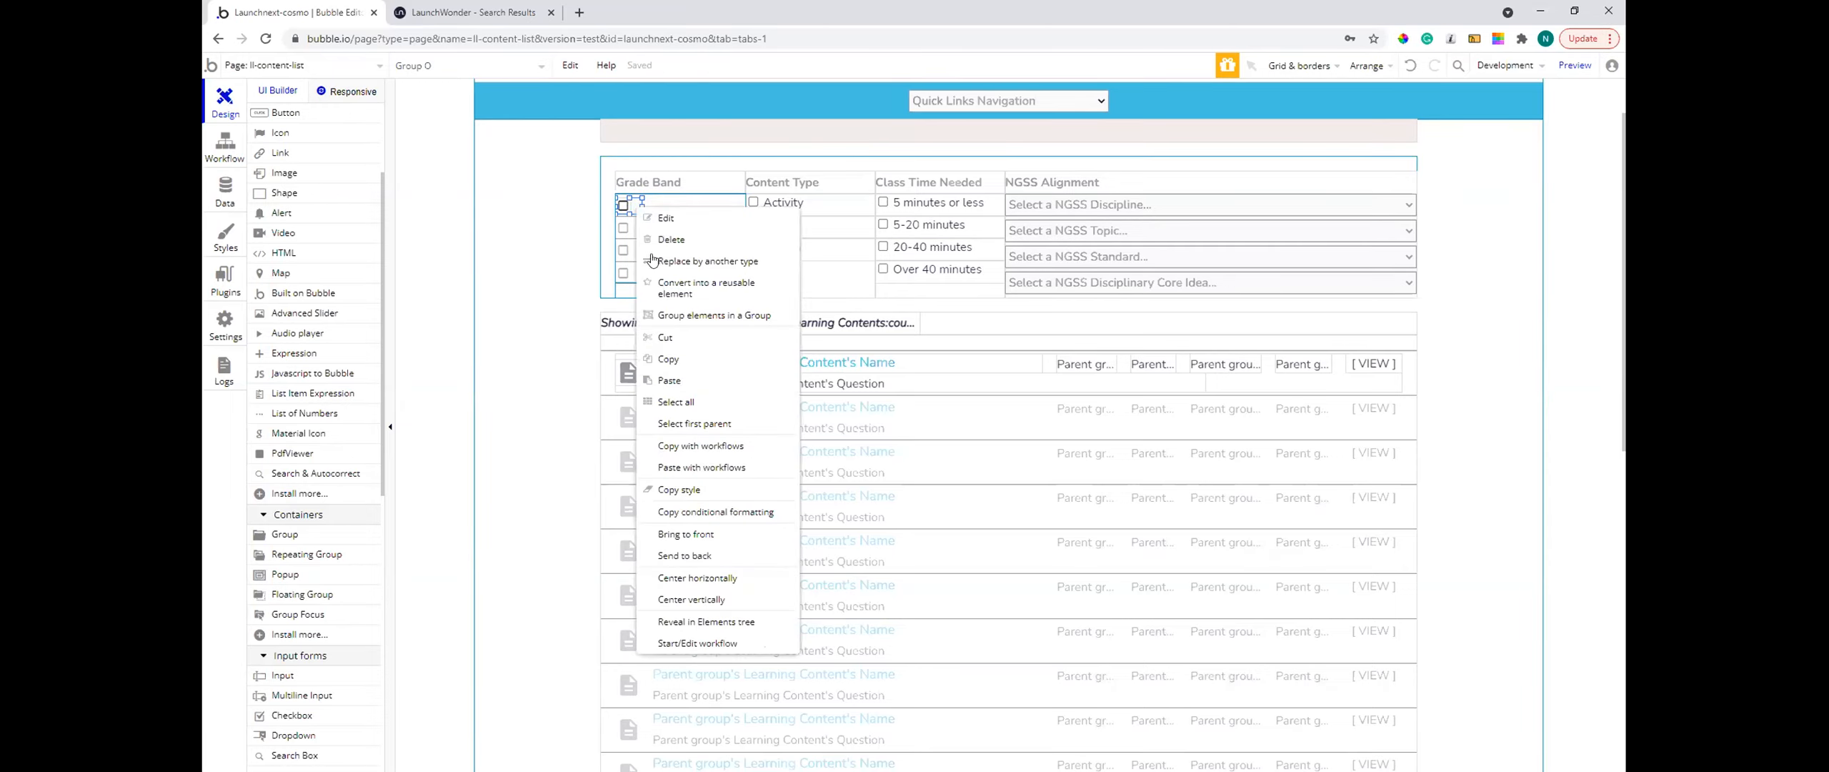
pyautogui.click(703, 606)
# - Set the Grade Band repeating group's data source to all options of the NGSS Grade Band OS option set
pyautogui.doubleClick(669, 253)
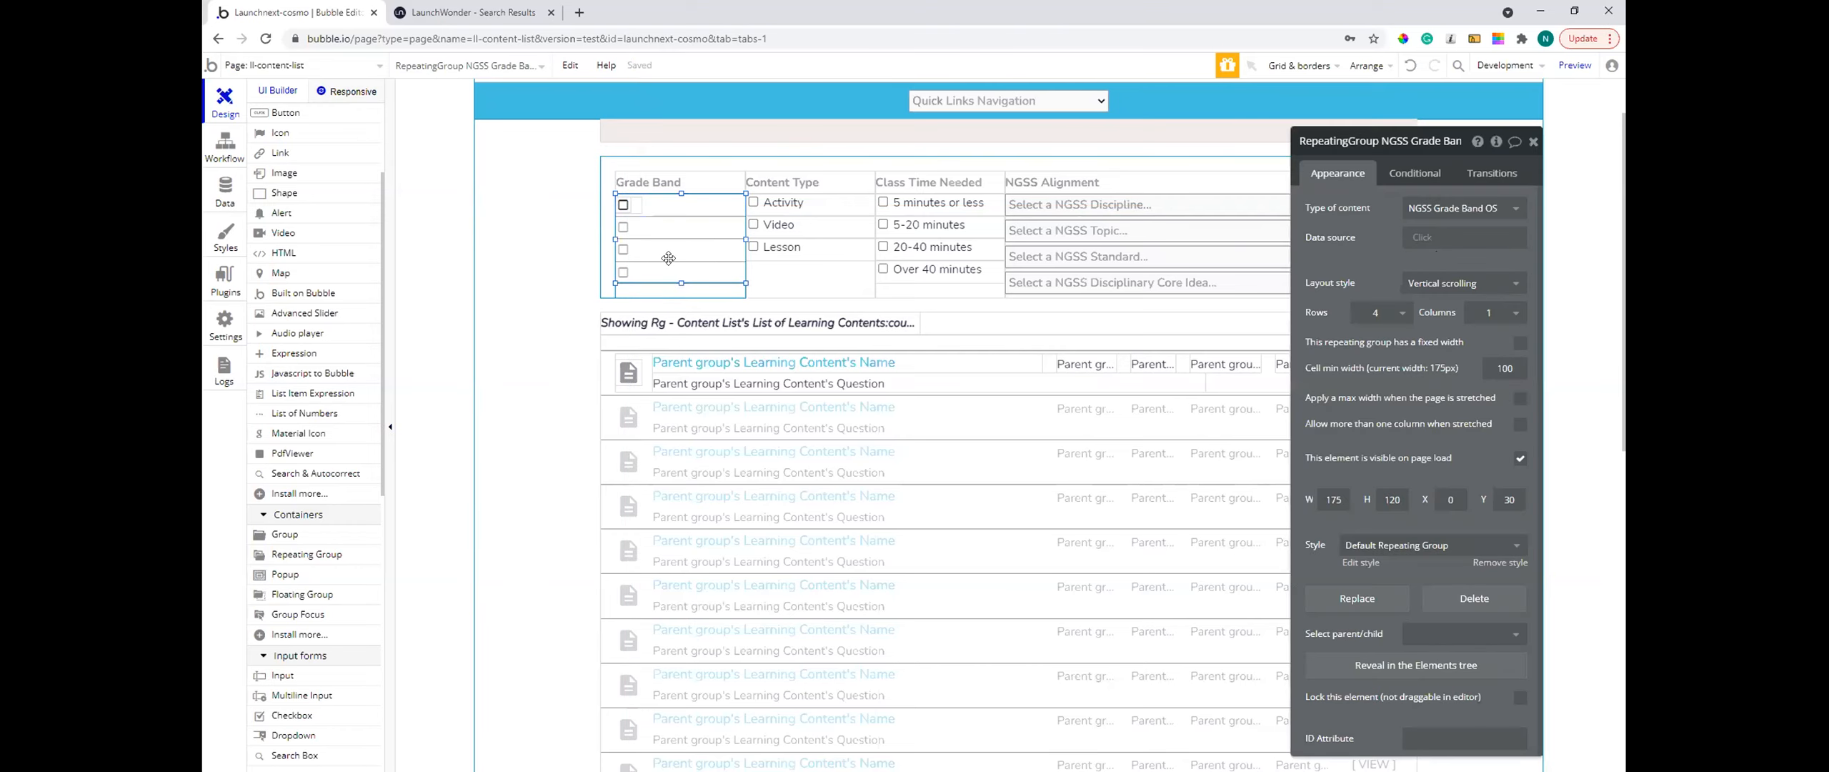
pyautogui.click(1435, 243)
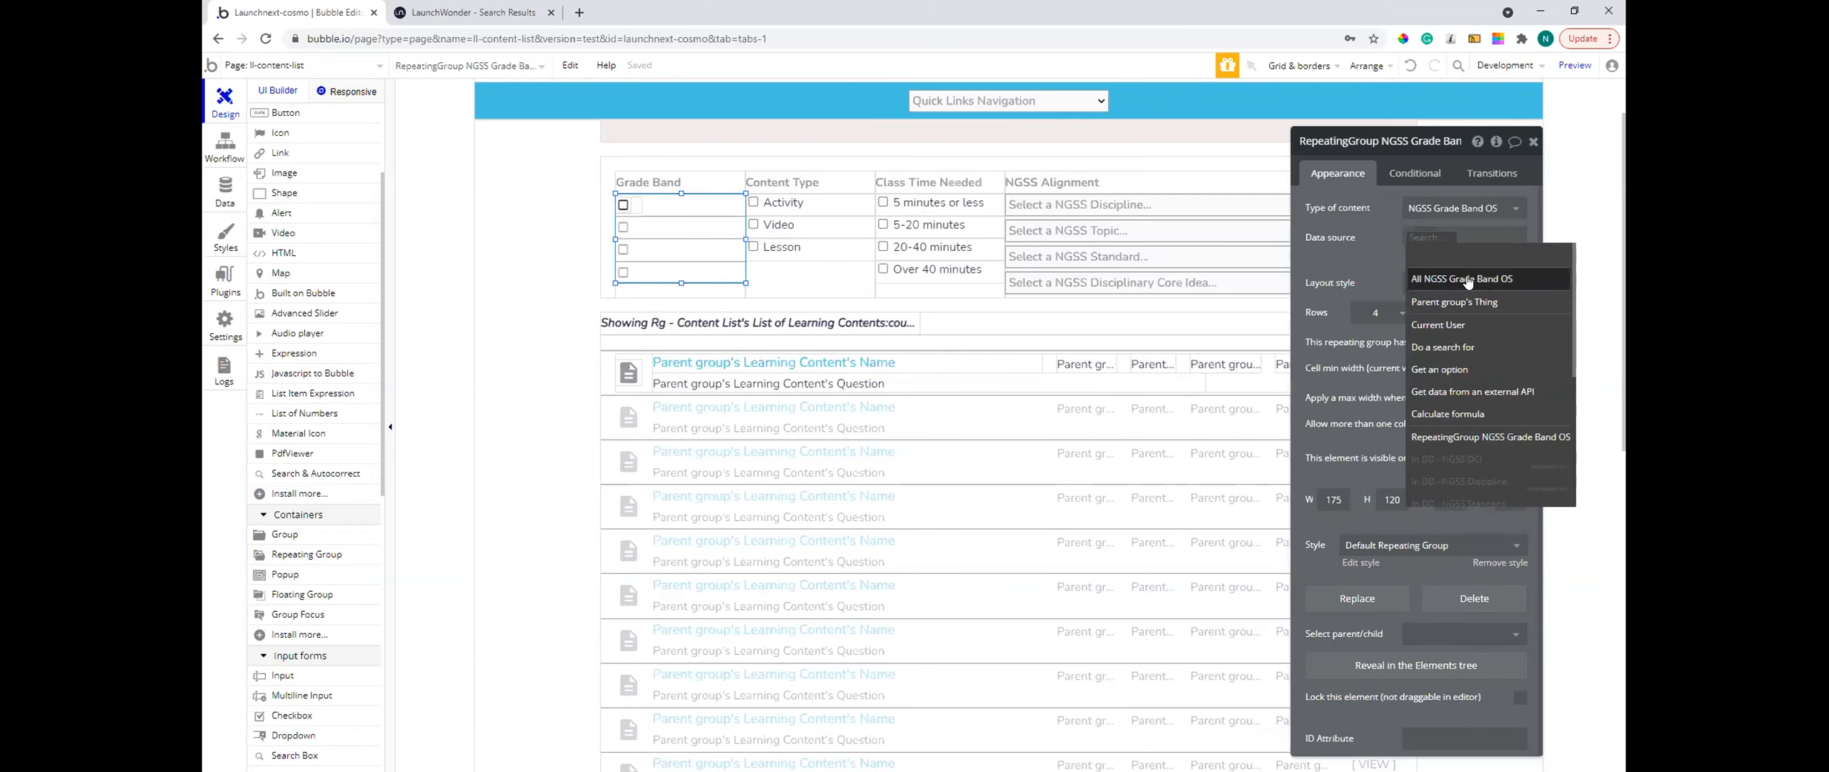
pyautogui.click(1425, 373)
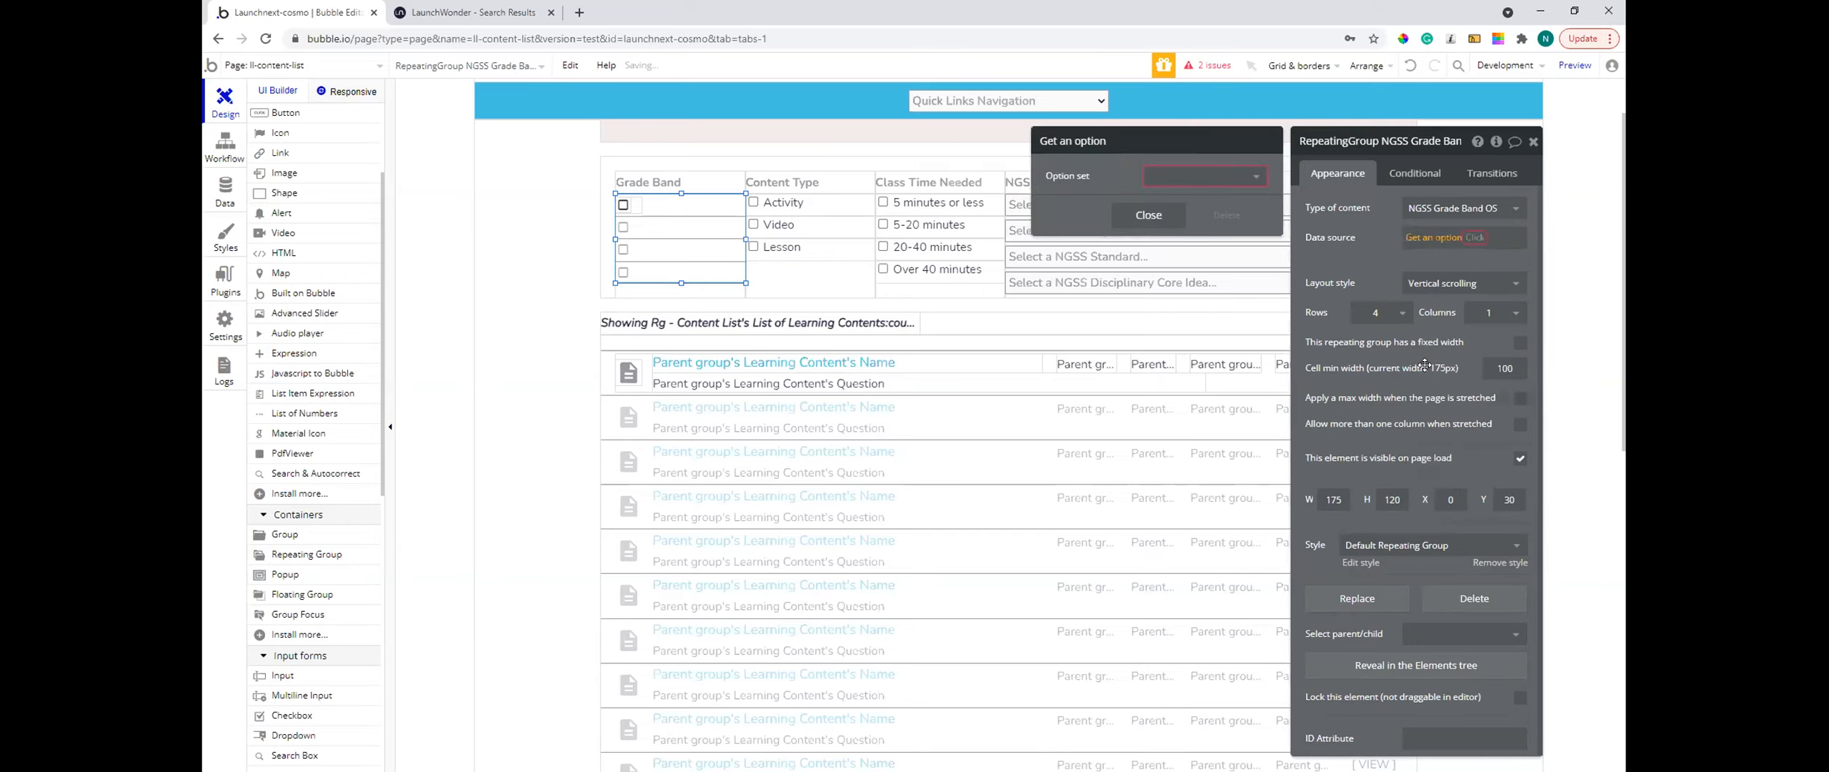
pyautogui.click(1186, 179)
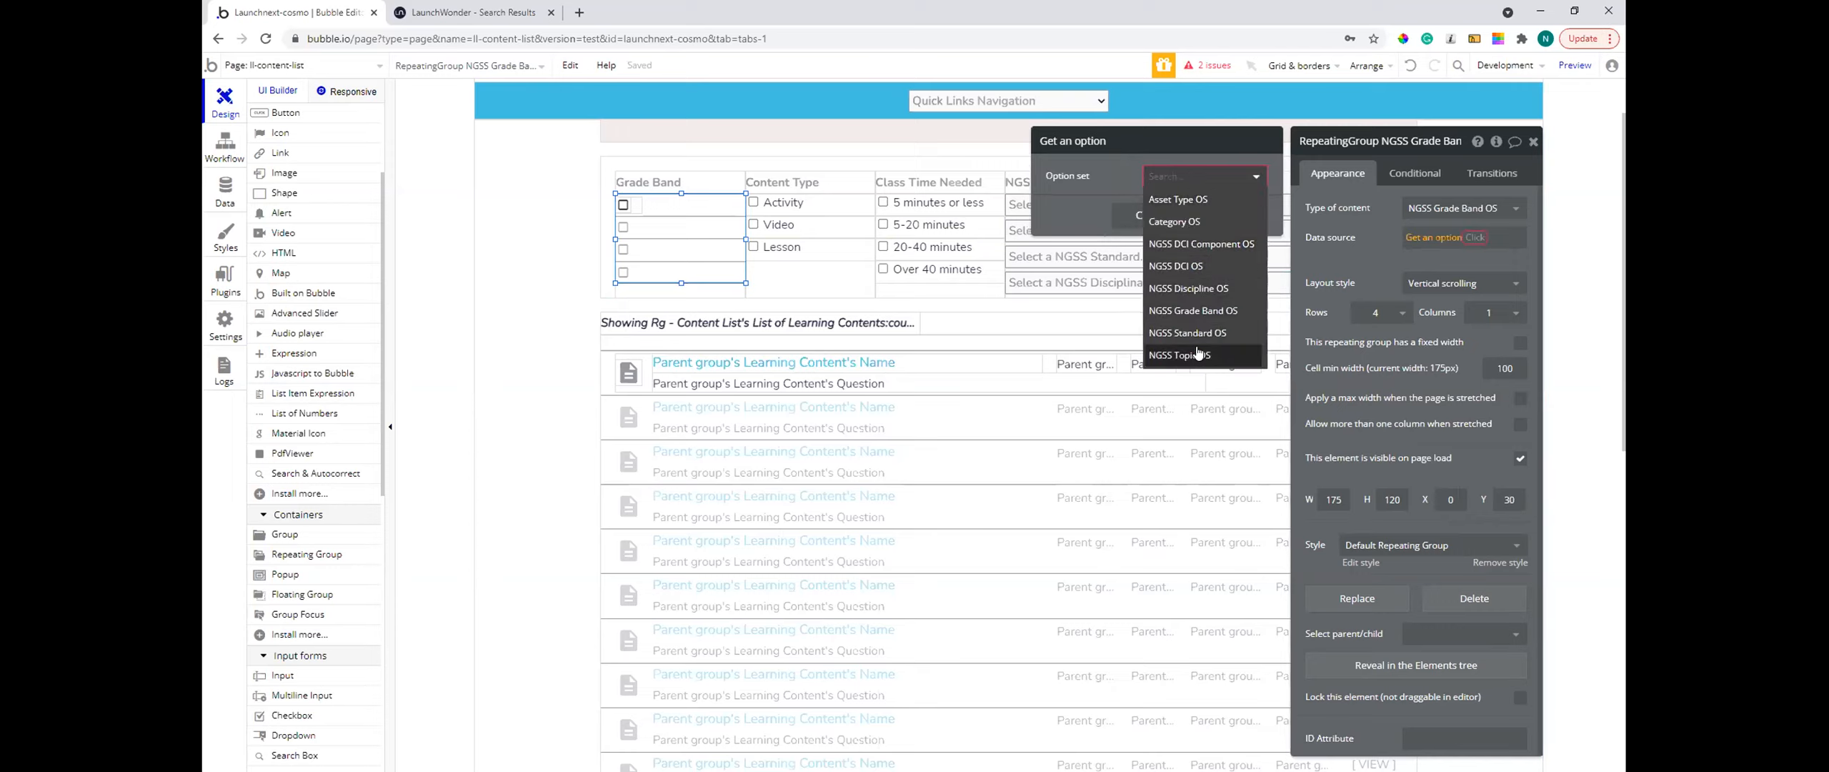
pyautogui.click(1197, 312)
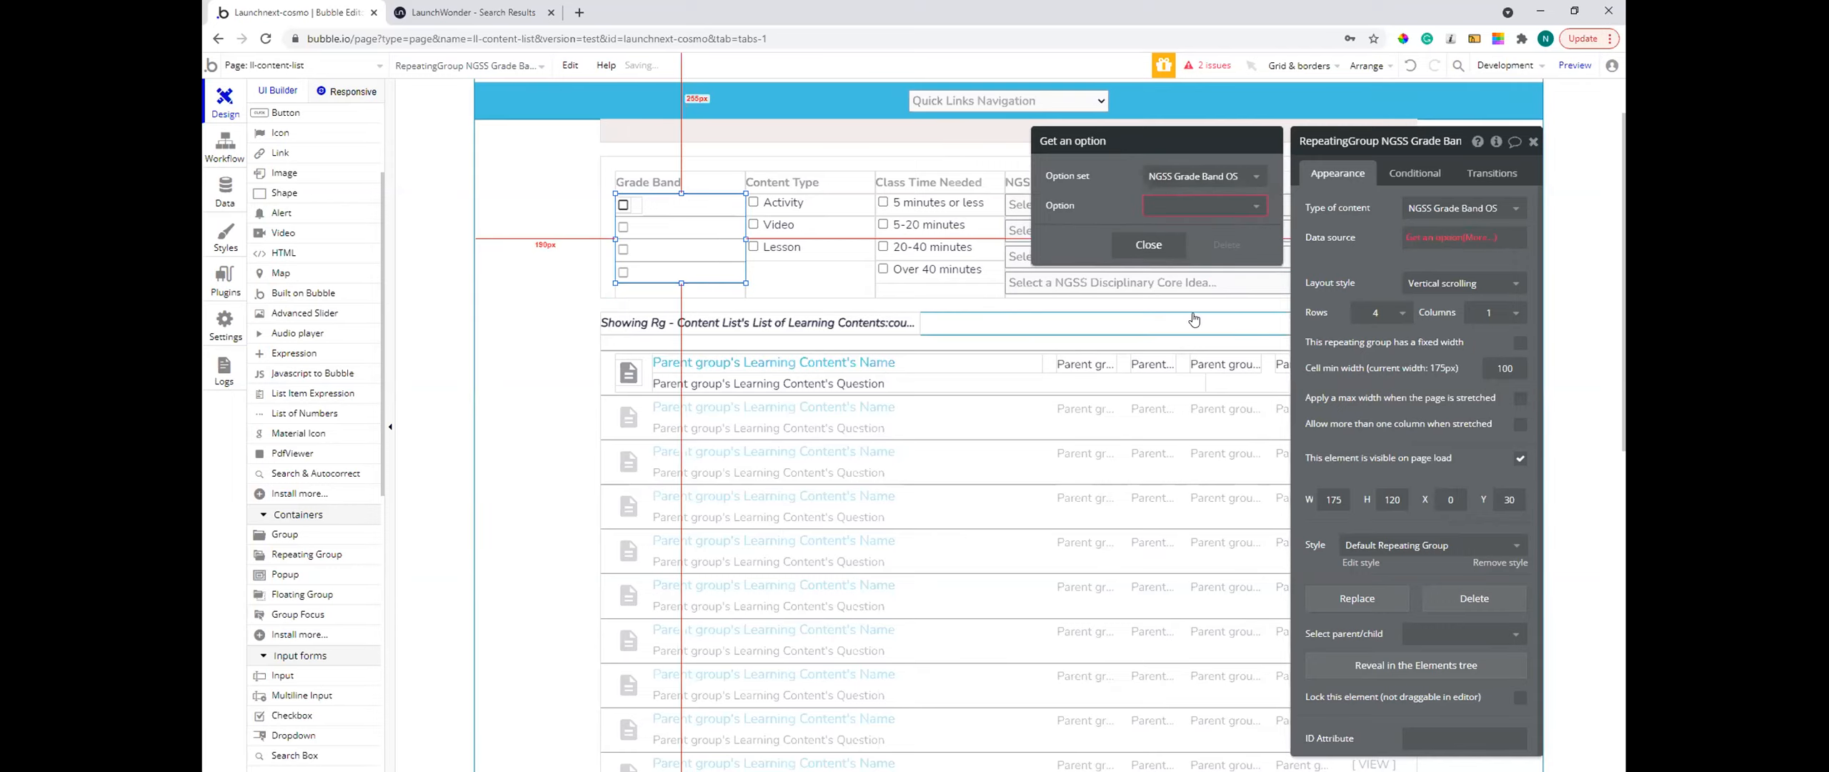
pyautogui.click(1172, 205)
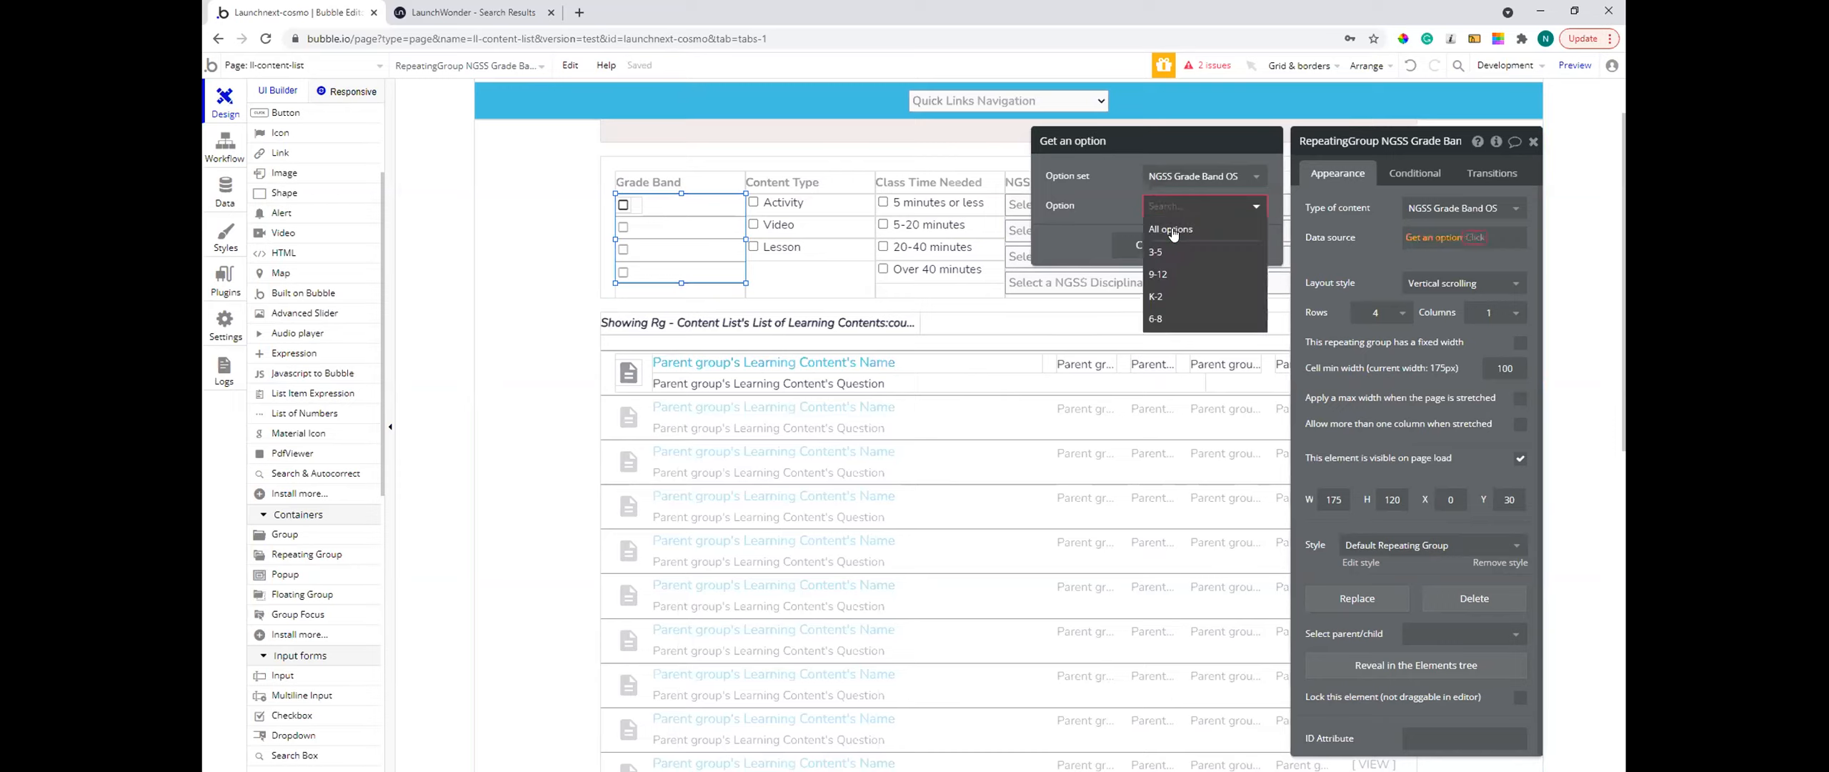
pyautogui.click(1172, 229)
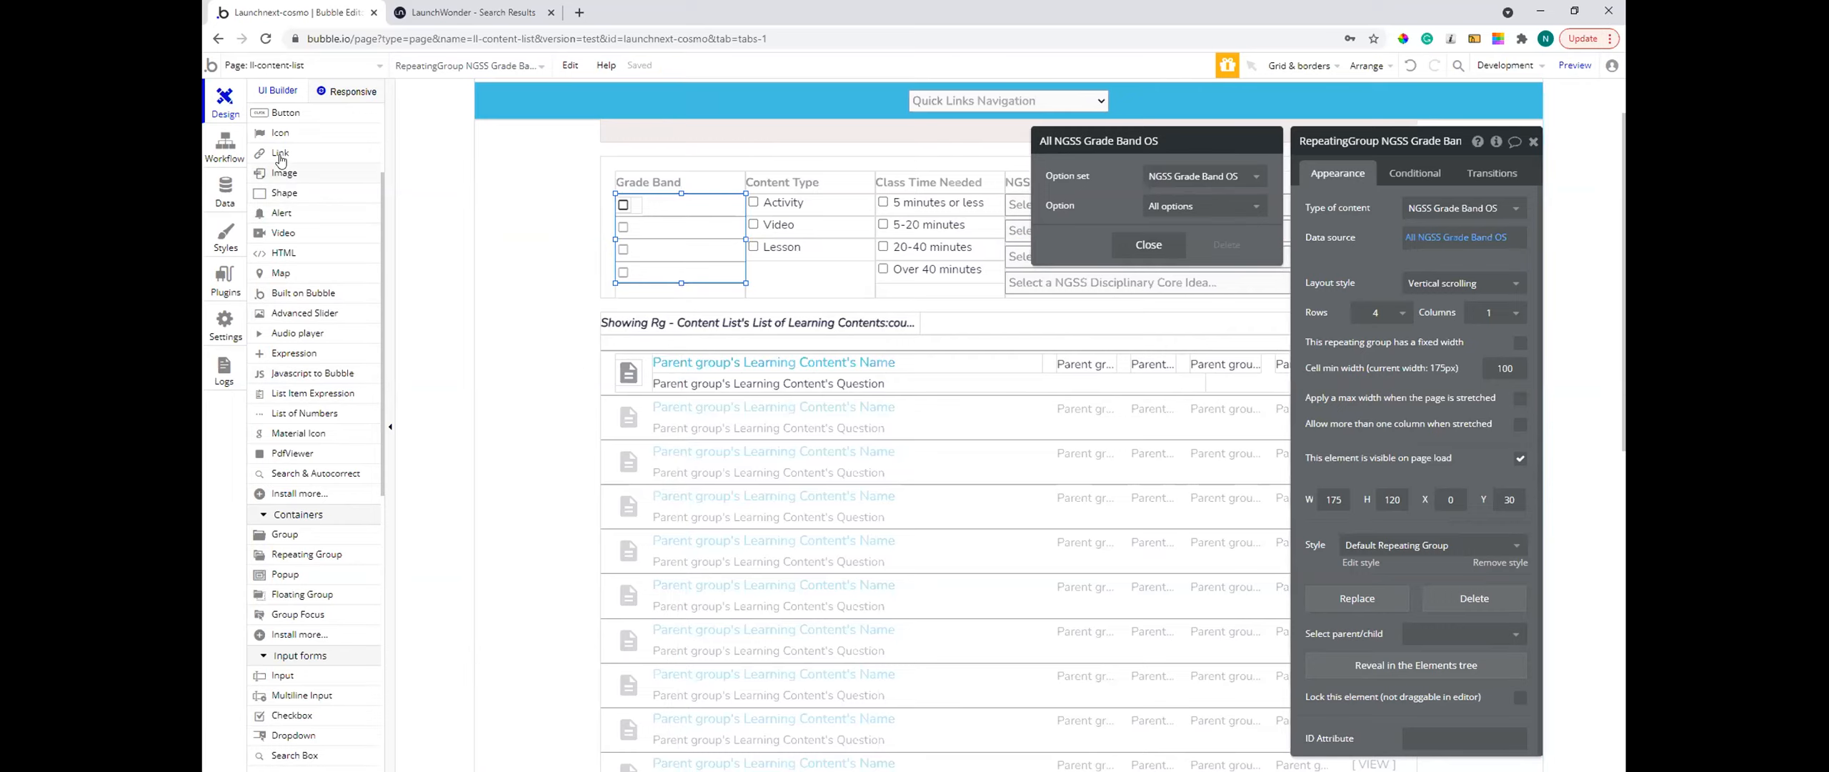
# - Add a text element beside the icon in the repeating group's first cell and widen it to 114
pyautogui.scroll(2, 296, 253)
pyautogui.click(282, 243)
pyautogui.moveTo(659, 197)
pyautogui.mouseDown()
pyautogui.moveTo(690, 212)
pyautogui.moveTo(673, 191)
pyautogui.moveTo(675, 217)
pyautogui.mouseUp()
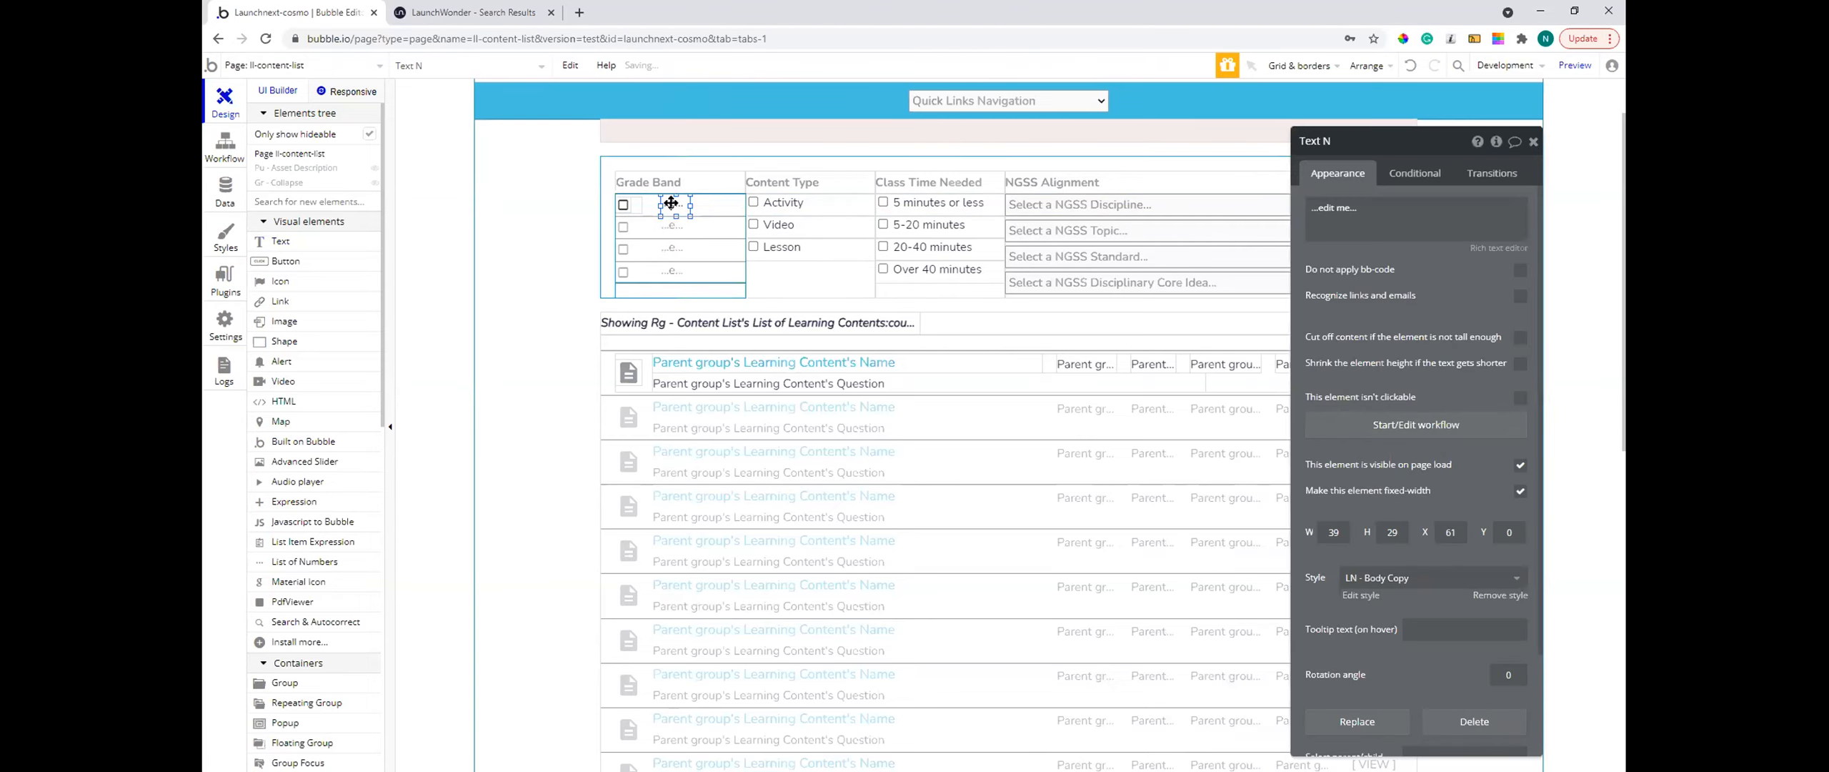
pyautogui.click(670, 203)
pyautogui.moveTo(686, 205); pyautogui.dragTo(745, 205)
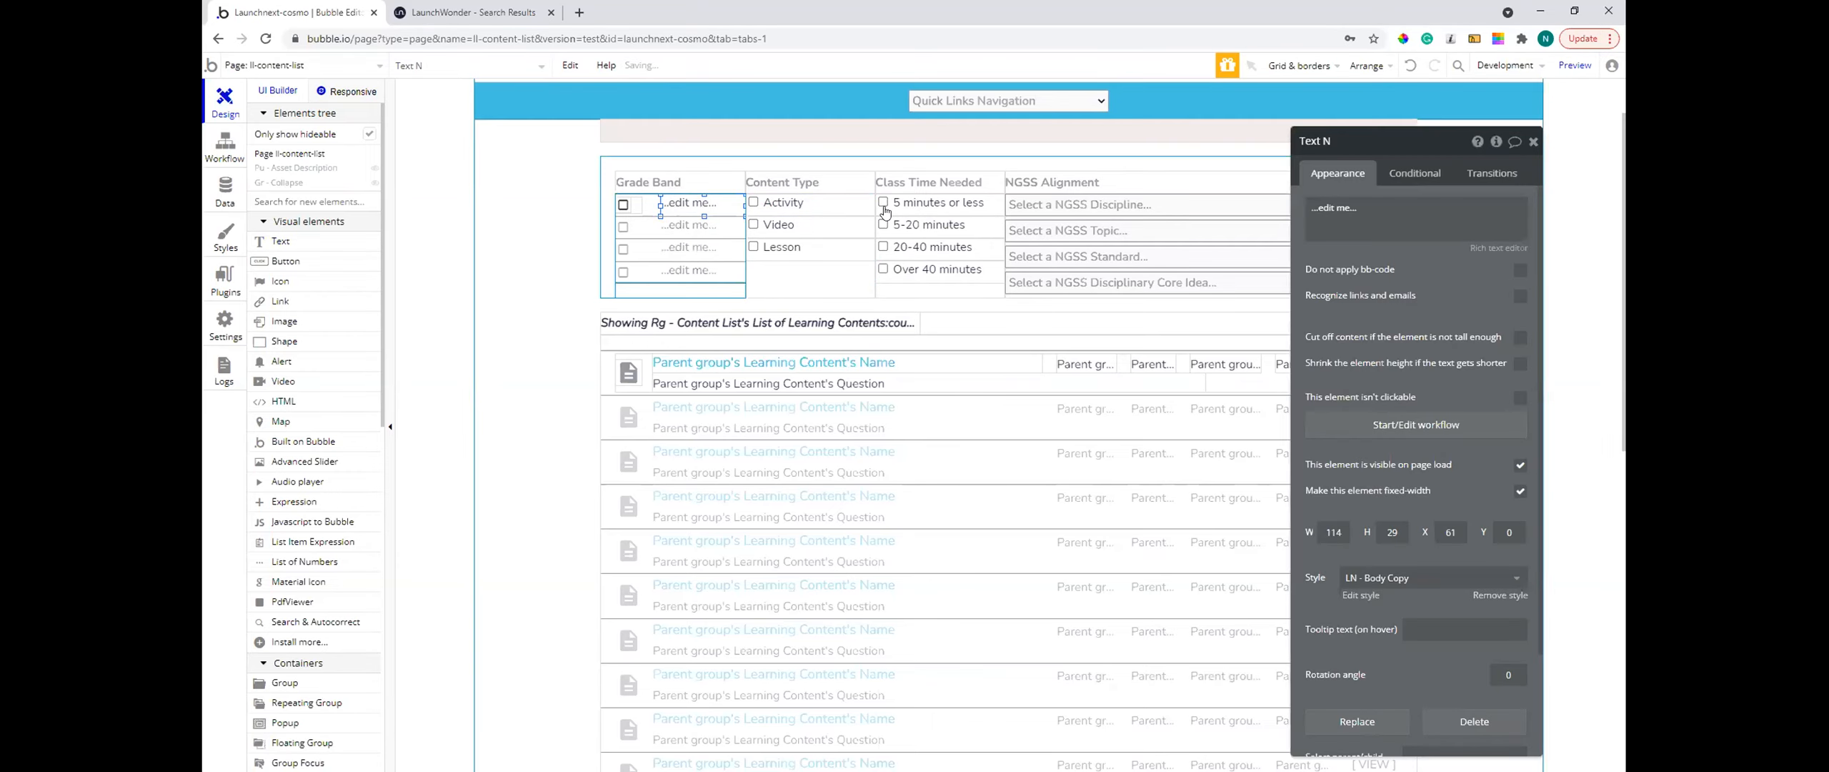
# - Set the cell text to Current cell's NGSS Grade Band OS's Display and move it closer to the icon, at X 50
pyautogui.click(1386, 205)
pyautogui.click(1563, 206)
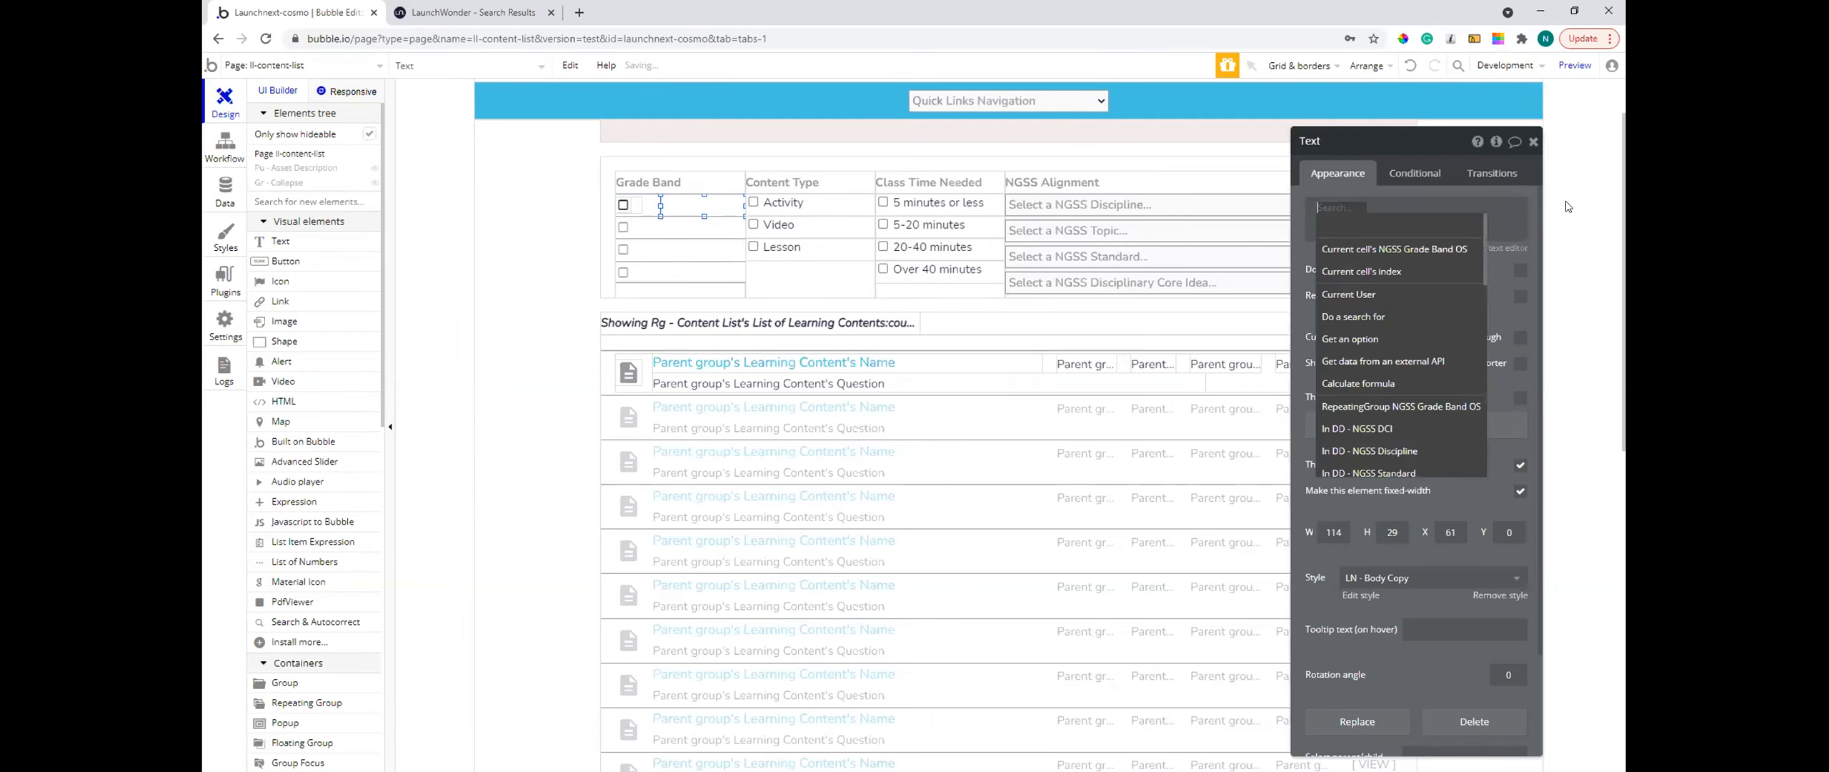
pyautogui.click(1418, 247)
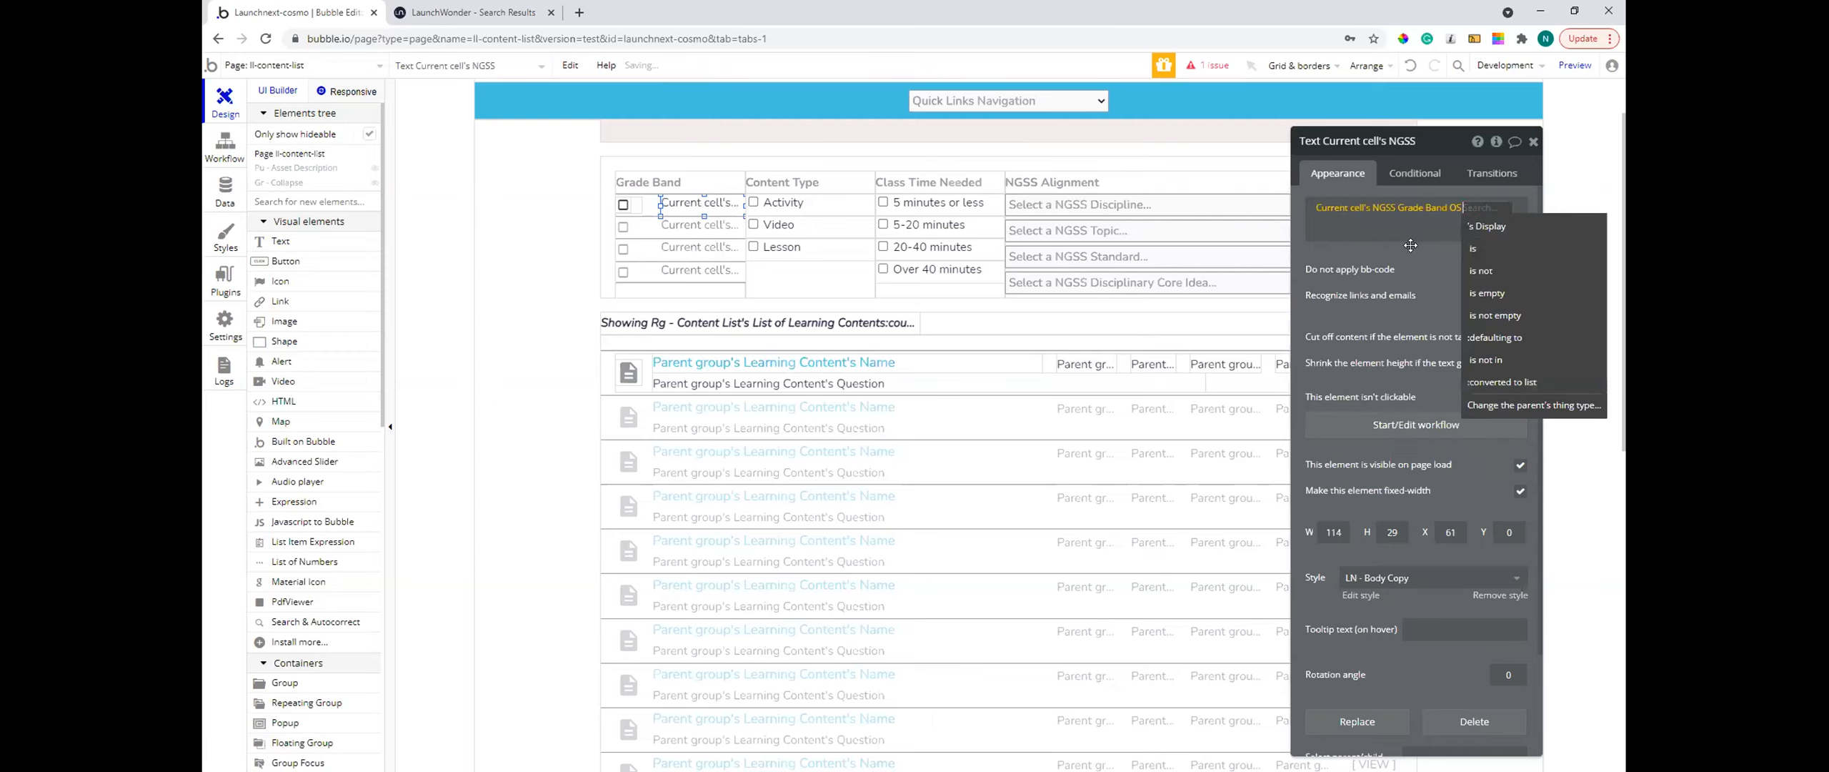
pyautogui.click(1483, 227)
pyautogui.moveTo(691, 201); pyautogui.dragTo(682, 201)
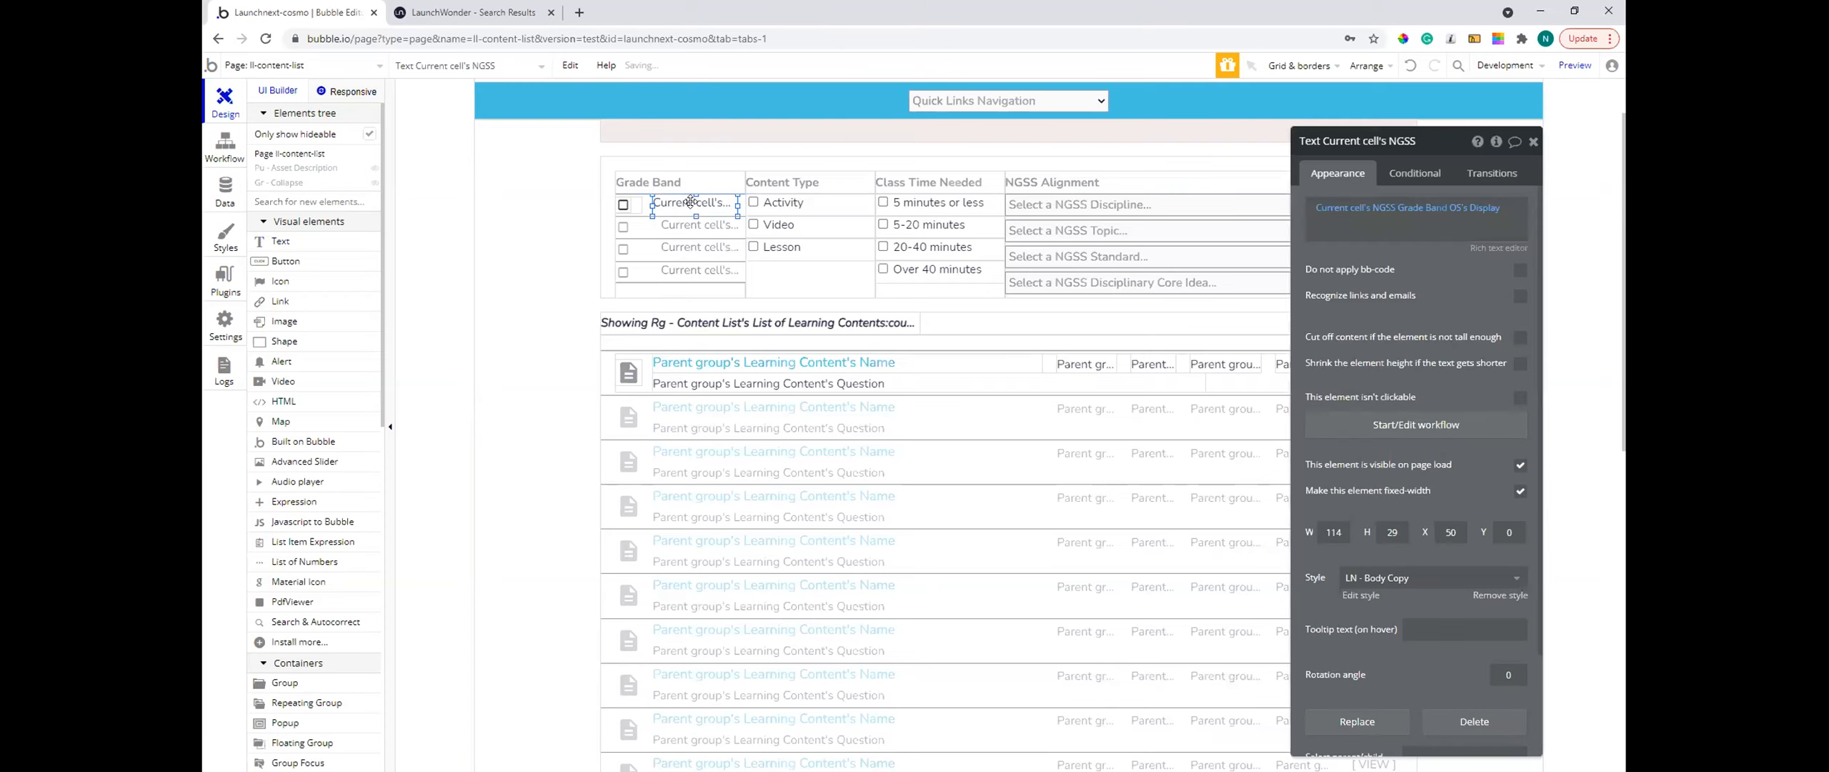
pyautogui.click(1356, 595)
pyautogui.click(225, 100)
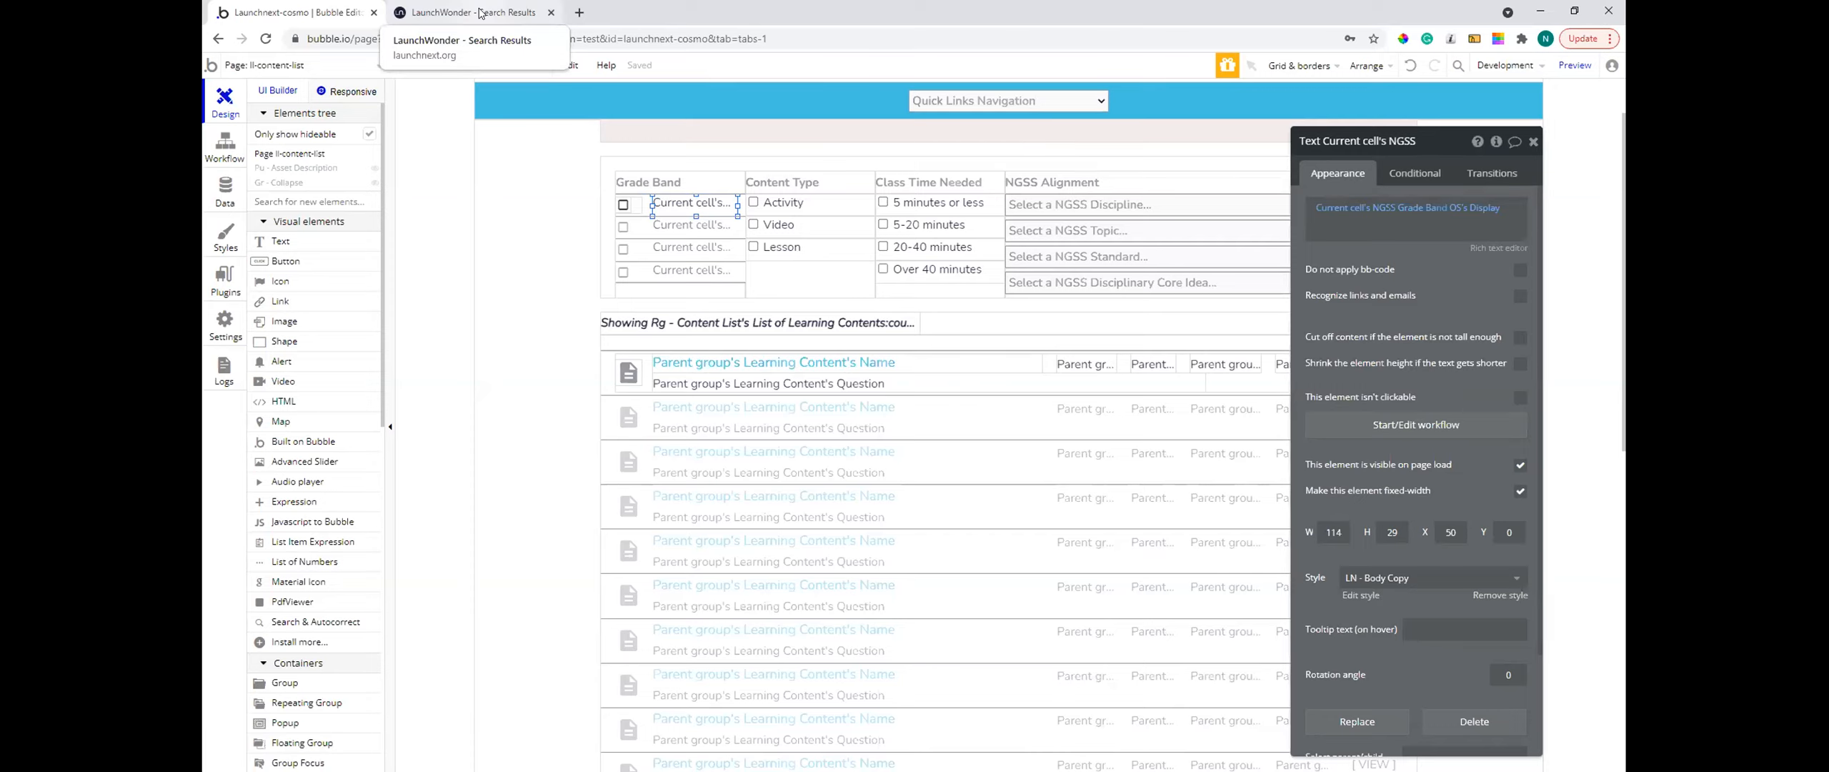
# - Create a page custom state named Grade Band of type NGSS Grade Band OS, set as a list with multiple entries
pyautogui.click(448, 354)
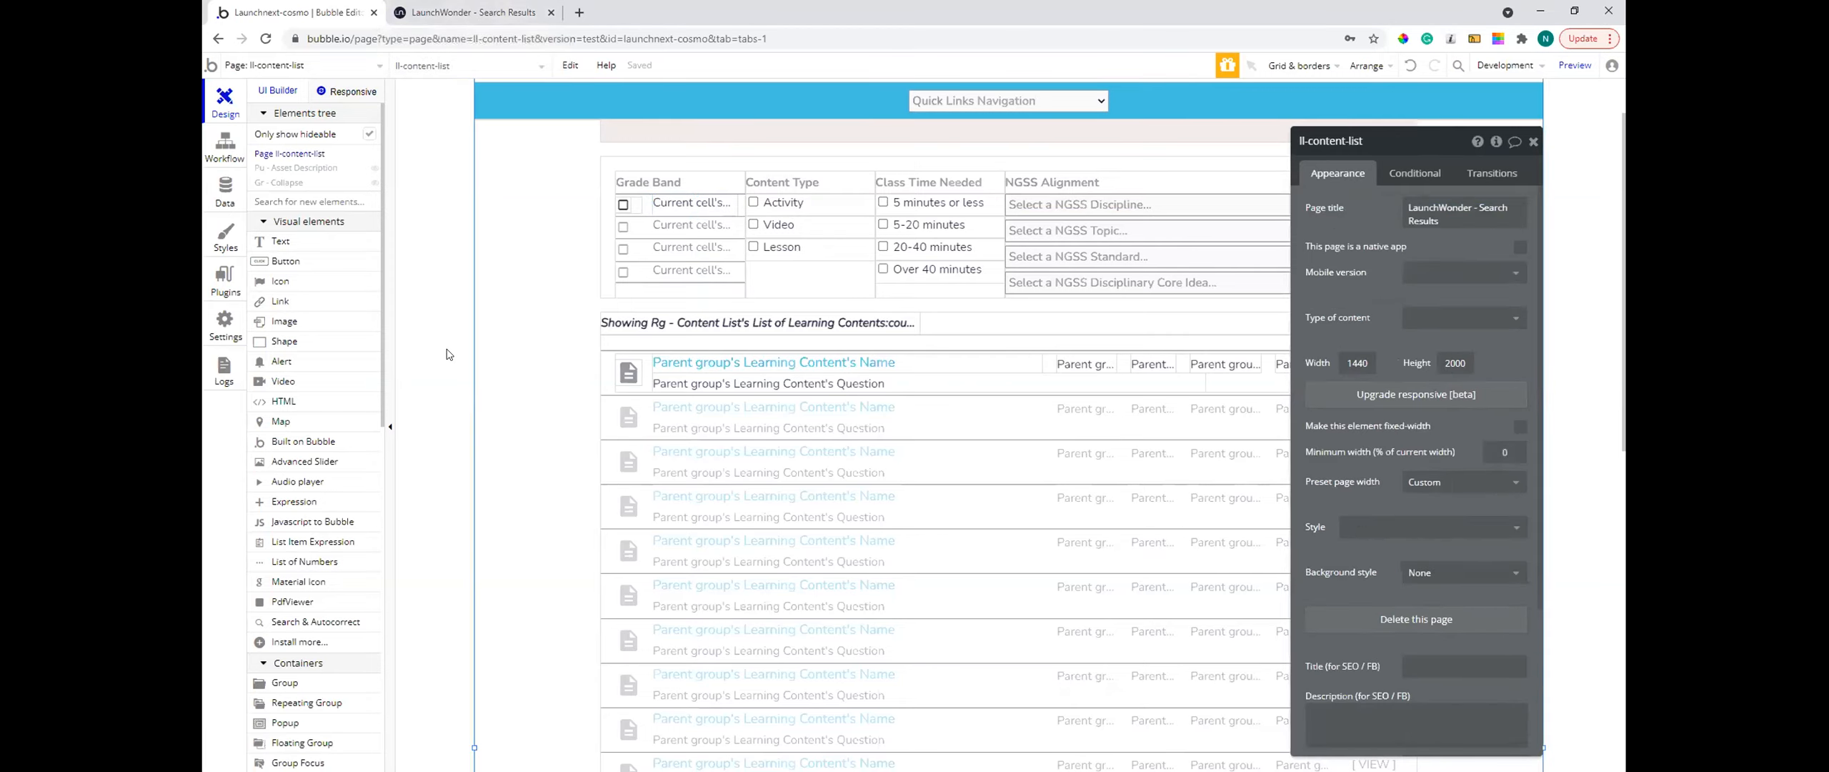
pyautogui.click(1494, 142)
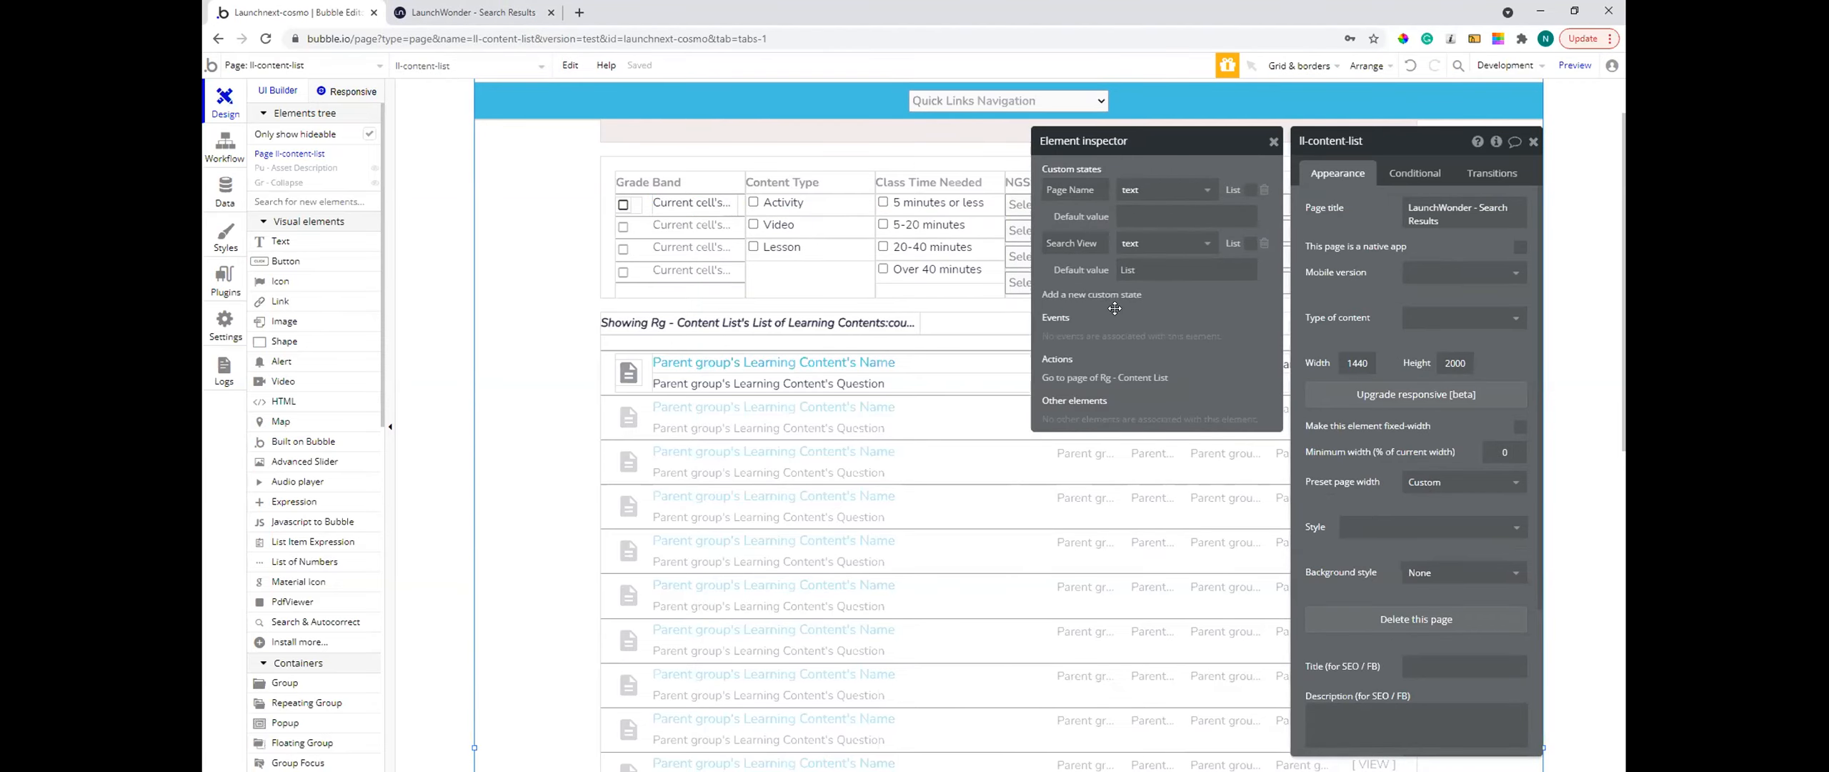
pyautogui.click(1085, 295)
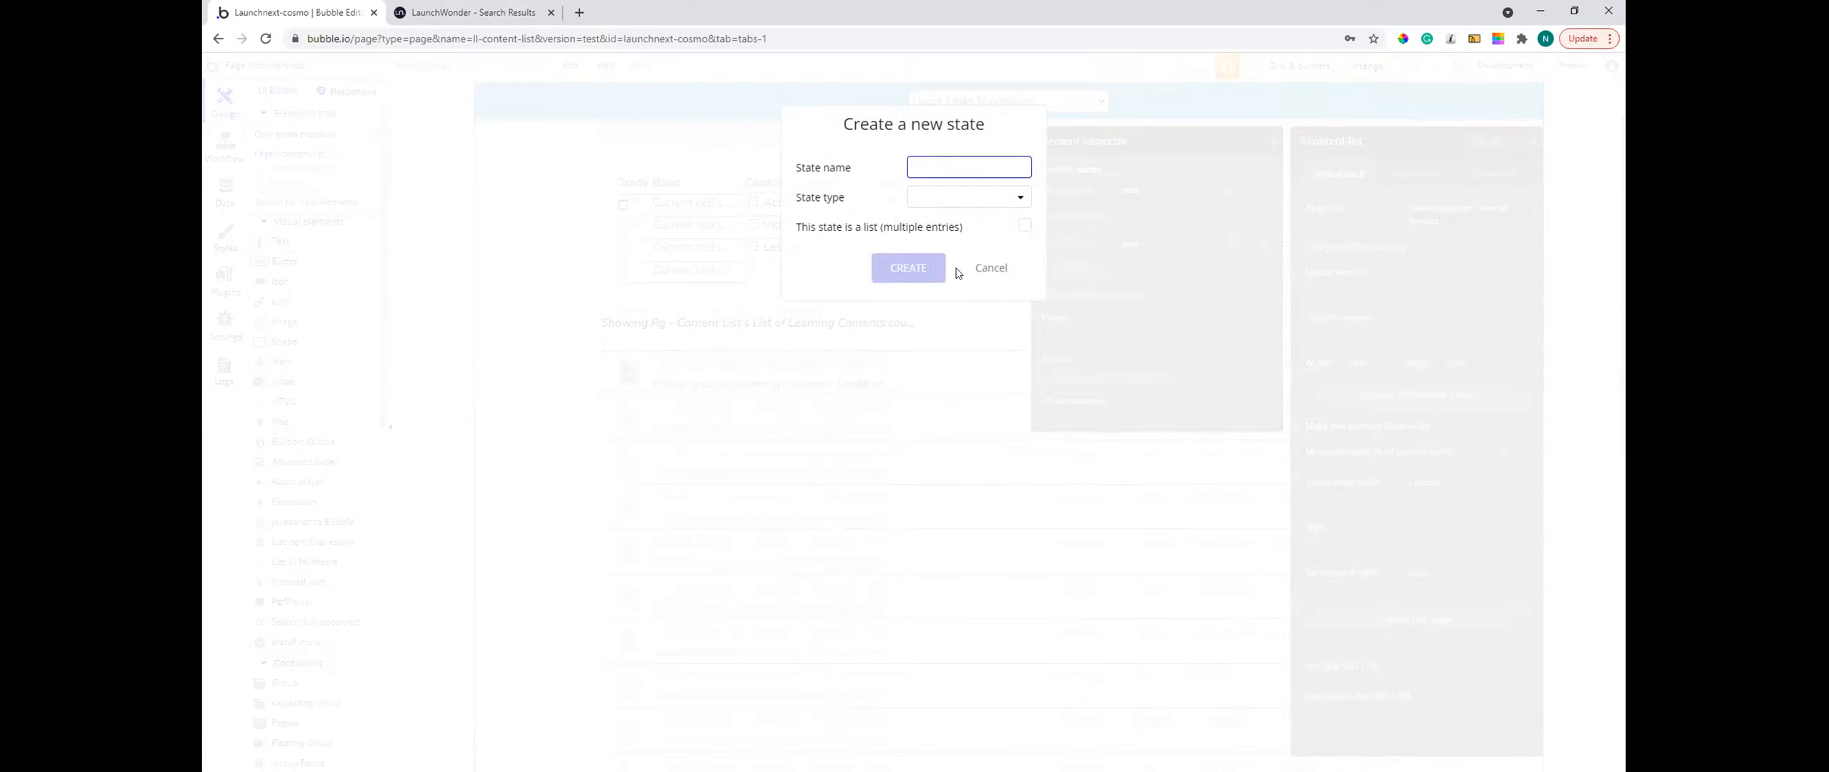
pyautogui.write('Grade Band')
pyautogui.click(973, 198)
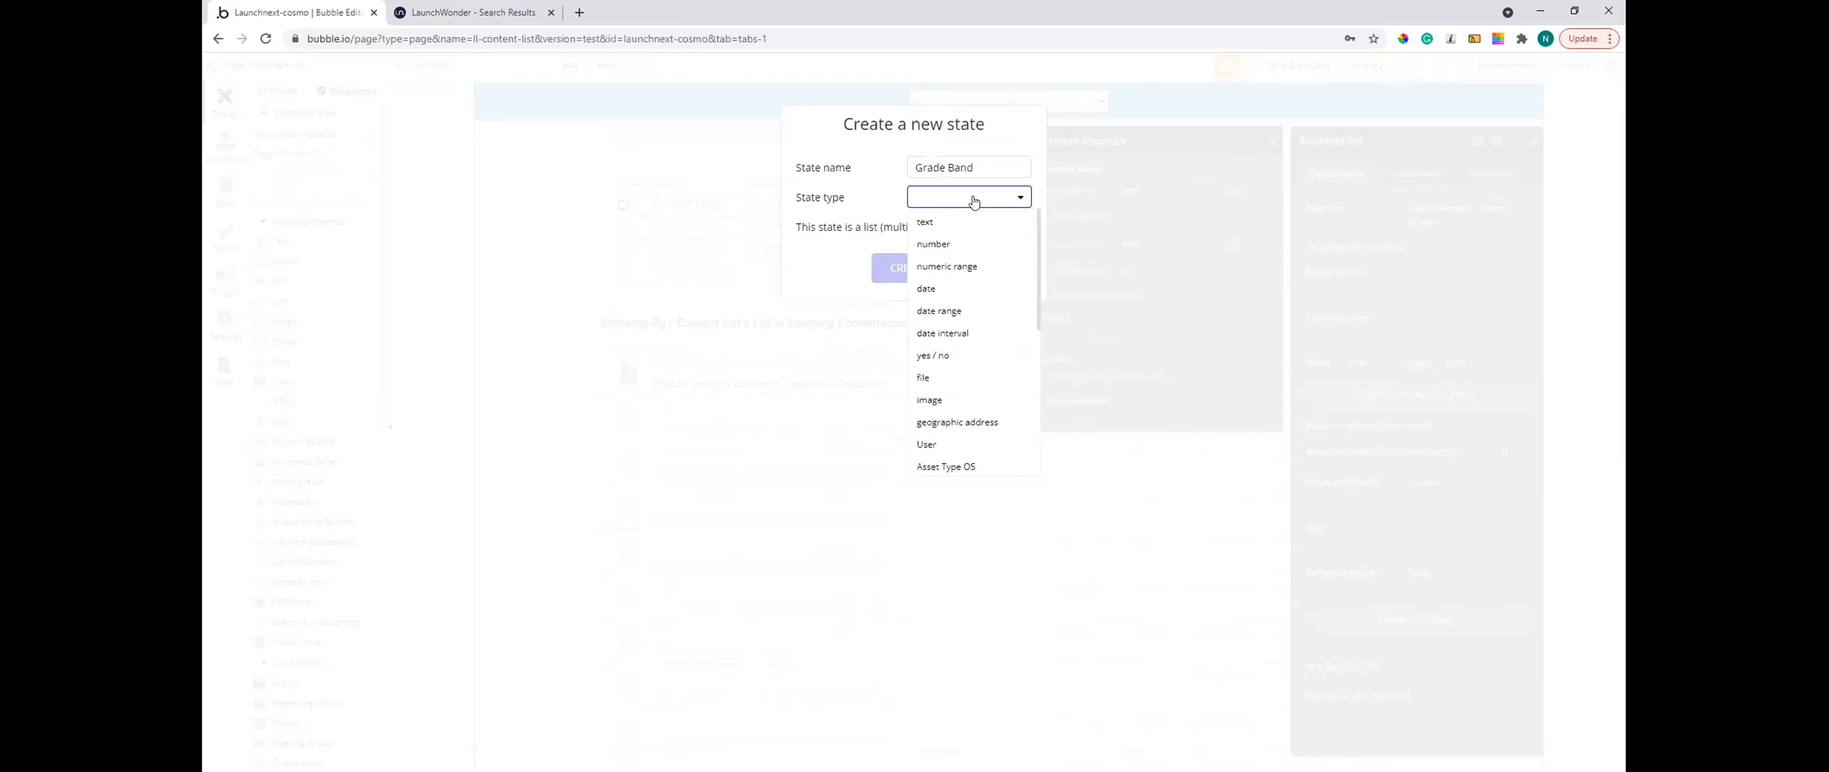
pyautogui.scroll(-3, 971, 393)
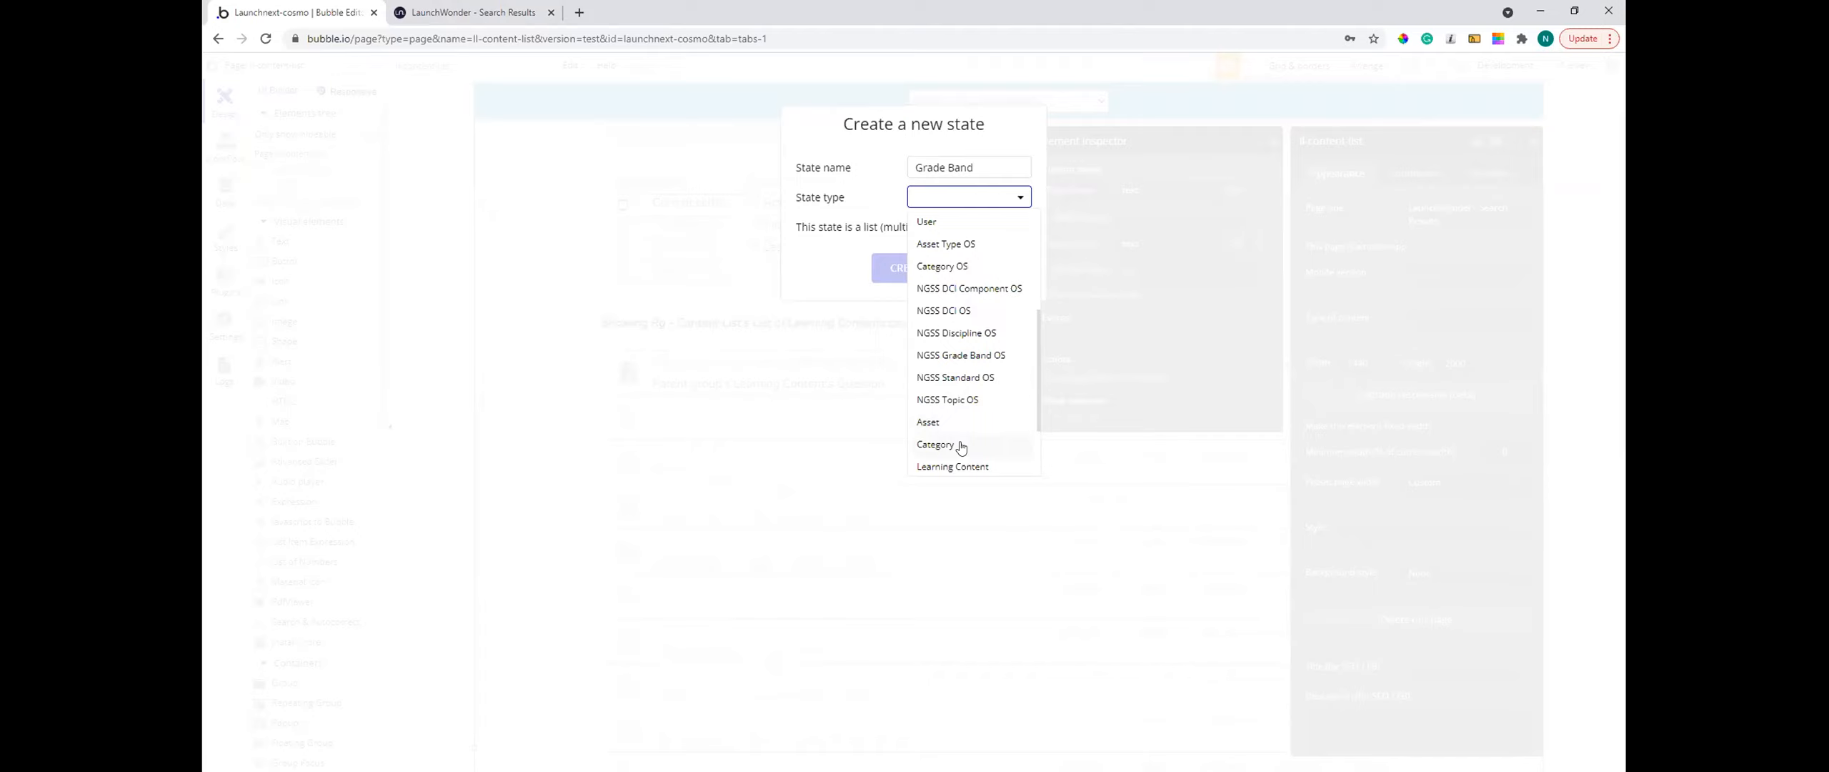
pyautogui.click(955, 356)
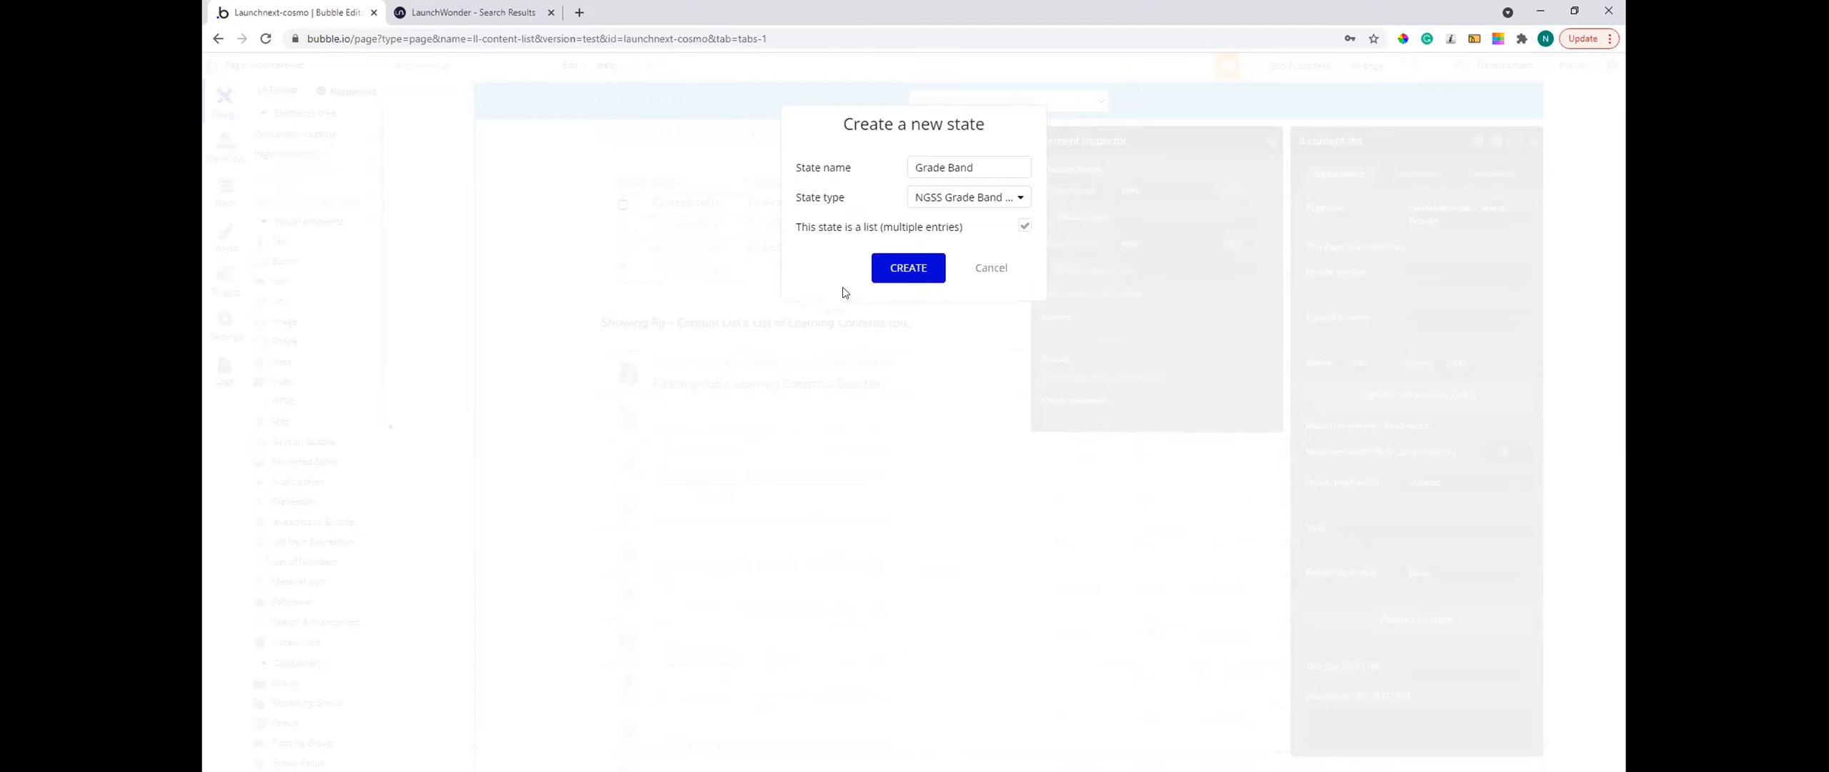
pyautogui.click(880, 283)
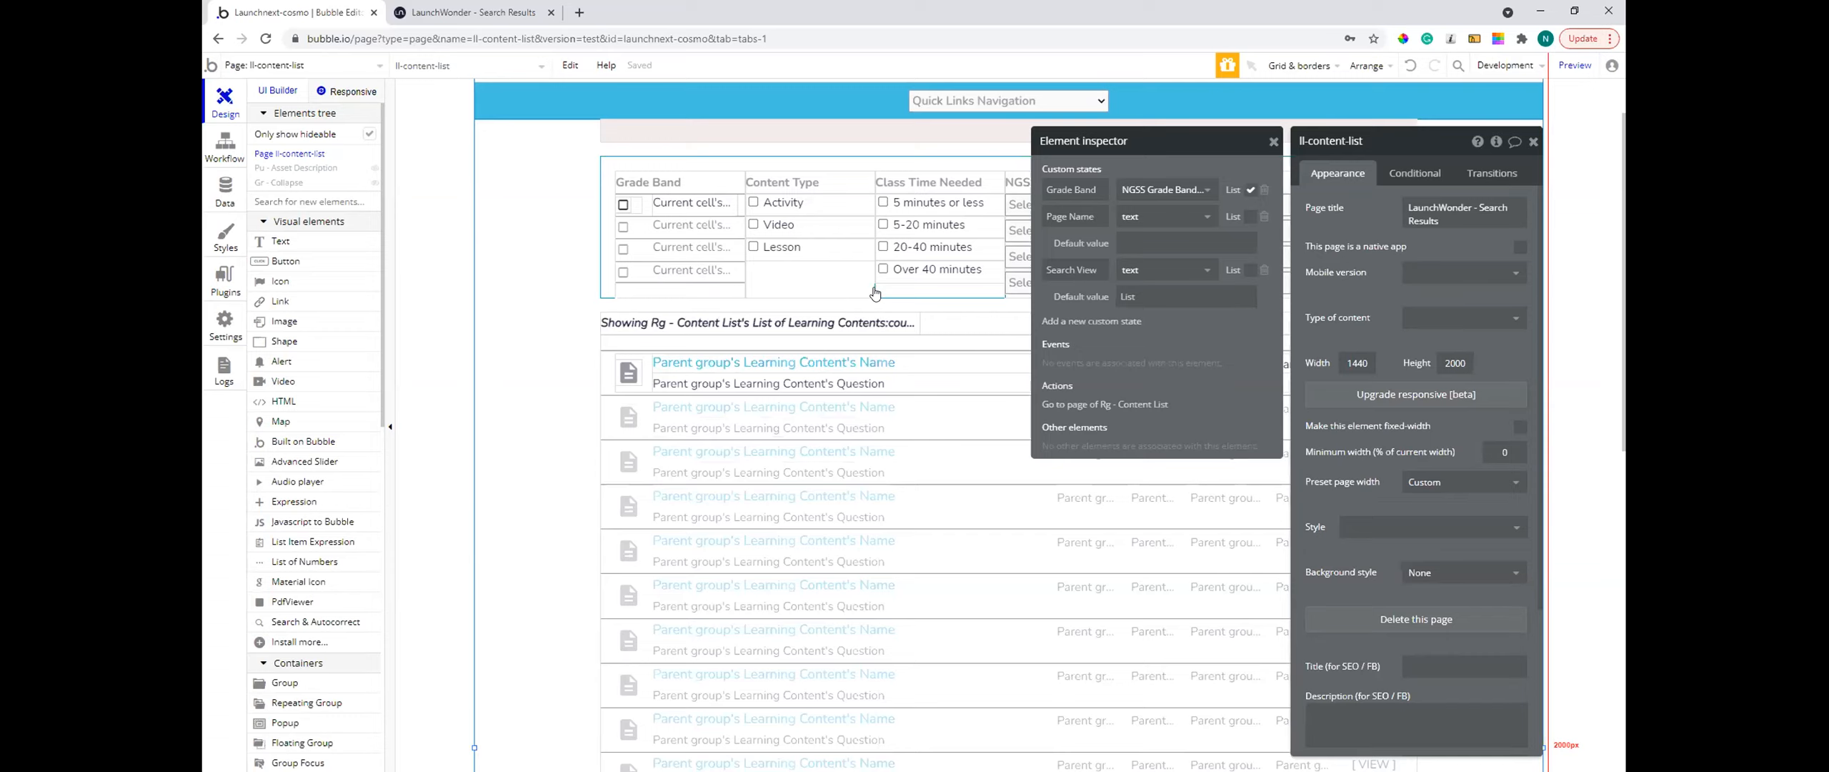
pyautogui.moveTo(875, 293); pyautogui.dragTo(632, 203)
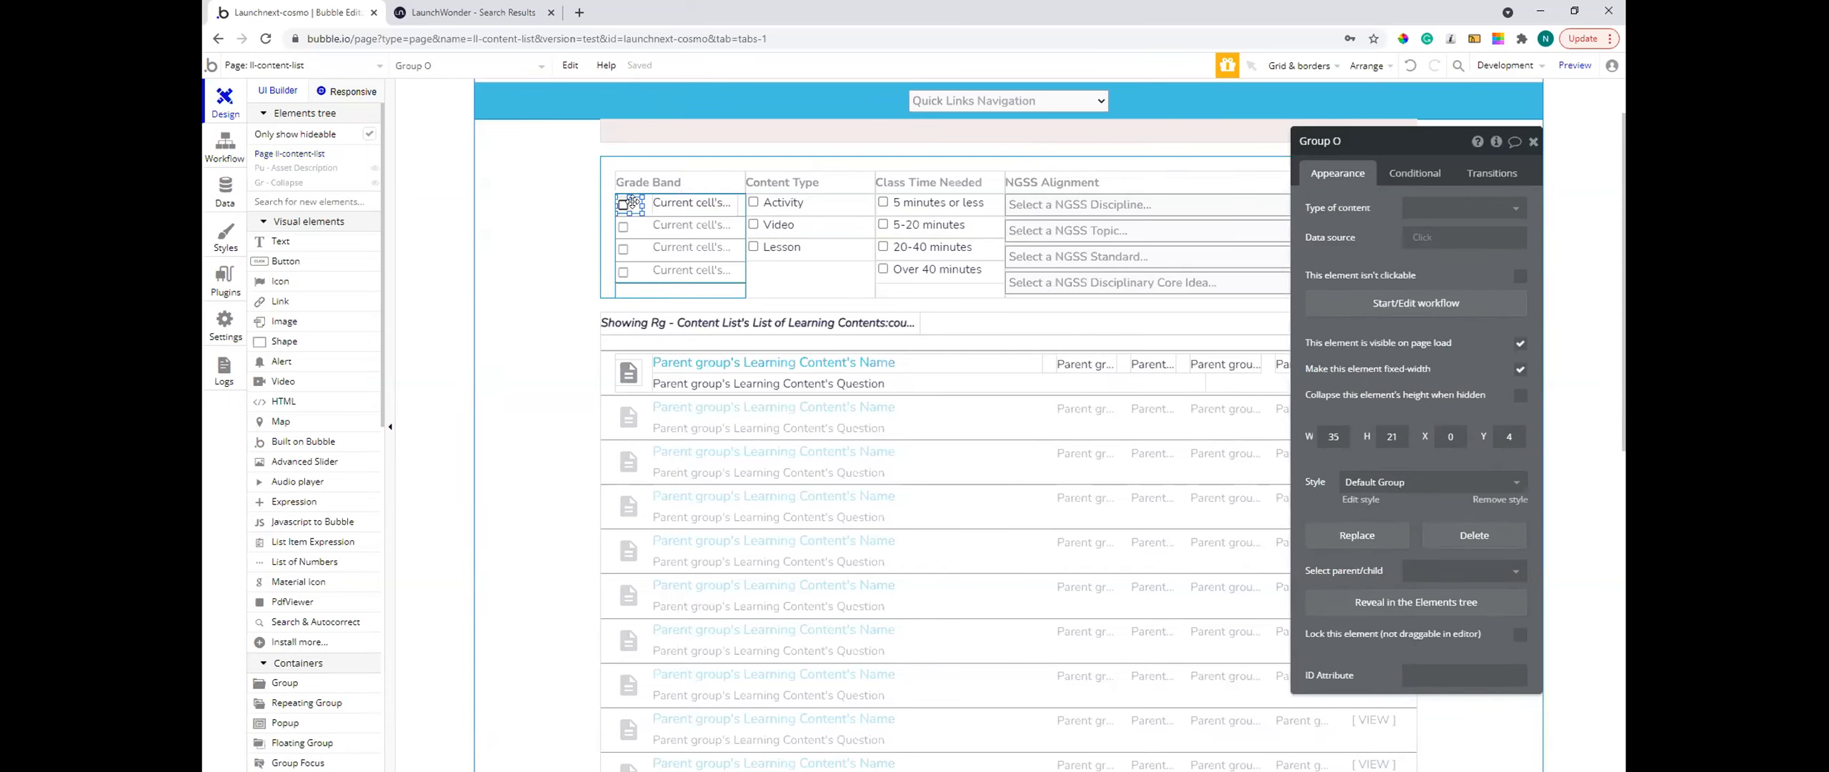
pyautogui.click(1450, 237)
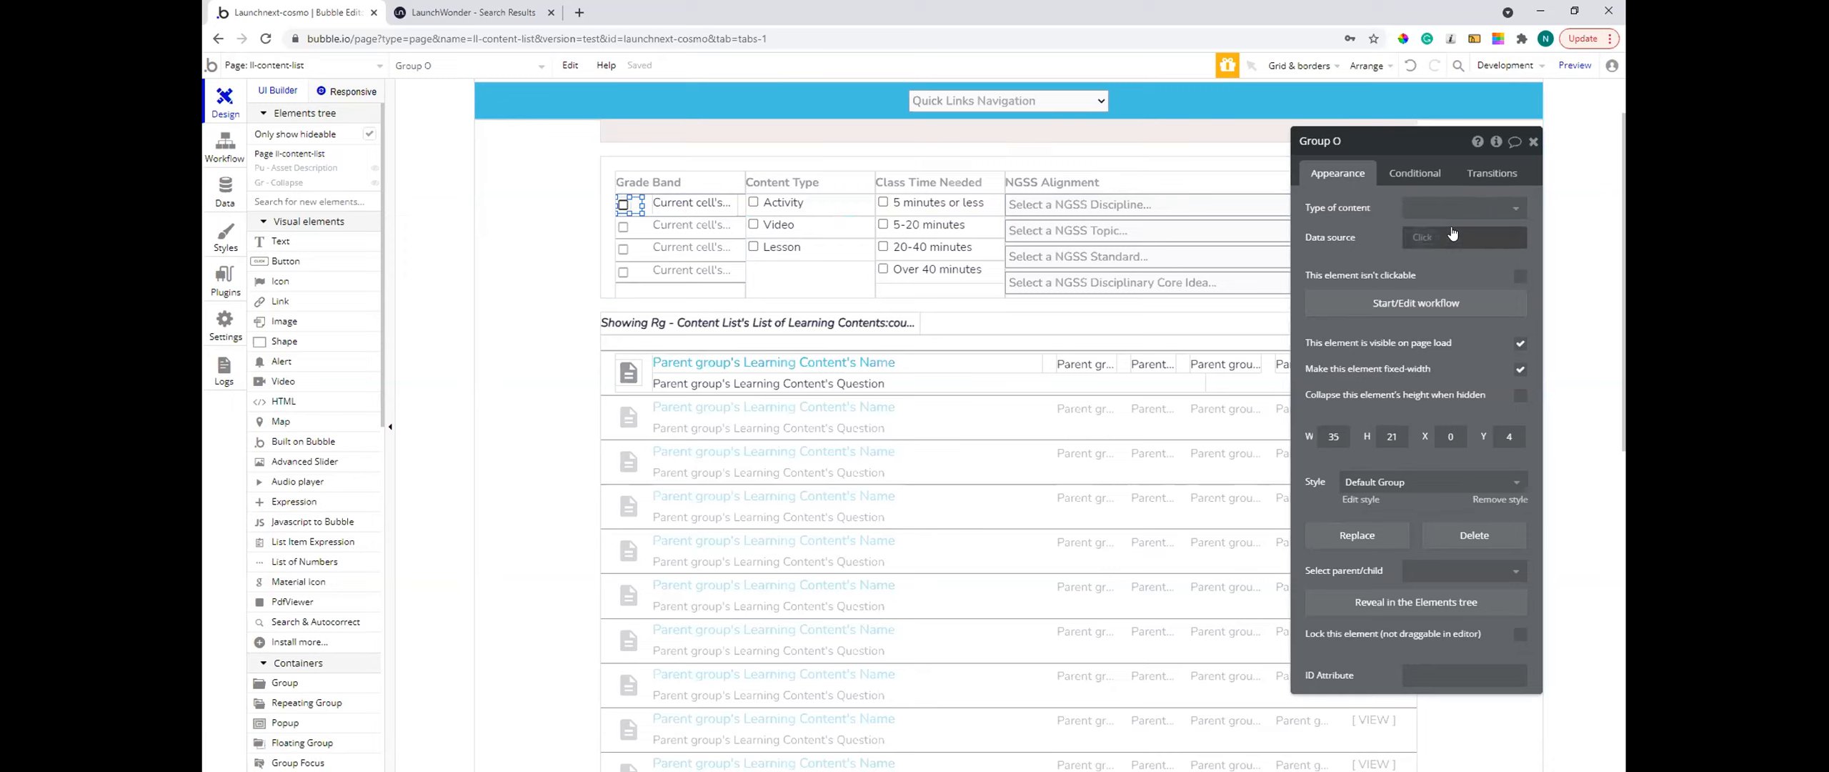
pyautogui.click(1457, 279)
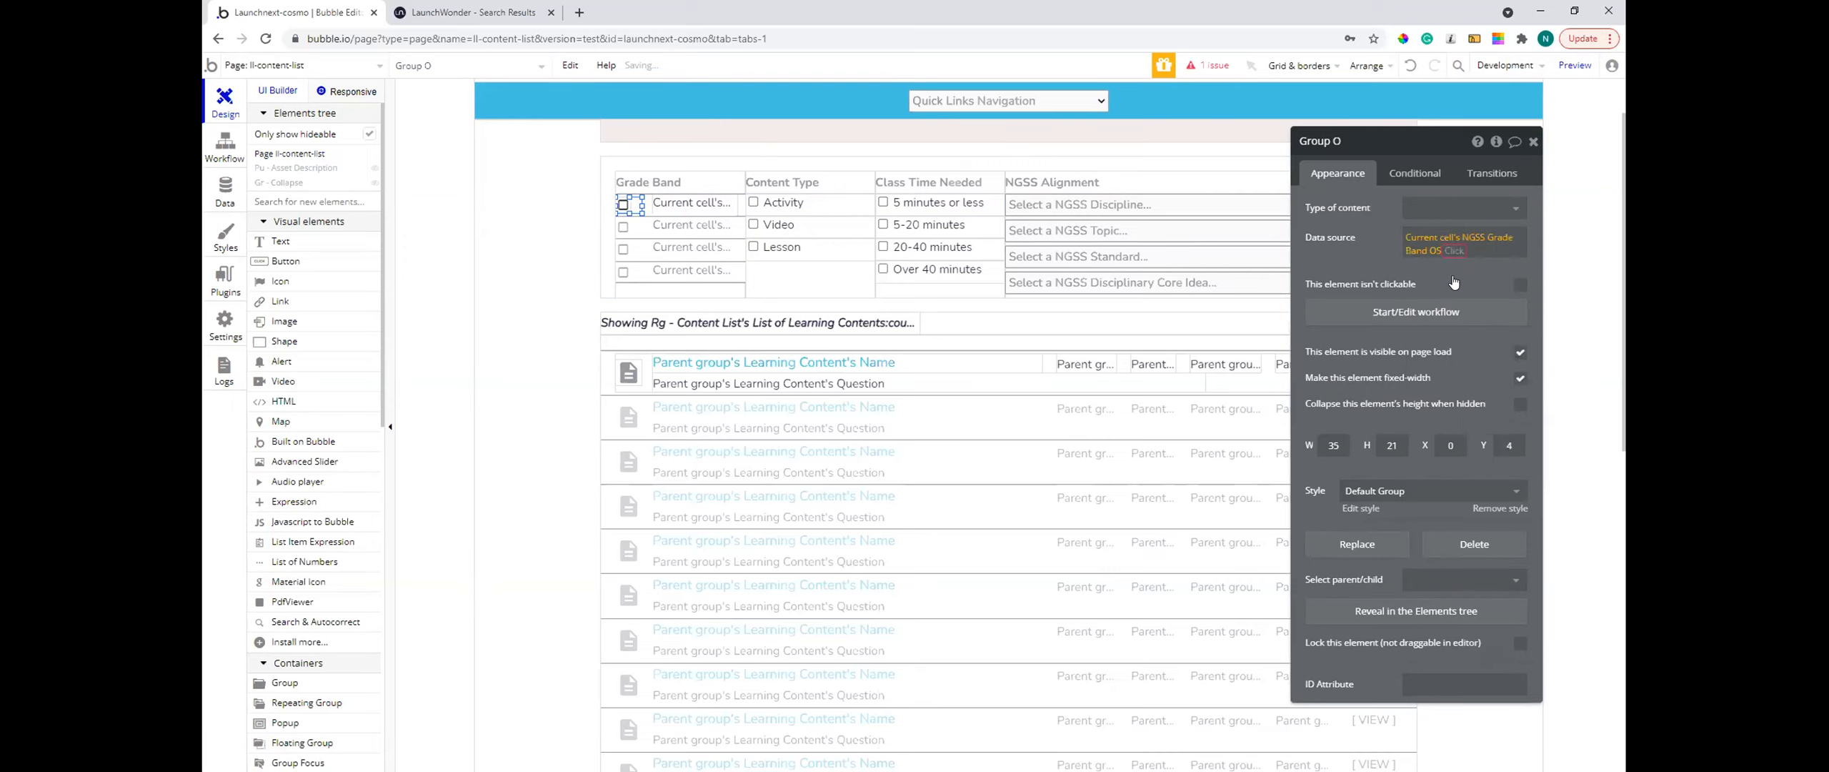
pyautogui.click(1376, 250)
pyautogui.click(1468, 250)
pyautogui.click(1497, 253)
pyautogui.click(1465, 251)
pyautogui.press('BackSpace')
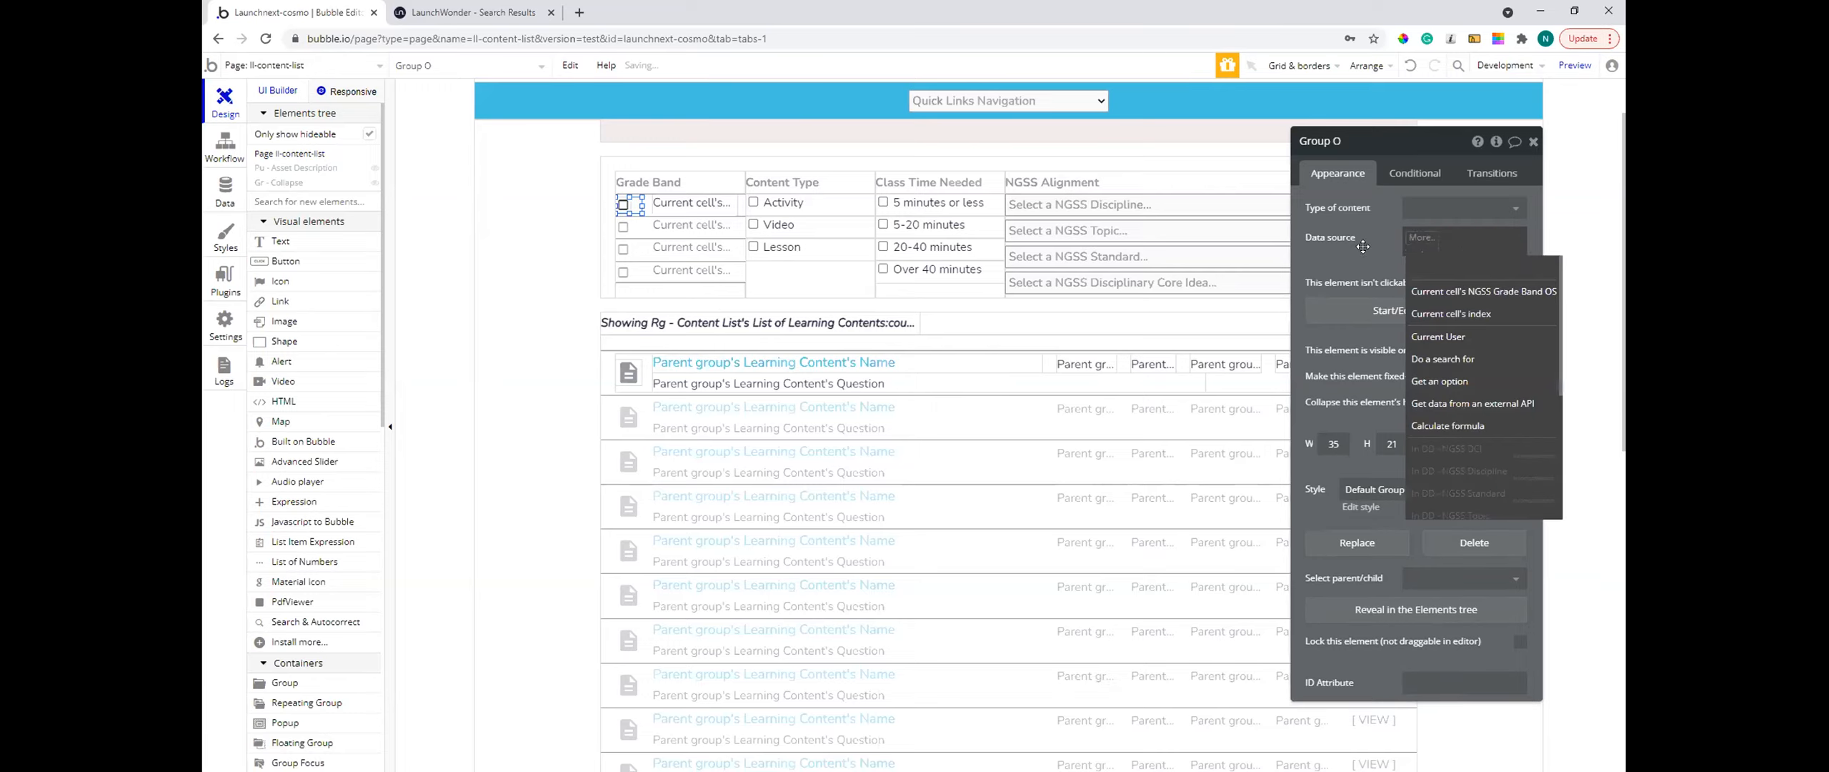
pyautogui.click(1367, 241)
# - Create a click workflow for the icon group, running only when ll-content-list's Grade Band contains Current cell's NGSS Grade Band OS
pyautogui.click(1375, 305)
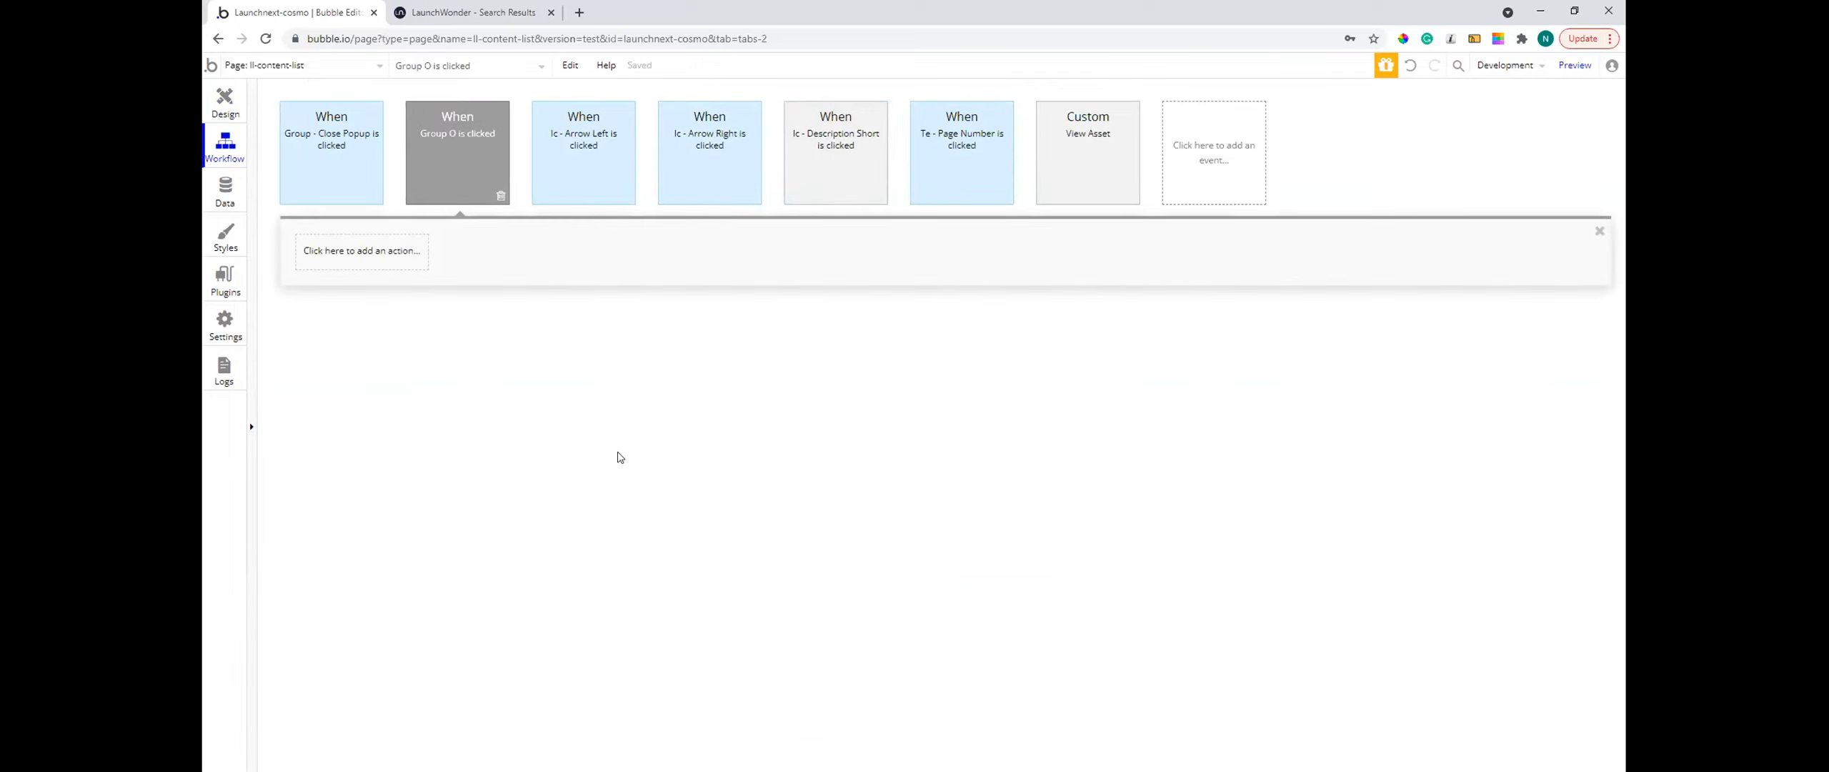
pyautogui.click(465, 163)
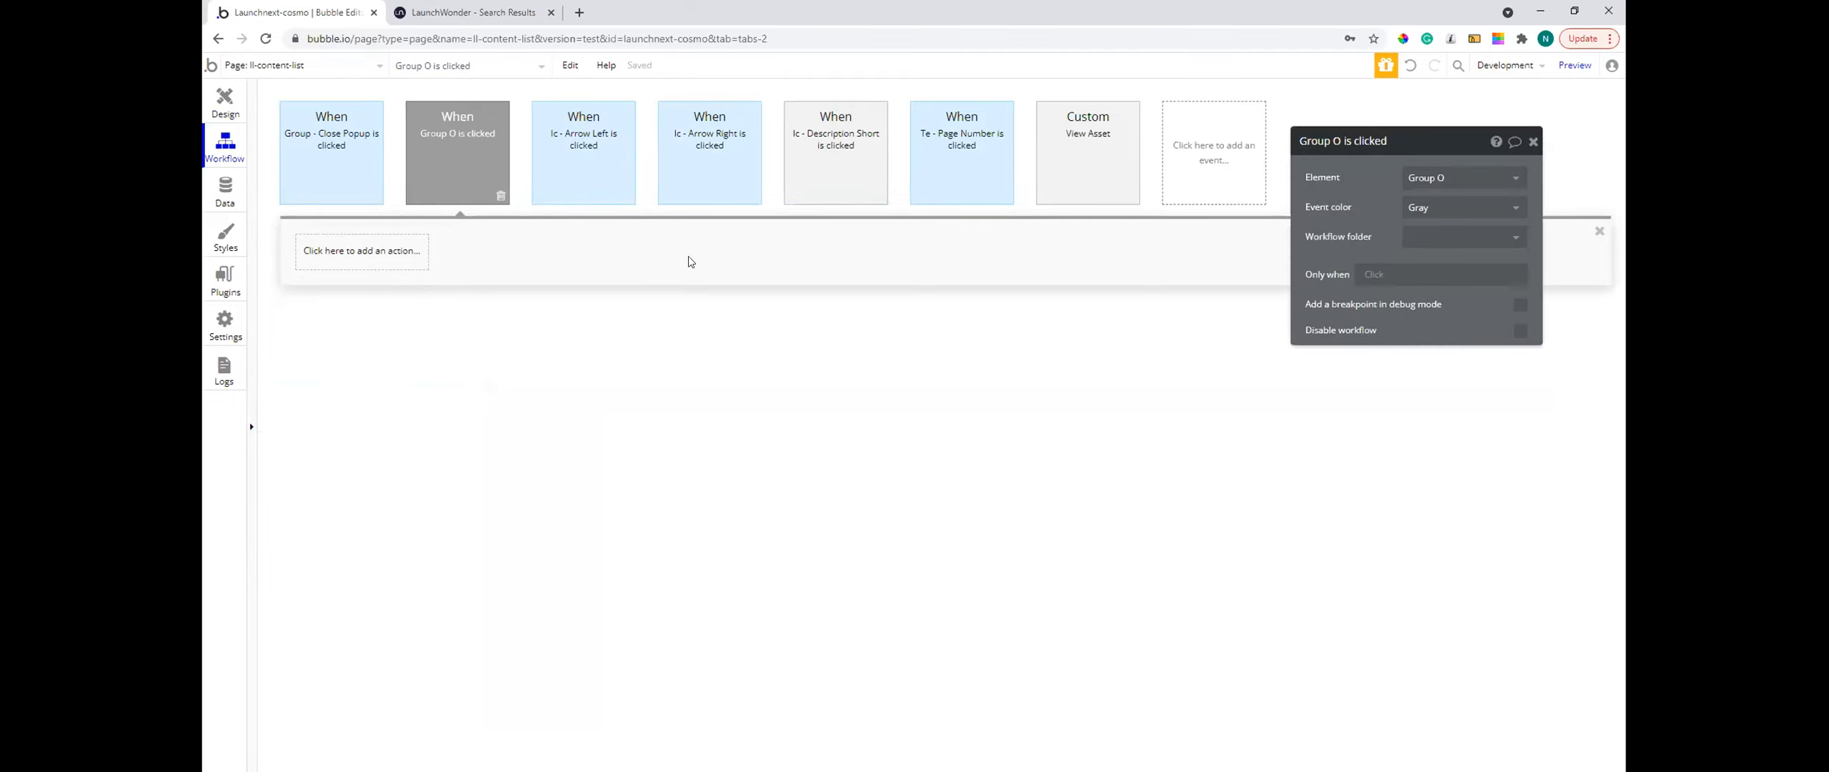
pyautogui.click(1364, 273)
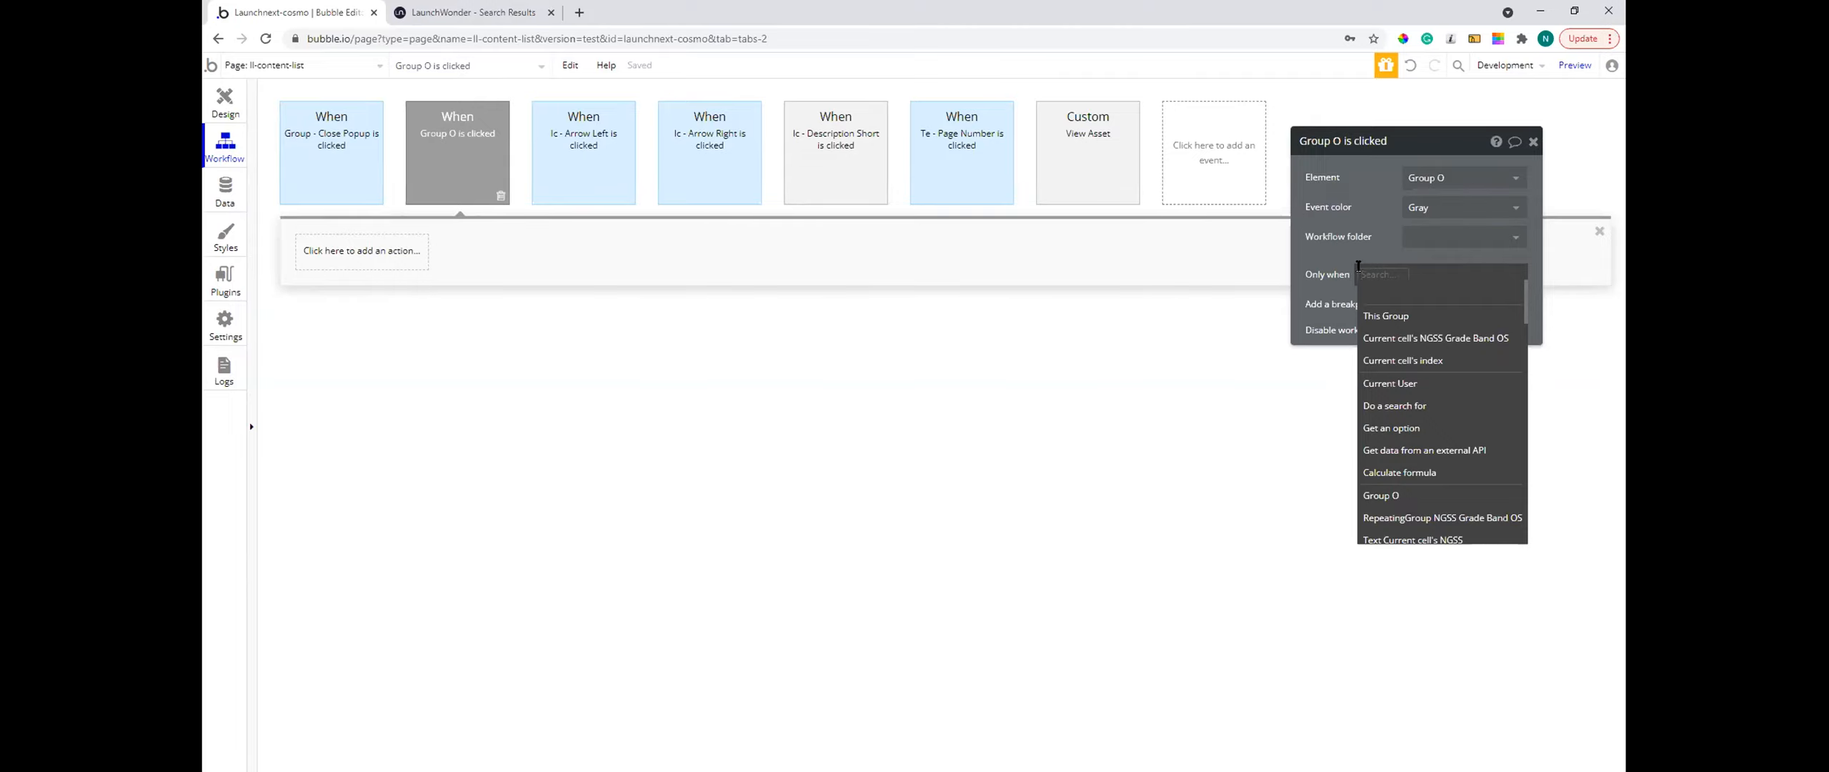
pyautogui.write('ll')
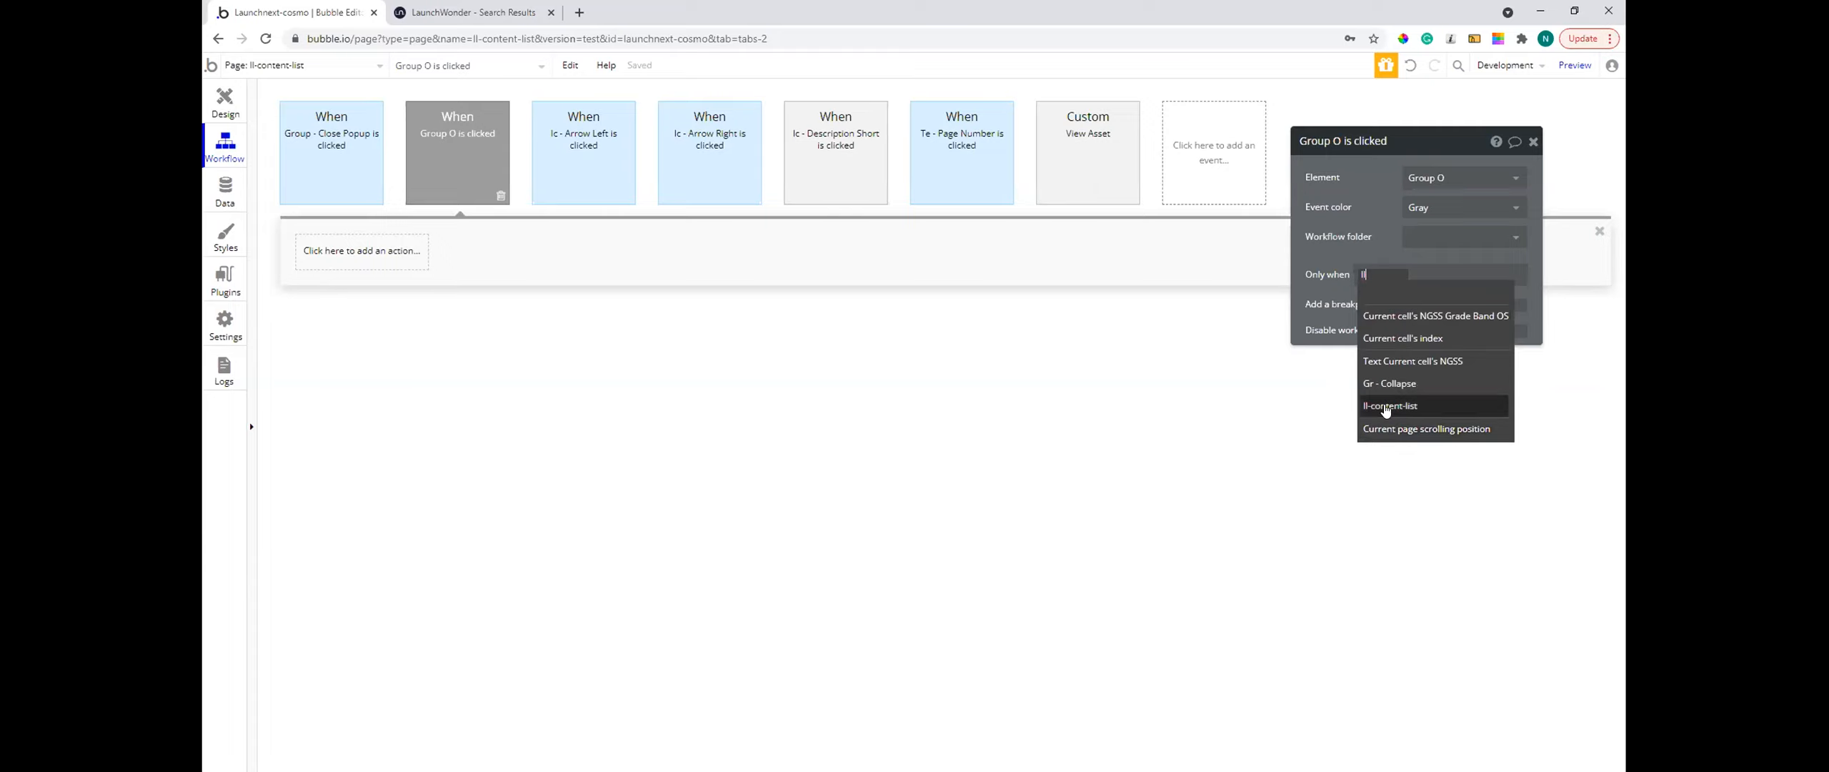
pyautogui.click(1385, 408)
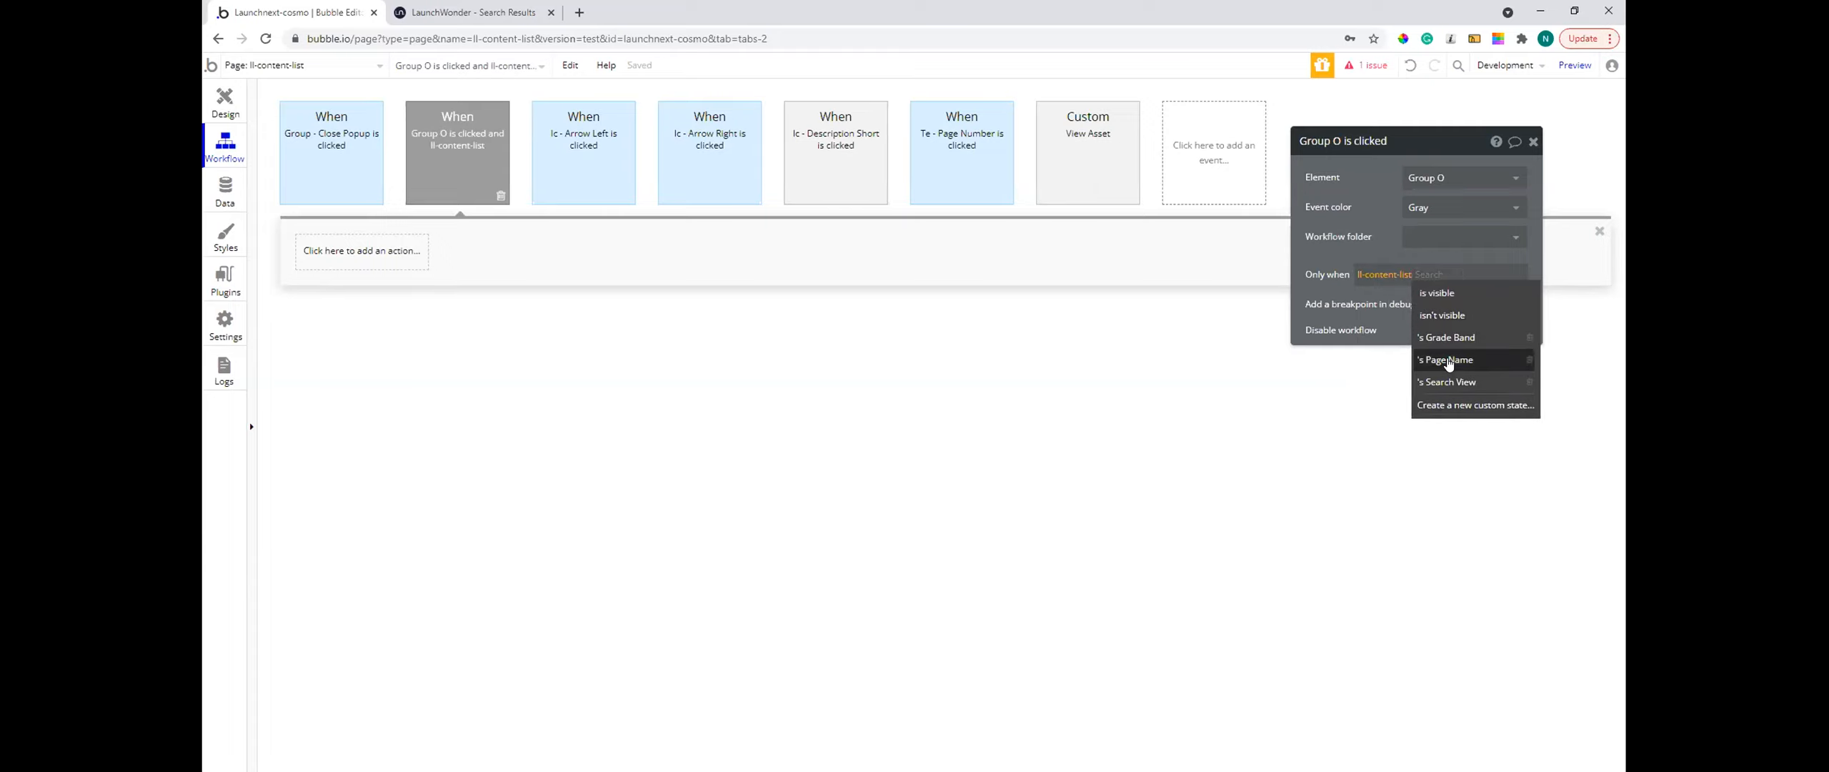
pyautogui.click(1449, 336)
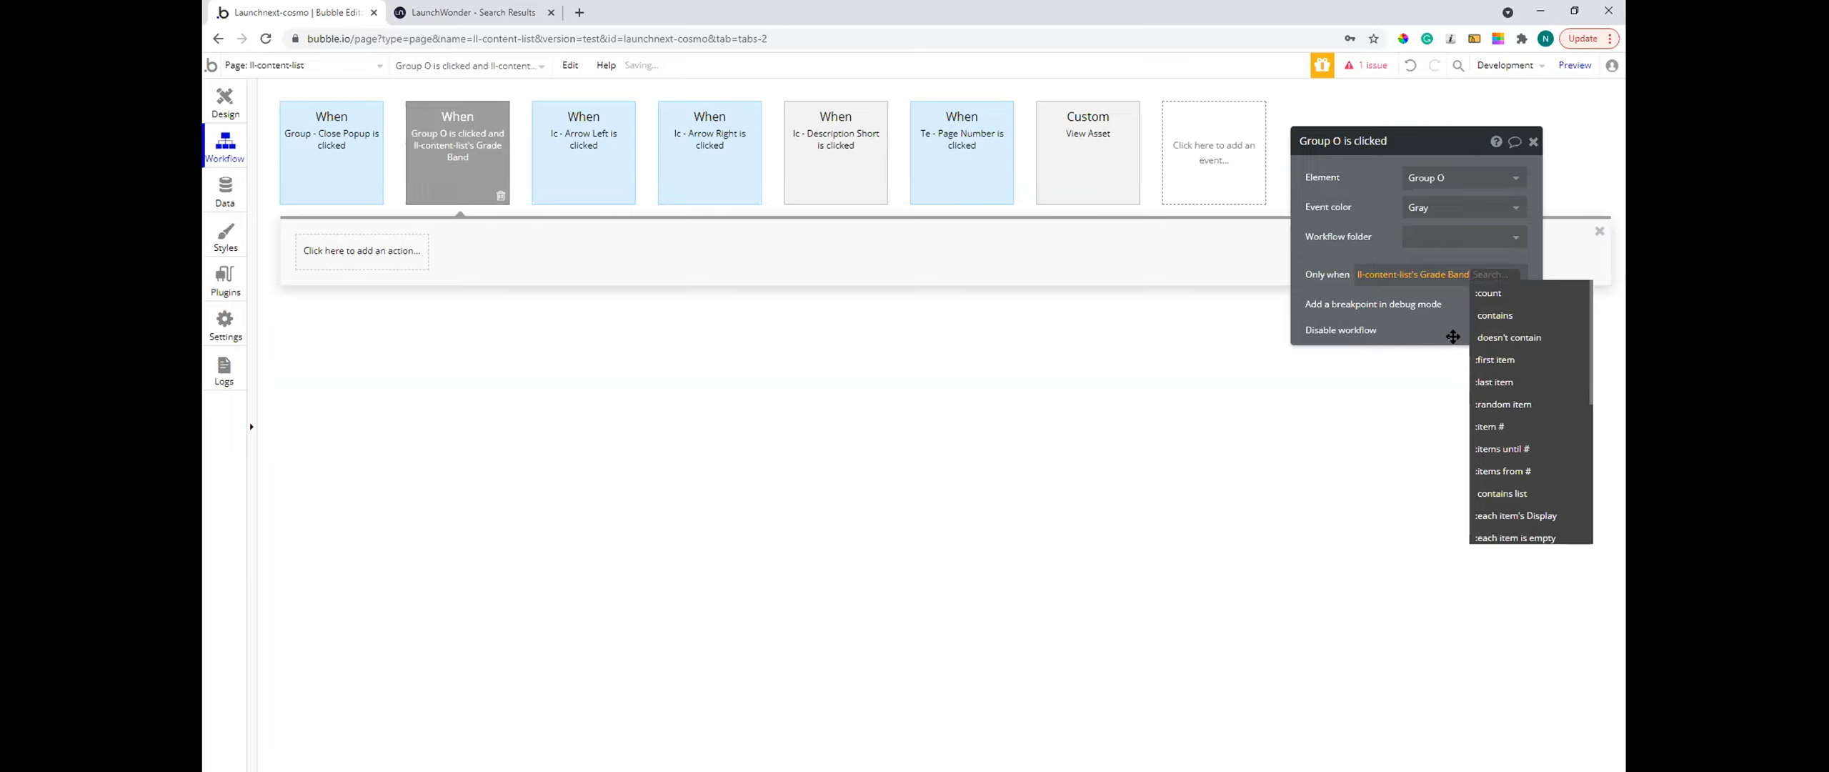
pyautogui.click(1489, 315)
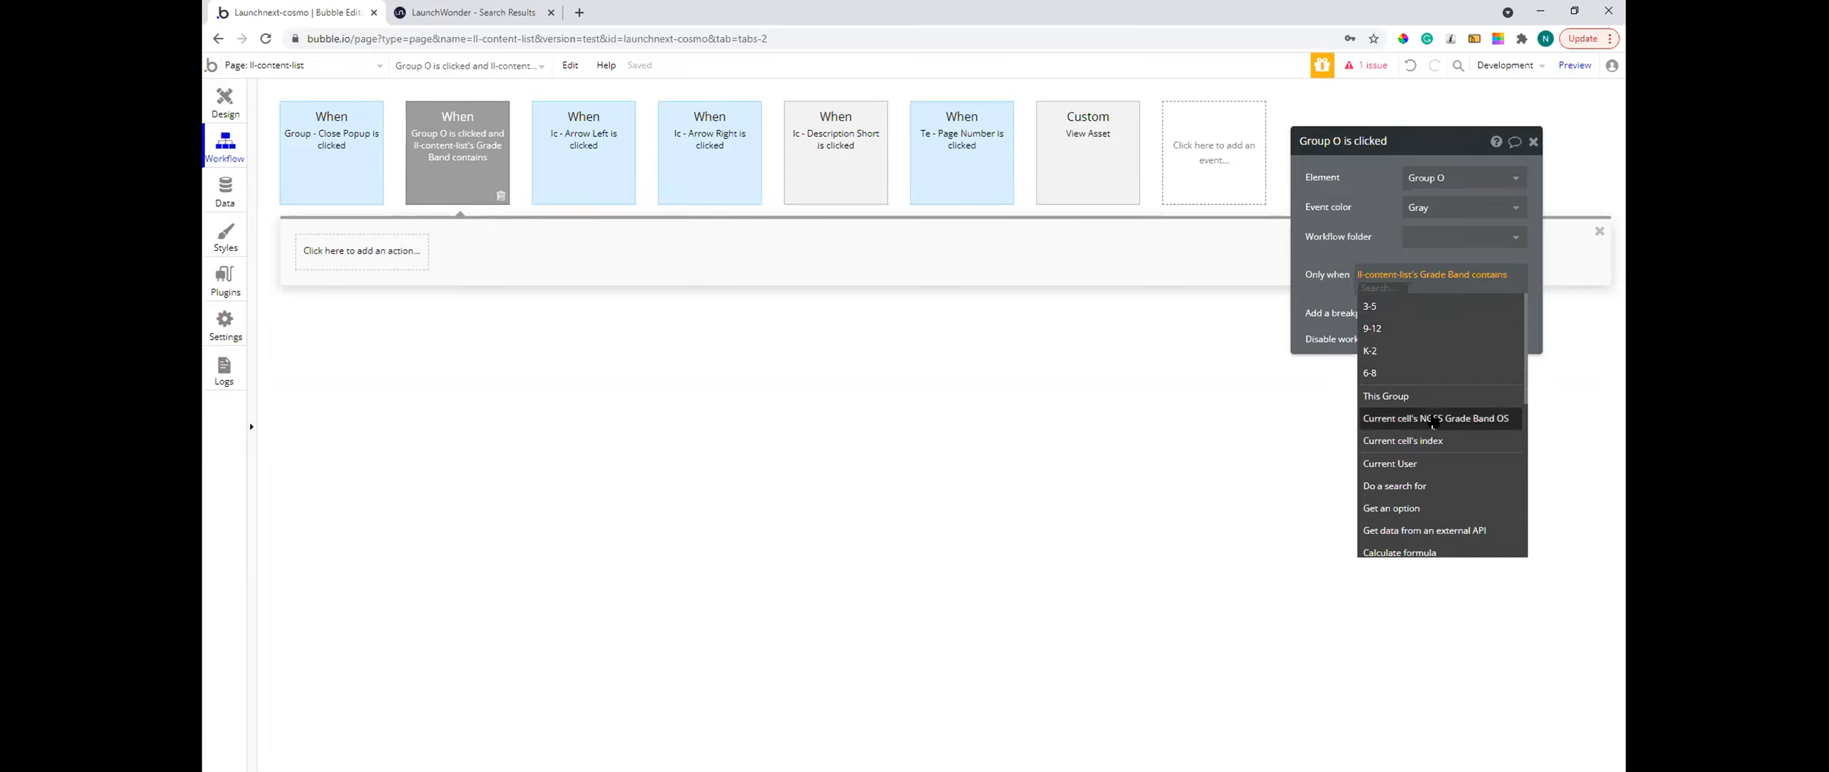
pyautogui.click(1434, 418)
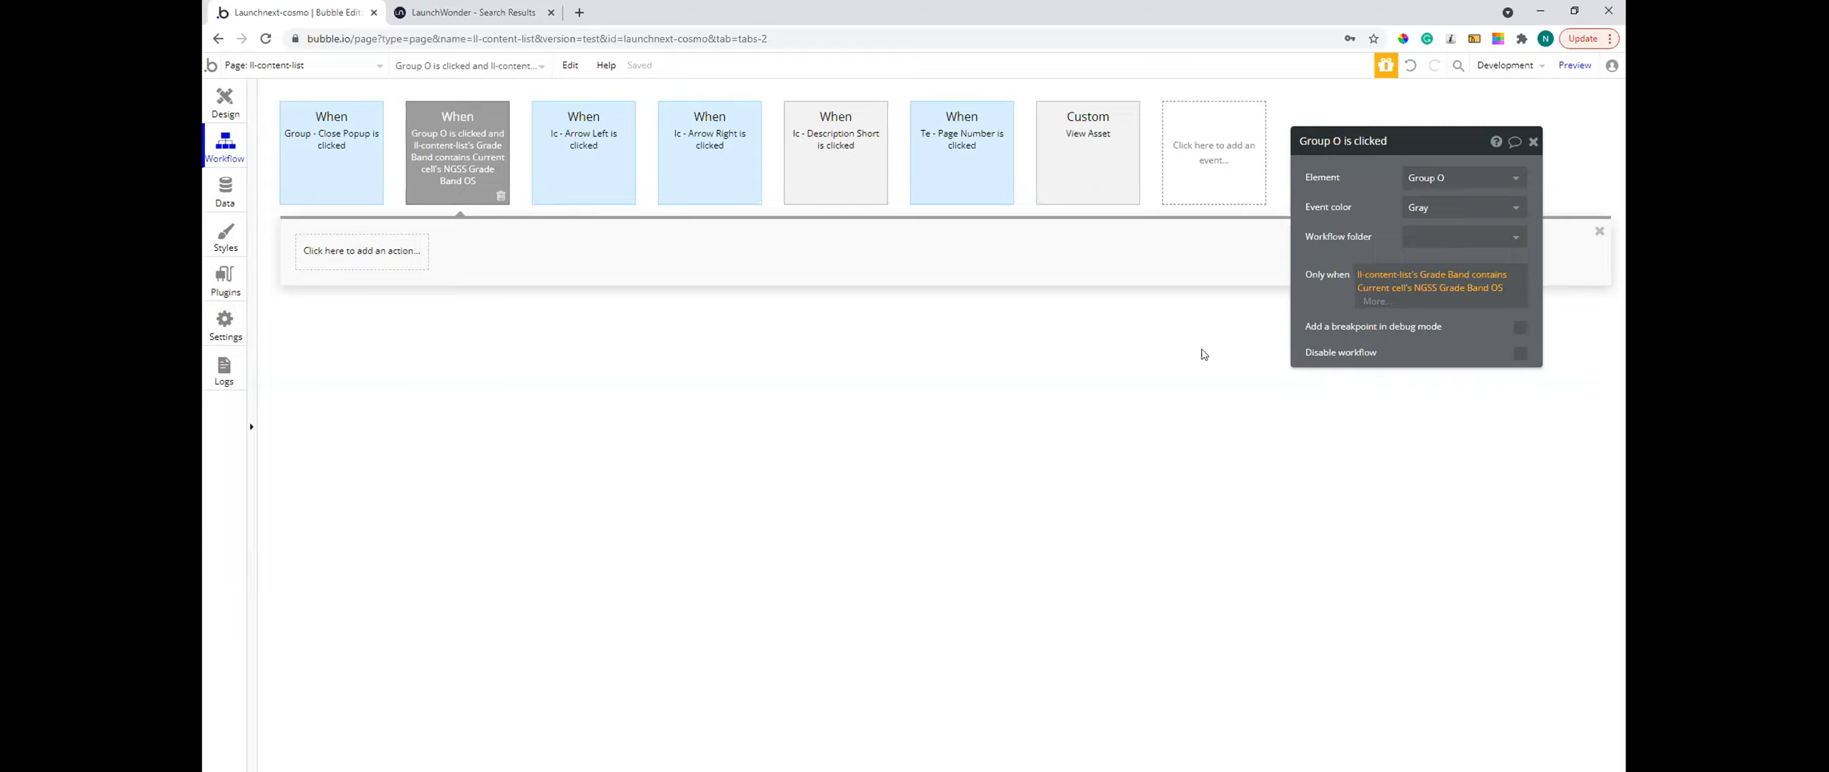
# - Add a Set state action to the workflow, targeting the Grade Band custom state of ll-content-list
pyautogui.click(371, 250)
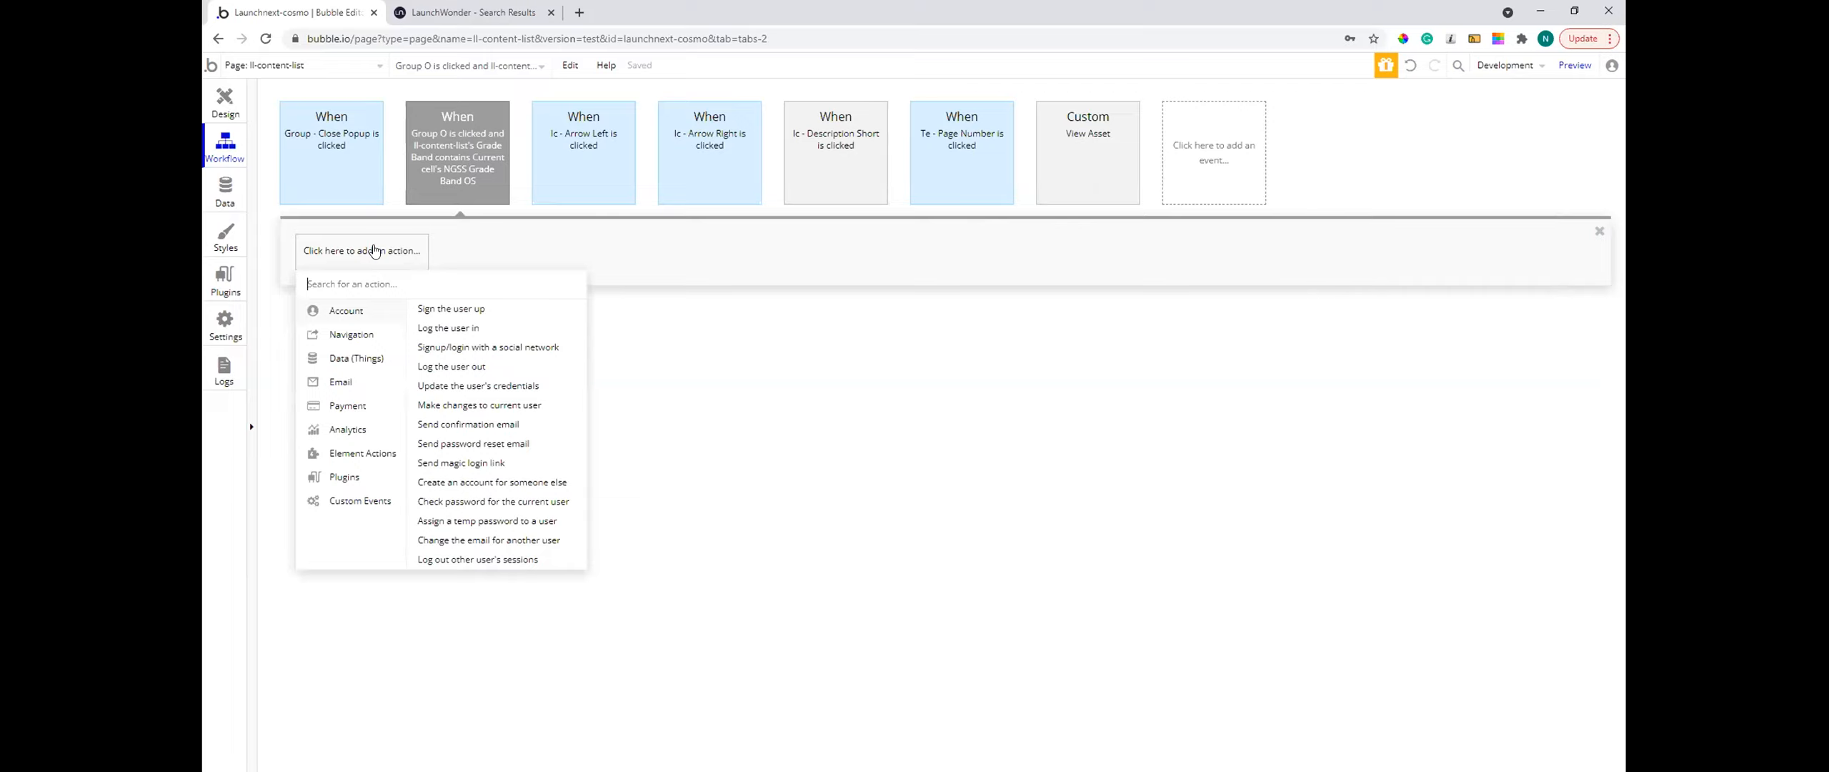
pyautogui.moveTo(379, 457)
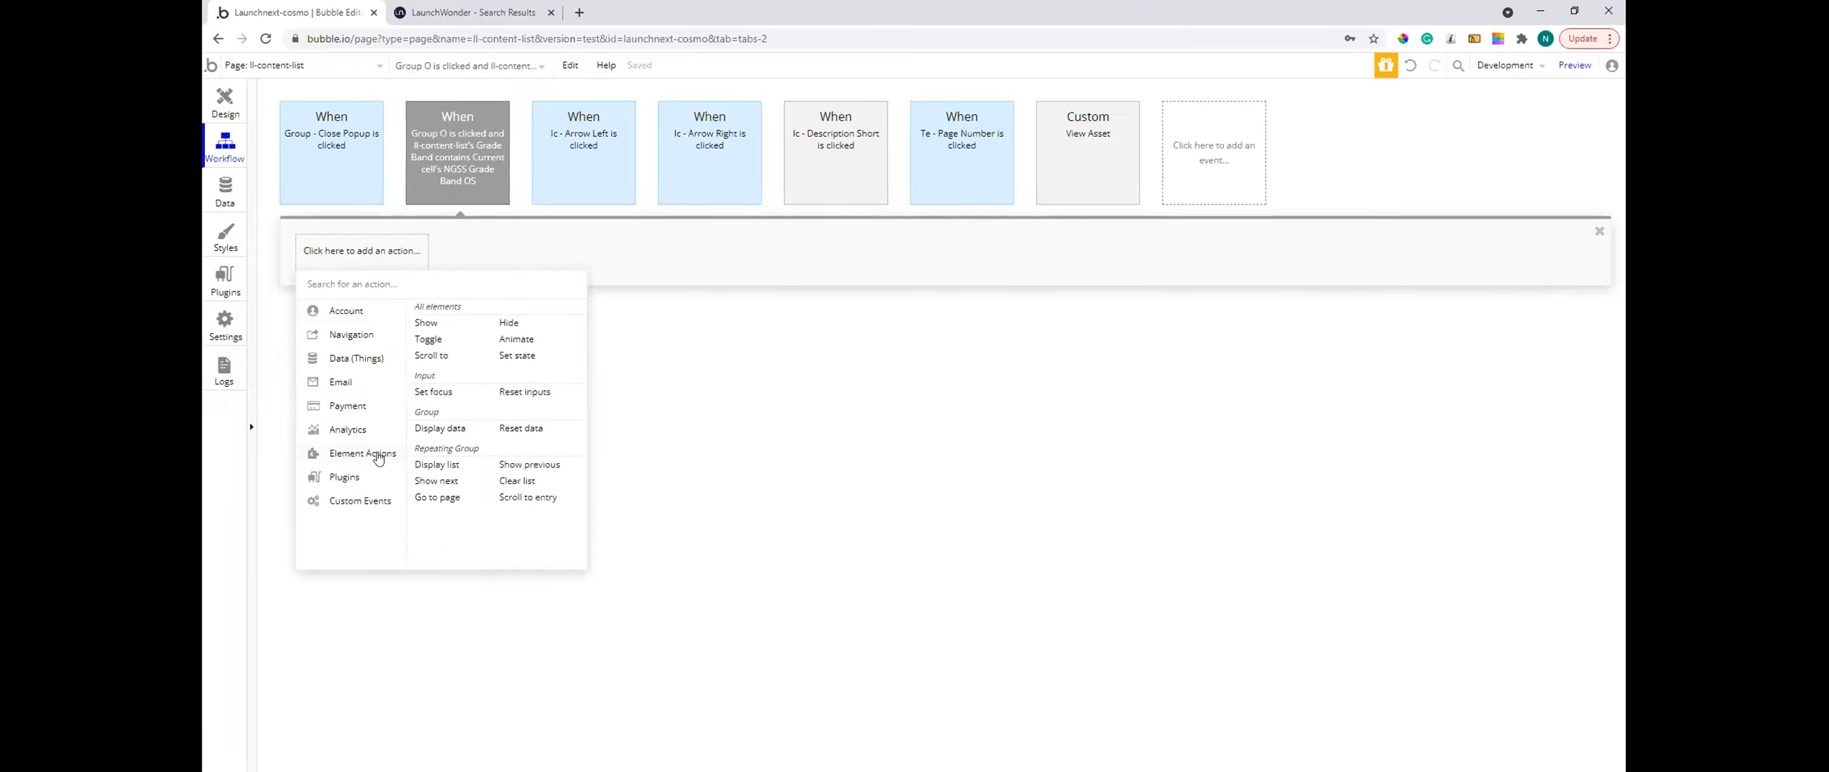
pyautogui.click(516, 356)
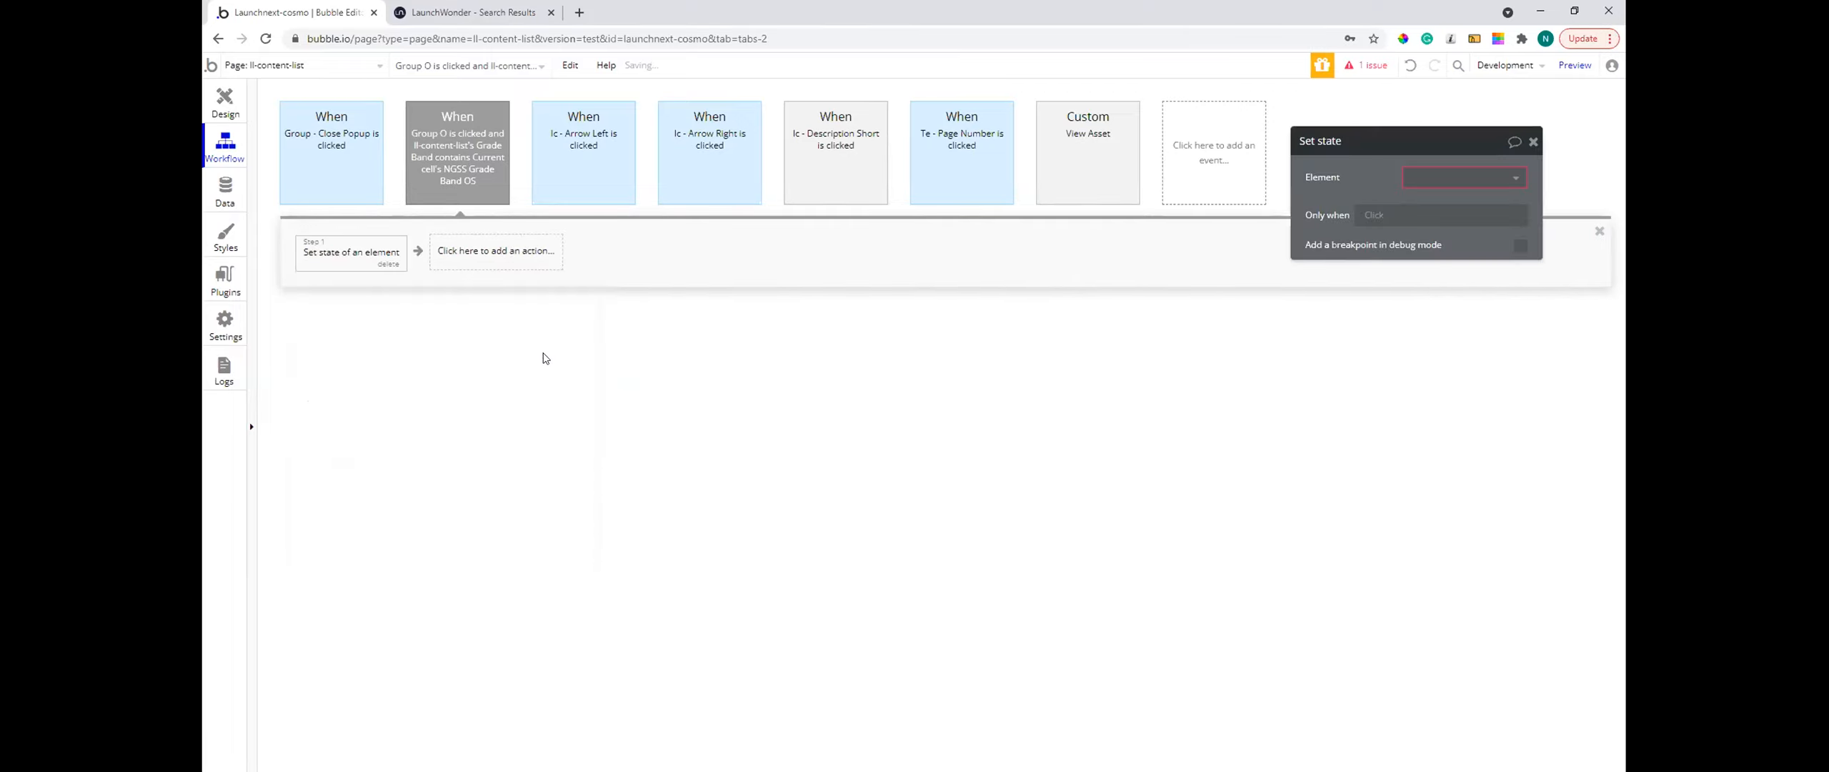
pyautogui.click(1422, 179)
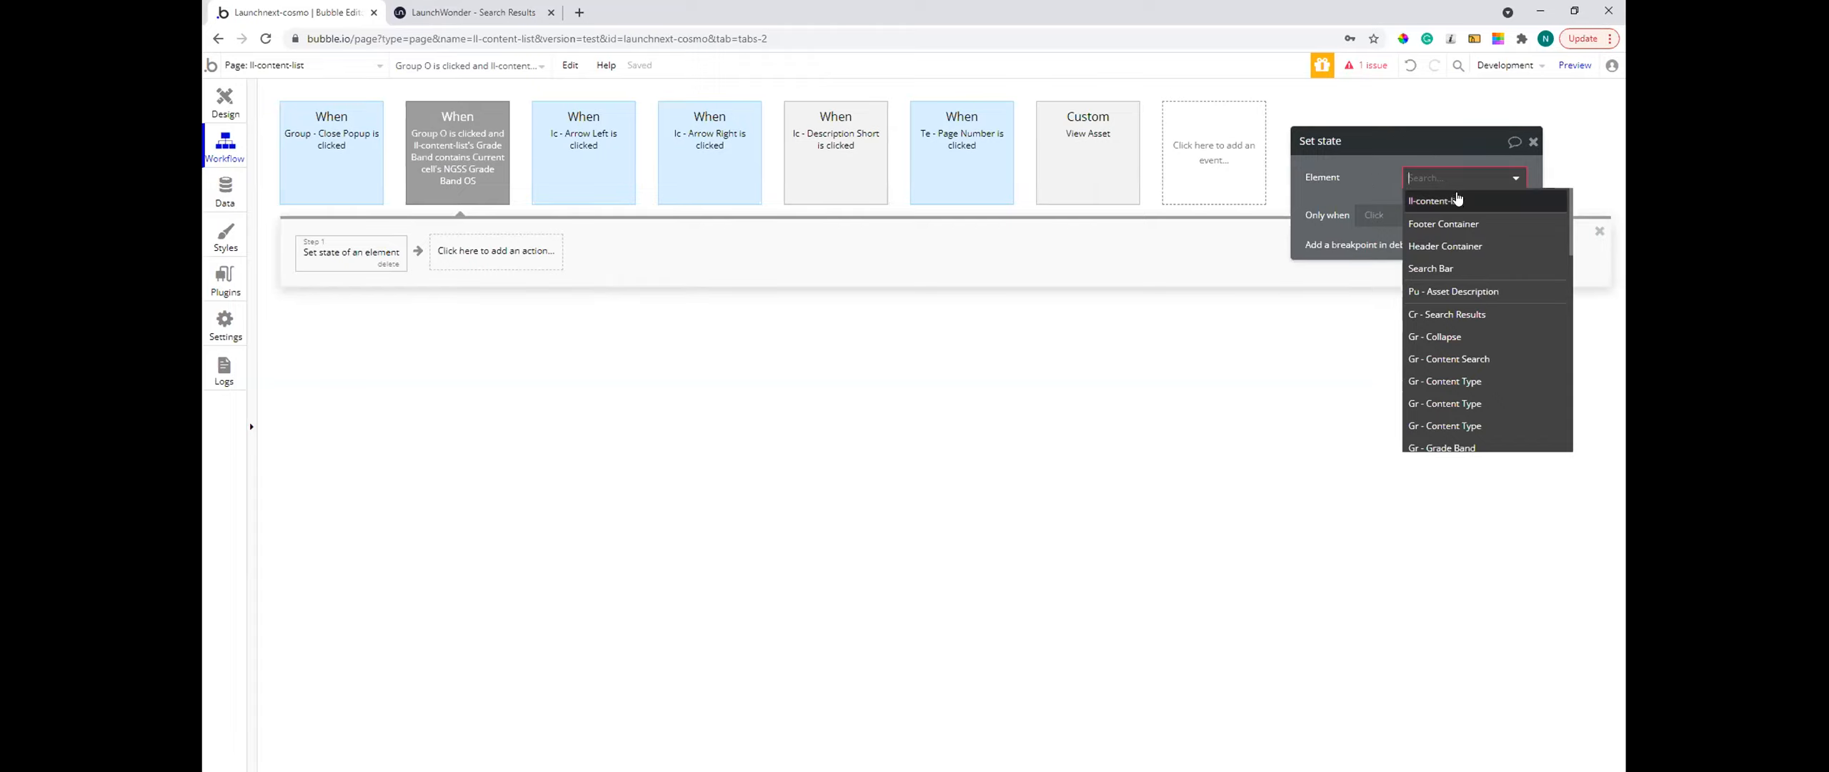
pyautogui.click(1450, 200)
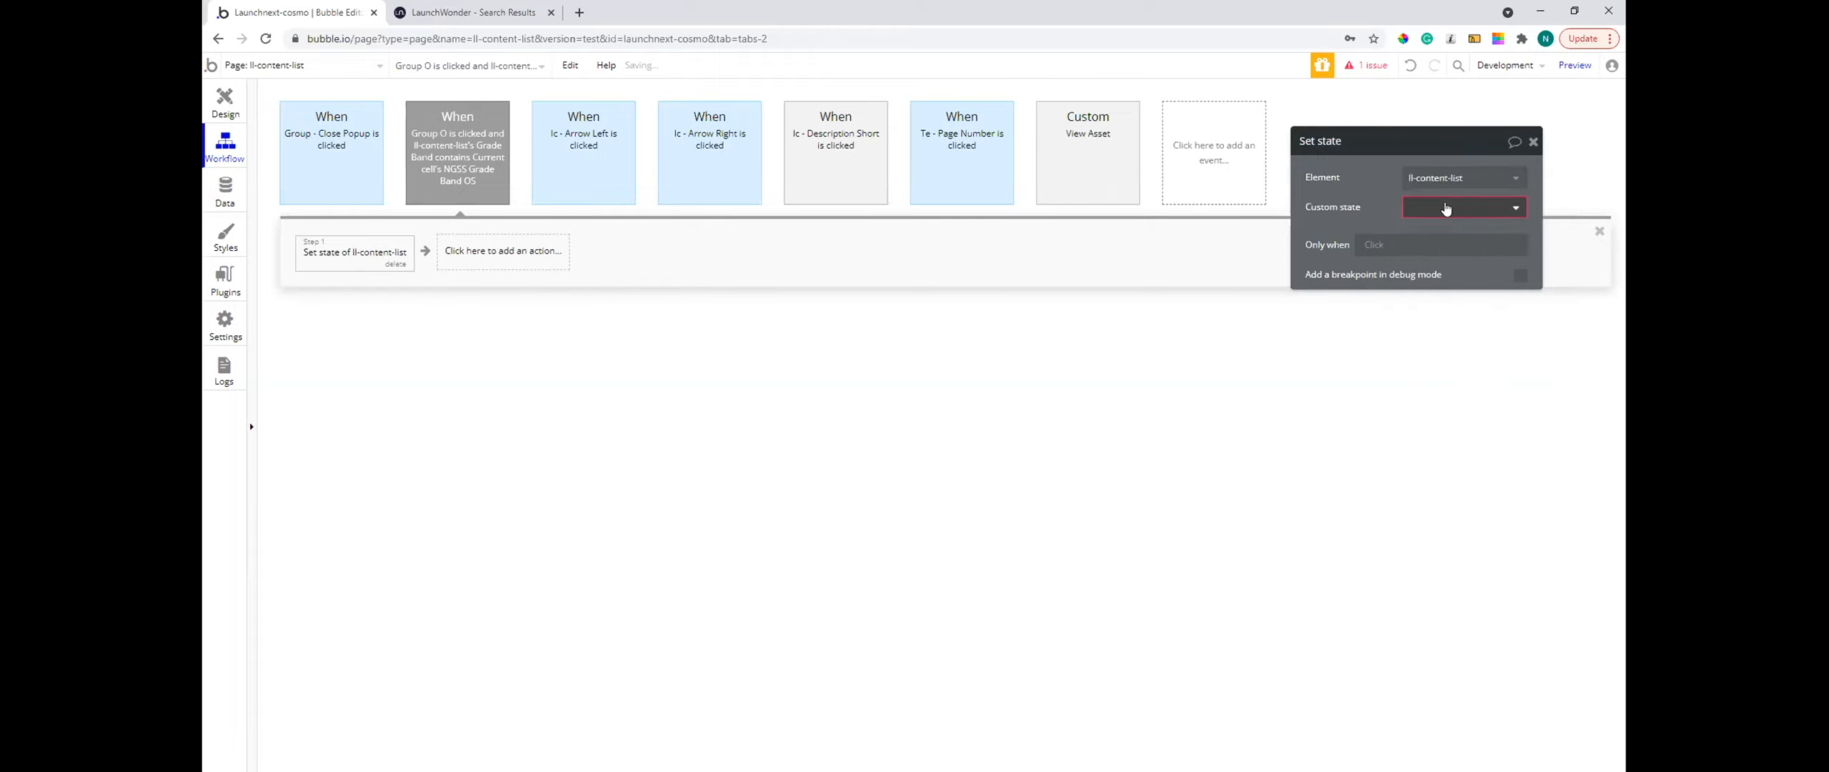
pyautogui.click(1444, 207)
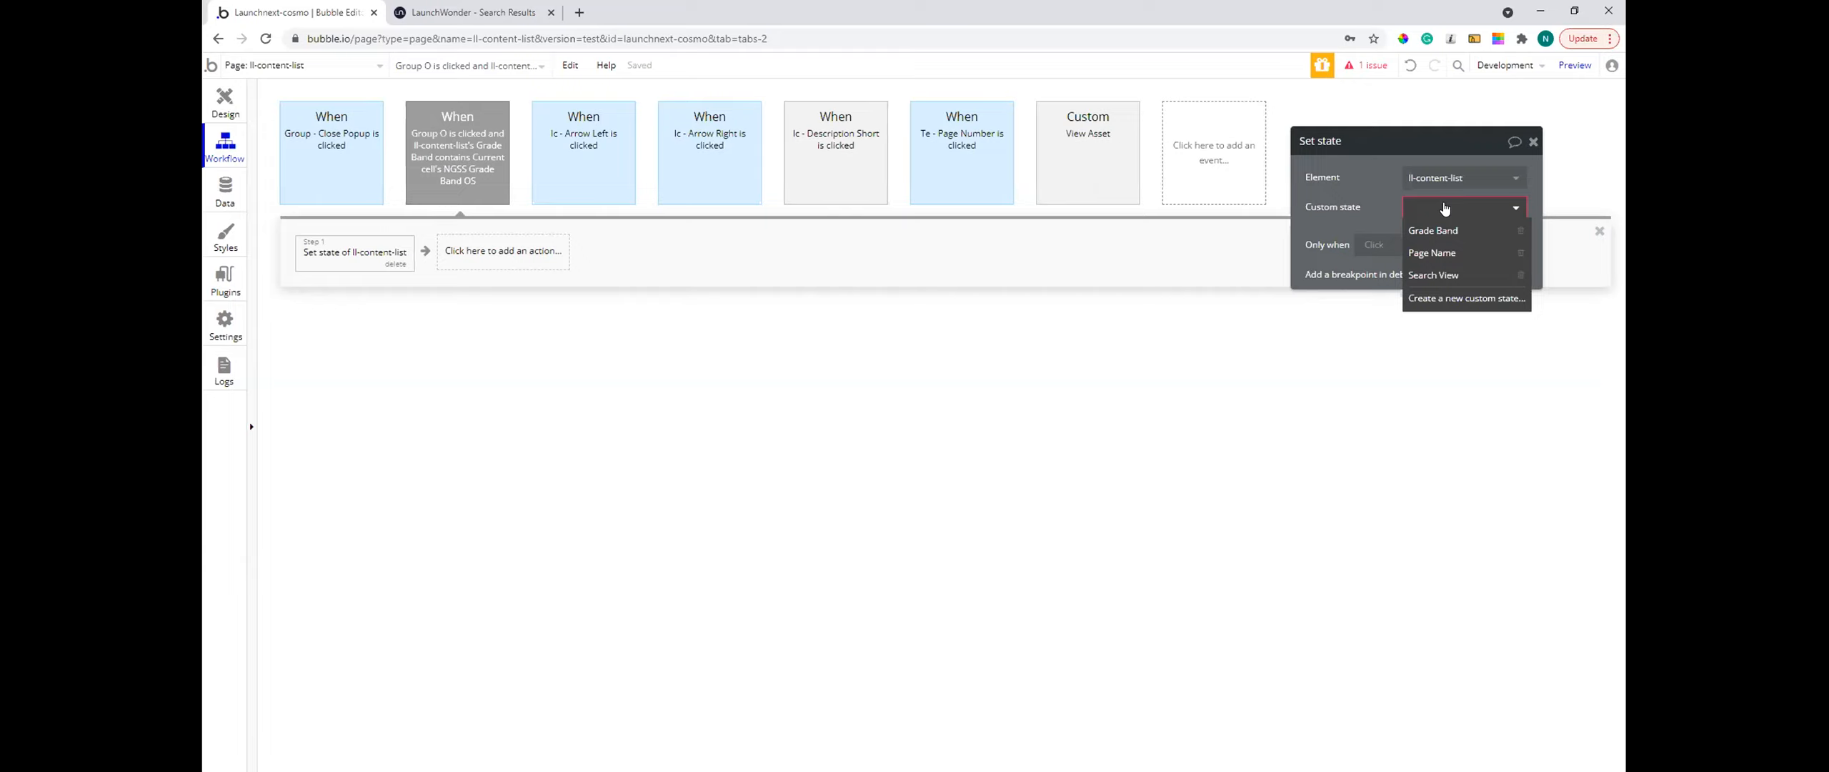
pyautogui.click(1433, 231)
# - Set the Grade Band state's value to ll-content-list's Grade Band:minus item Current cell's NGSS Grade Band OS
pyautogui.click(1426, 236)
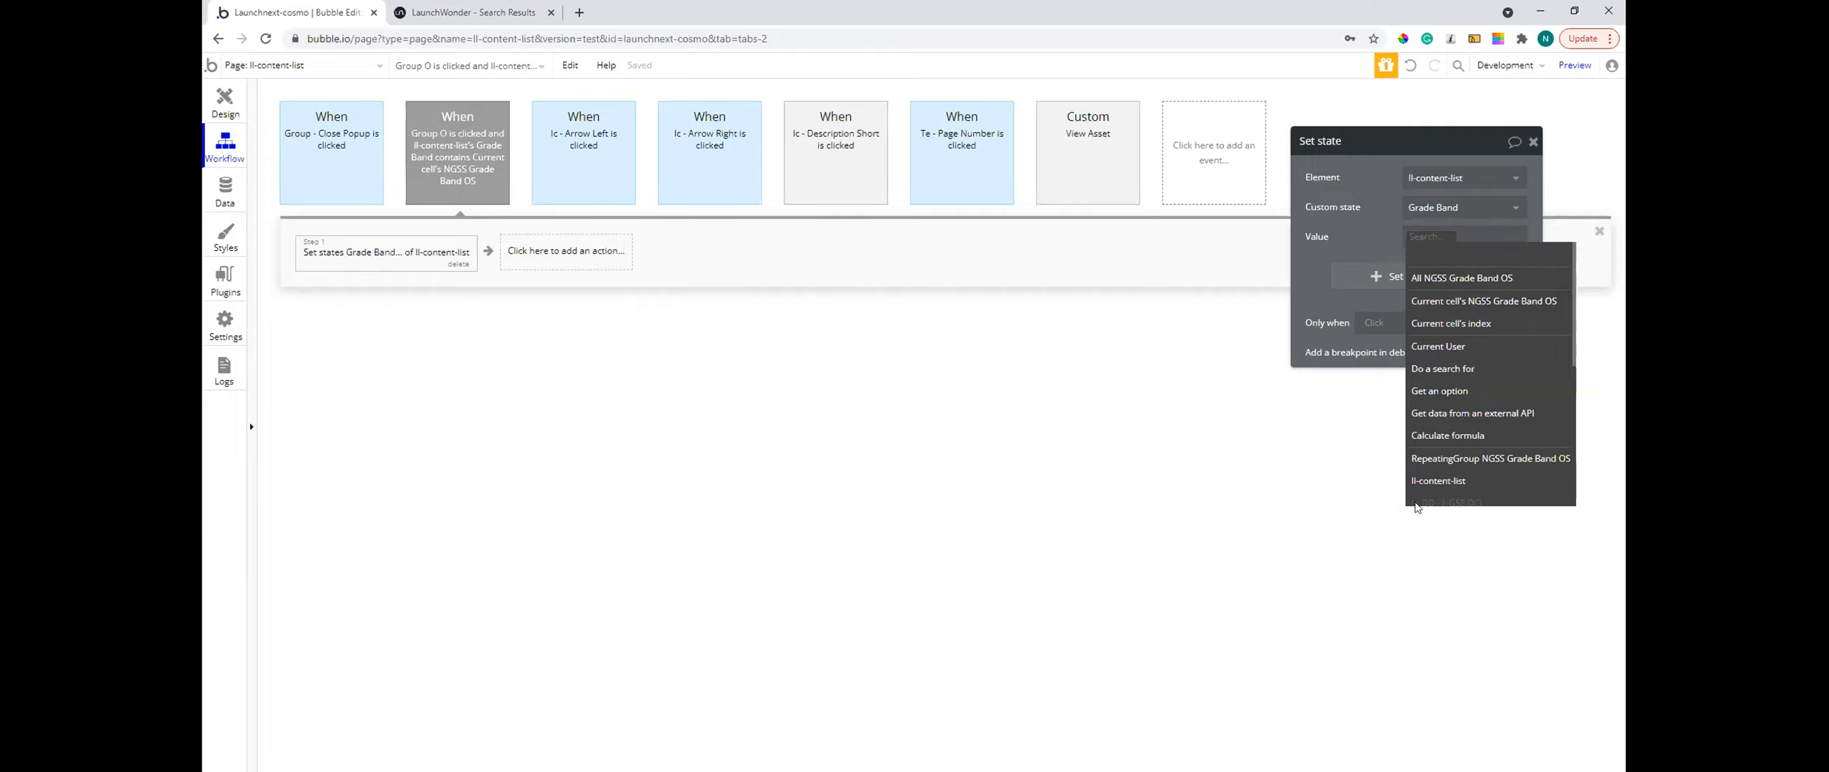
pyautogui.click(1431, 481)
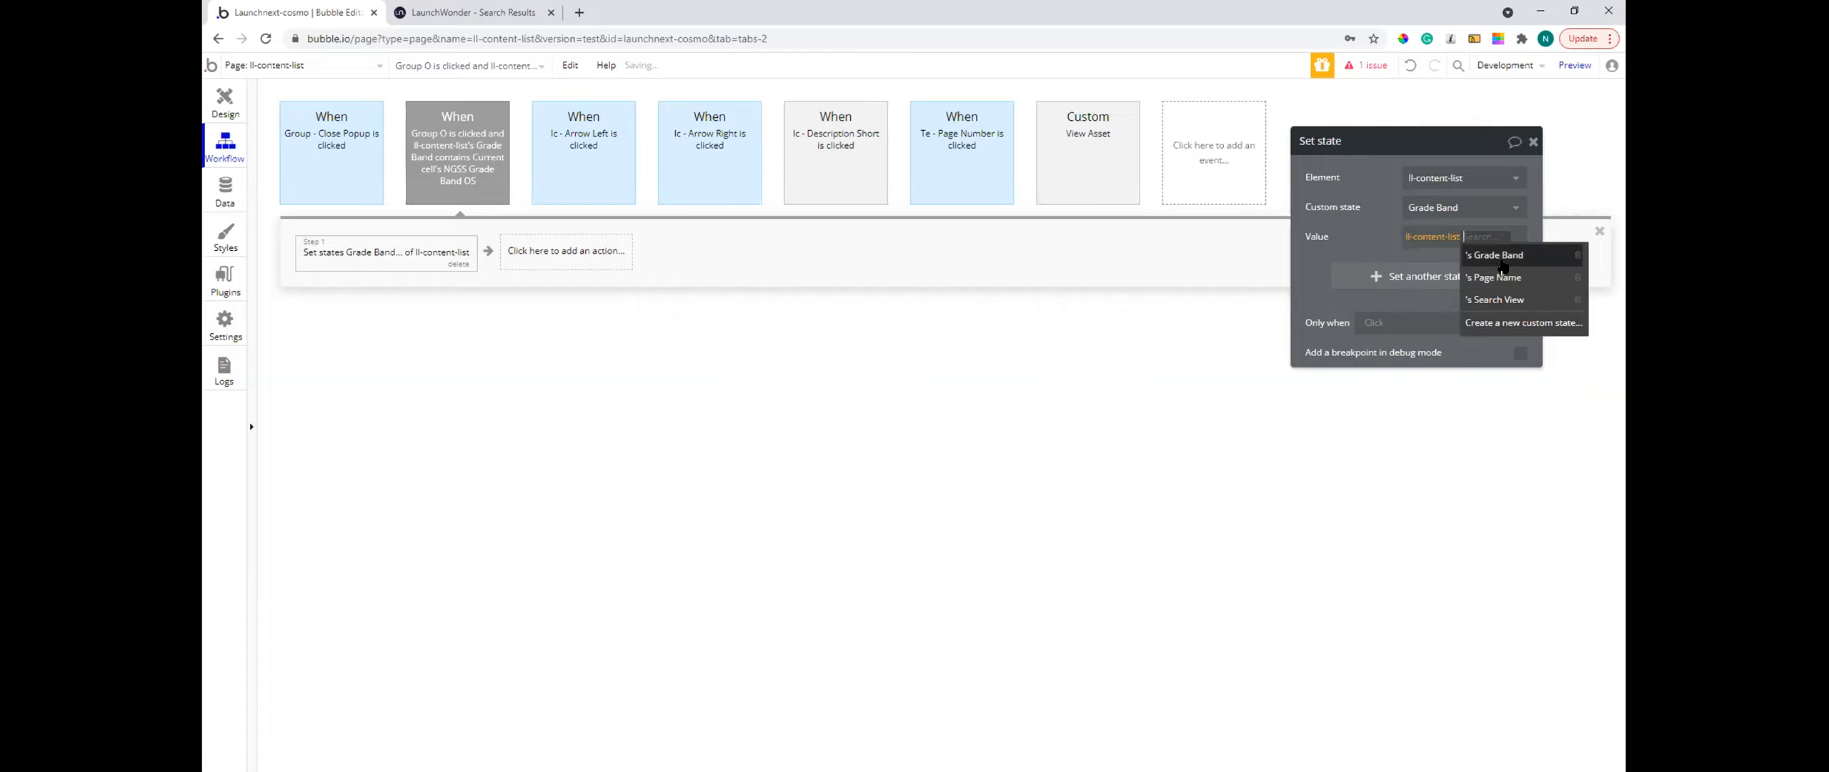
pyautogui.click(1500, 256)
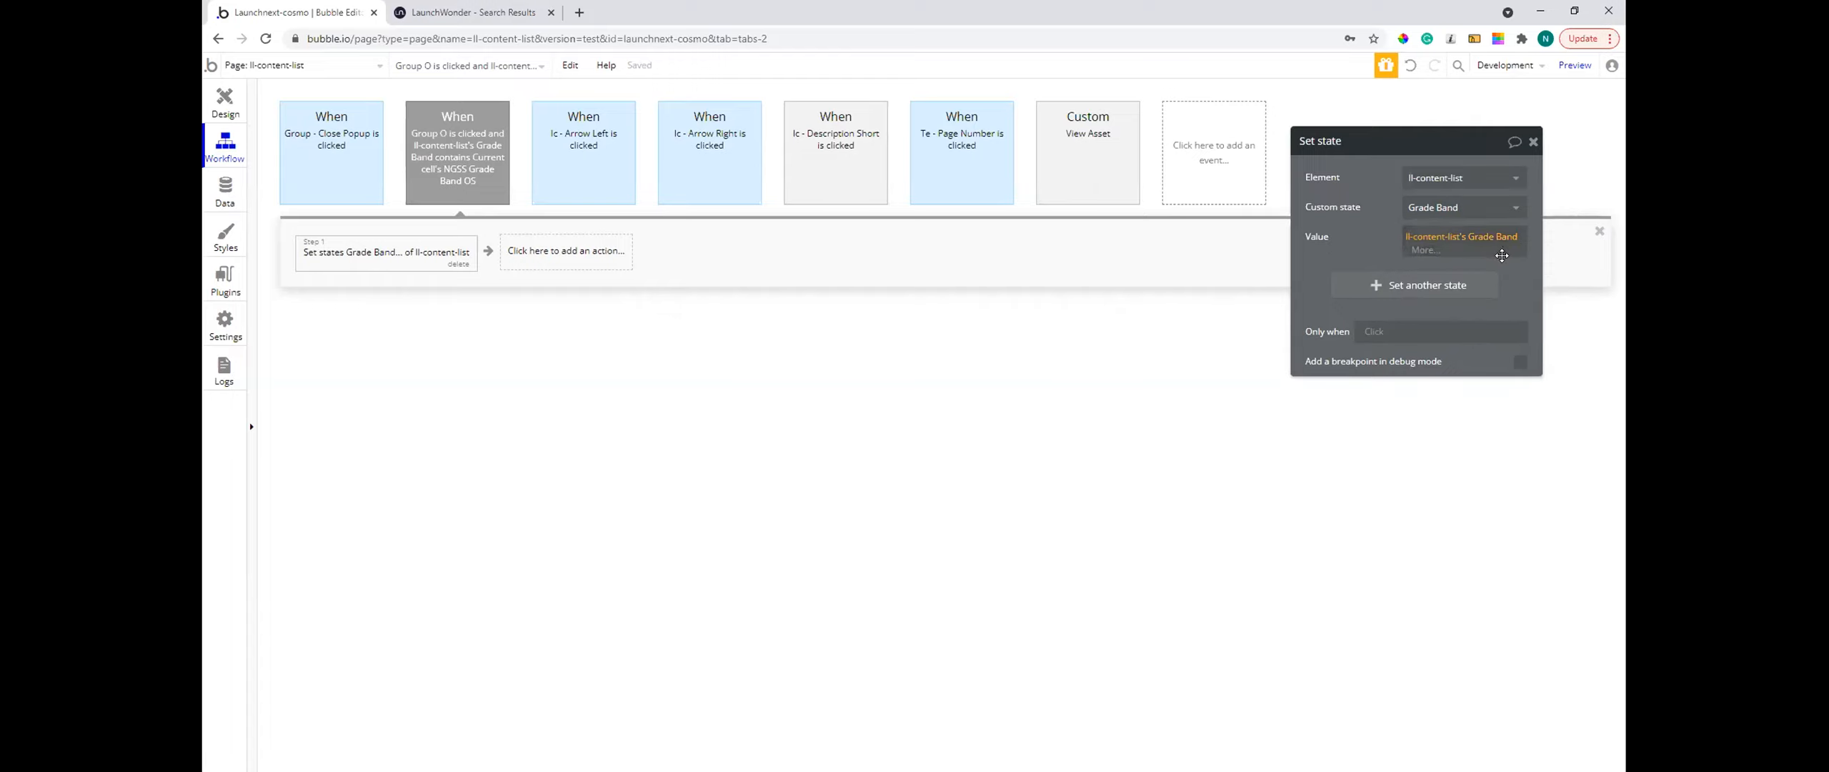
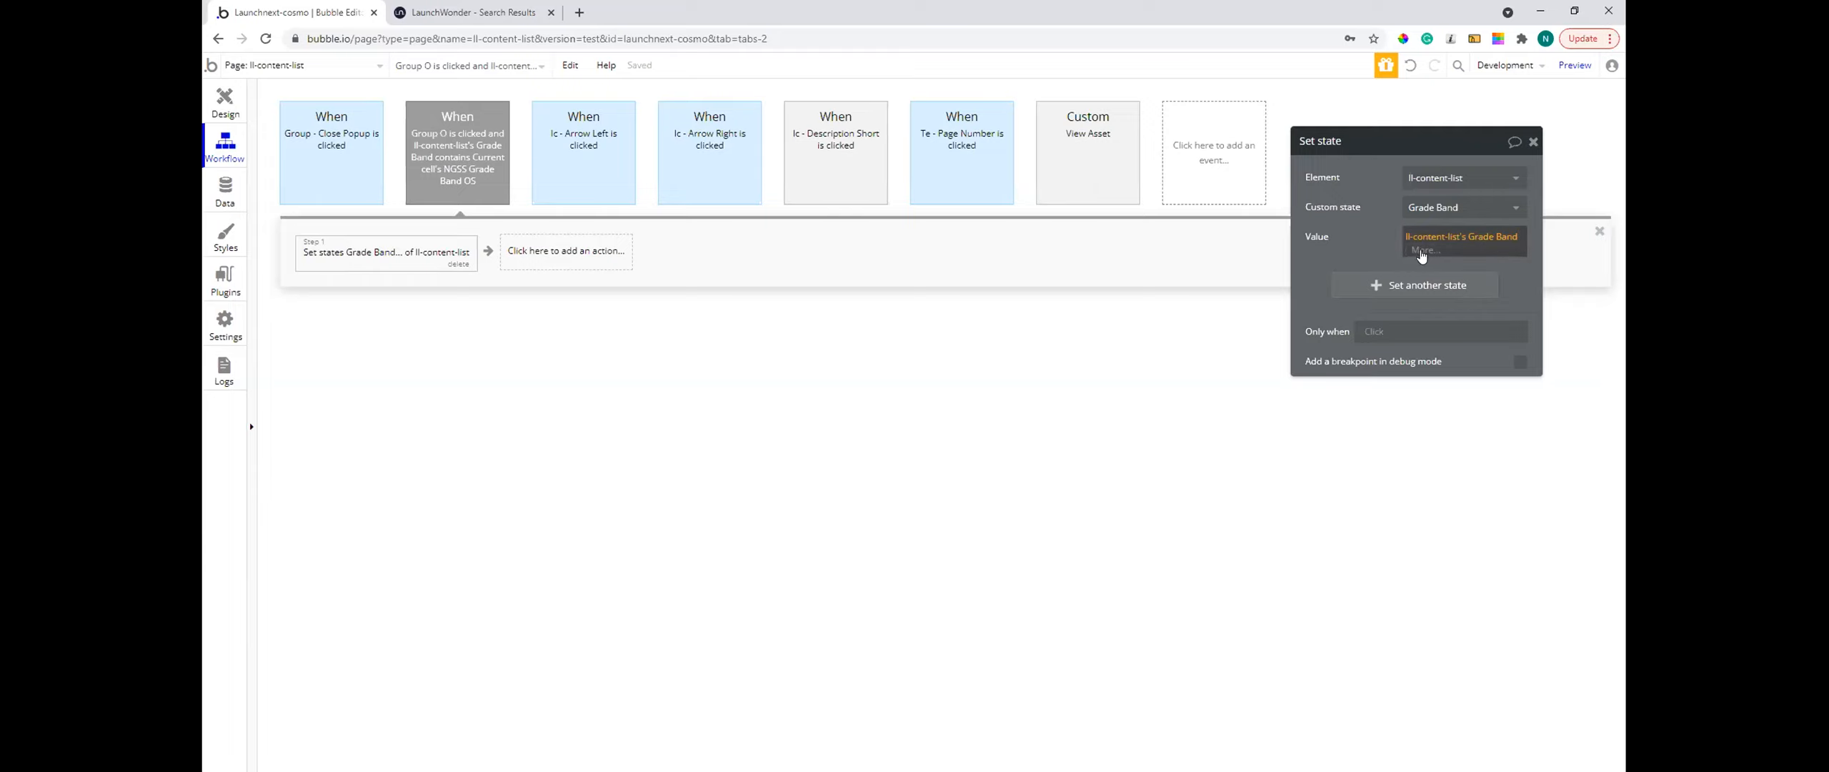
pyautogui.click(1421, 249)
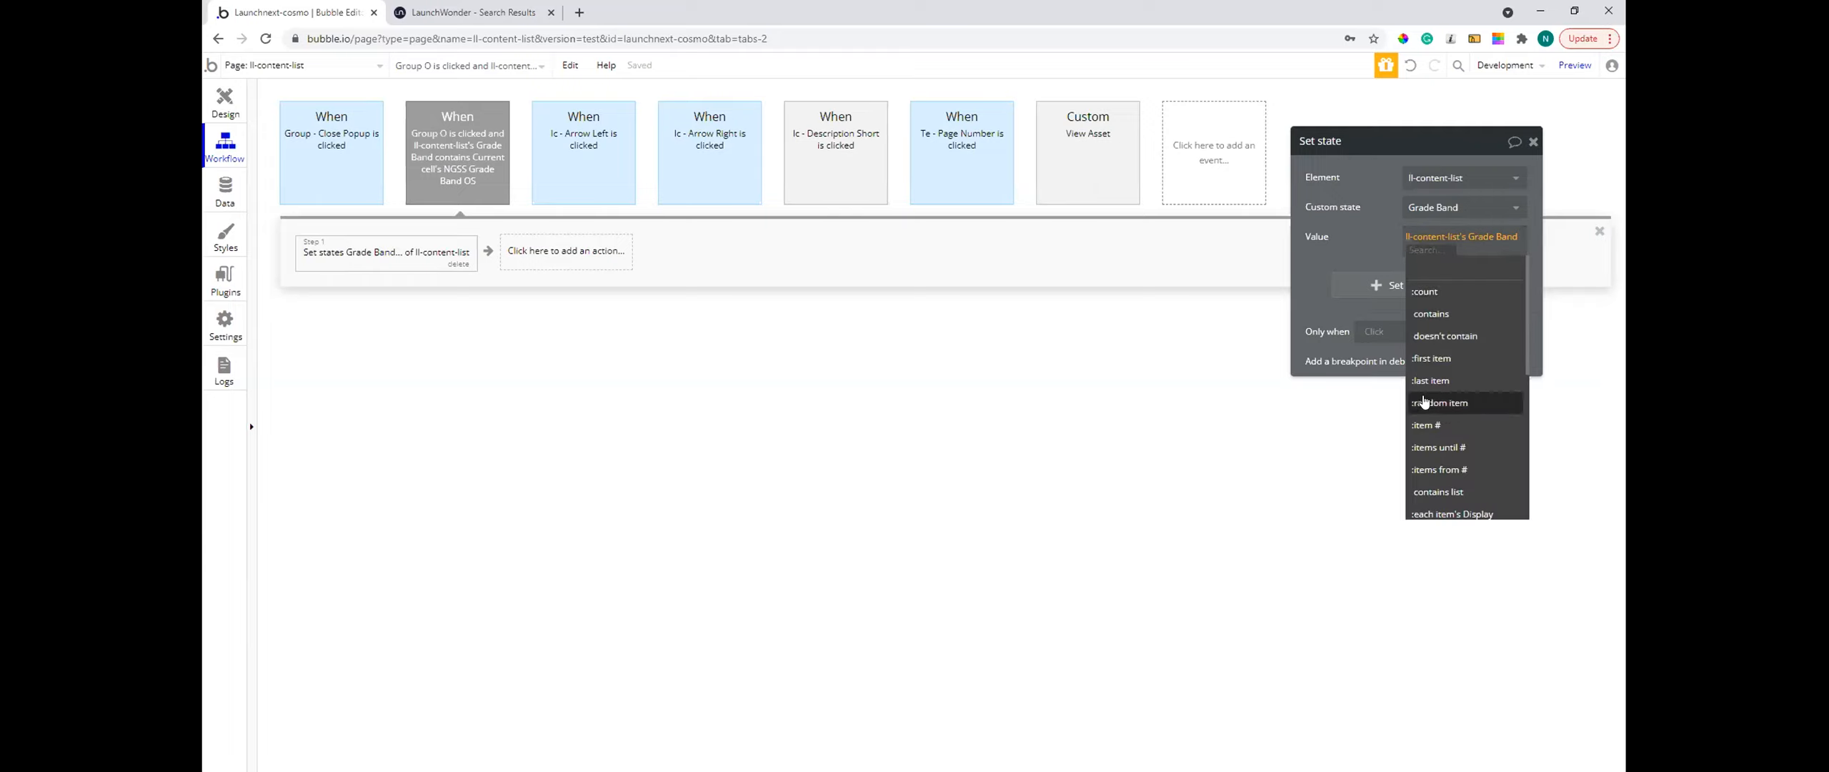
pyautogui.write('in')
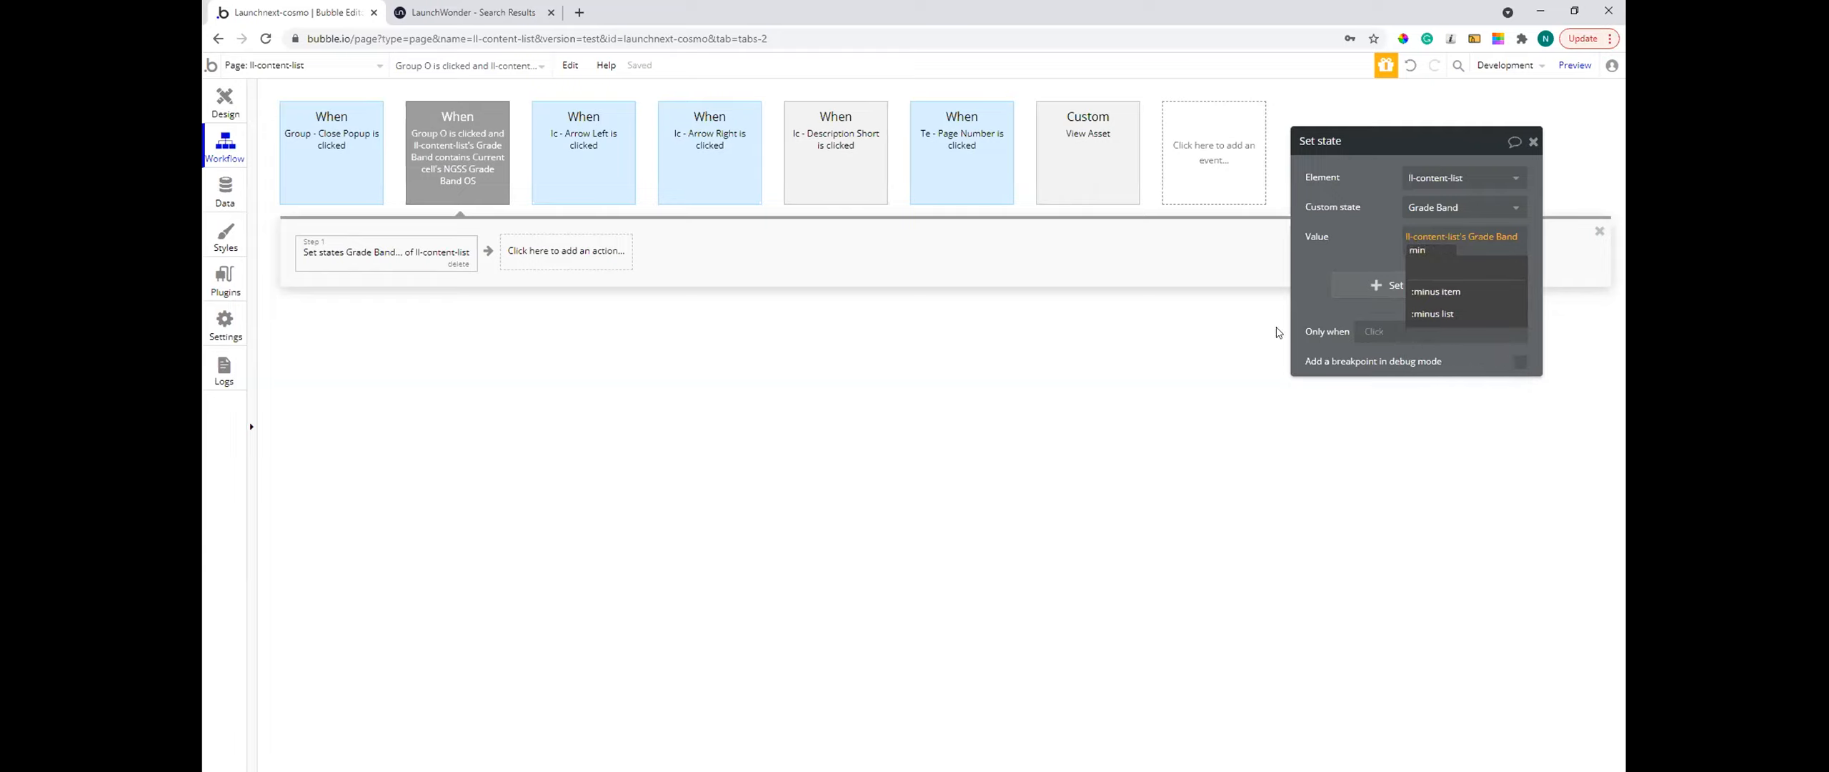
pyautogui.click(1437, 291)
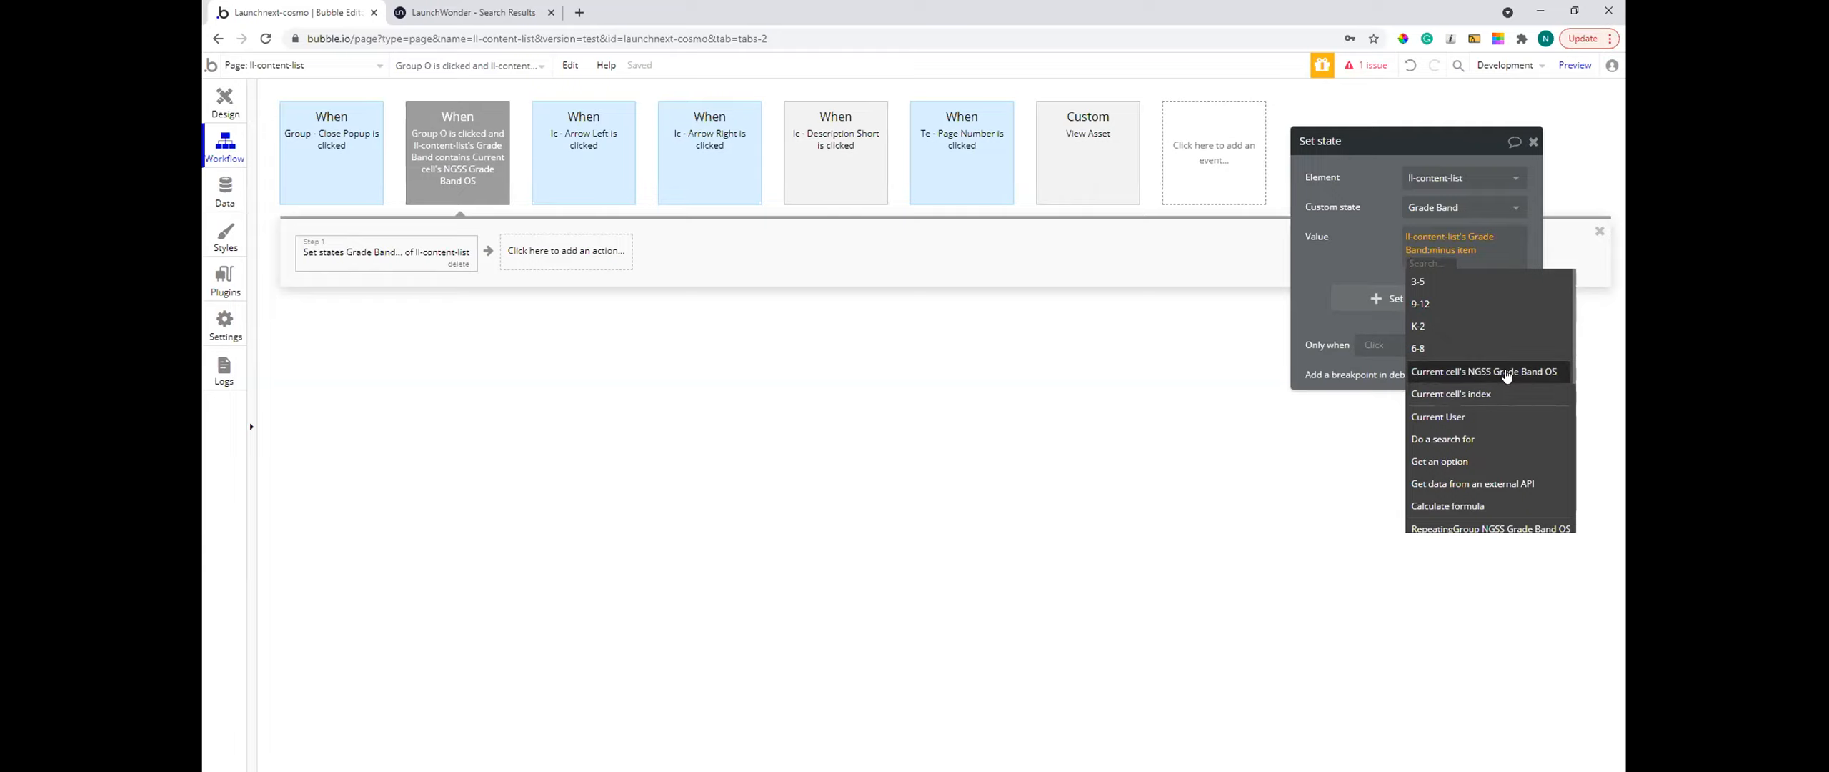
pyautogui.click(1506, 373)
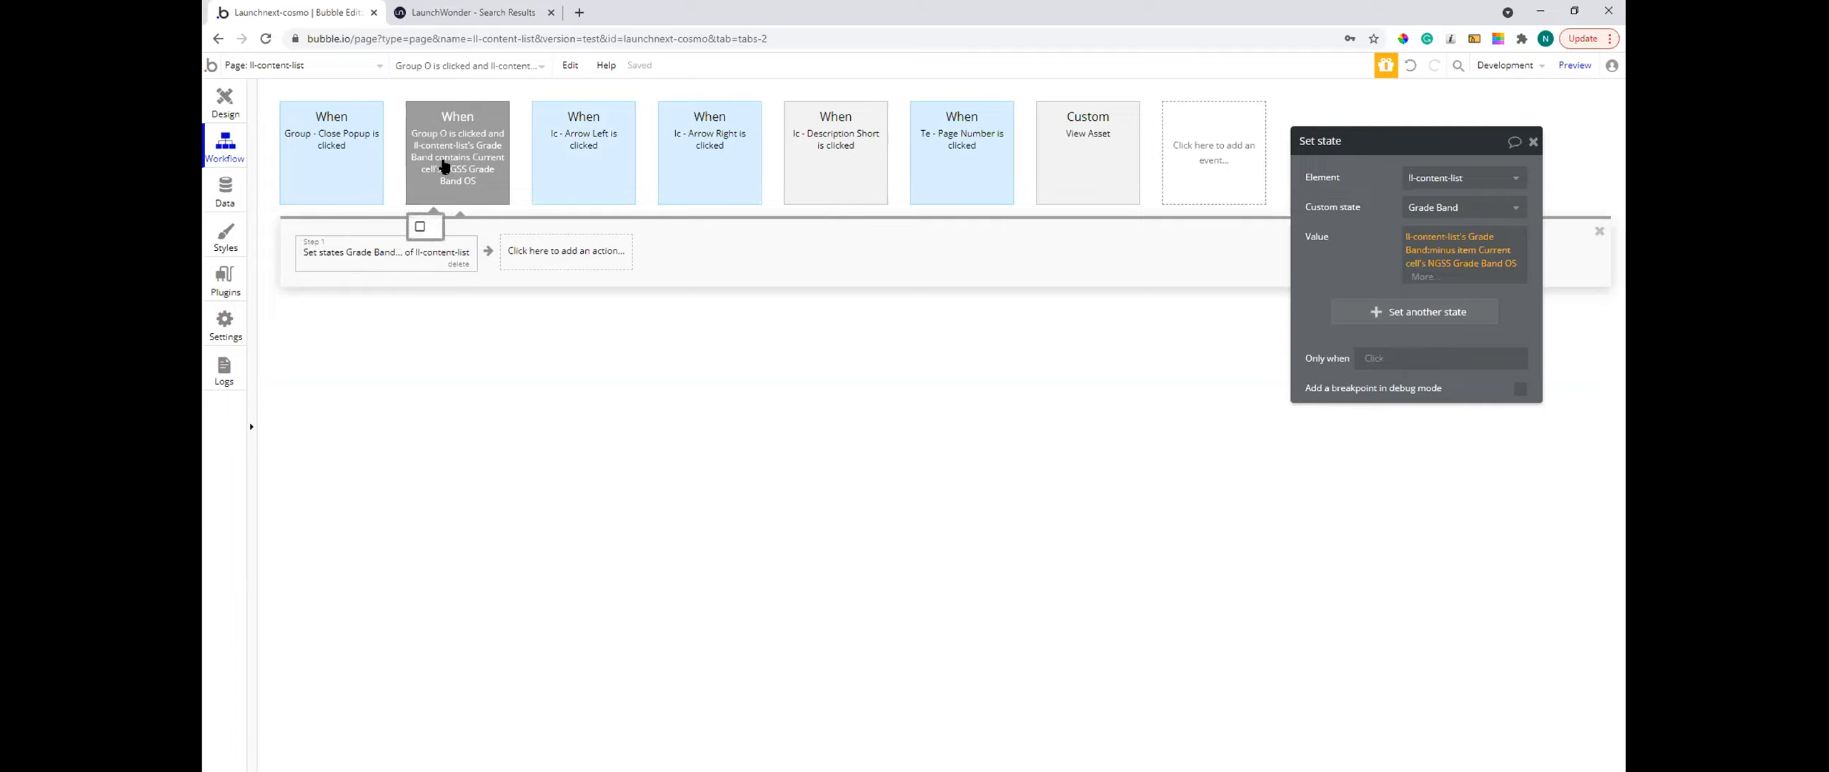
# - Duplicate the Group O click workflow together with its Set state action
pyautogui.click(444, 166)
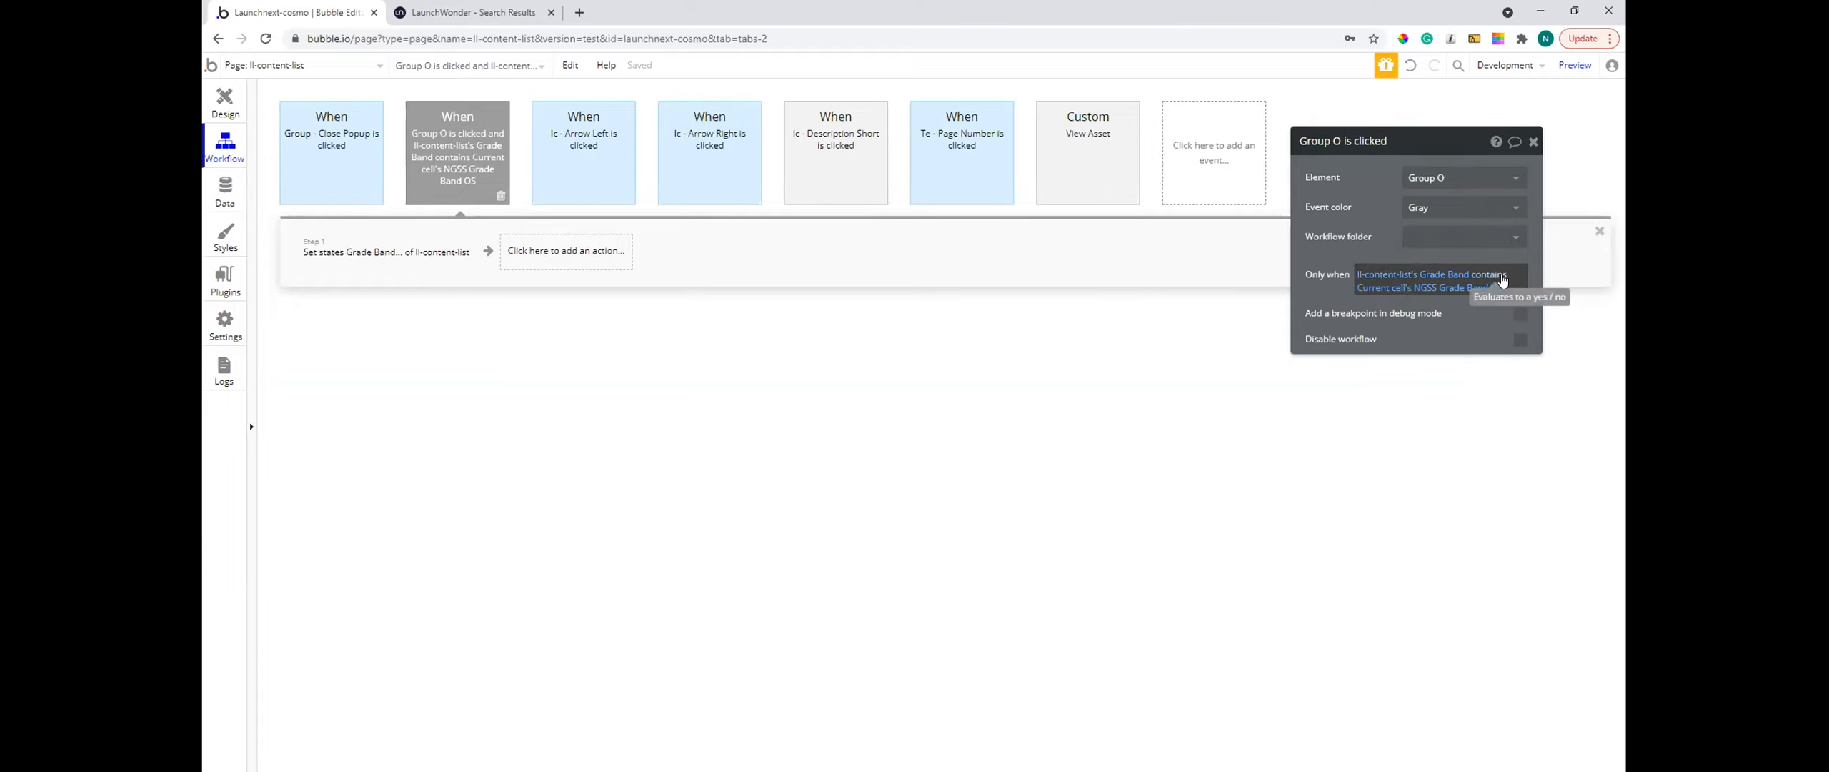
pyautogui.click(1458, 288)
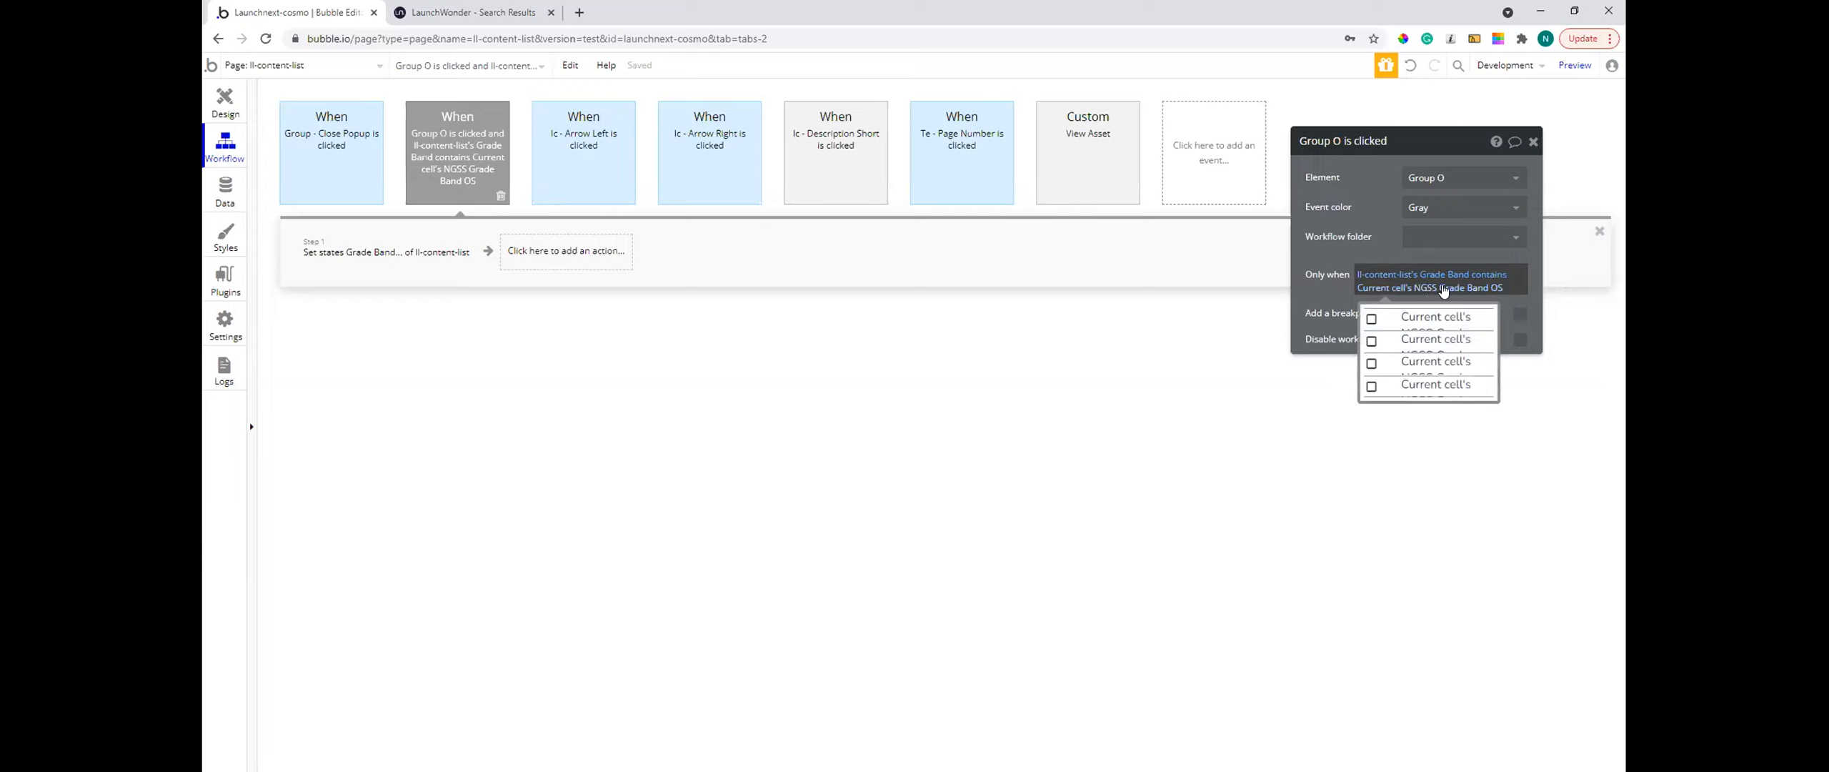
pyautogui.click(372, 263)
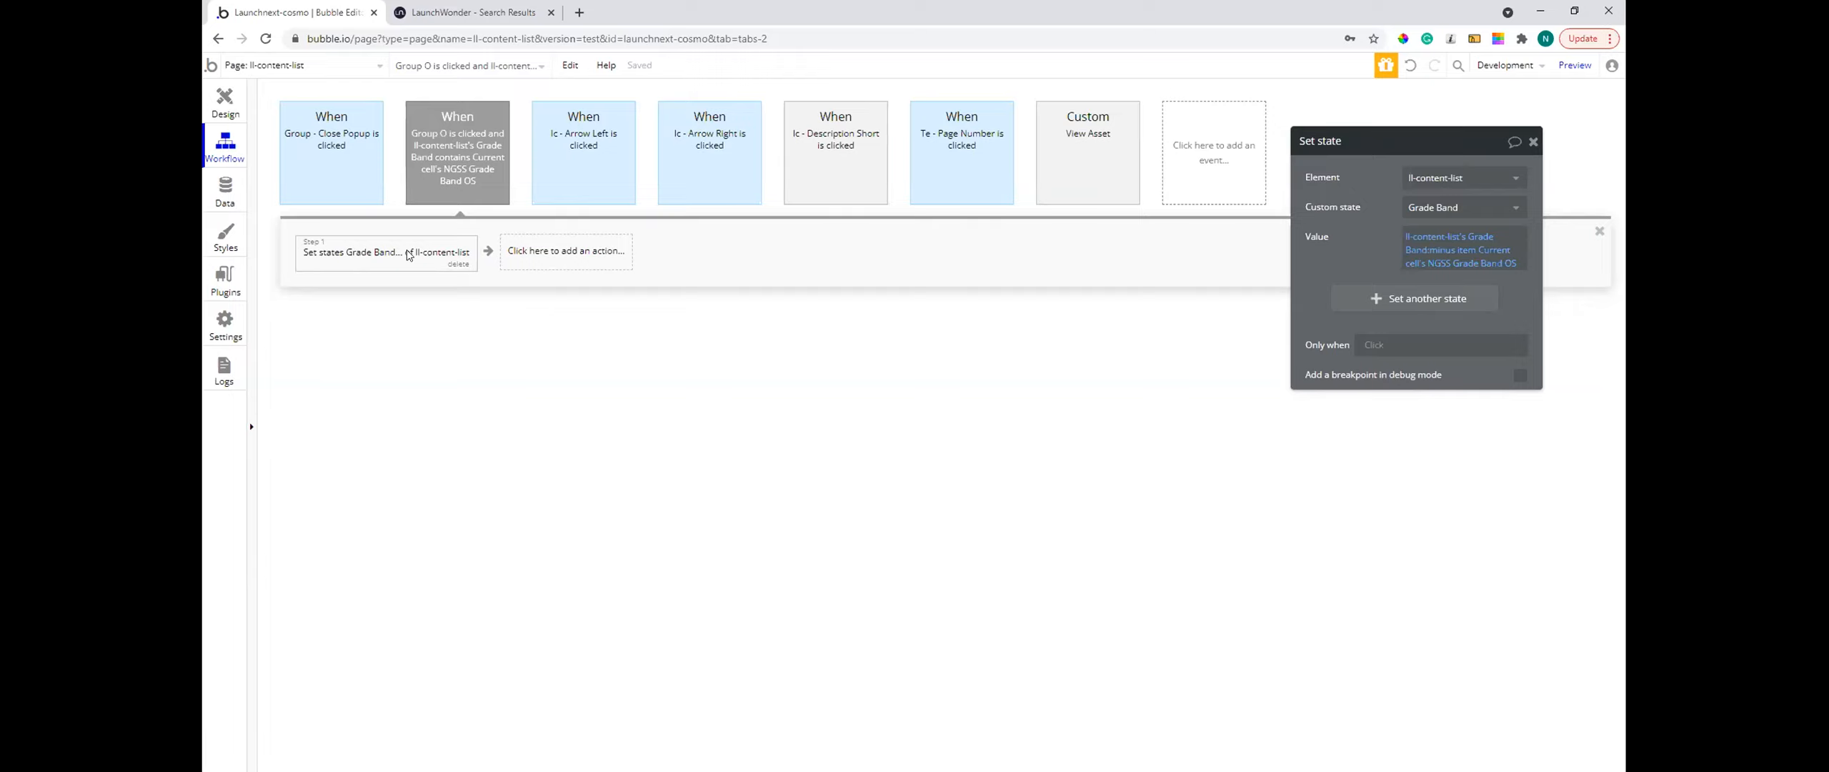
pyautogui.rightClick(404, 254)
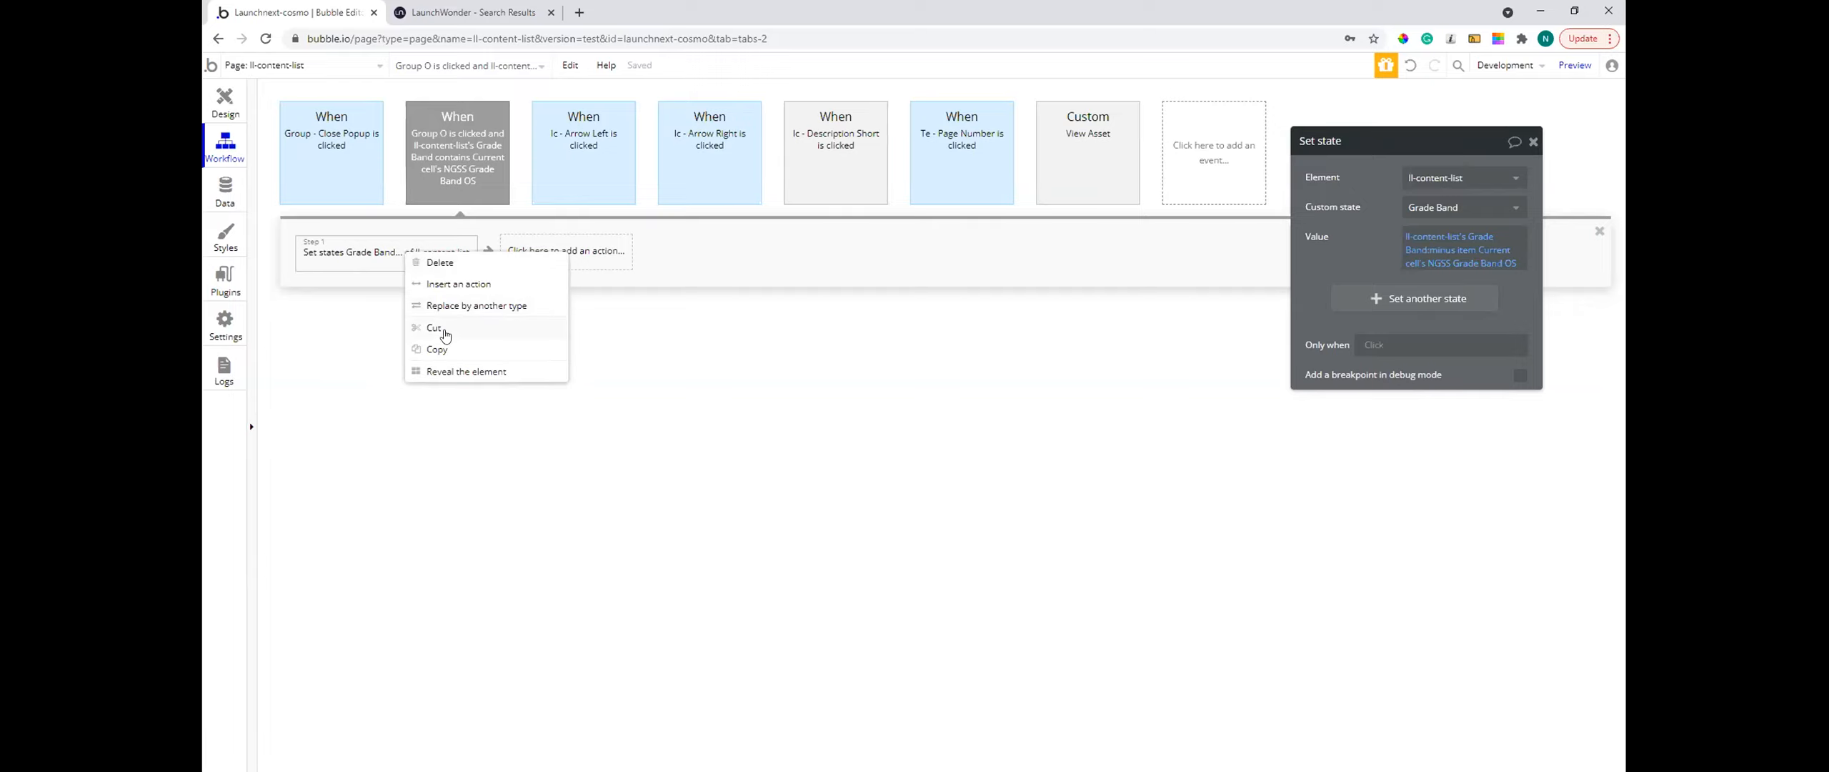
pyautogui.rightClick(473, 146)
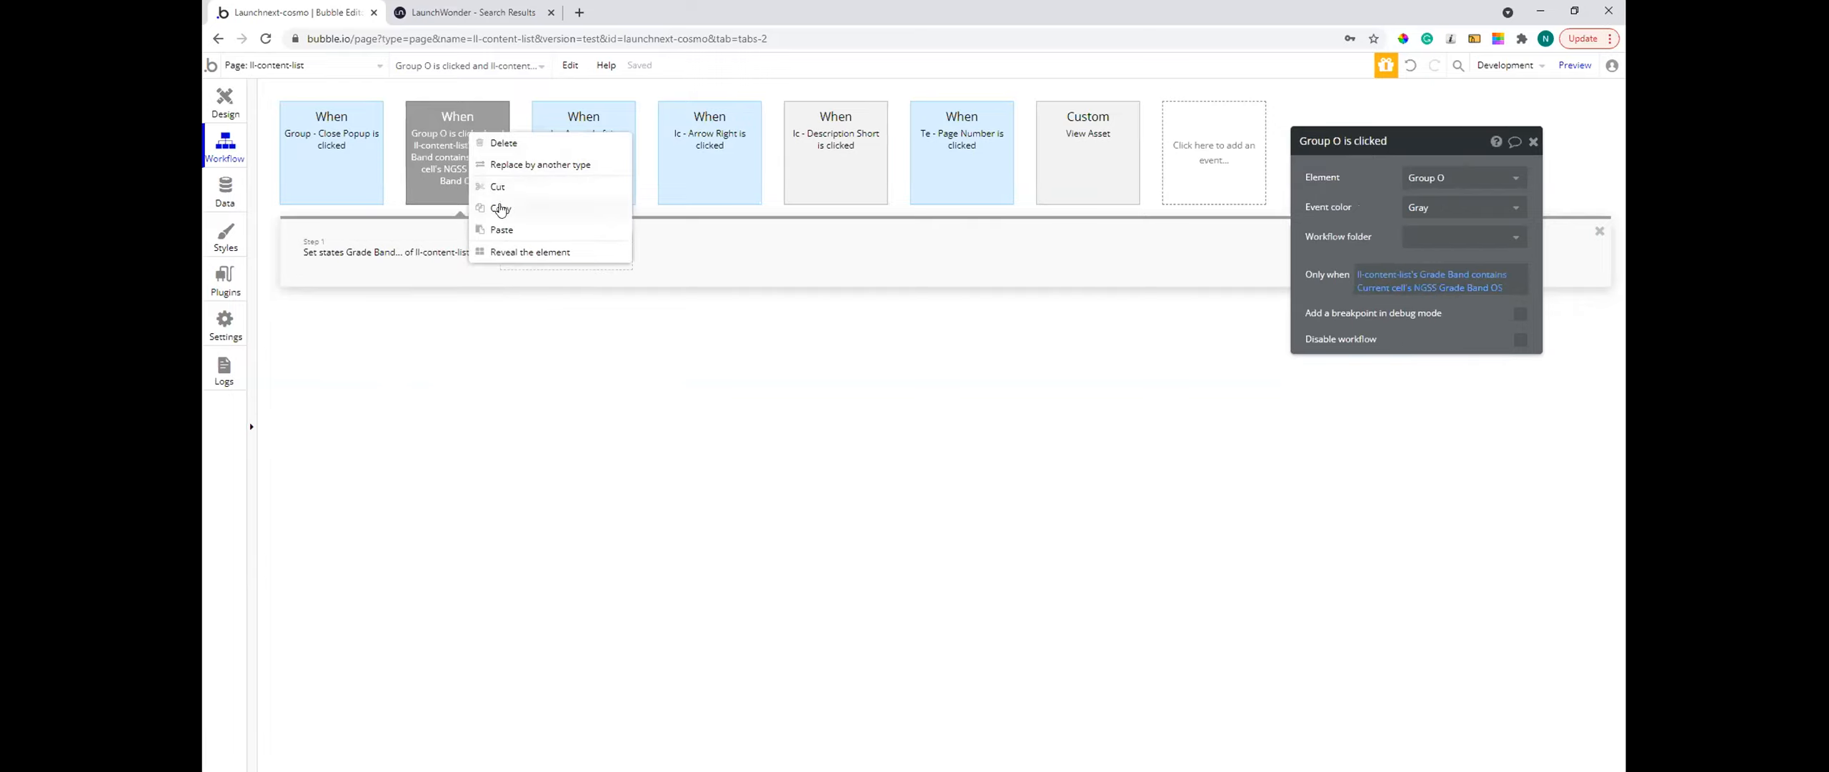
pyautogui.click(500, 208)
pyautogui.rightClick(464, 165)
pyautogui.click(497, 262)
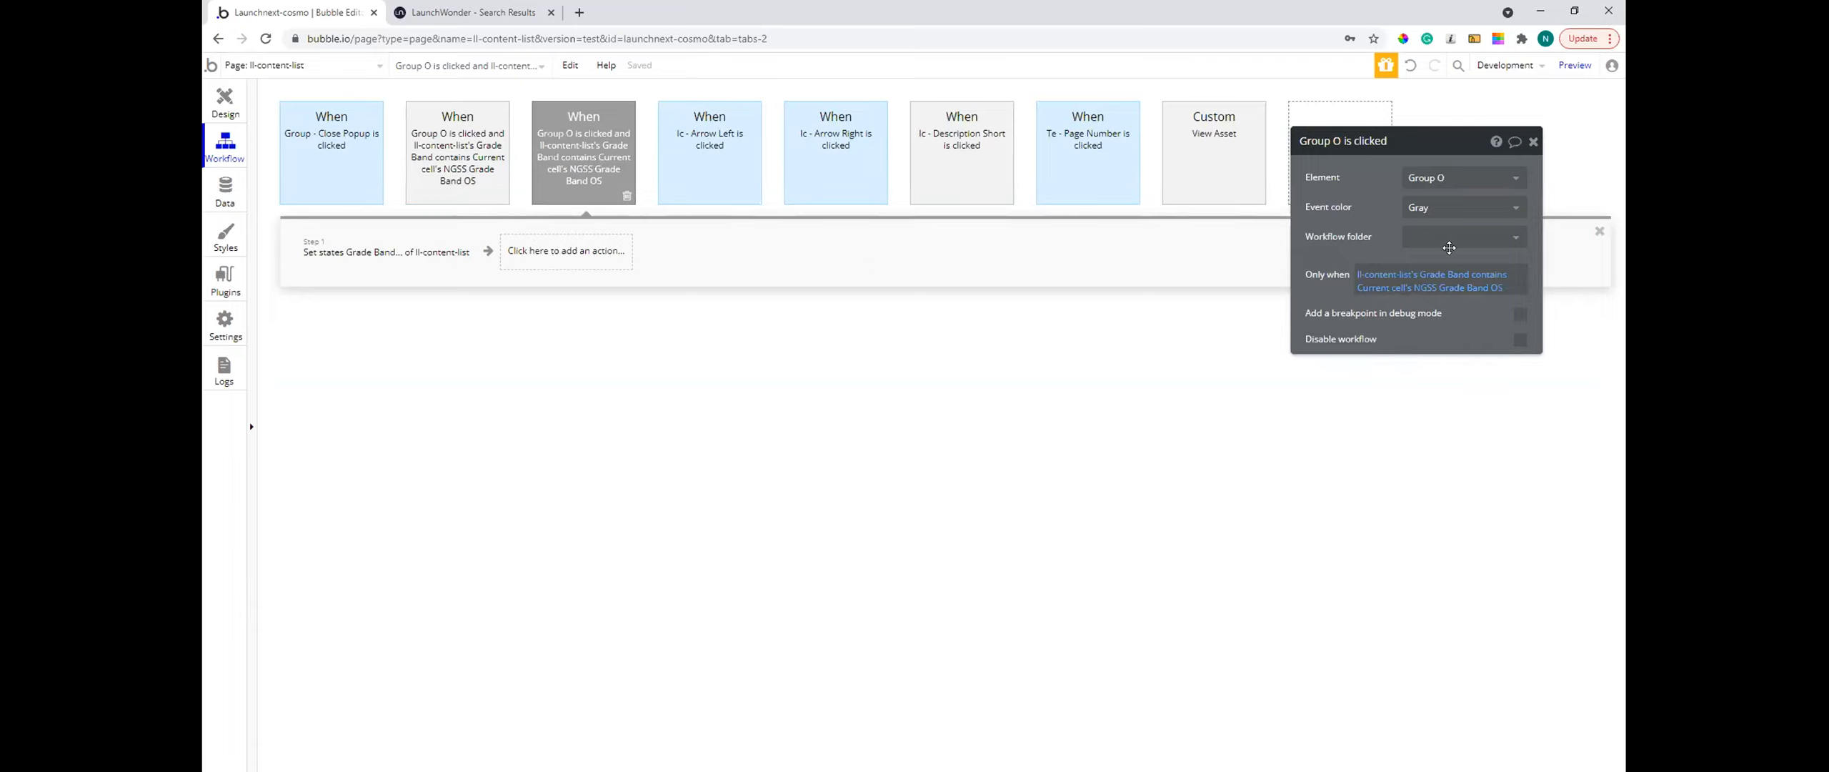
# - In the duplicated workflow, change the condition's operator to doesn't contain and the Set state value's operator to :plus item
pyautogui.click(1488, 274)
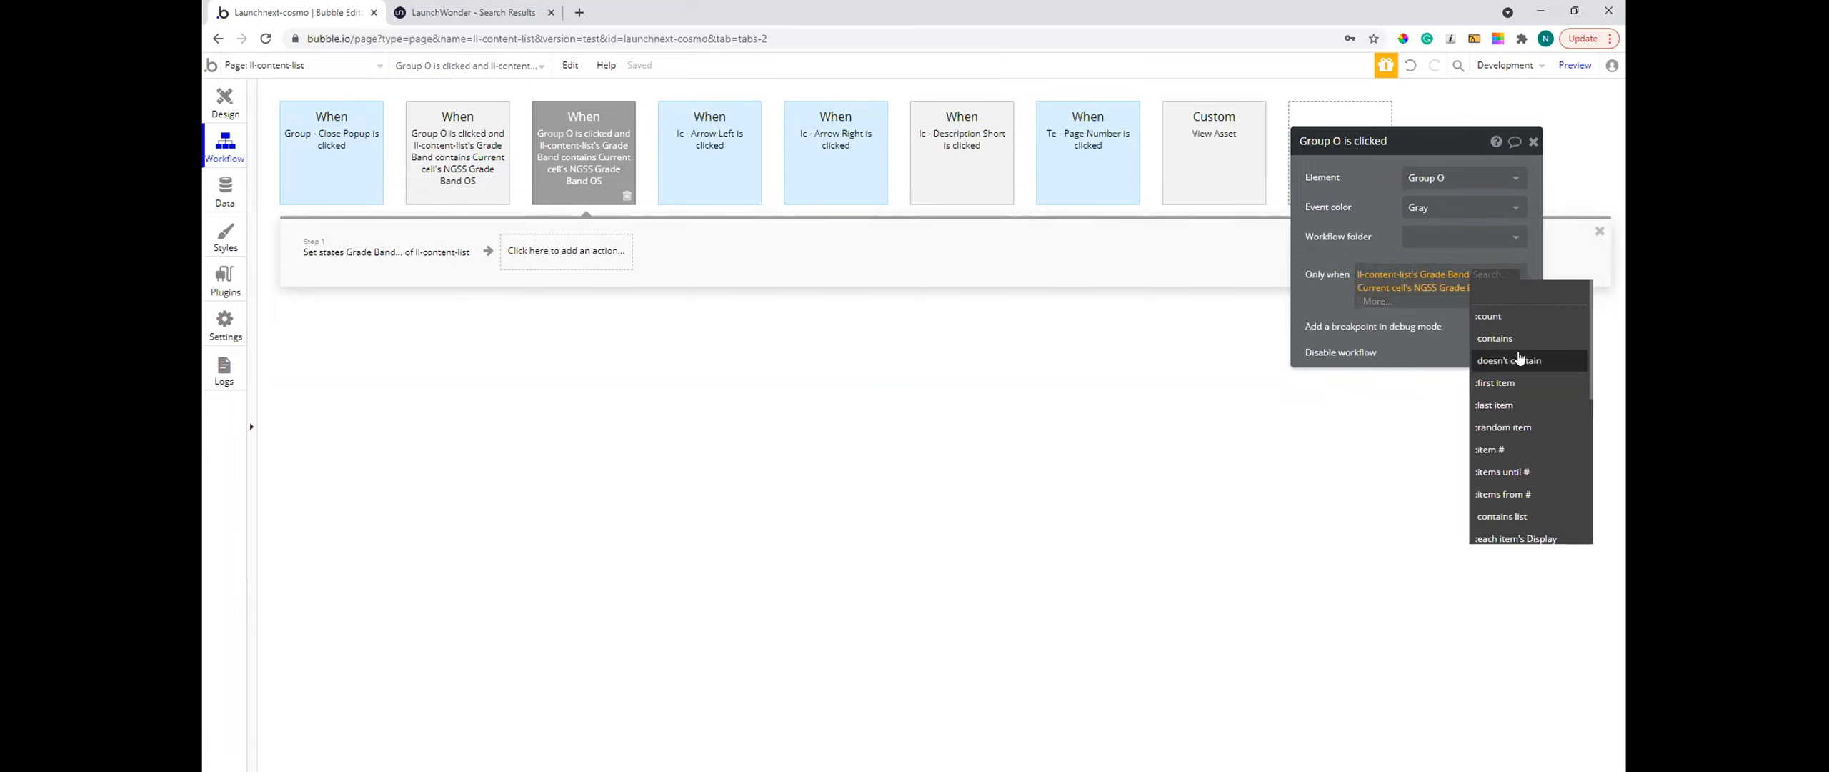
pyautogui.click(1509, 360)
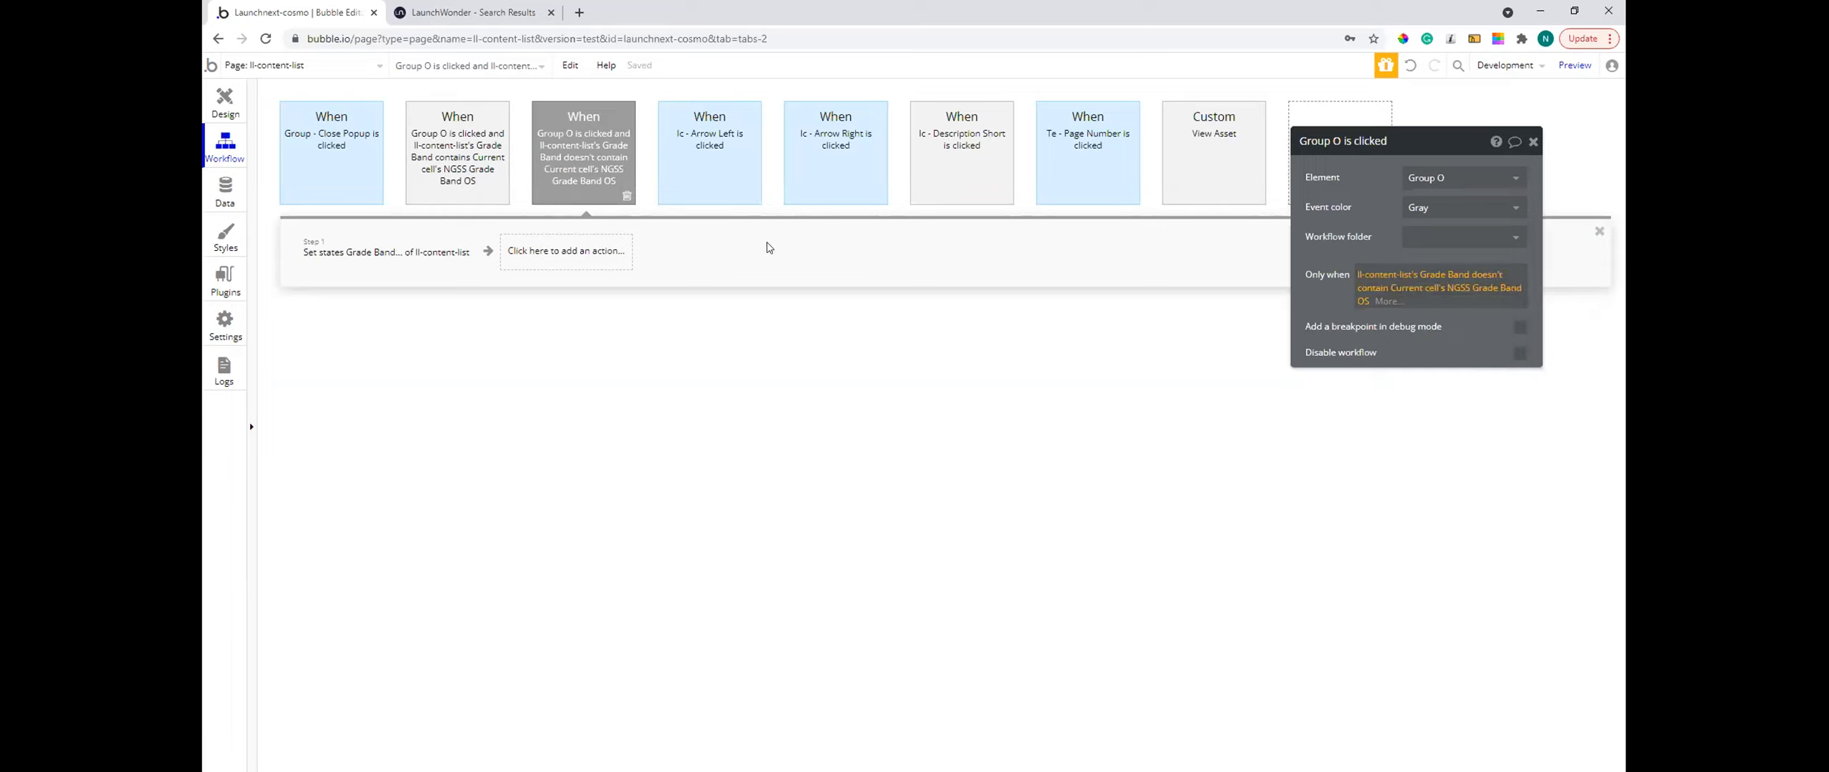
pyautogui.click(400, 258)
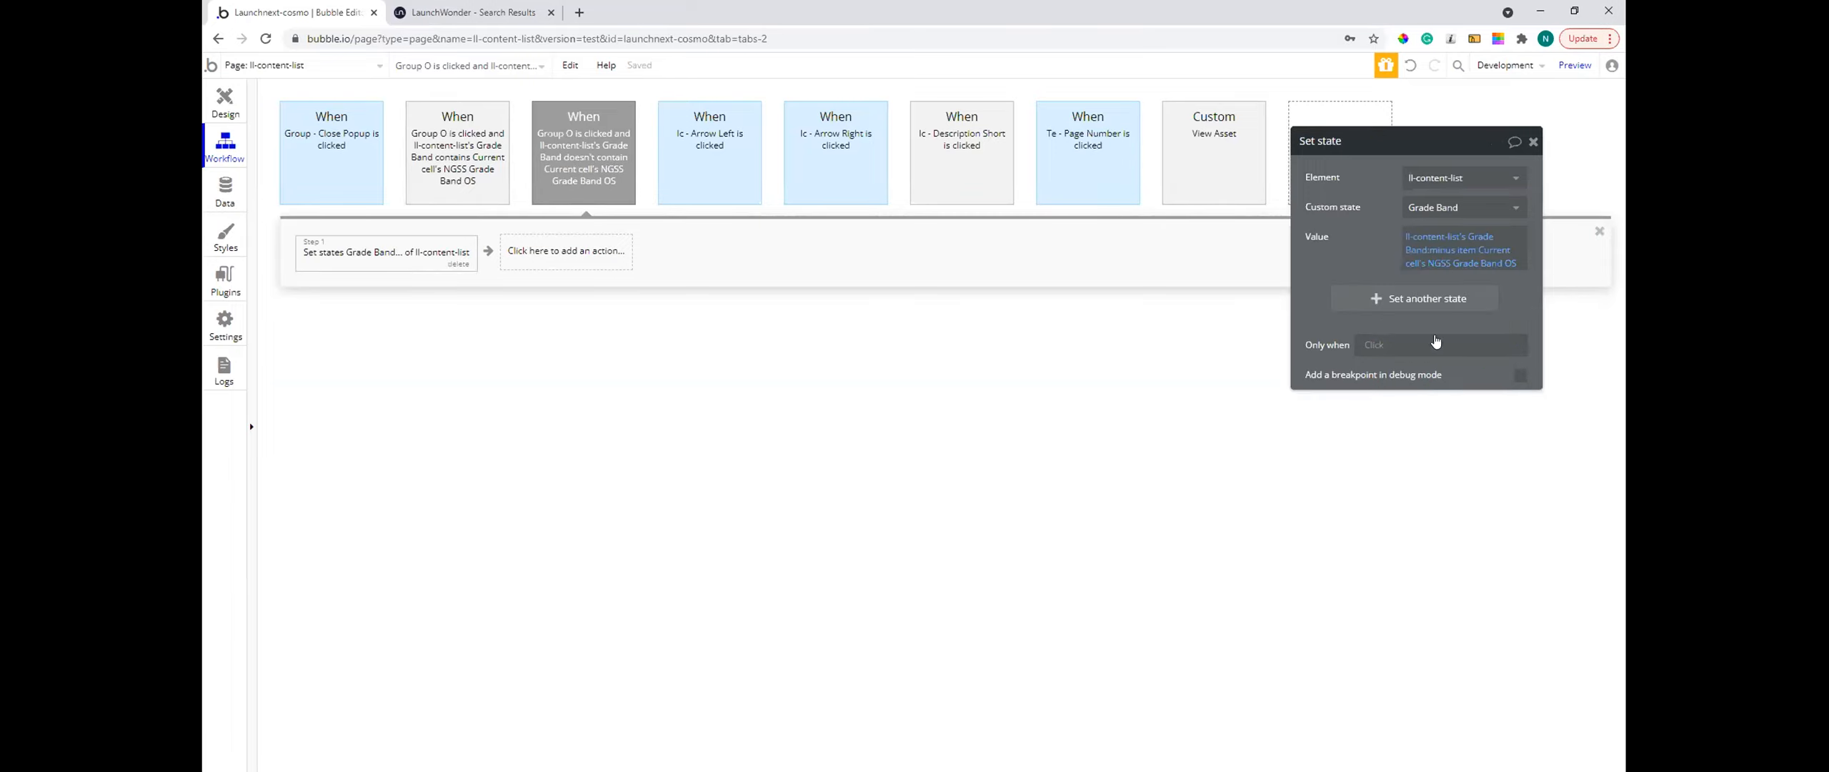
pyautogui.click(1453, 252)
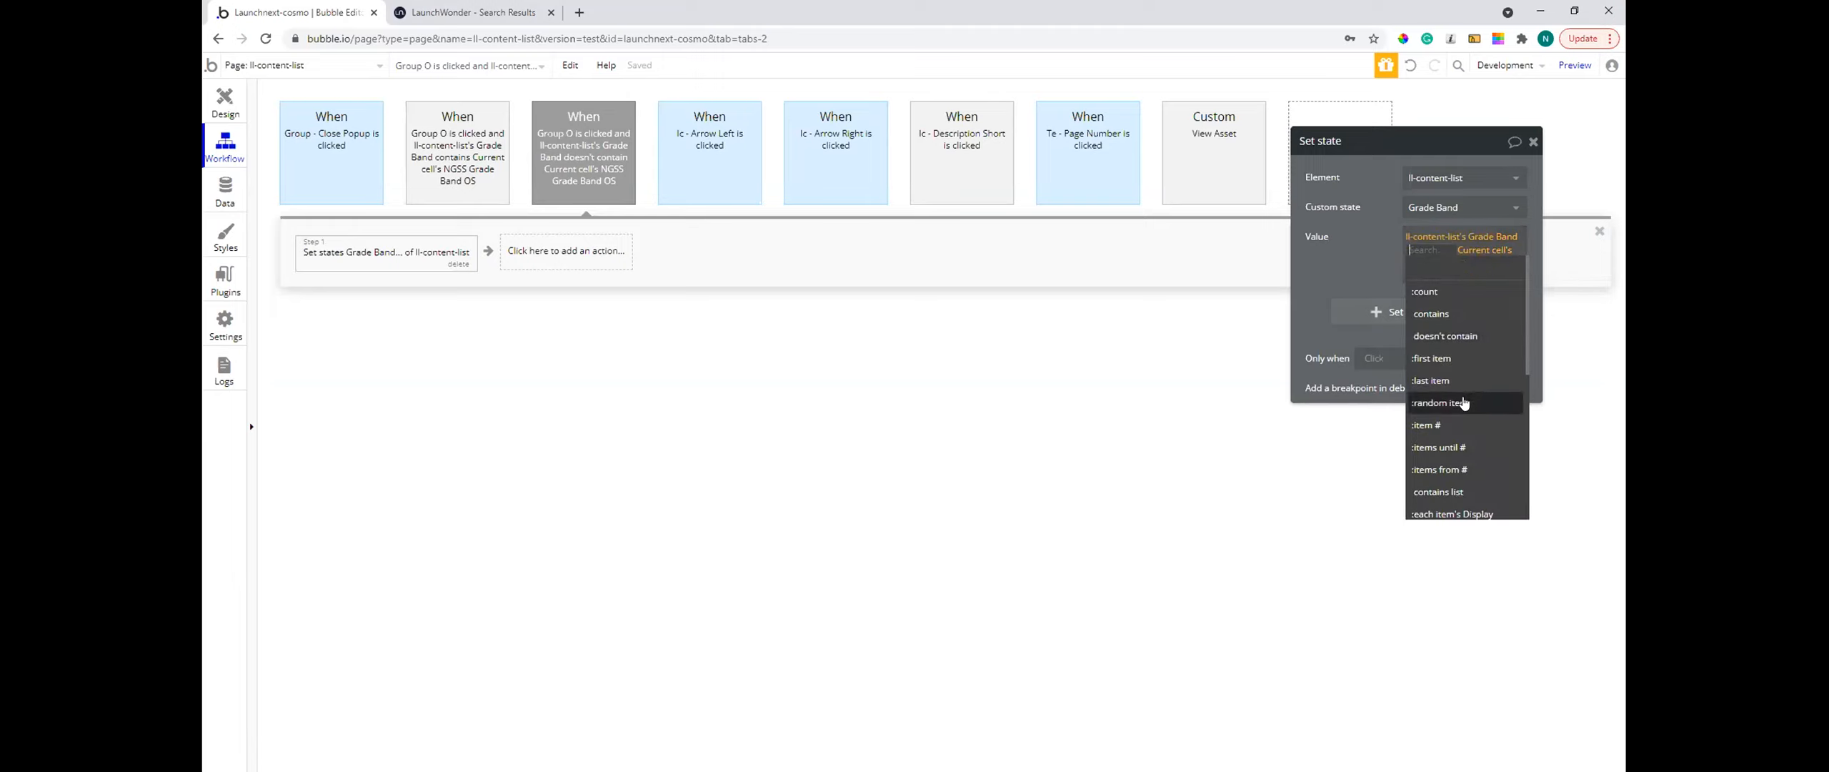
pyautogui.write('pl')
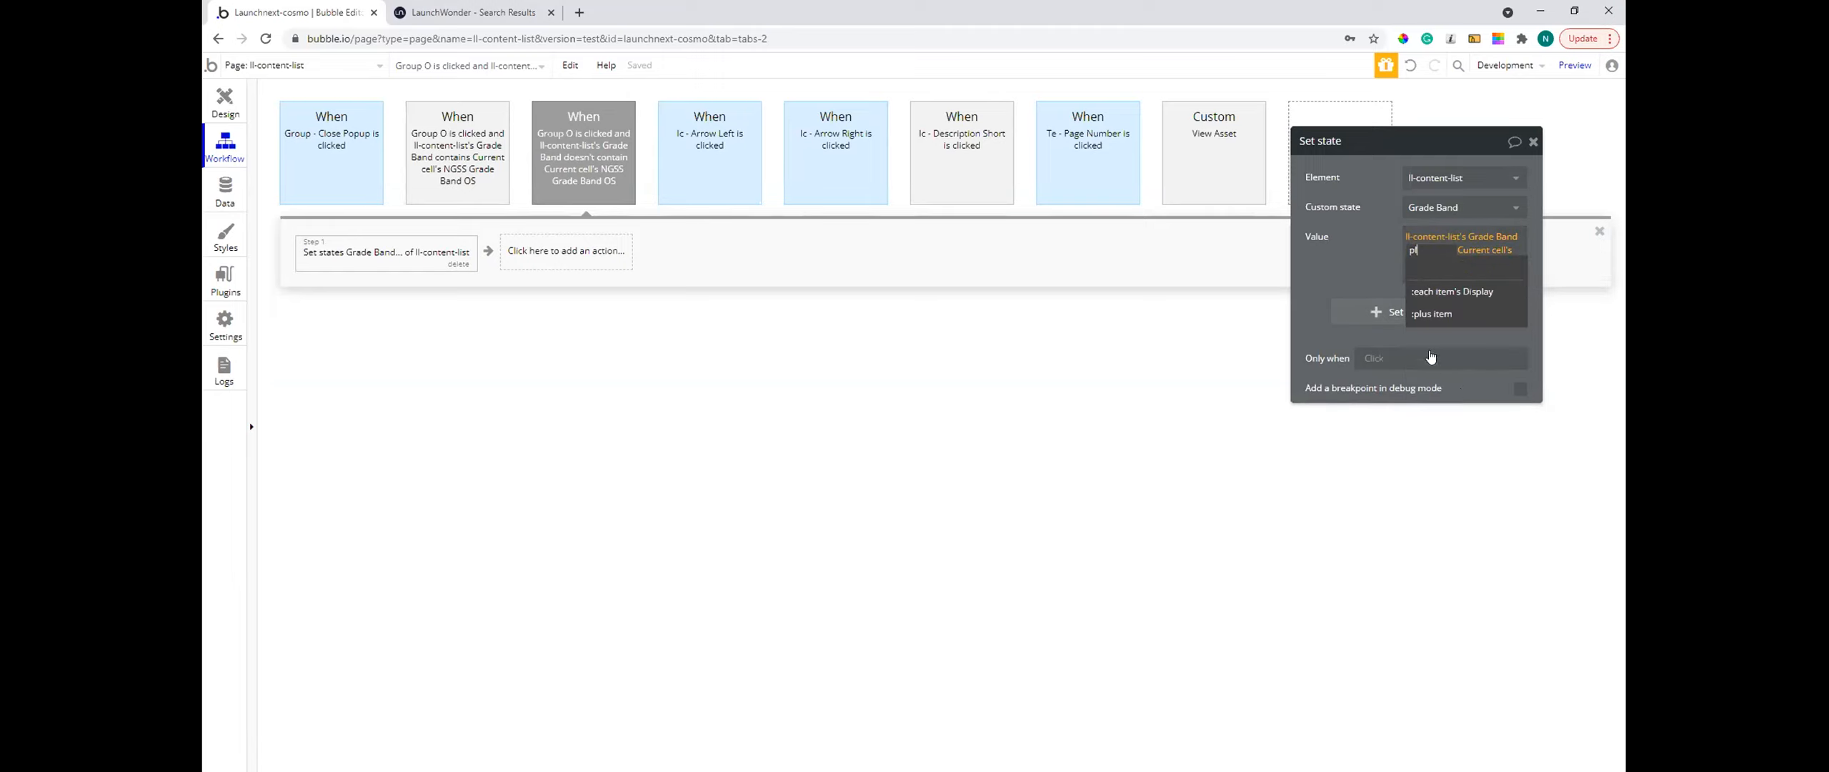
pyautogui.click(1431, 313)
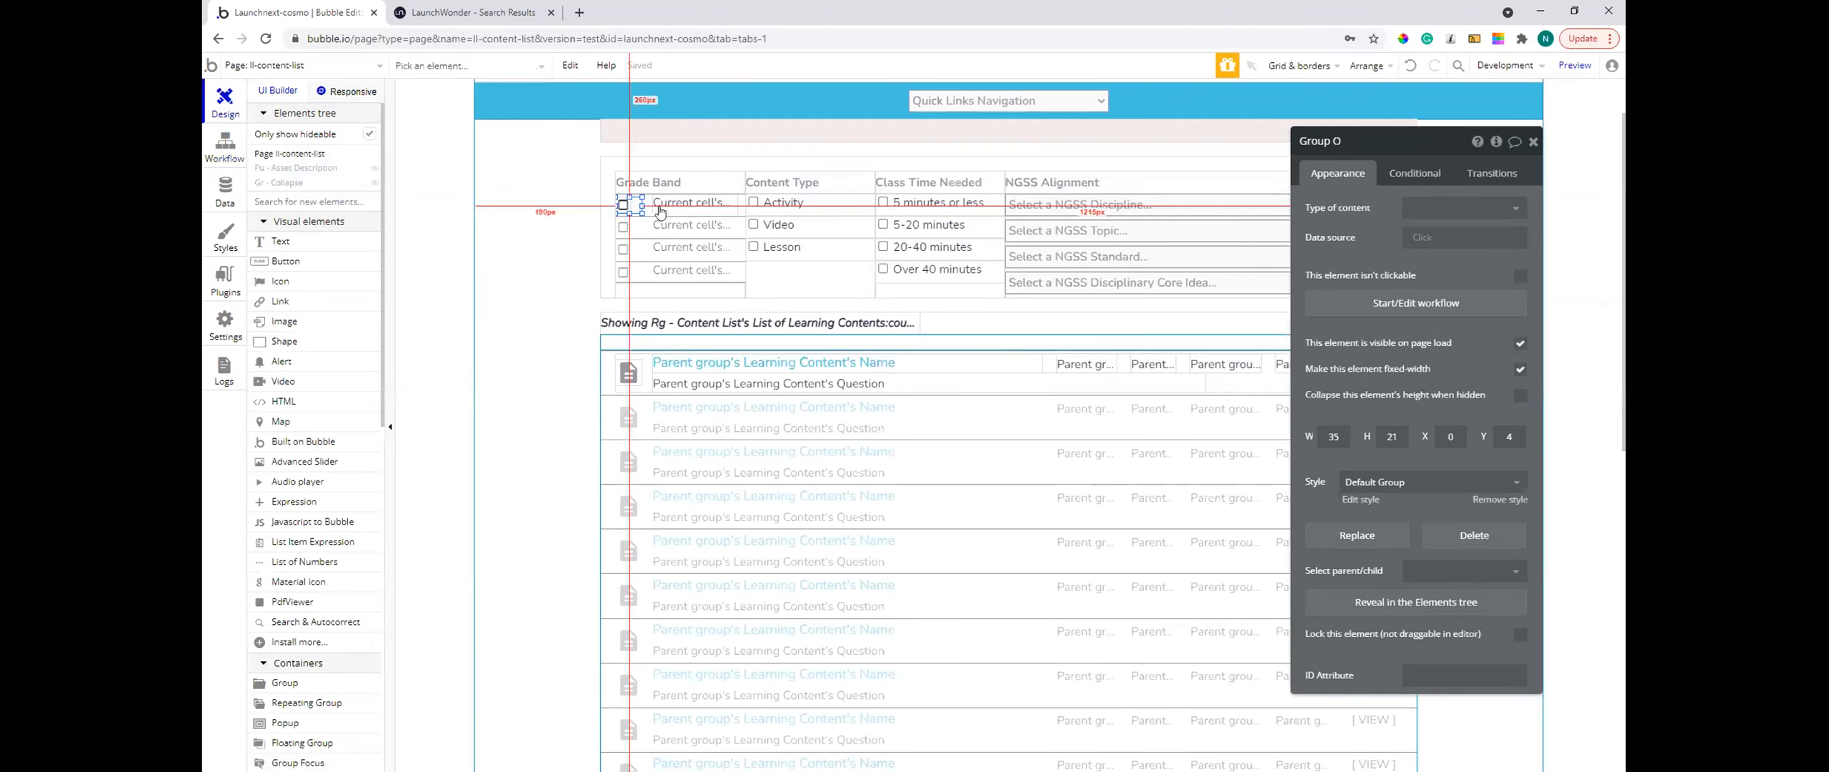
# - Add a condition to the crop_square icon for when ll-content-list's Grade Band contains Parent group's Thing
pyautogui.click(623, 205)
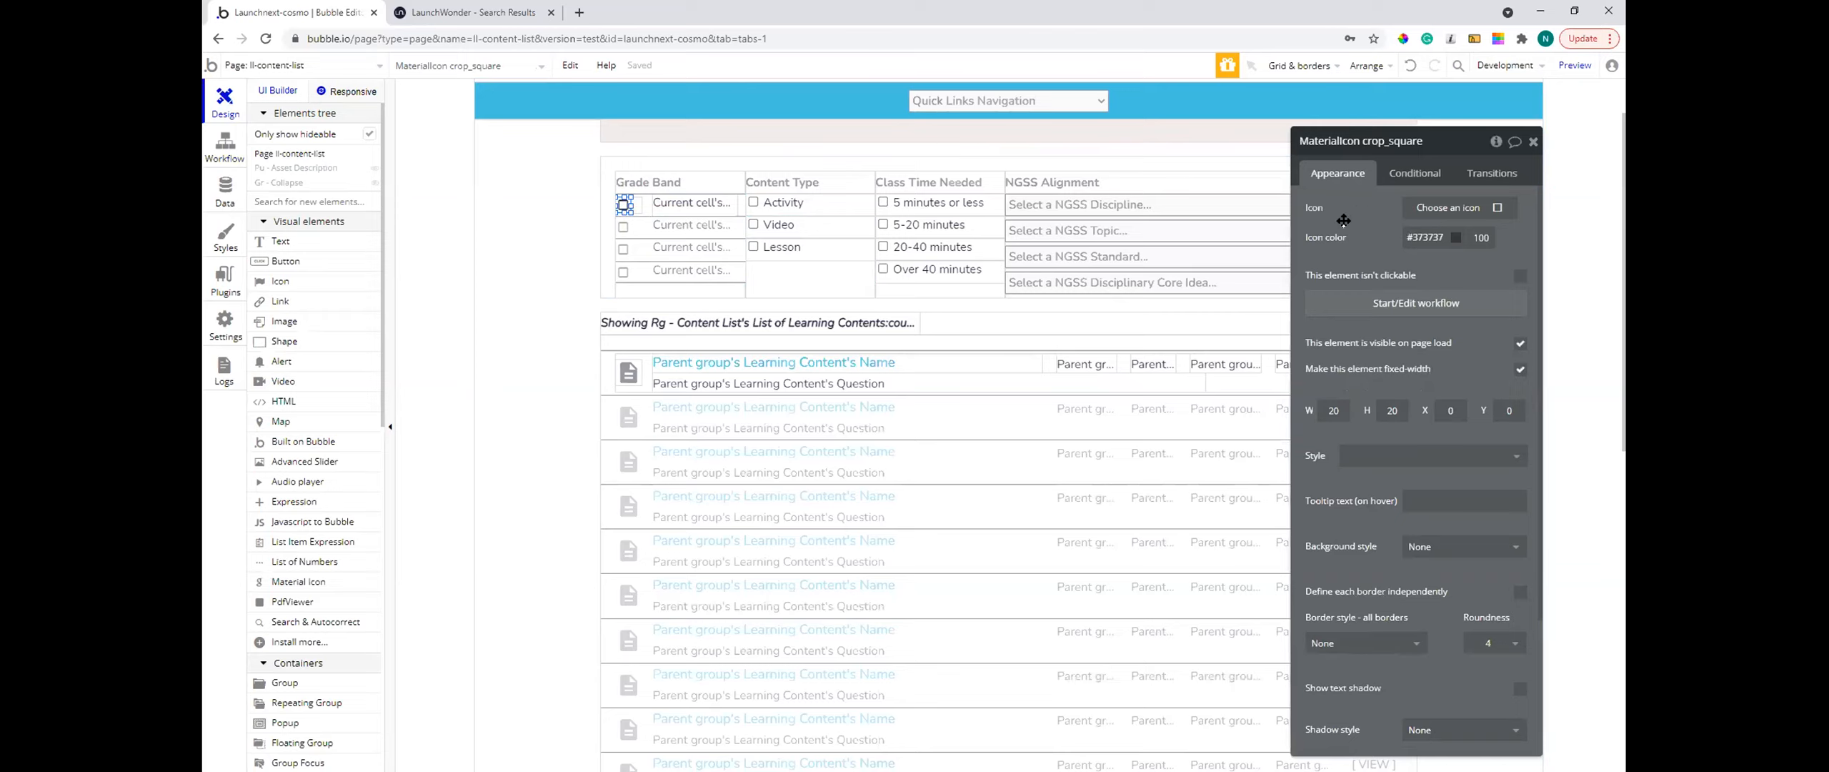
pyautogui.click(1413, 177)
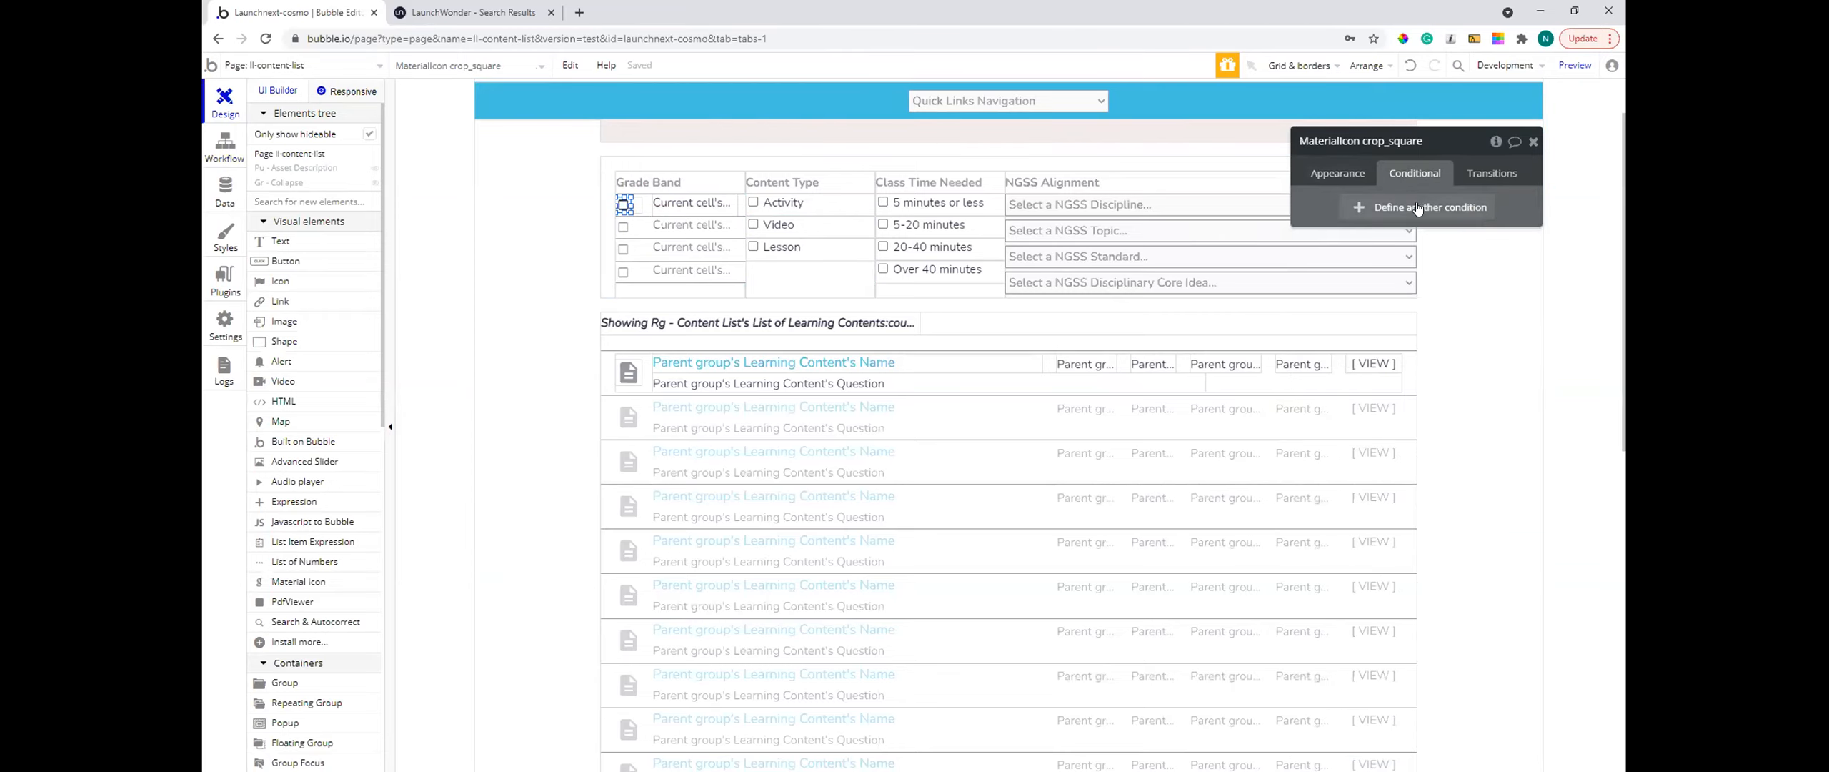
pyautogui.click(1418, 205)
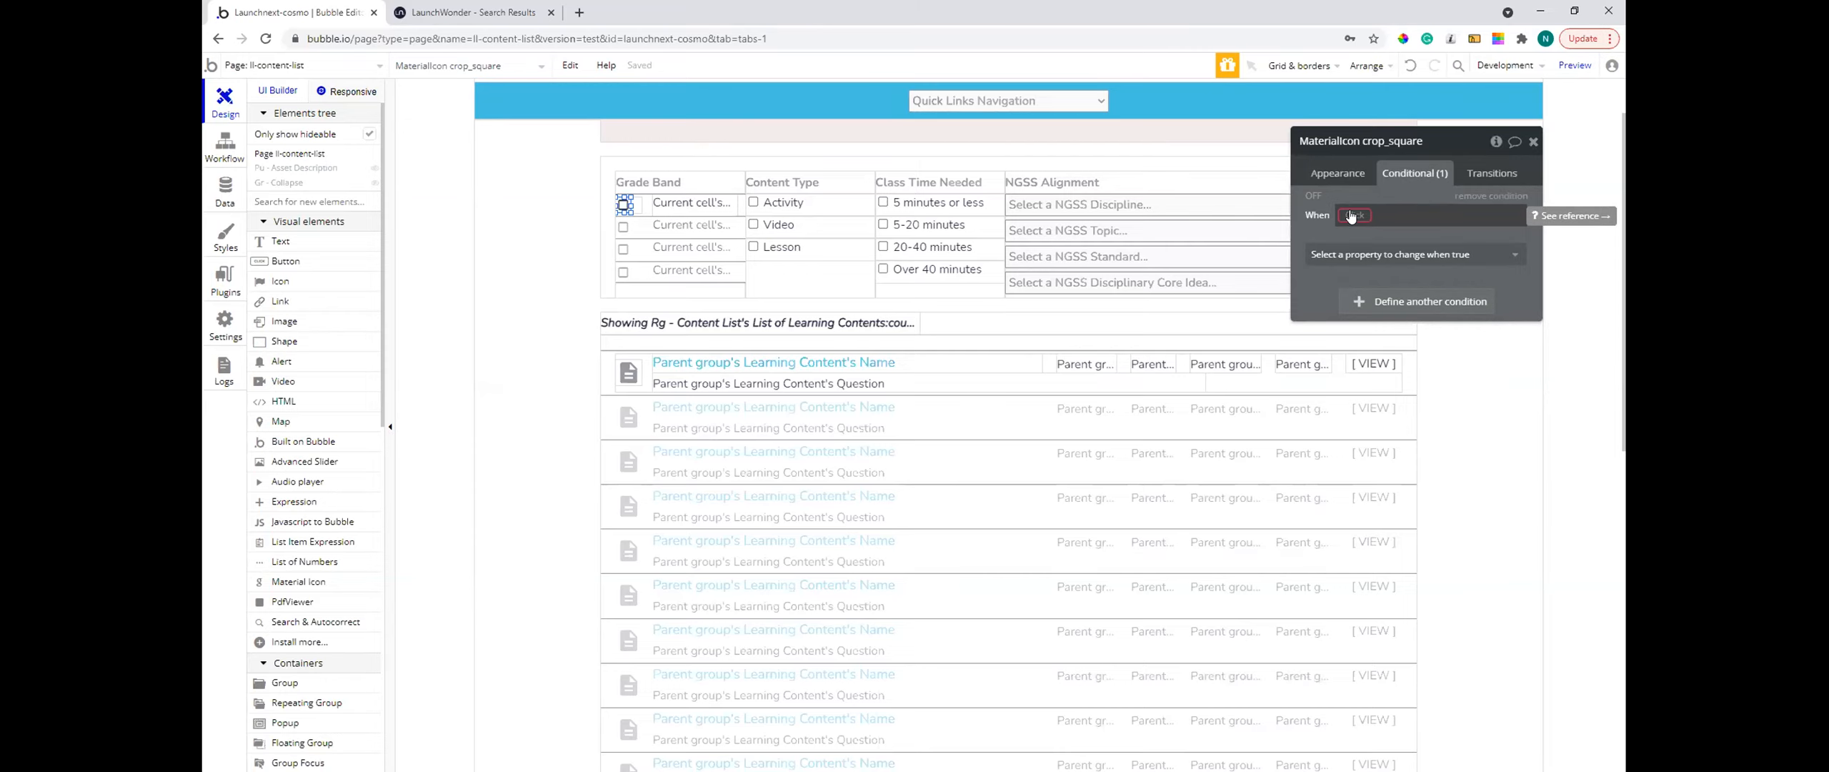
pyautogui.click(1350, 216)
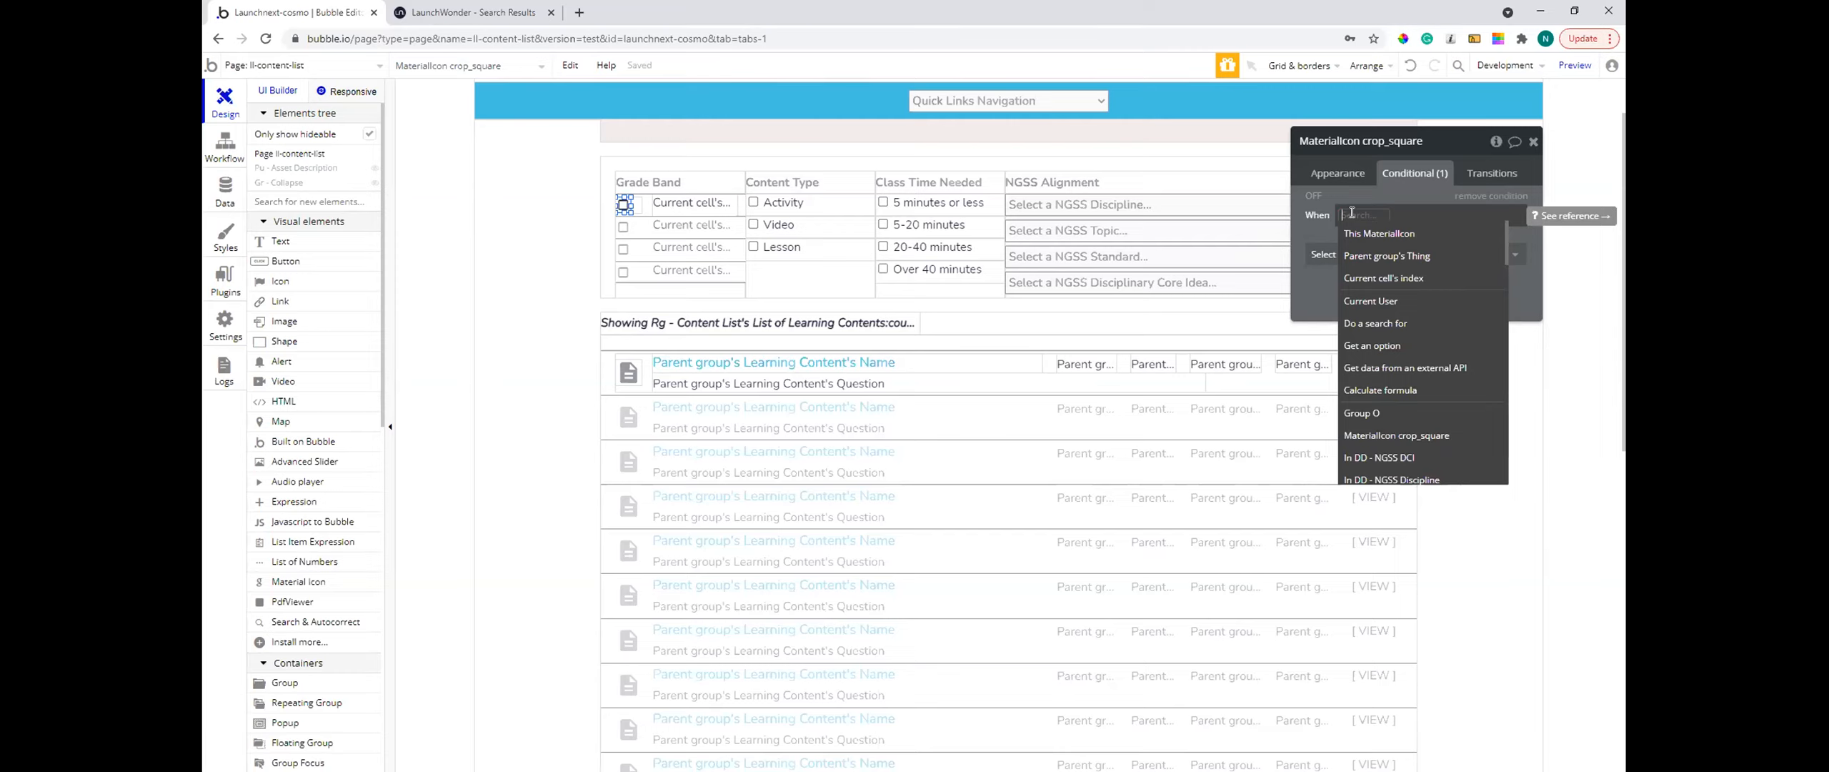
pyautogui.write('ll-content-list')
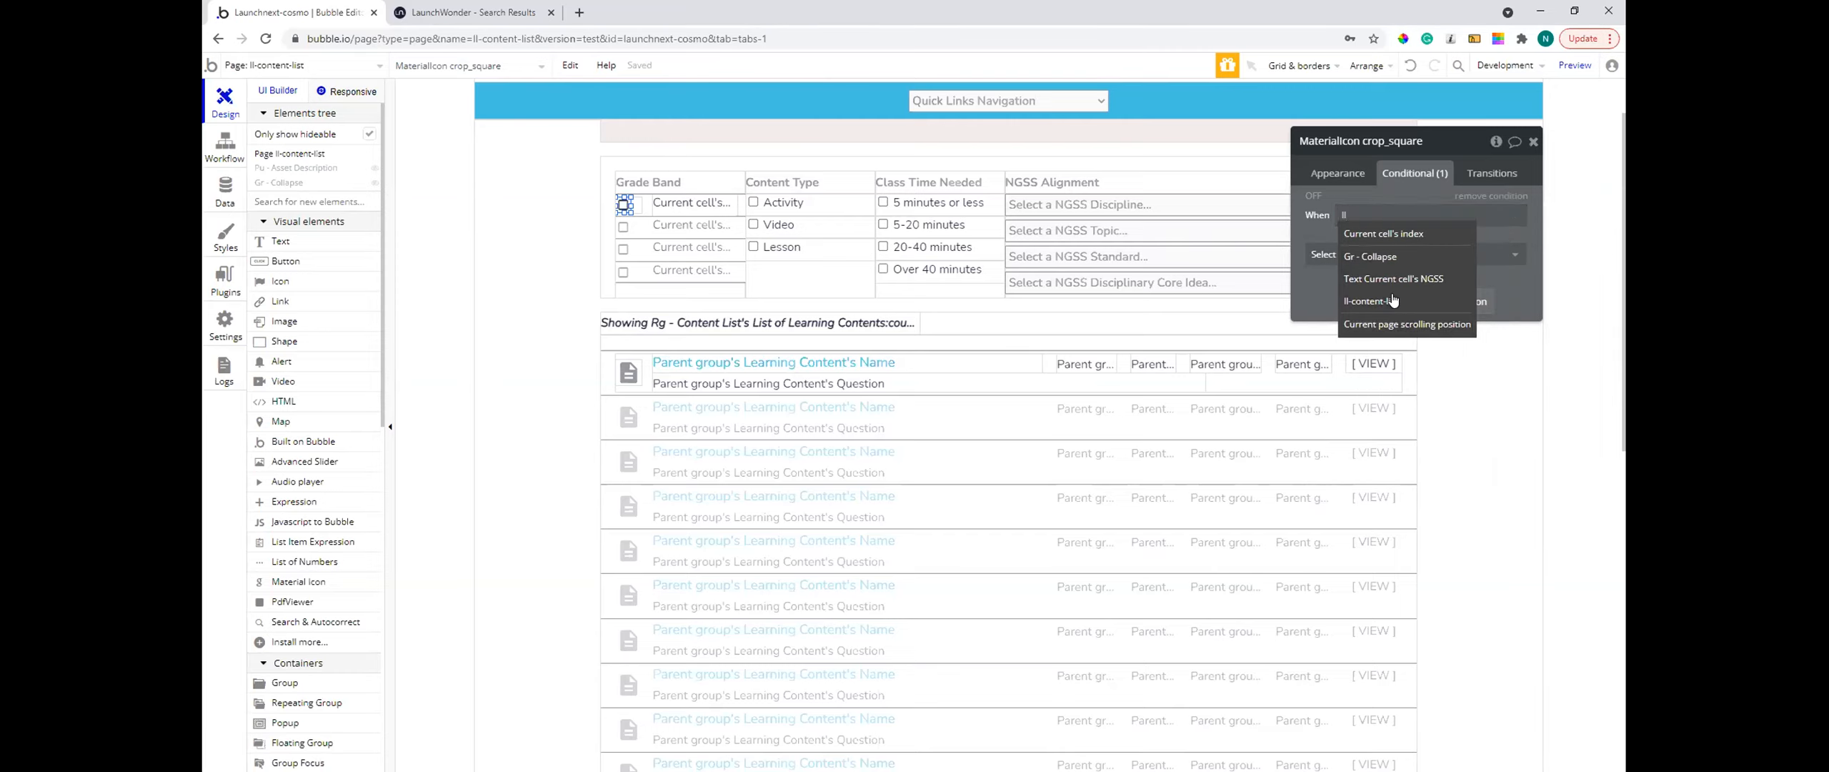
pyautogui.click(1385, 301)
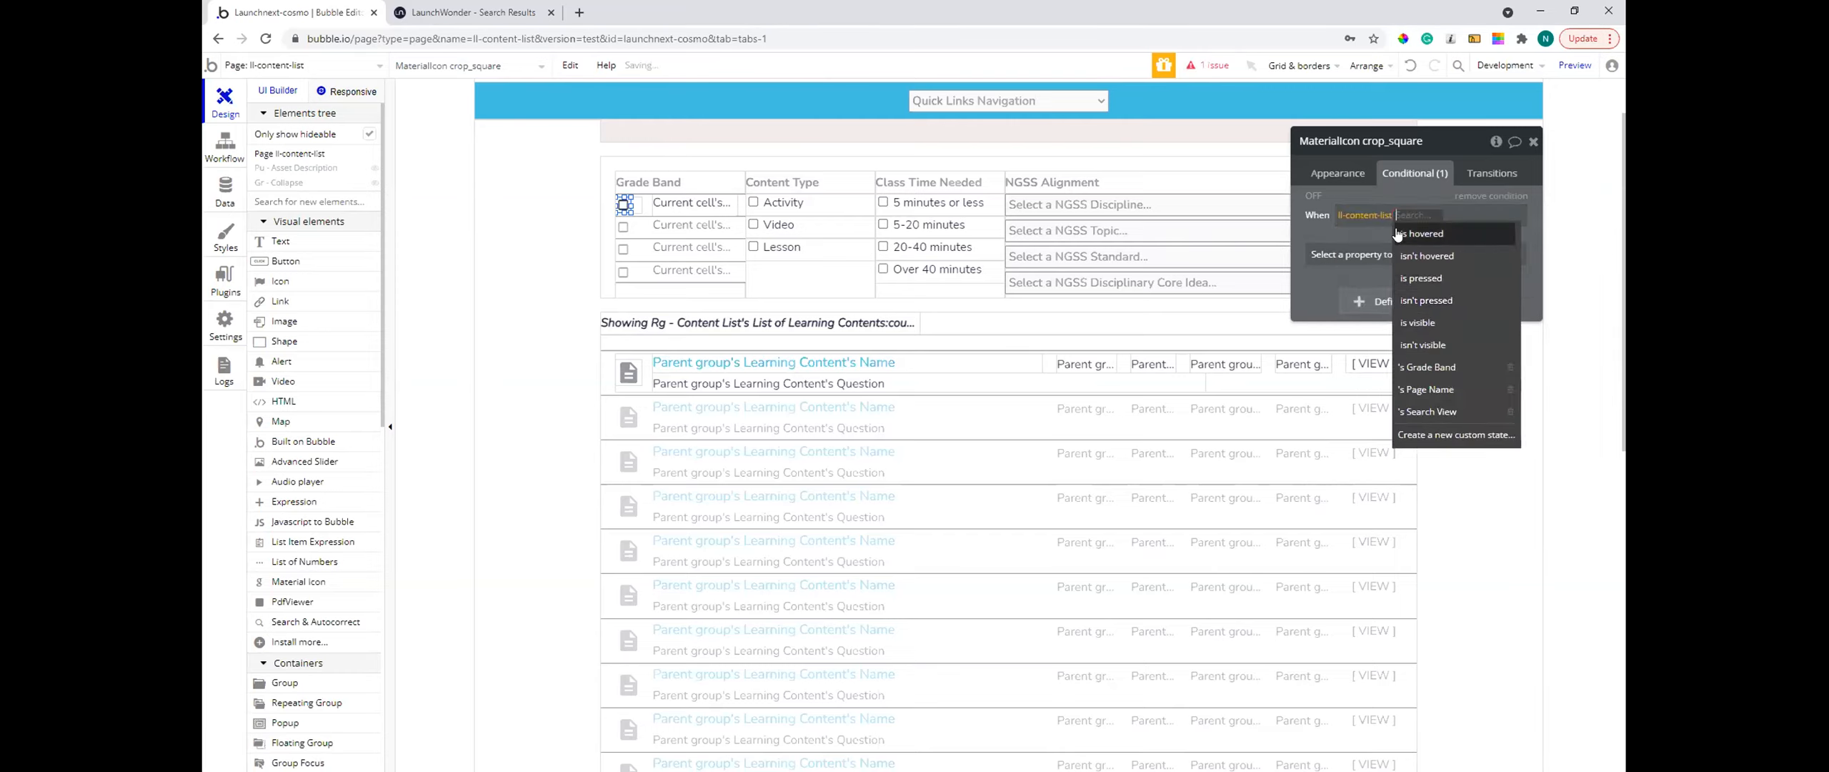
pyautogui.click(1425, 366)
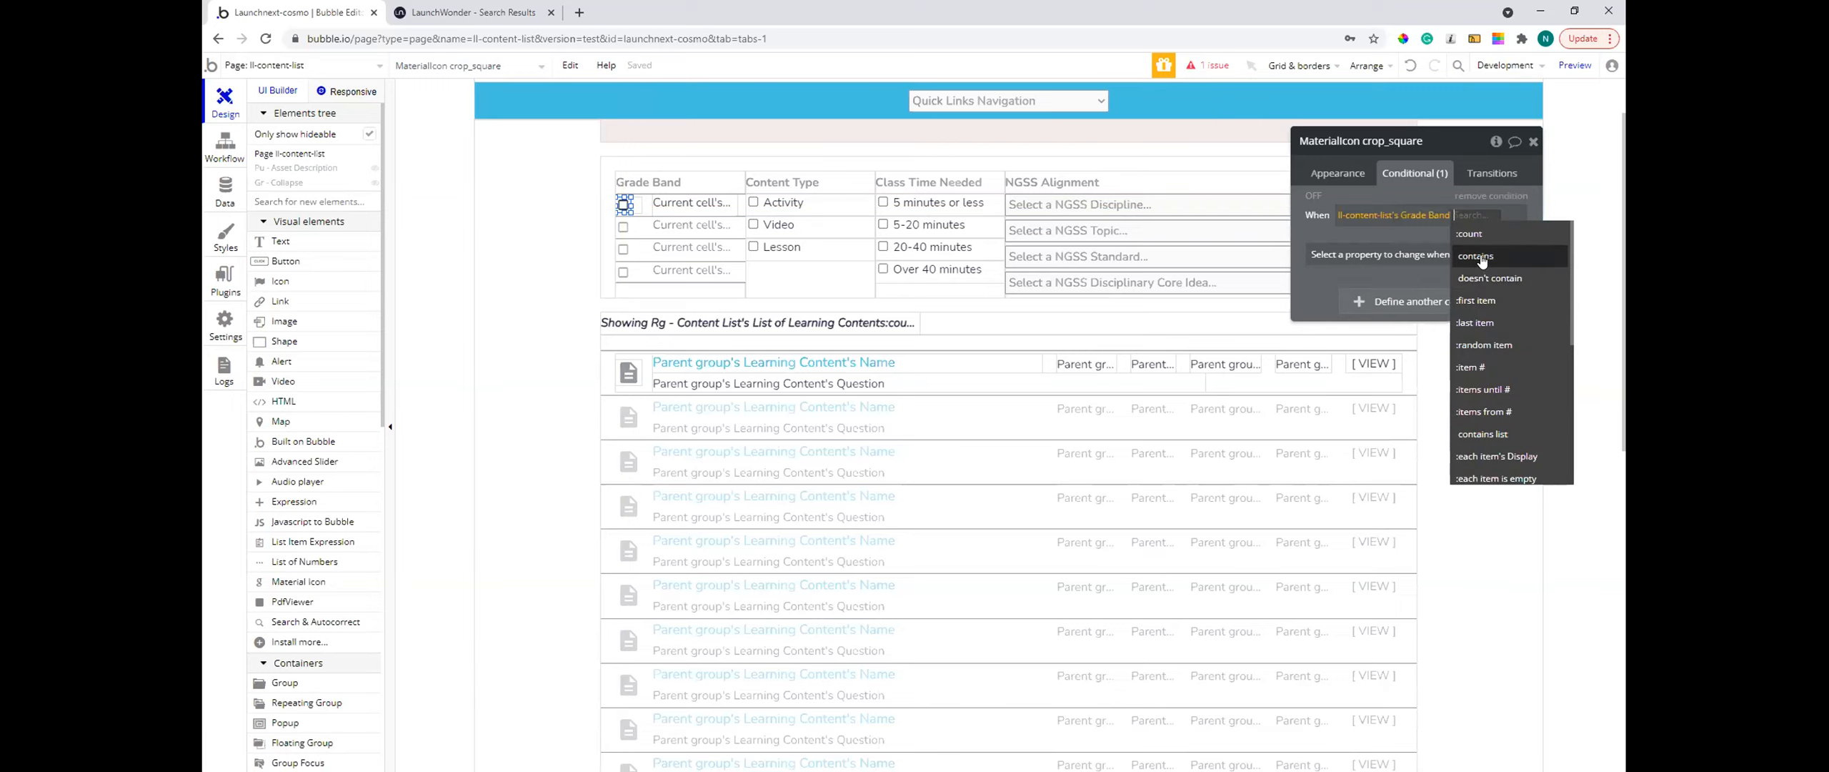
pyautogui.click(1477, 256)
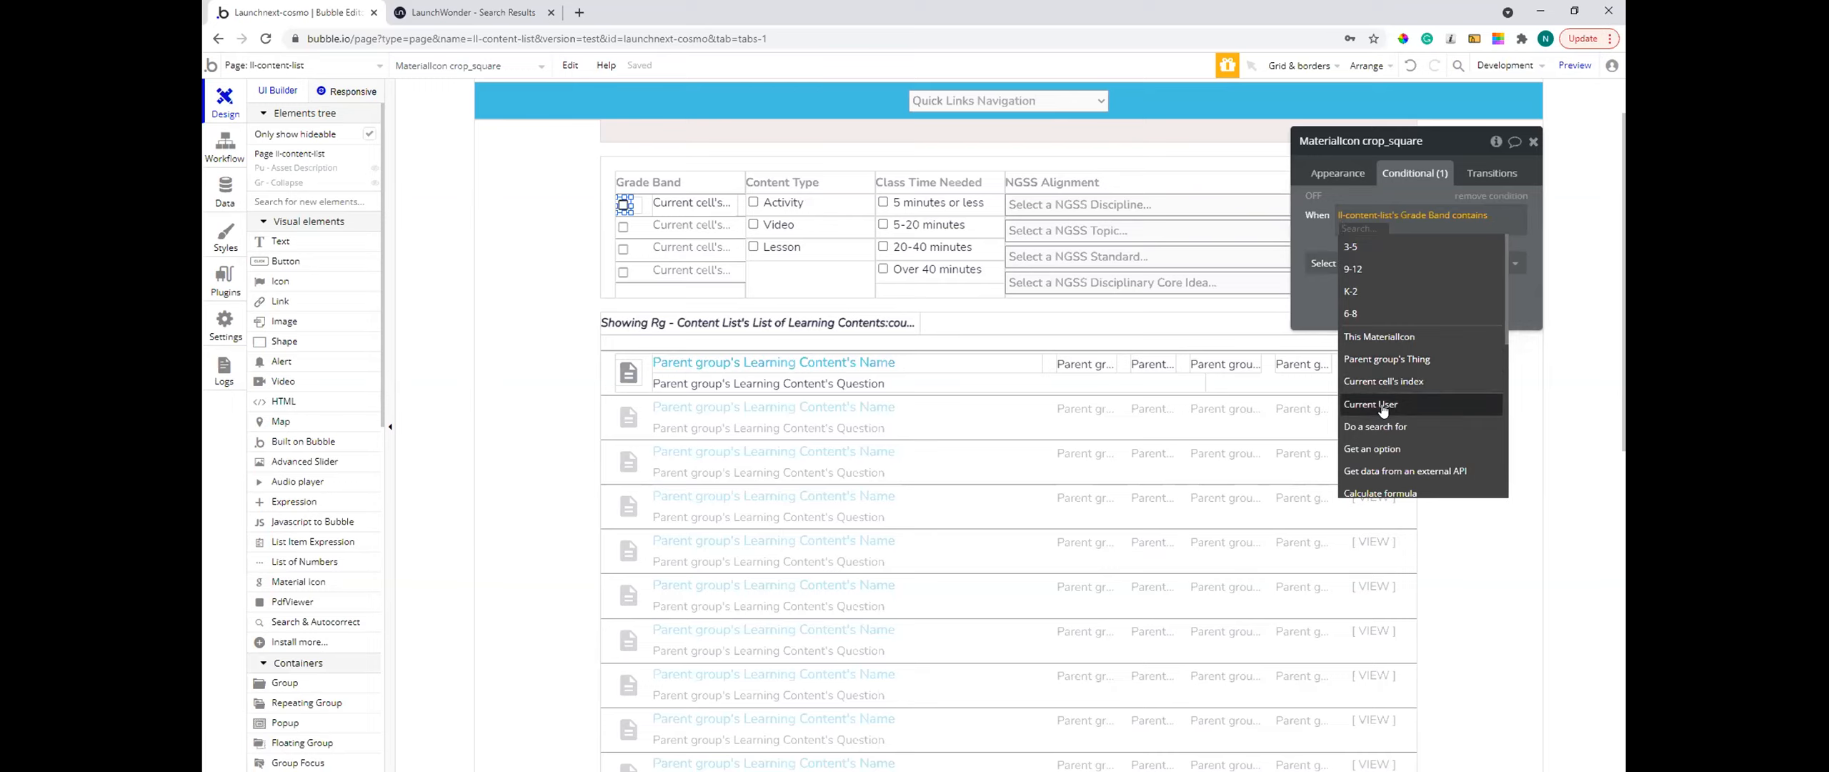
pyautogui.click(1392, 361)
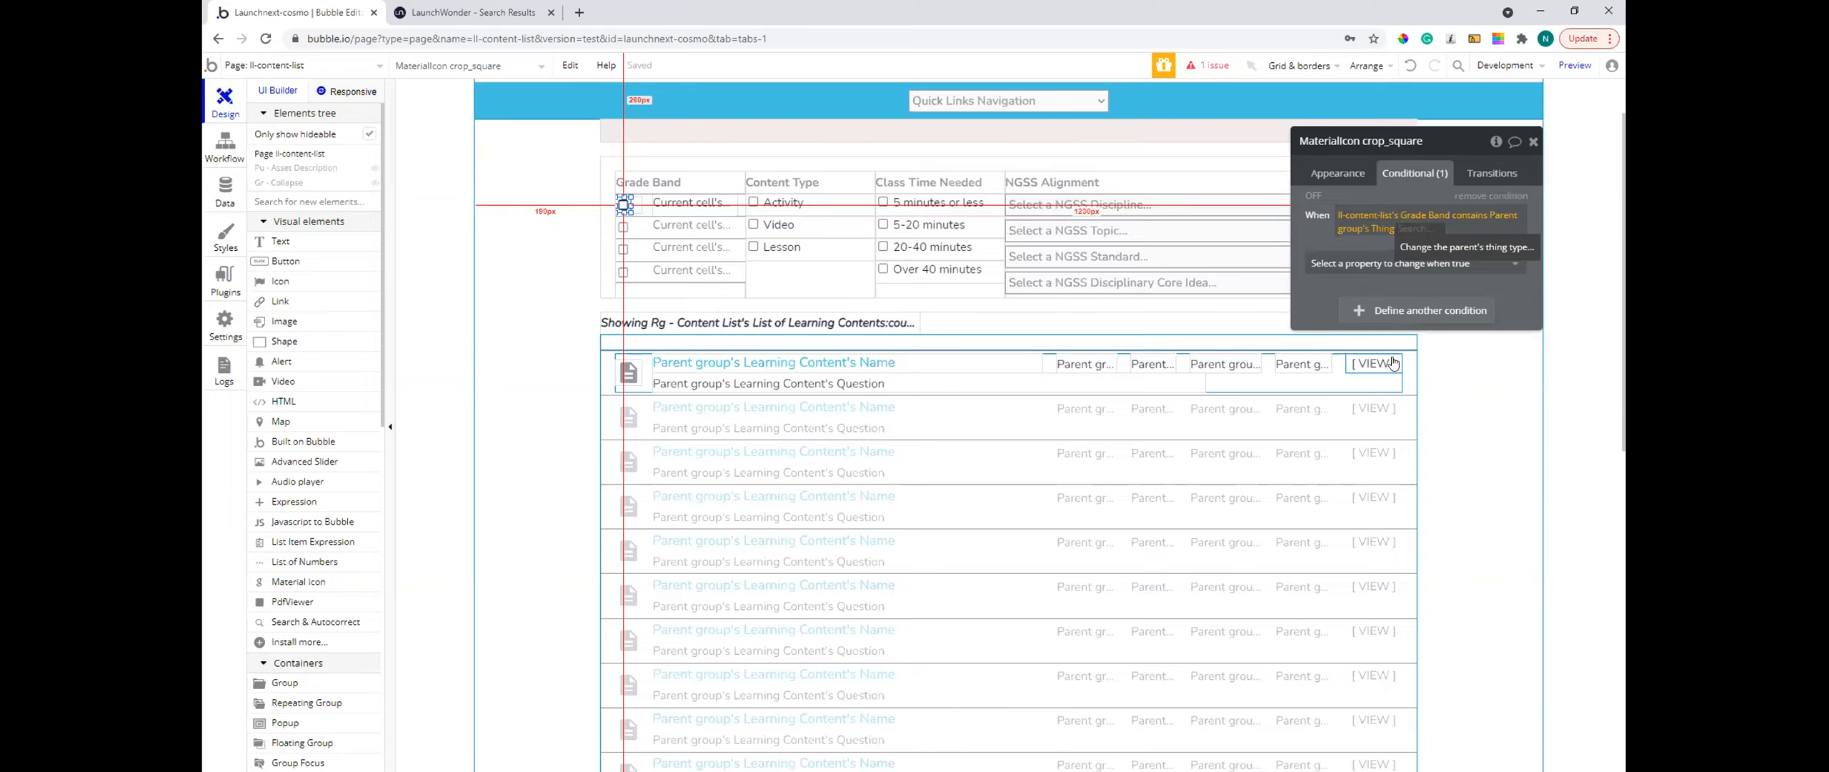
pyautogui.click(1436, 246)
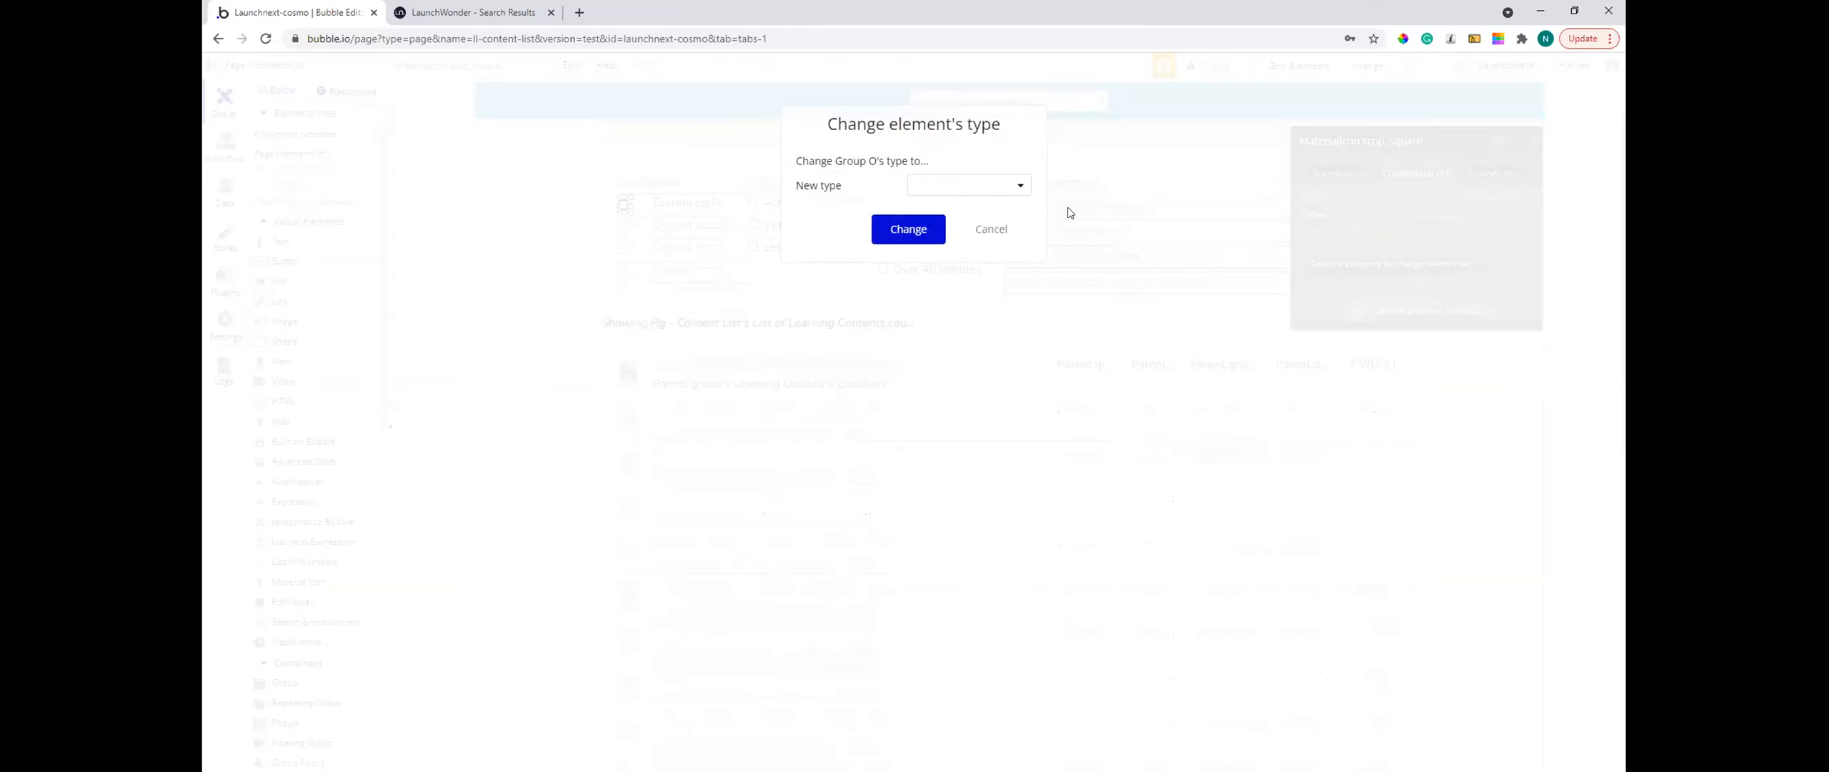
pyautogui.click(989, 230)
pyautogui.click(1409, 230)
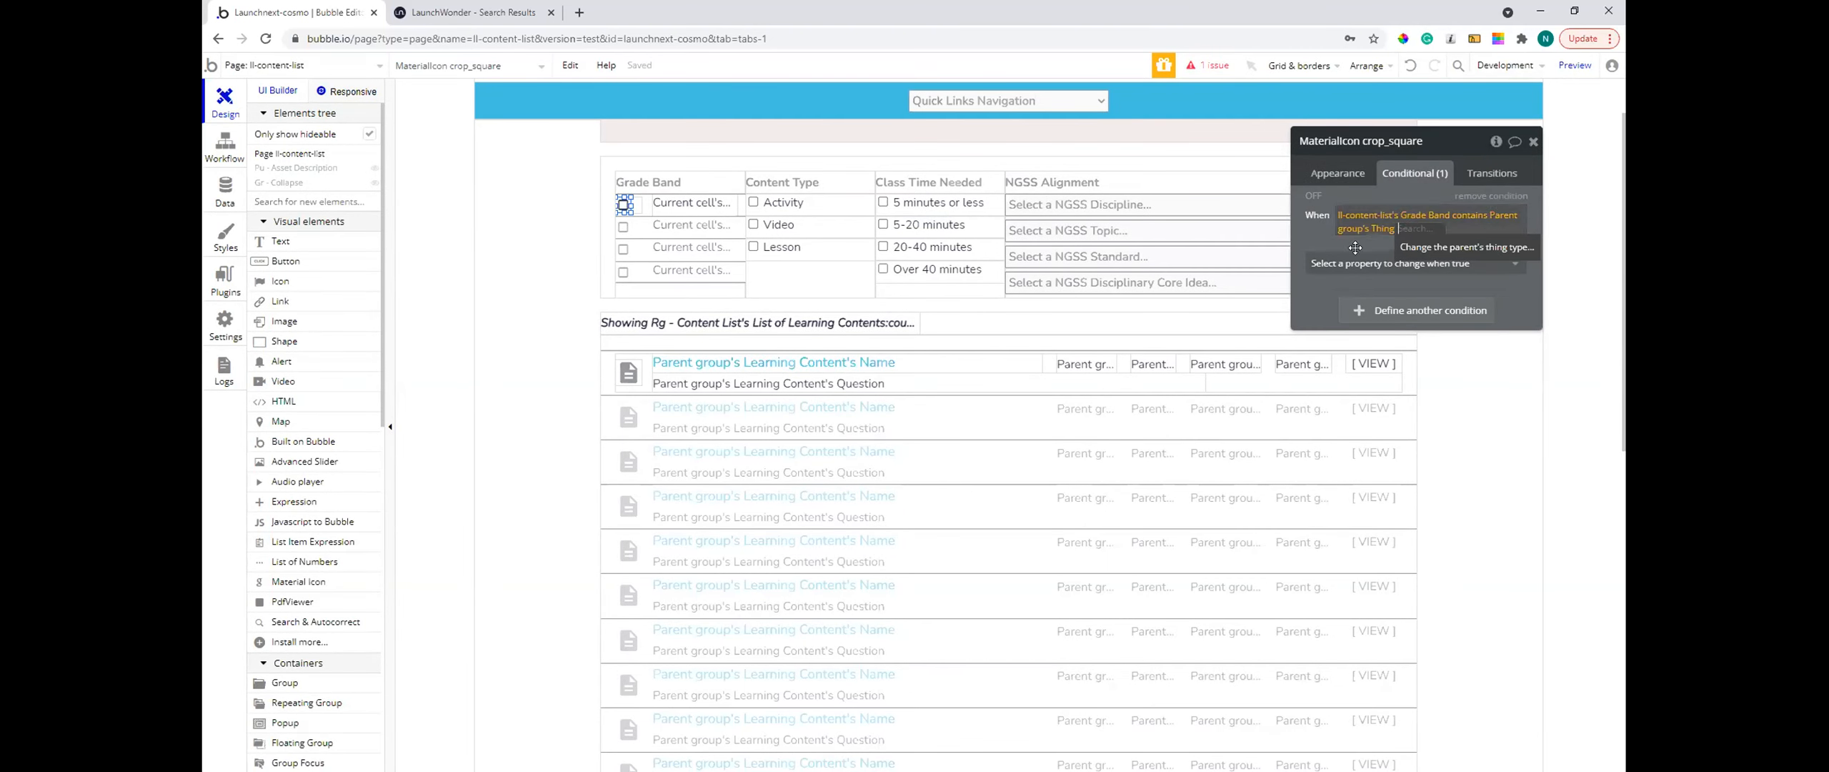
# - Make the crop_square icon's condition change the Icon property to the checked check box icon
pyautogui.click(1384, 263)
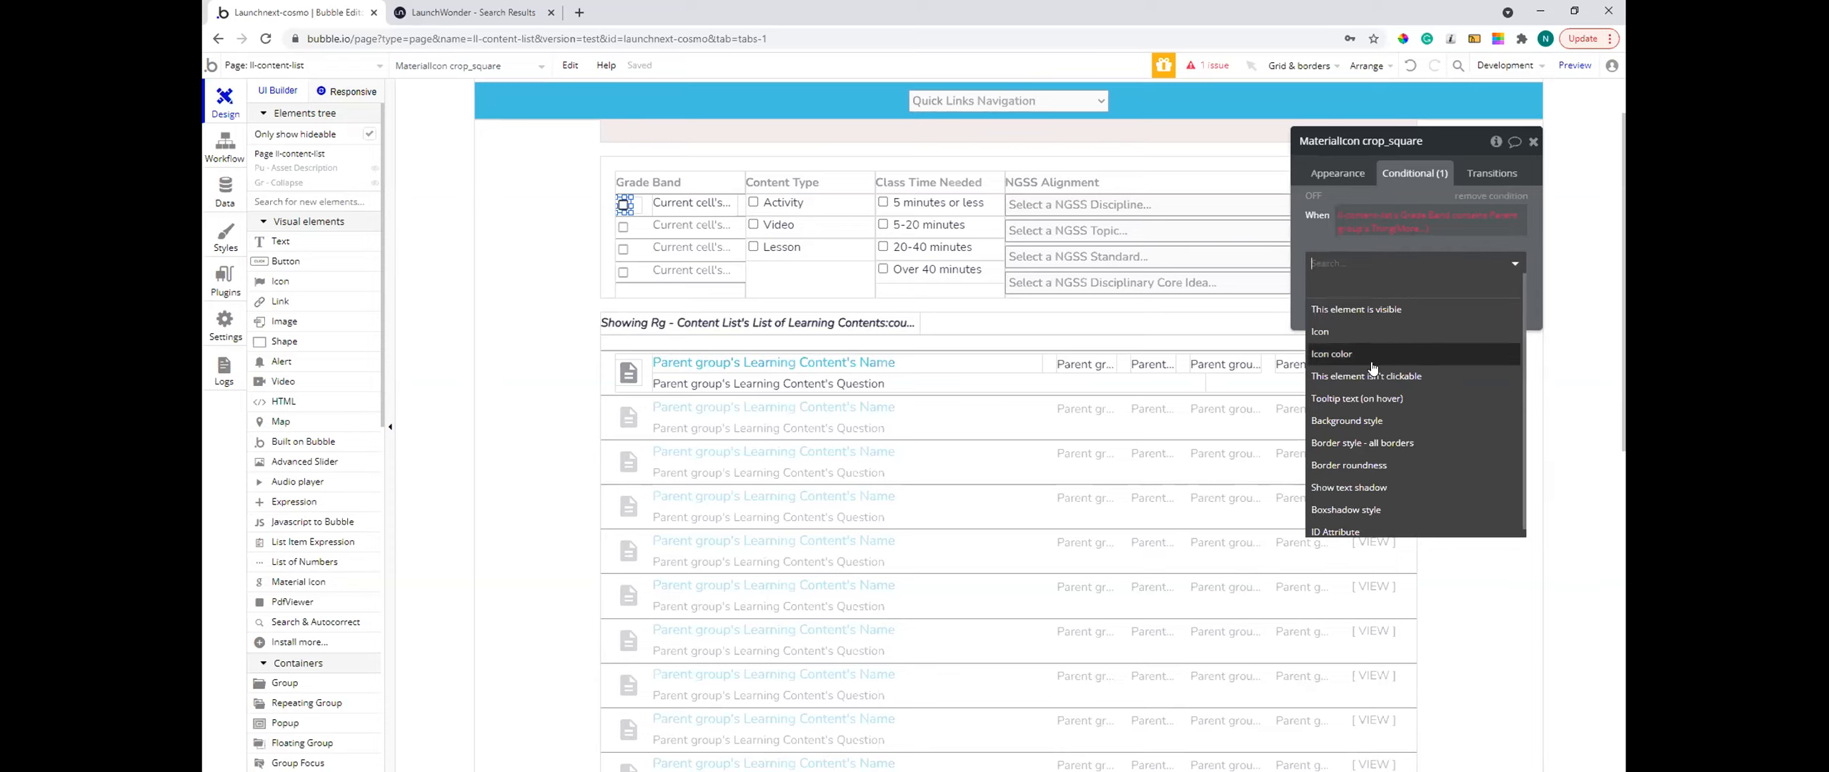
pyautogui.click(1328, 333)
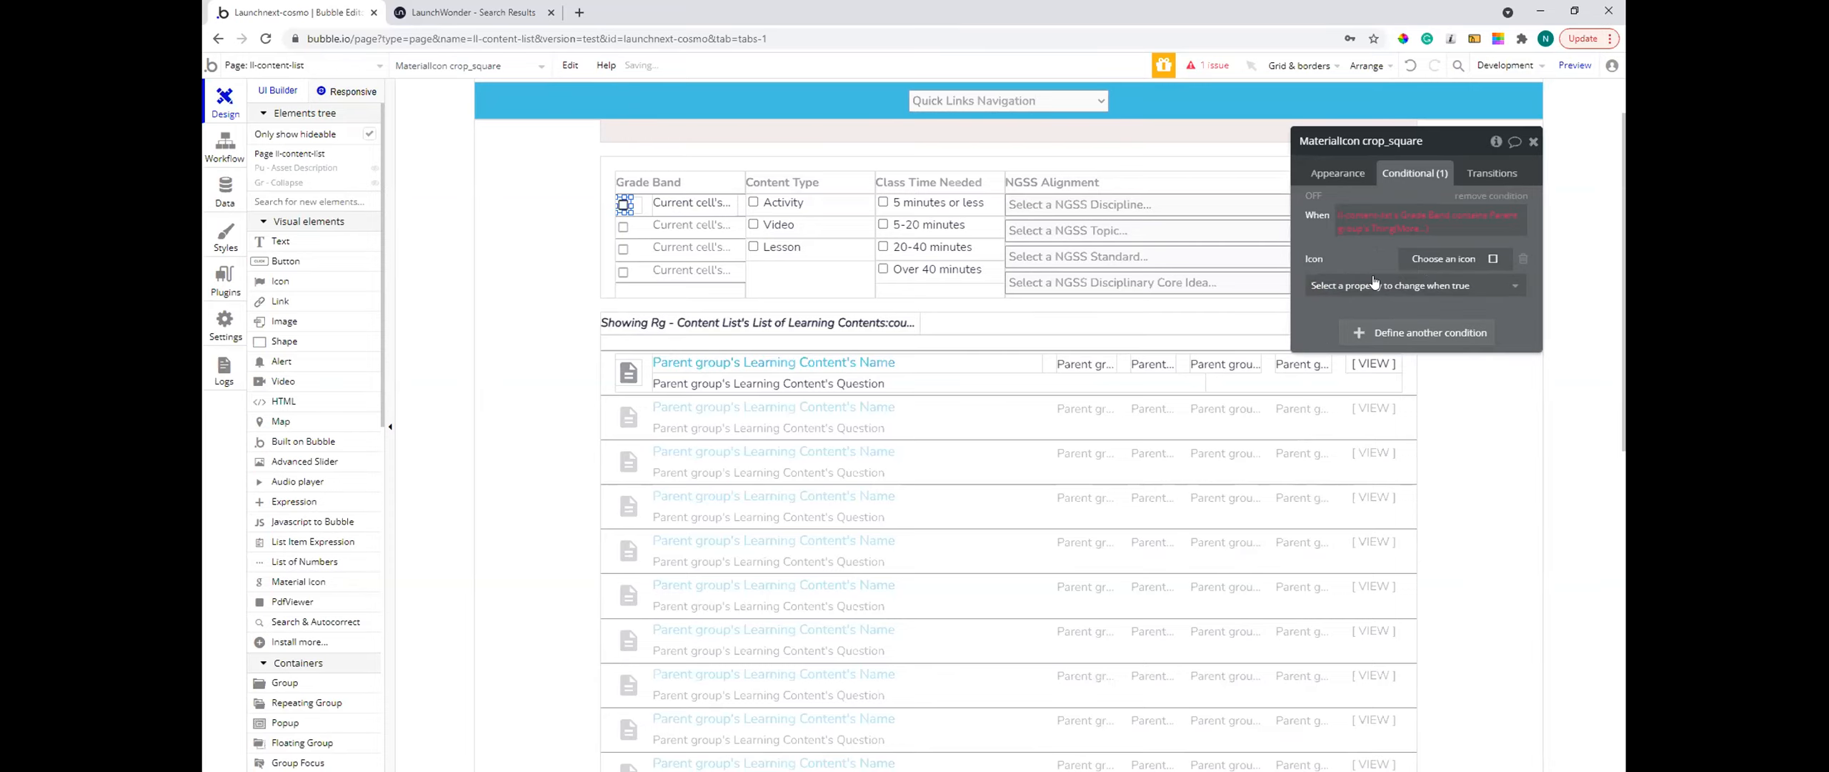
pyautogui.click(1457, 260)
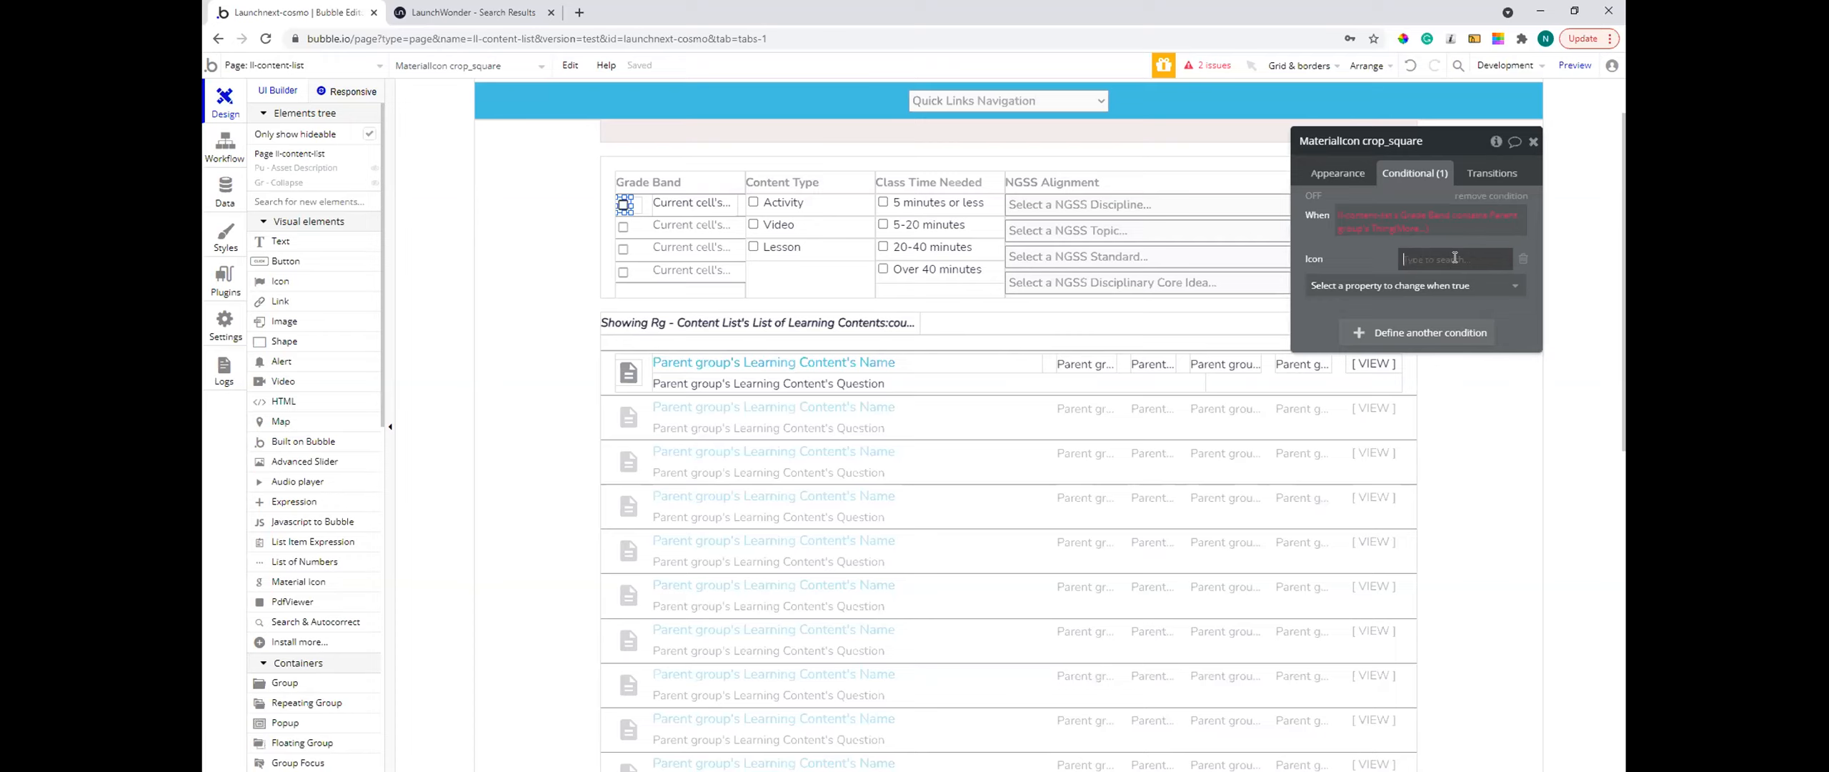
pyautogui.write('ch')
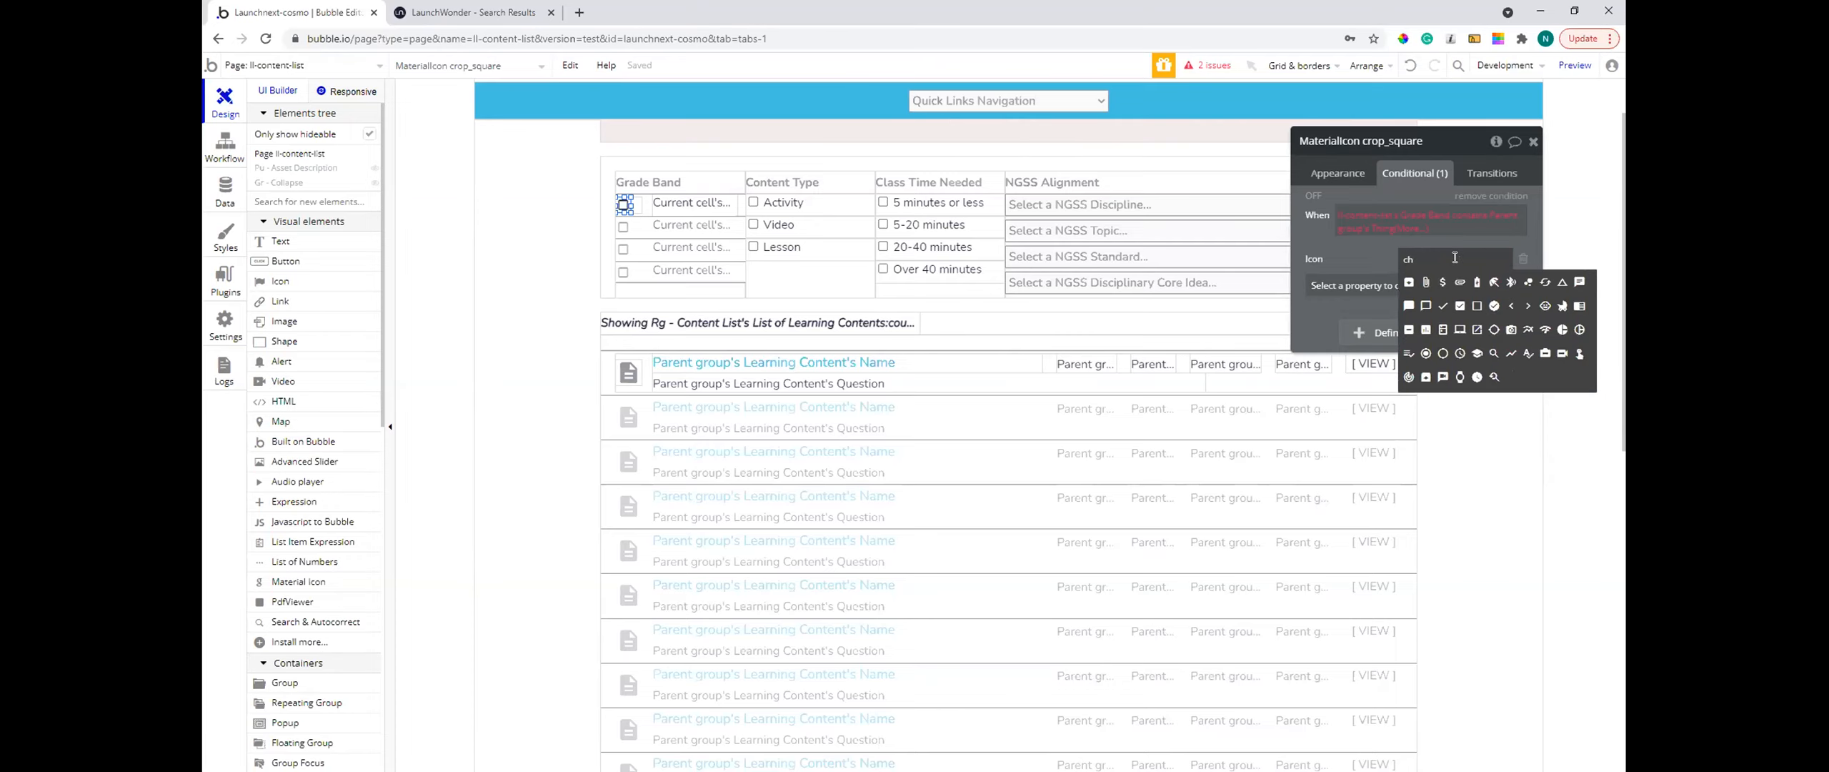
pyautogui.write('ec')
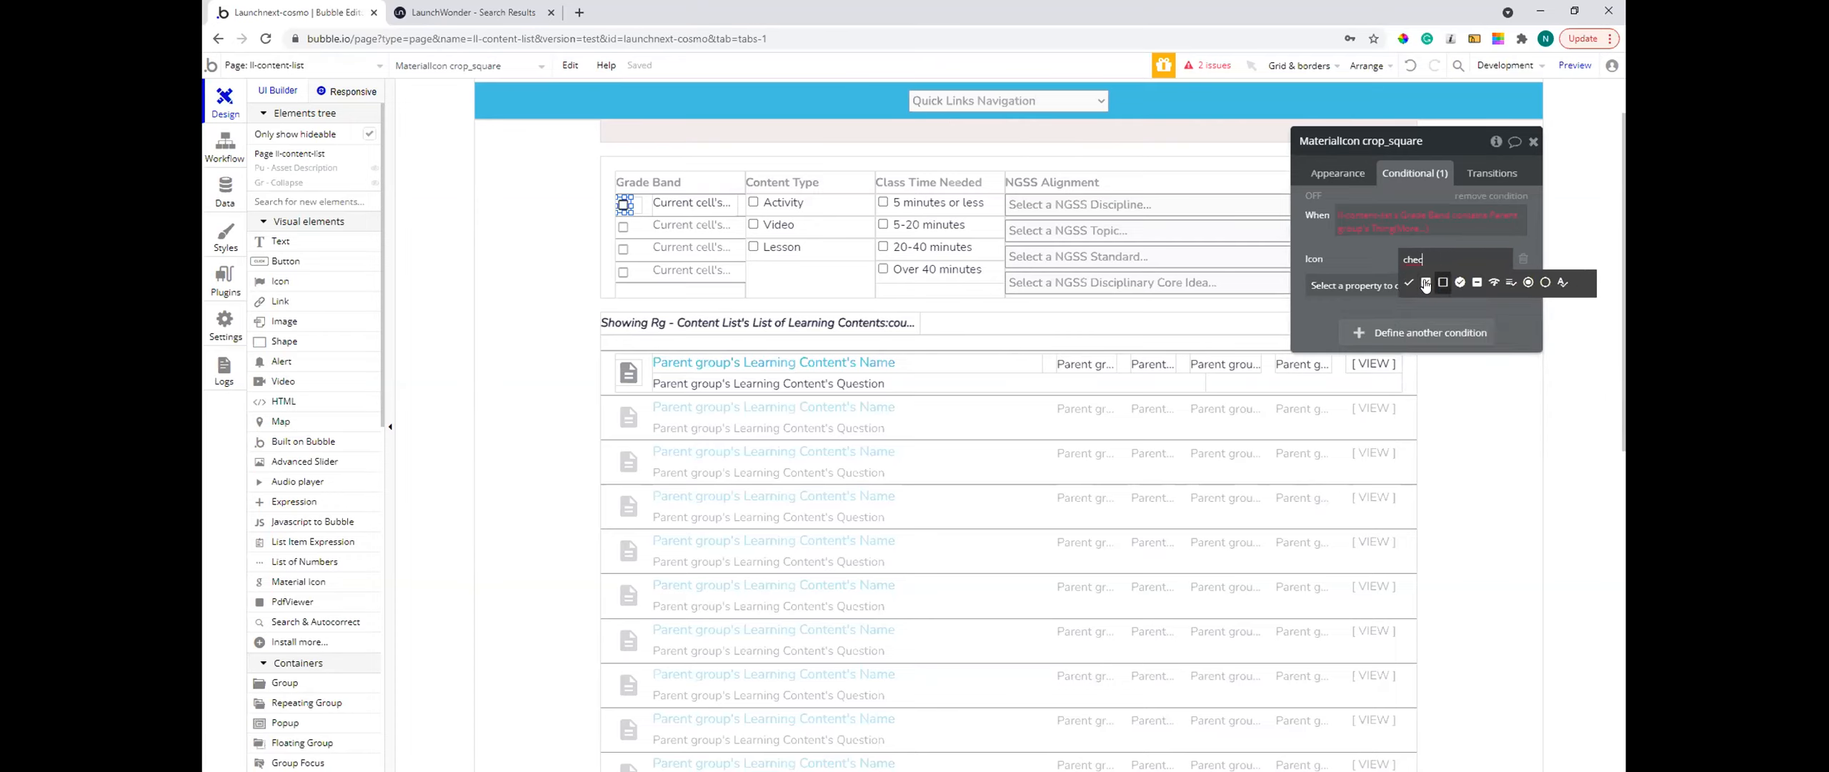
pyautogui.click(1426, 282)
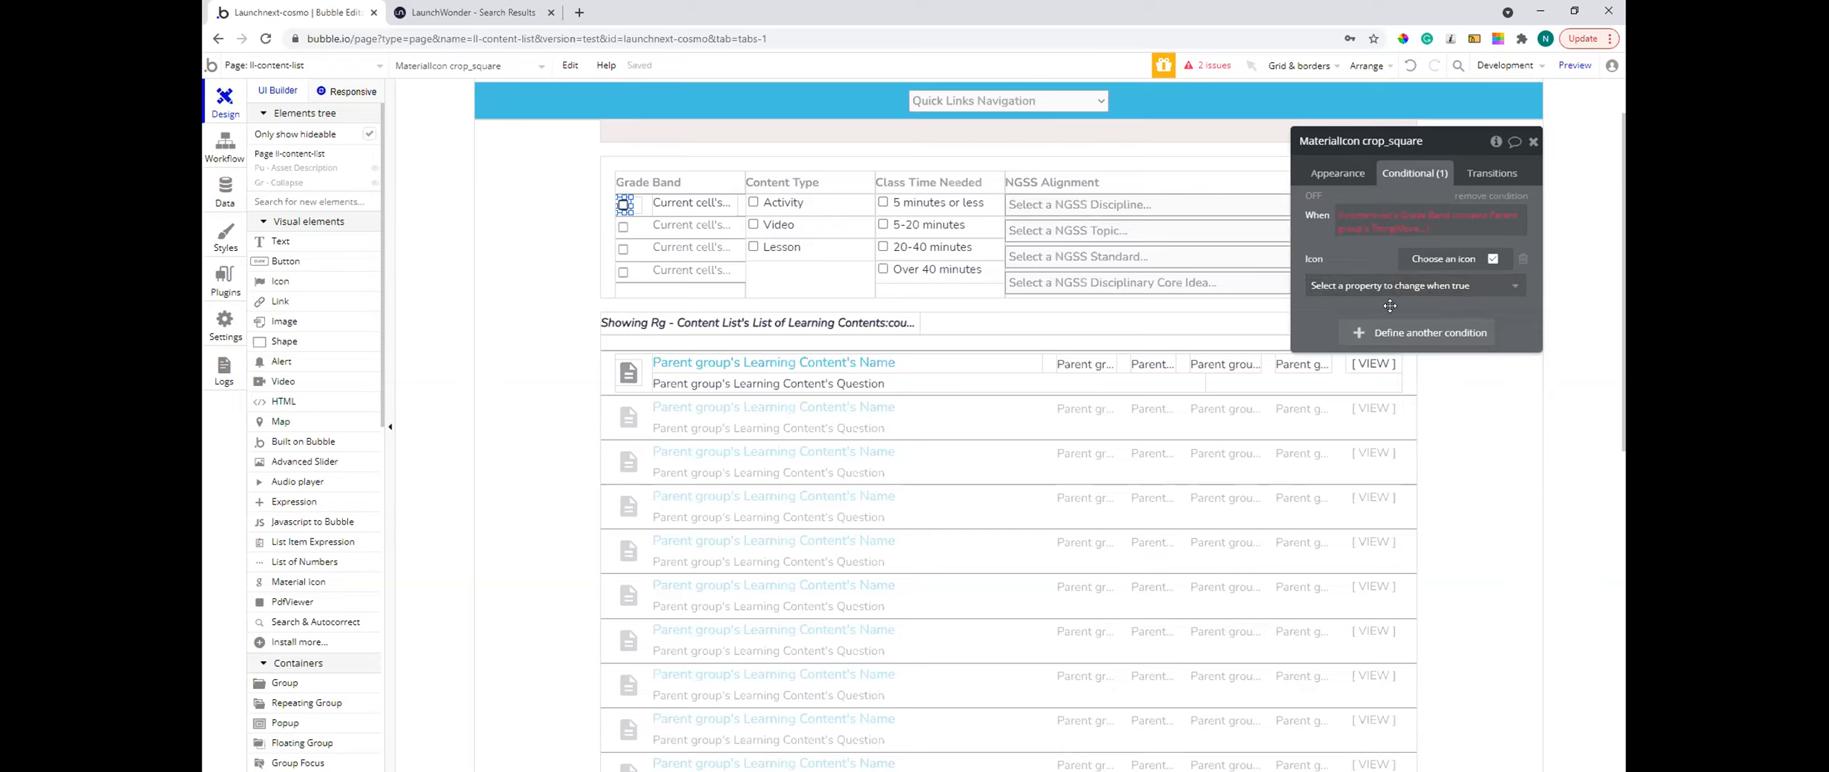
# - Set Group O's type of content to NGSS Grade Band OS and its data source to Current cell's NGSS Grade Band OS
pyautogui.click(638, 208)
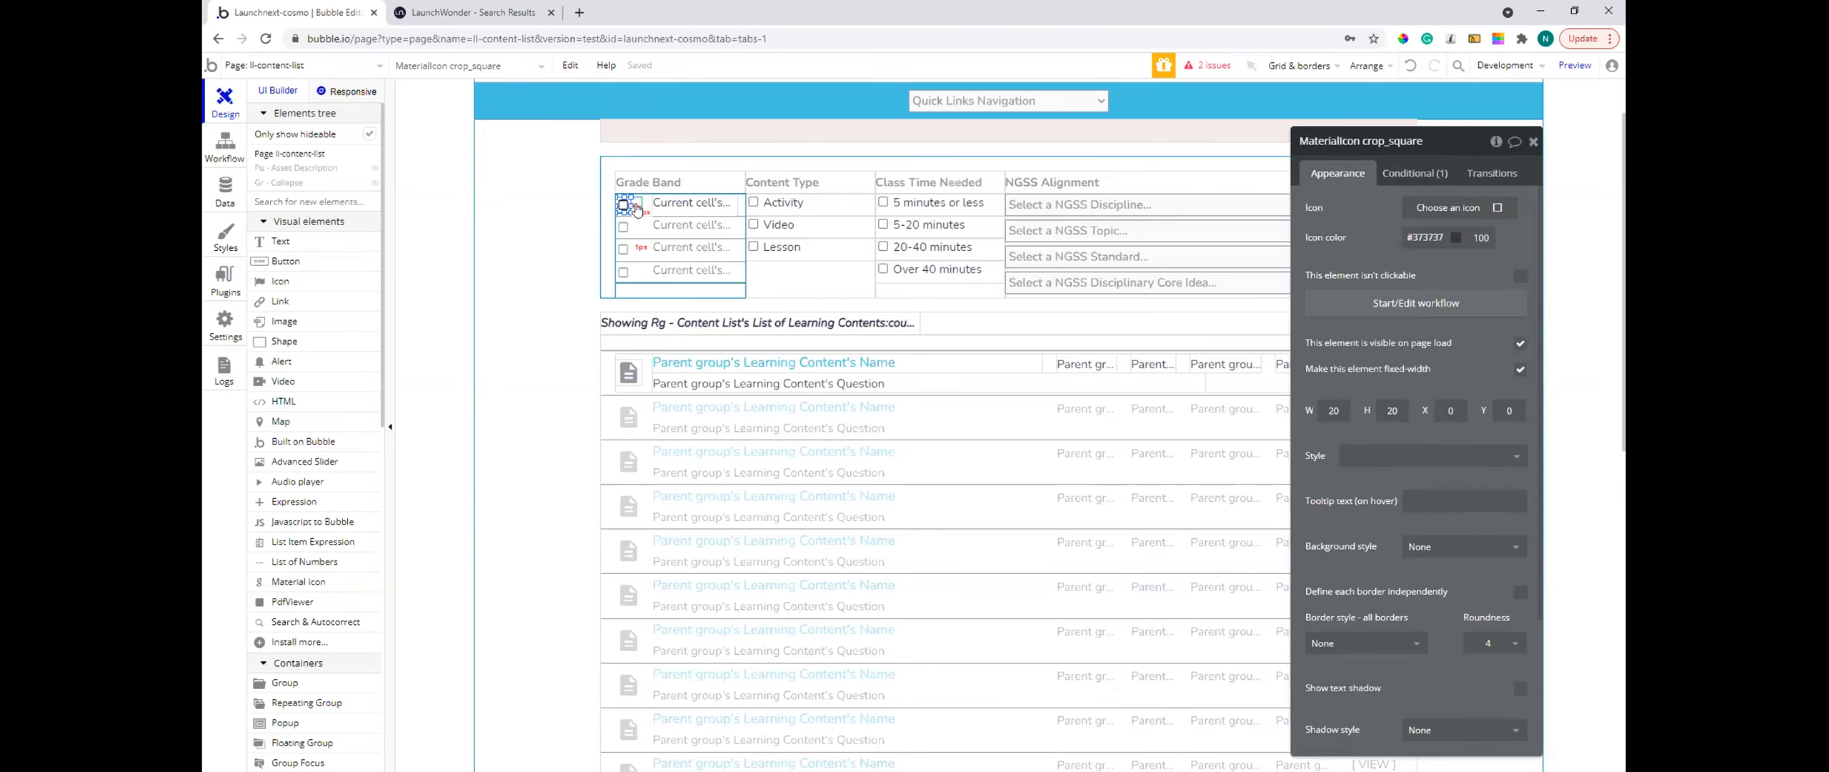
pyautogui.click(635, 206)
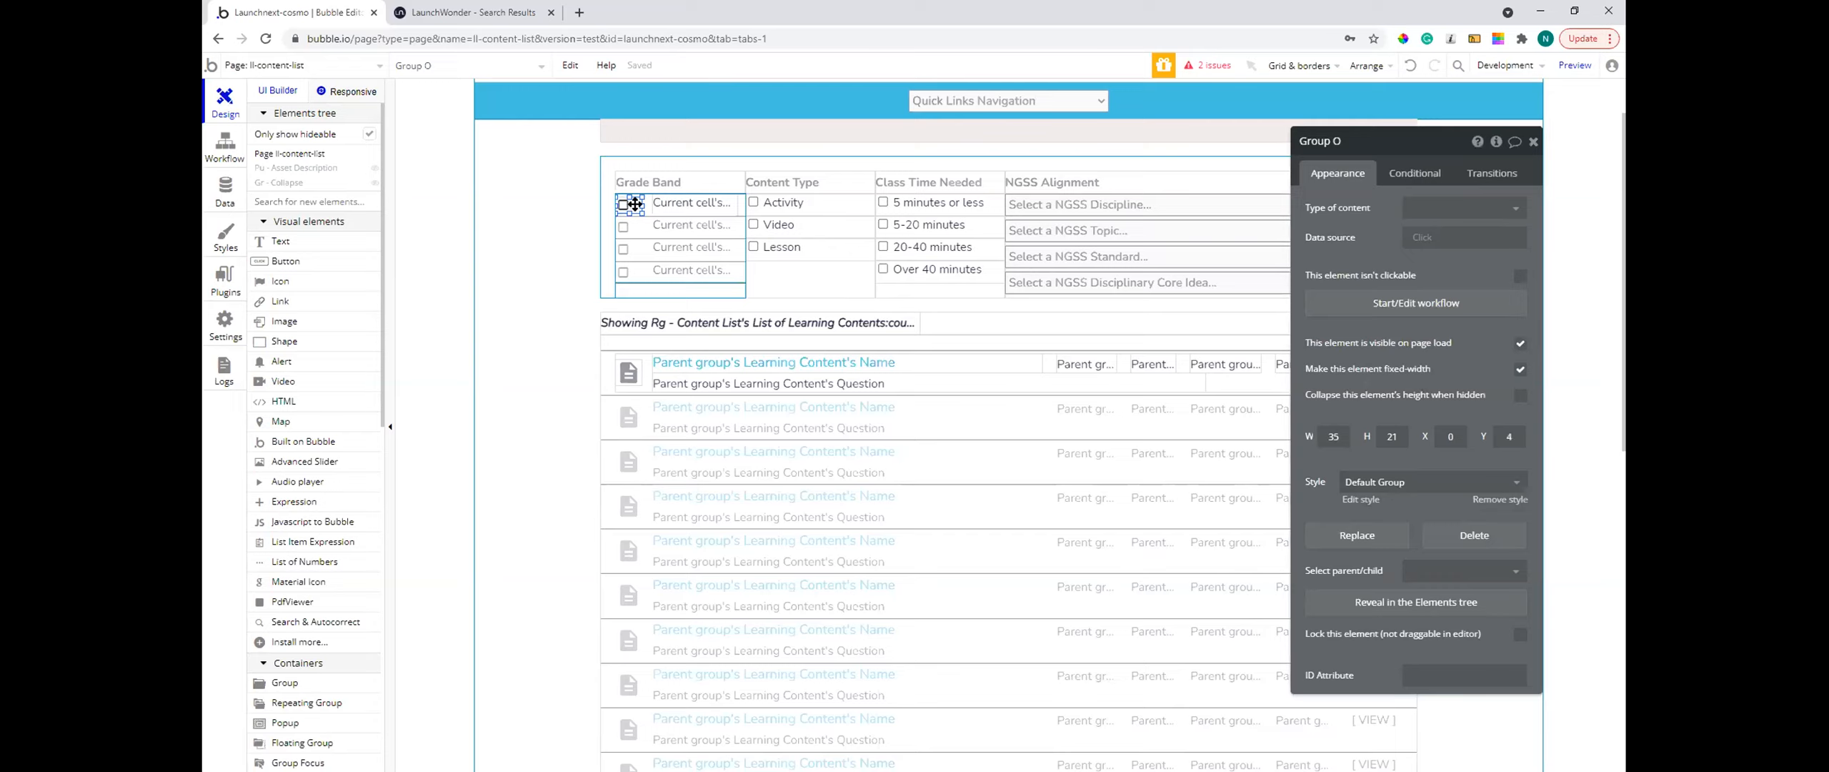
pyautogui.click(1440, 206)
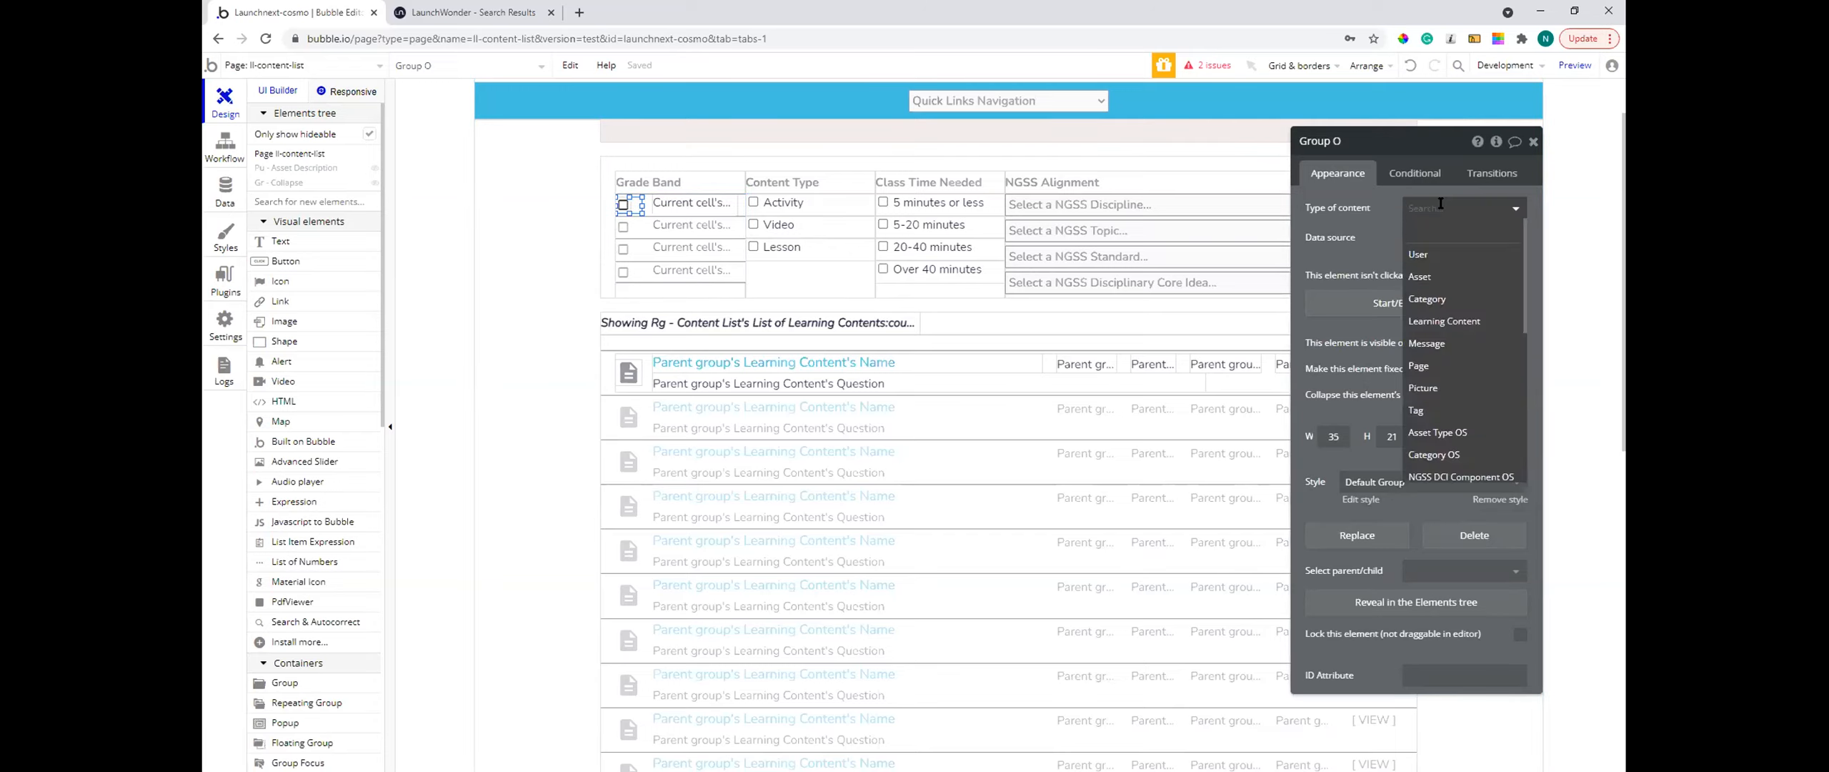
pyautogui.scroll(-1, 1491, 404)
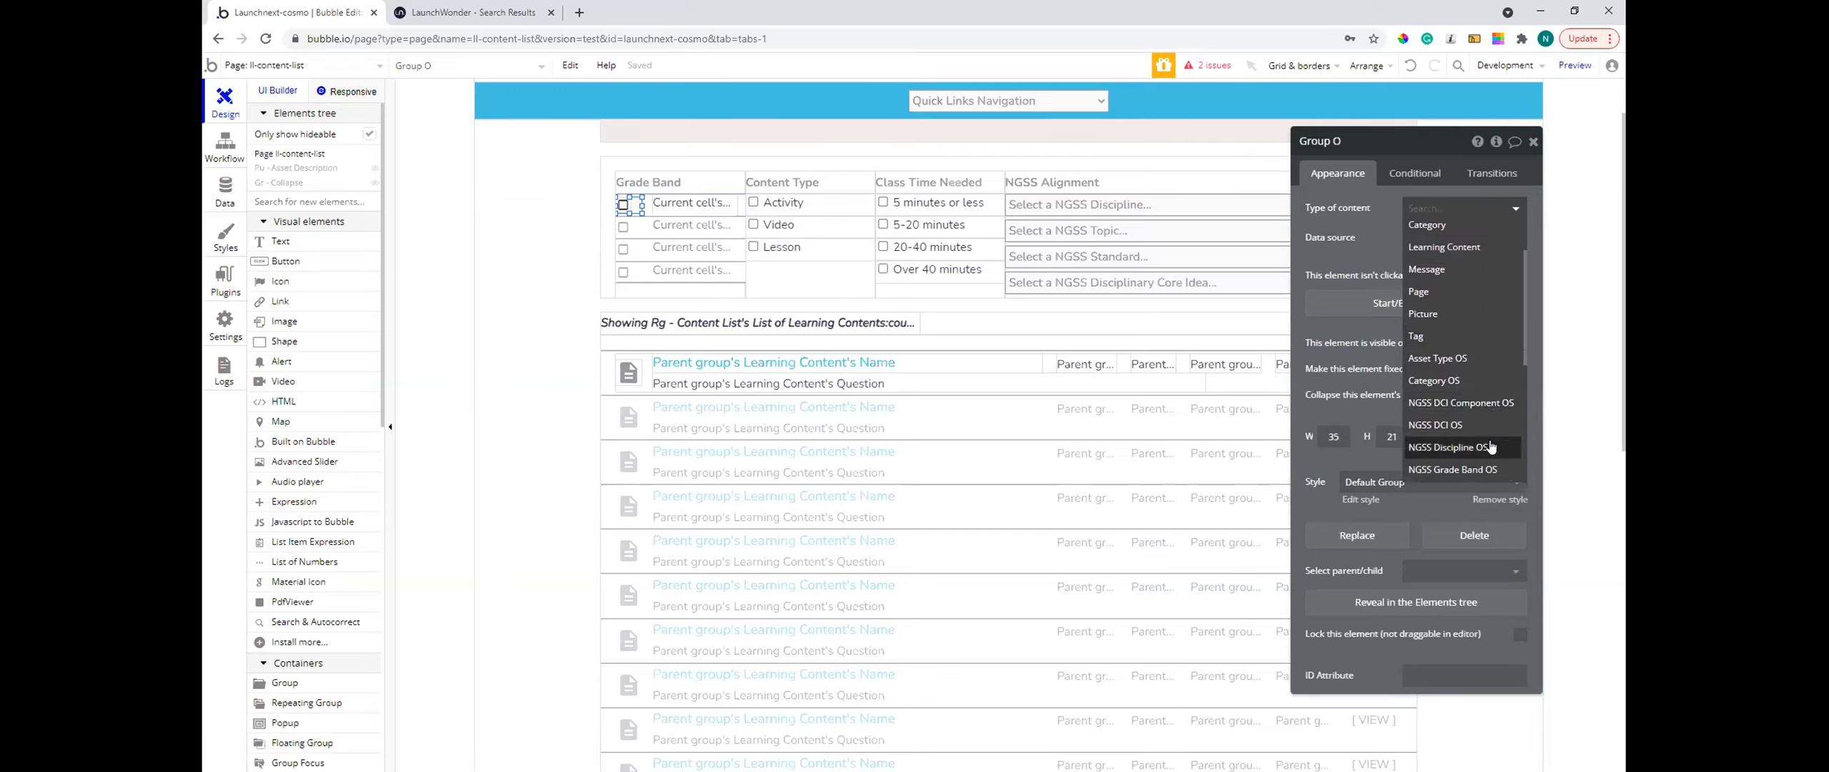
pyautogui.scroll(-1, 1490, 443)
pyautogui.click(1450, 392)
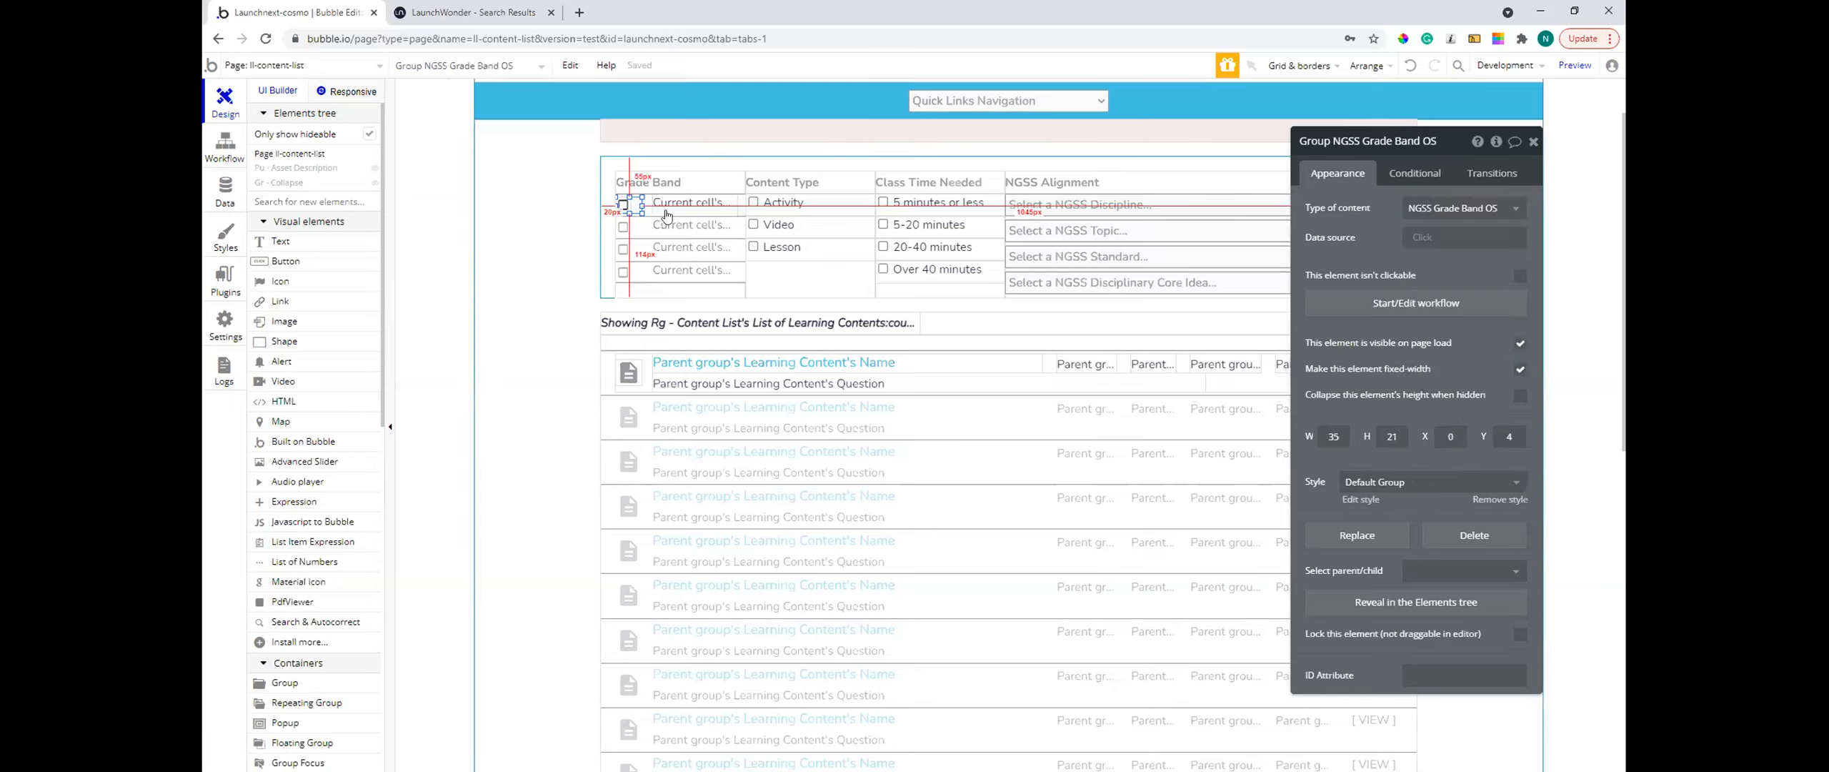
pyautogui.click(1418, 238)
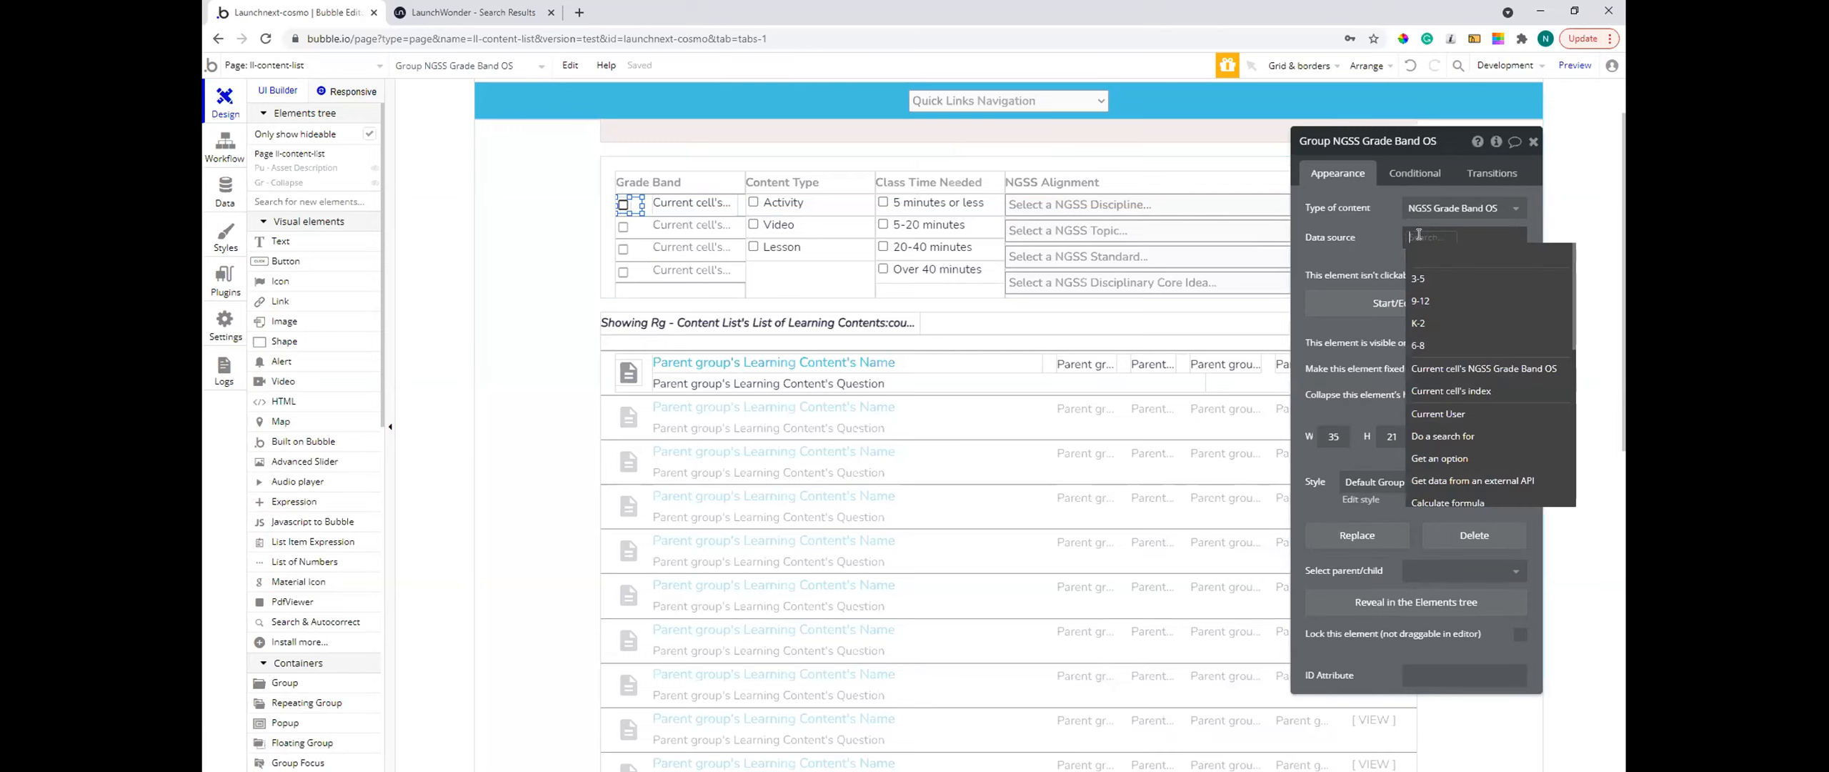
pyautogui.click(1437, 363)
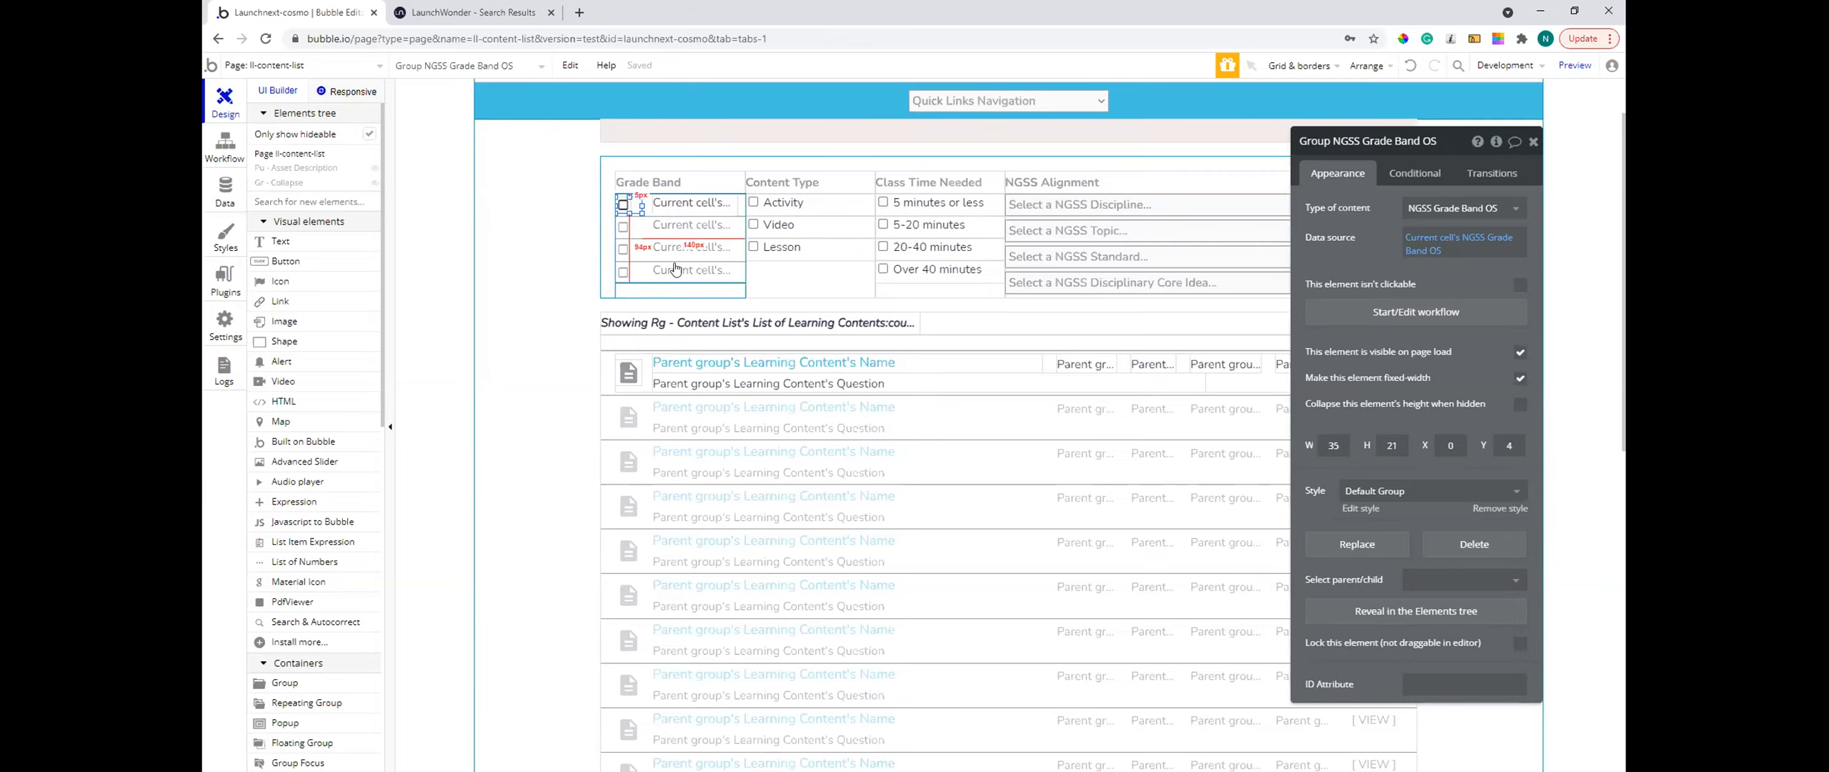
# - Reload the LaunchWonder preview page and test toggling the 6-8, 3-5 and K-2 Grade Band checkboxes on and off
pyautogui.click(483, 12)
pyautogui.hotkey('ctrl', 'r')
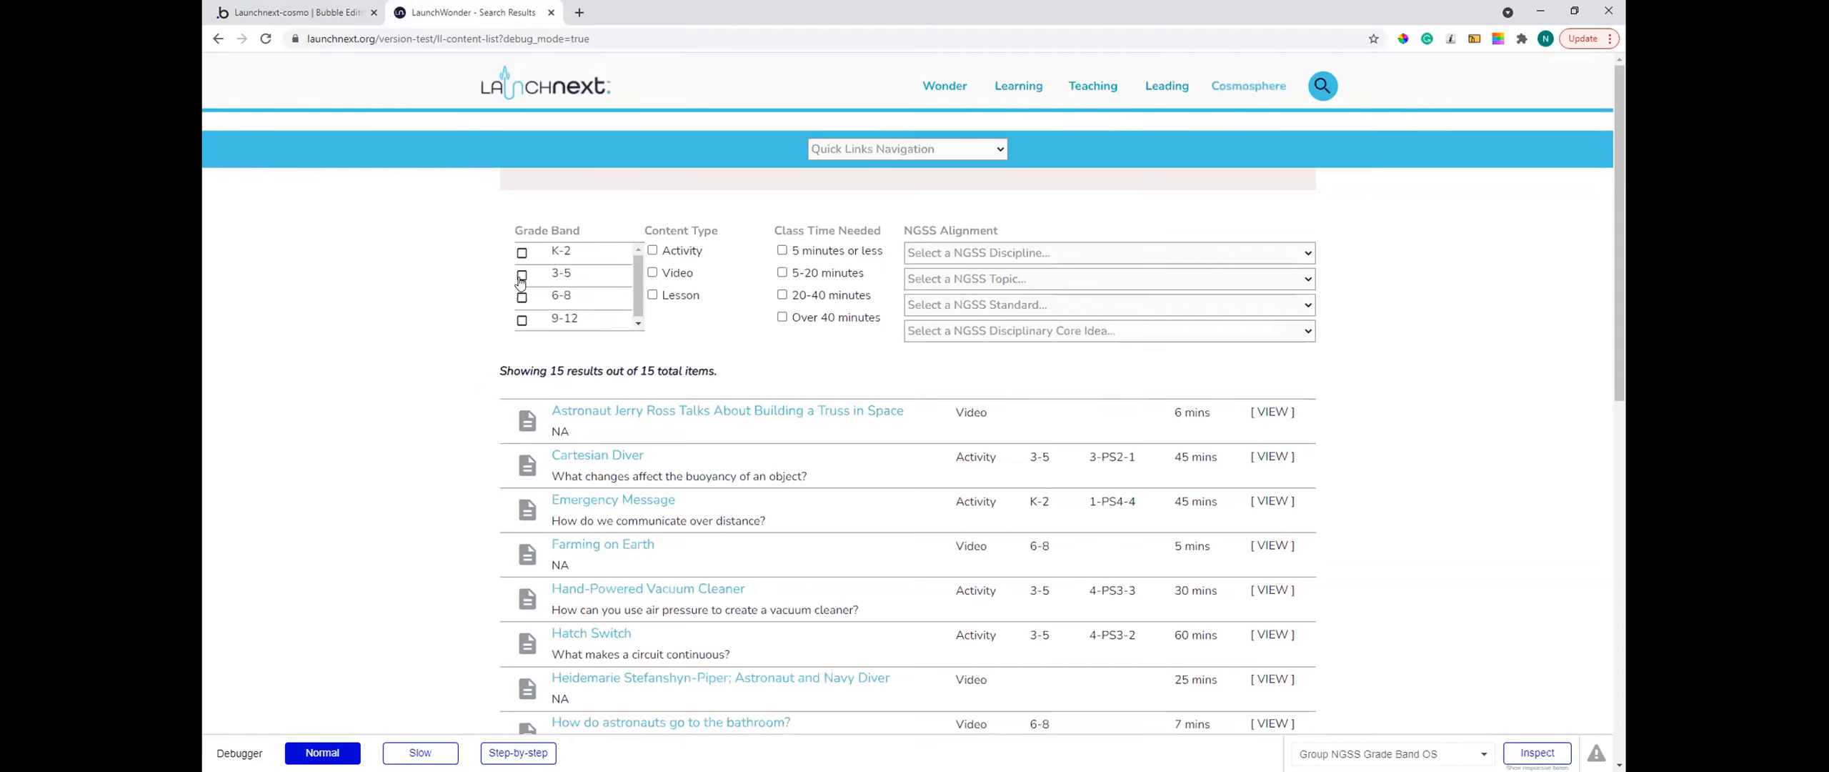
pyautogui.click(522, 298)
pyautogui.click(522, 276)
pyautogui.click(523, 255)
pyautogui.click(523, 255)
pyautogui.click(522, 276)
pyautogui.click(521, 299)
# - Return to the Bubble editor and open the Learning Contents search that feeds the Rg - Content List repeating group
pyautogui.click(299, 14)
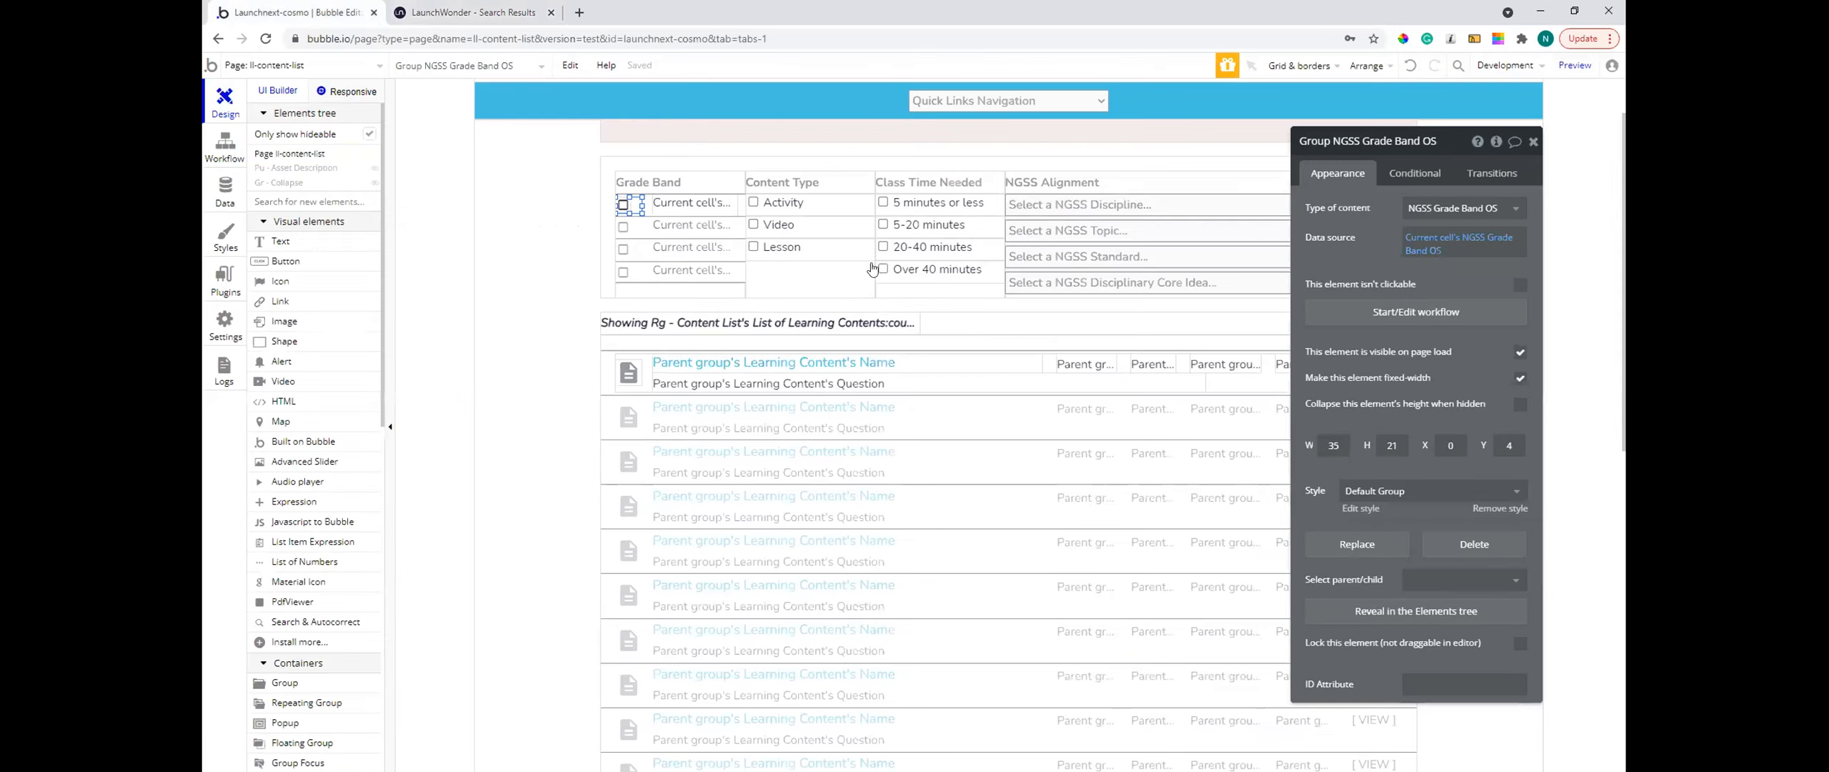
pyautogui.click(935, 456)
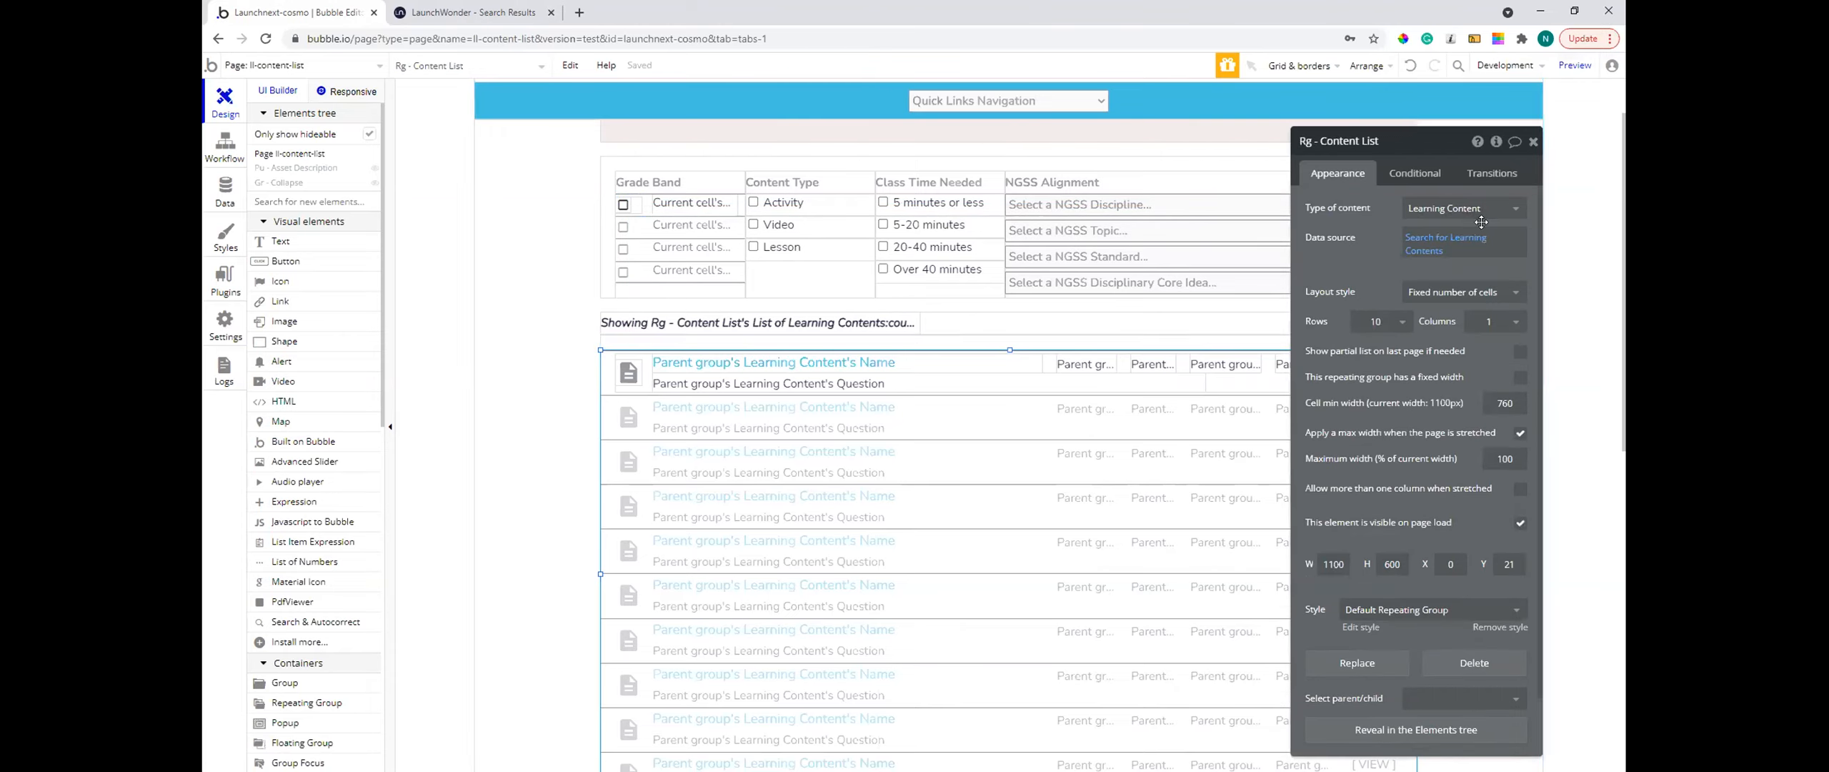
pyautogui.click(1439, 251)
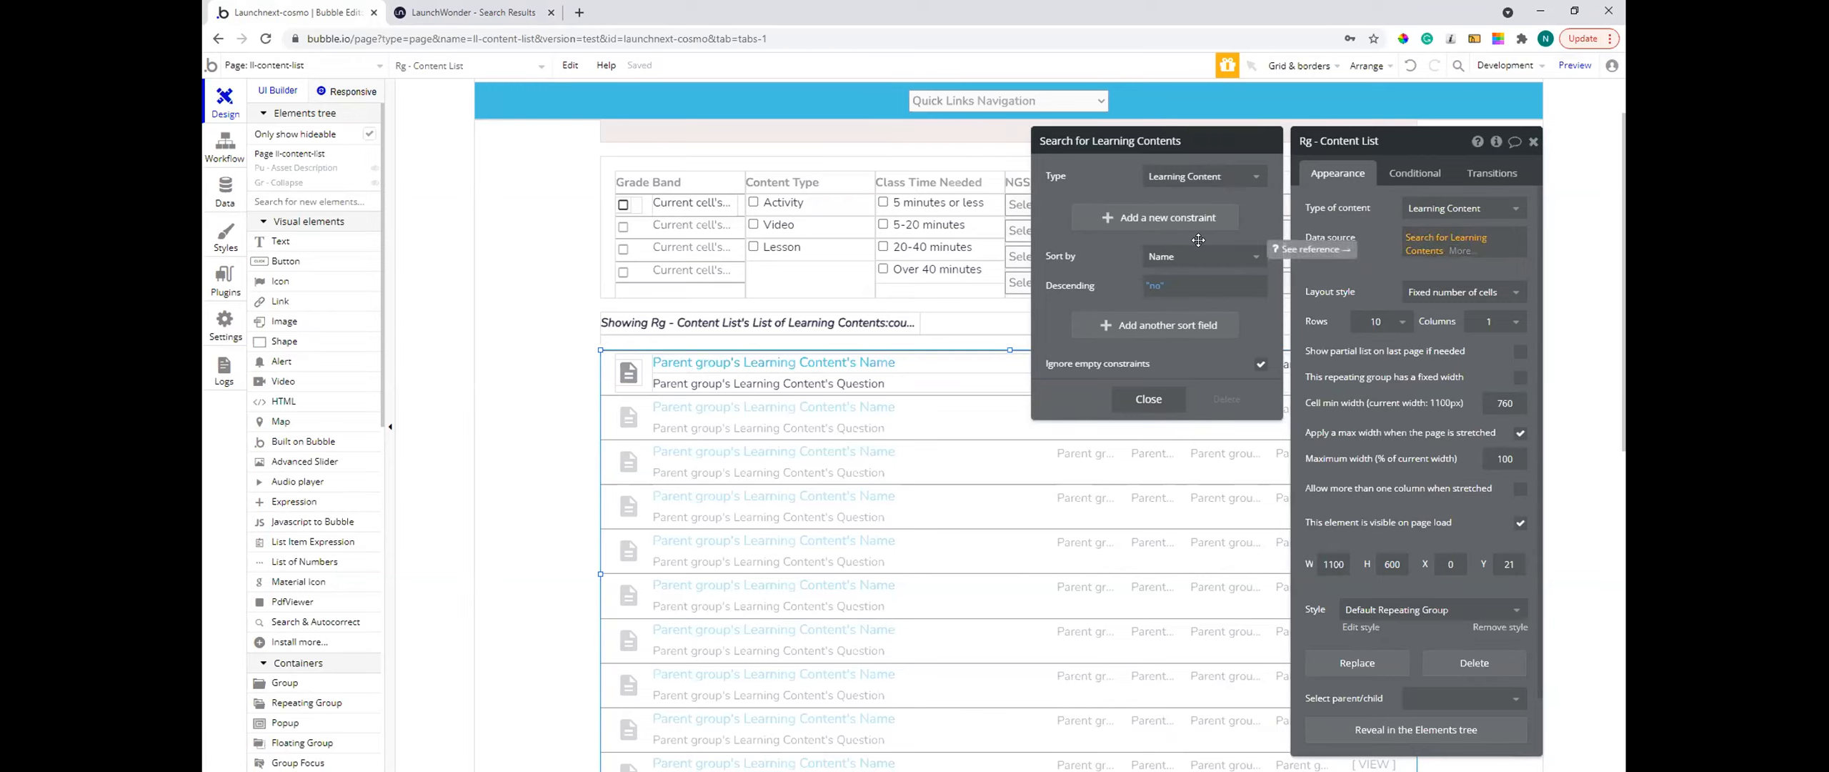
pyautogui.click(1460, 251)
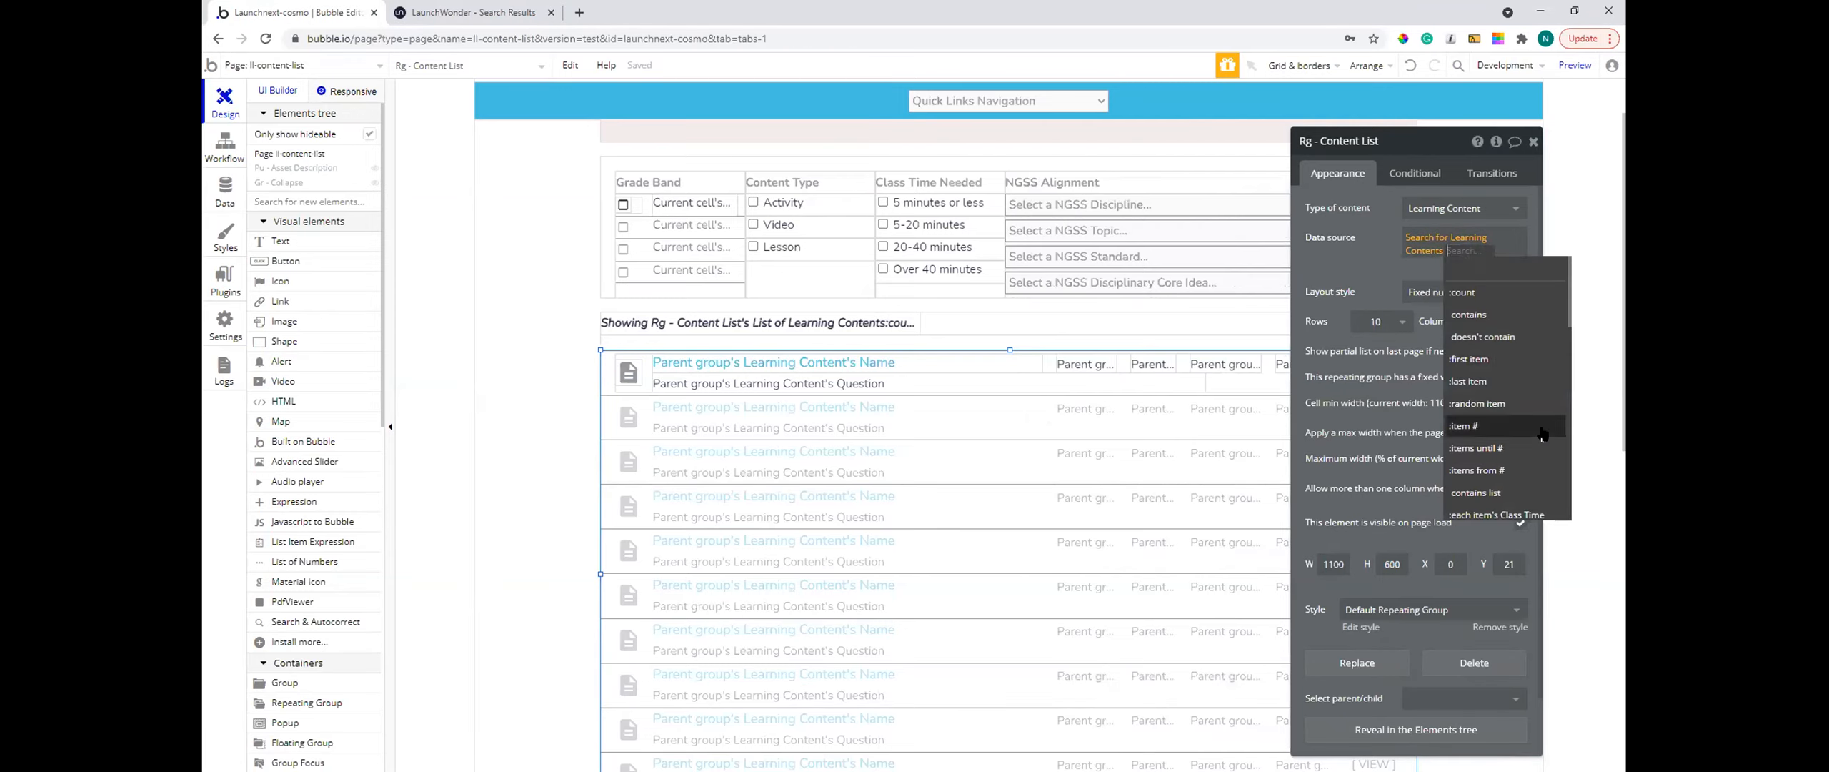
pyautogui.write('fil')
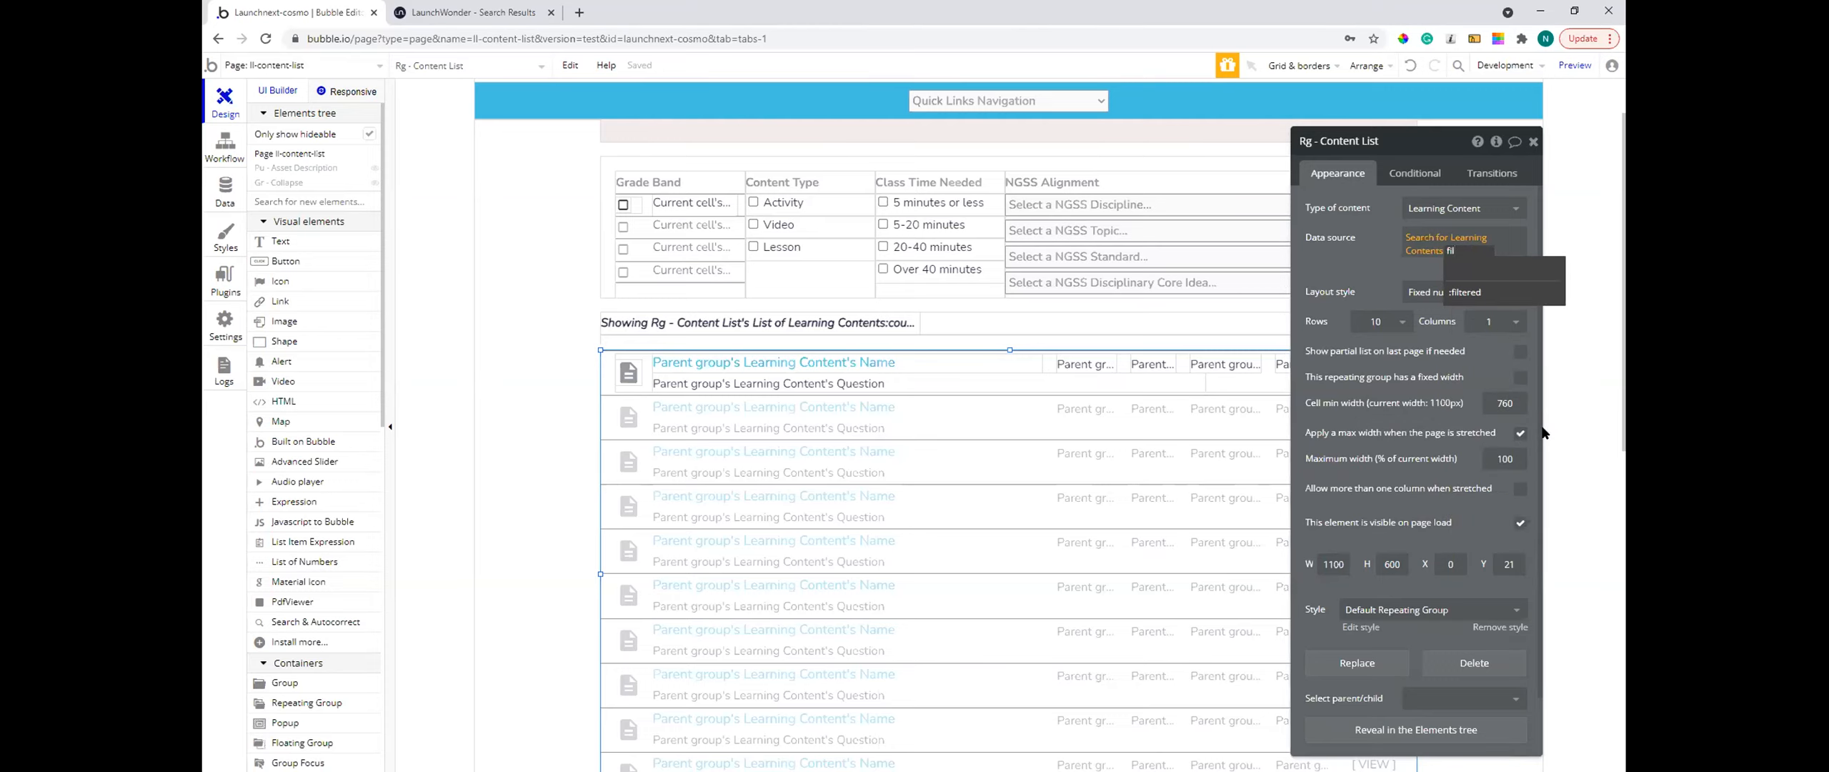
pyautogui.press('BackSpace')
pyautogui.press('BackSpace')
pyautogui.press('BackSpace')
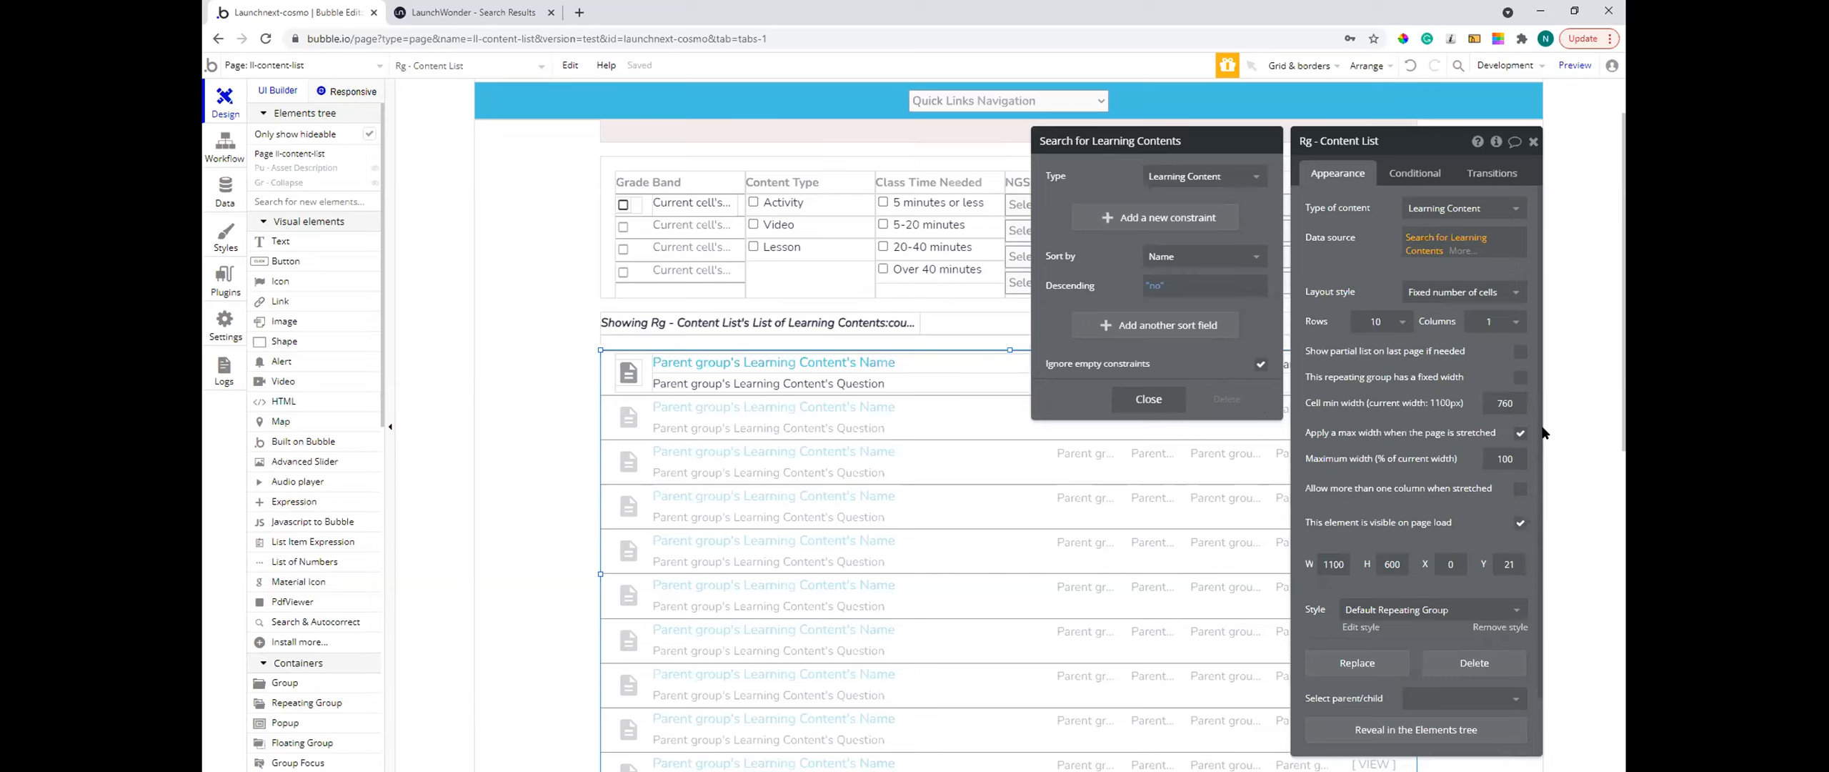
# - Add a search constraint on the Grade Band field with the contains operator
pyautogui.click(1136, 223)
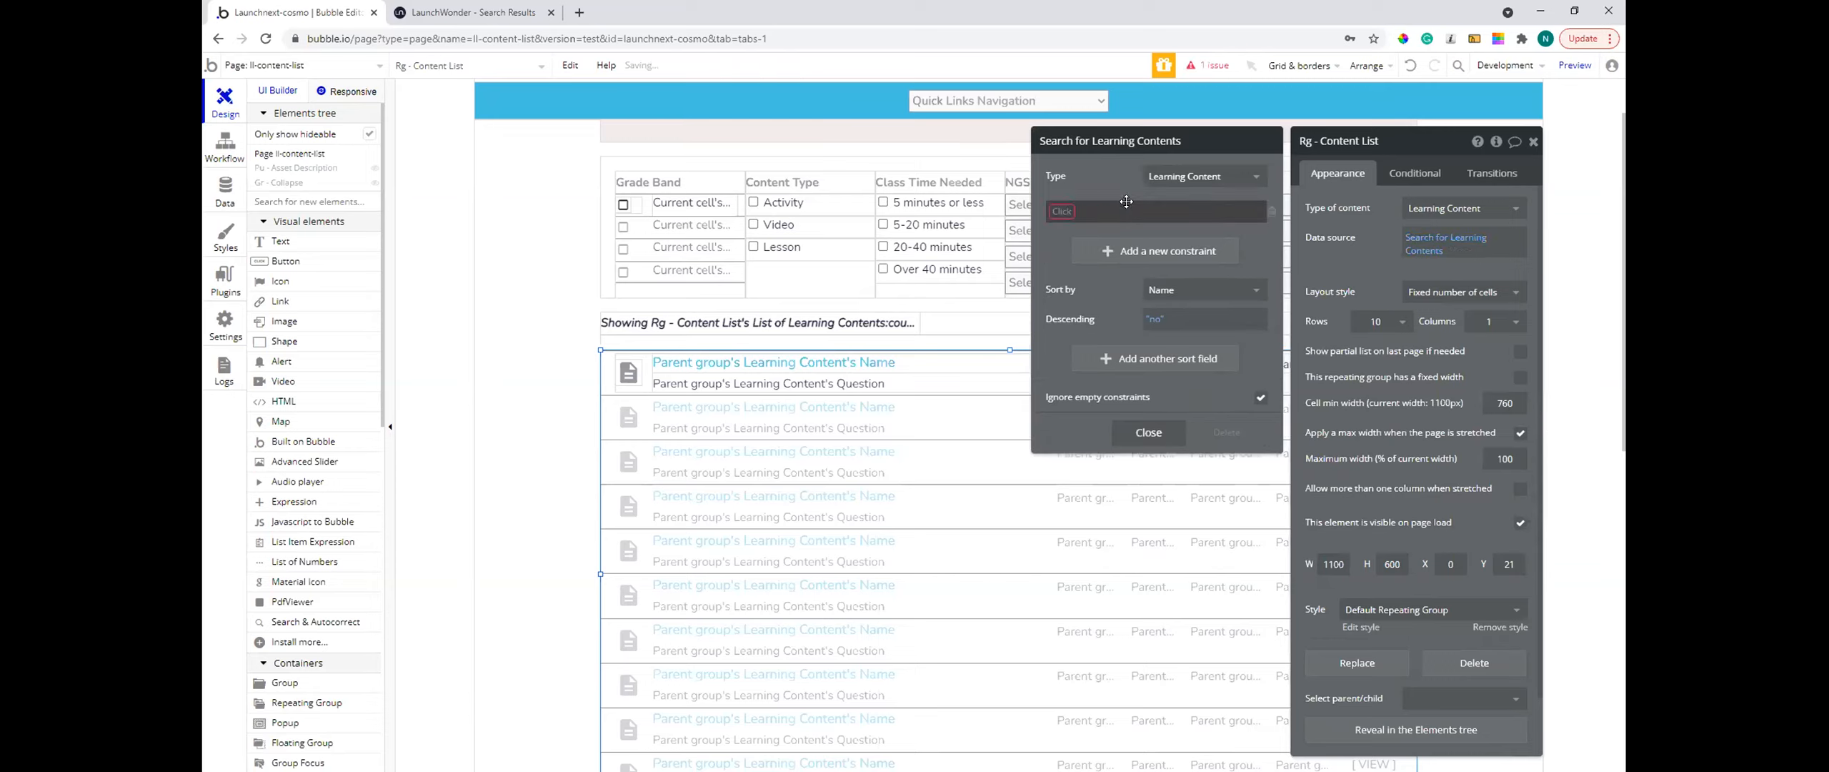
pyautogui.click(1054, 210)
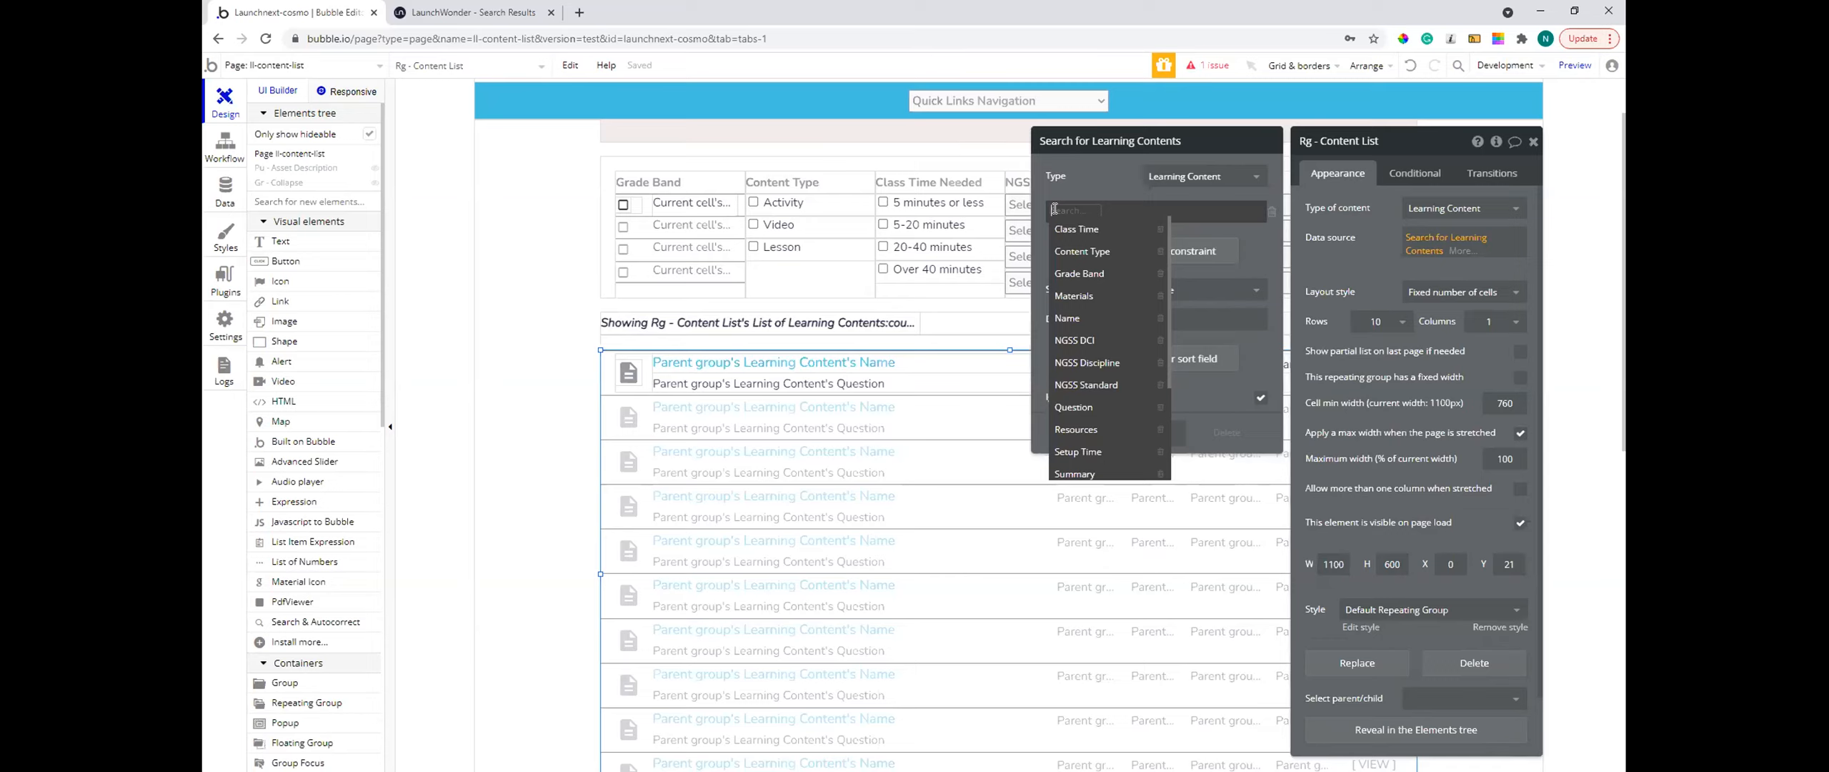
pyautogui.write('gra')
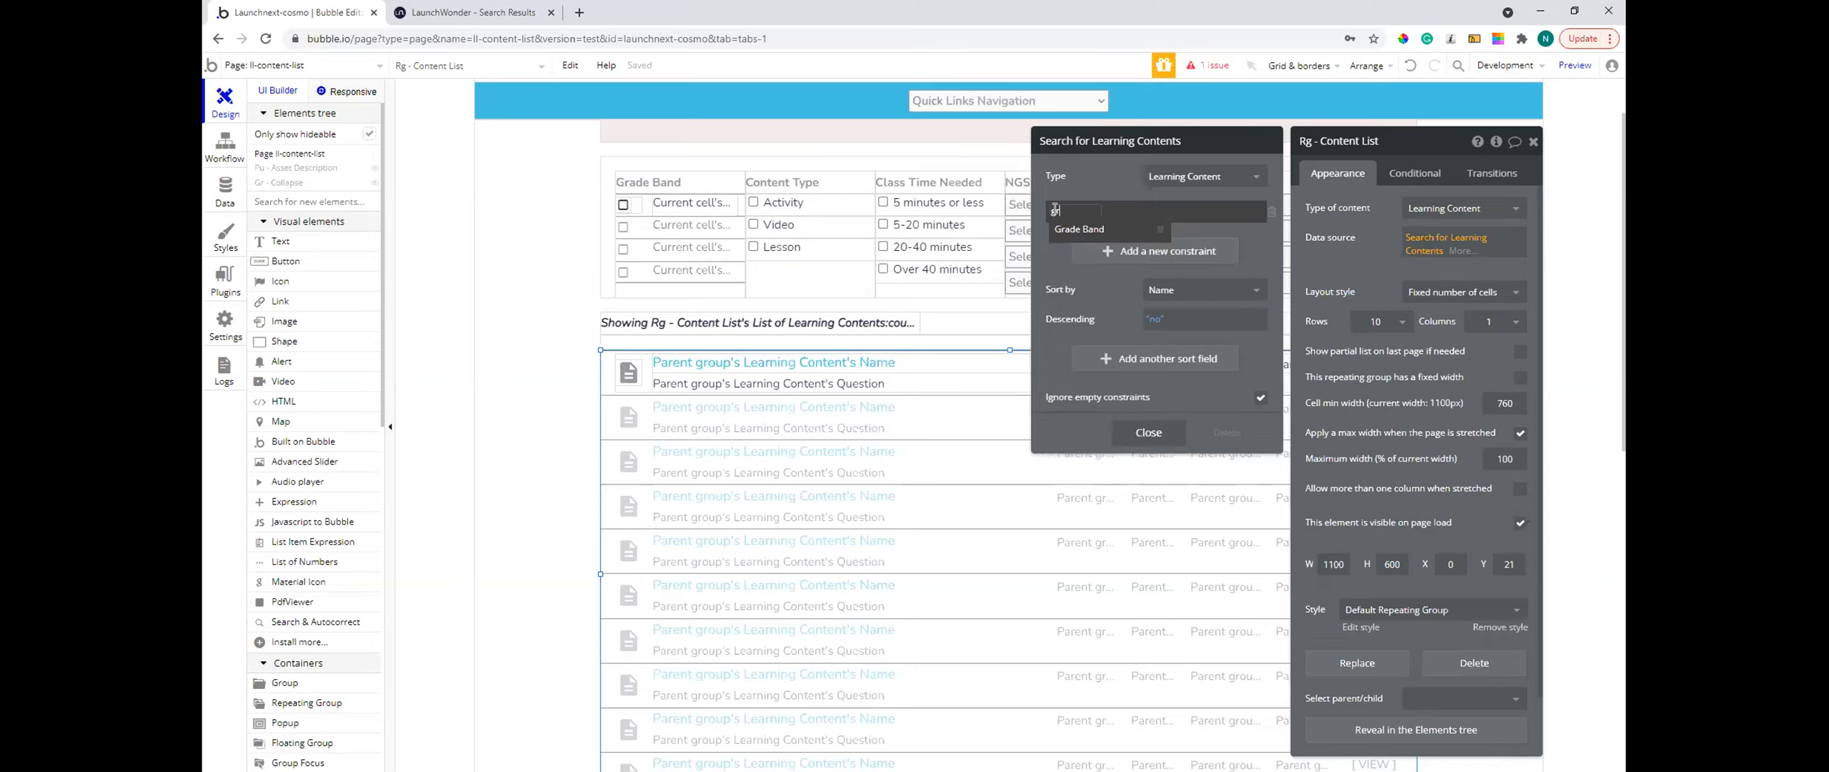
pyautogui.click(1079, 228)
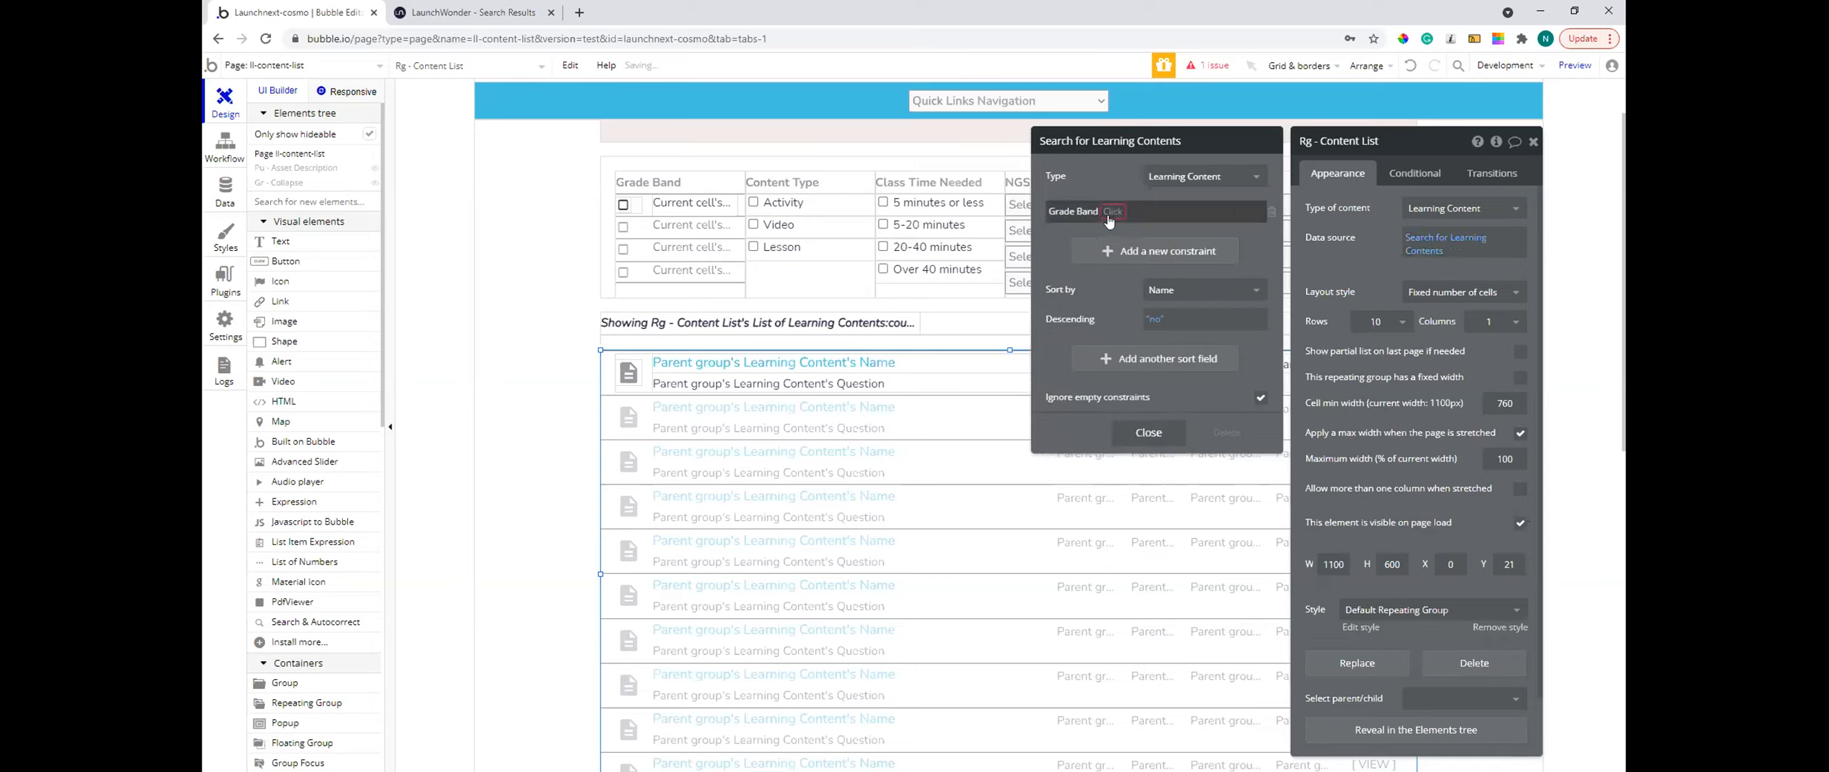
pyautogui.click(1111, 212)
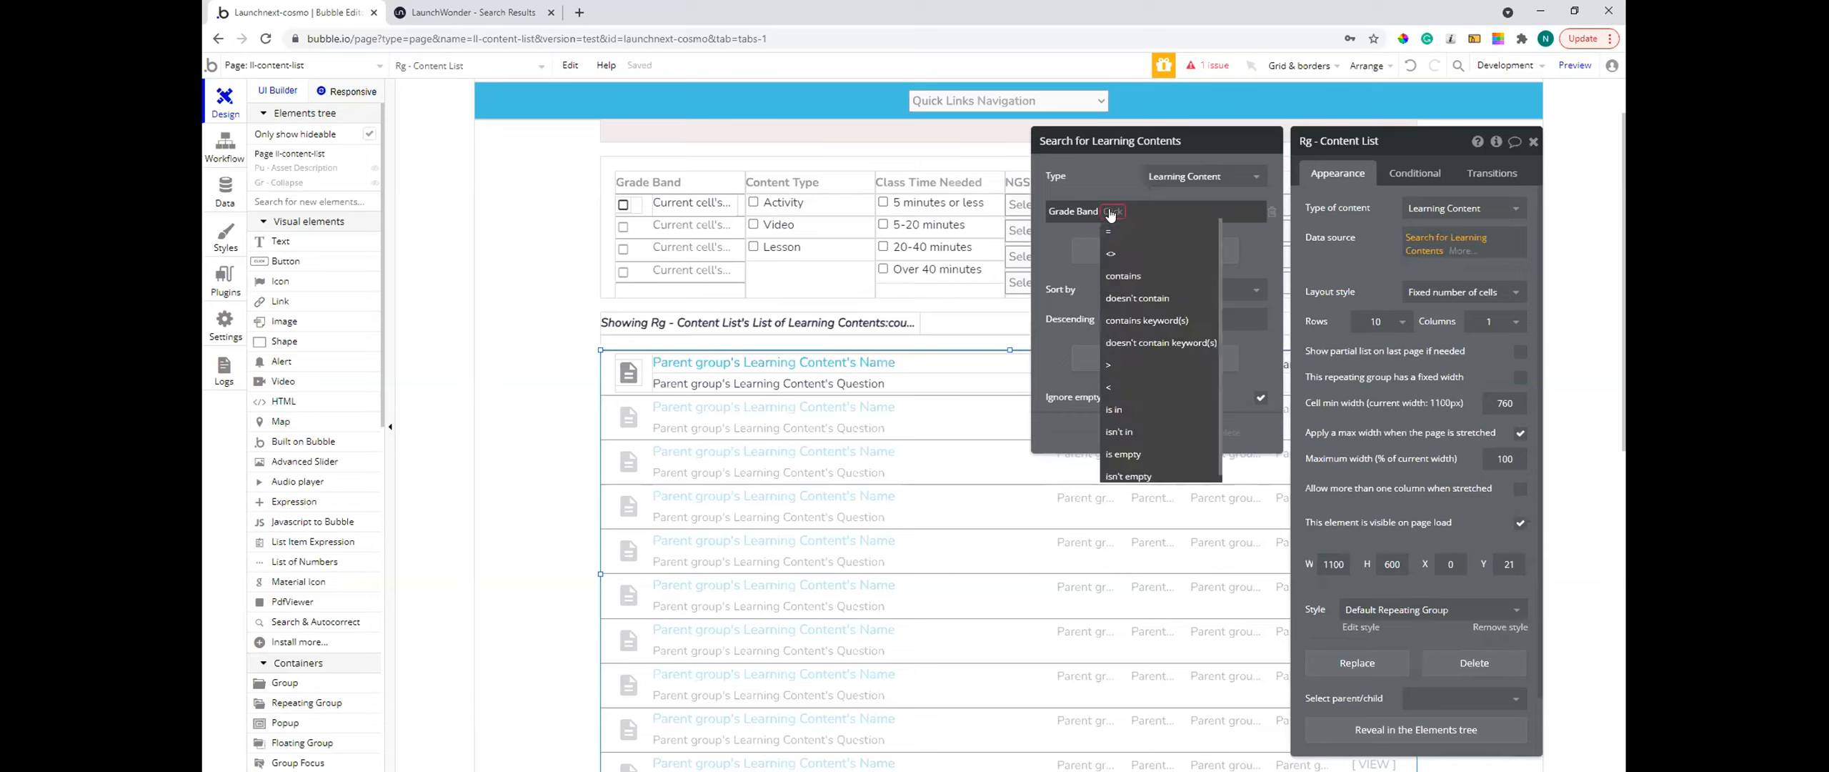
pyautogui.click(1123, 276)
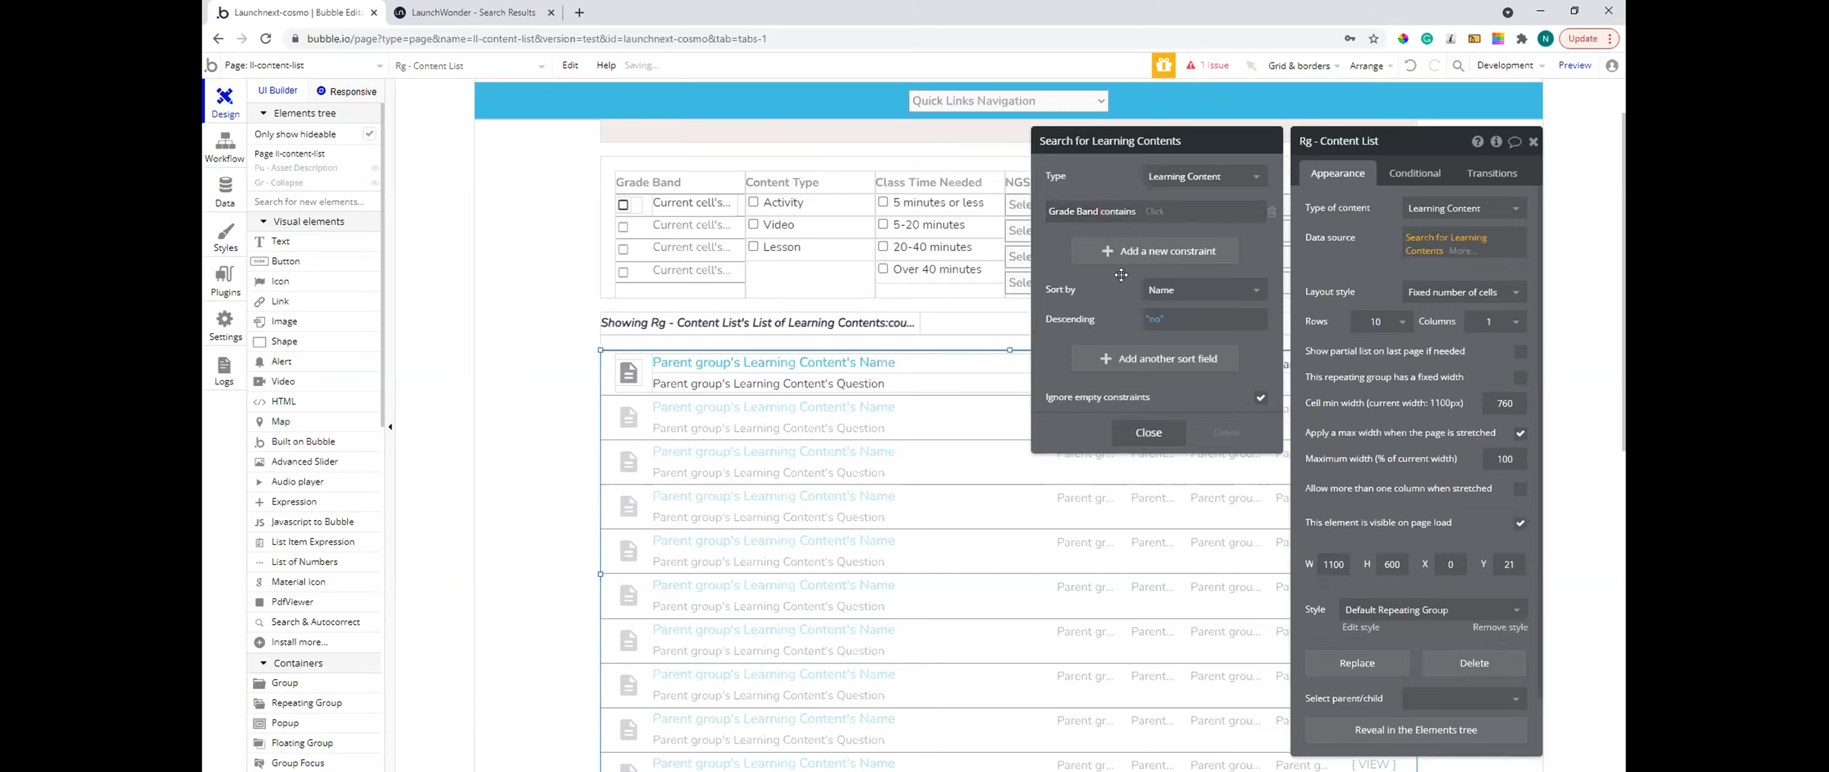
# - Set the Grade Band constraint's value to ll-content-list's Grade Band:first item's Display
pyautogui.click(1151, 211)
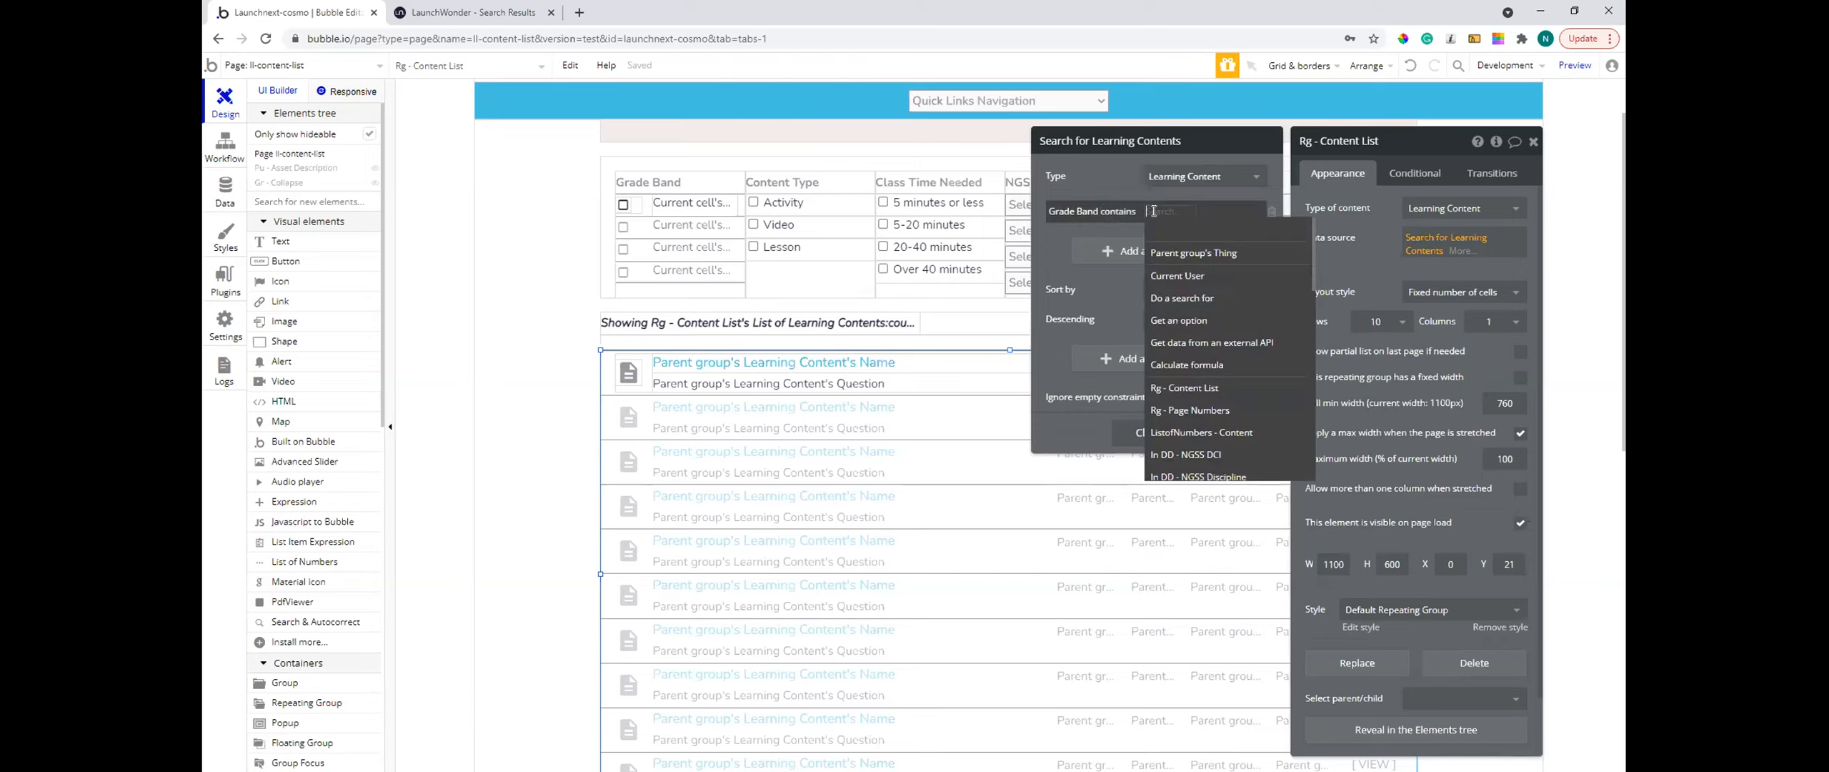
pyautogui.write('ll')
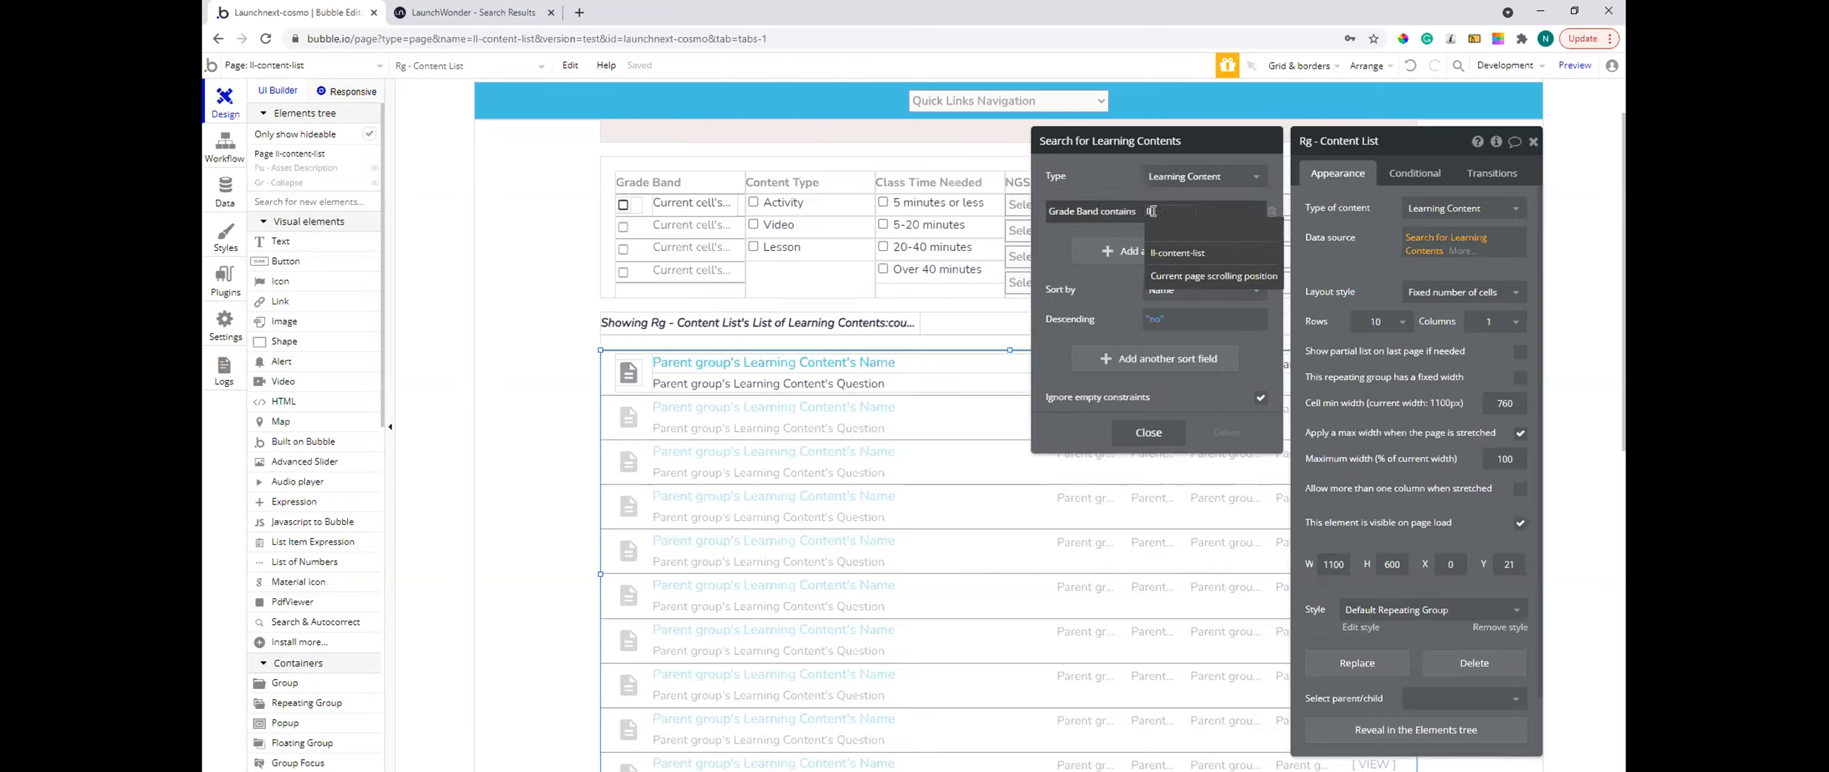
pyautogui.click(1178, 257)
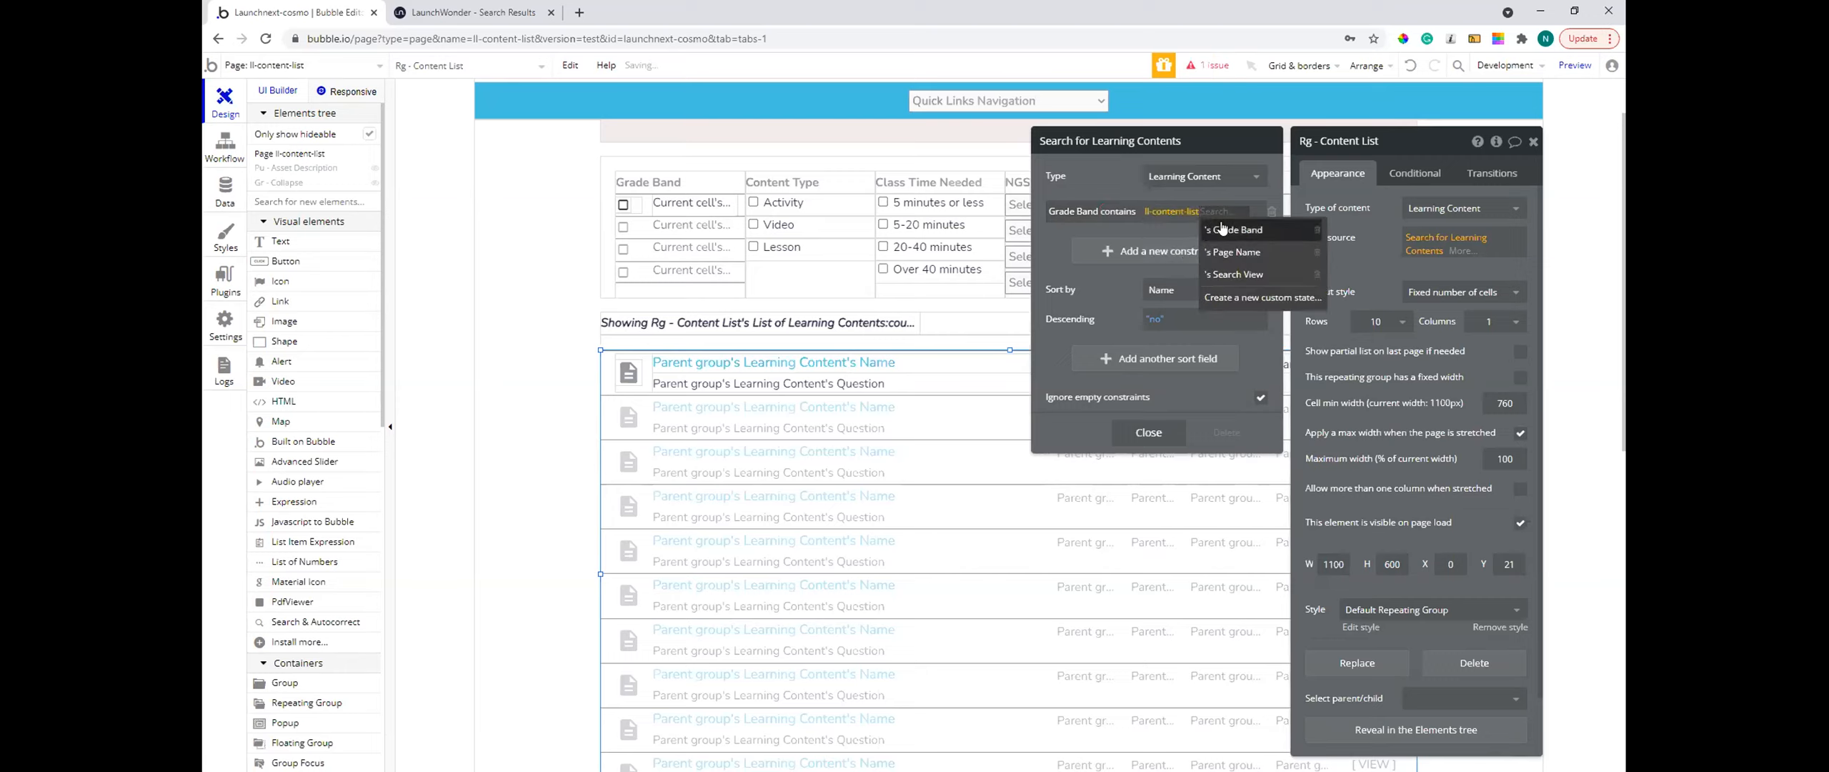
pyautogui.click(1221, 223)
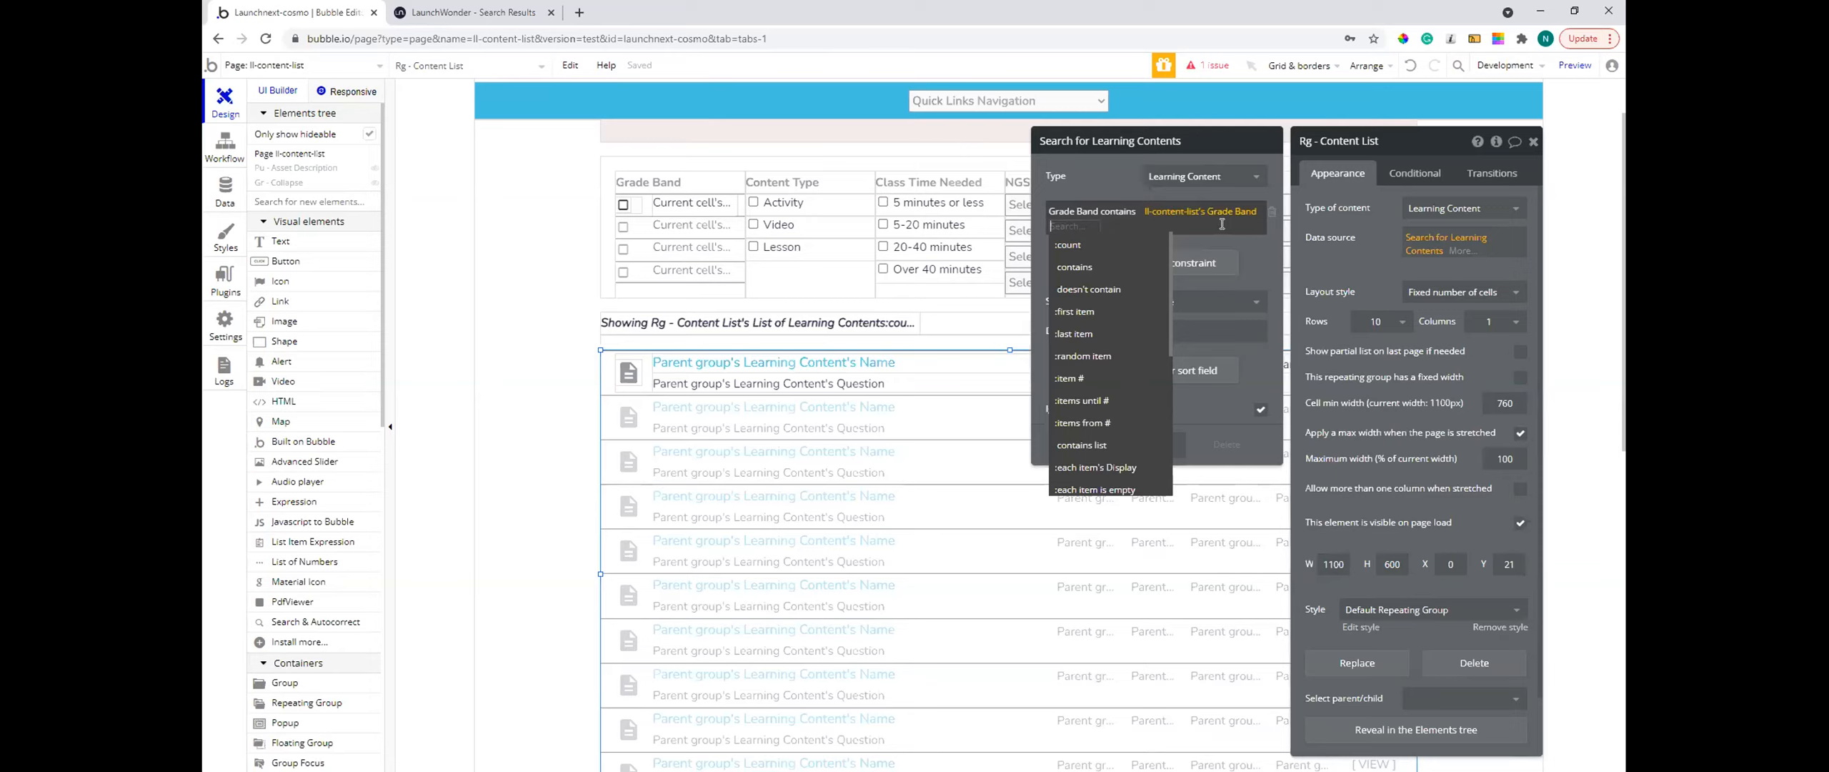
pyautogui.click(1074, 311)
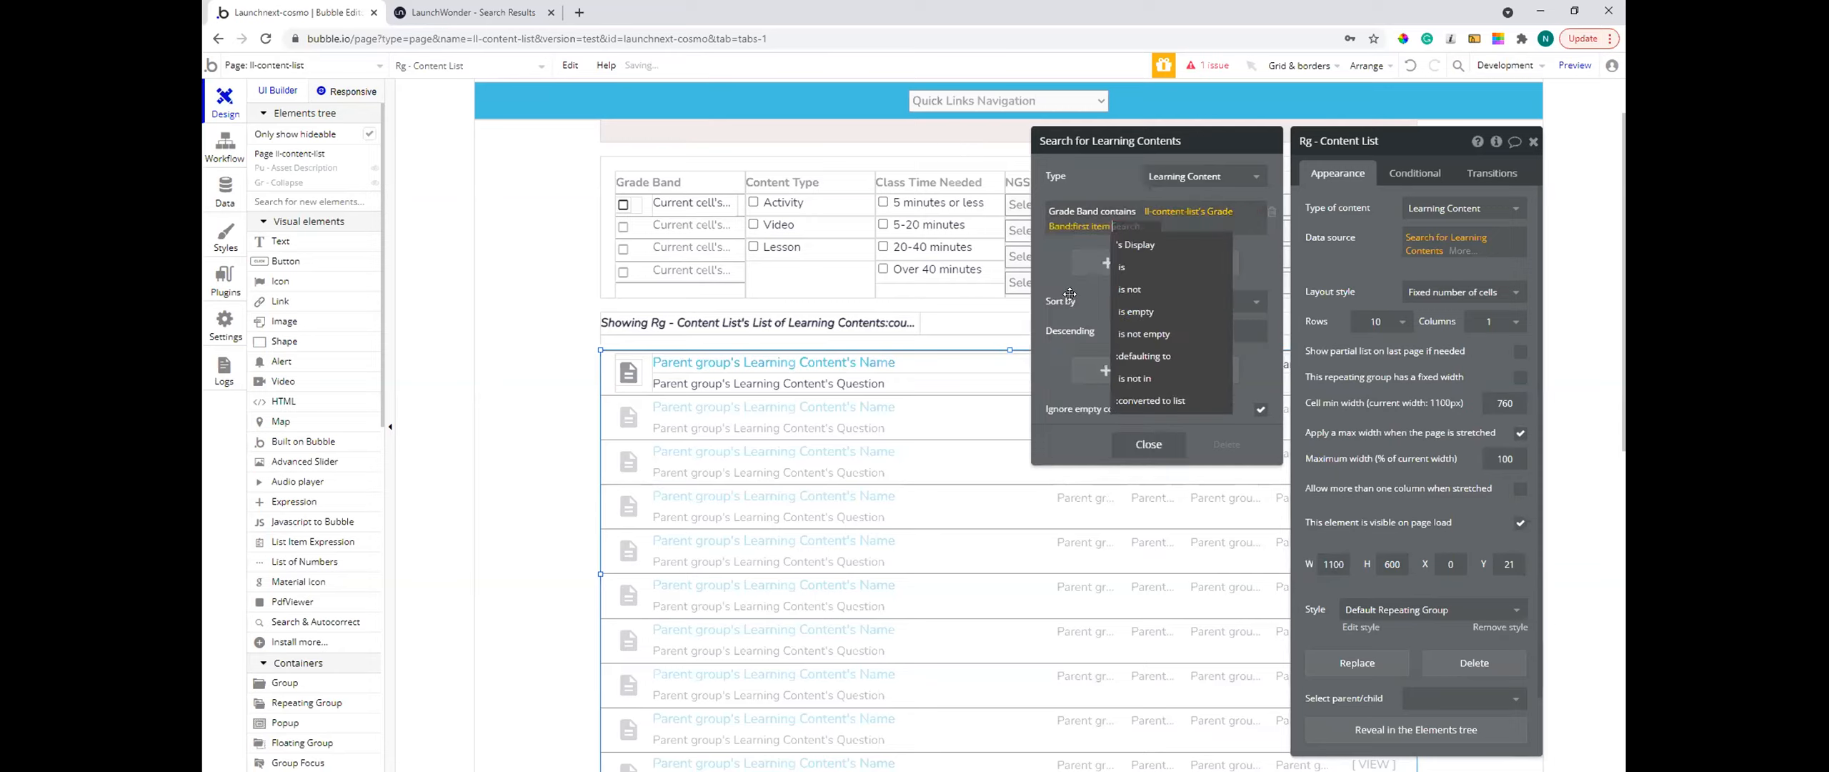
pyautogui.click(1046, 244)
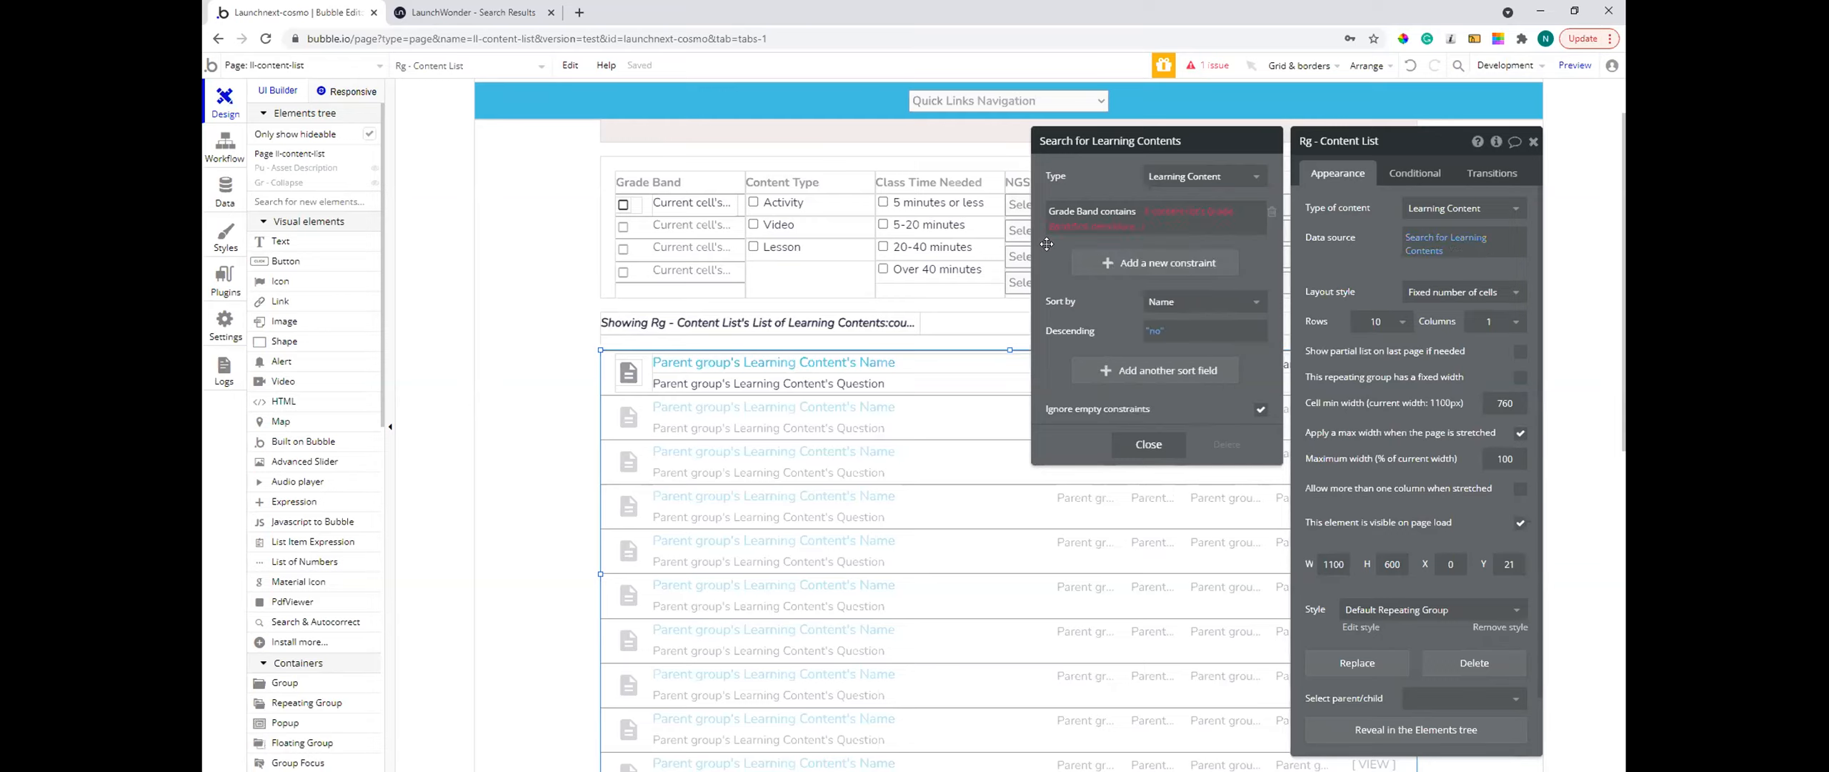
pyautogui.click(1126, 228)
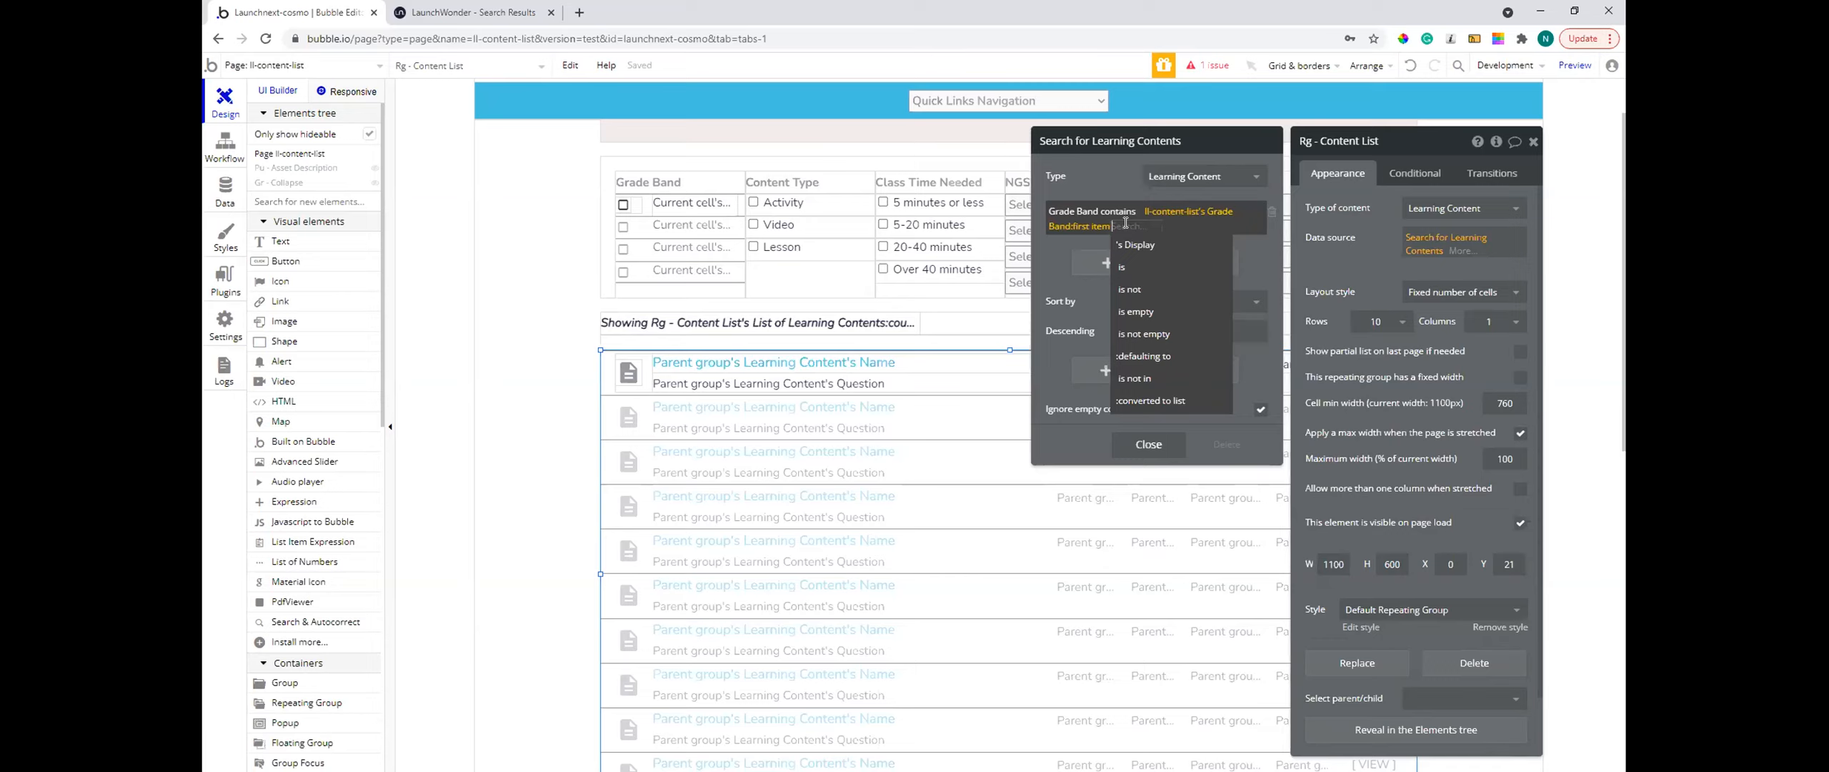
pyautogui.click(1130, 243)
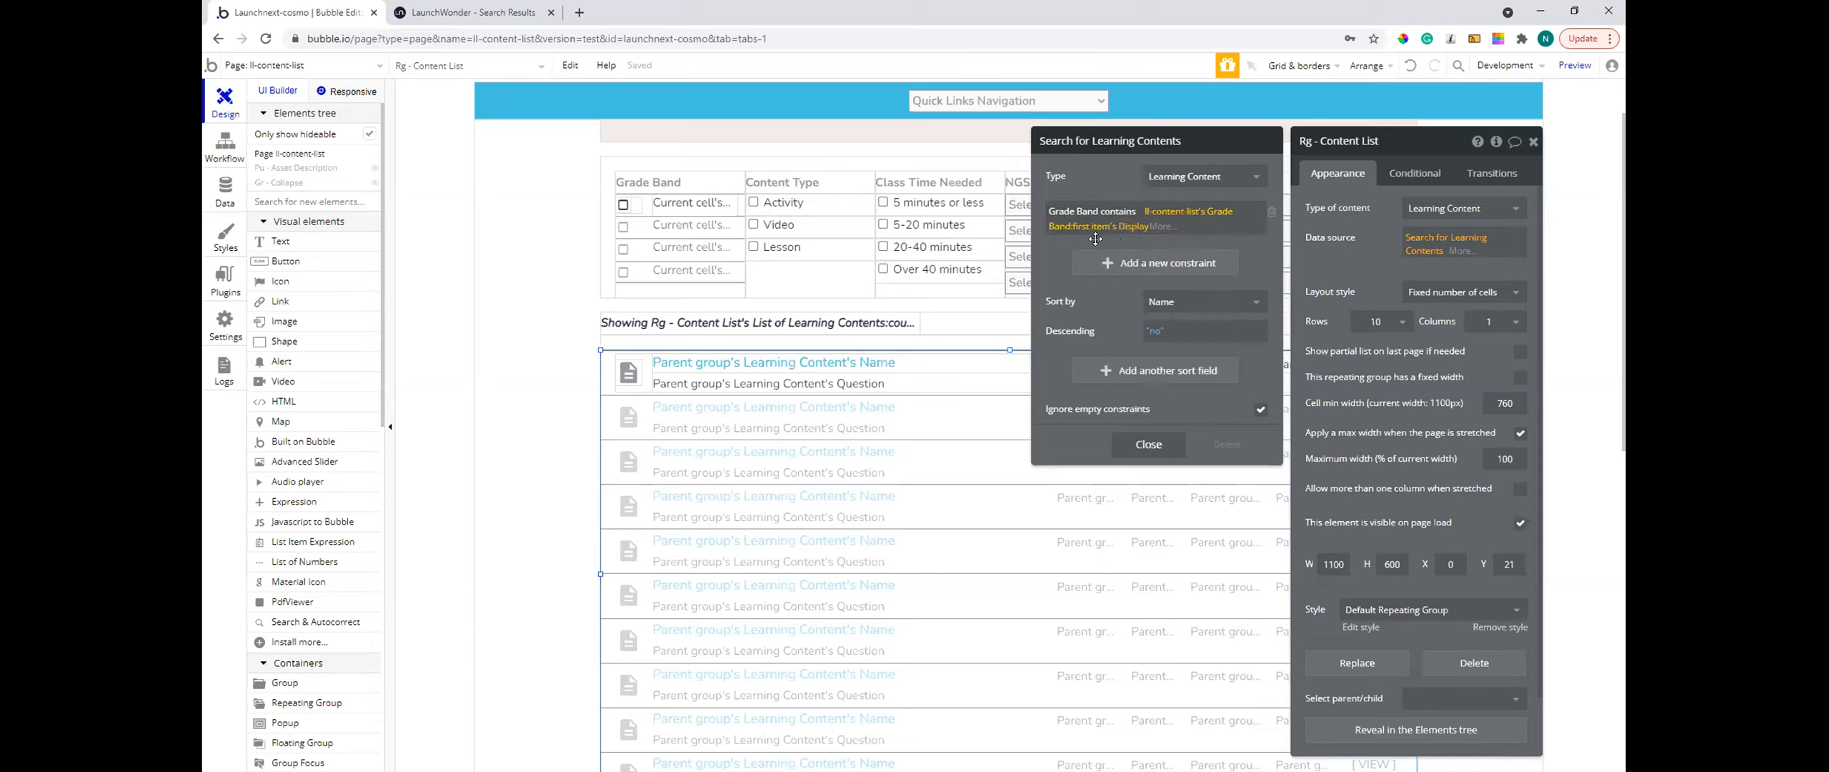
pyautogui.click(1099, 238)
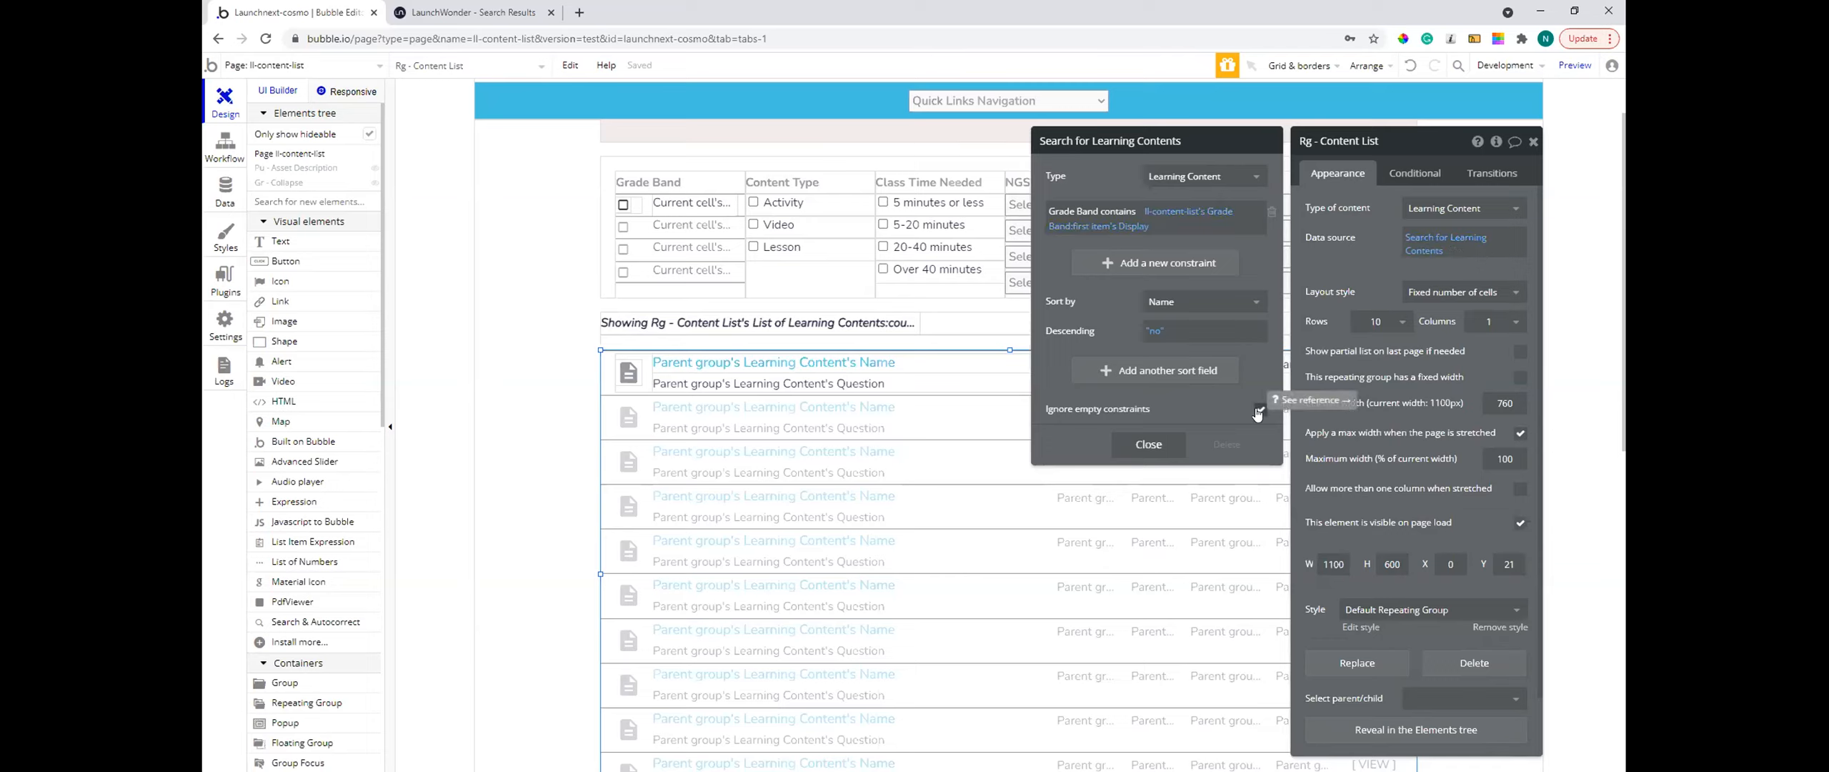
# - Close the search constraints and test filtering the LaunchWonder preview's content list by the 3-5, K-2 and 6-8 grade bands
pyautogui.click(1149, 445)
pyautogui.click(485, 10)
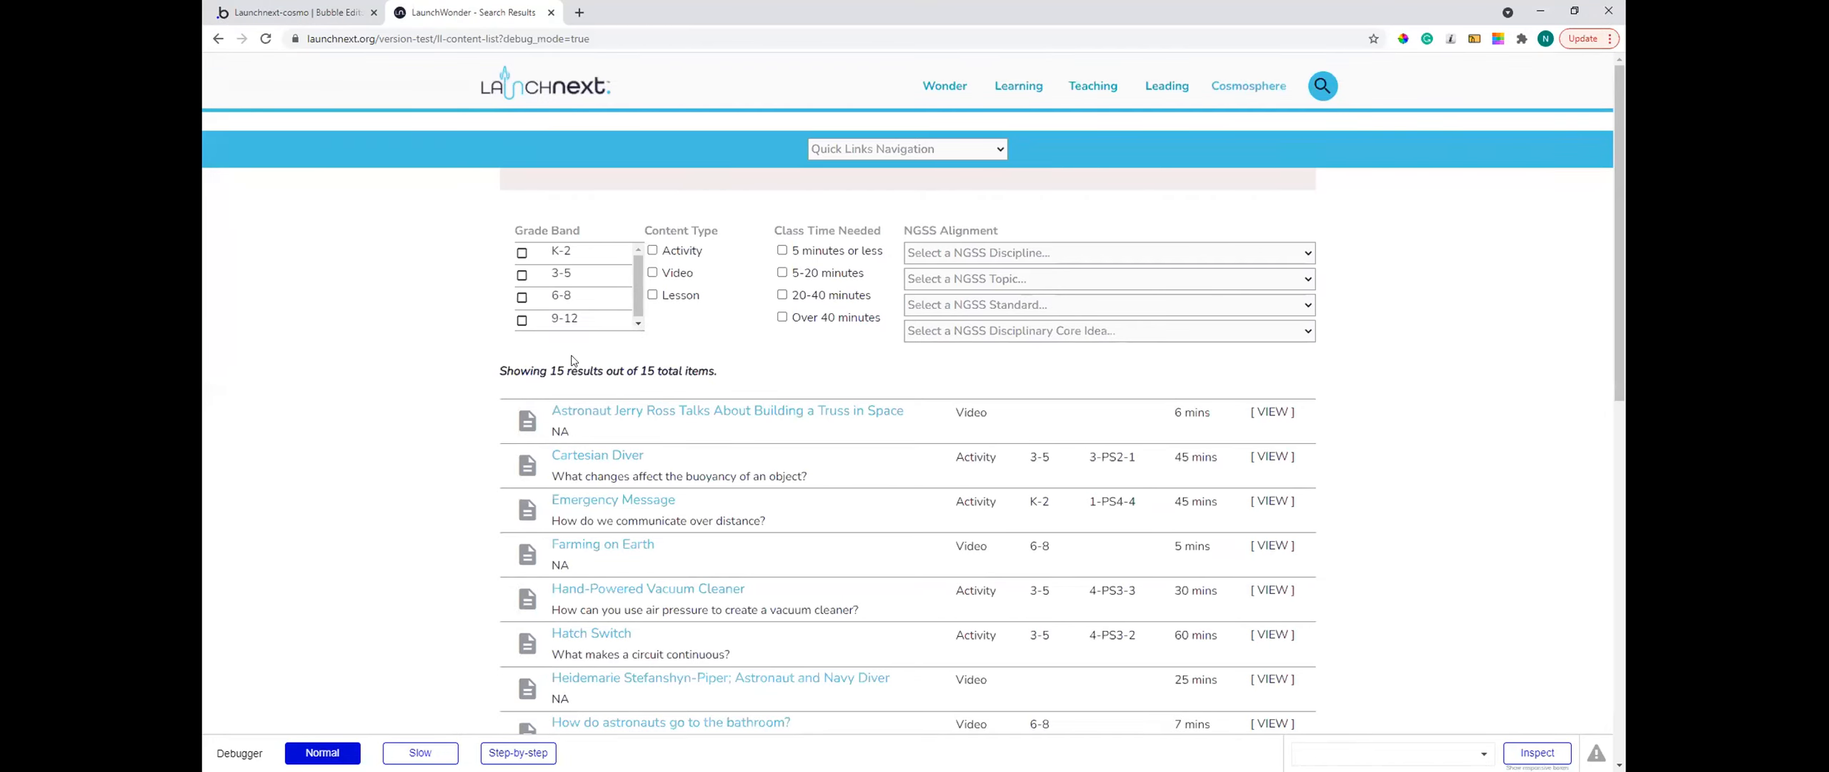
pyautogui.click(522, 275)
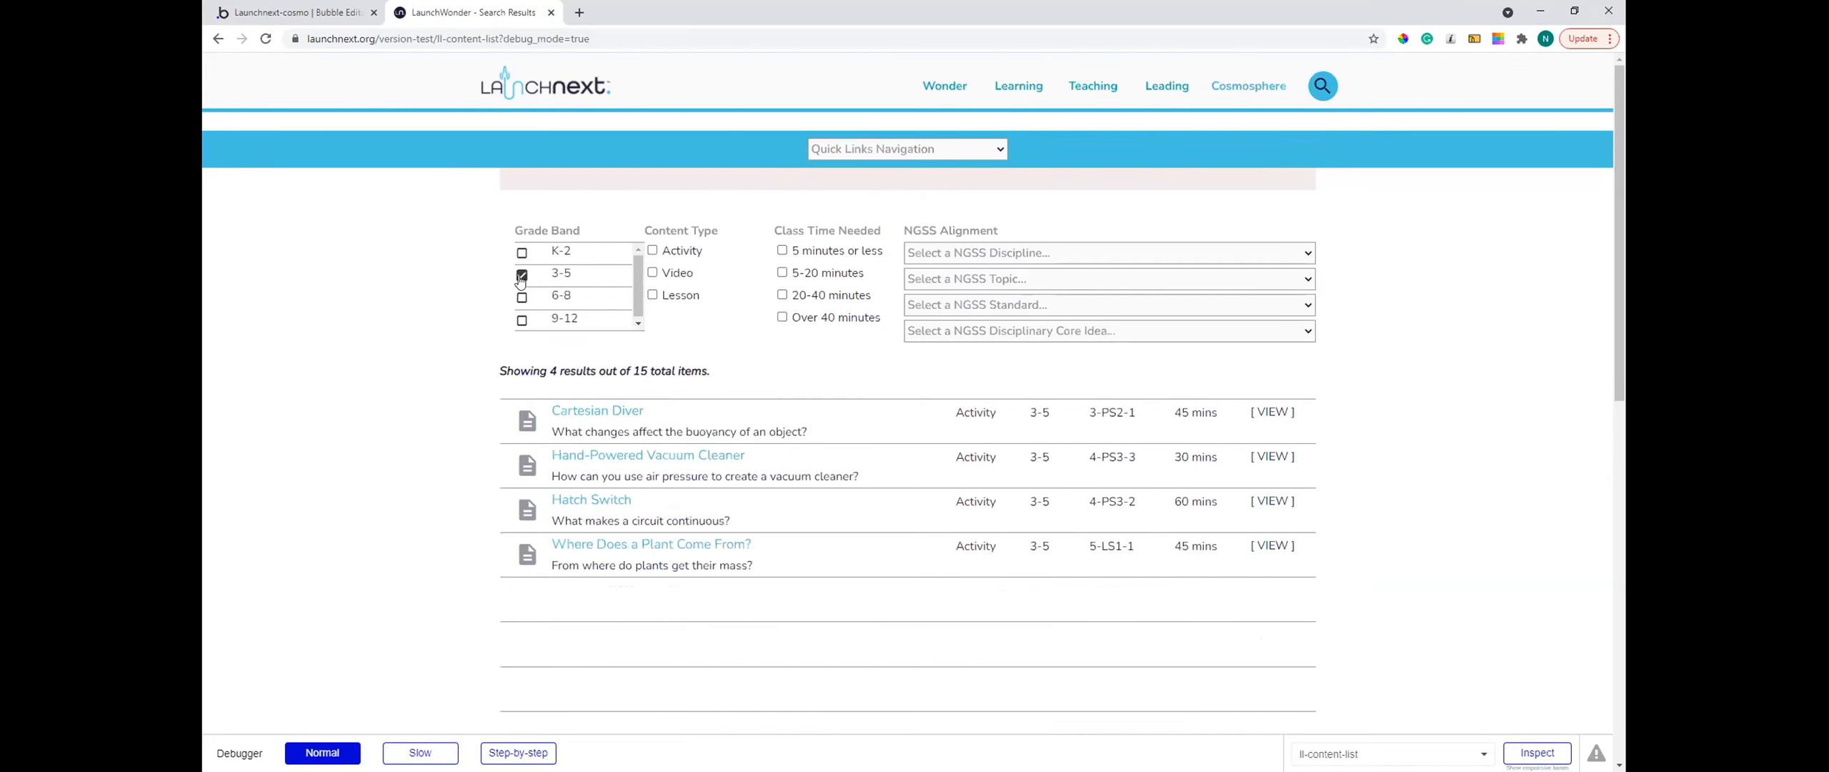
pyautogui.click(521, 276)
pyautogui.click(522, 253)
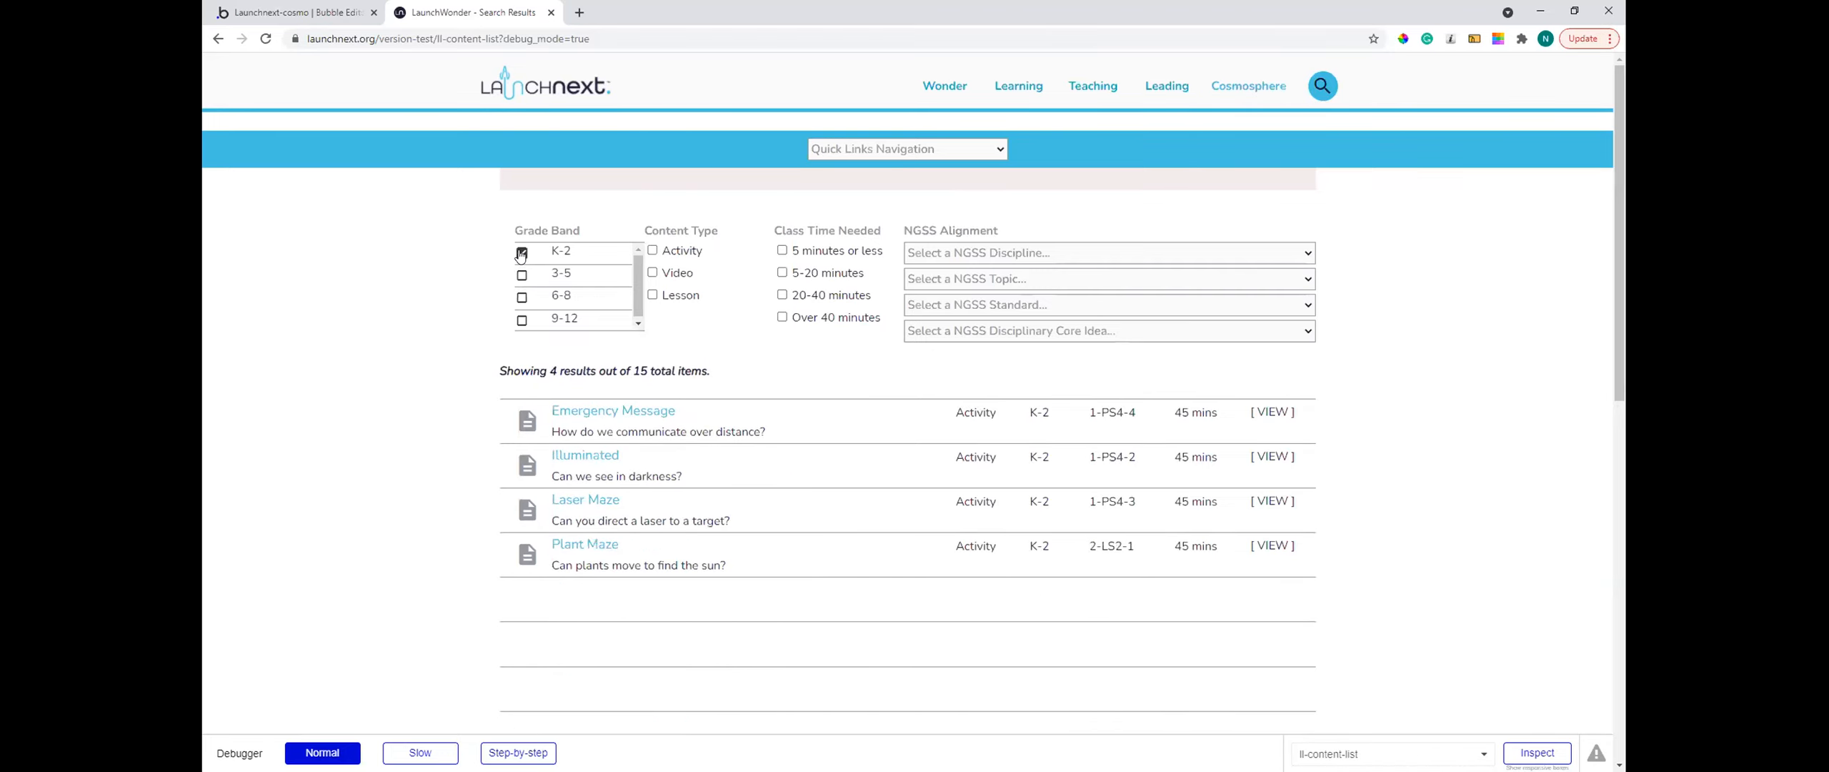
pyautogui.click(521, 253)
pyautogui.click(521, 297)
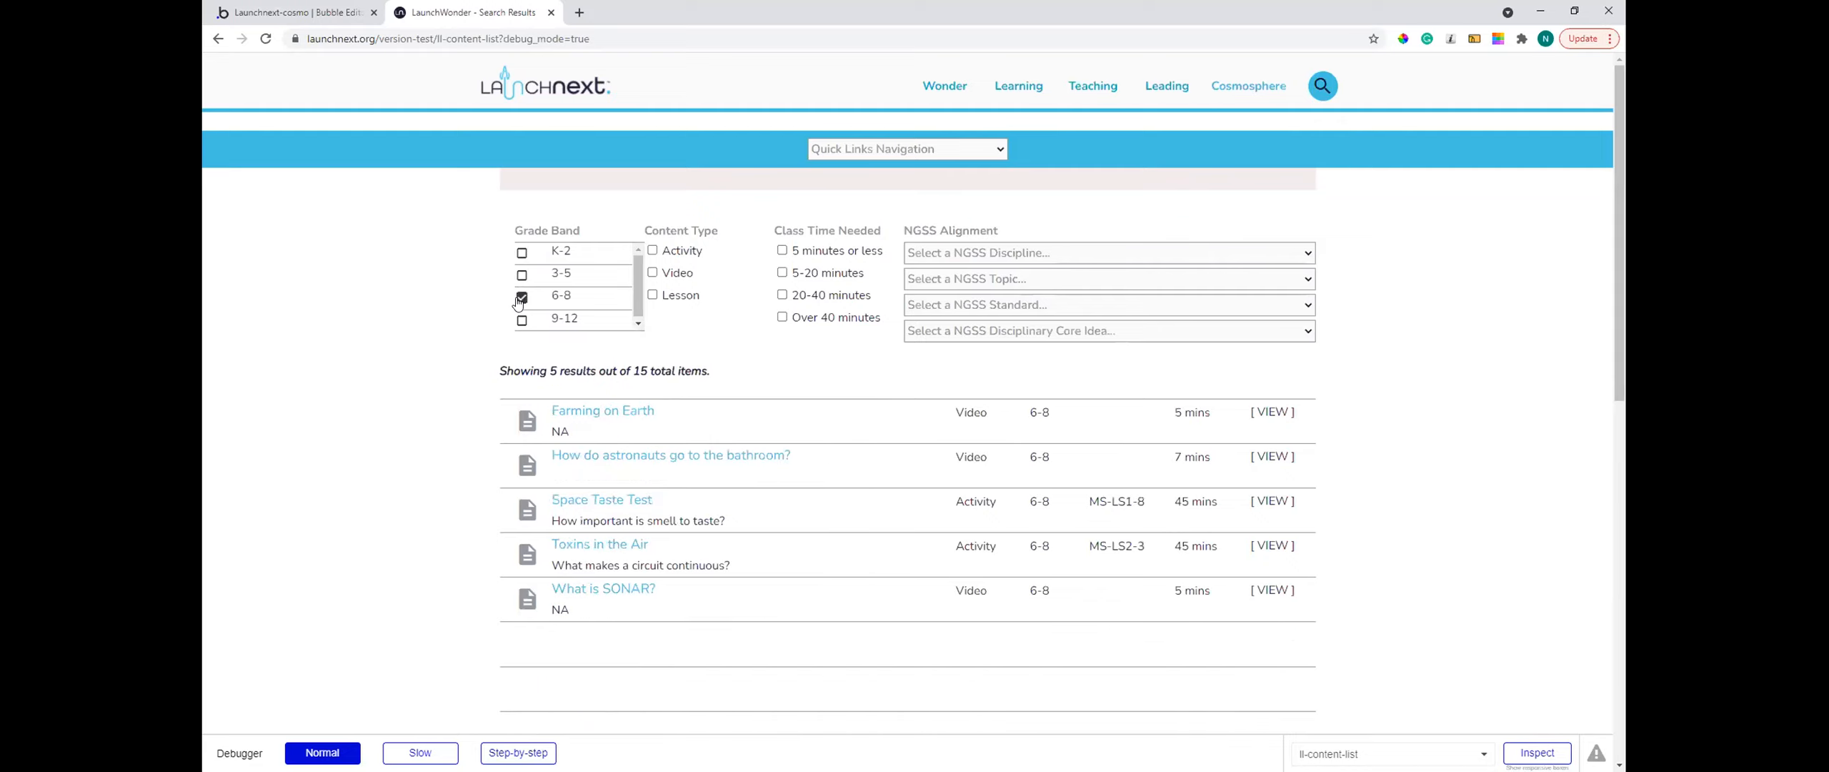
# - Test toggling K-2 while 6-8 is checked, clear both, and check K-2 and 6-8 again one at a time
pyautogui.click(522, 253)
pyautogui.click(522, 253)
pyautogui.click(519, 298)
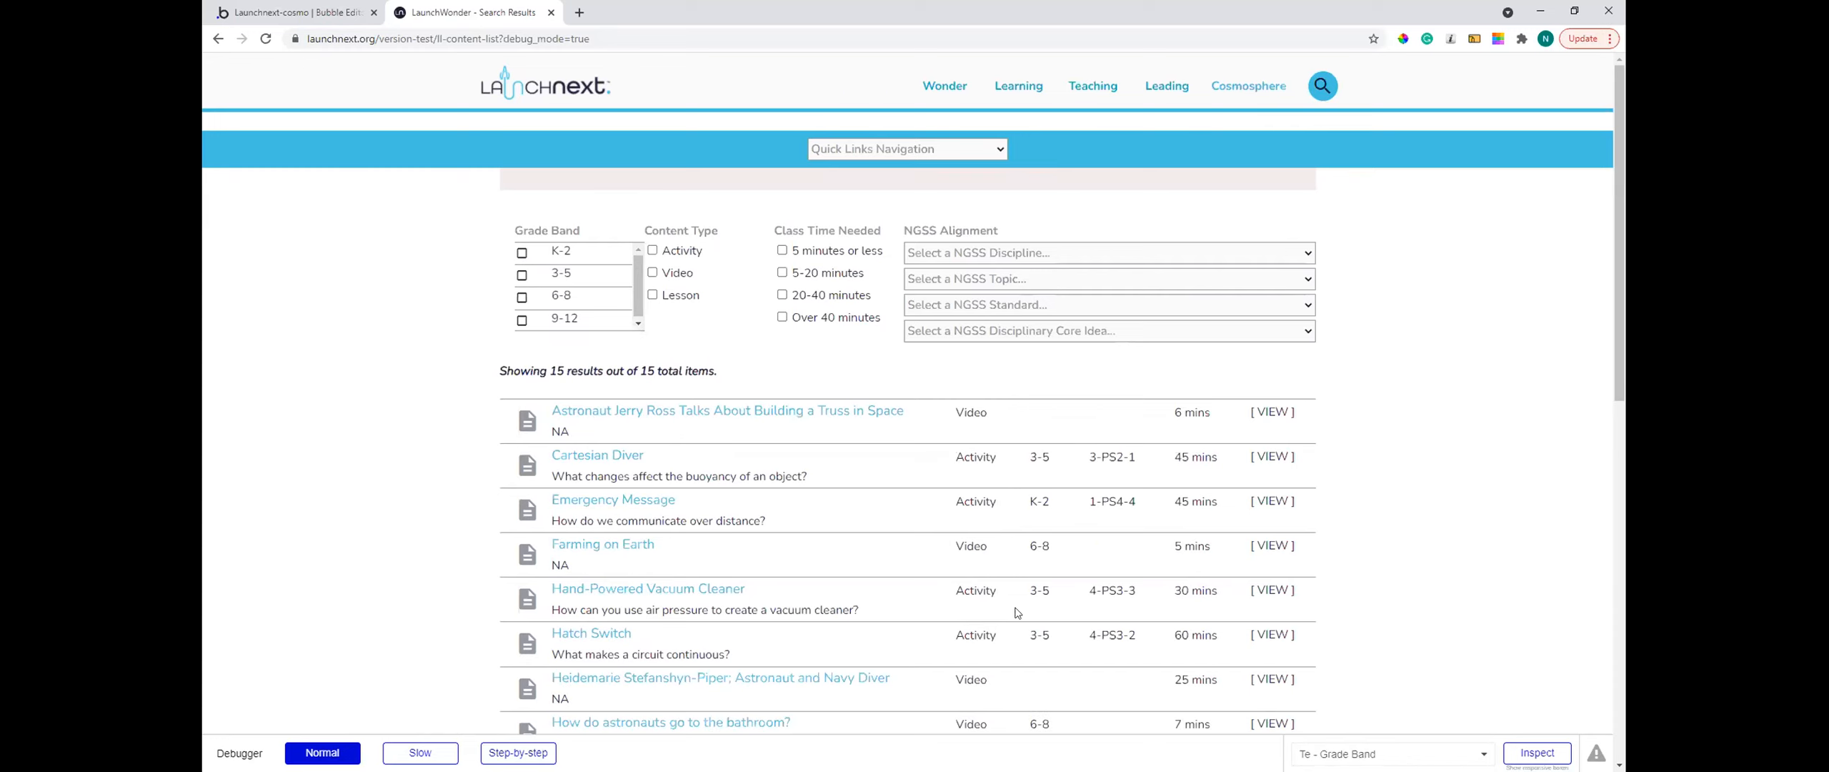
pyautogui.click(521, 253)
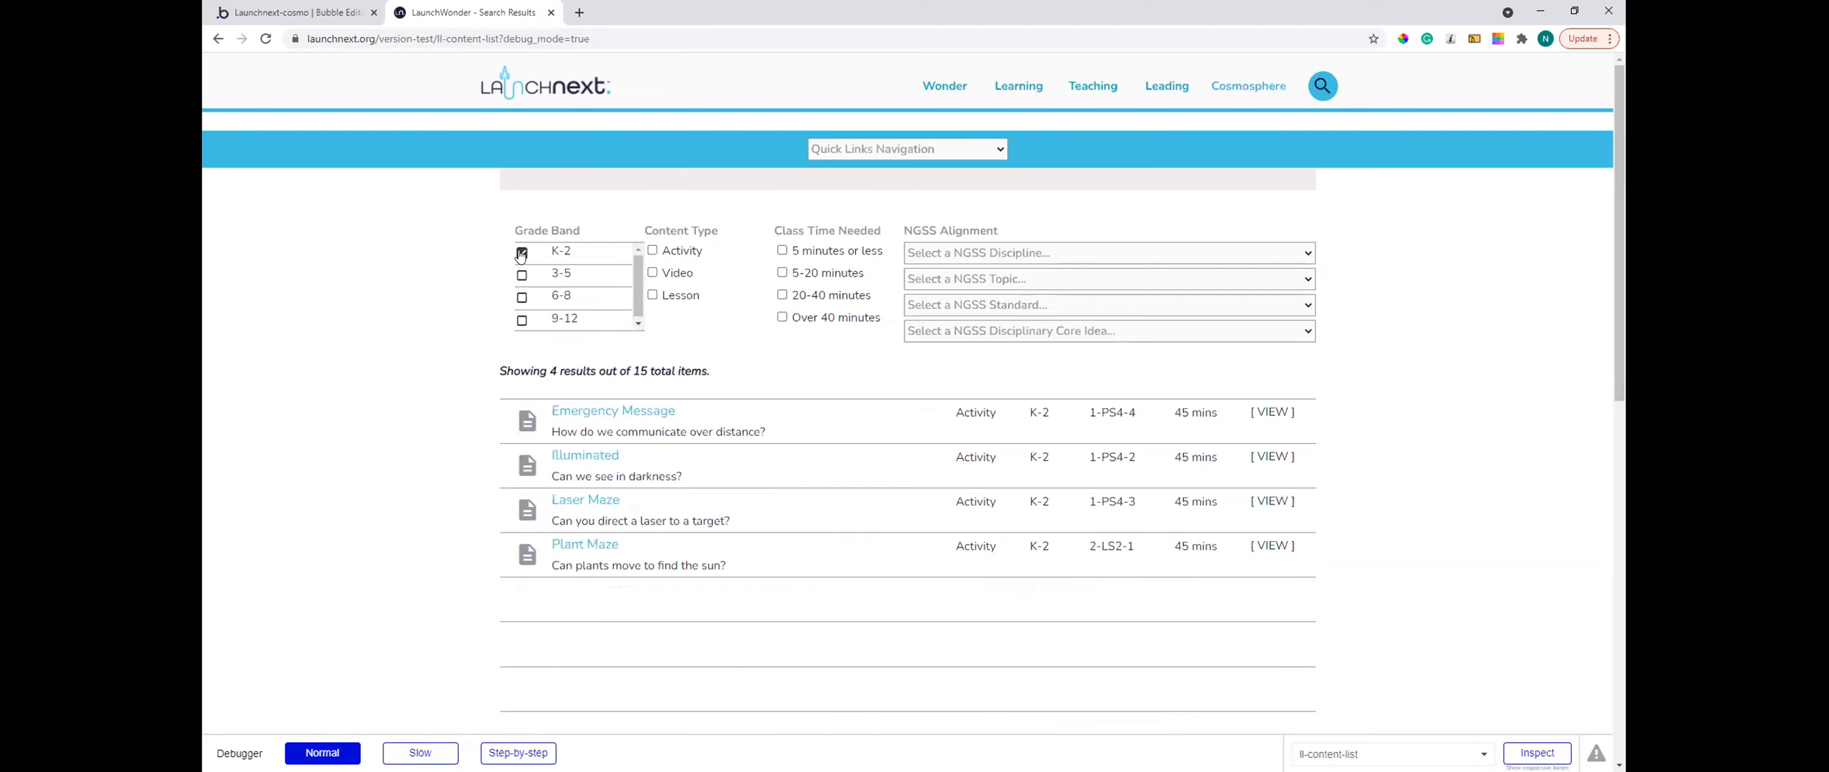
pyautogui.click(521, 253)
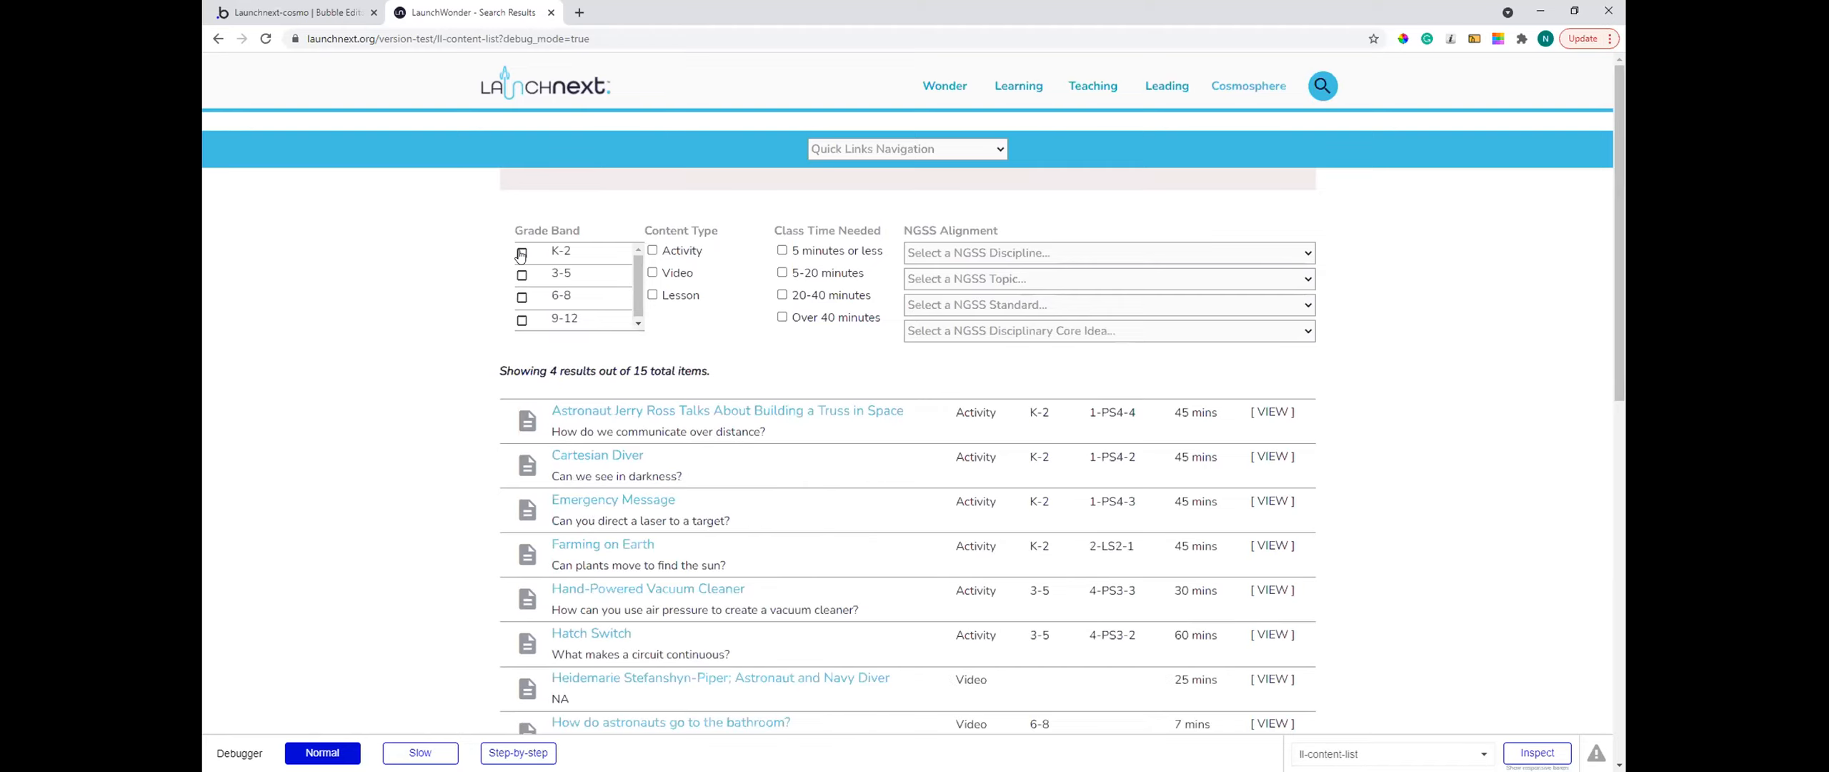
pyautogui.click(519, 300)
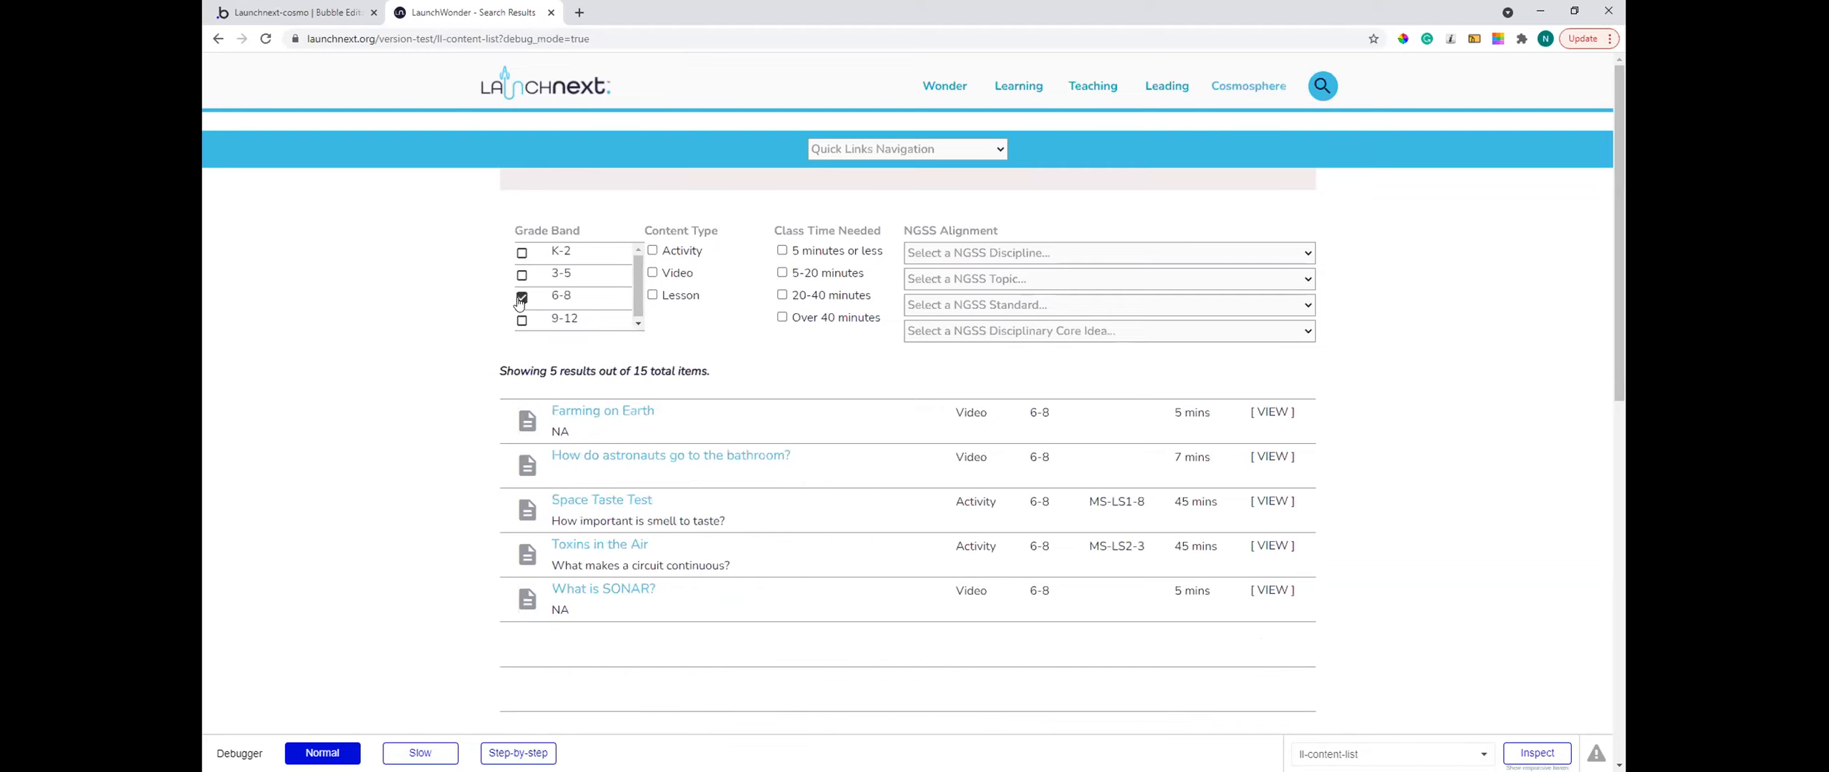
pyautogui.click(519, 300)
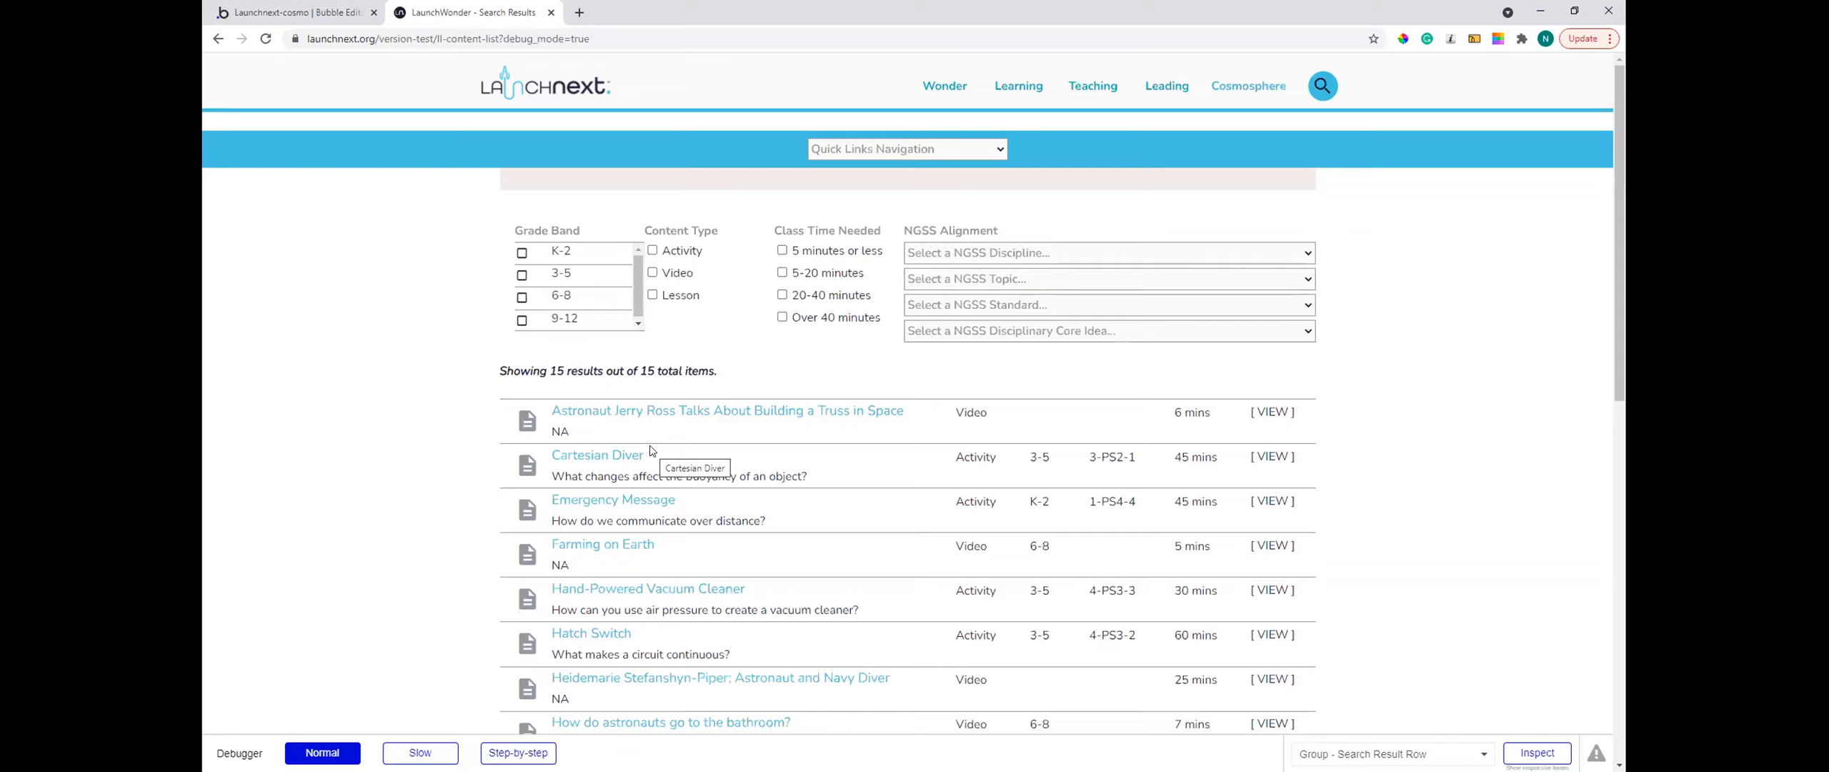
# - Return to the Bubble editor and inspect the properties of the Activity checkbox and the NGSS Discipline dropdown
pyautogui.click(306, 13)
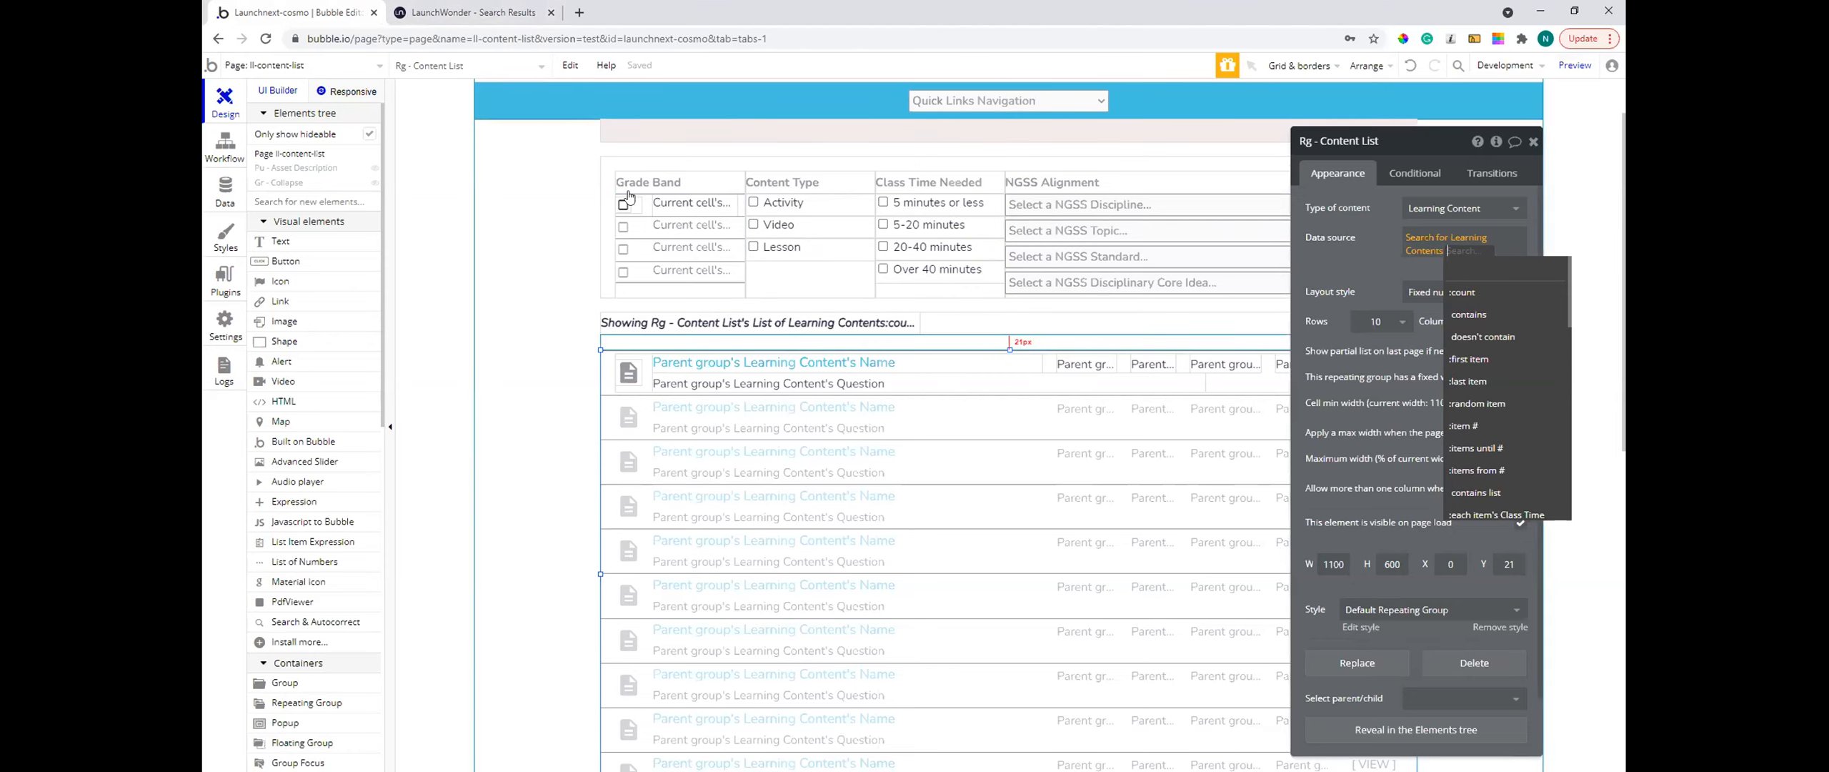
pyautogui.click(504, 20)
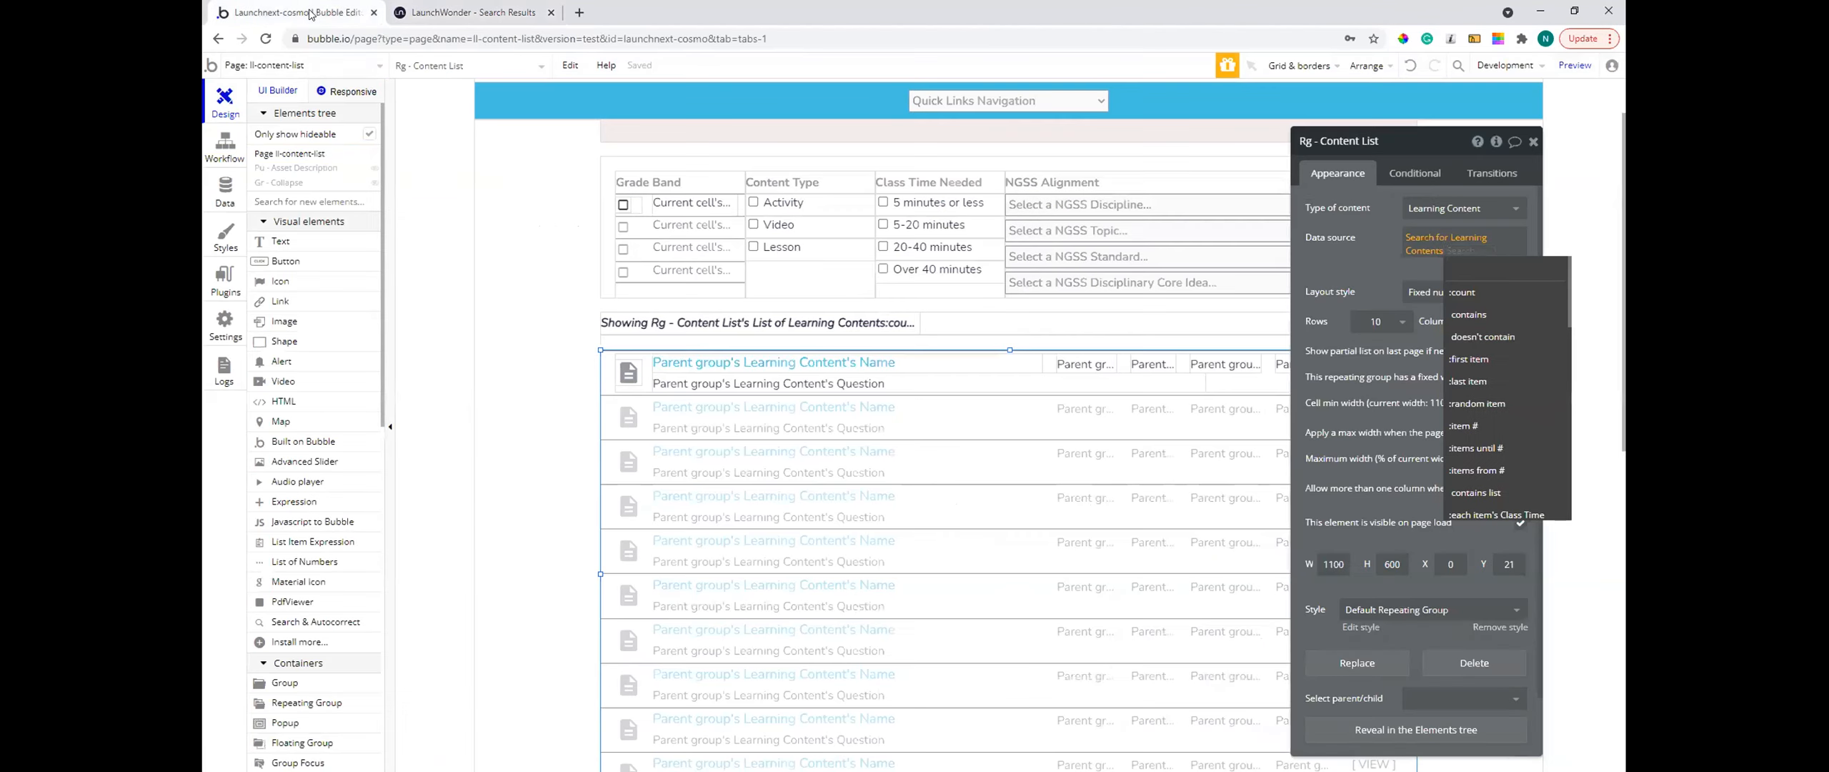
pyautogui.click(296, 12)
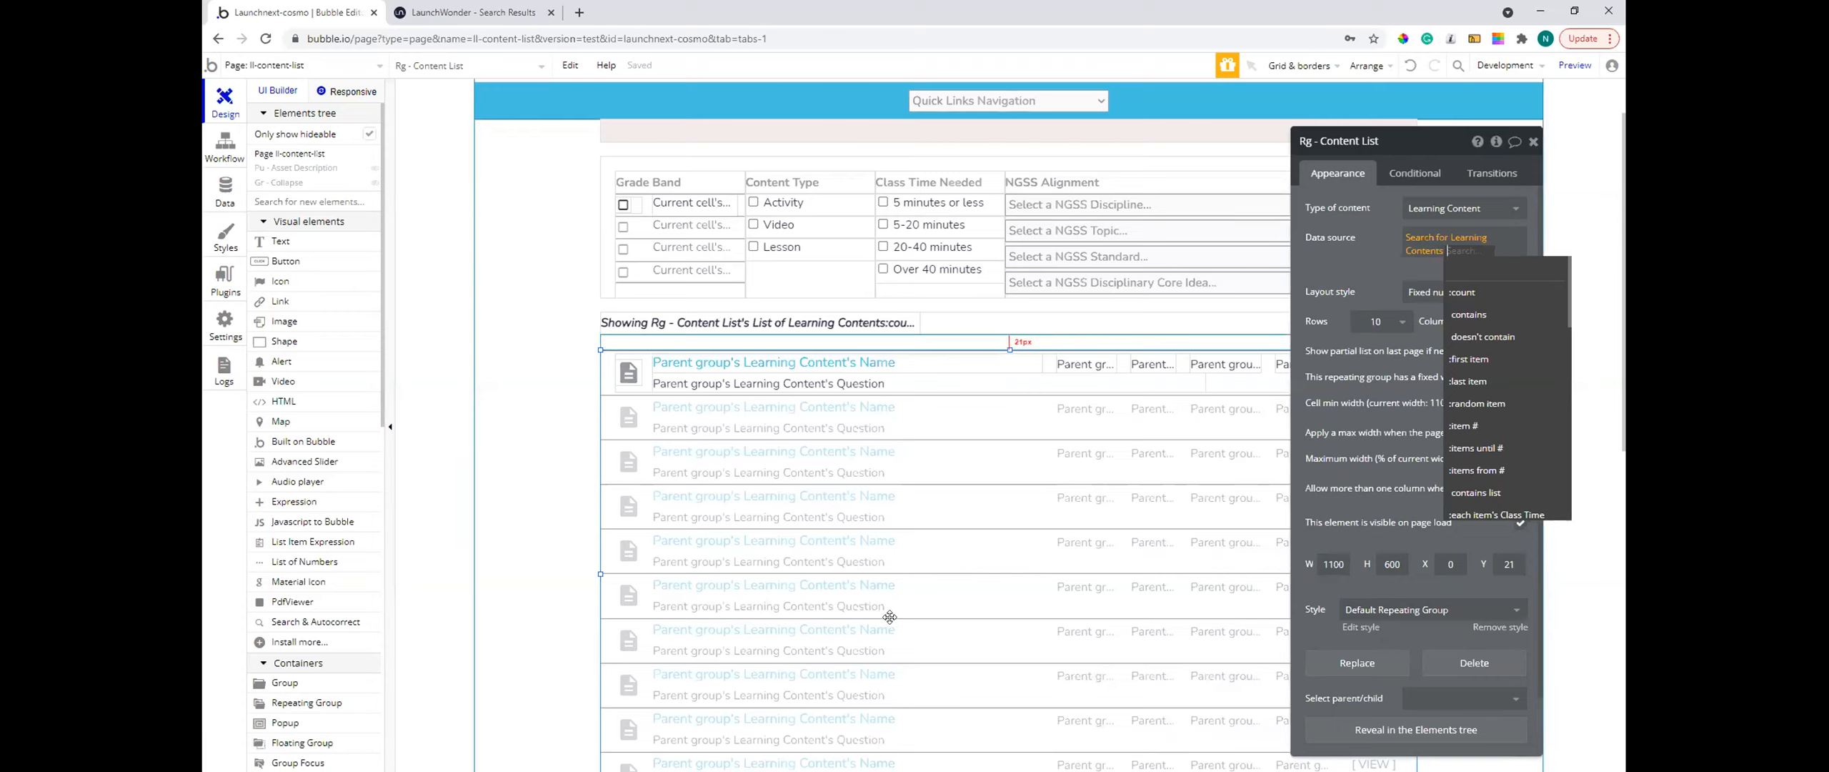
pyautogui.click(1376, 263)
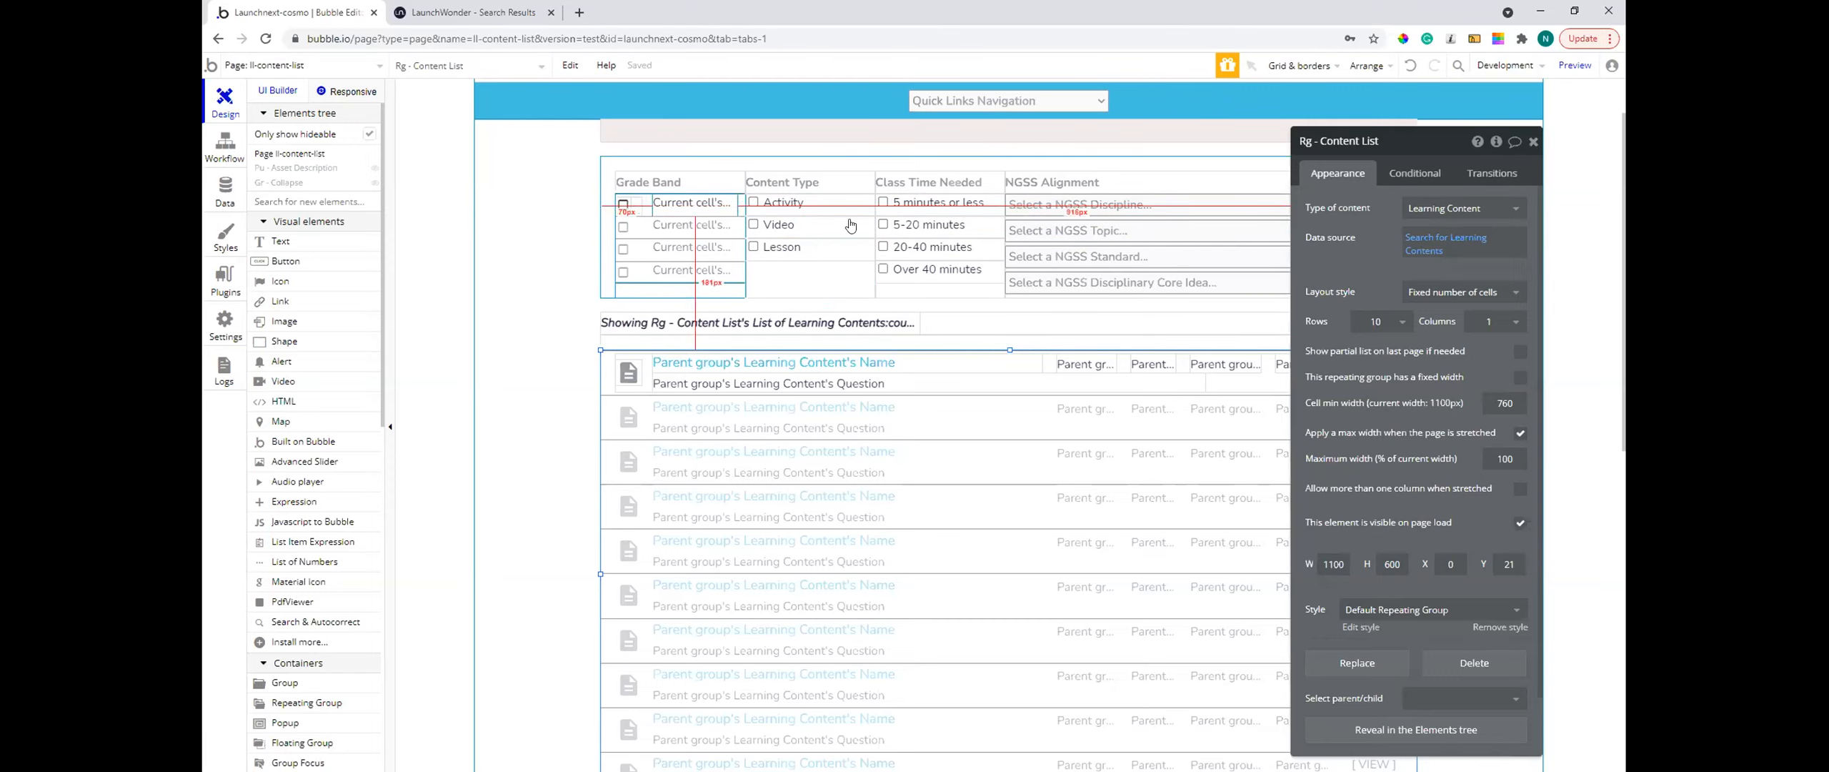
pyautogui.click(755, 202)
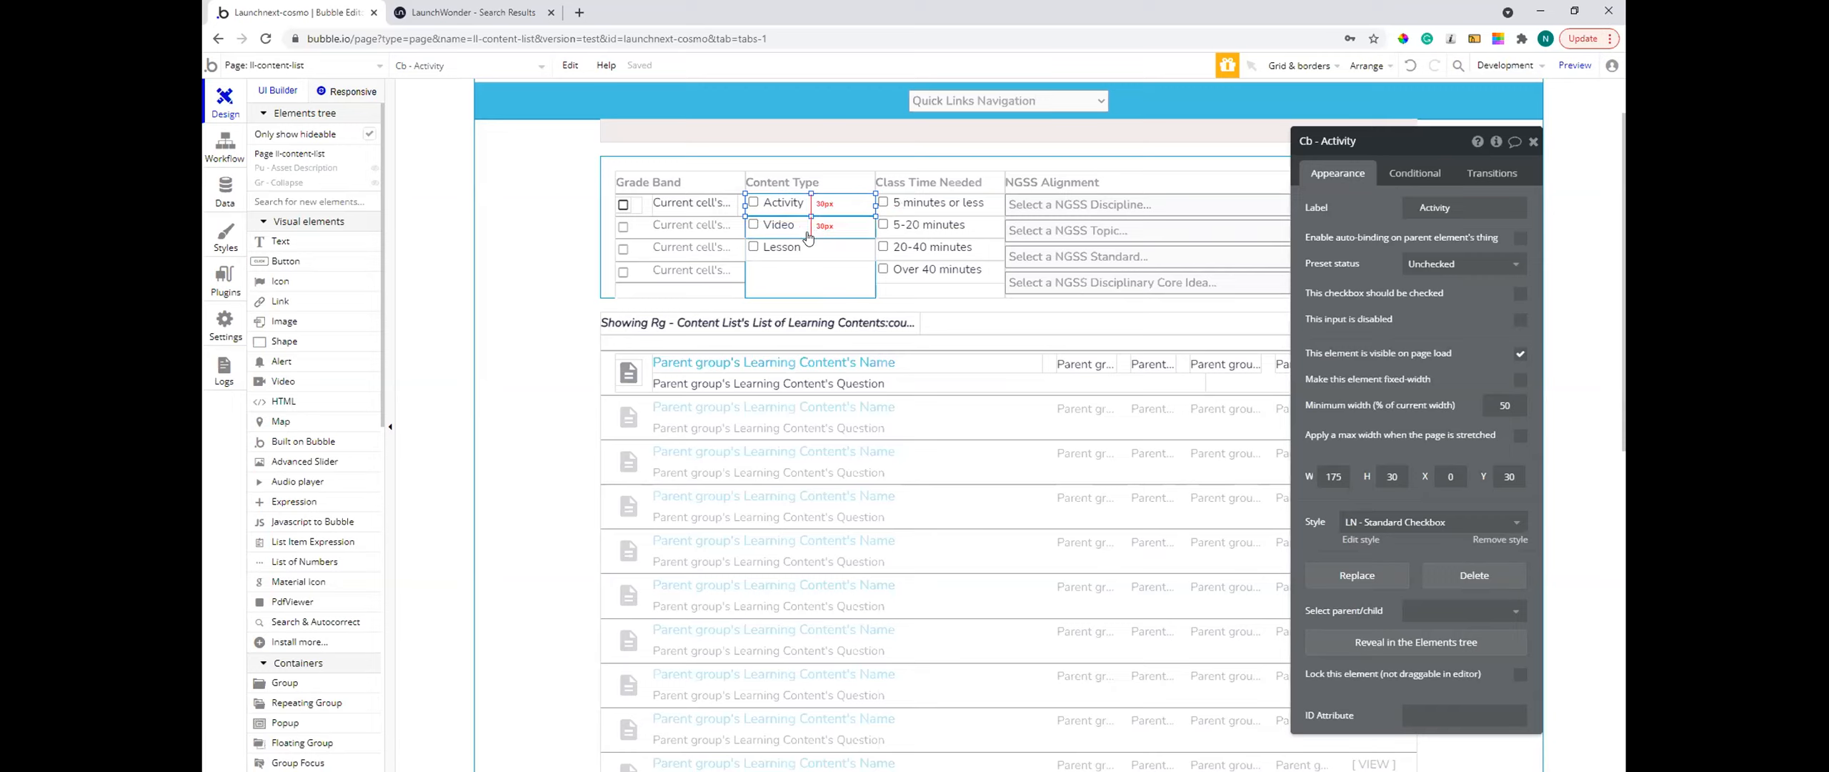
pyautogui.click(1075, 201)
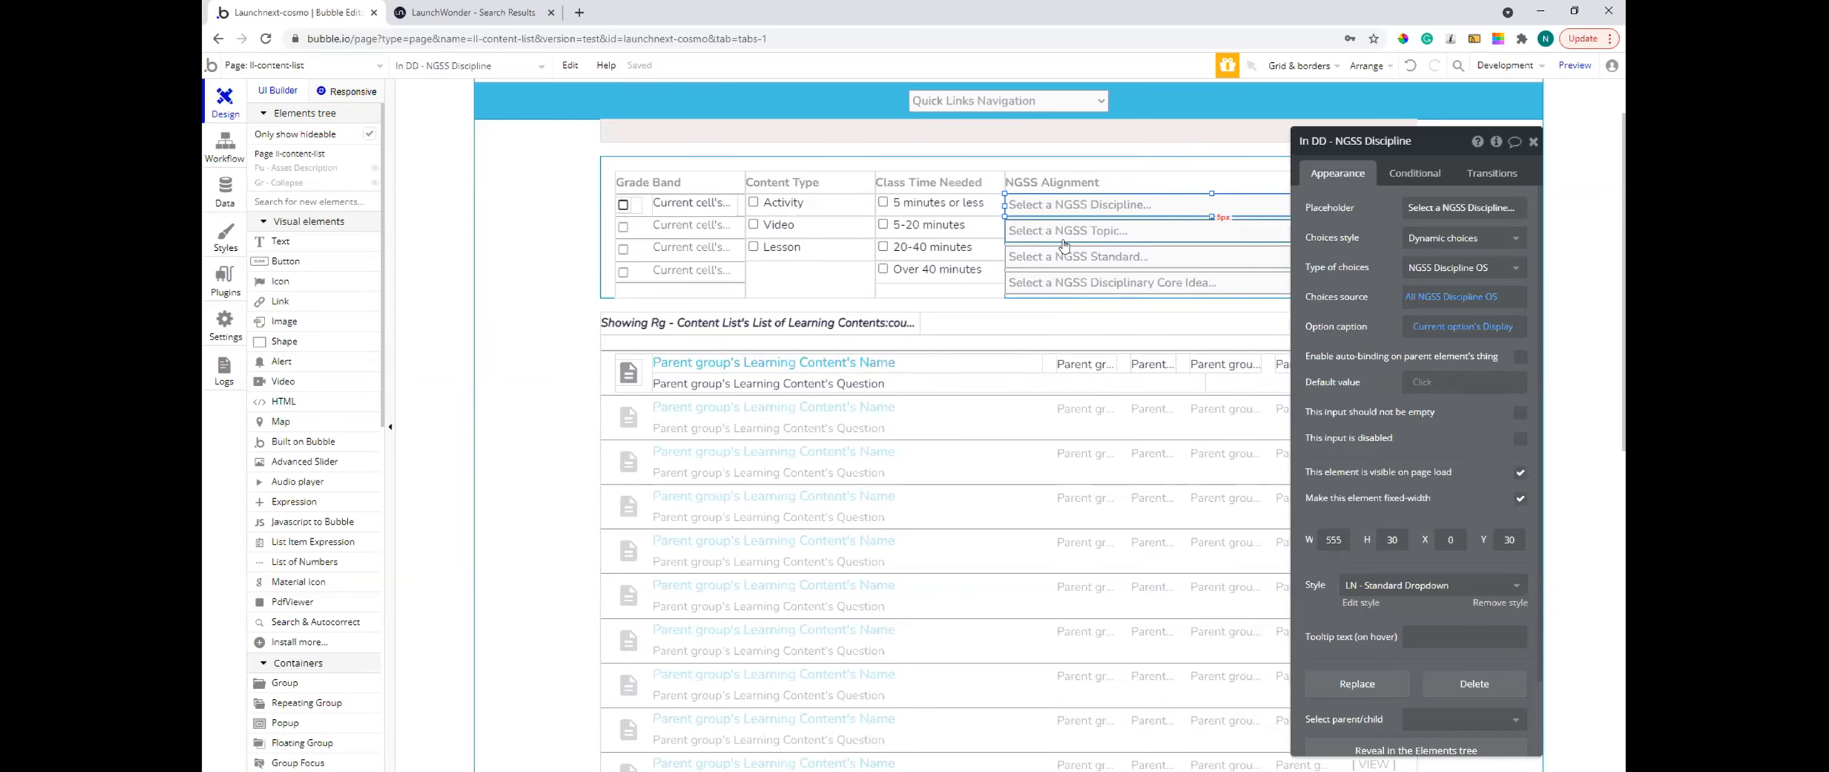
# - Switch to the LaunchWonder preview and look through the options of the NGSS Discipline, Topic and Standard dropdowns
pyautogui.click(494, 10)
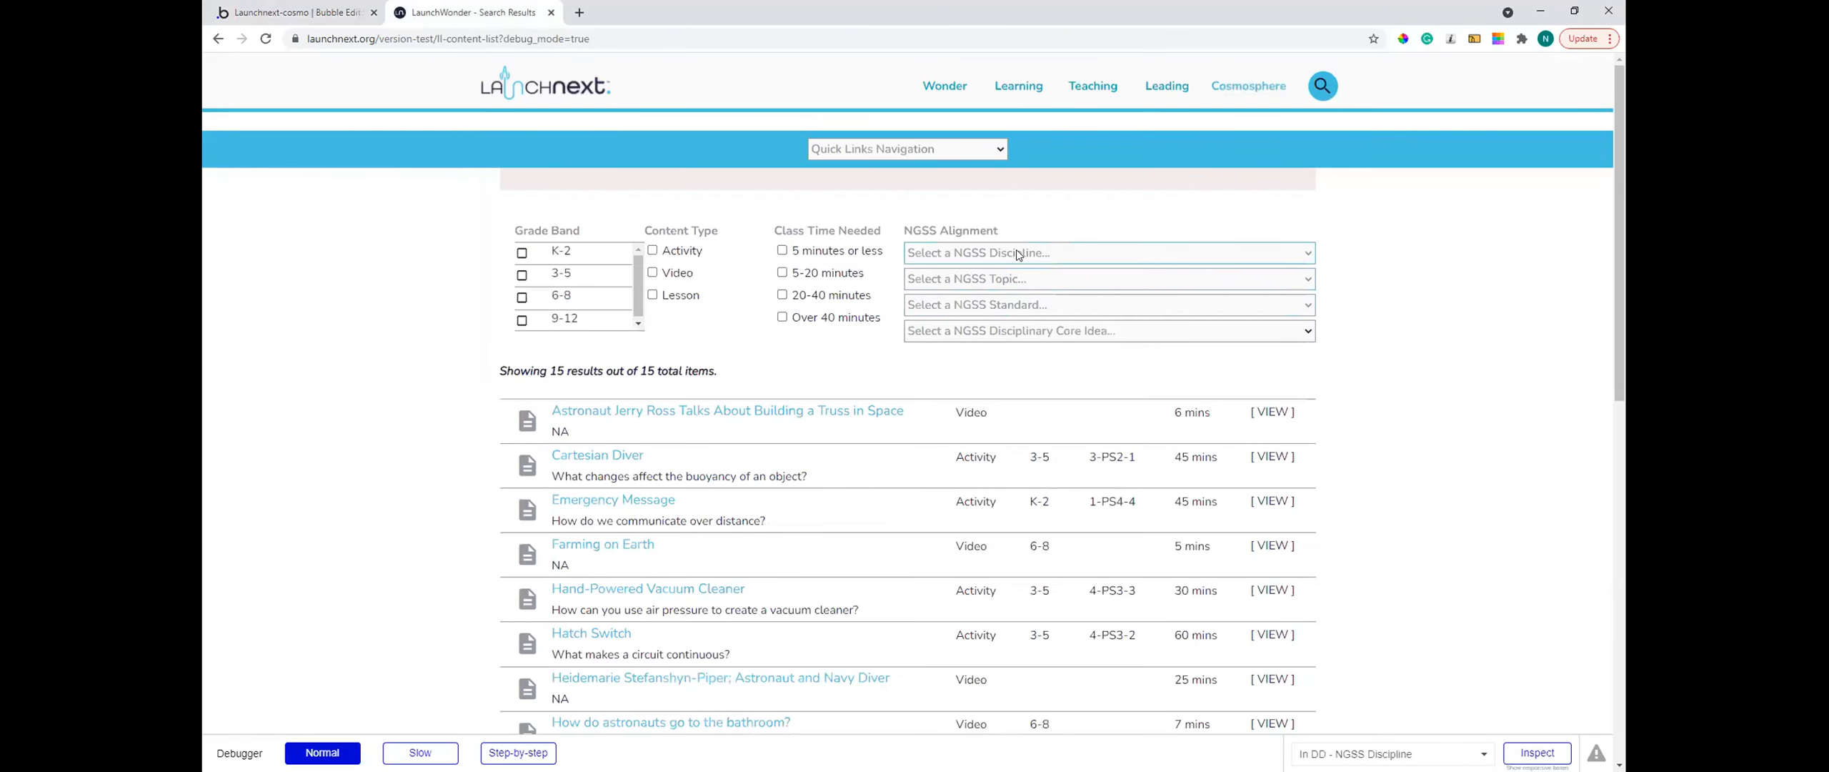
pyautogui.click(1018, 255)
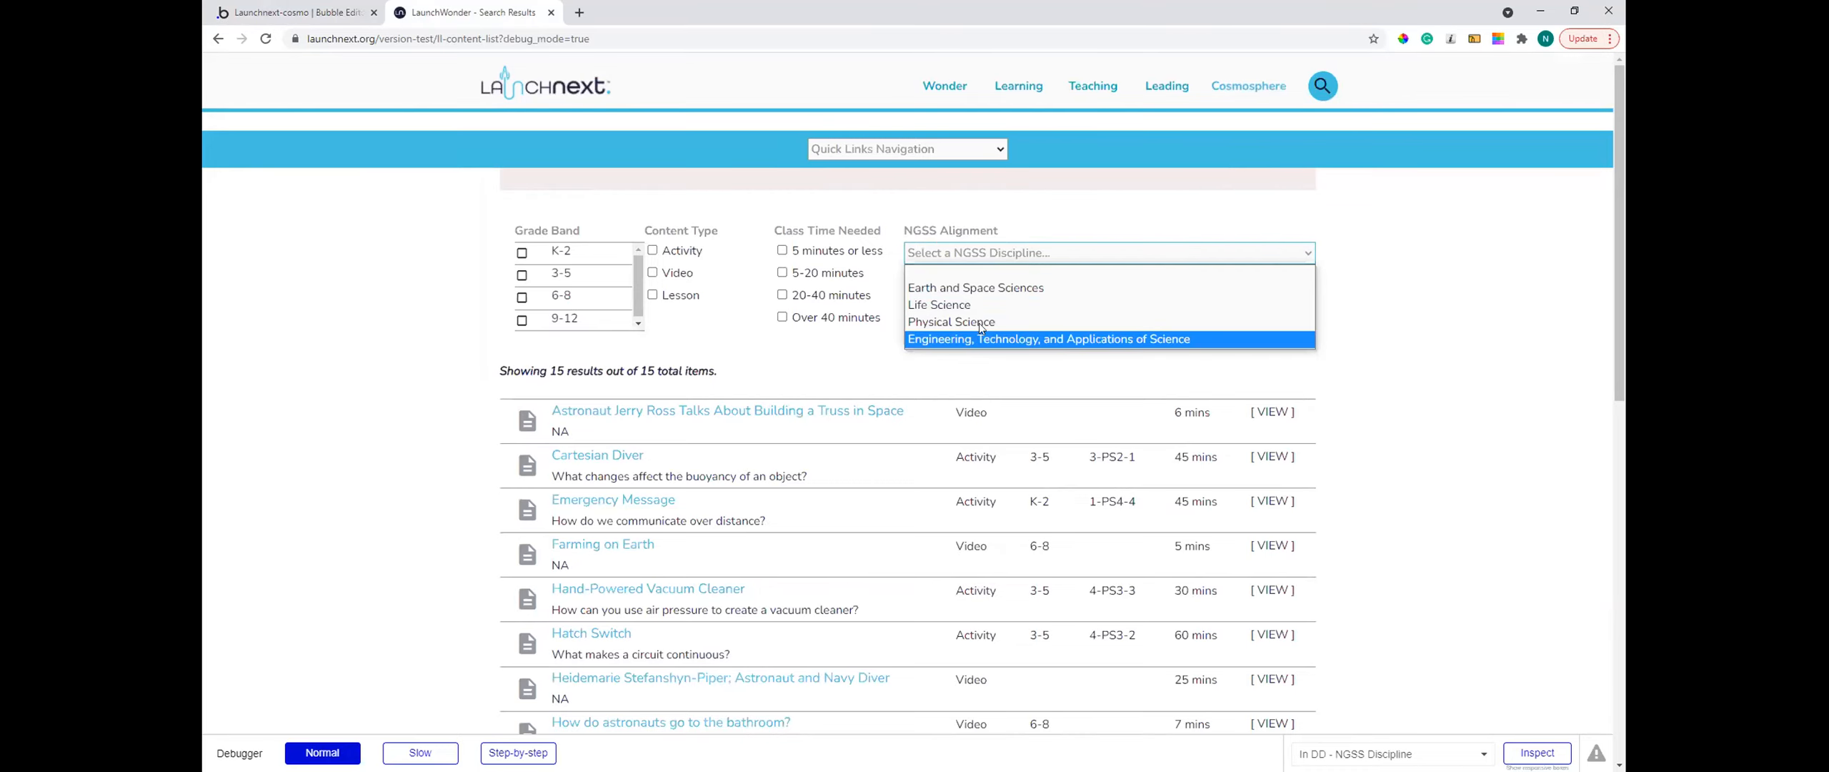
pyautogui.click(1060, 350)
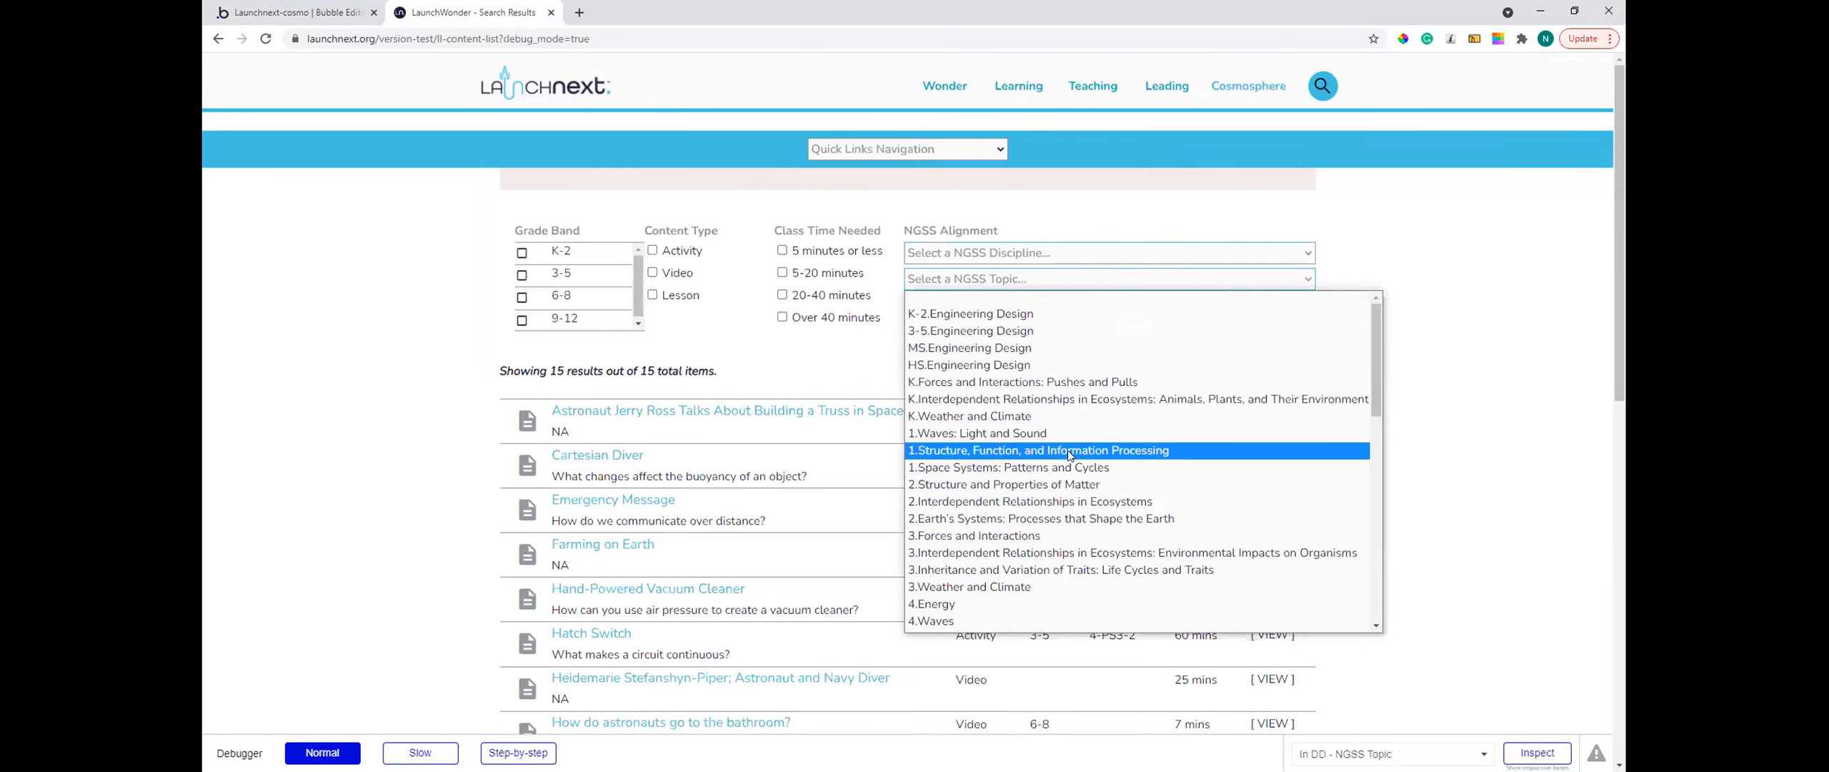
pyautogui.click(956, 298)
pyautogui.click(957, 306)
pyautogui.scroll(-6, 1148, 454)
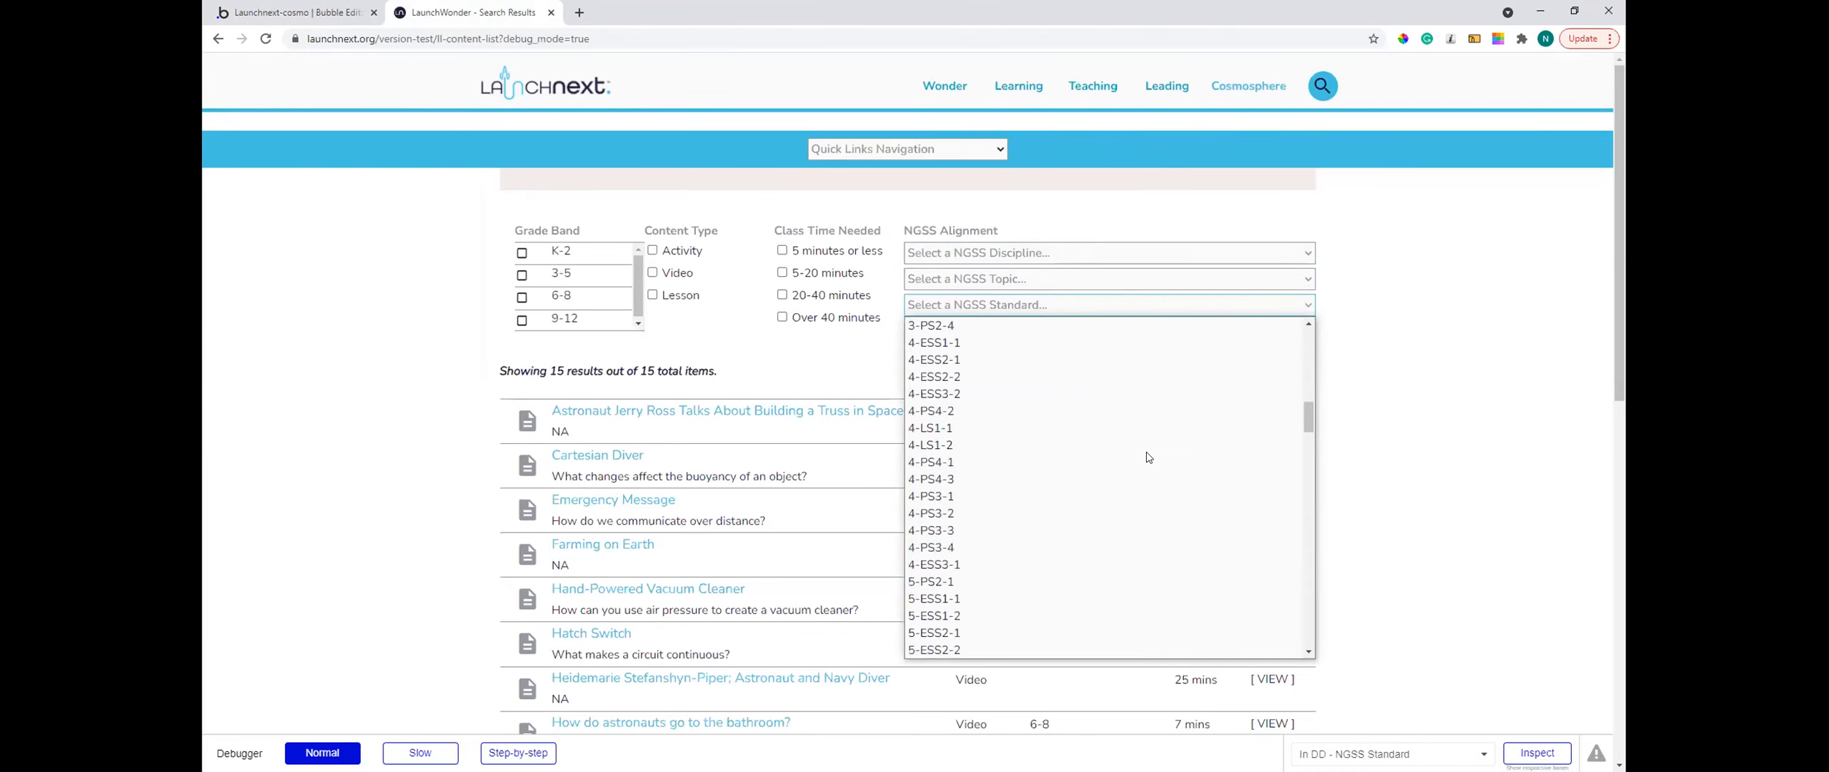
pyautogui.scroll(6, 1148, 457)
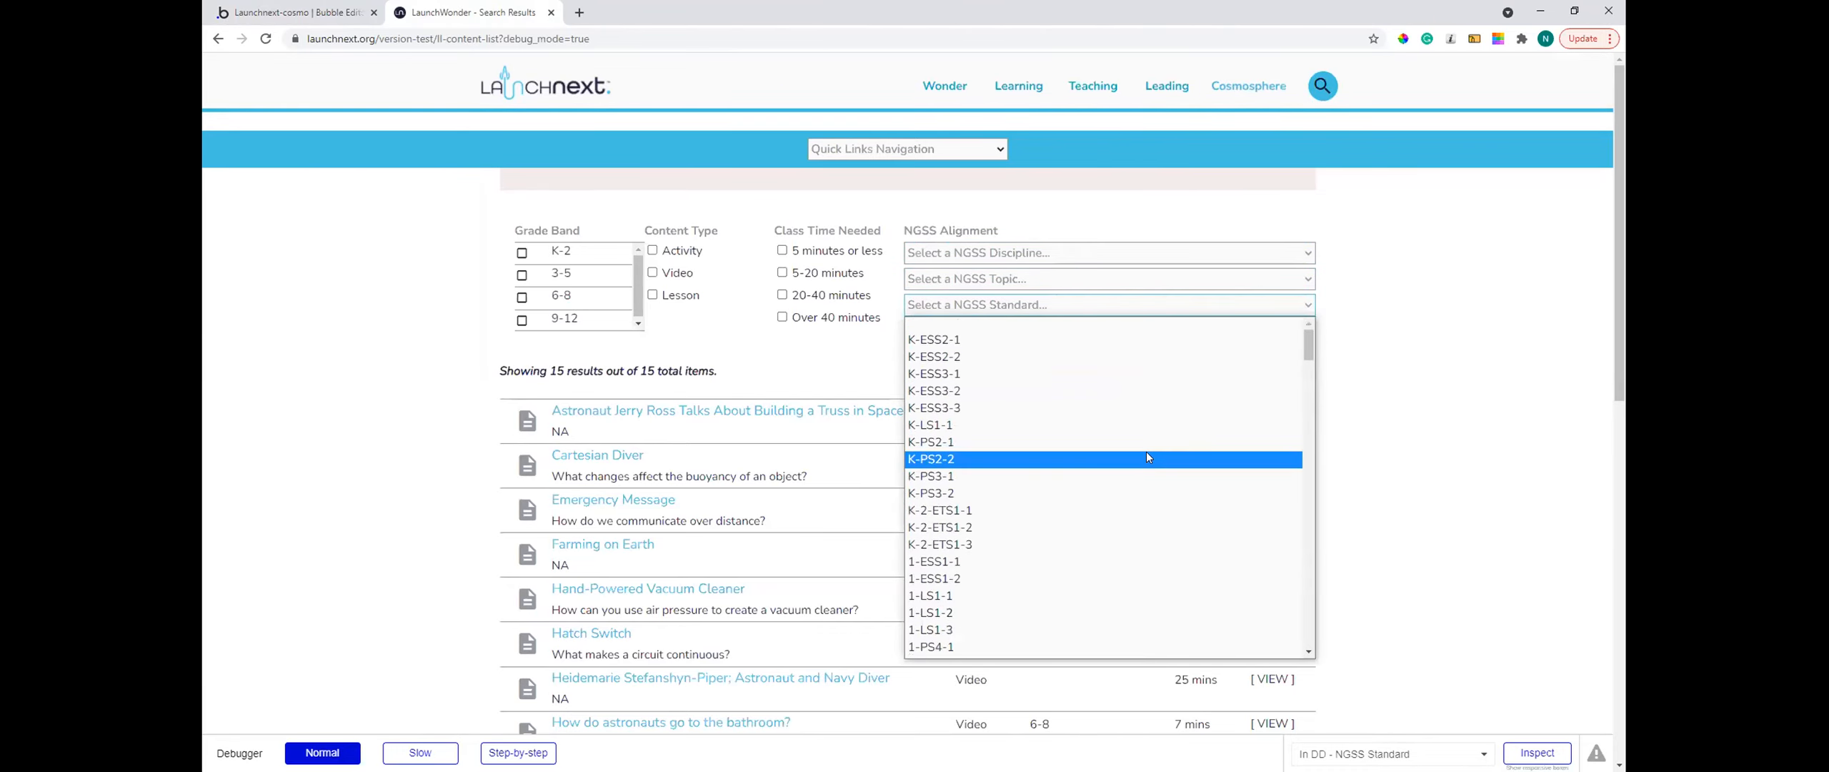
pyautogui.click(1013, 279)
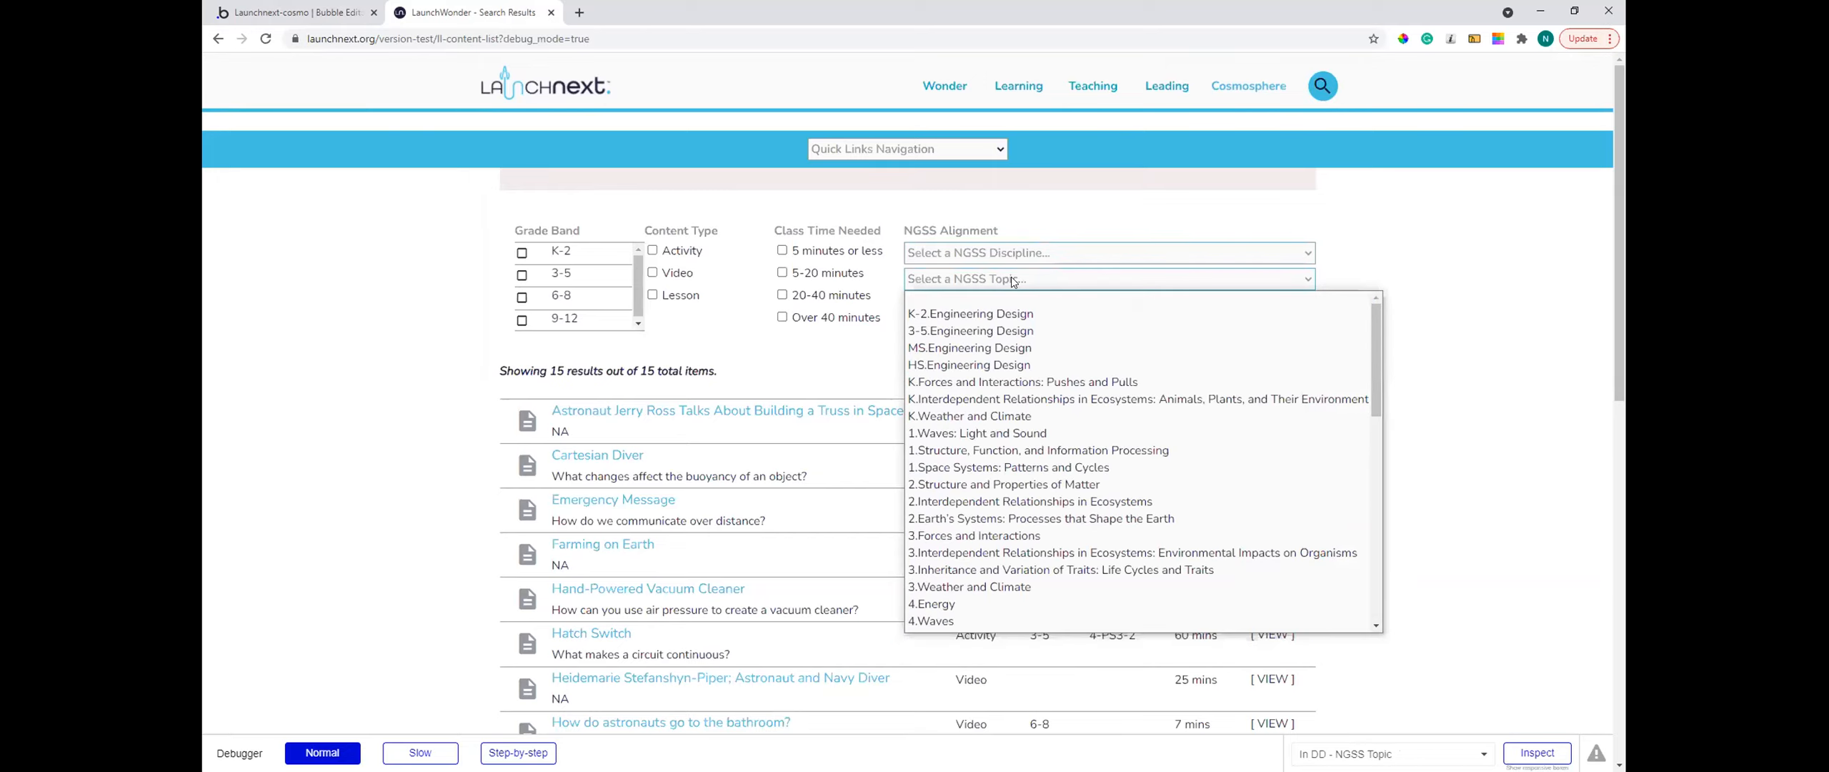
pyautogui.click(1017, 300)
pyautogui.scroll(-19, 963, 455)
pyautogui.scroll(20, 962, 456)
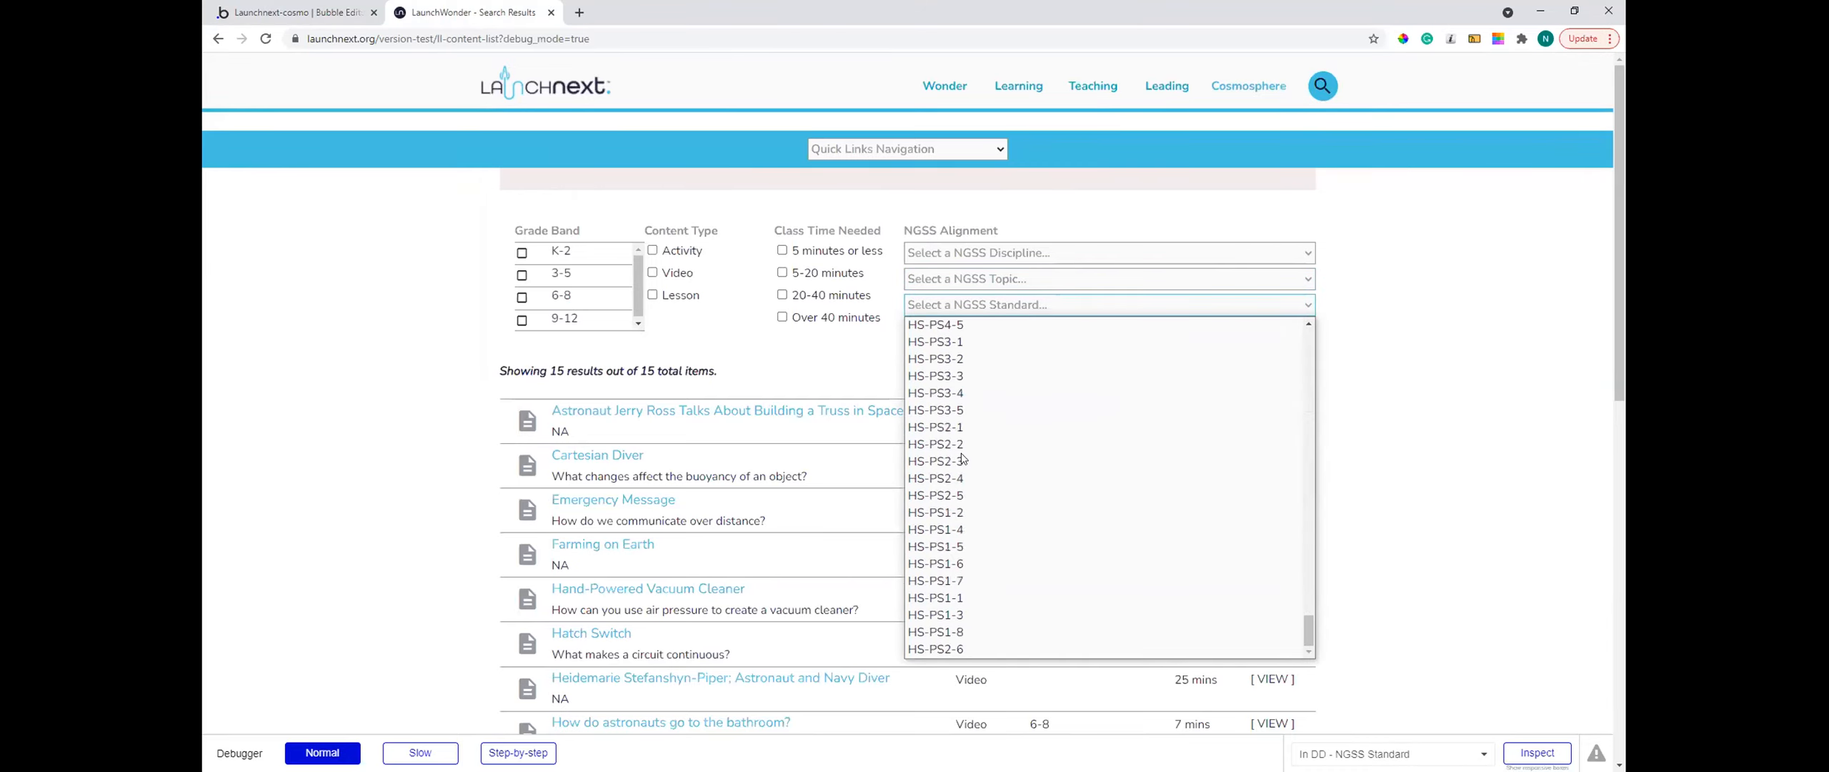
pyautogui.click(981, 305)
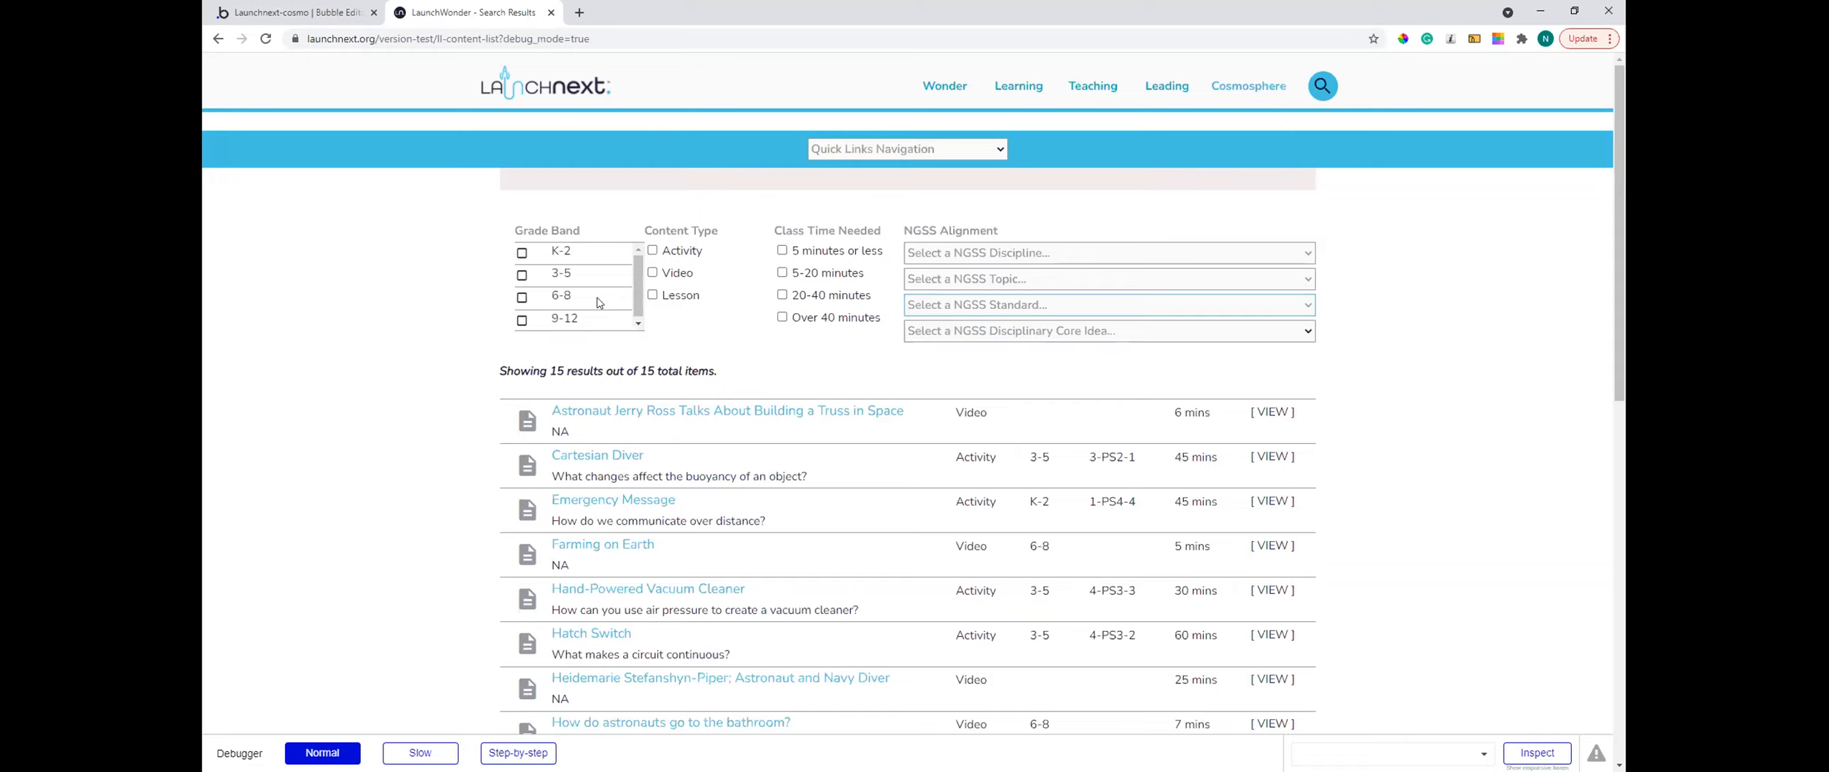
# - Filter by the K-2 grade band to review the NGSS Discipline and Topic options with it, and clear the K-2 filter
pyautogui.click(523, 251)
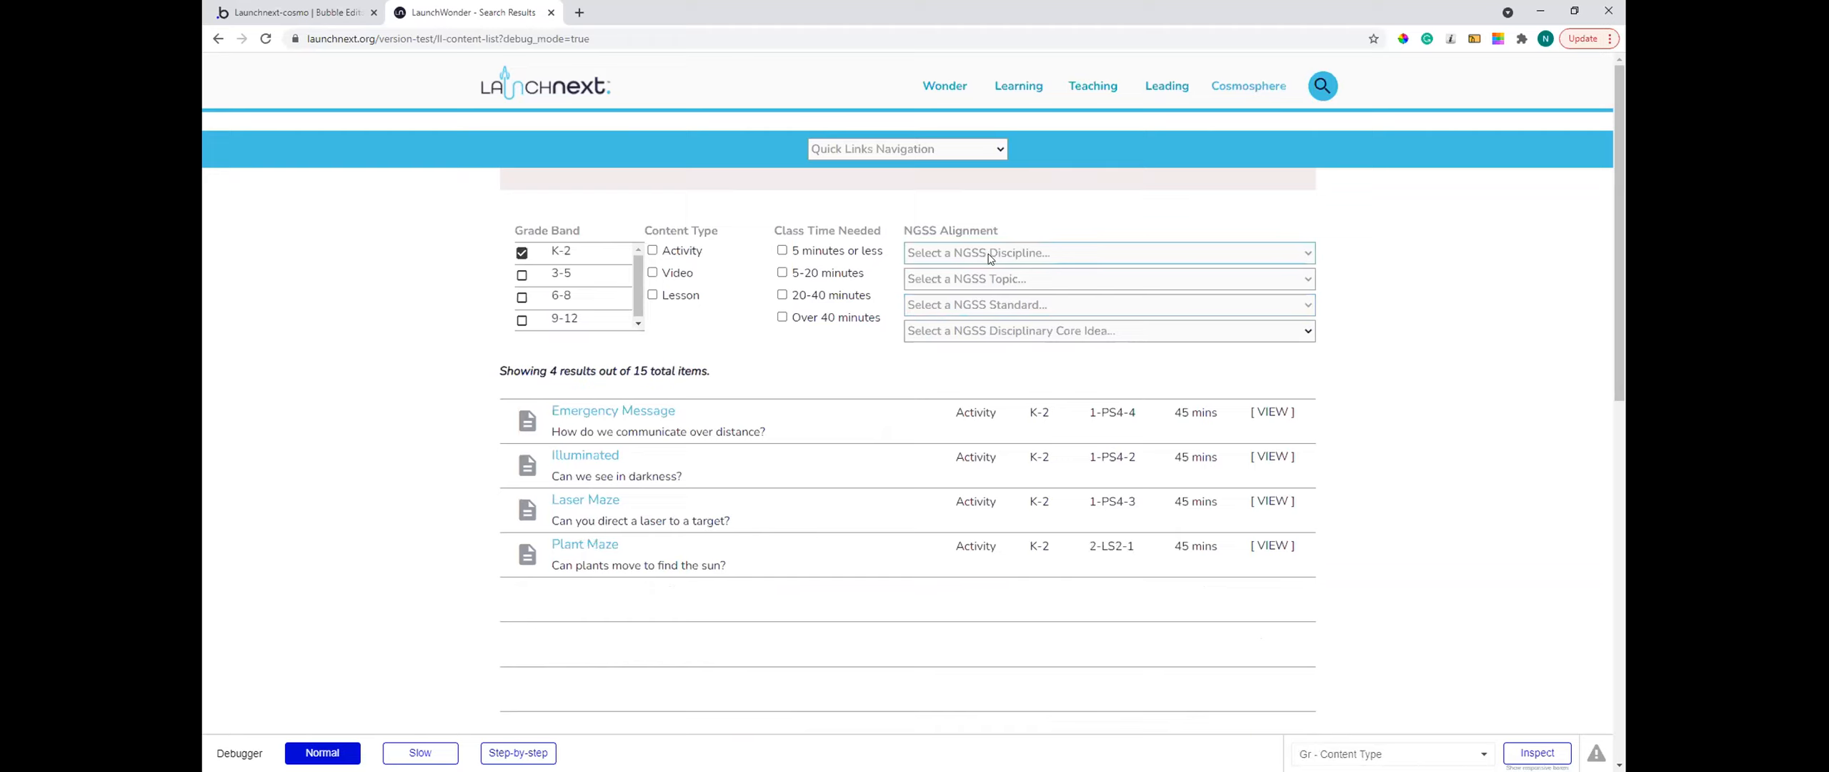
pyautogui.click(940, 253)
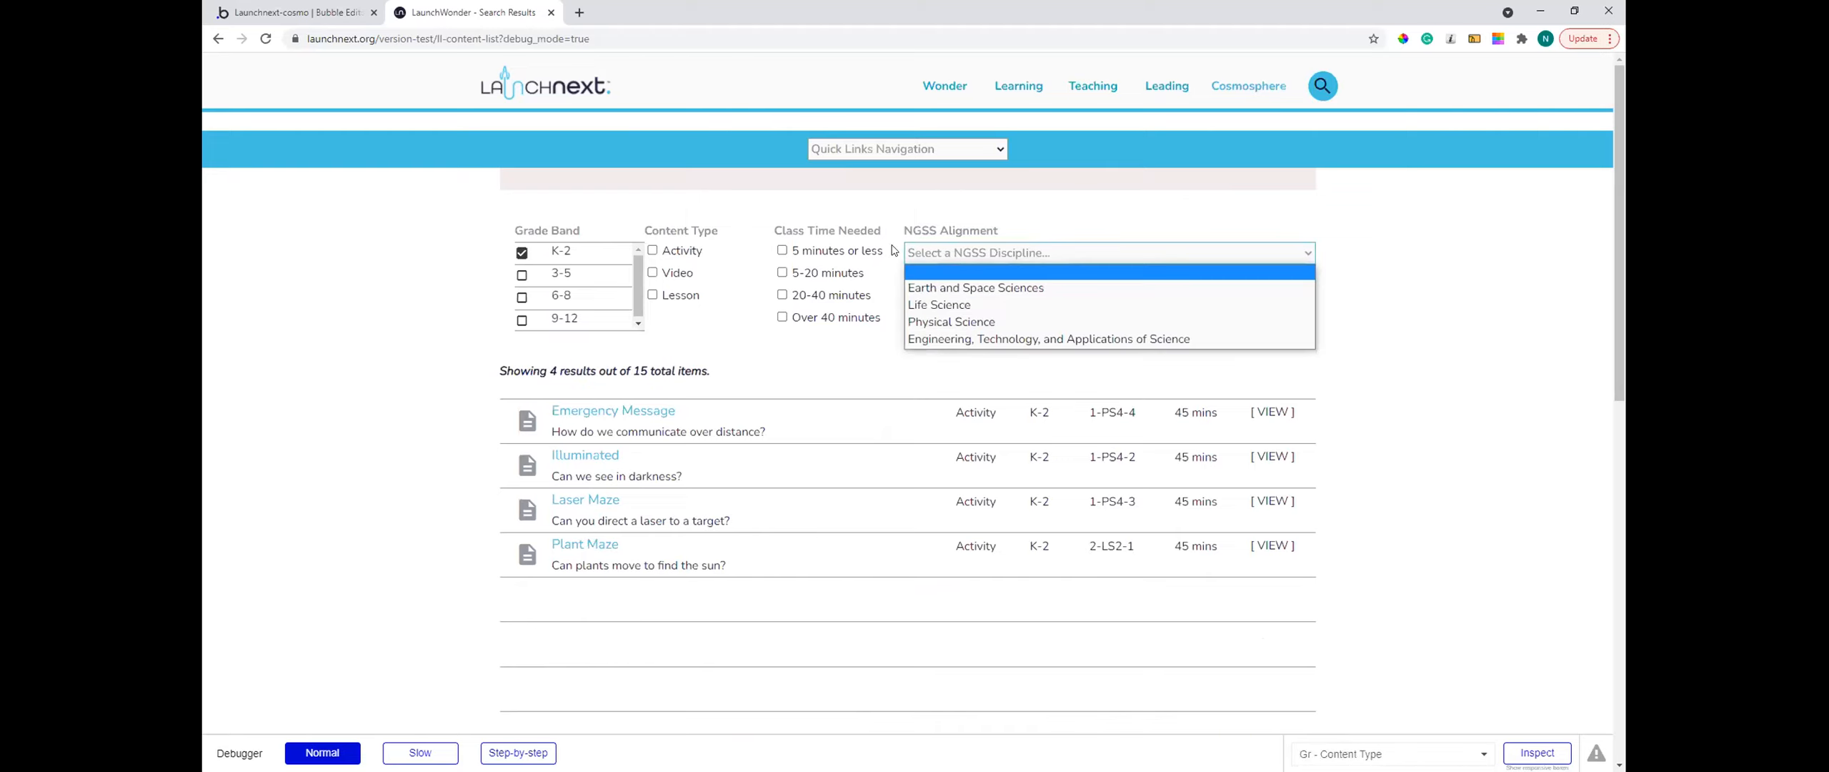
pyautogui.click(992, 283)
pyautogui.click(972, 280)
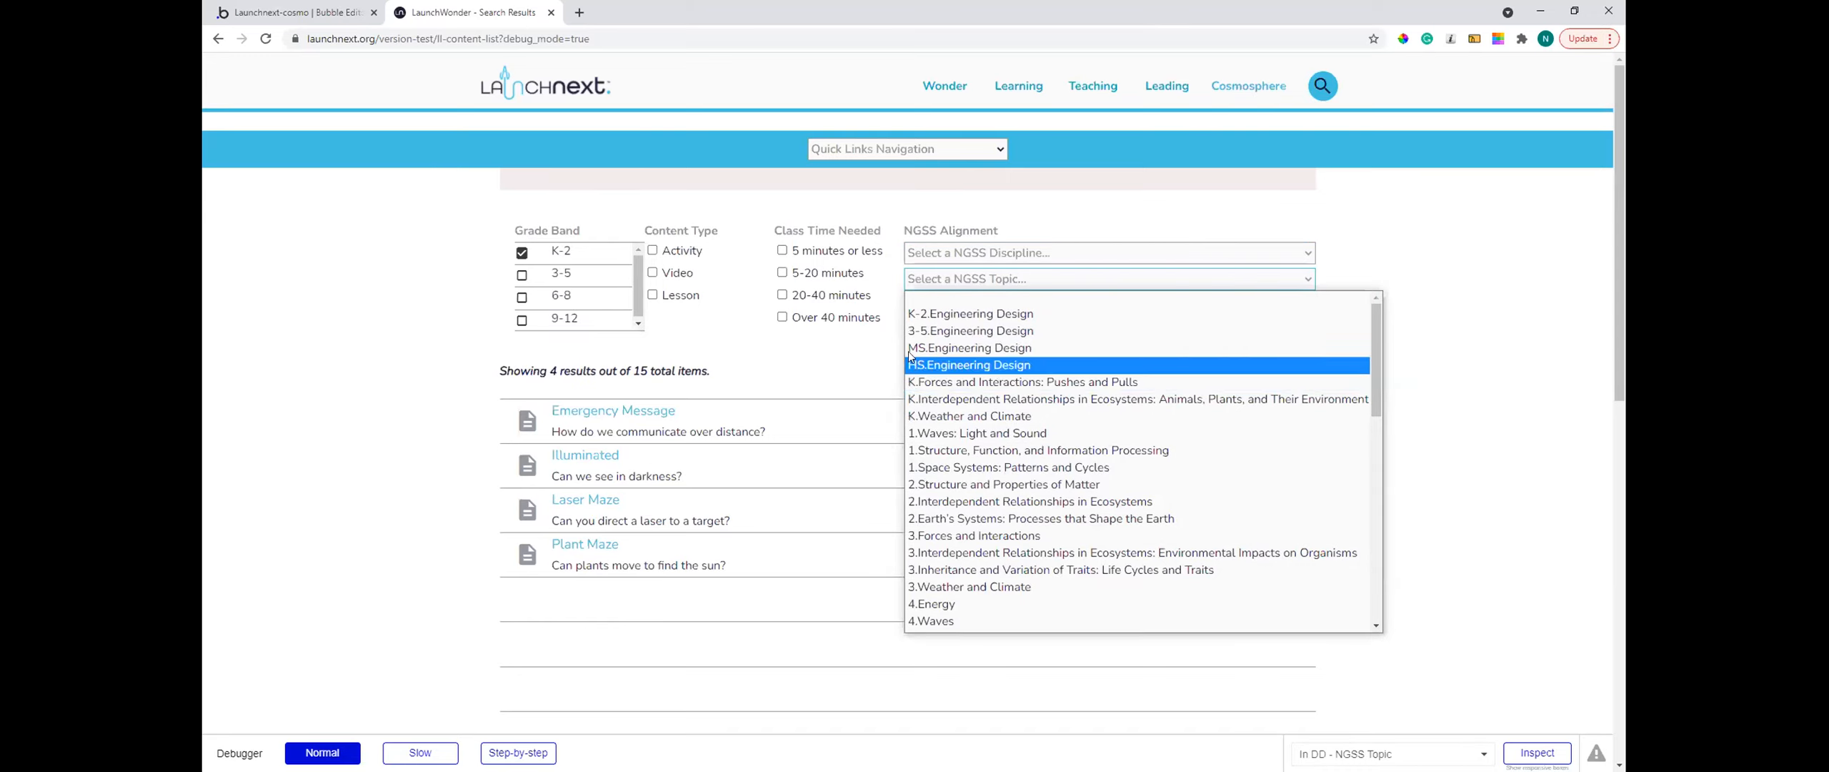
pyautogui.scroll(-5, 1014, 484)
pyautogui.scroll(10, 1014, 485)
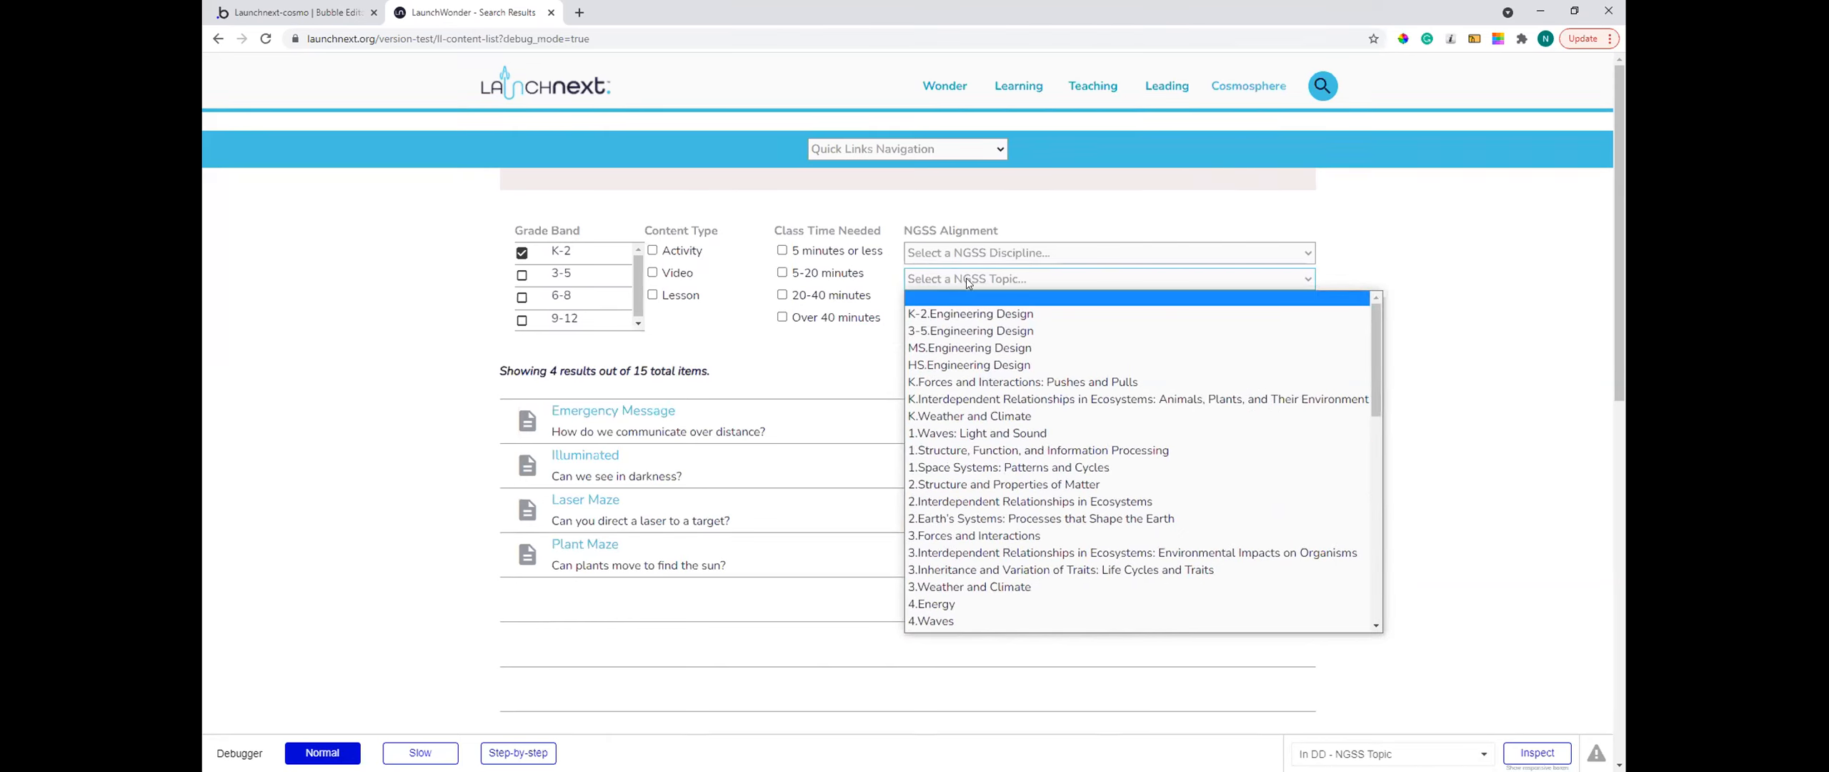
pyautogui.click(893, 284)
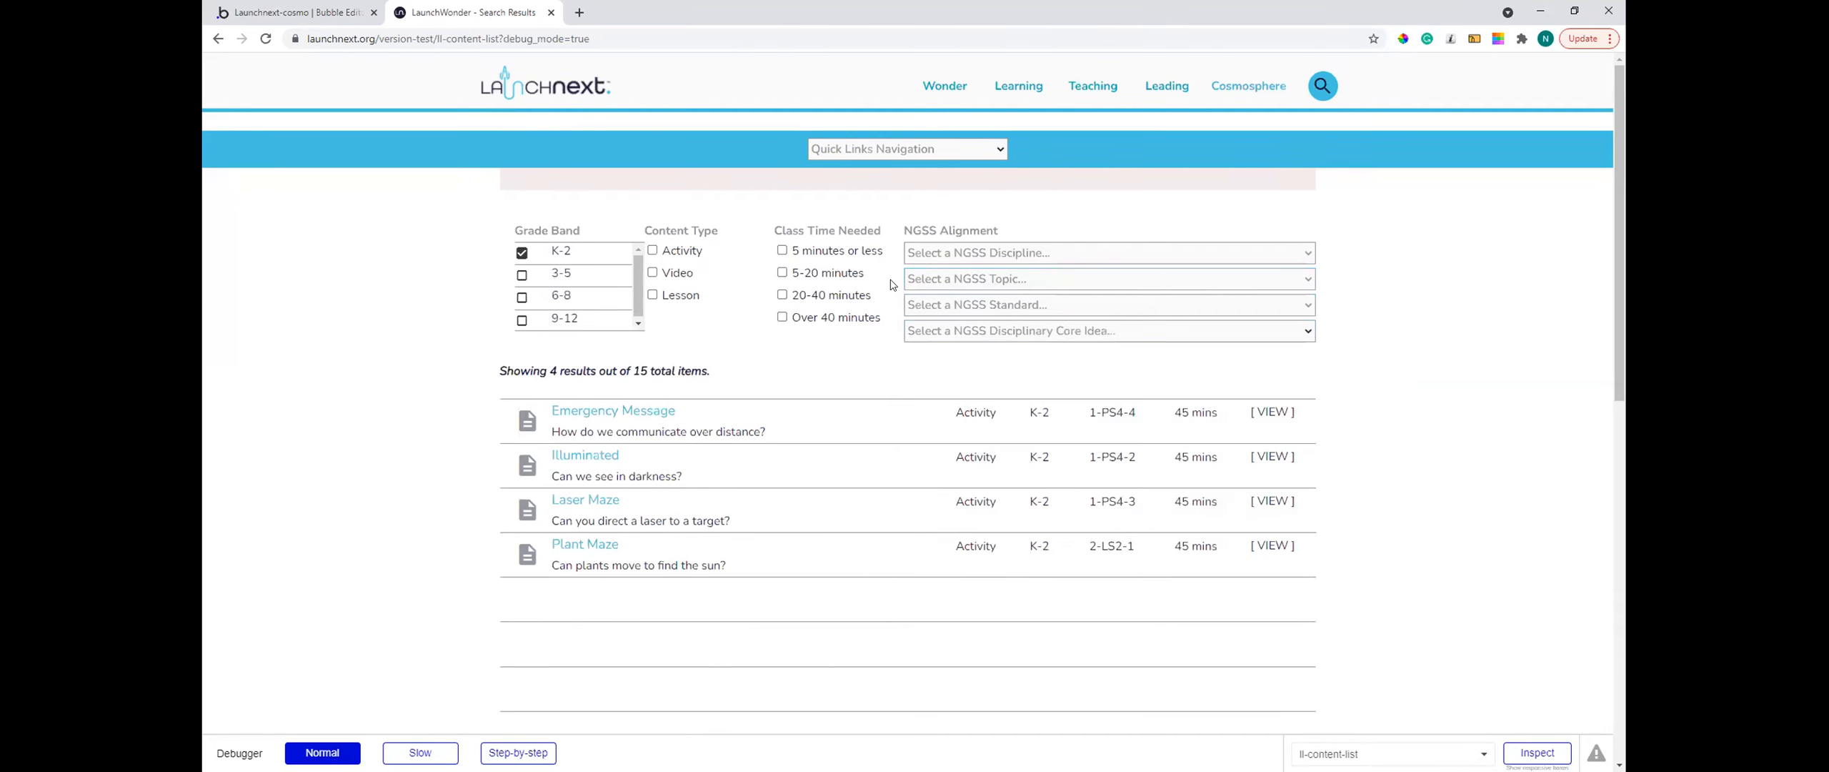
pyautogui.click(521, 253)
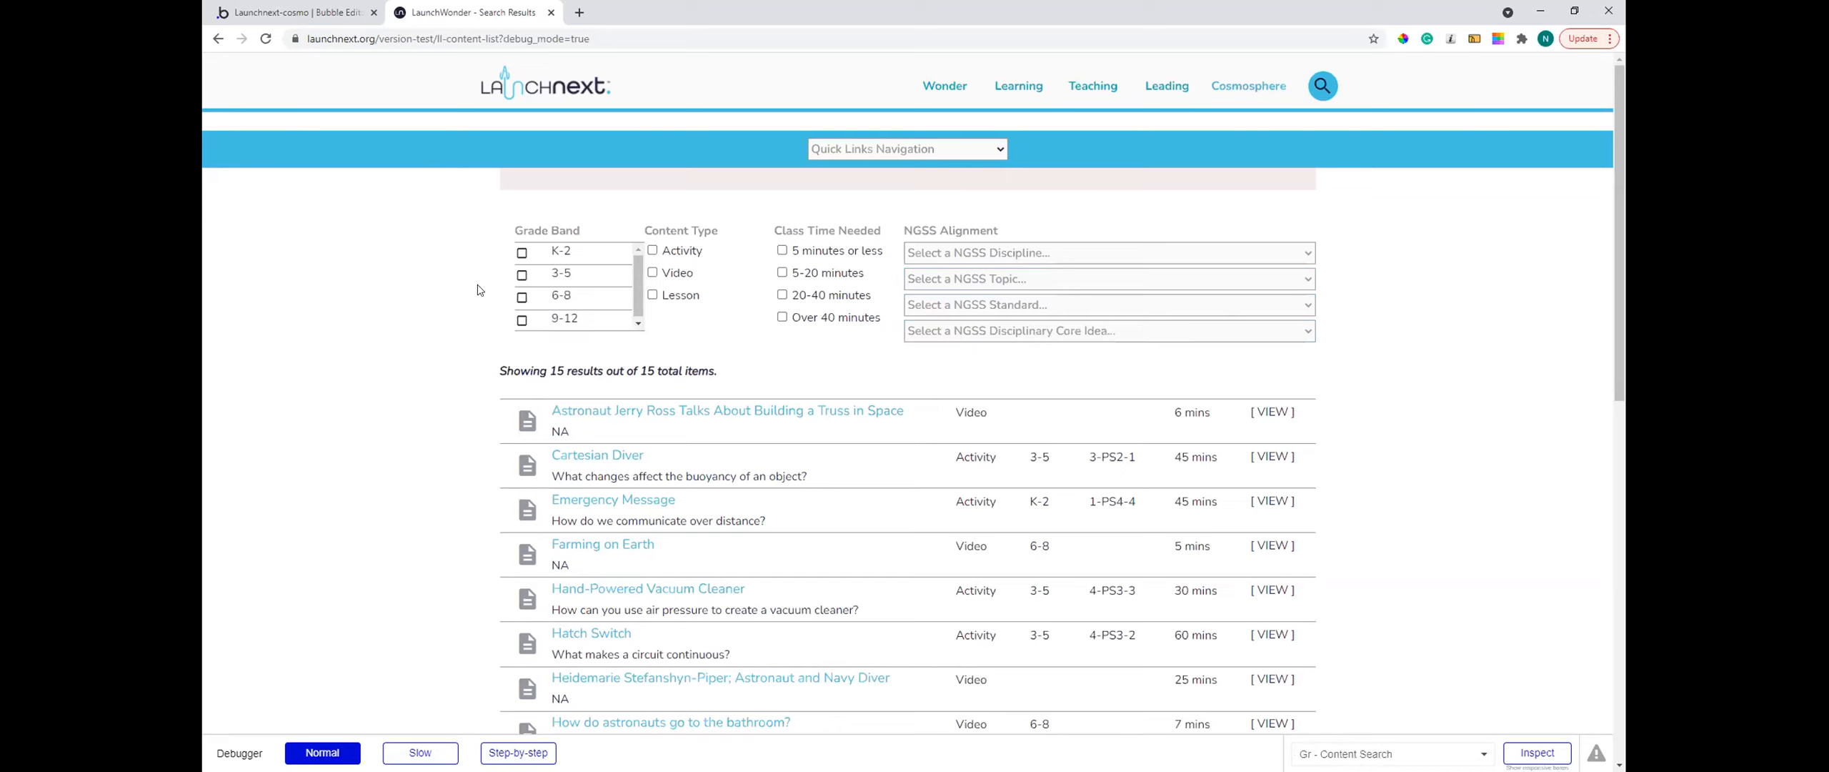
# - Review the NGSS Topic and NGSS Discipline dropdown options with no grade band selected
pyautogui.click(1014, 280)
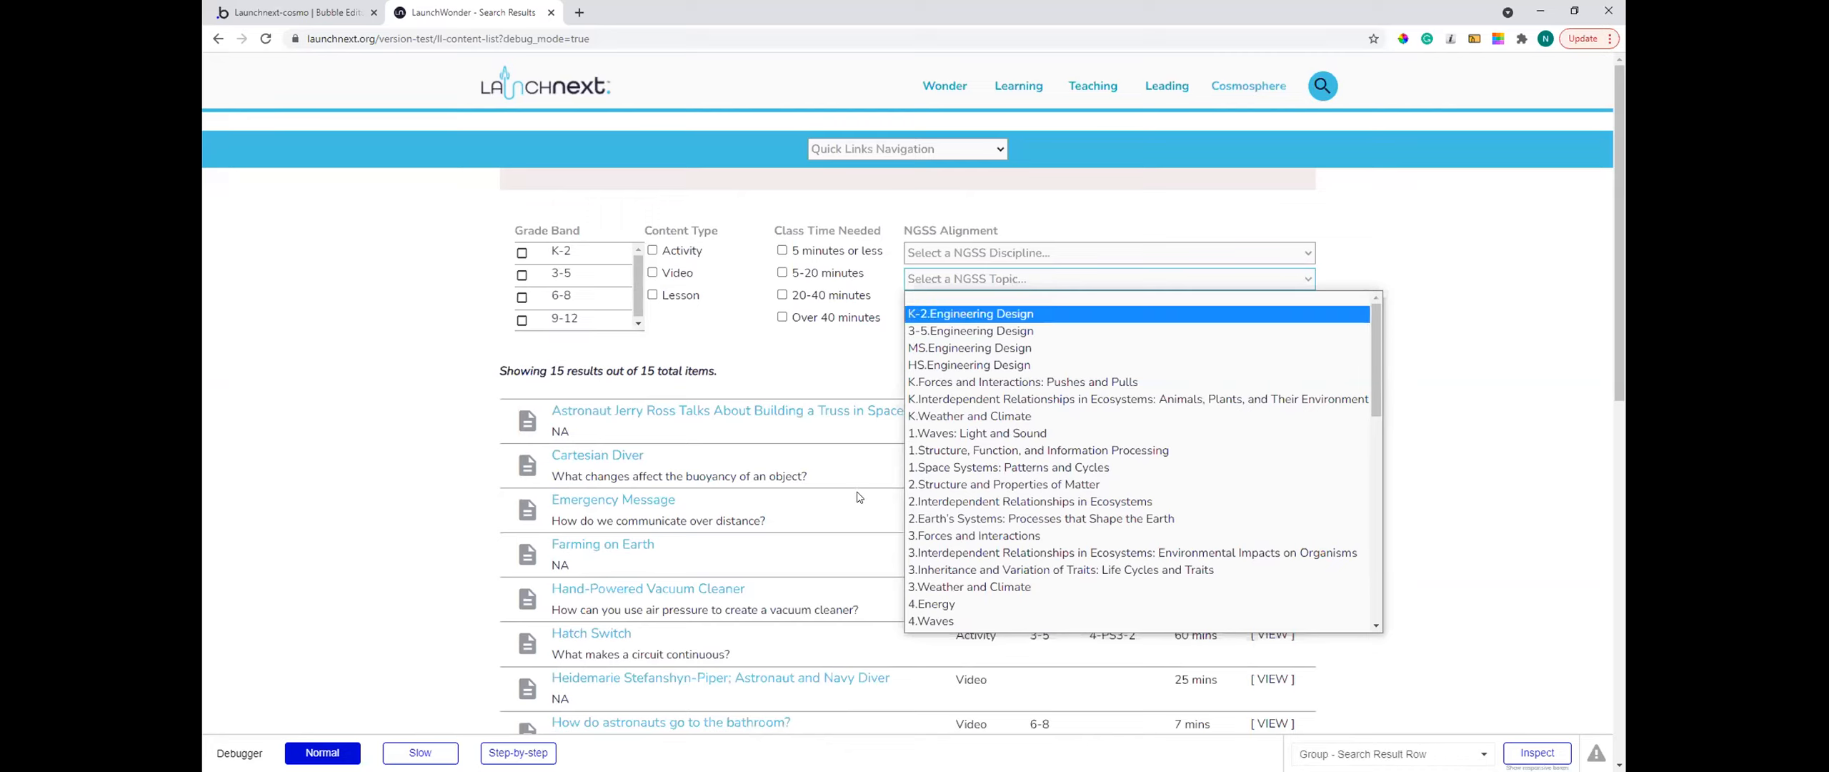
pyautogui.click(595, 488)
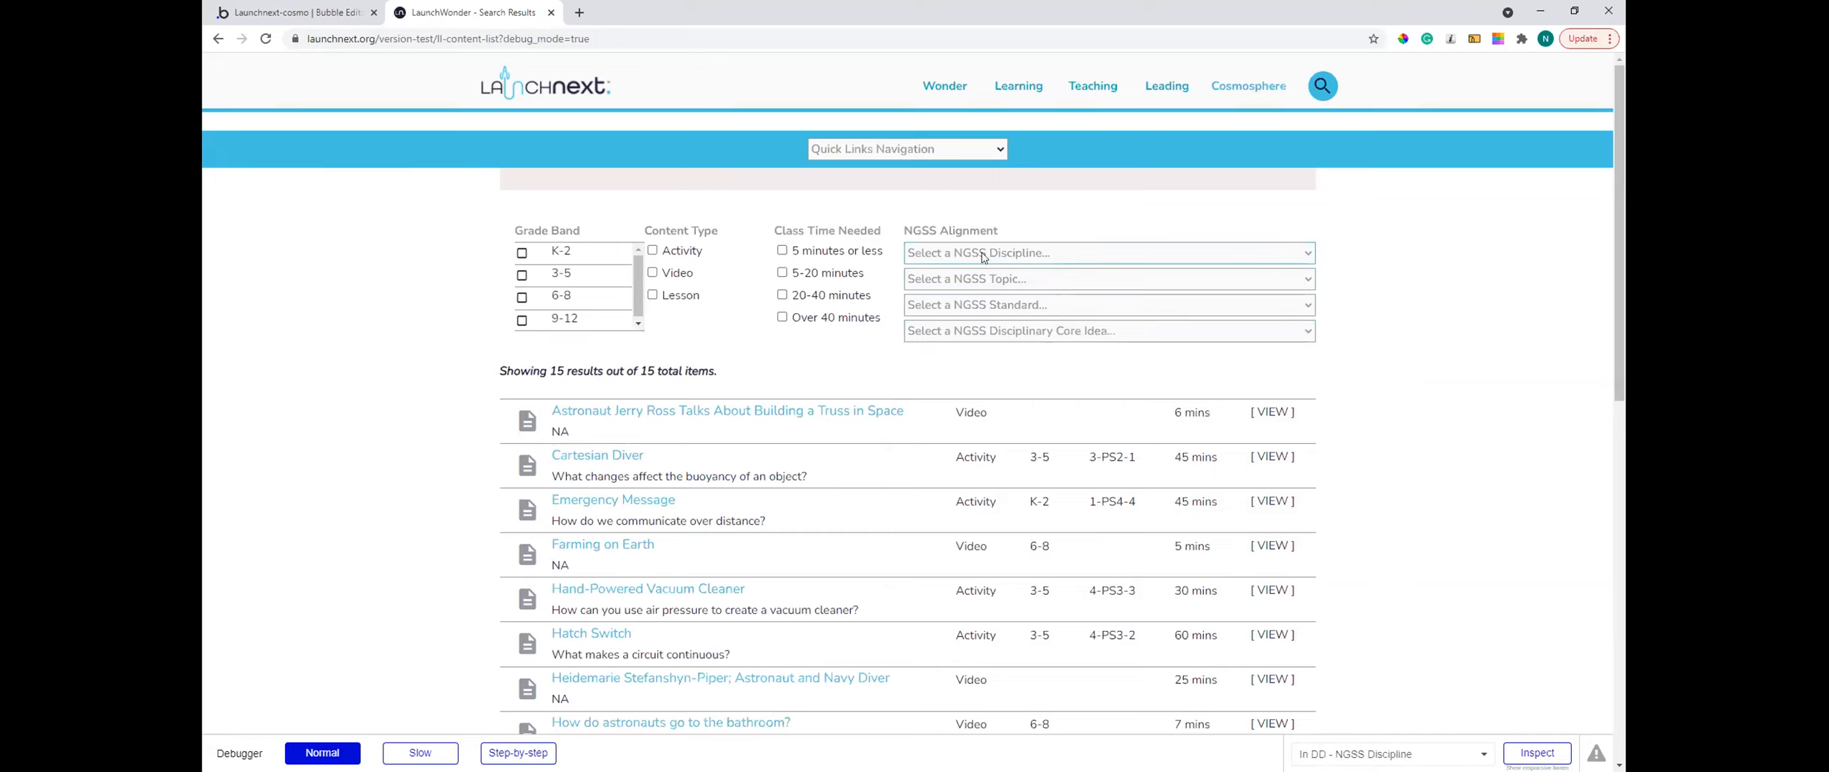
pyautogui.click(983, 257)
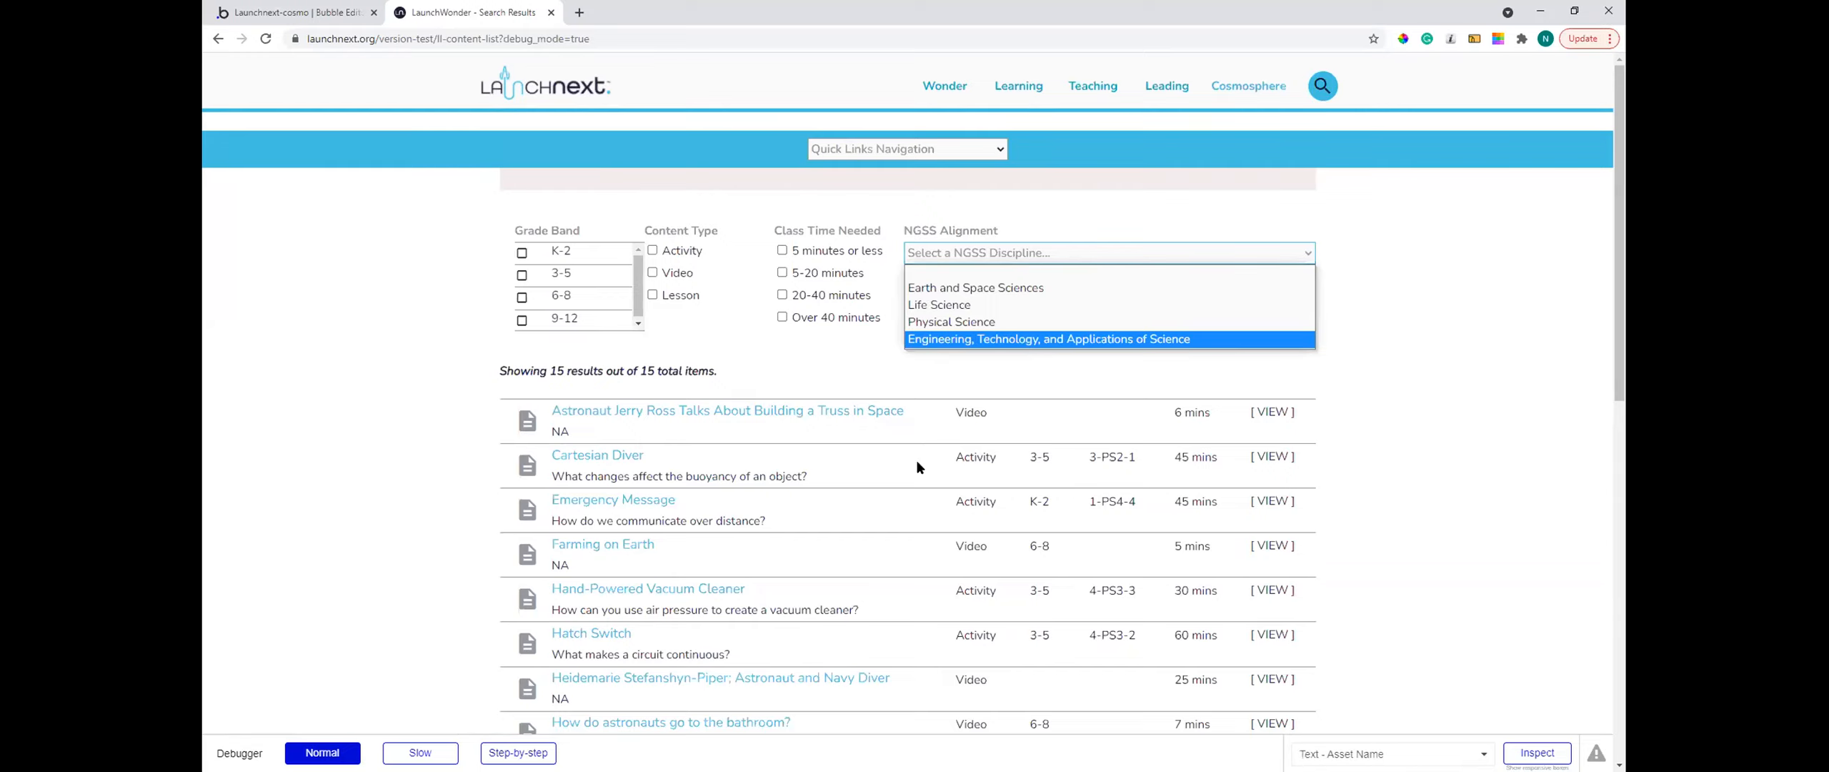
pyautogui.click(1004, 281)
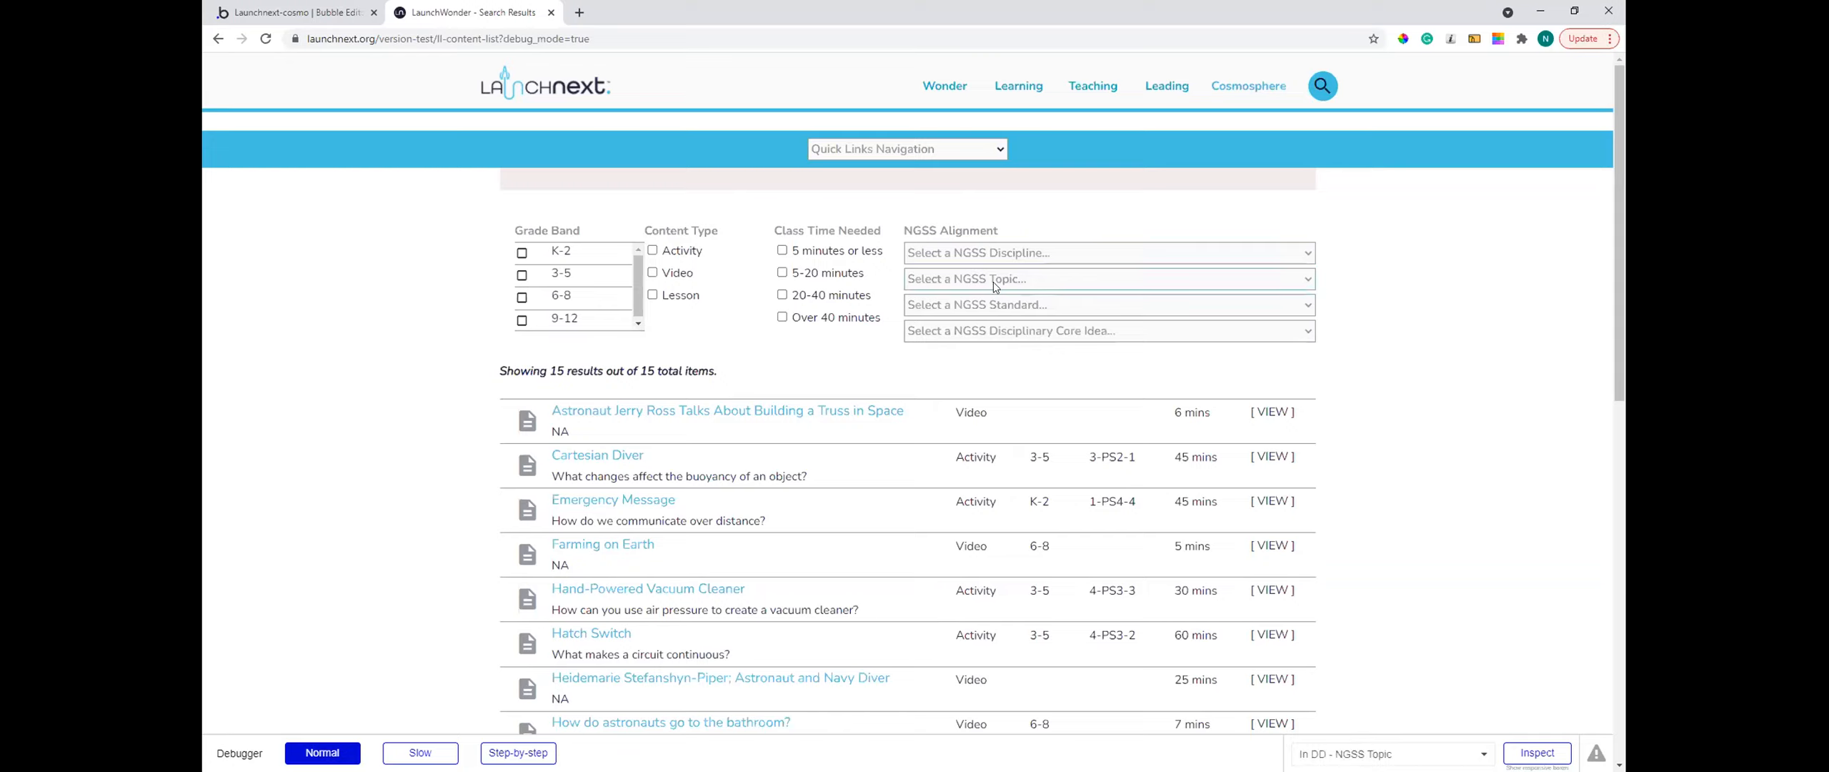
# - Return to the Bubble editor and view the app data entries for All Learning Contents
pyautogui.click(307, 13)
pyautogui.click(225, 189)
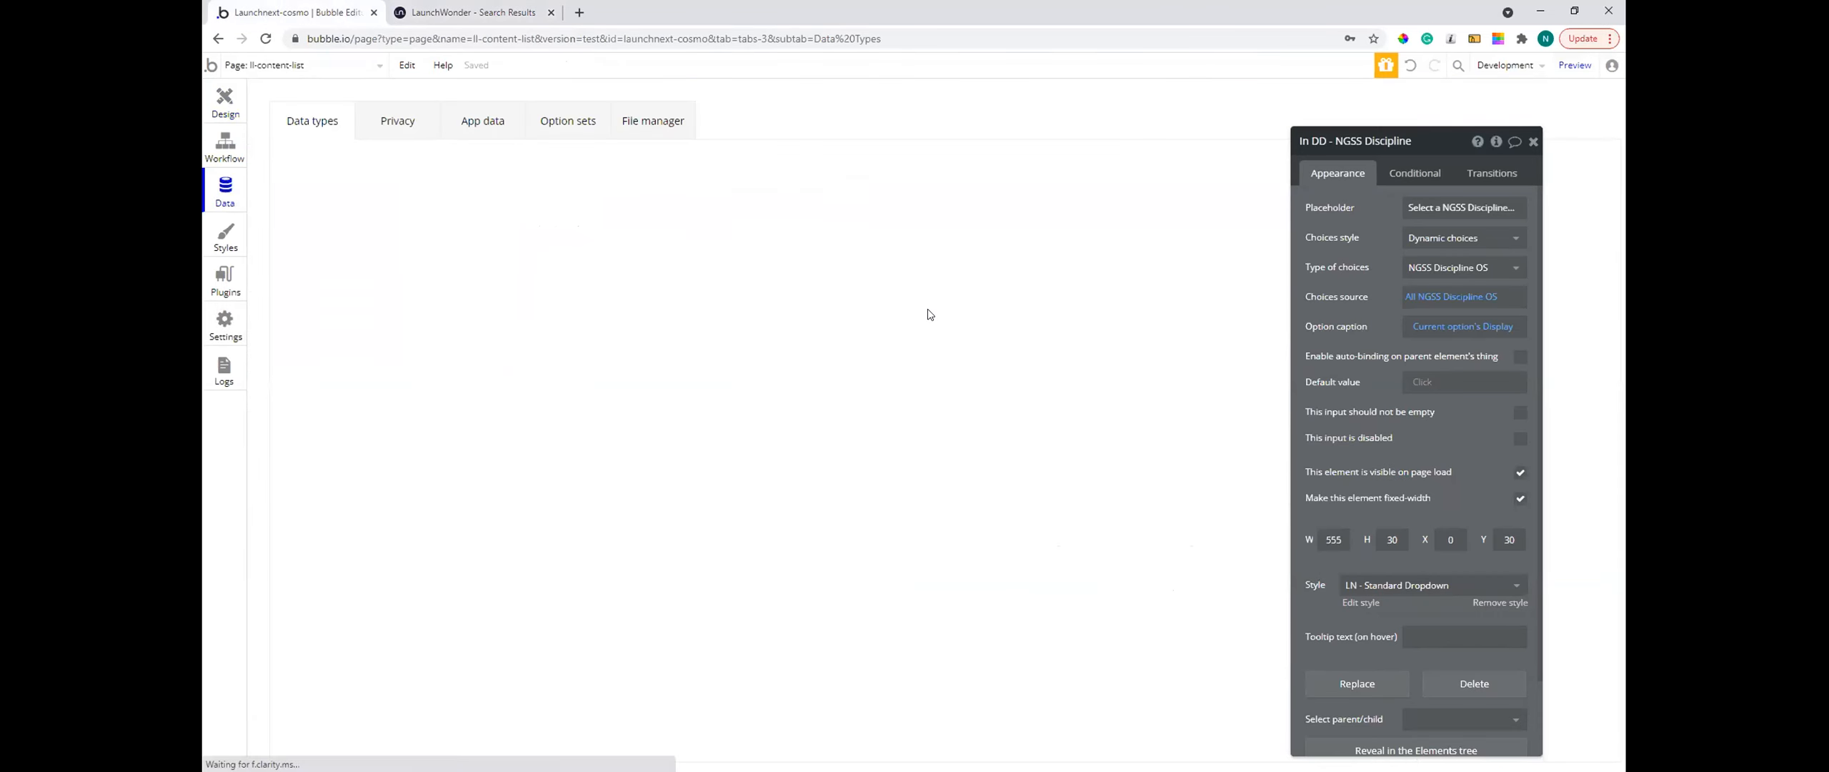
pyautogui.click(480, 123)
pyautogui.click(318, 413)
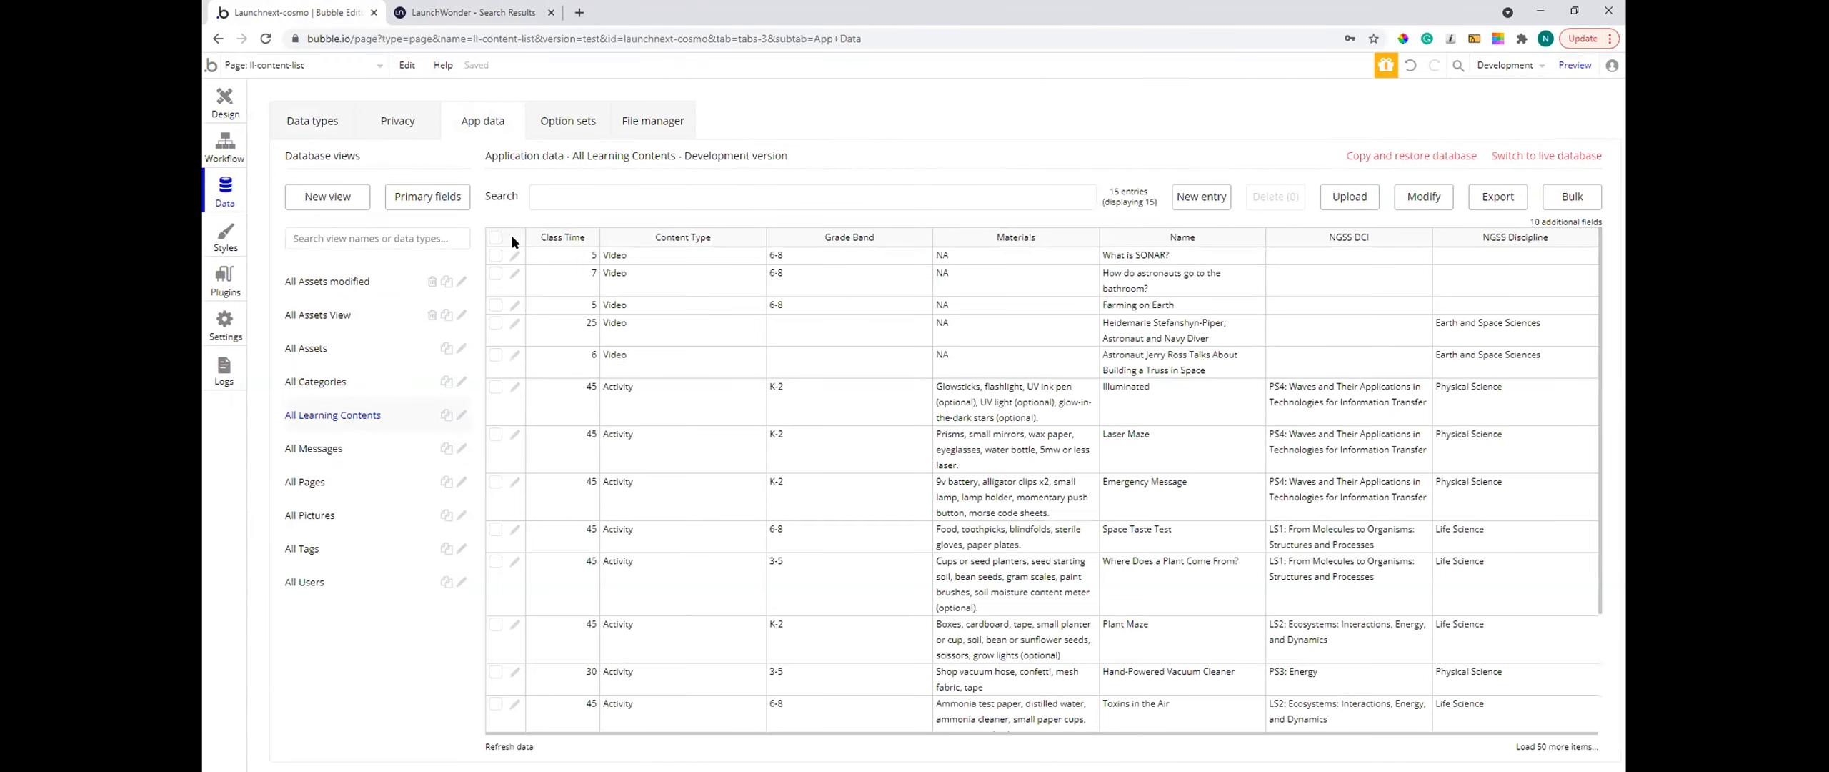
# - Open the Learning Content data type and examine its NGSS DCI, NGSS Discipline and NGSS Standard fields
pyautogui.click(312, 122)
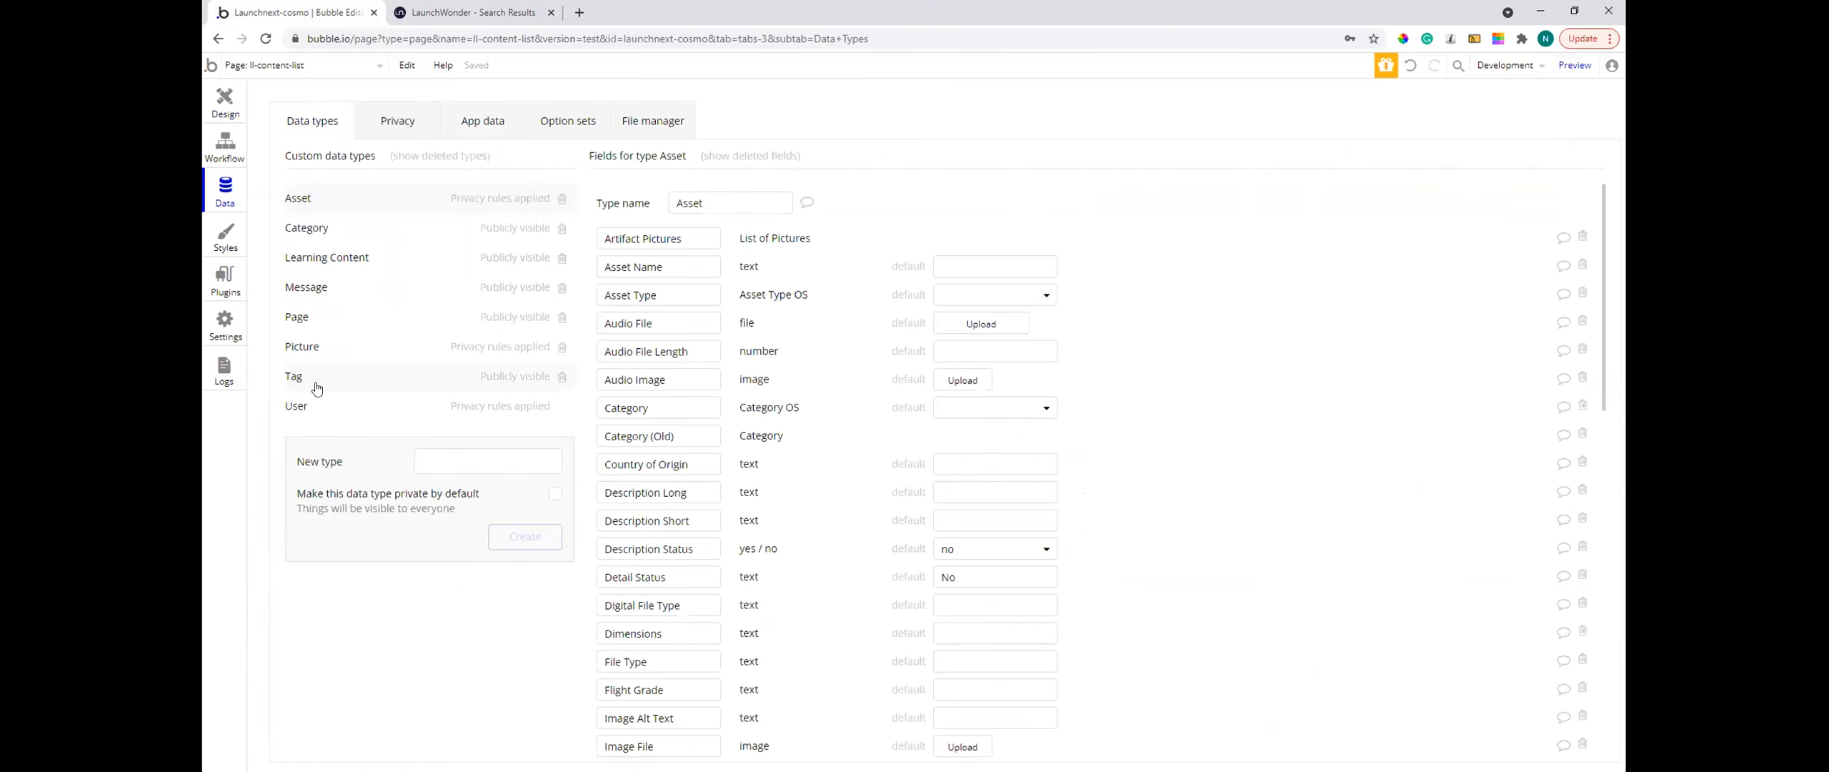
pyautogui.click(305, 260)
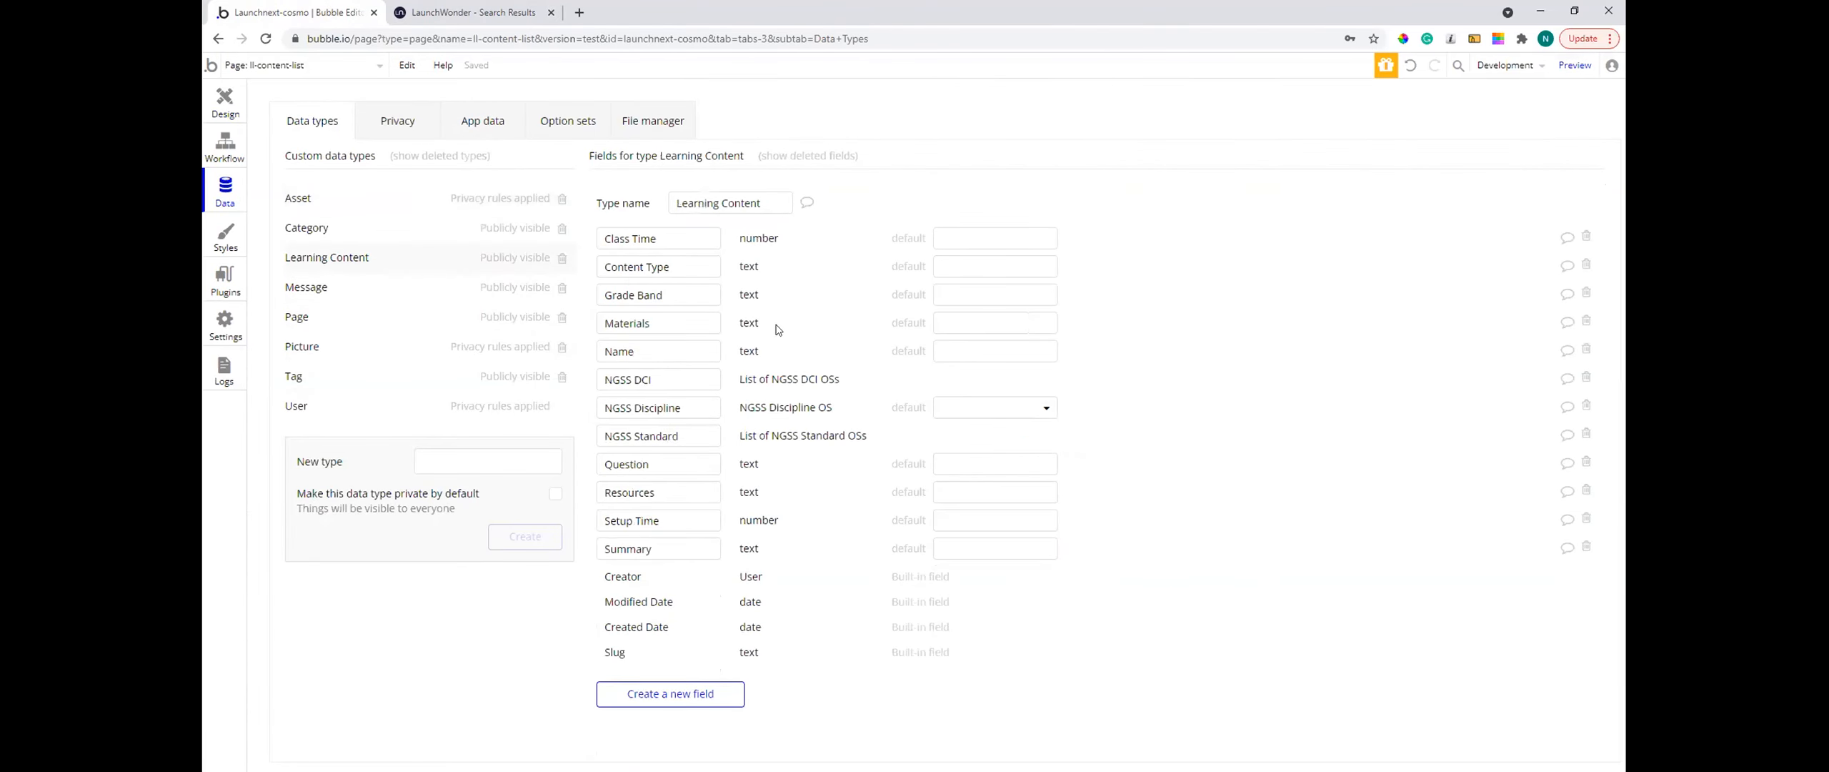
pyautogui.doubleClick(639, 378)
pyautogui.doubleClick(649, 407)
pyautogui.doubleClick(655, 435)
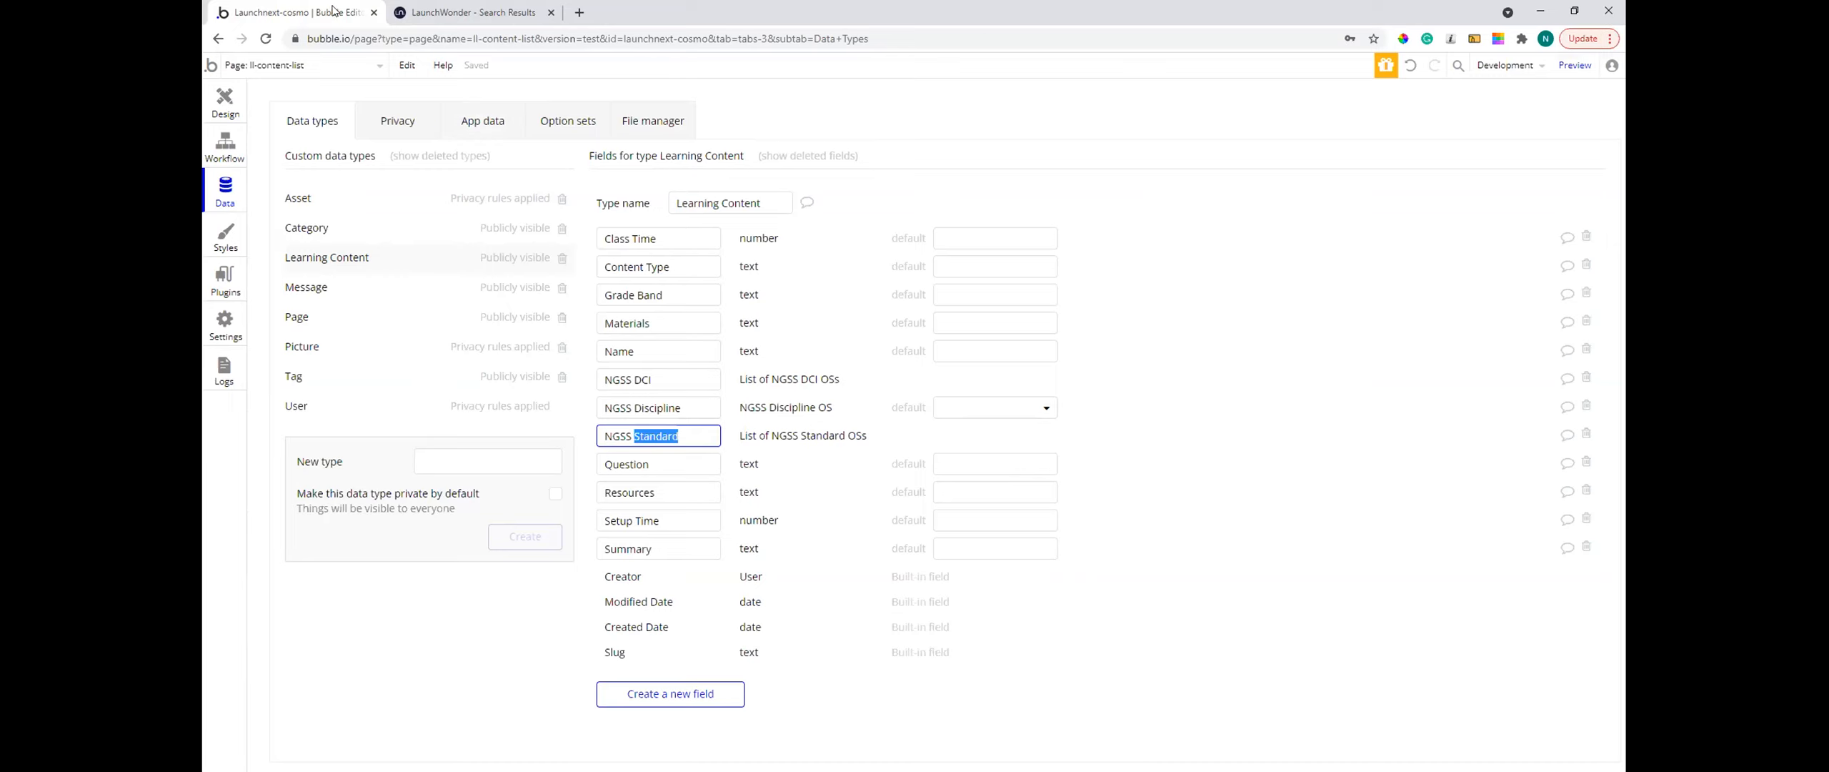
# - Switch to the LaunchNext preview, go to the Cosmosphere Admin page's Learning Content section and open the Hatch Switch entry
pyautogui.click(468, 12)
pyautogui.scroll(-10, 1137, 540)
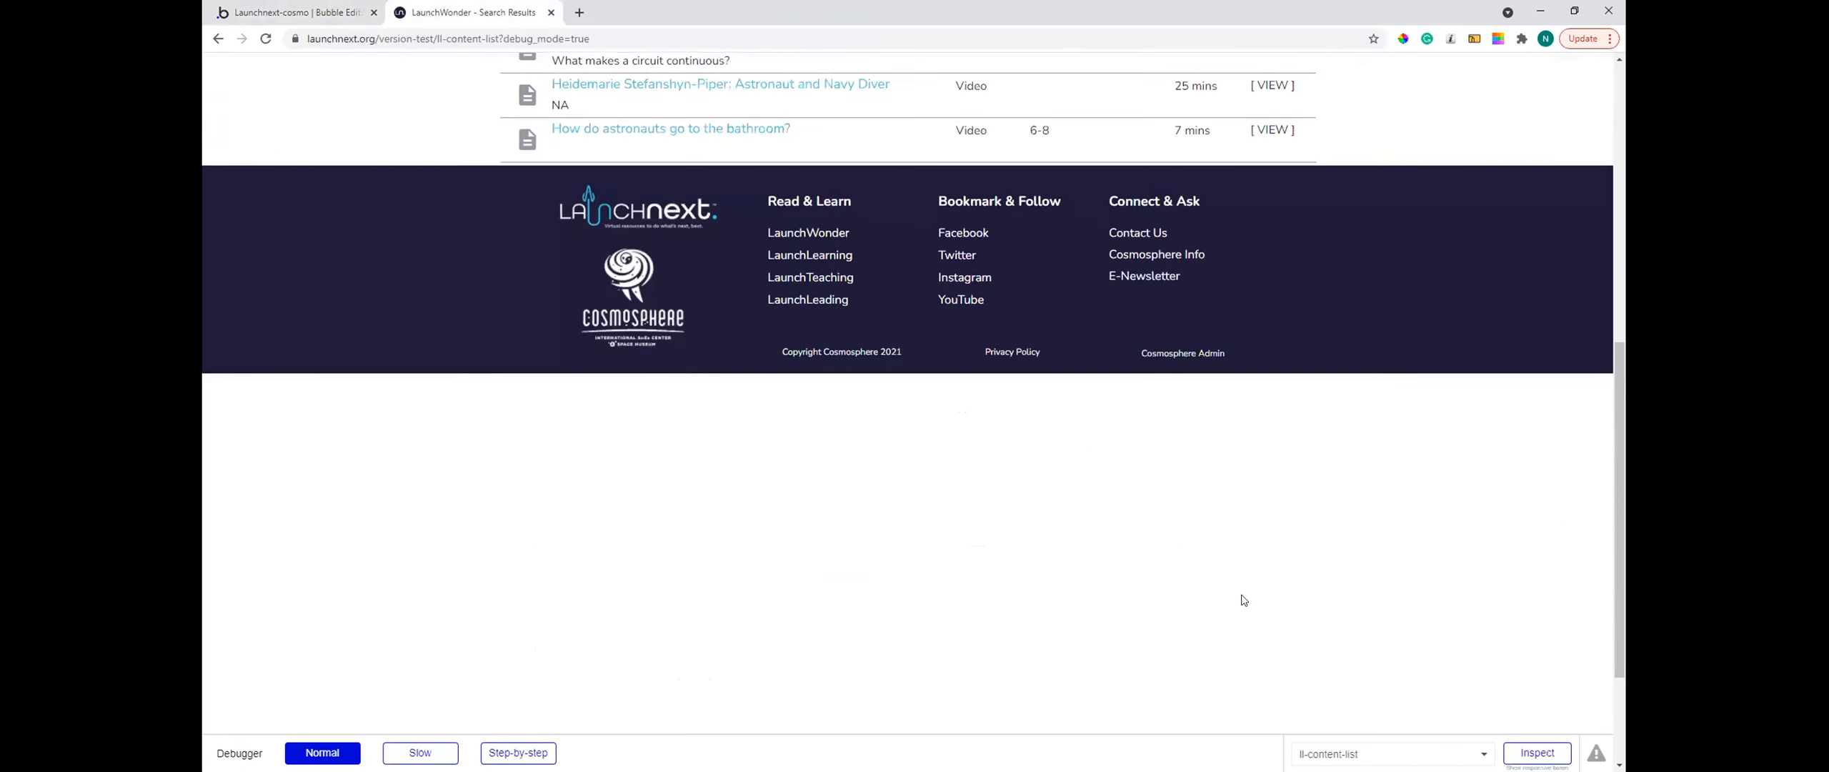
pyautogui.click(1172, 353)
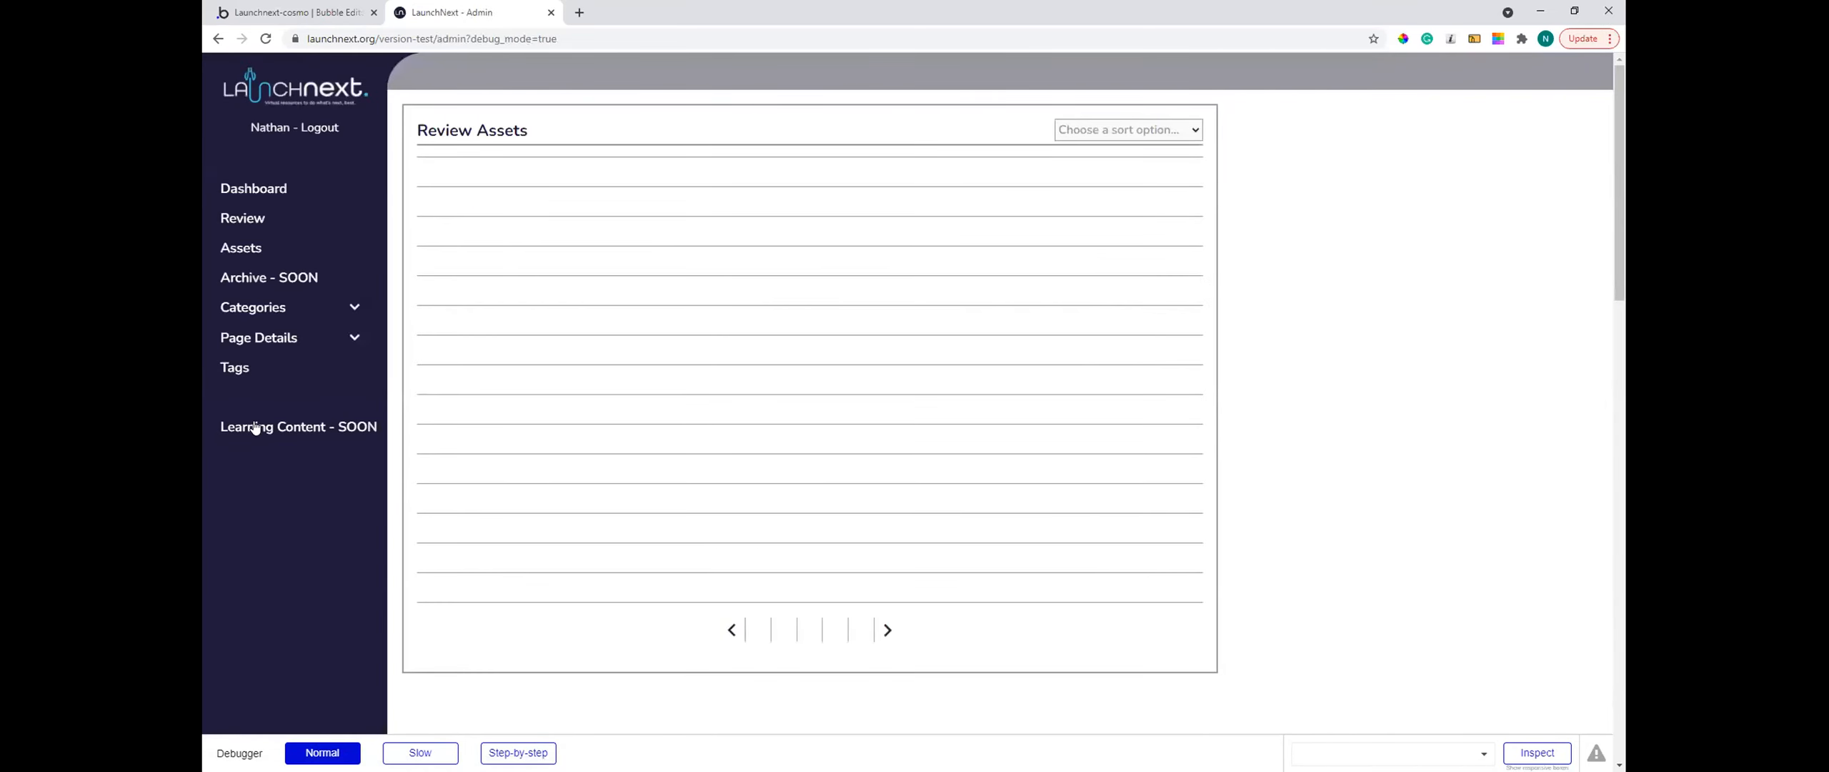
pyautogui.click(255, 427)
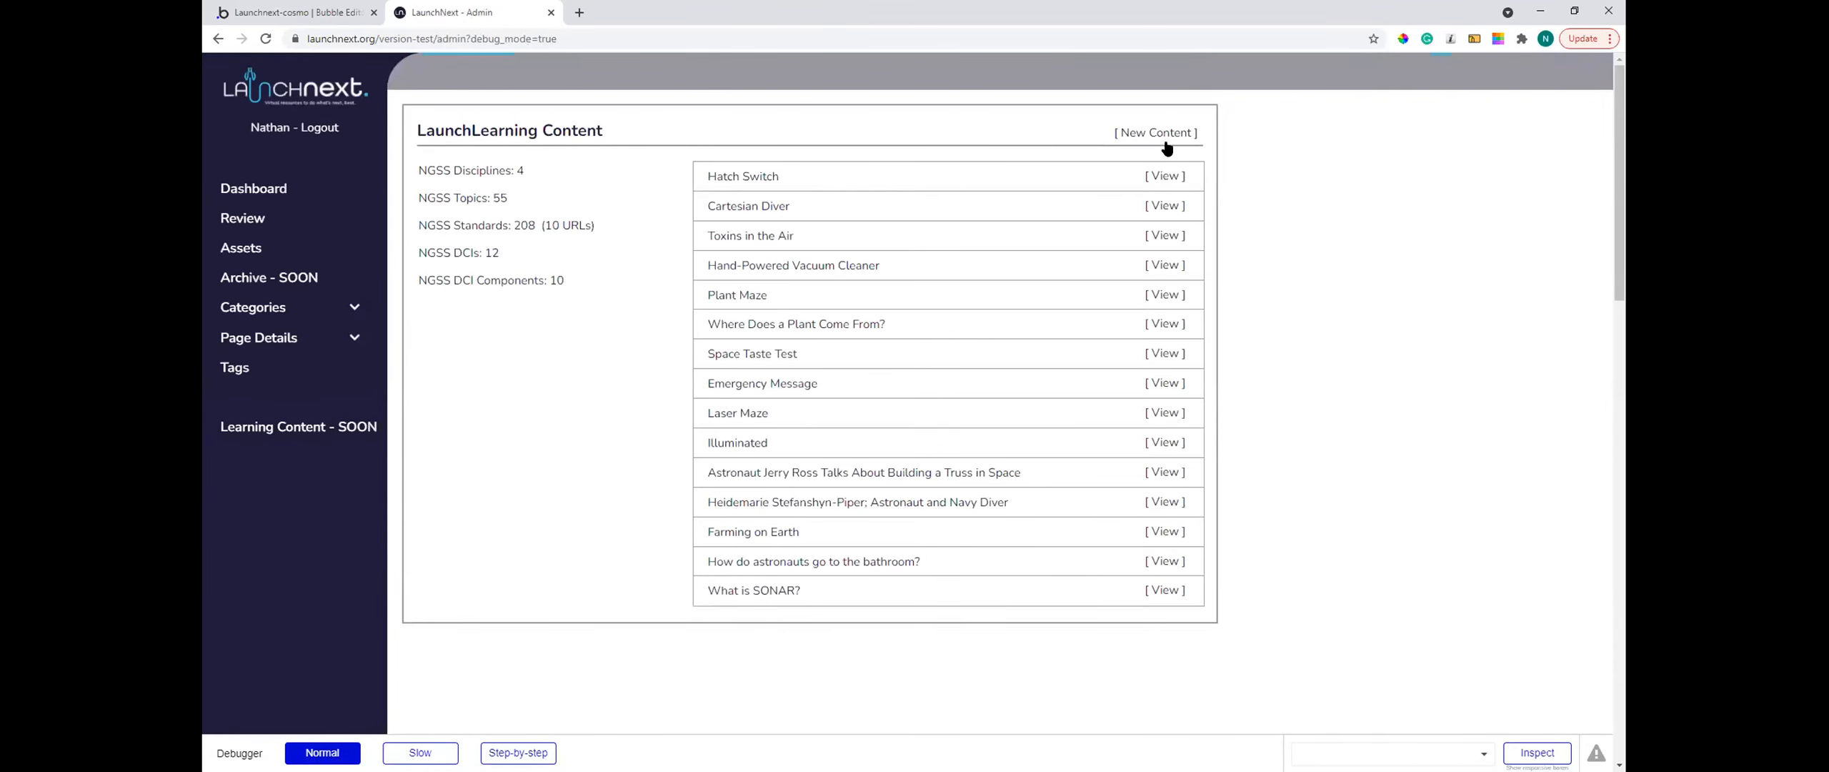
pyautogui.click(1164, 176)
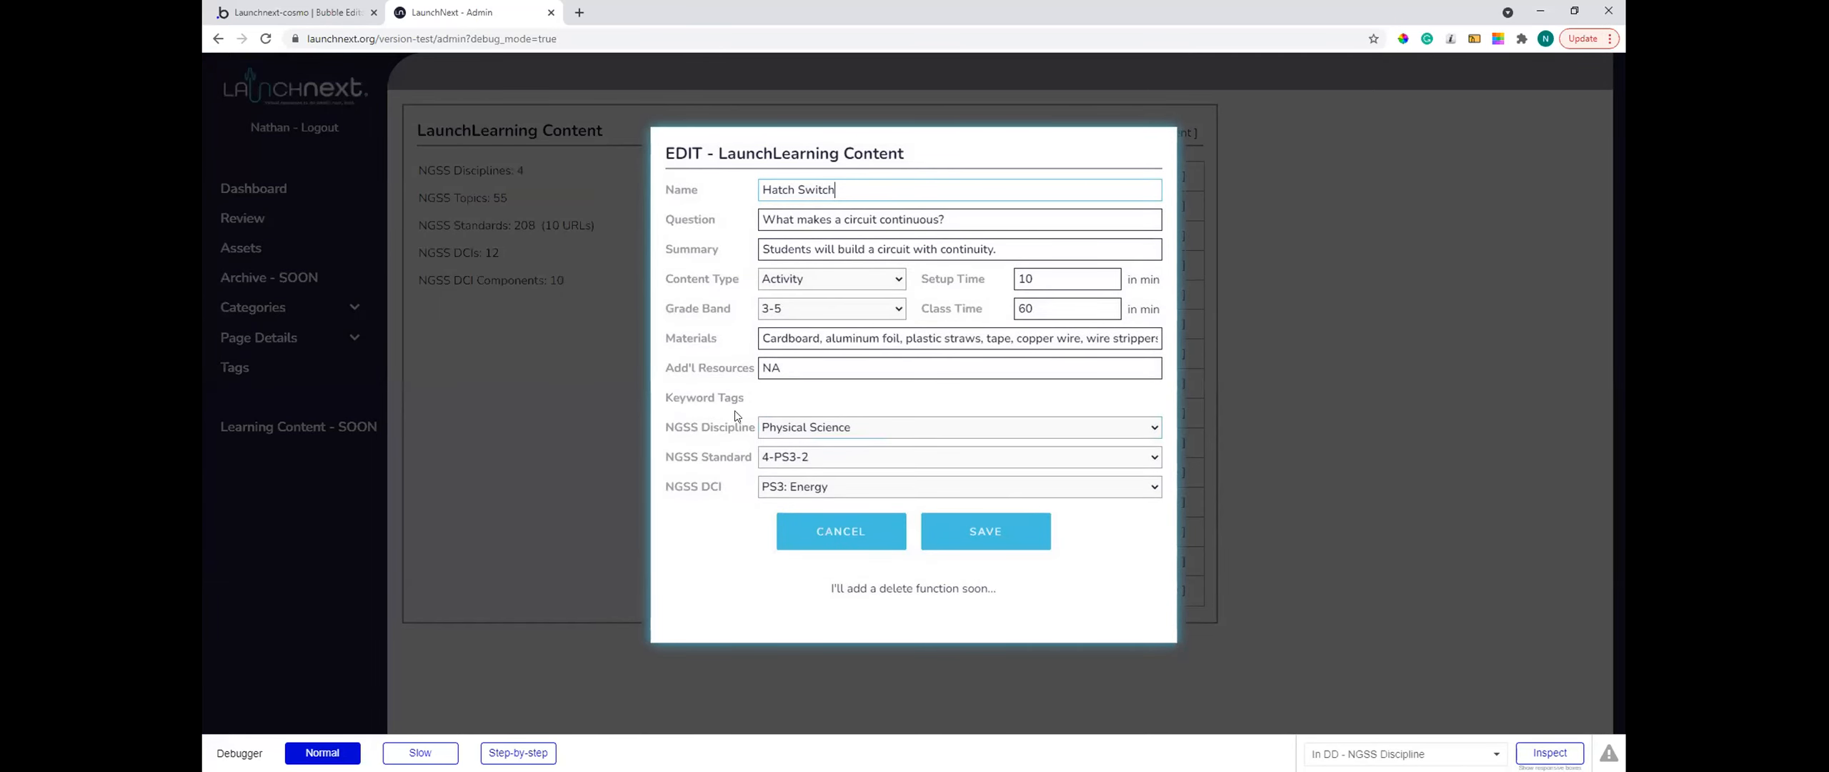
# - Examine the NGSS Discipline, Standard and DCI fields in the Hatch Switch edit form, including the discipline options
pyautogui.click(714, 468)
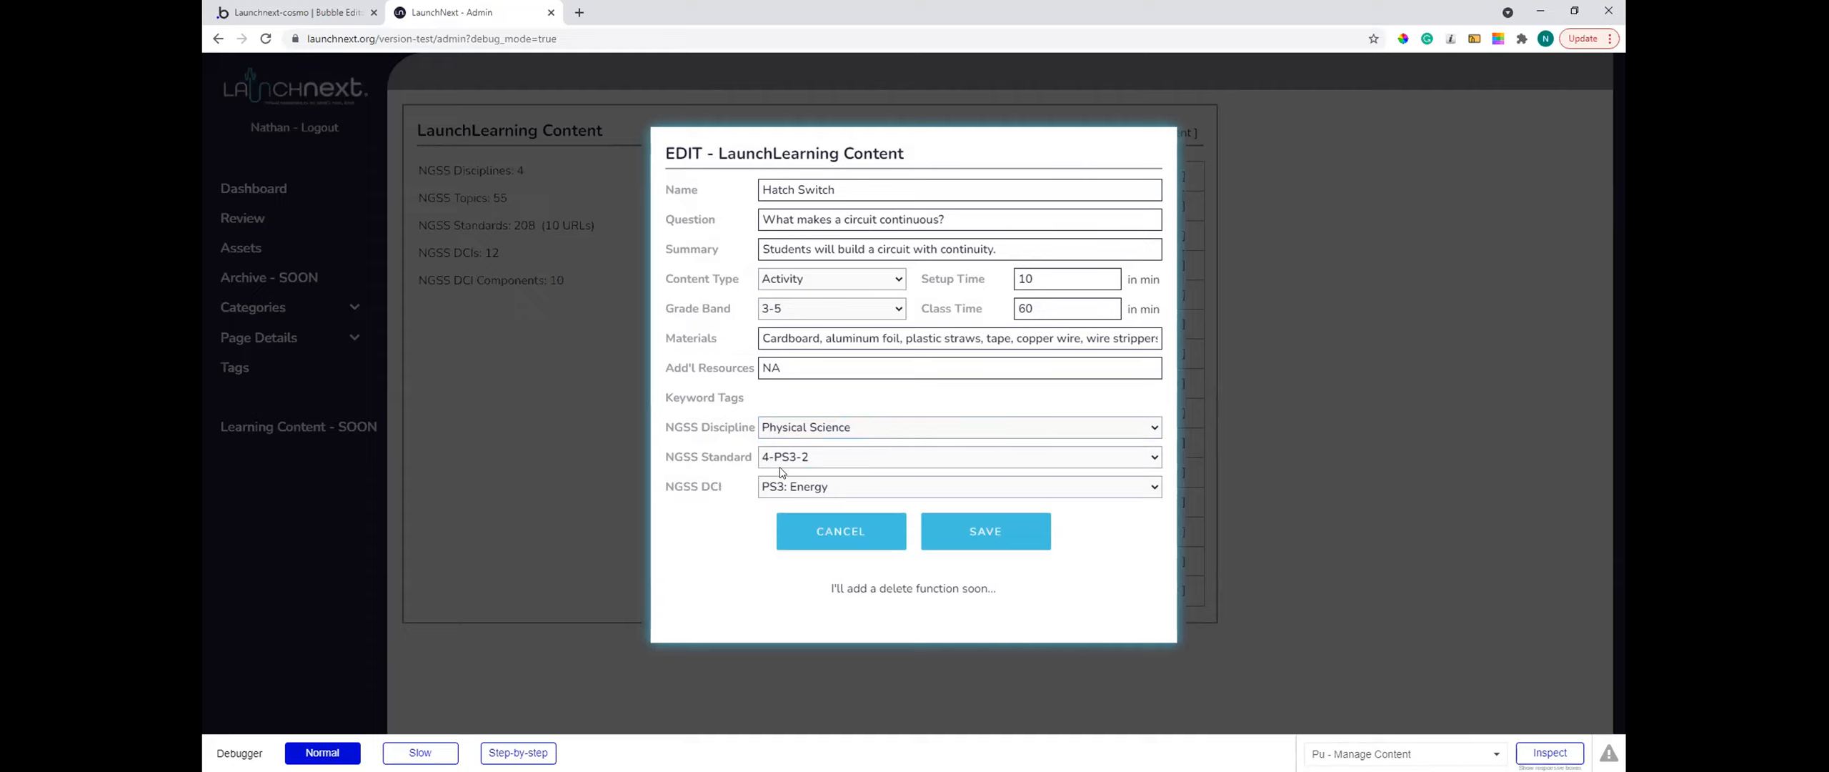
pyautogui.click(946, 433)
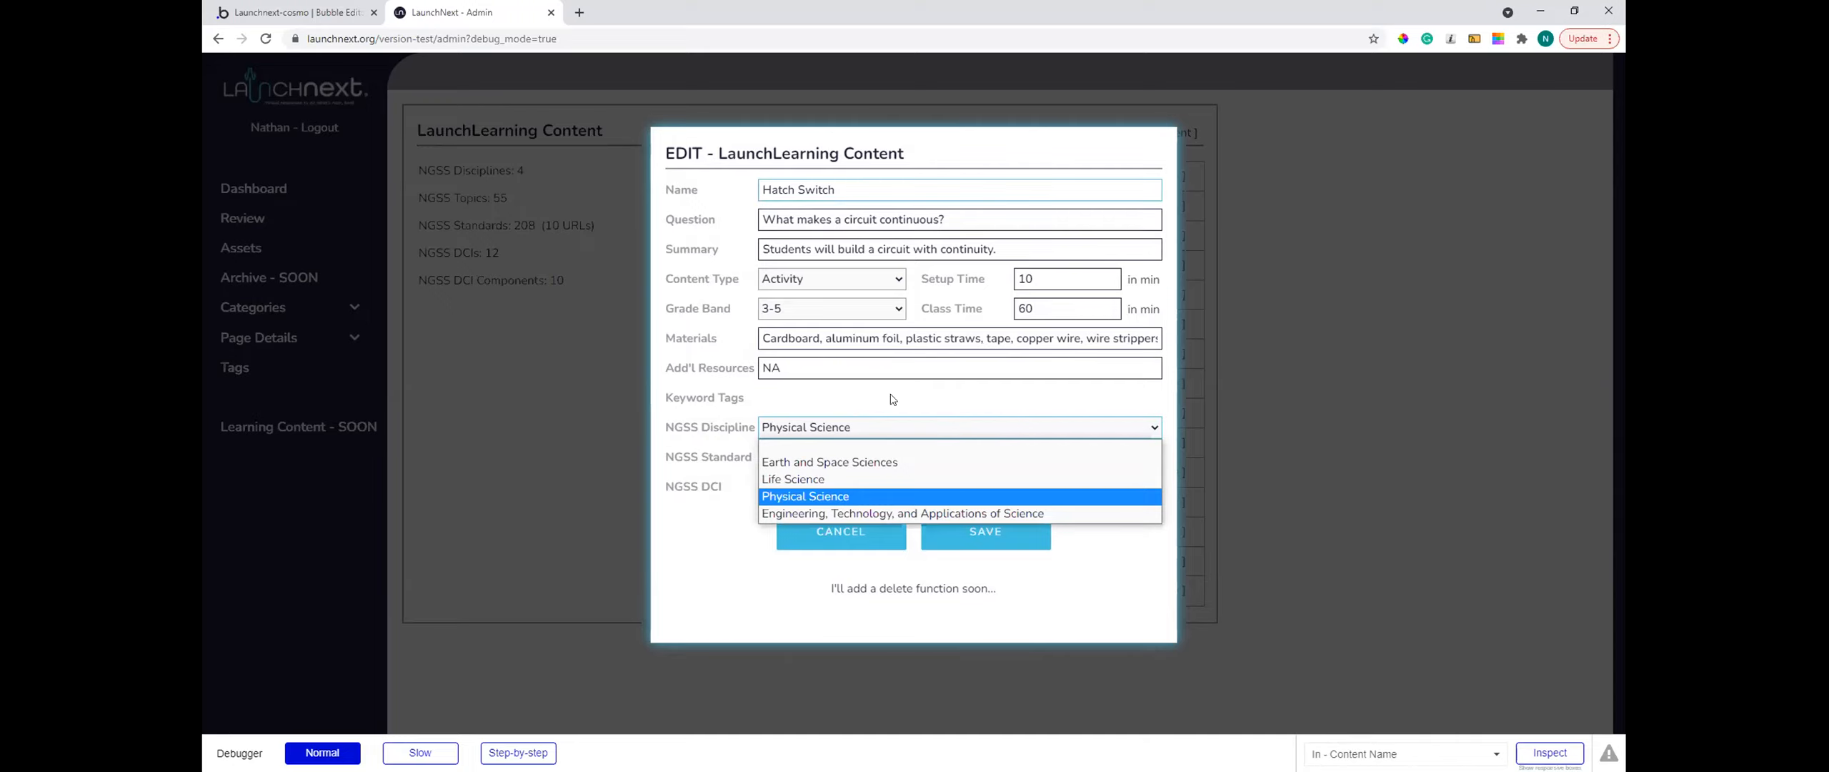
pyautogui.click(732, 427)
pyautogui.click(809, 461)
pyautogui.click(738, 472)
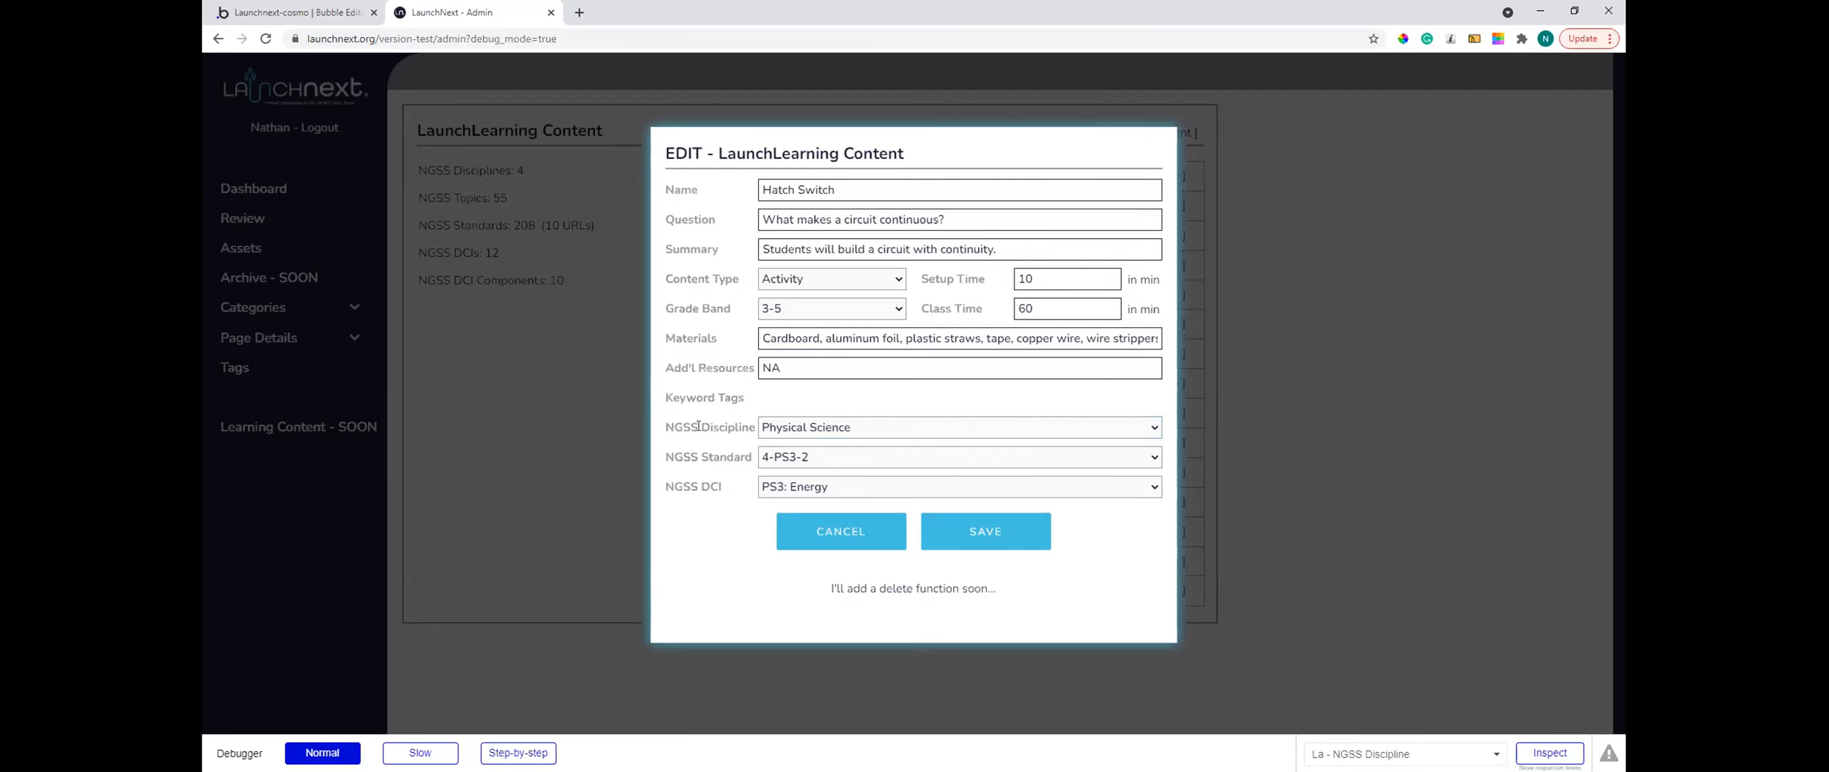
# - Compare the NGSS Discipline dropdown in the Bubble design view with the Hatch Switch form's discipline field, and close the form
pyautogui.click(338, 13)
pyautogui.click(225, 103)
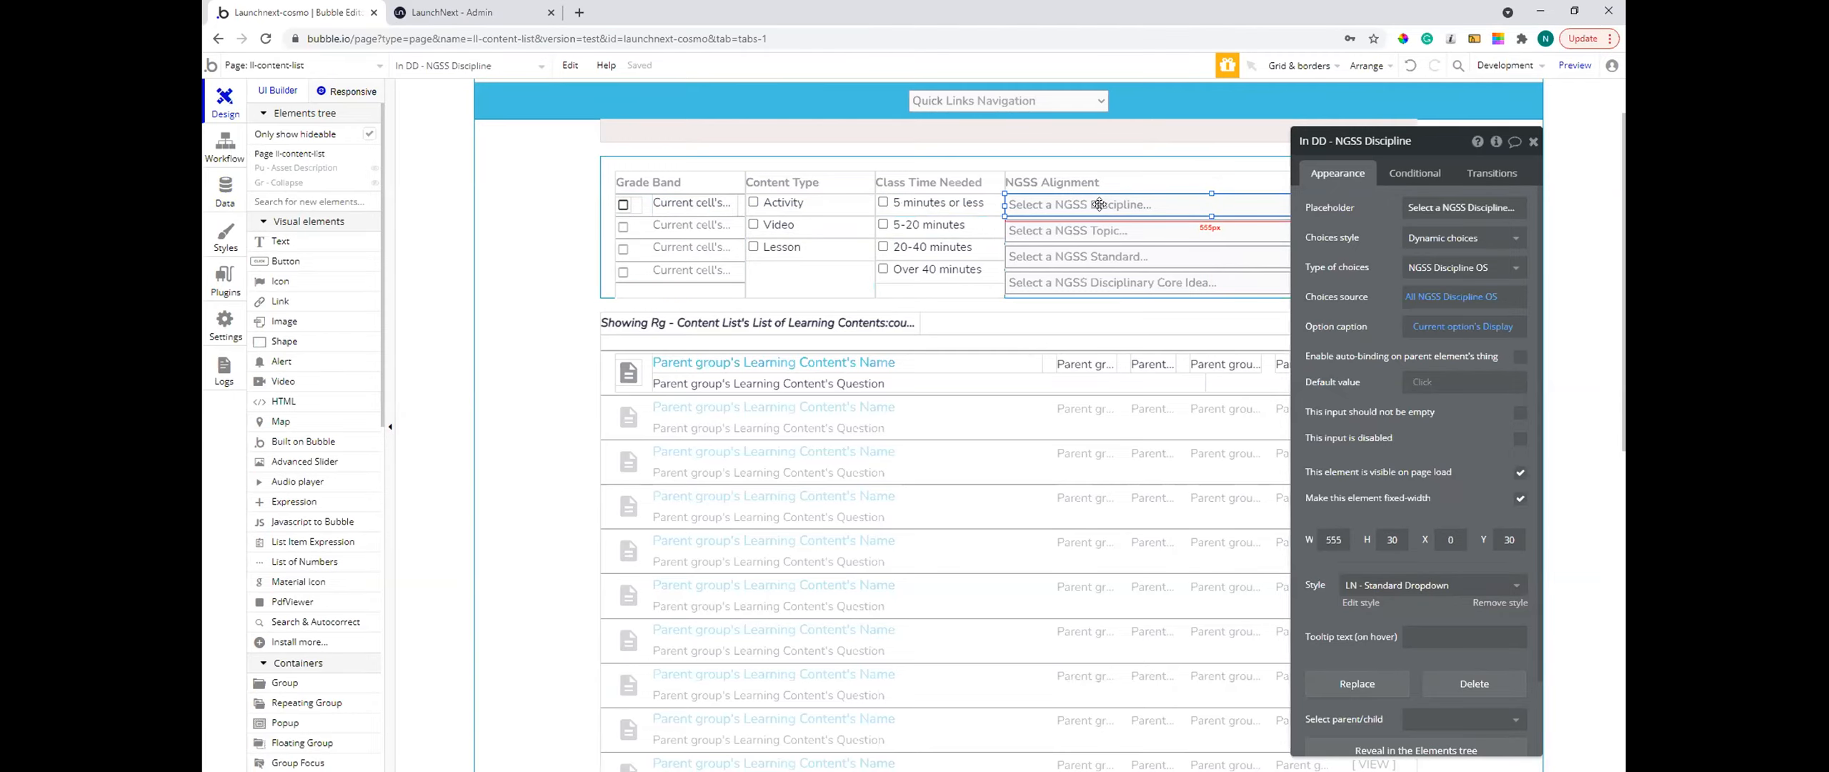
pyautogui.click(472, 13)
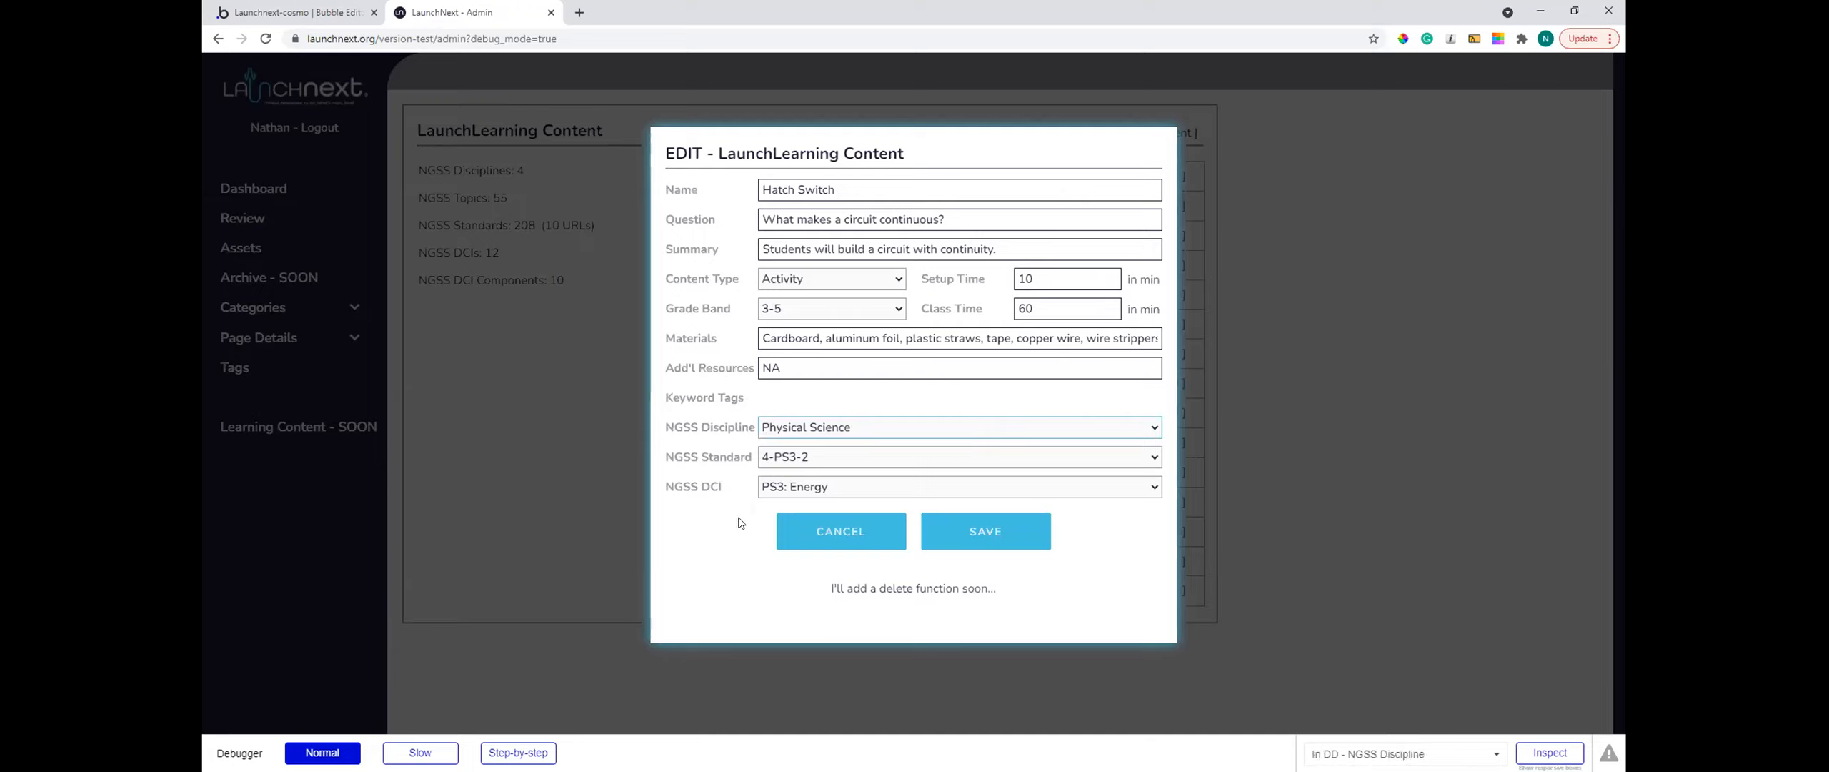
pyautogui.click(801, 428)
pyautogui.click(785, 499)
pyautogui.click(572, 677)
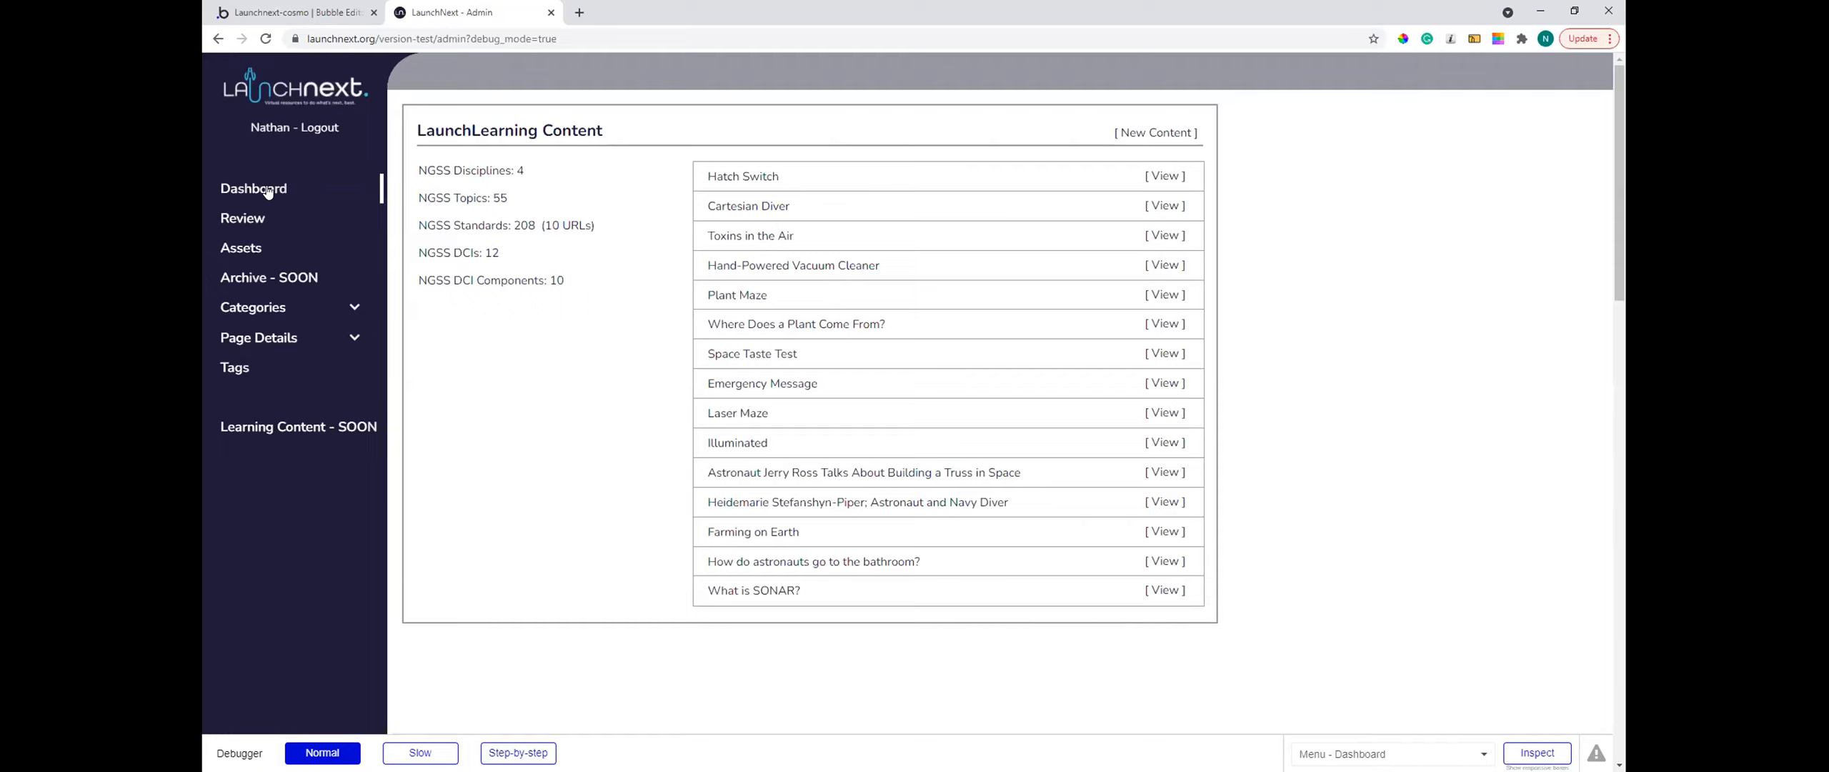
# - Return to the learning content list page and look through the NGSS Topic dropdown options
pyautogui.click(217, 38)
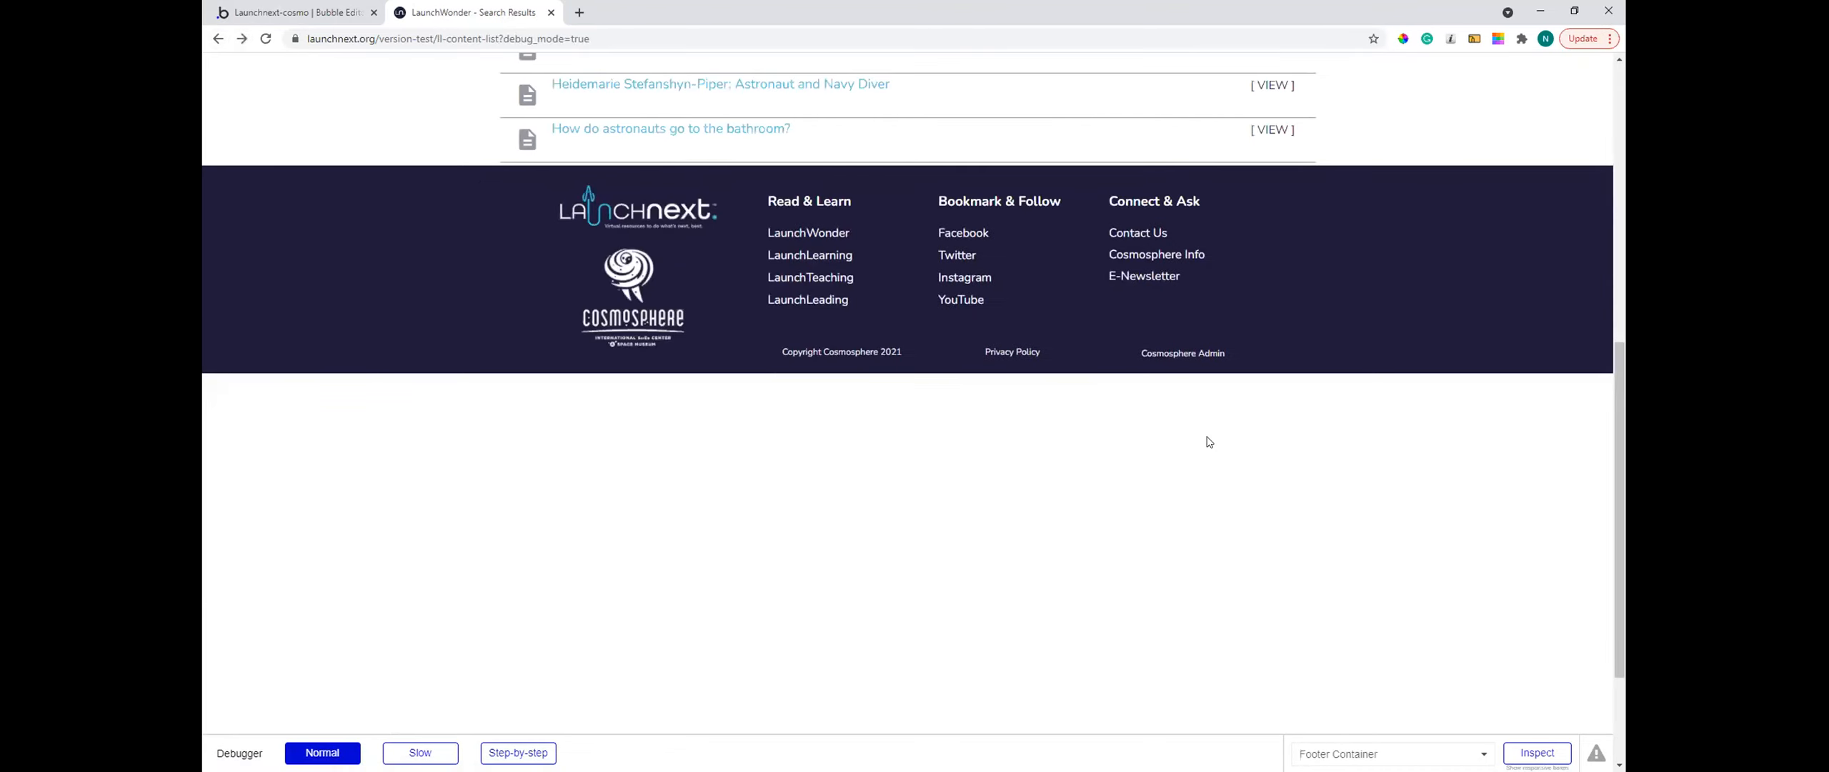
pyautogui.scroll(6, 1207, 441)
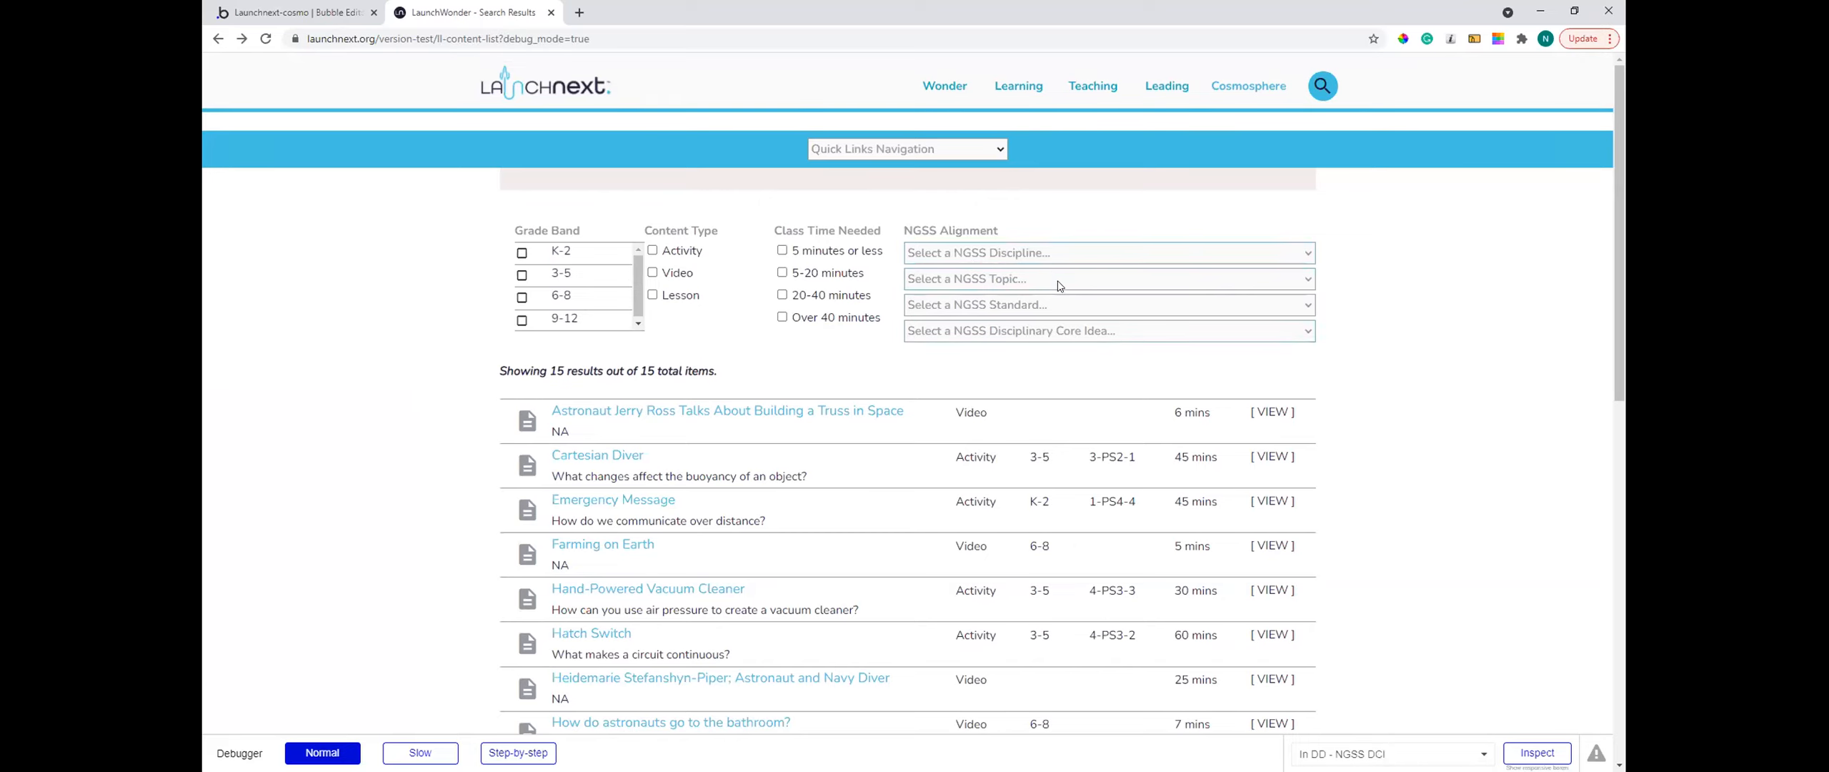
pyautogui.click(1005, 285)
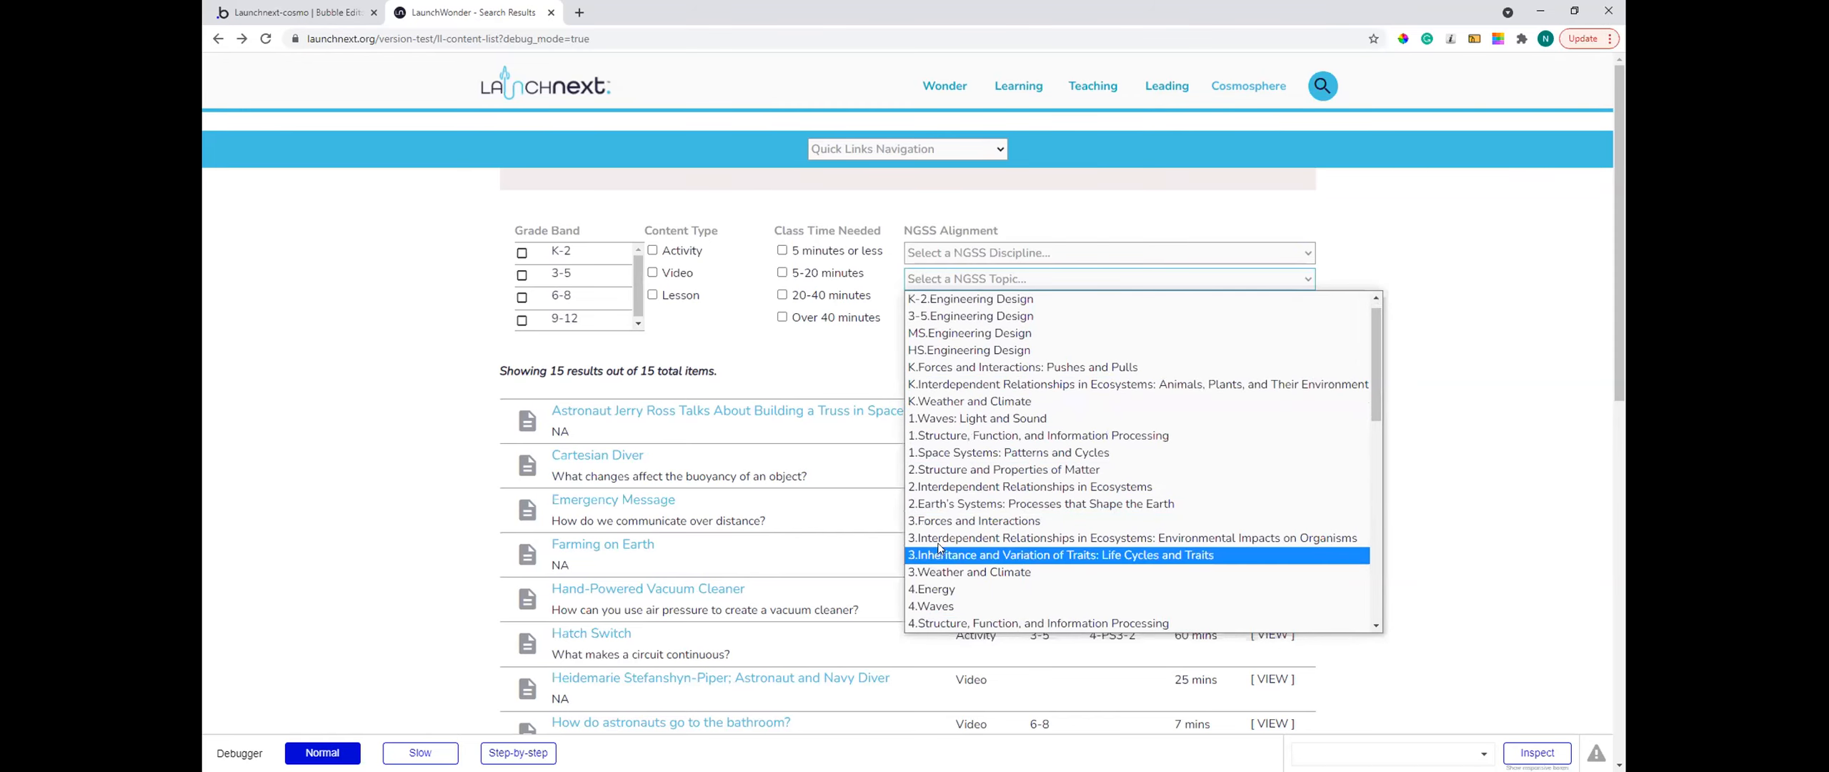
pyautogui.click(868, 363)
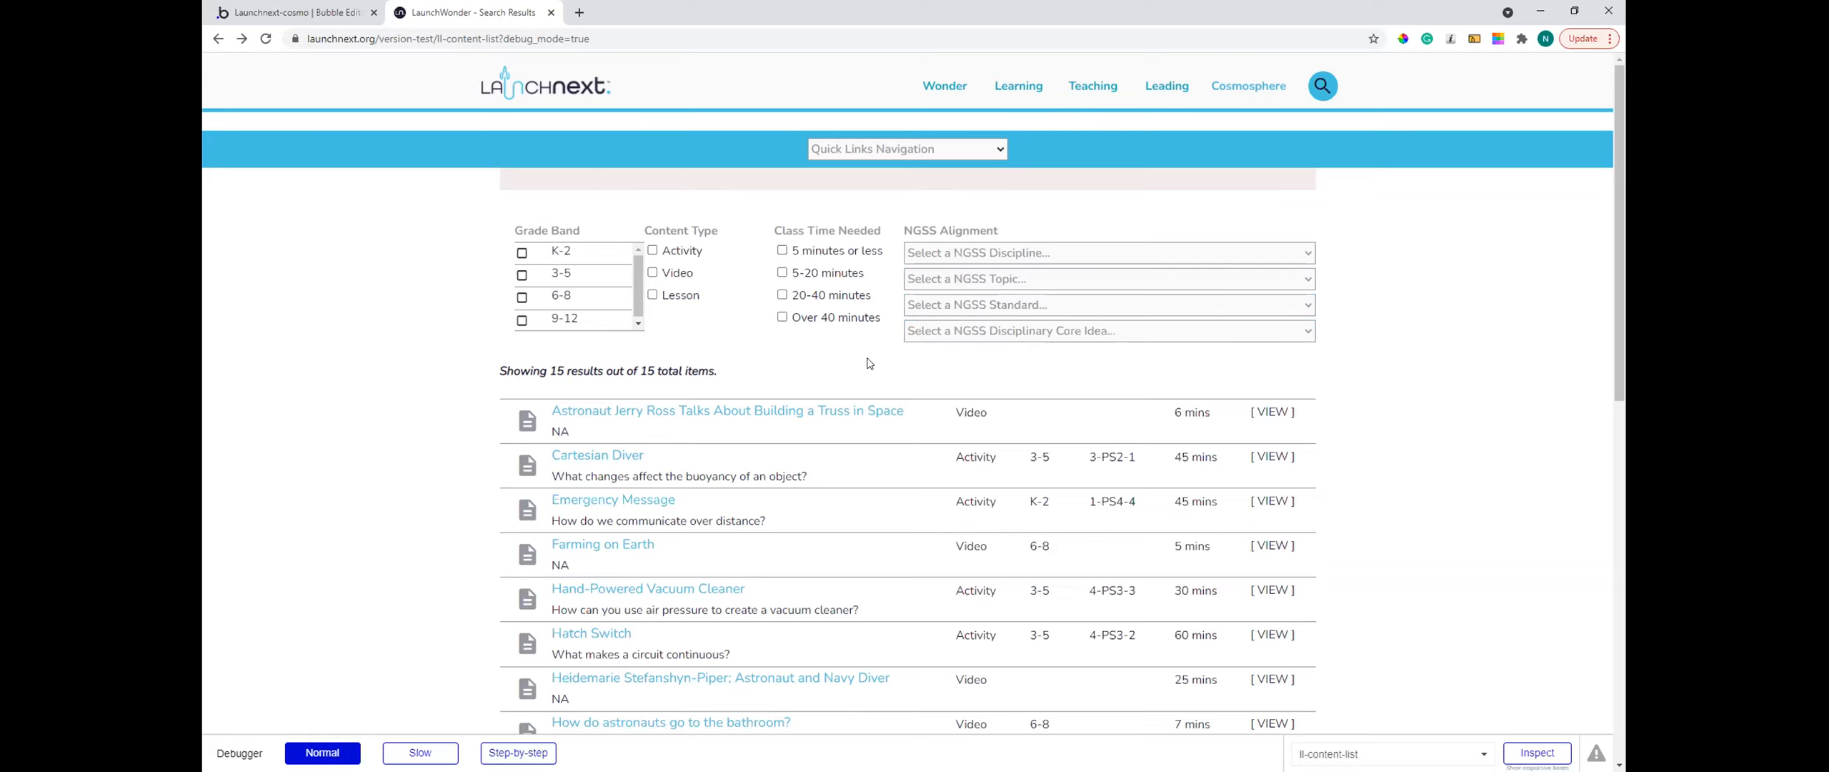
# - In the Bubble editor, append a filtered operator to the Search for Learning Contents data source of the Rg - Content List repeating group
pyautogui.click(336, 13)
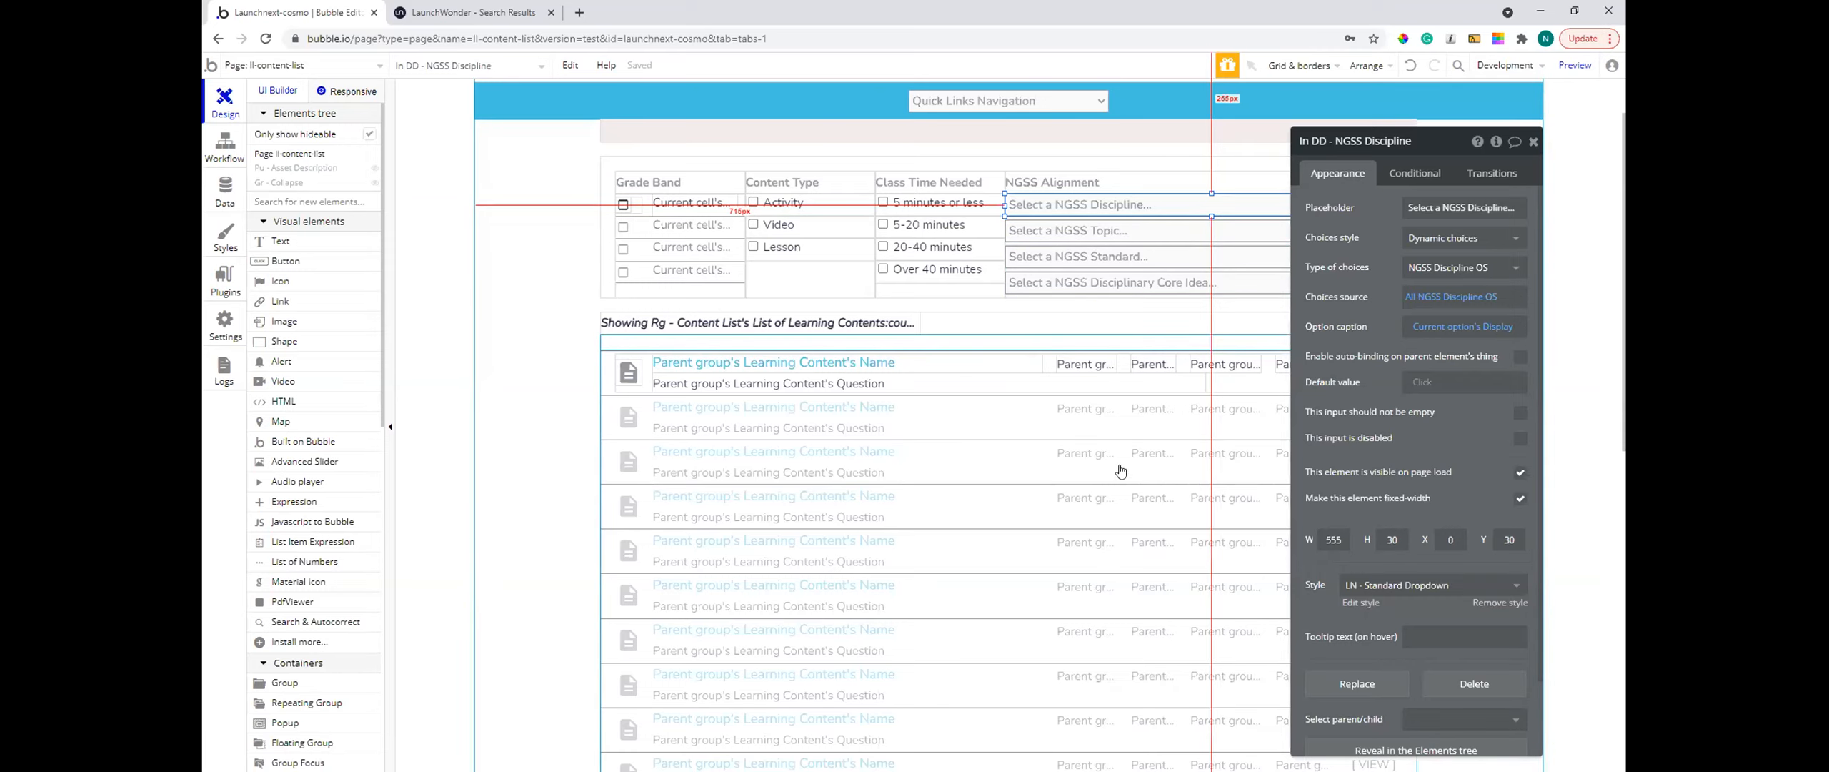
pyautogui.click(1093, 460)
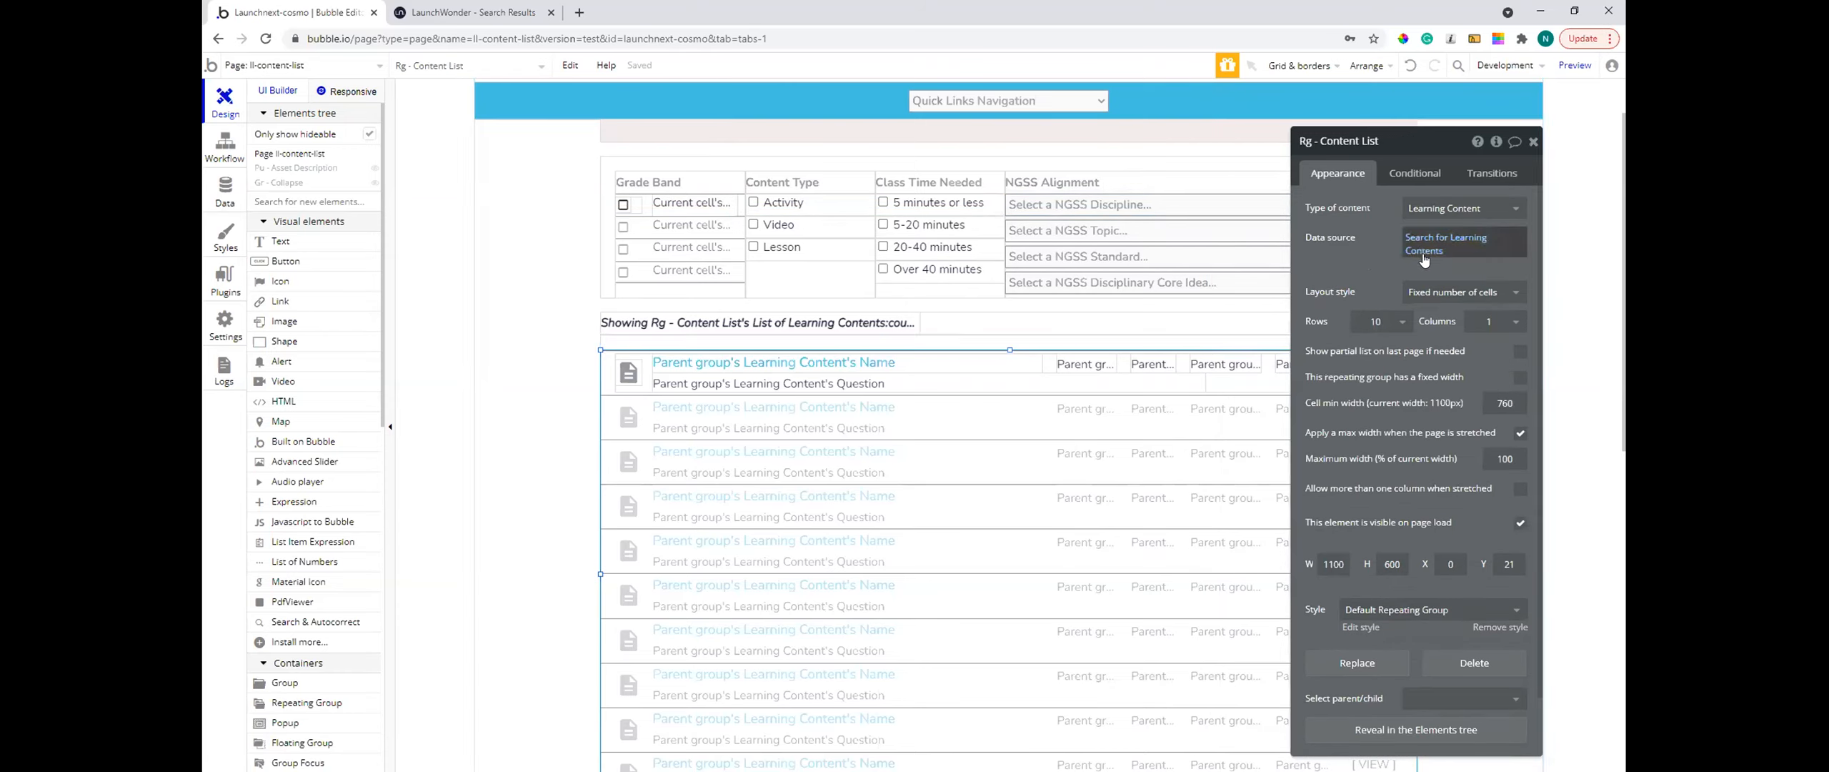
pyautogui.click(1485, 249)
pyautogui.click(1486, 251)
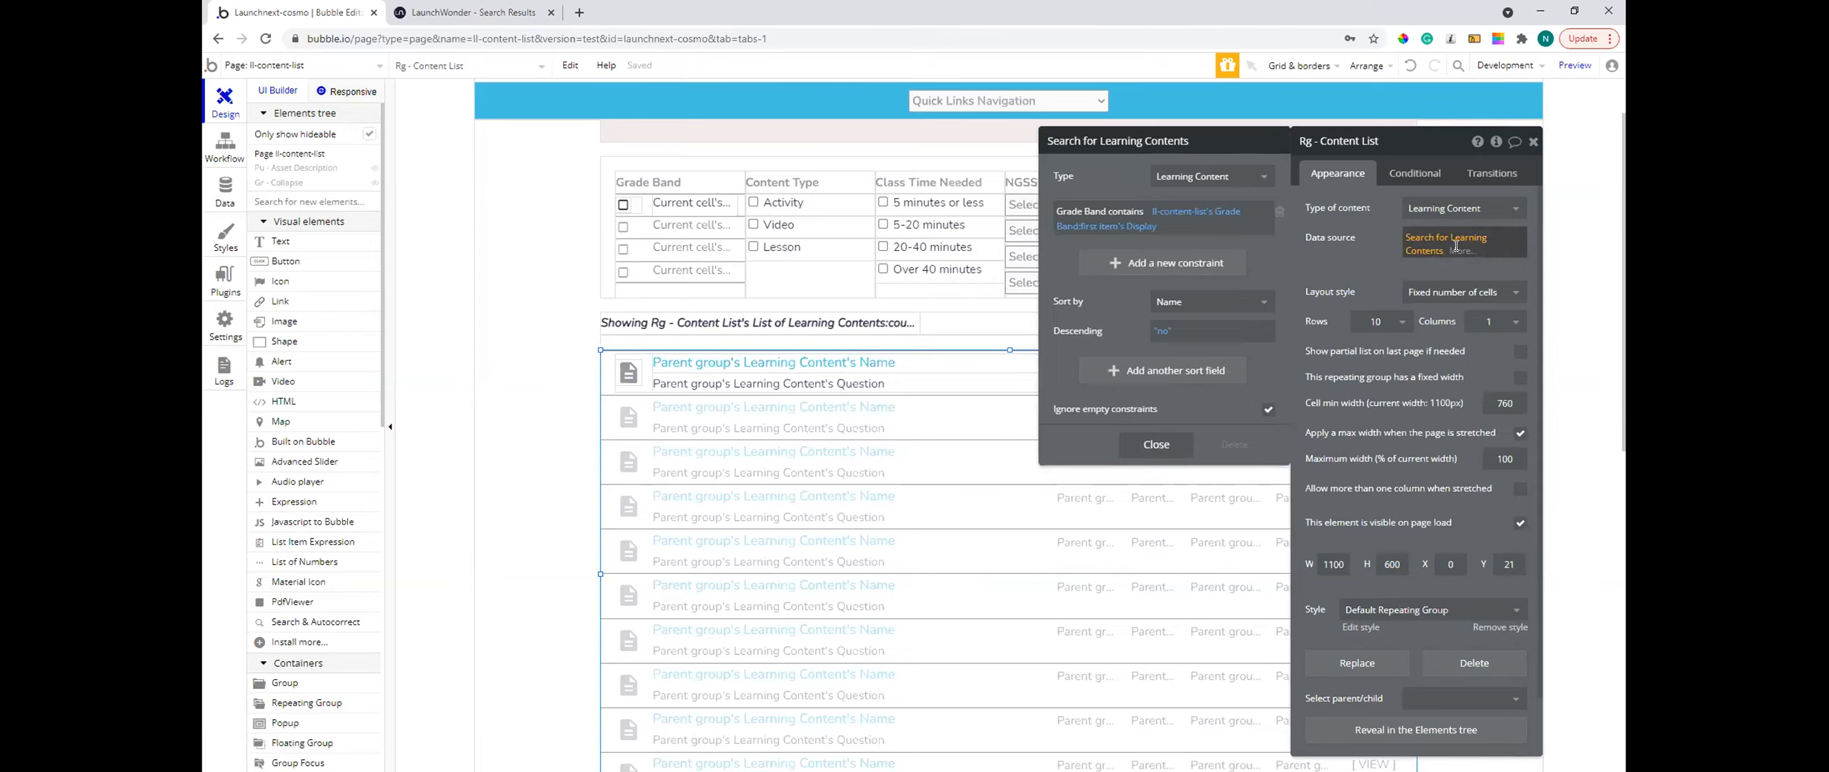
pyautogui.write('fil')
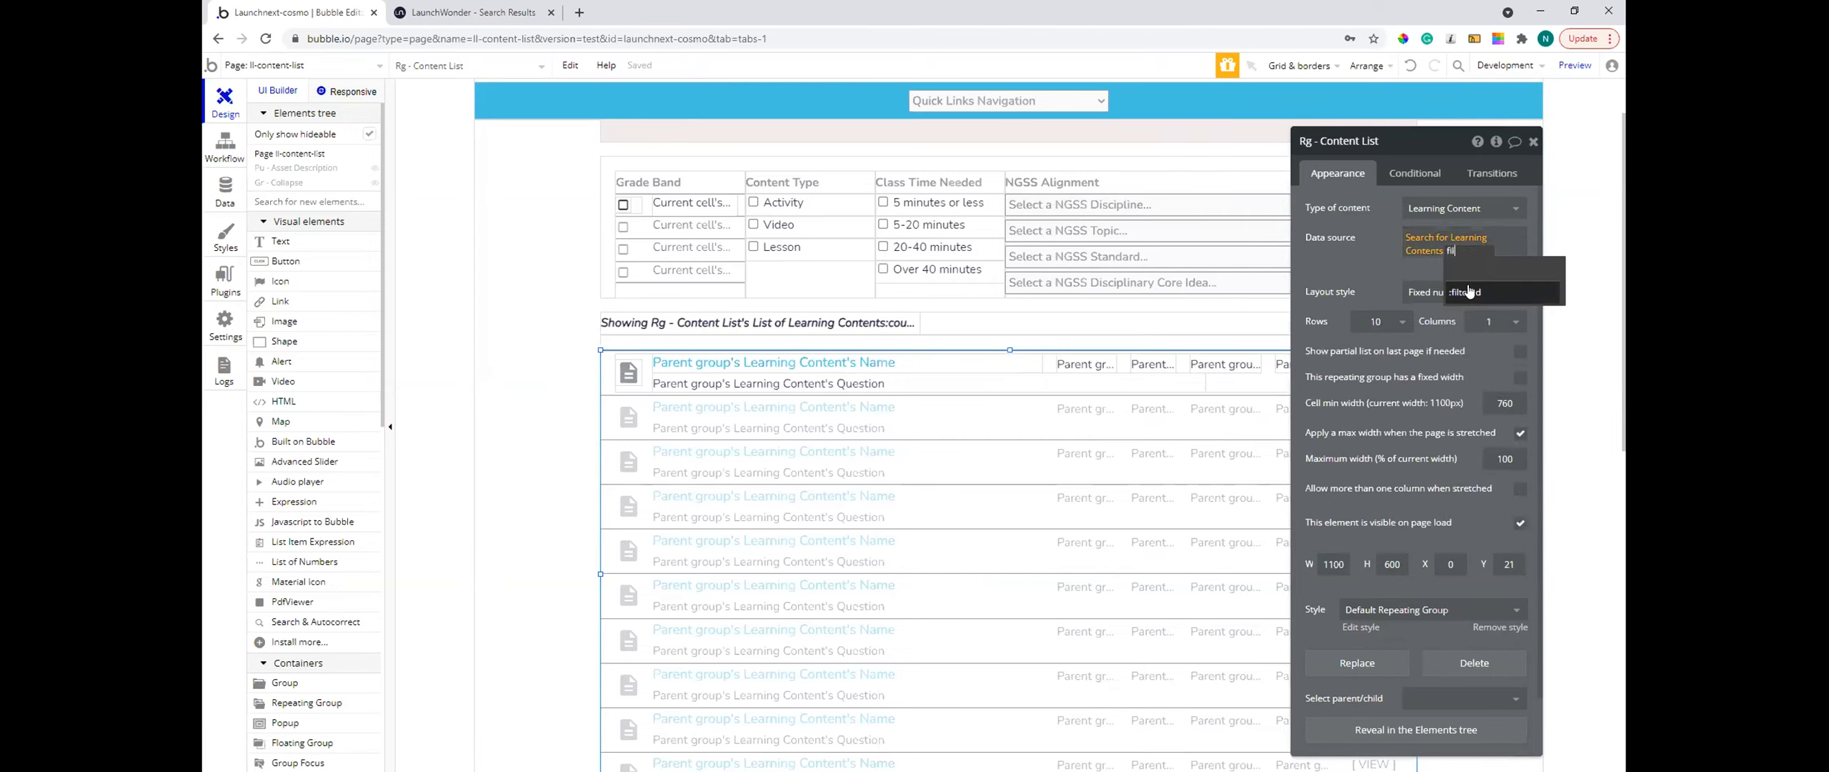
pyautogui.click(1468, 292)
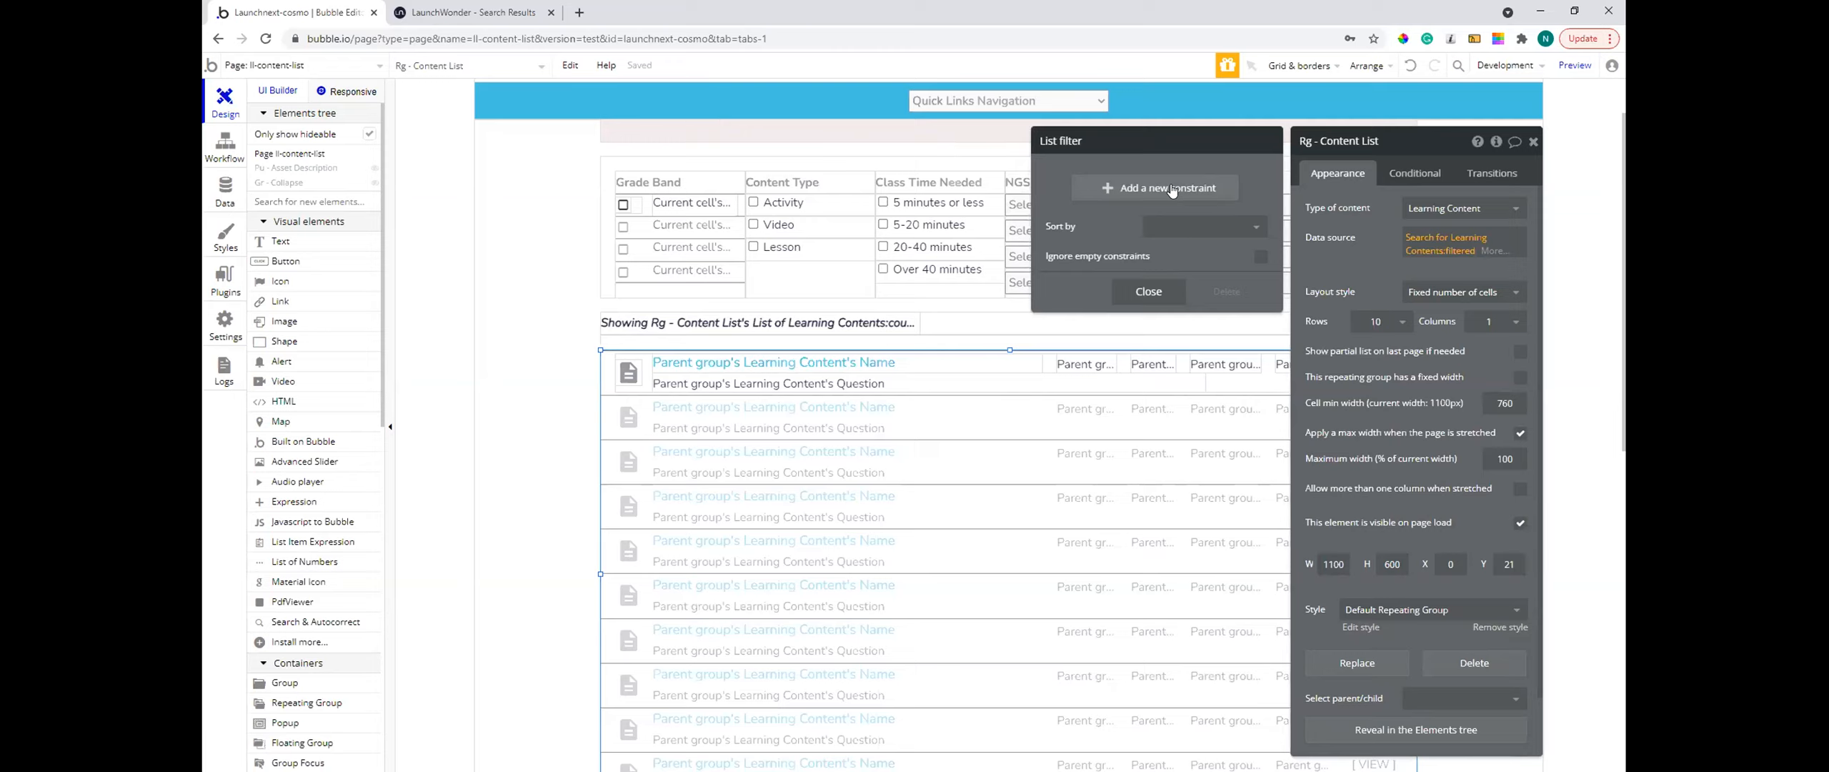
# - Add a list filter constraint where NGSS Standard contains In DD - NGSS Standard's value
pyautogui.click(1171, 188)
pyautogui.click(1054, 190)
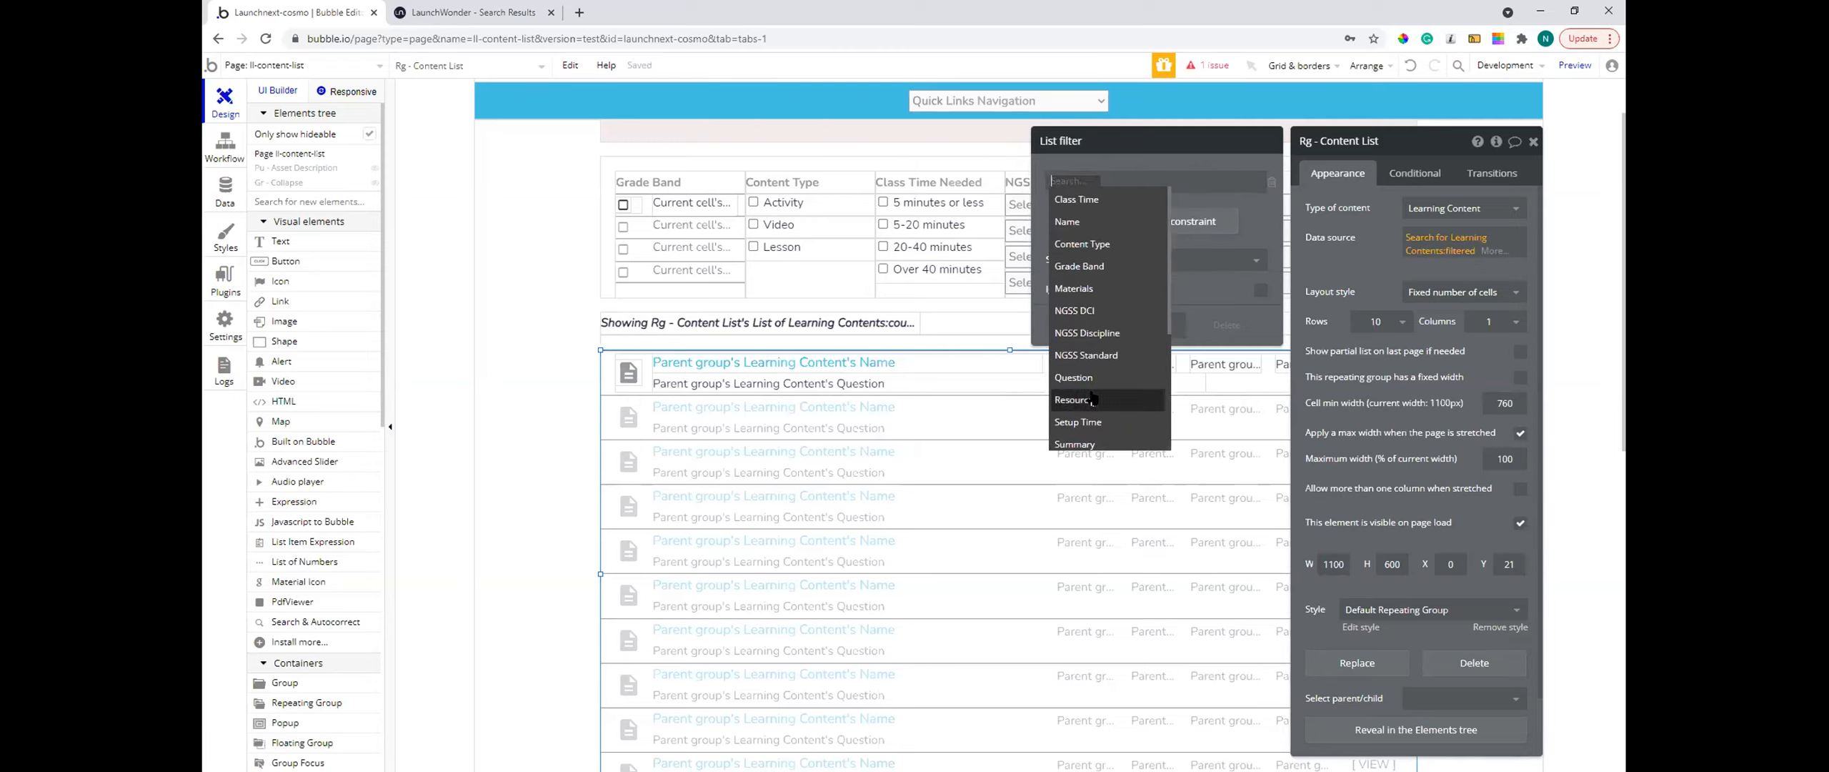
pyautogui.click(1087, 355)
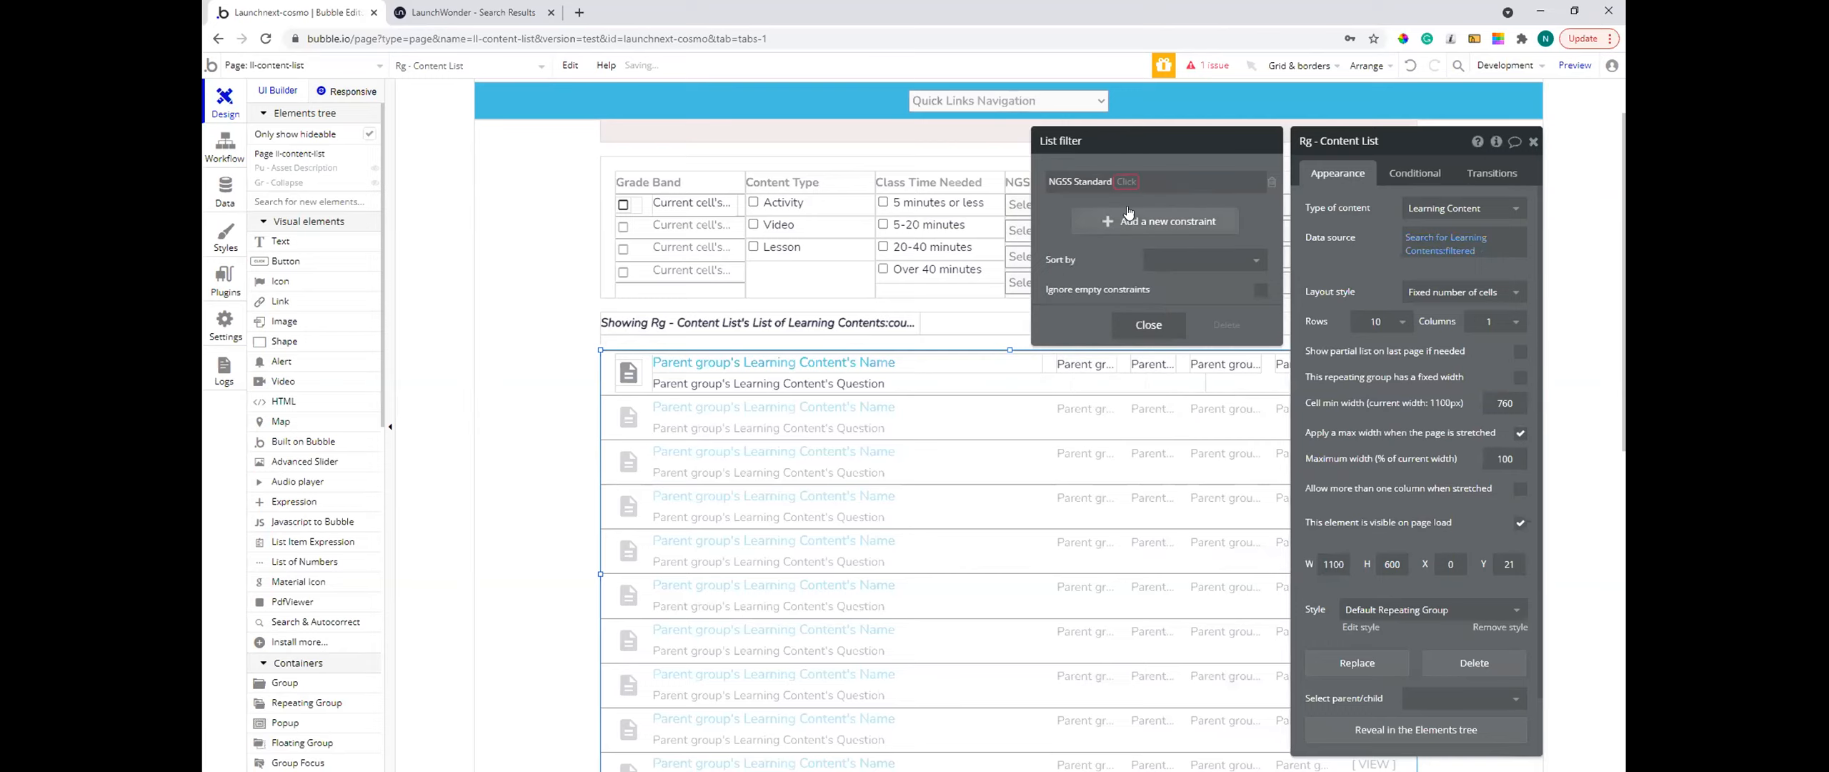
pyautogui.click(1126, 182)
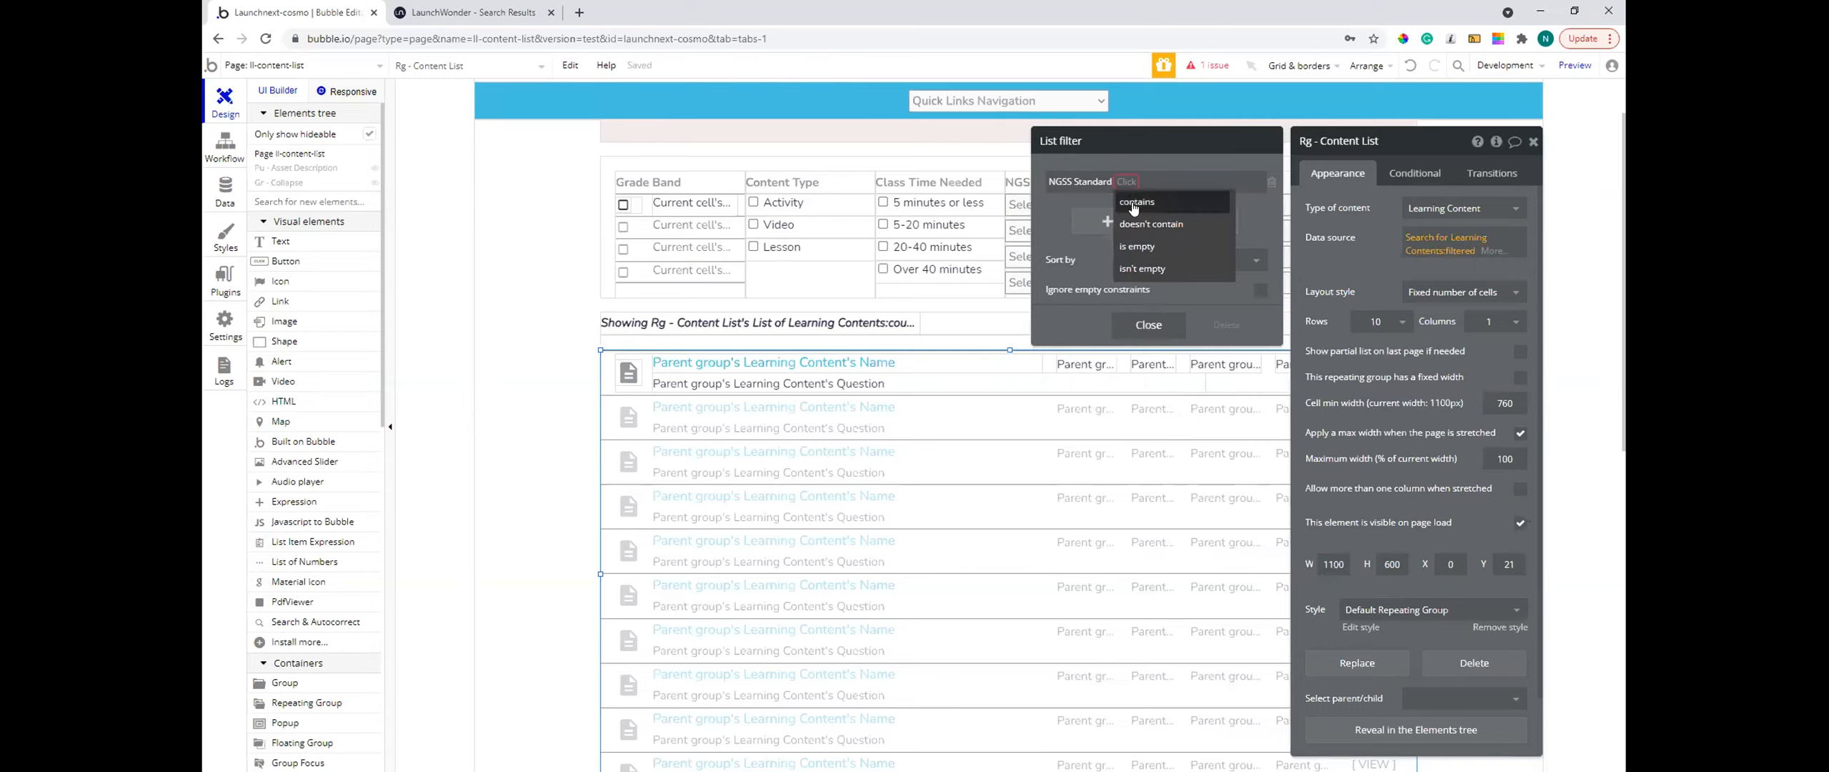
pyautogui.click(1134, 203)
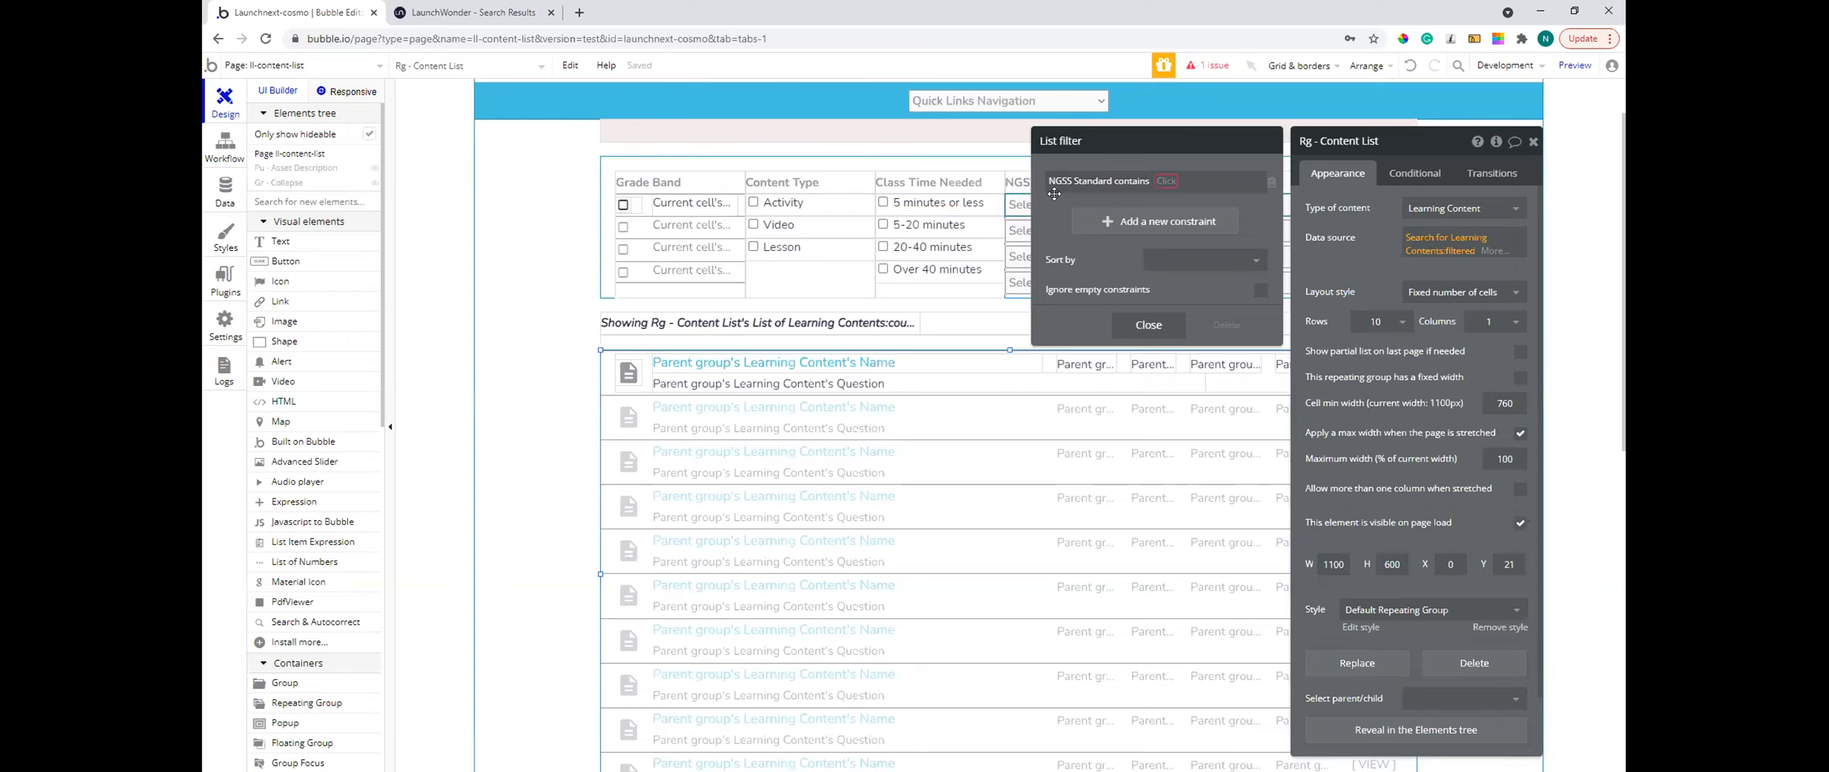
pyautogui.click(1164, 181)
pyautogui.write('dd')
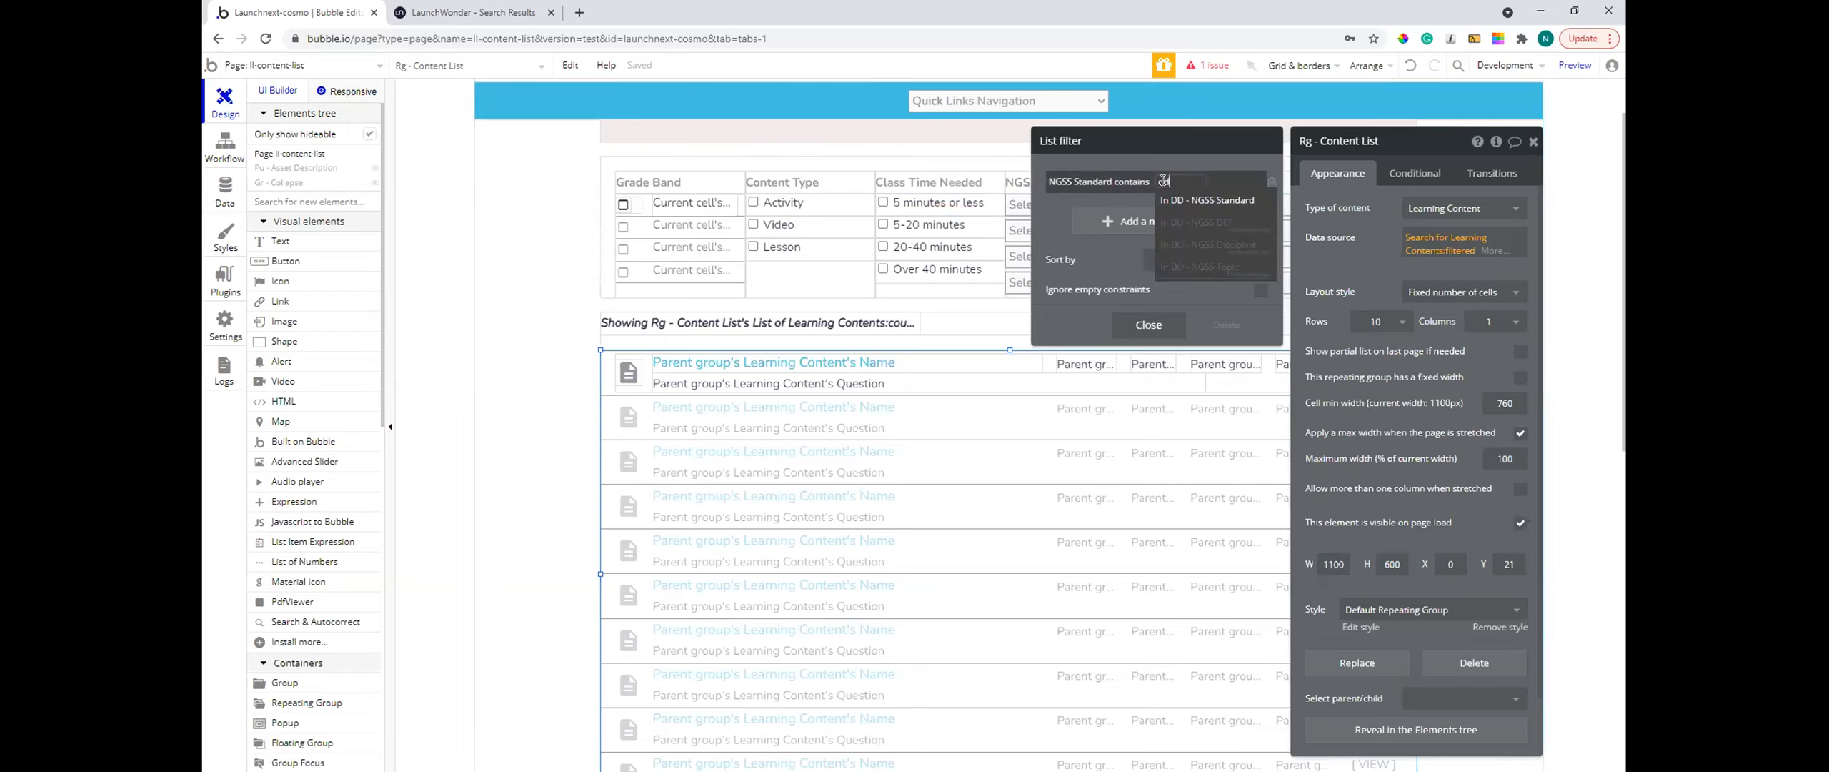
pyautogui.click(1213, 200)
pyautogui.click(1119, 213)
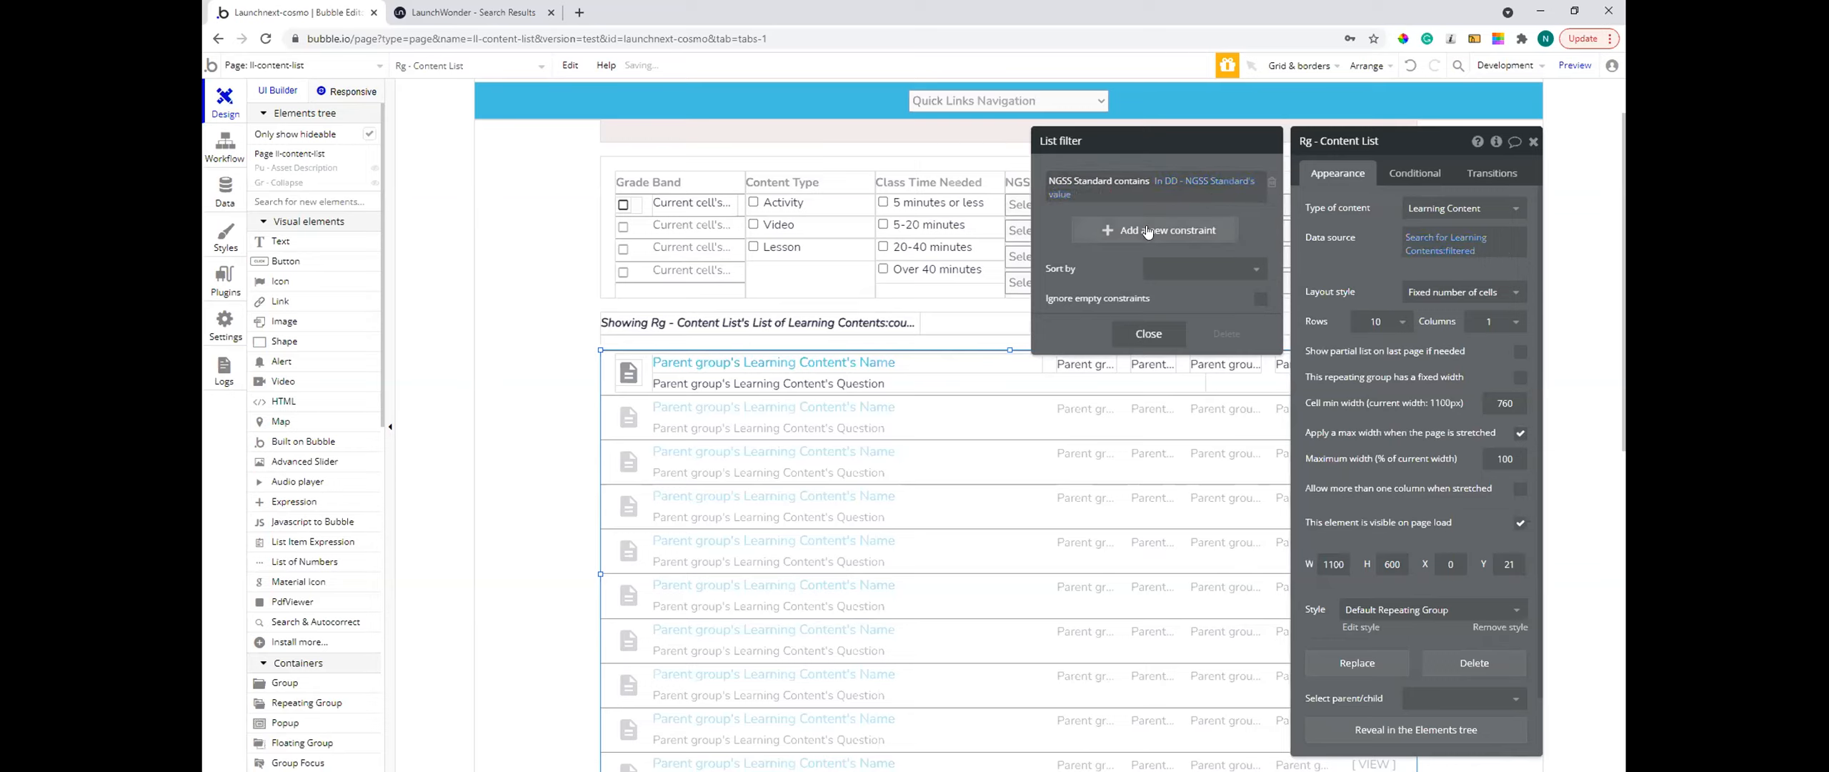
# - Add a list filter constraint where NGSS Discipline = In DD - NGSS Discipline's value
pyautogui.click(1147, 230)
pyautogui.click(1058, 224)
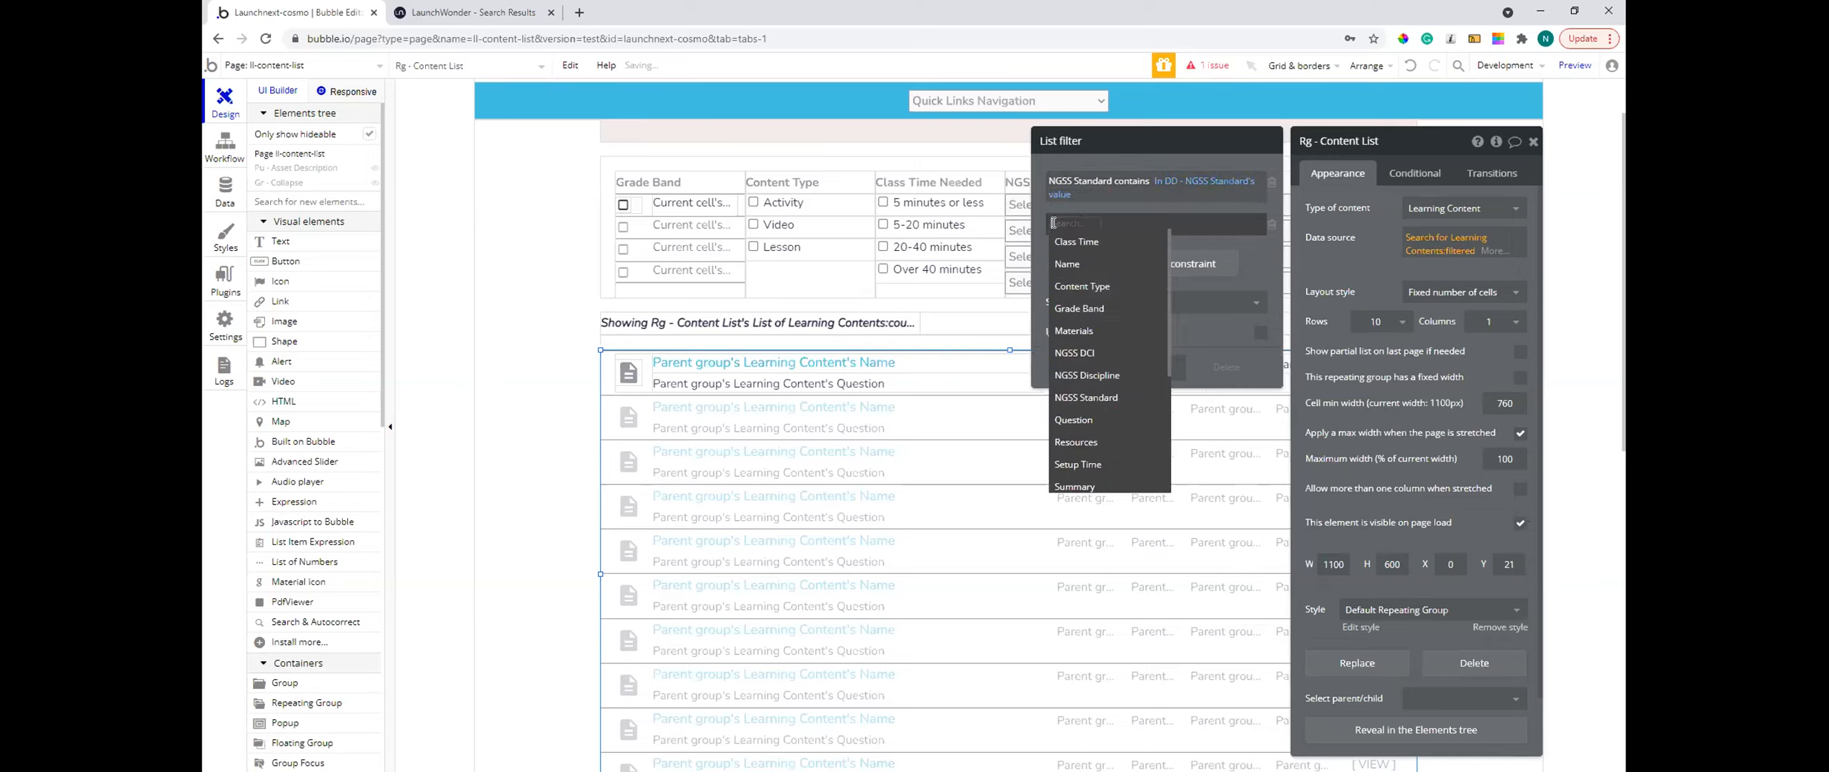
pyautogui.click(1100, 375)
pyautogui.click(1127, 225)
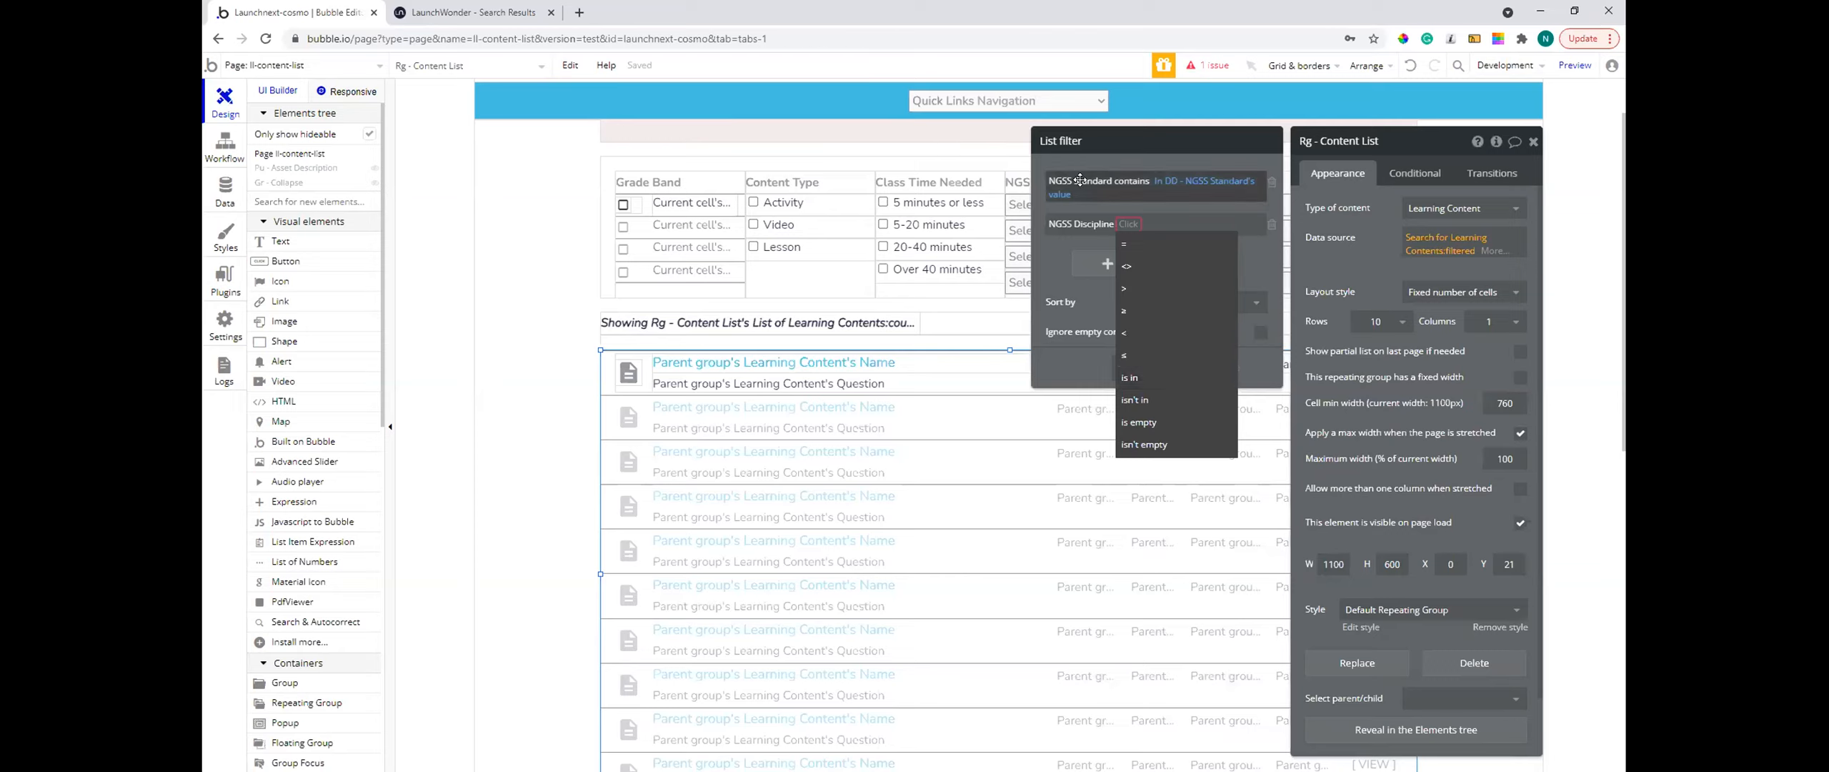
pyautogui.click(1126, 245)
pyautogui.click(1137, 225)
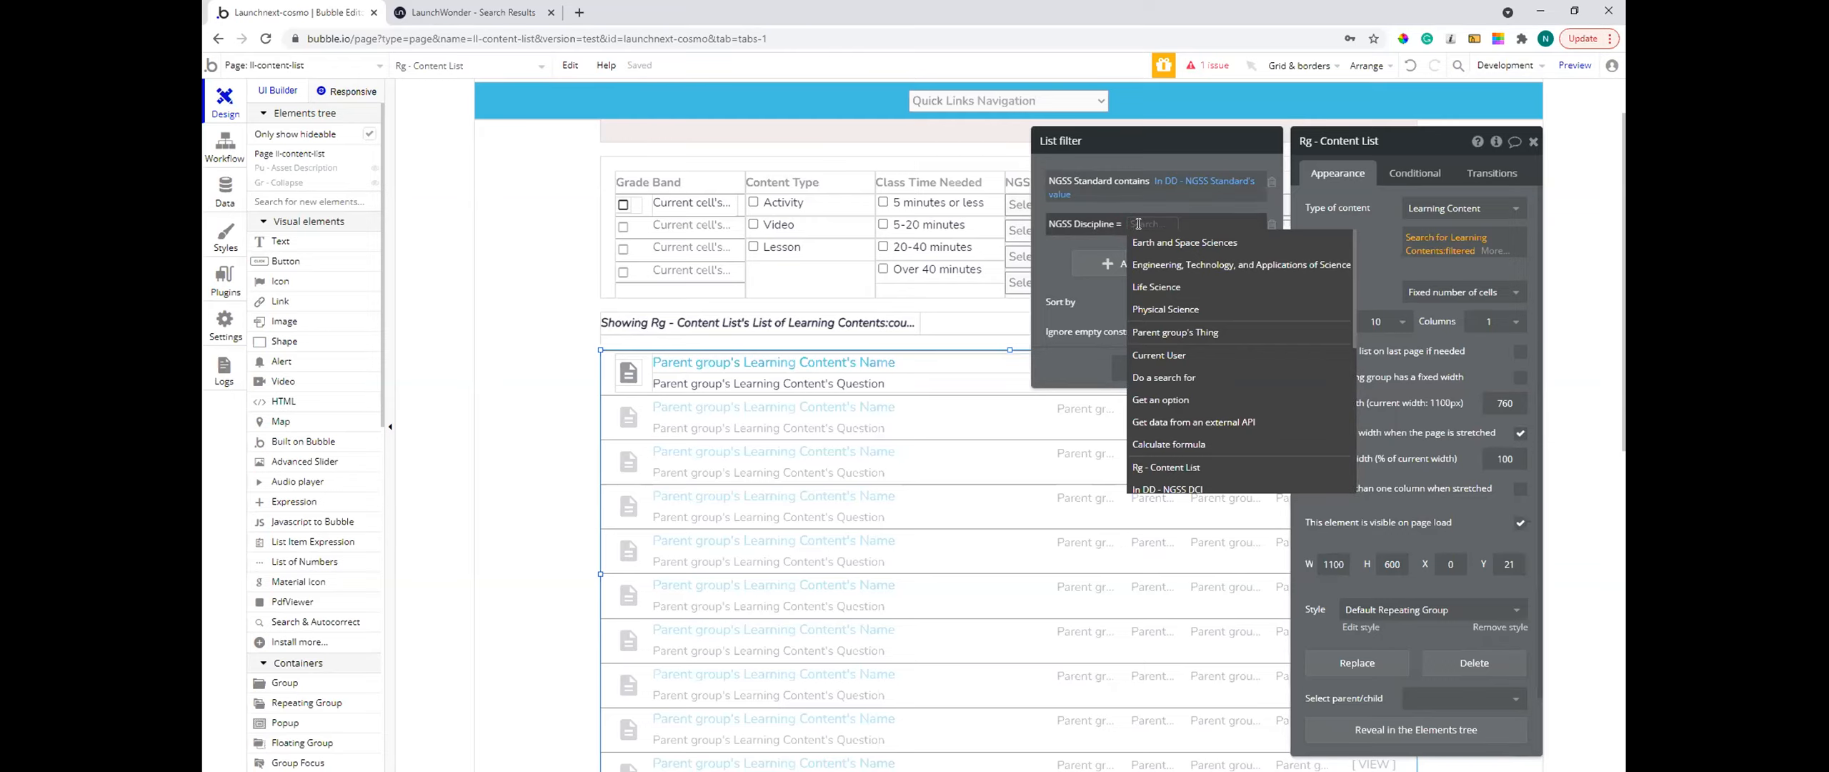
pyautogui.write('dd')
pyautogui.click(1193, 272)
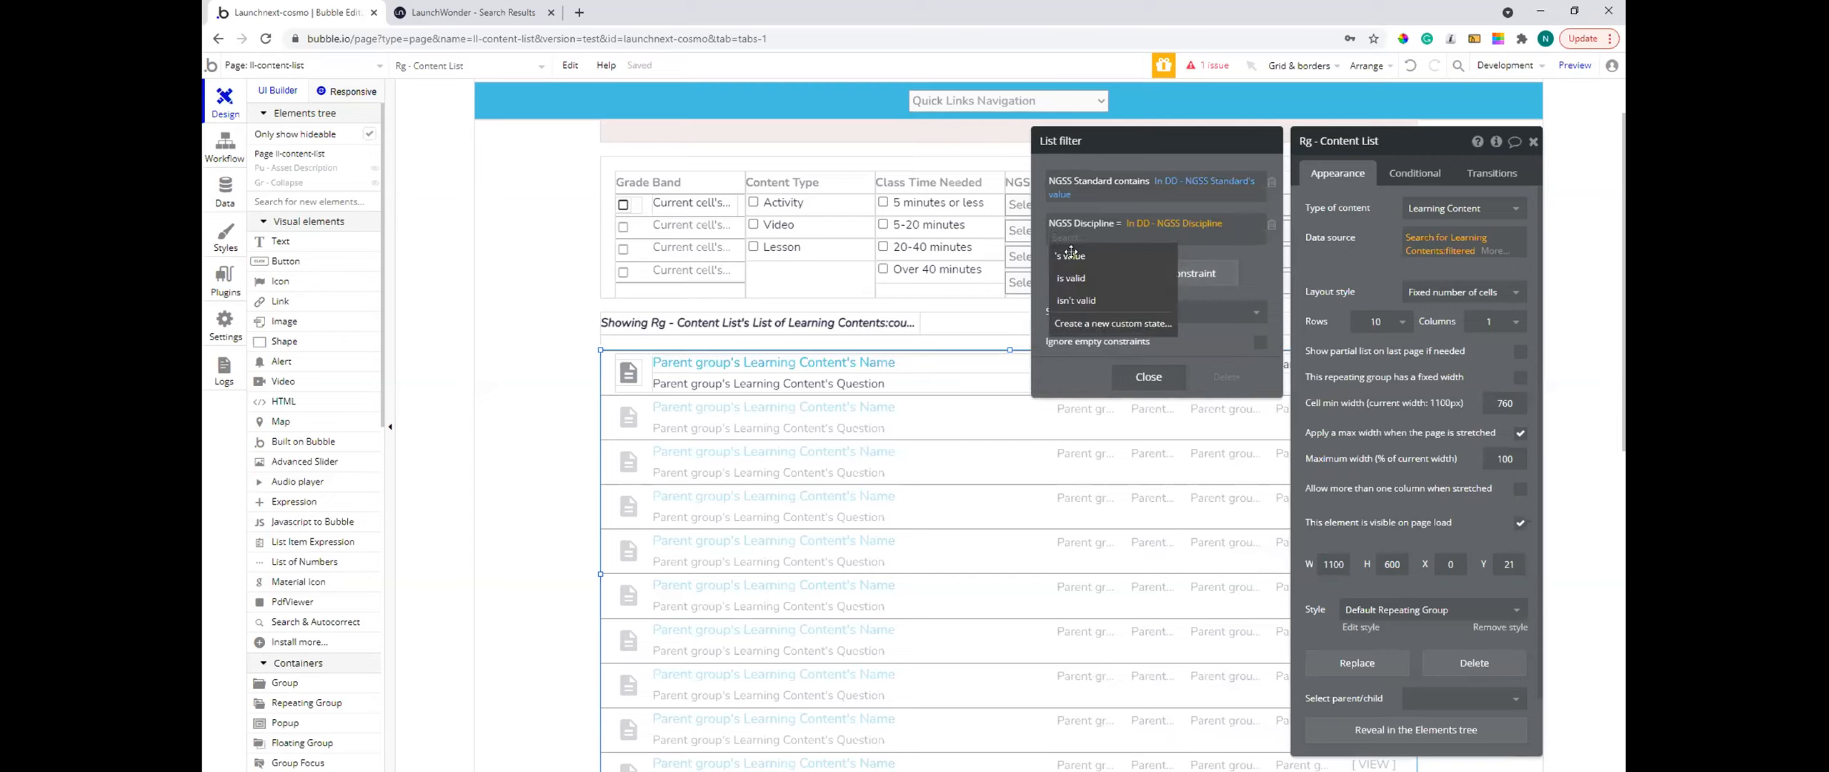
pyautogui.click(1071, 255)
# - Add a list filter constraint where NGSS DCI contains In DD - NGSS DCI's value
pyautogui.click(1103, 276)
pyautogui.click(1059, 257)
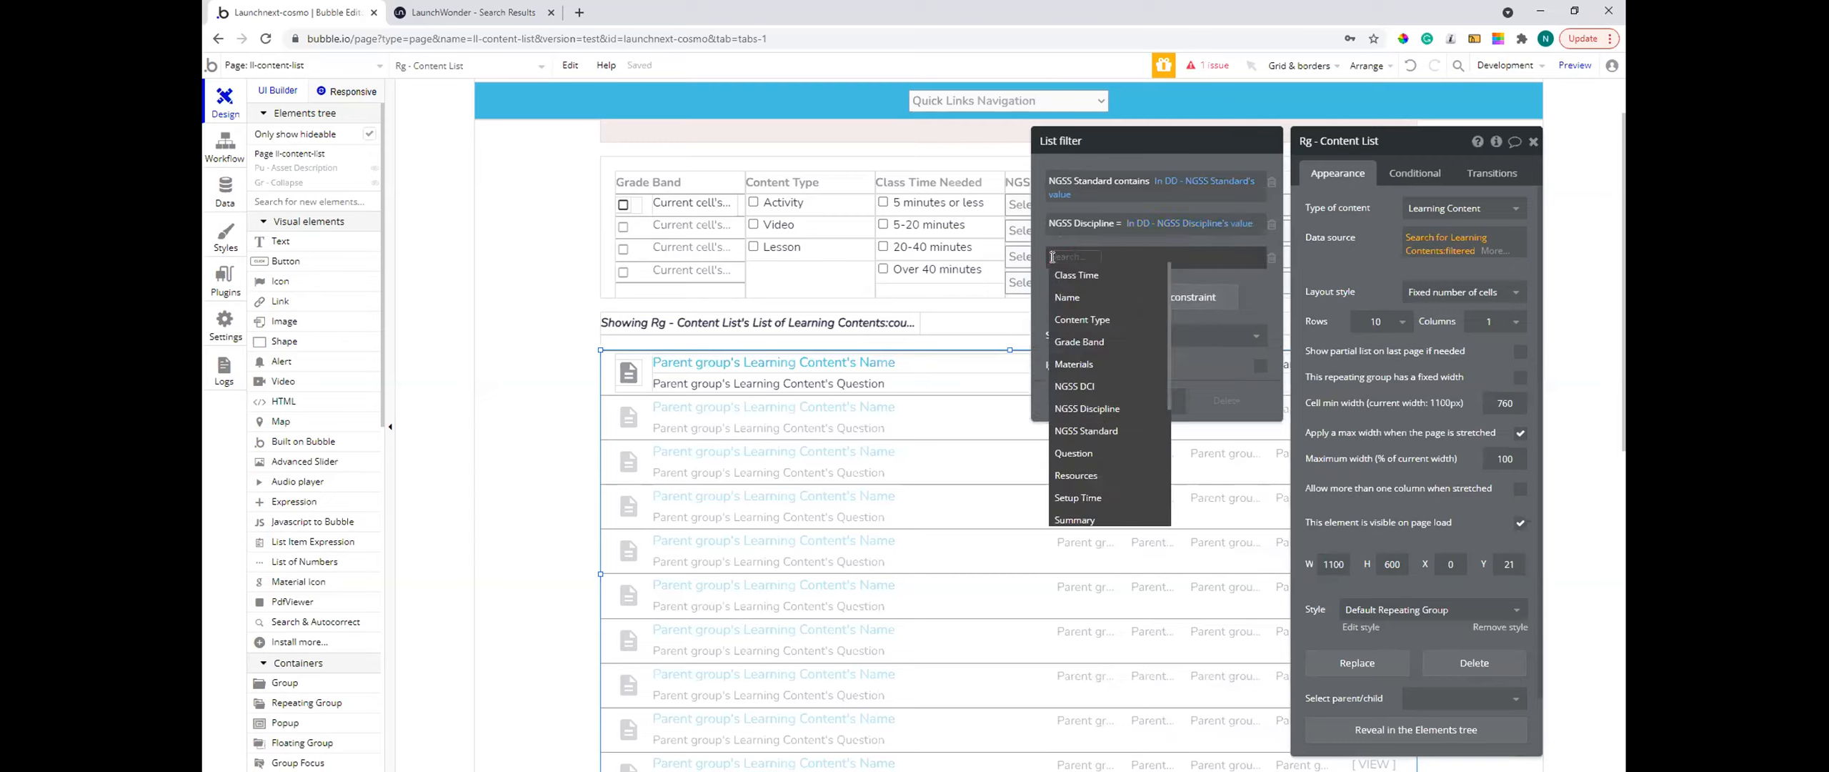
pyautogui.click(1085, 387)
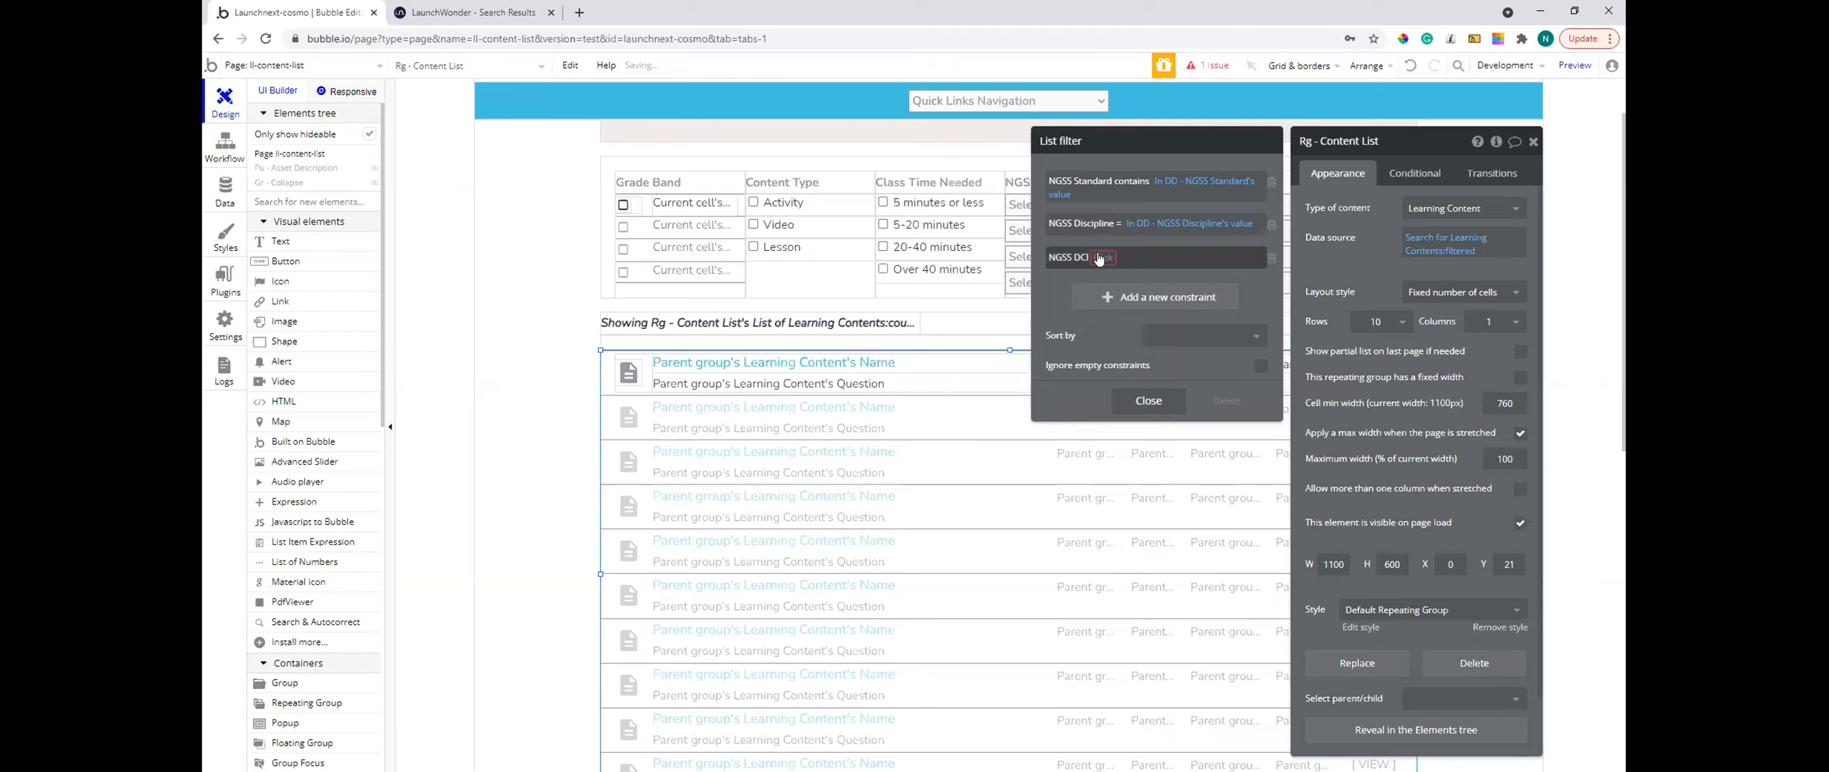
pyautogui.click(1099, 258)
pyautogui.click(1106, 274)
pyautogui.click(1141, 254)
pyautogui.write('dd')
pyautogui.click(1168, 277)
pyautogui.click(1213, 257)
pyautogui.click(1214, 275)
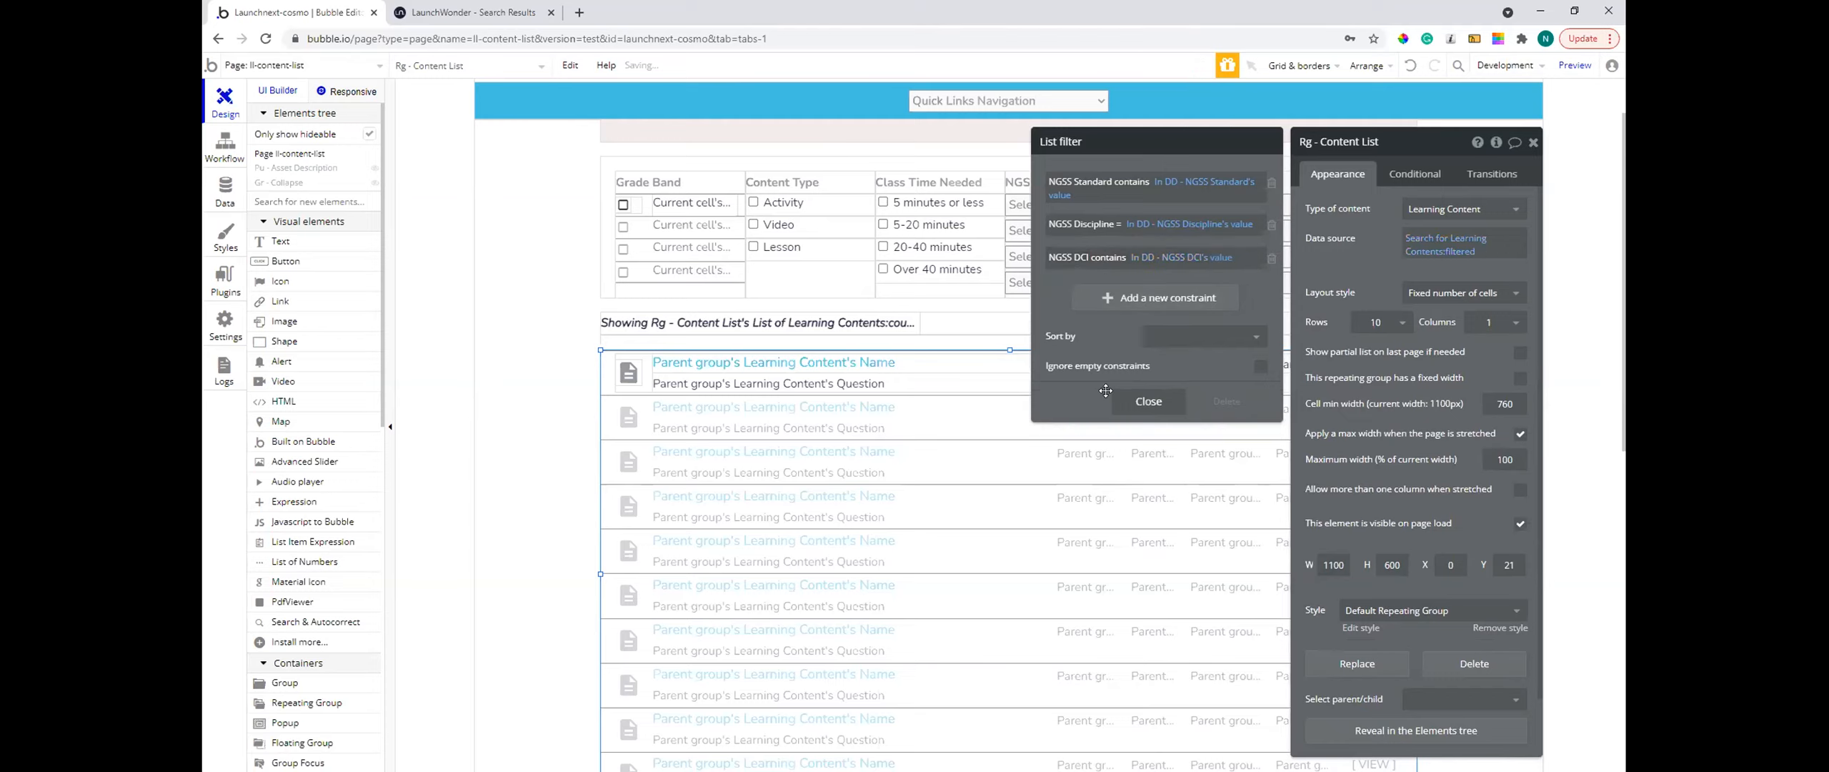
# - Make the list filter ignore empty constraints and close the filter settings
pyautogui.click(1260, 366)
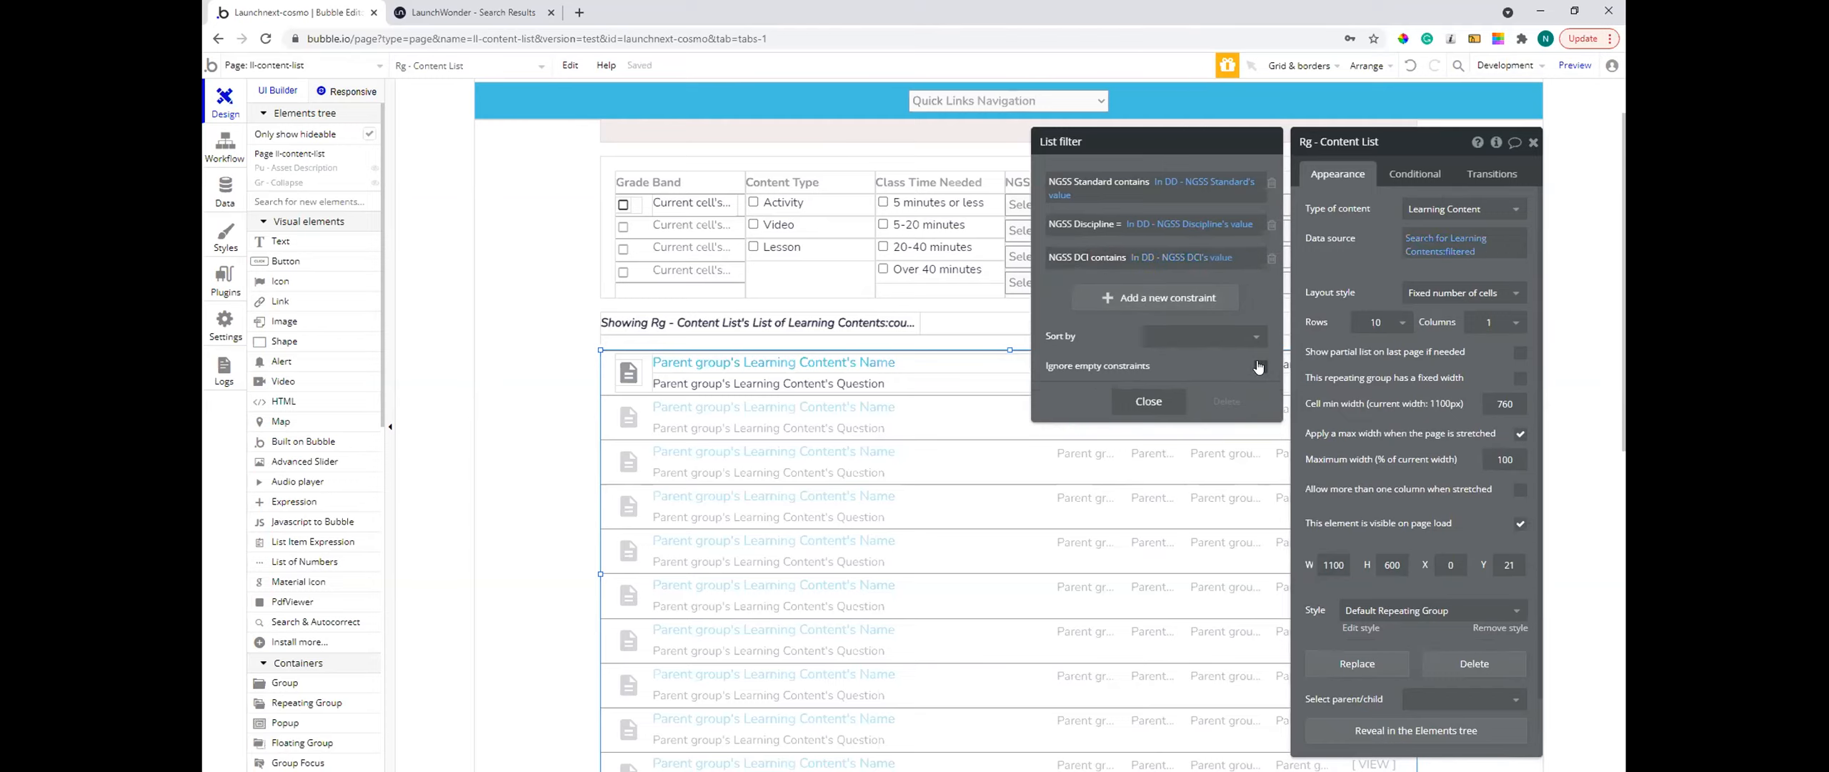
pyautogui.click(1146, 401)
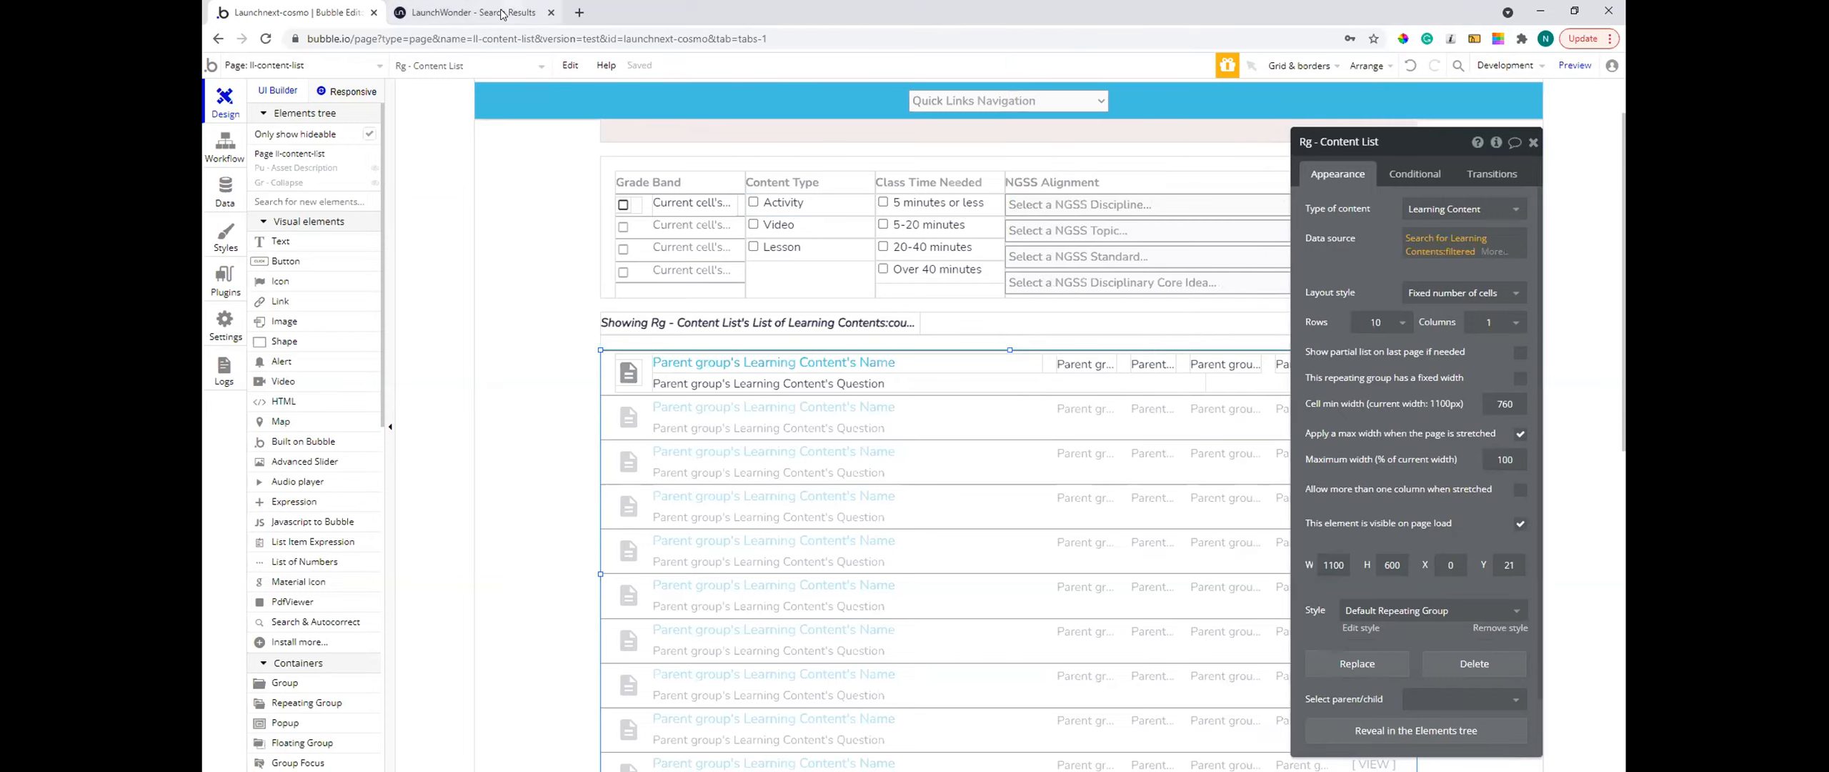
# - In the LaunchWonder preview page, filter the content list by NGSS Standard 3-PS2-1
pyautogui.click(503, 14)
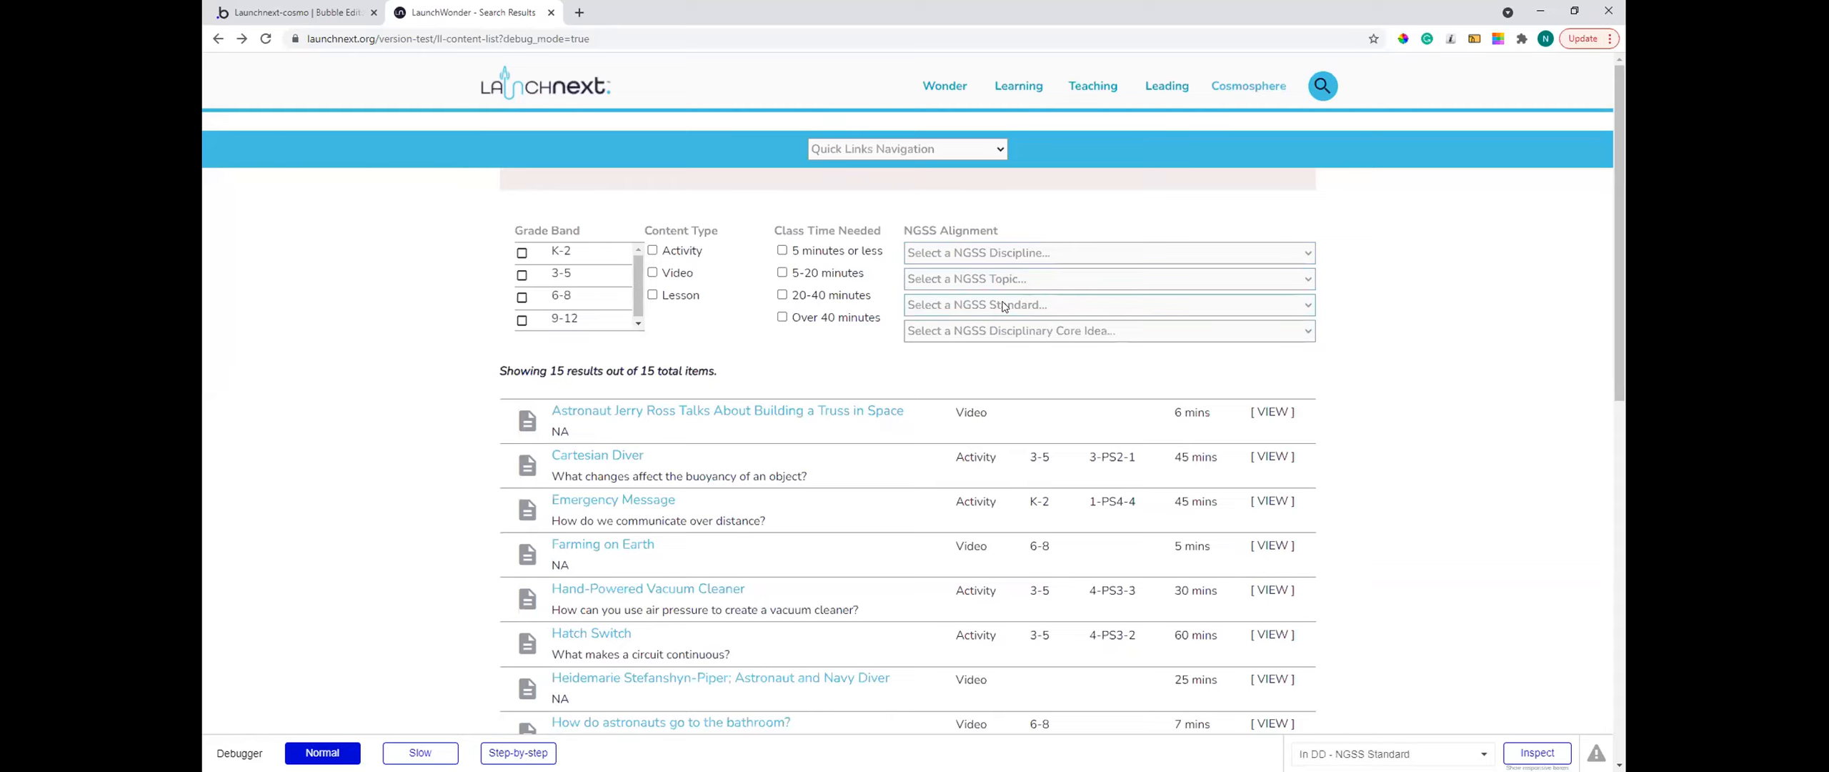
pyautogui.click(1003, 305)
pyautogui.scroll(-8, 986, 532)
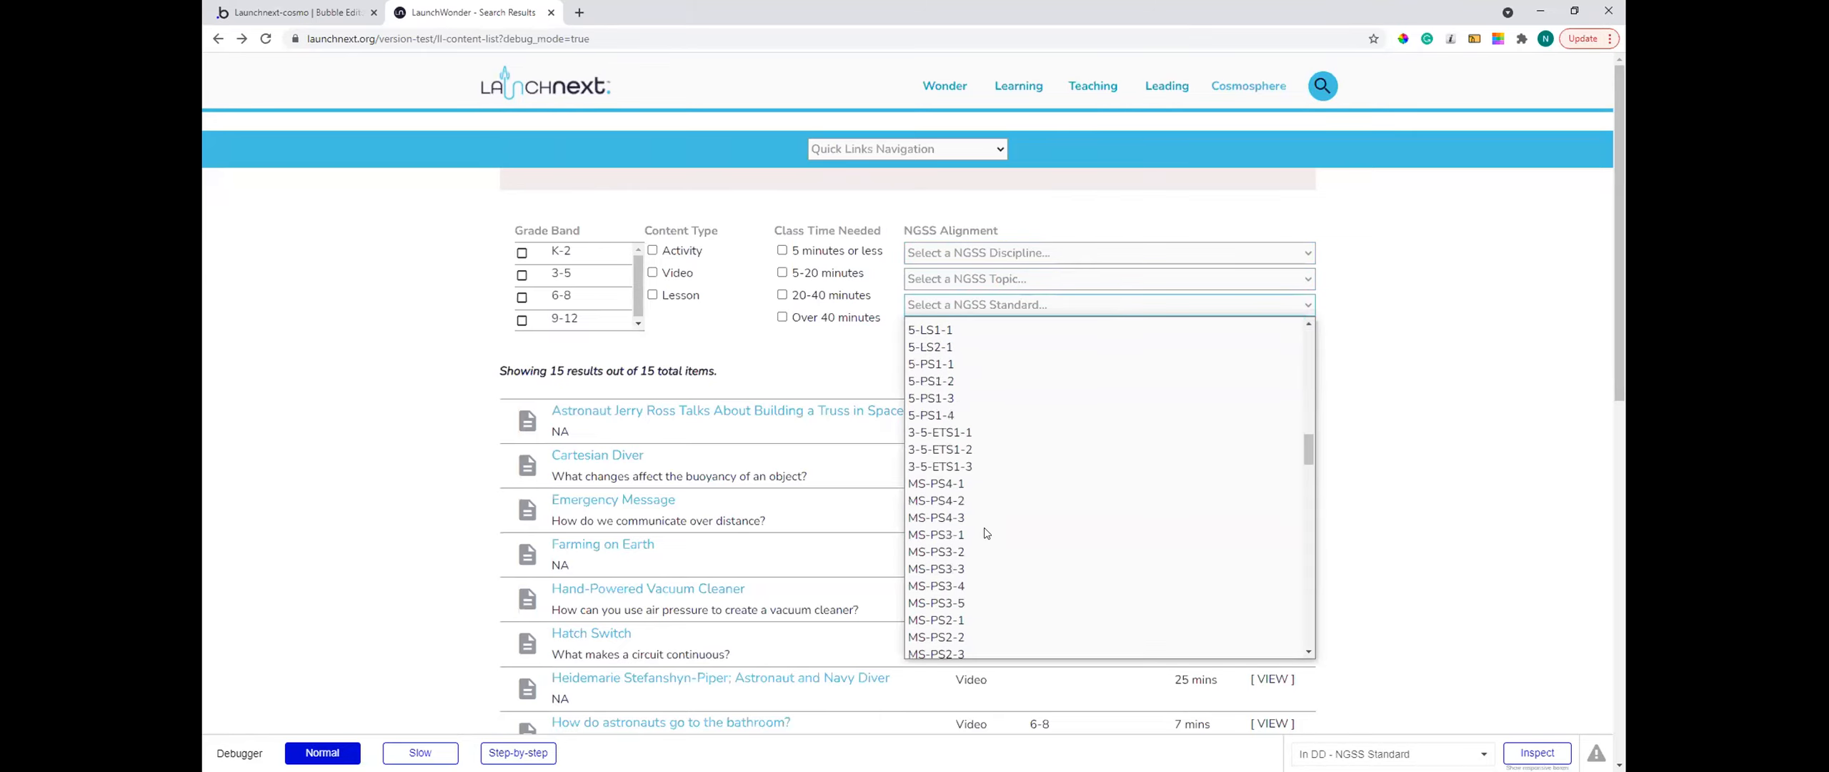
pyautogui.scroll(-4, 986, 533)
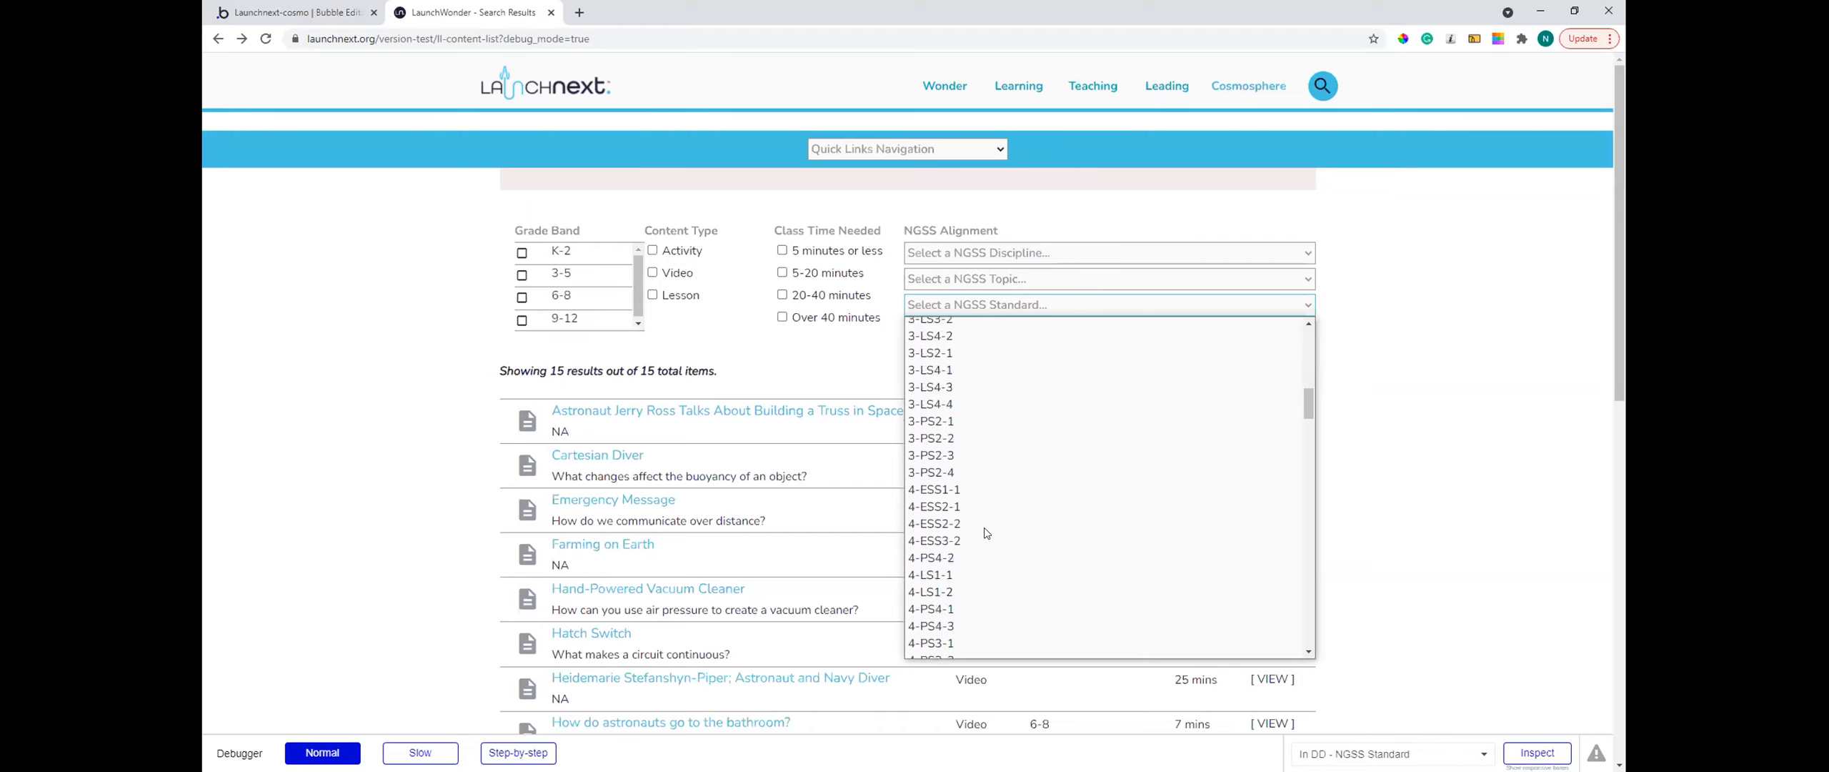
pyautogui.scroll(4, 984, 531)
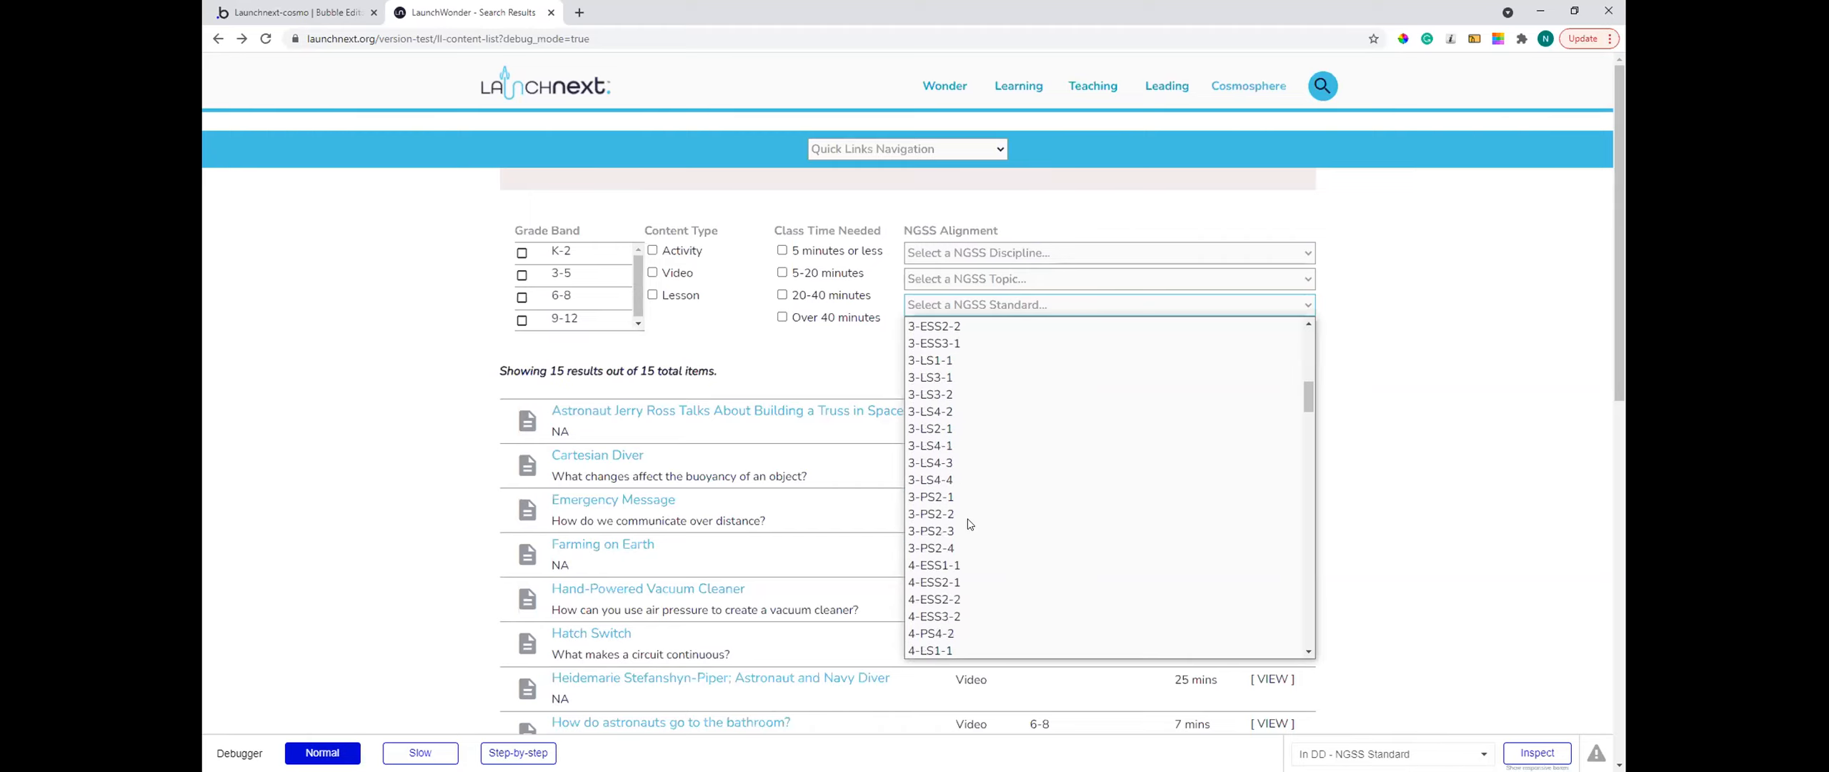
pyautogui.click(937, 496)
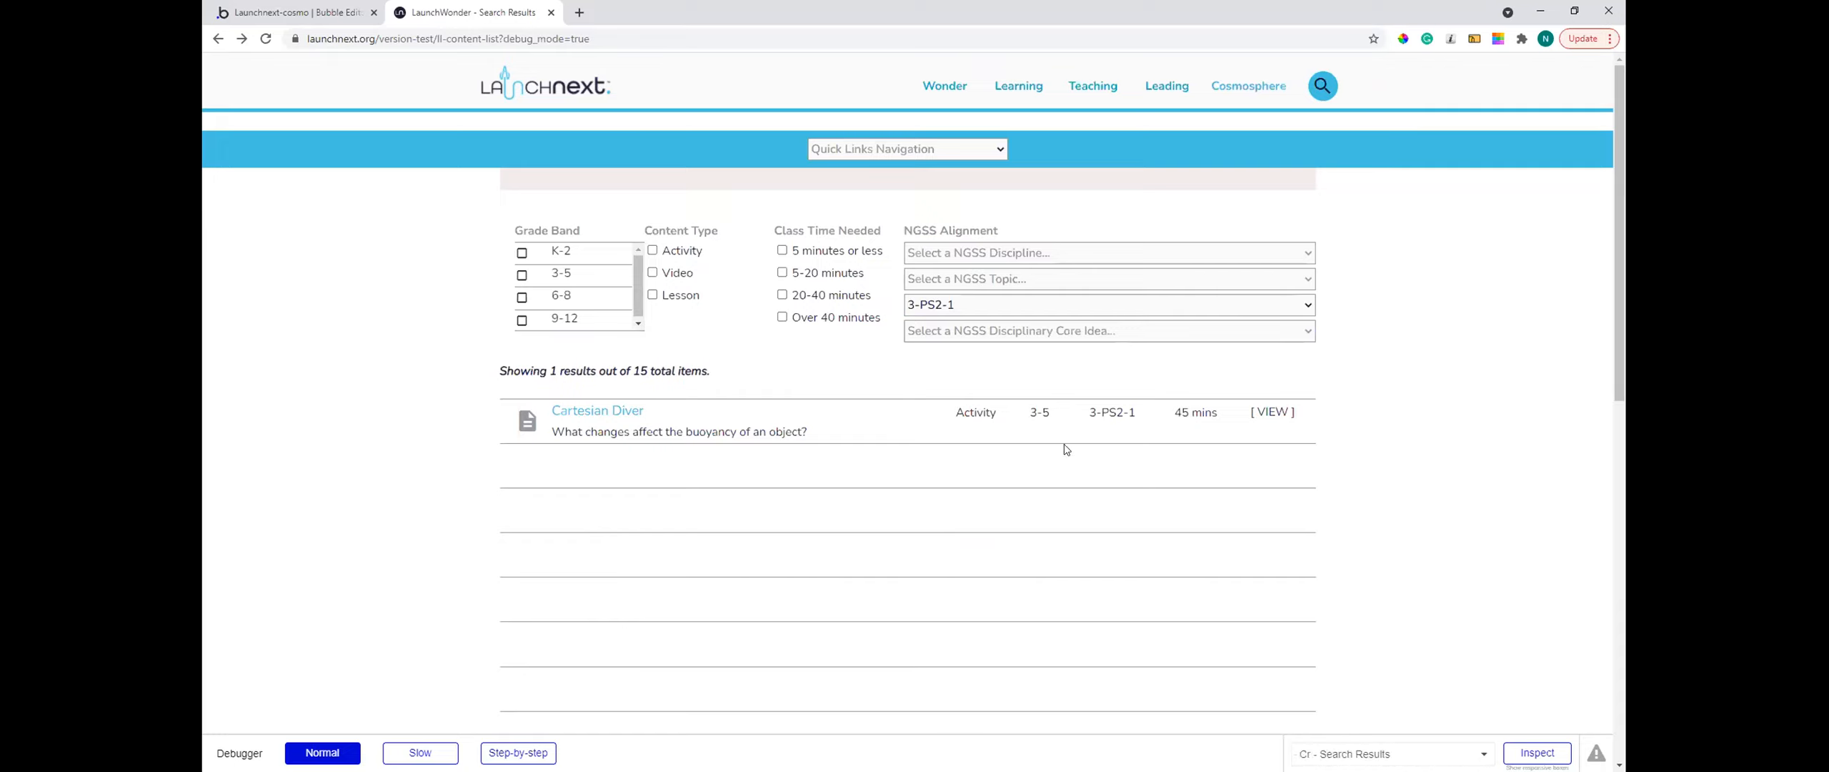
# - Test the Grade Band filters K-2, 3-5 and 6-8 against the content list and leave them all unchecked
pyautogui.moveTo(1030, 412); pyautogui.dragTo(1050, 414)
pyautogui.click(521, 253)
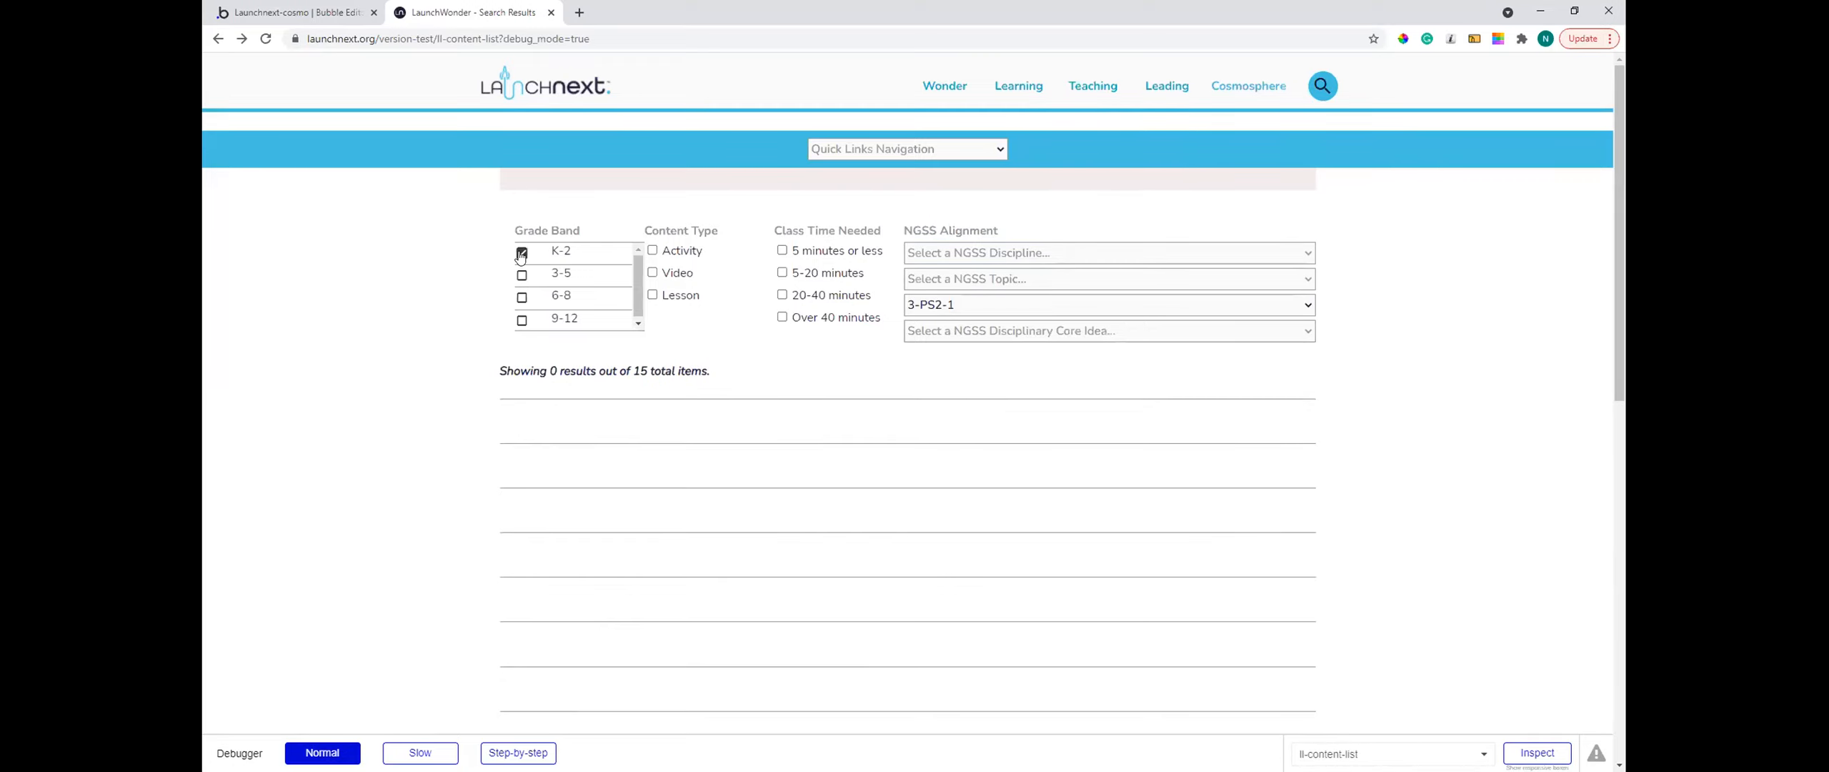
pyautogui.click(520, 277)
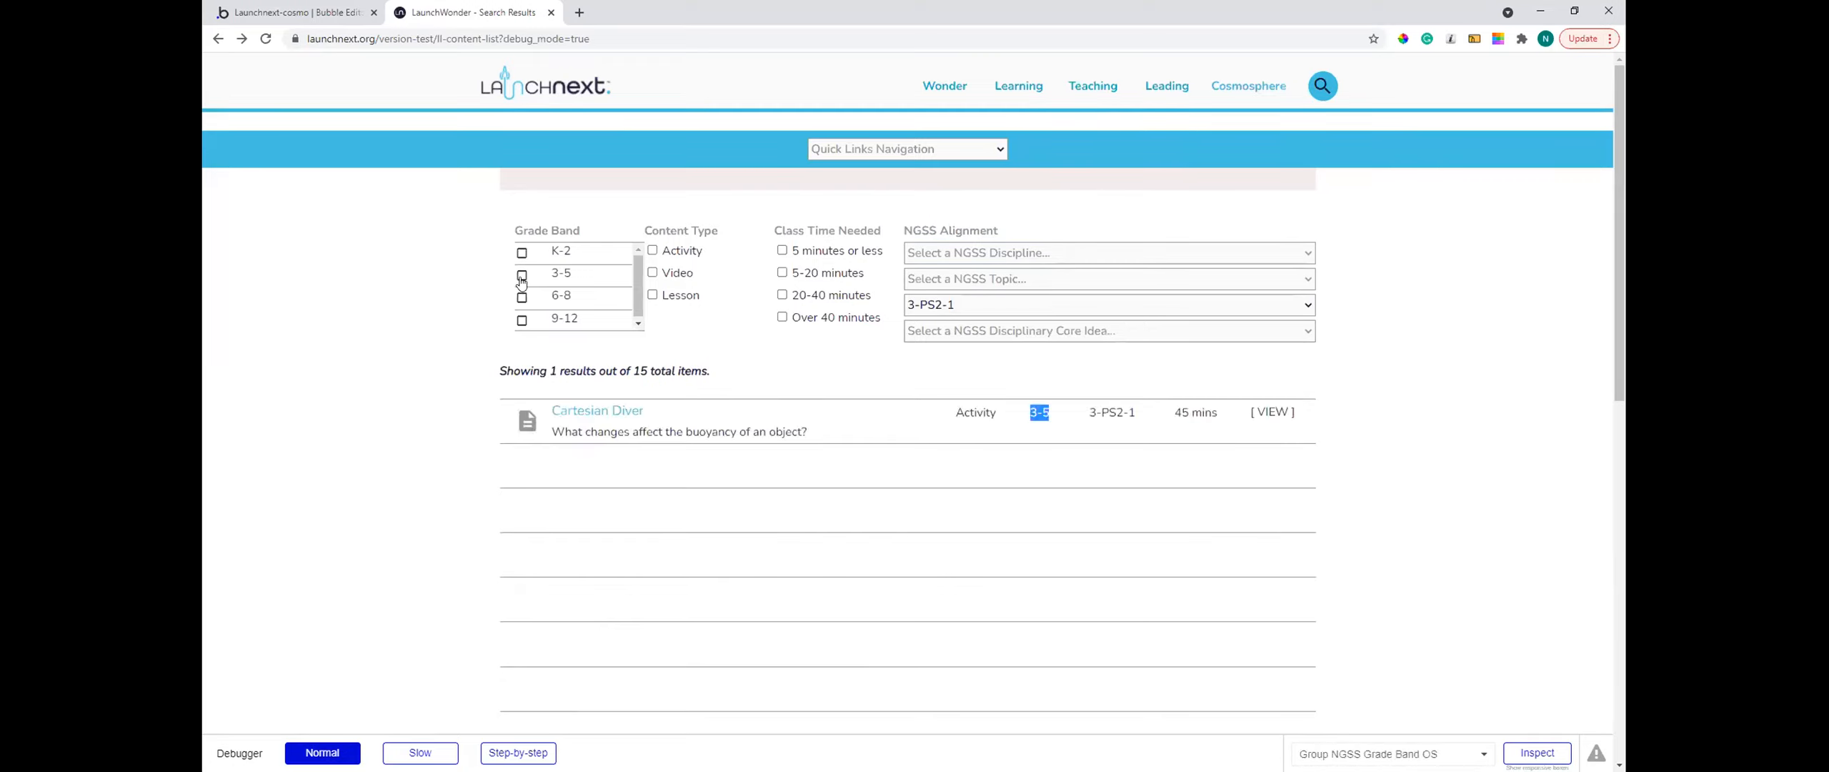
pyautogui.click(522, 299)
pyautogui.click(943, 279)
pyautogui.click(807, 362)
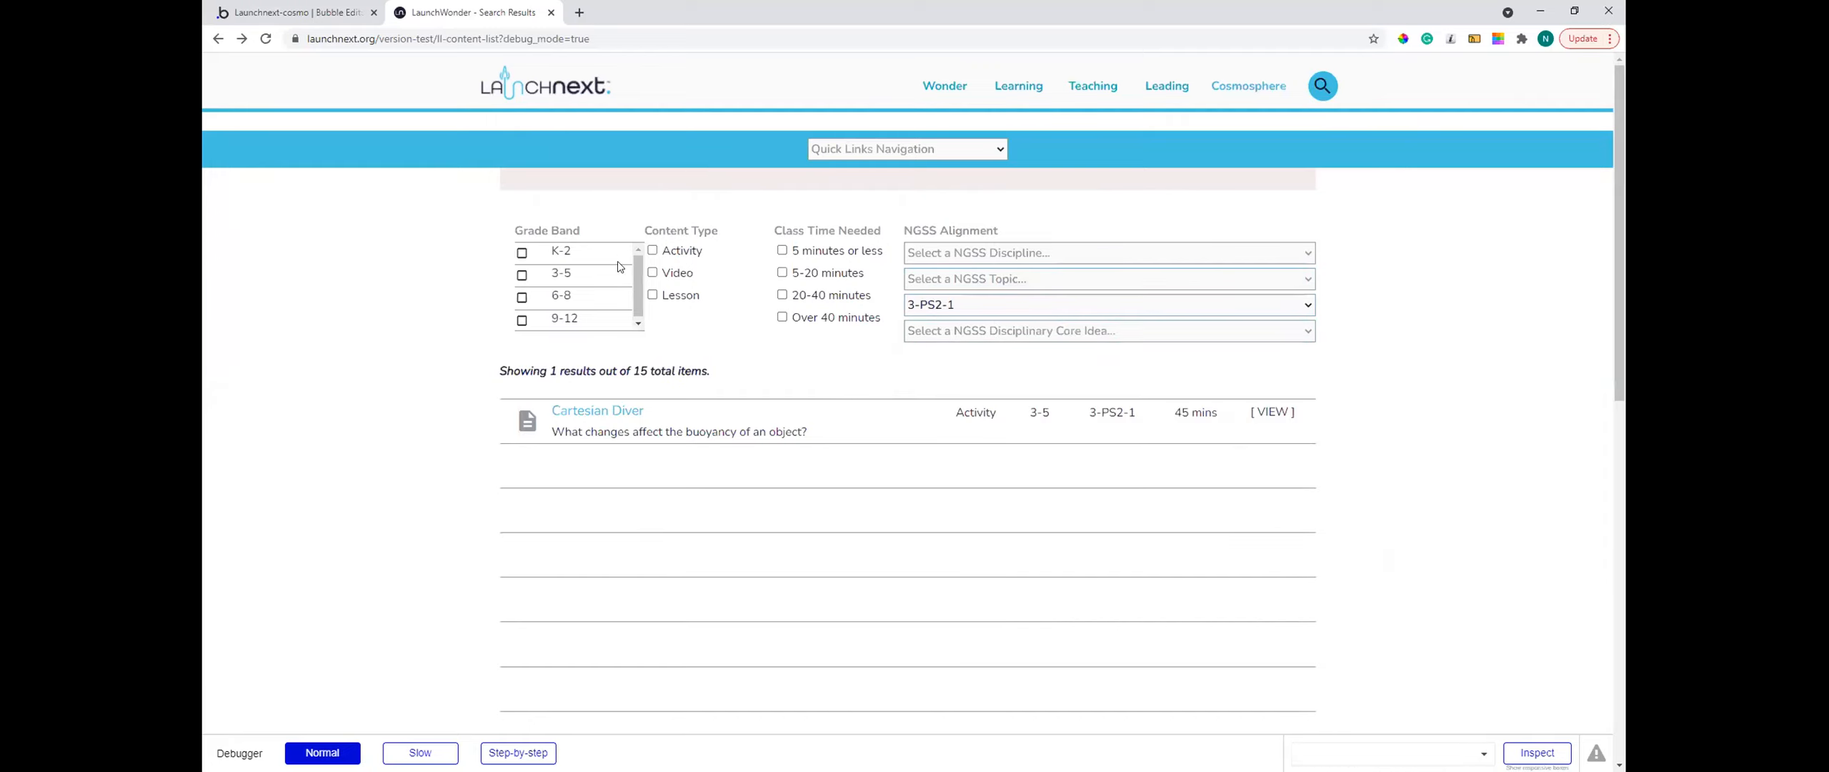
# - Test the NGSS Discipline filter with Earth and Space Sciences, Life Science and Physical Science in turn
pyautogui.click(999, 256)
pyautogui.click(989, 289)
pyautogui.click(989, 256)
pyautogui.click(981, 306)
pyautogui.click(980, 252)
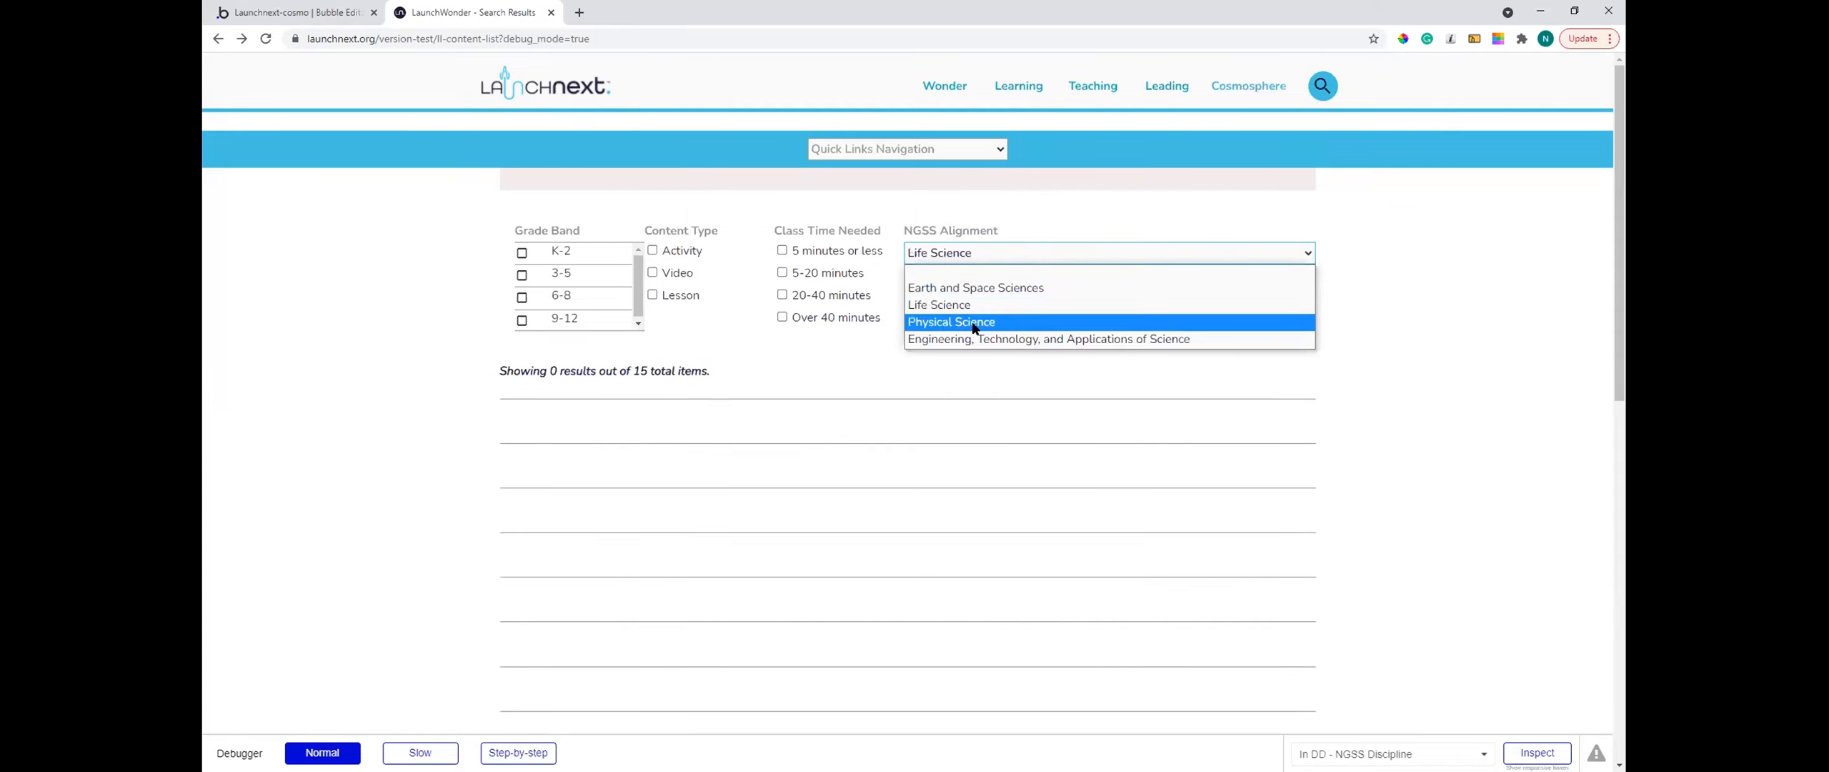
pyautogui.click(973, 323)
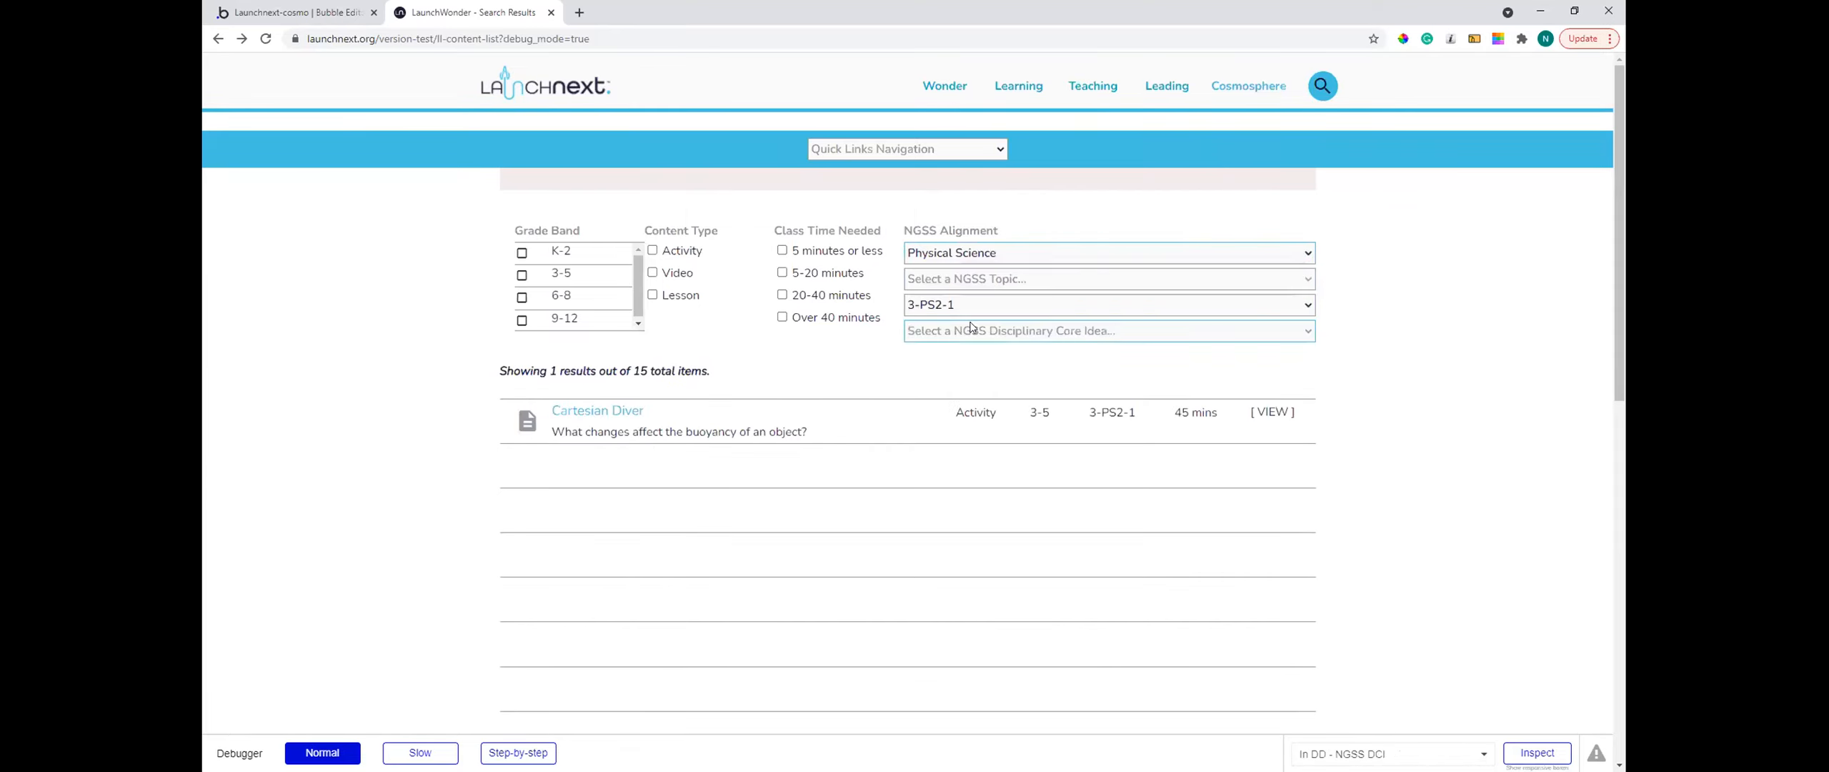
# - Clear the NGSS Discipline filter by choosing its blank option
pyautogui.click(956, 255)
pyautogui.click(954, 273)
pyautogui.click(983, 254)
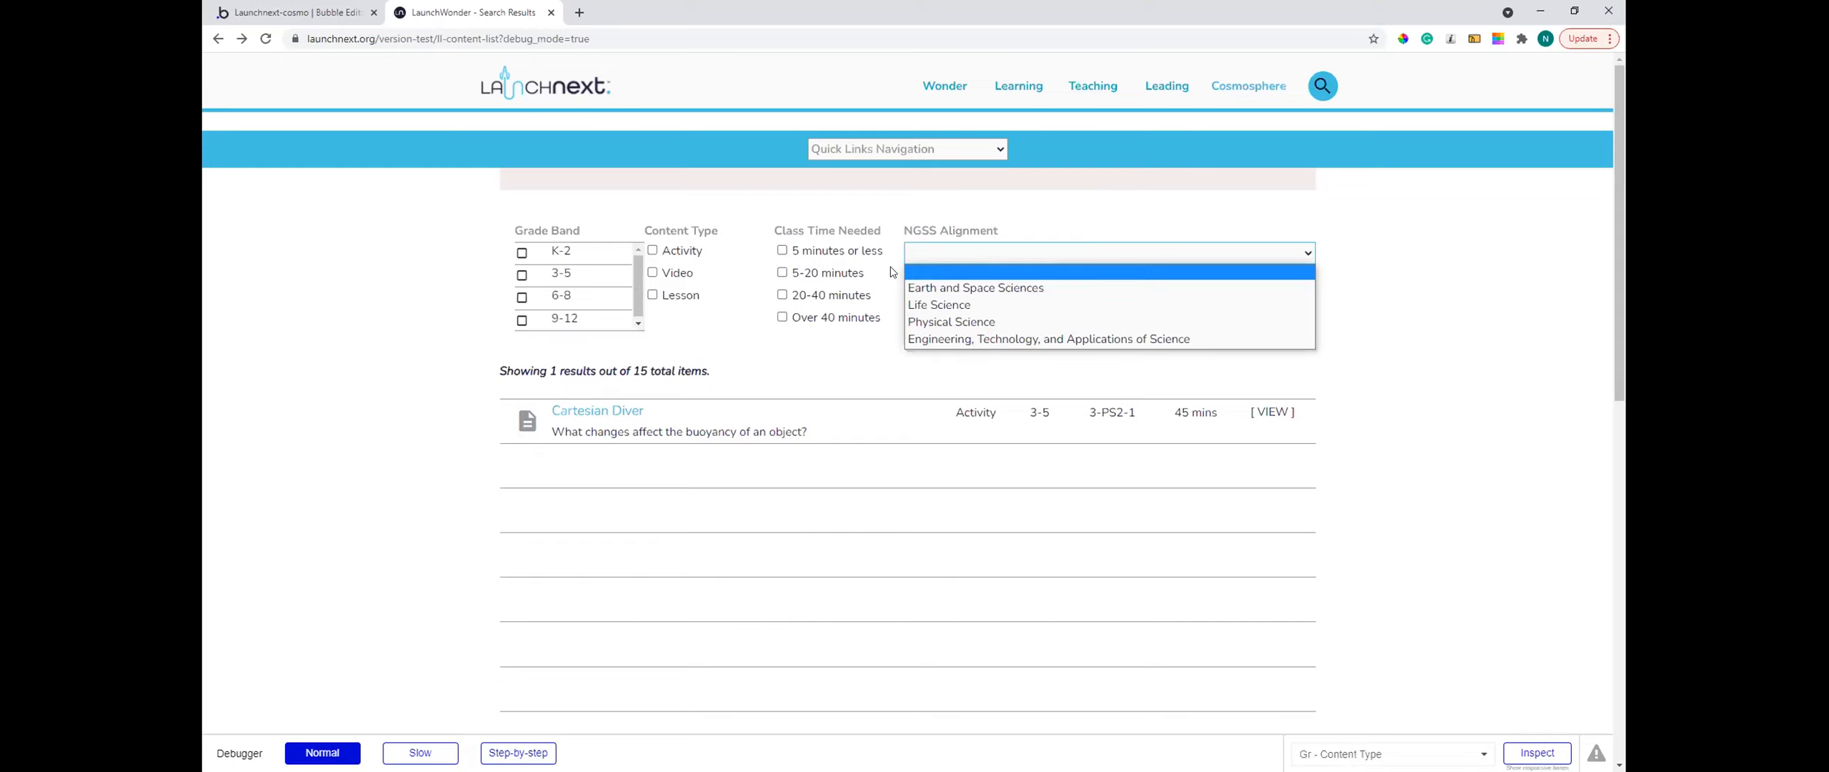
pyautogui.click(891, 269)
# - Highlight the Class Time Needed and Content Type filter groups, and return to the Bubble editor
pyautogui.moveTo(782, 227); pyautogui.dragTo(881, 319)
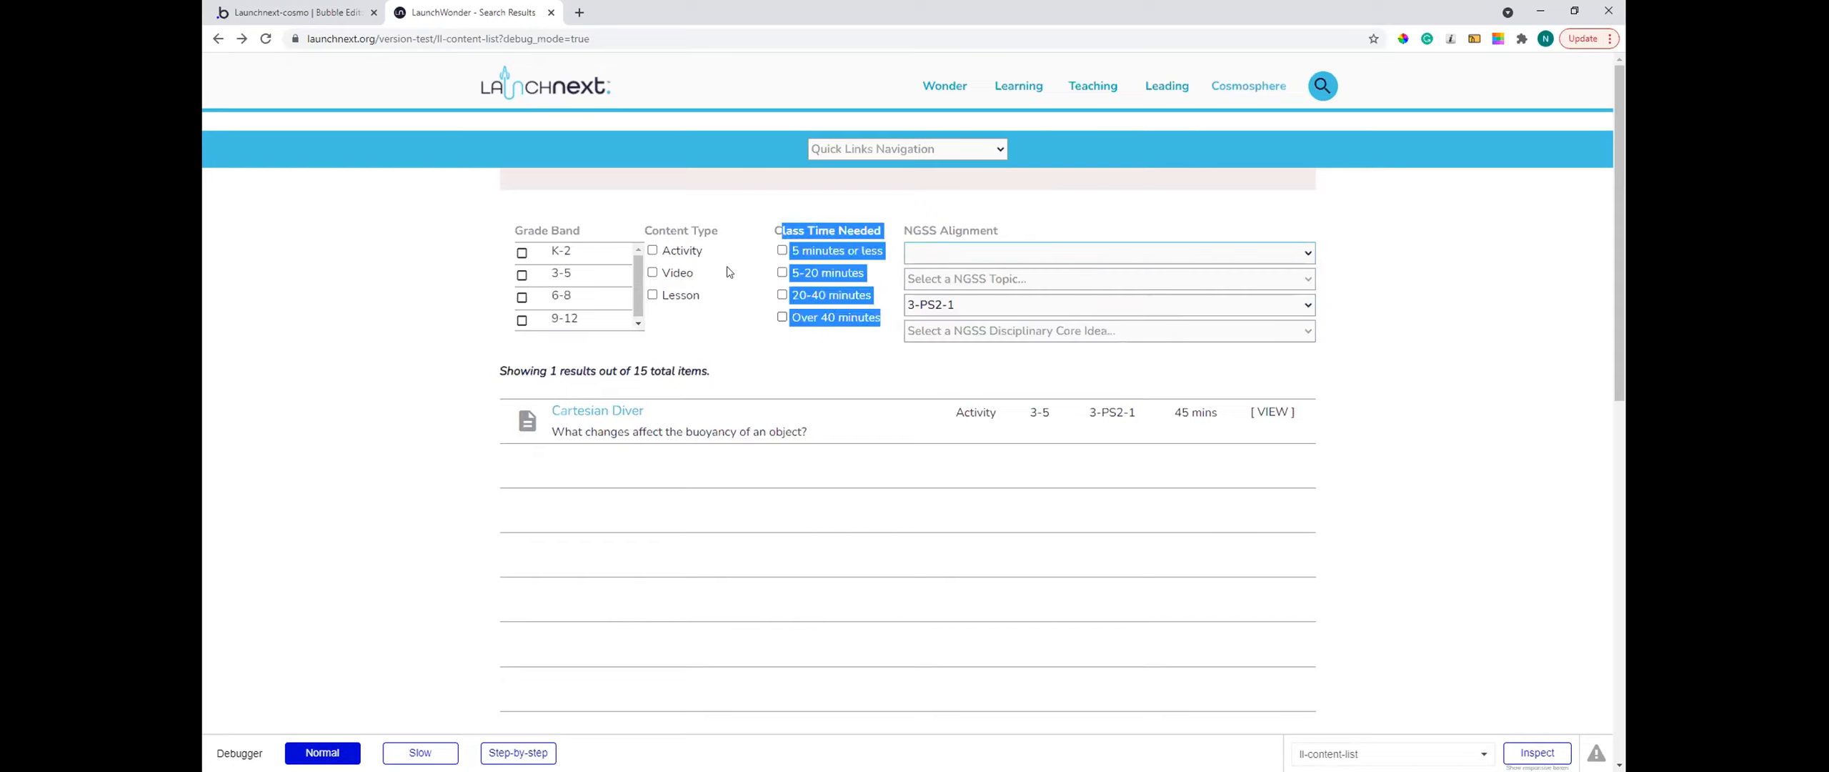
pyautogui.moveTo(652, 227); pyautogui.dragTo(726, 304)
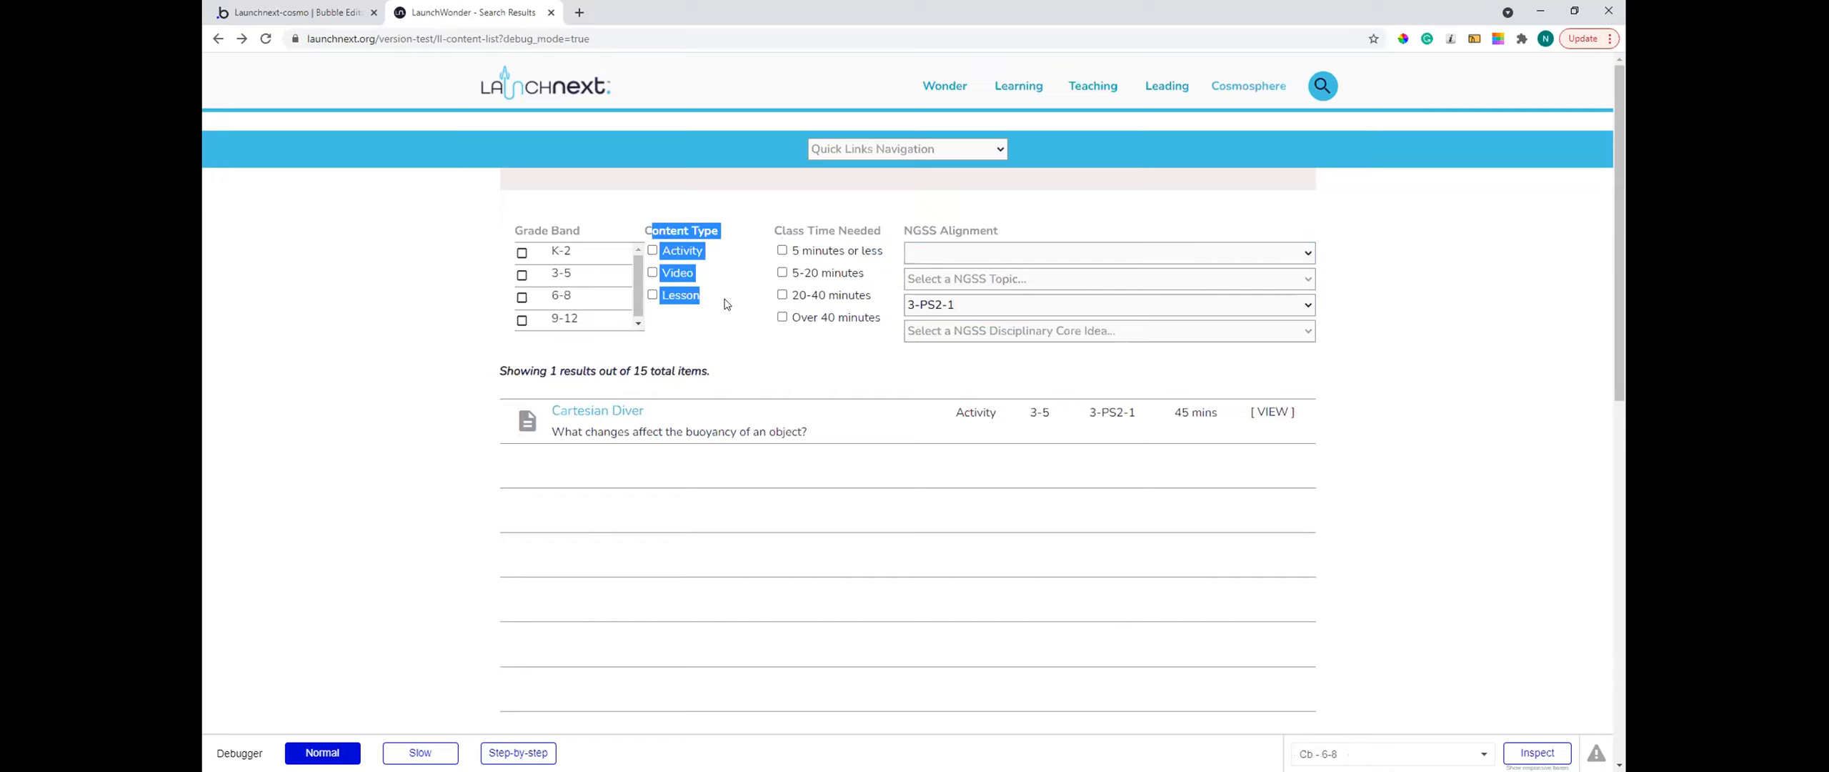
pyautogui.click(727, 275)
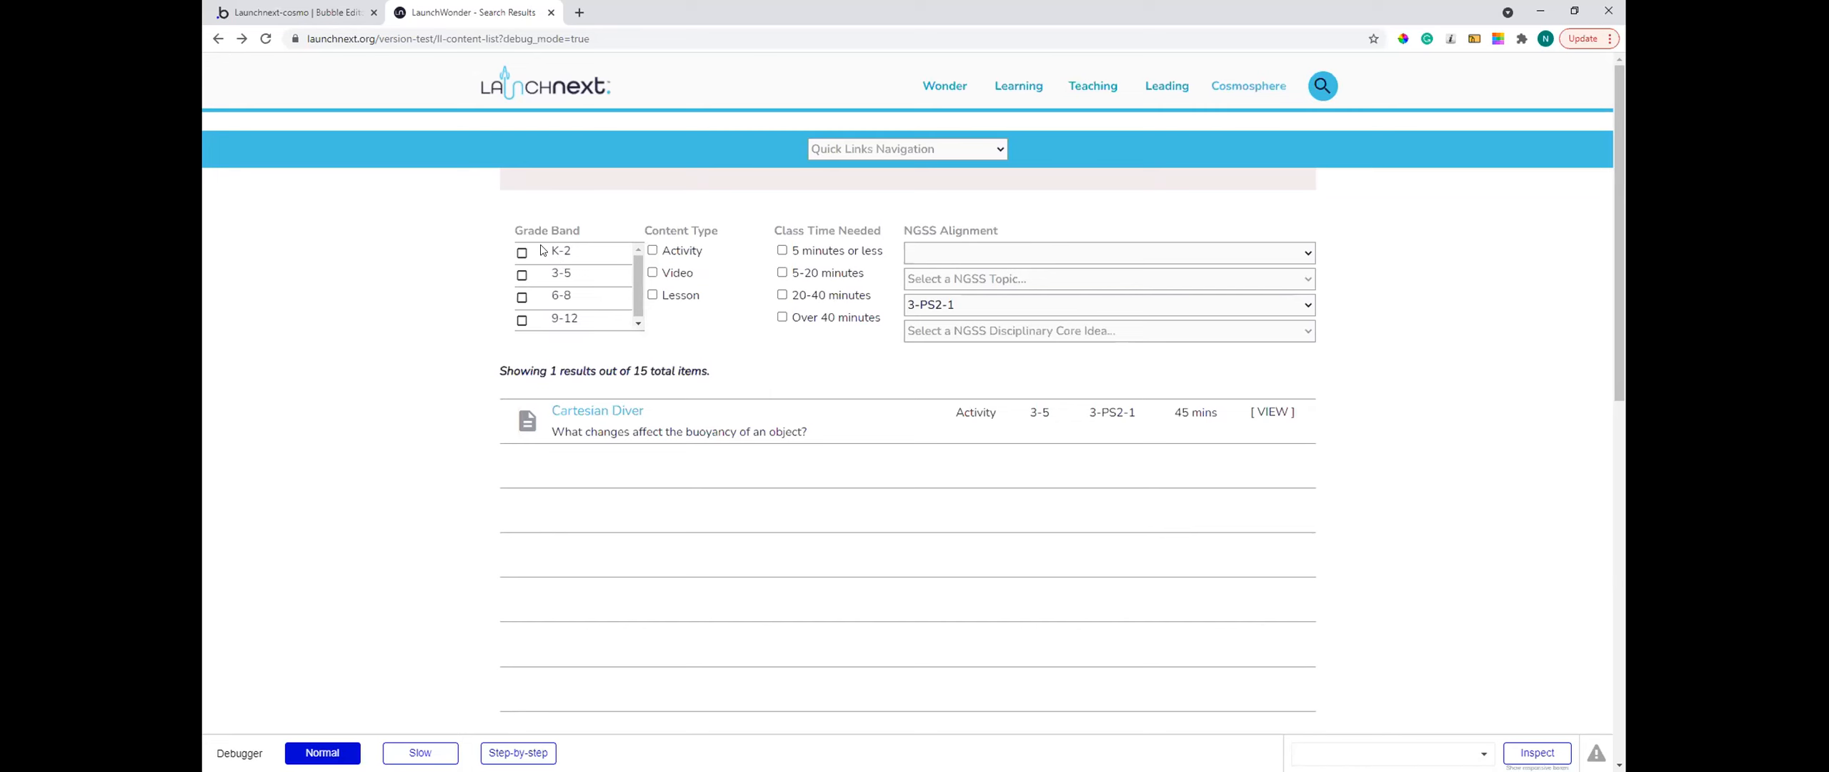
pyautogui.hotkey('ctrl', 'shift', 'Tab')
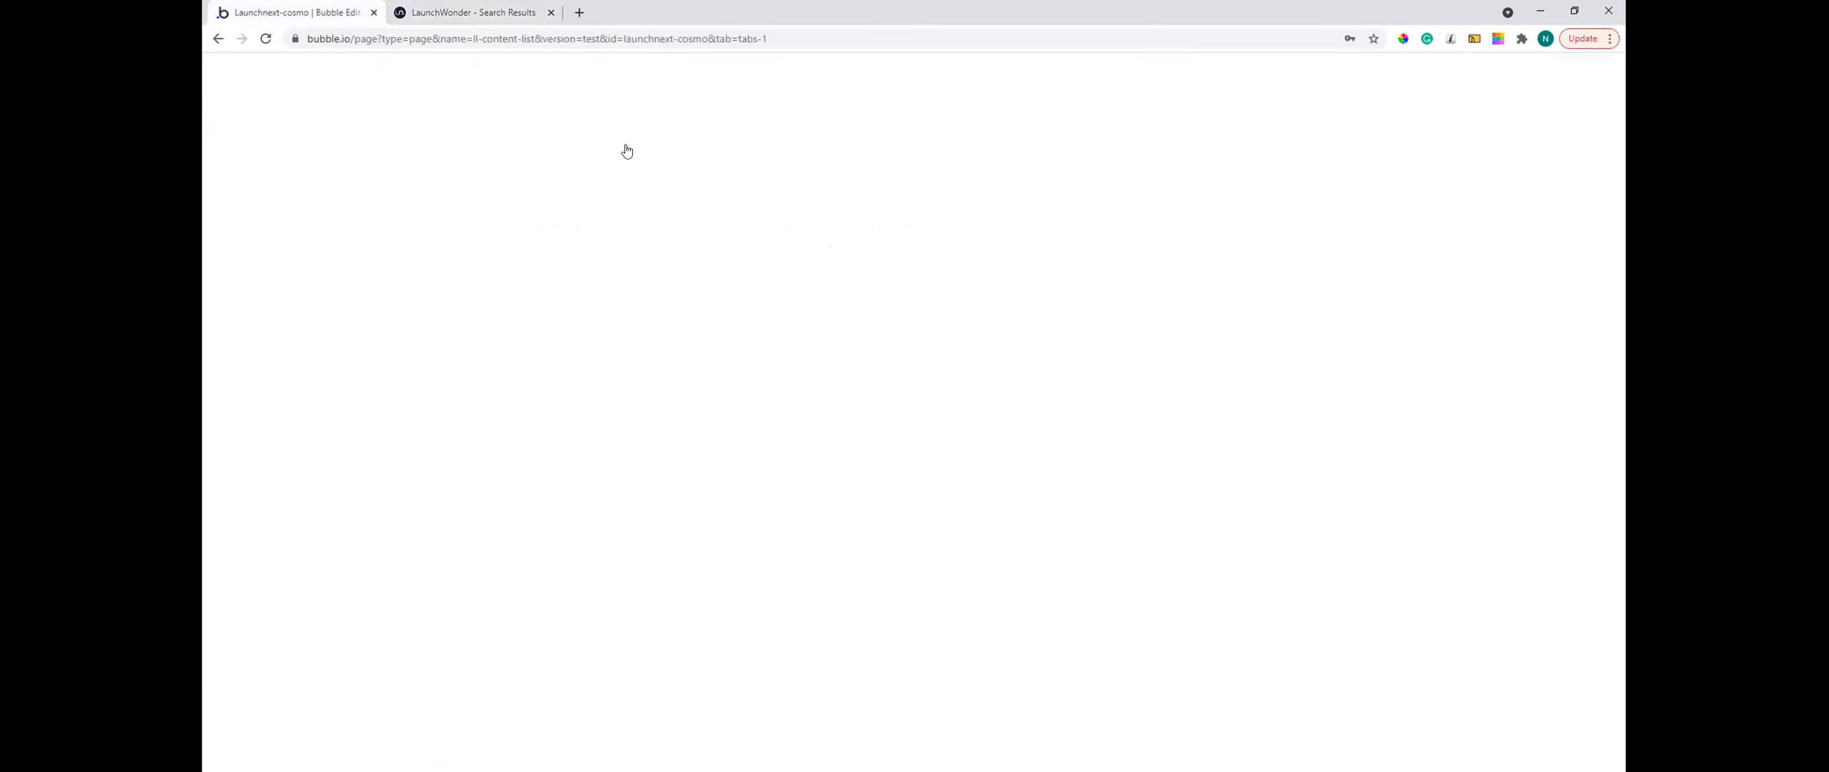
pyautogui.click(675, 202)
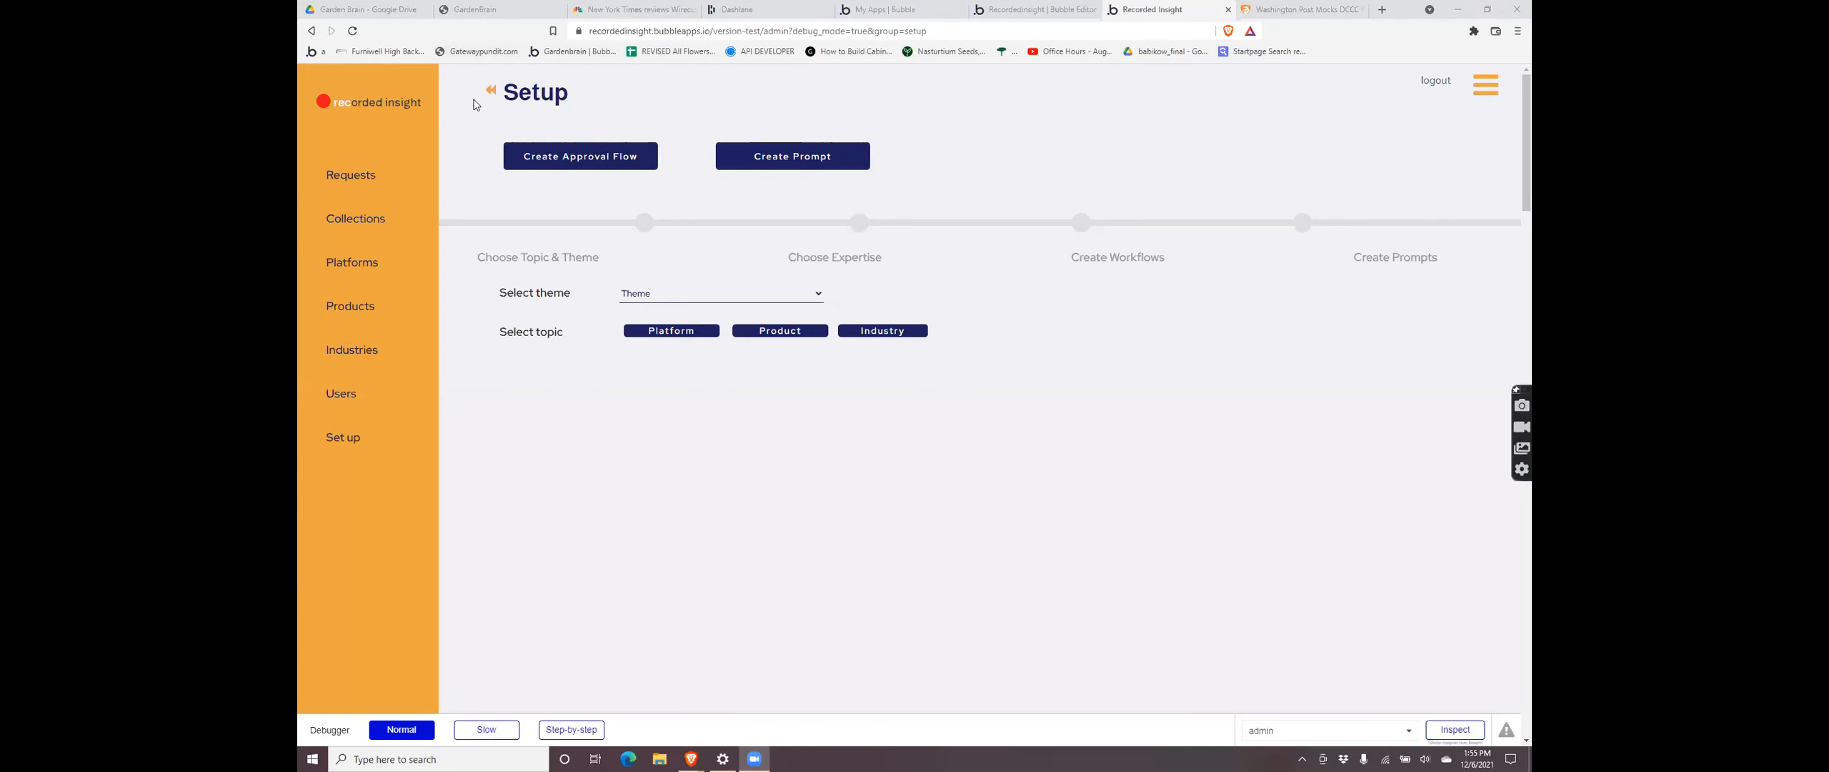
# - In the Recorded Insight app, start an approval flow with theme Differentiator, topic Product and product Identity Broker, and view the matching SMEs
pyautogui.click(557, 155)
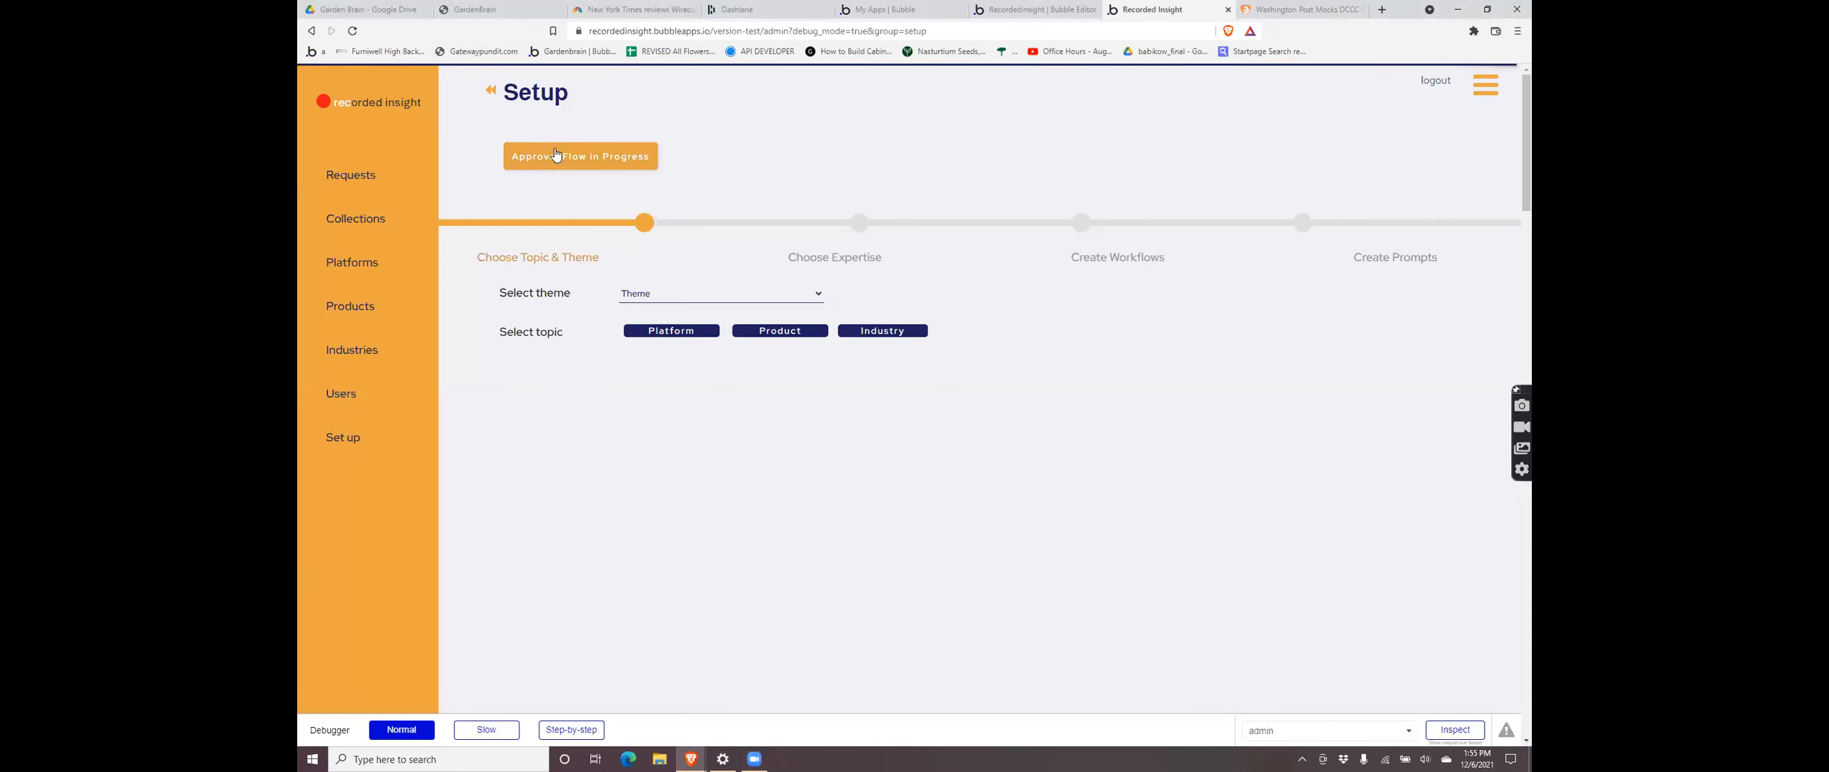
pyautogui.click(743, 294)
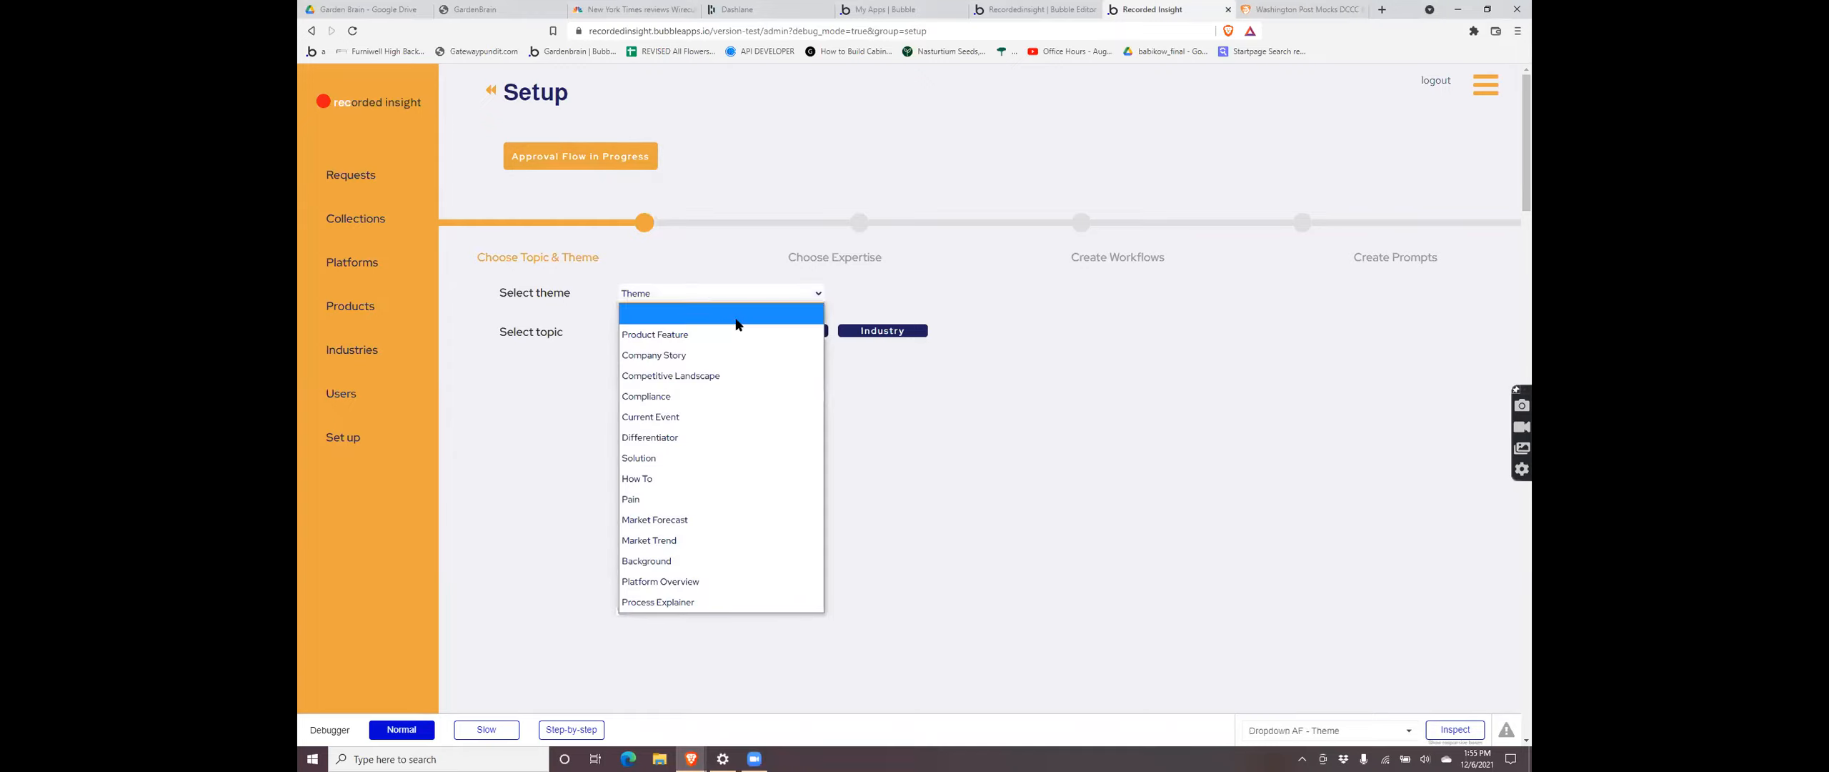
pyautogui.click(722, 433)
pyautogui.click(784, 329)
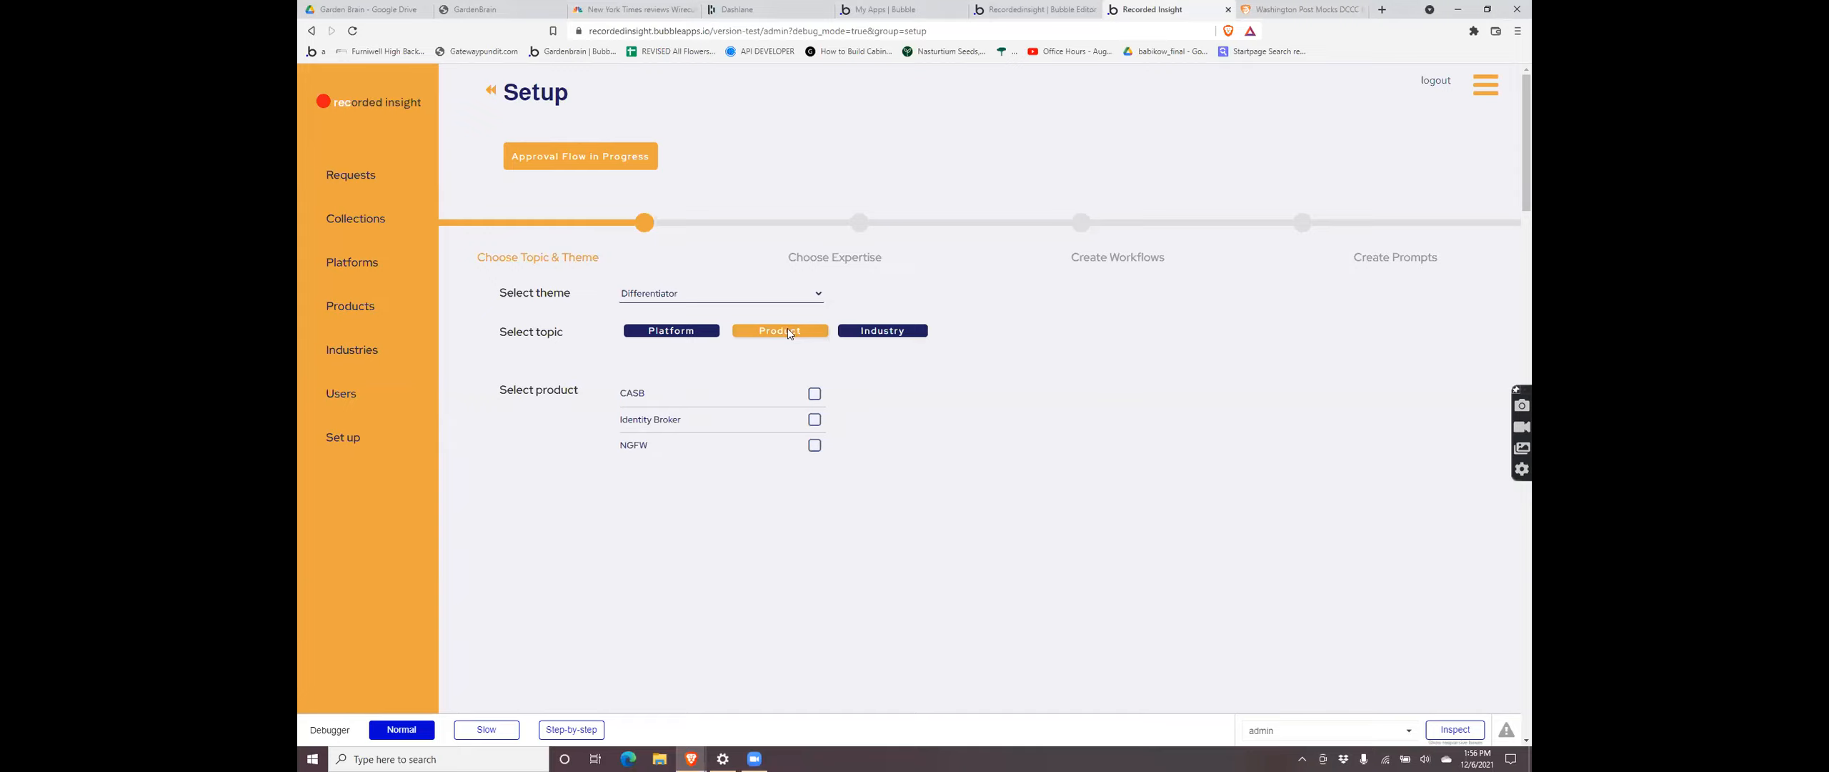
pyautogui.click(815, 421)
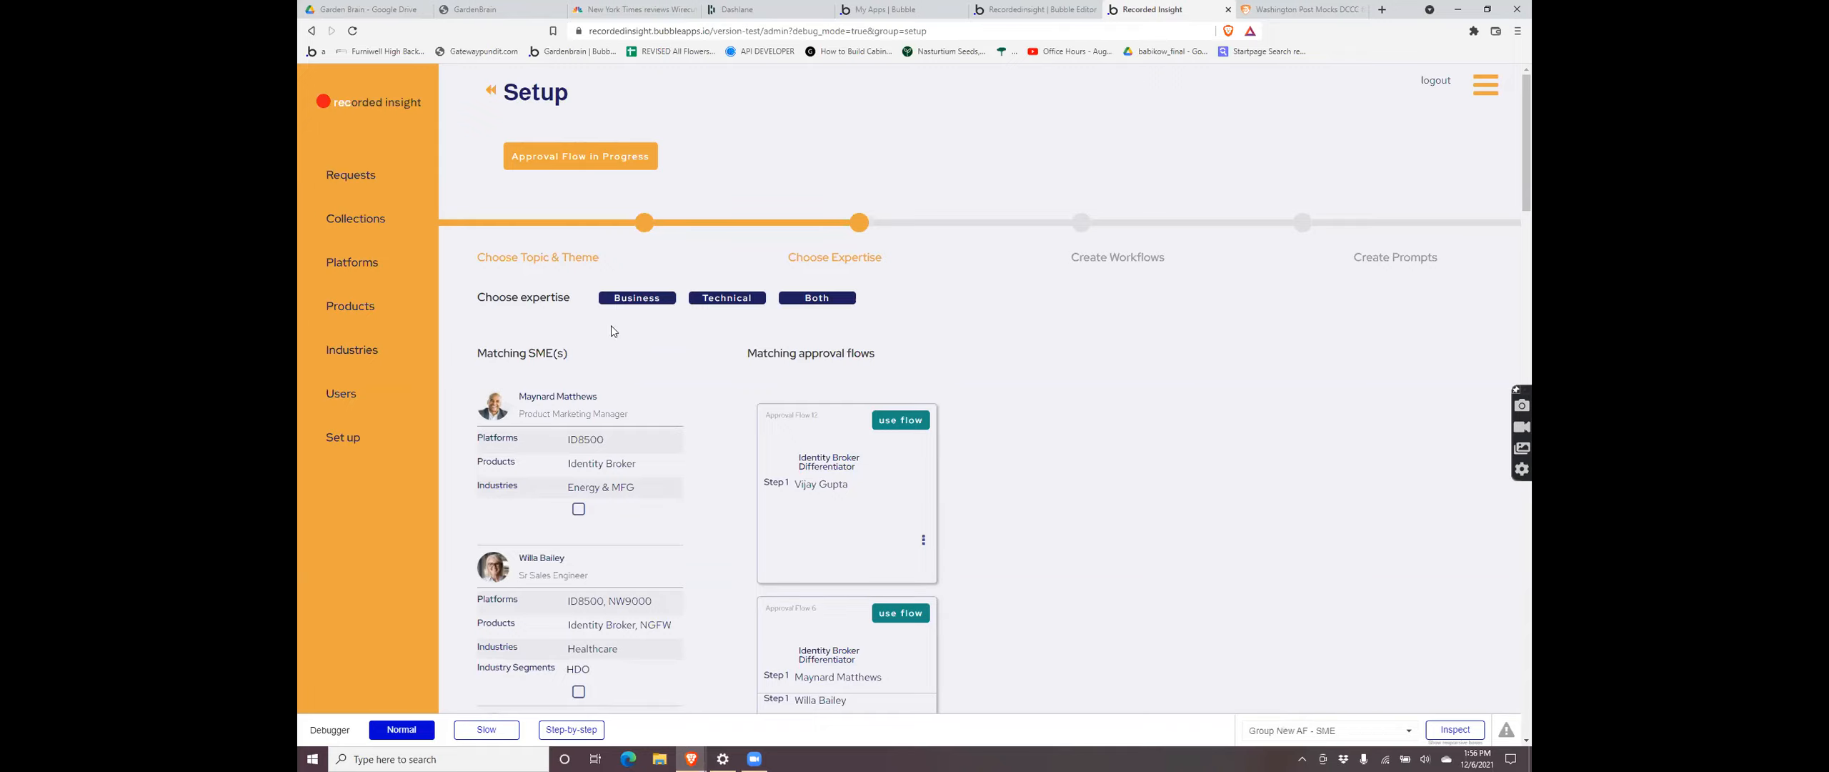
pyautogui.scroll(-4, 566, 401)
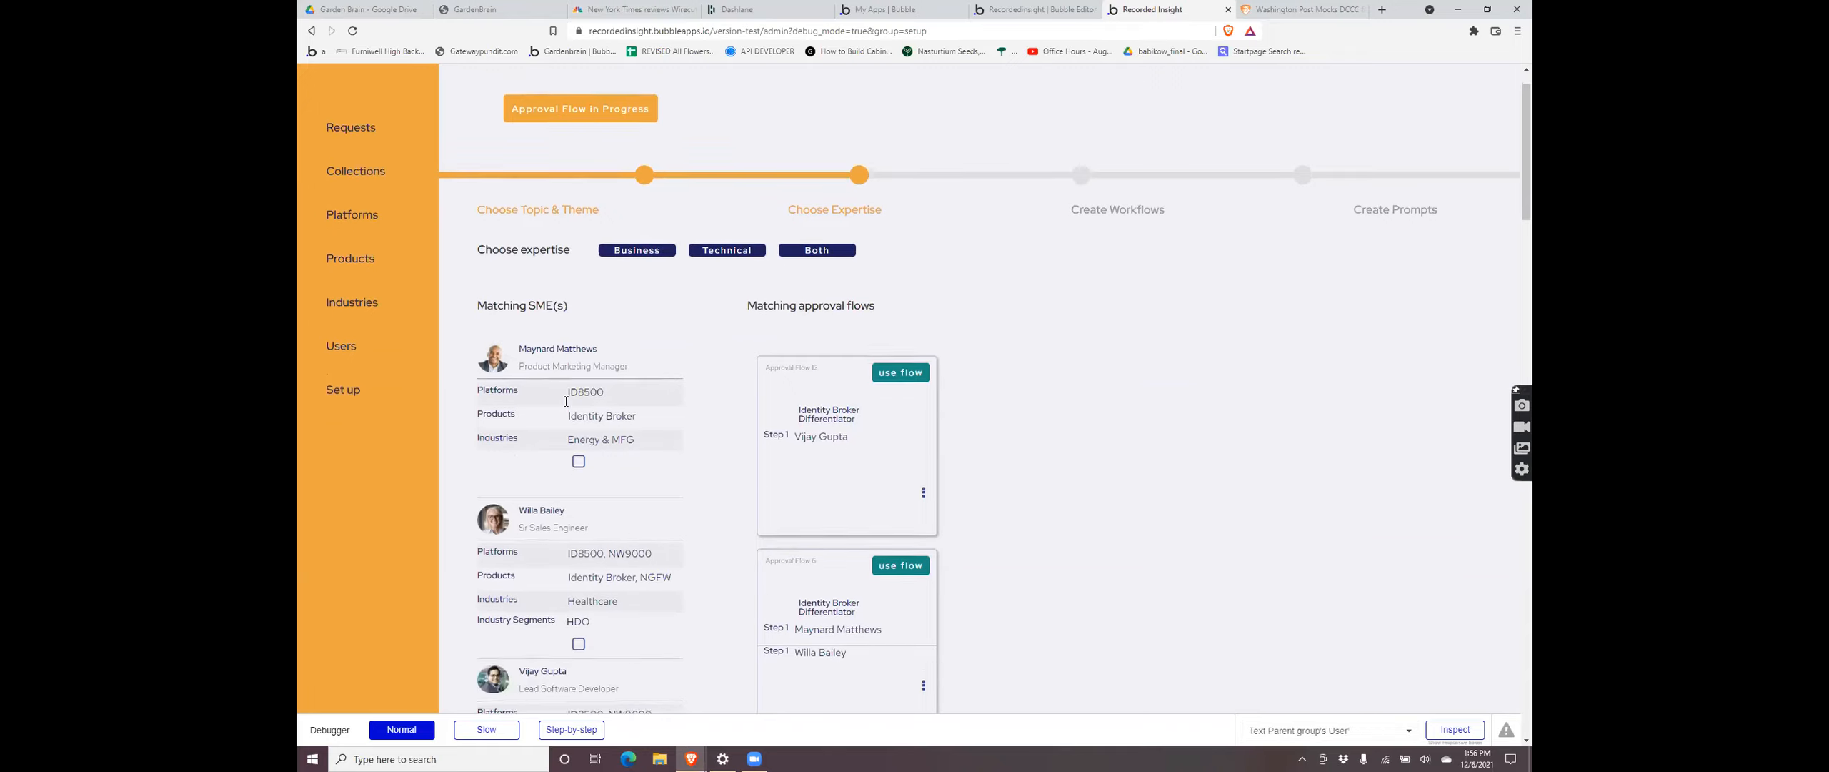
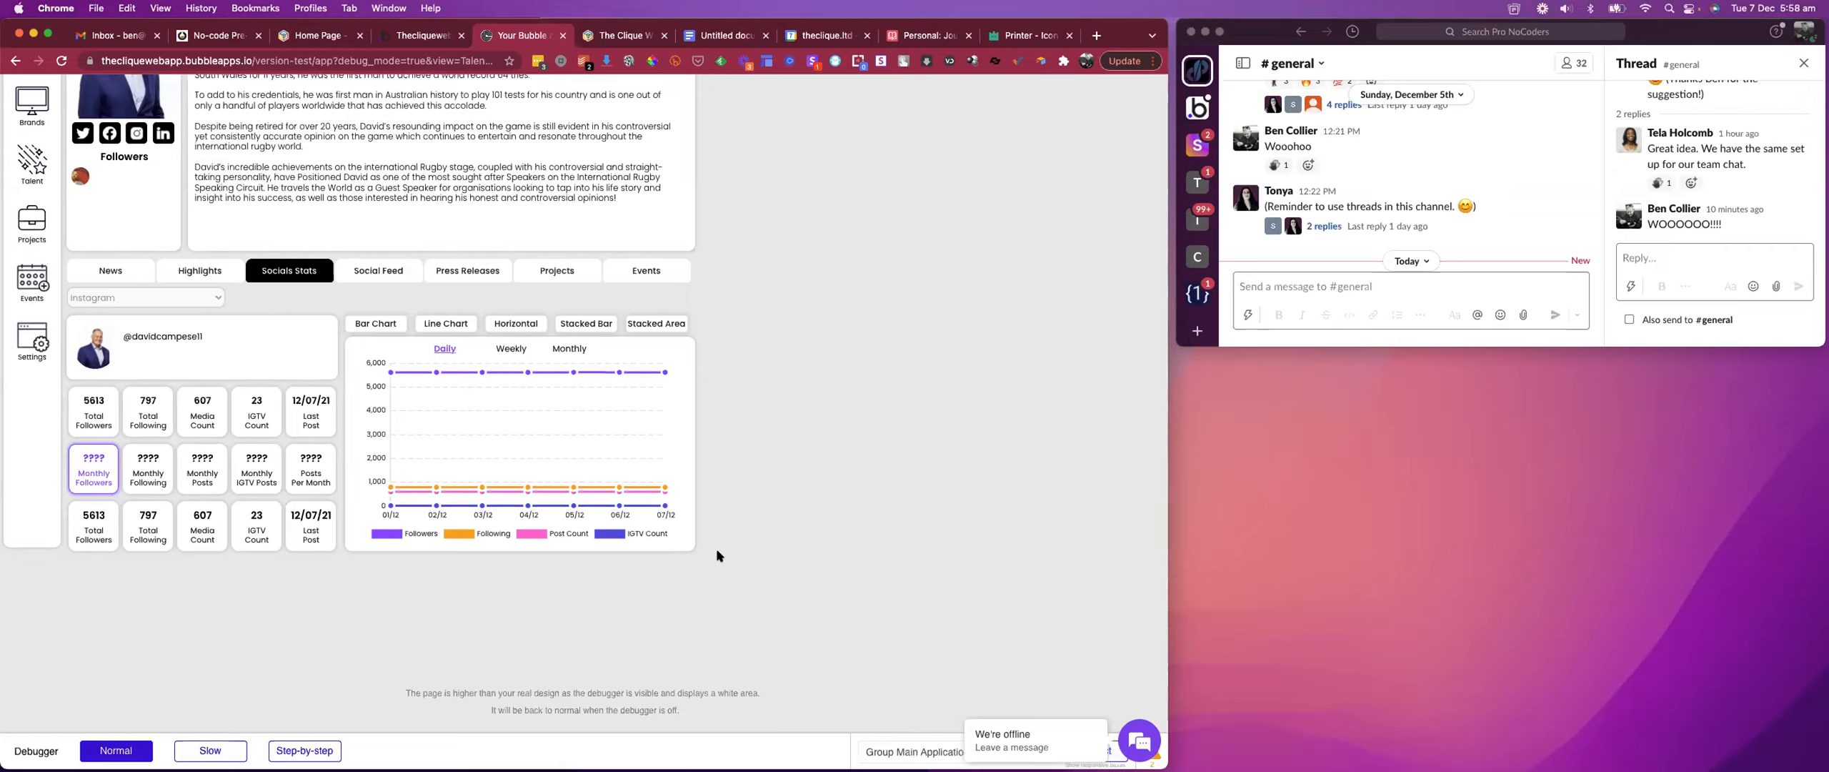
# - In the Thecliquewebapp Bubble editor, open the Chart-Bar/Line Insta Followers element and examine its appearance settings and chart type conditions
pyautogui.moveTo(646, 488)
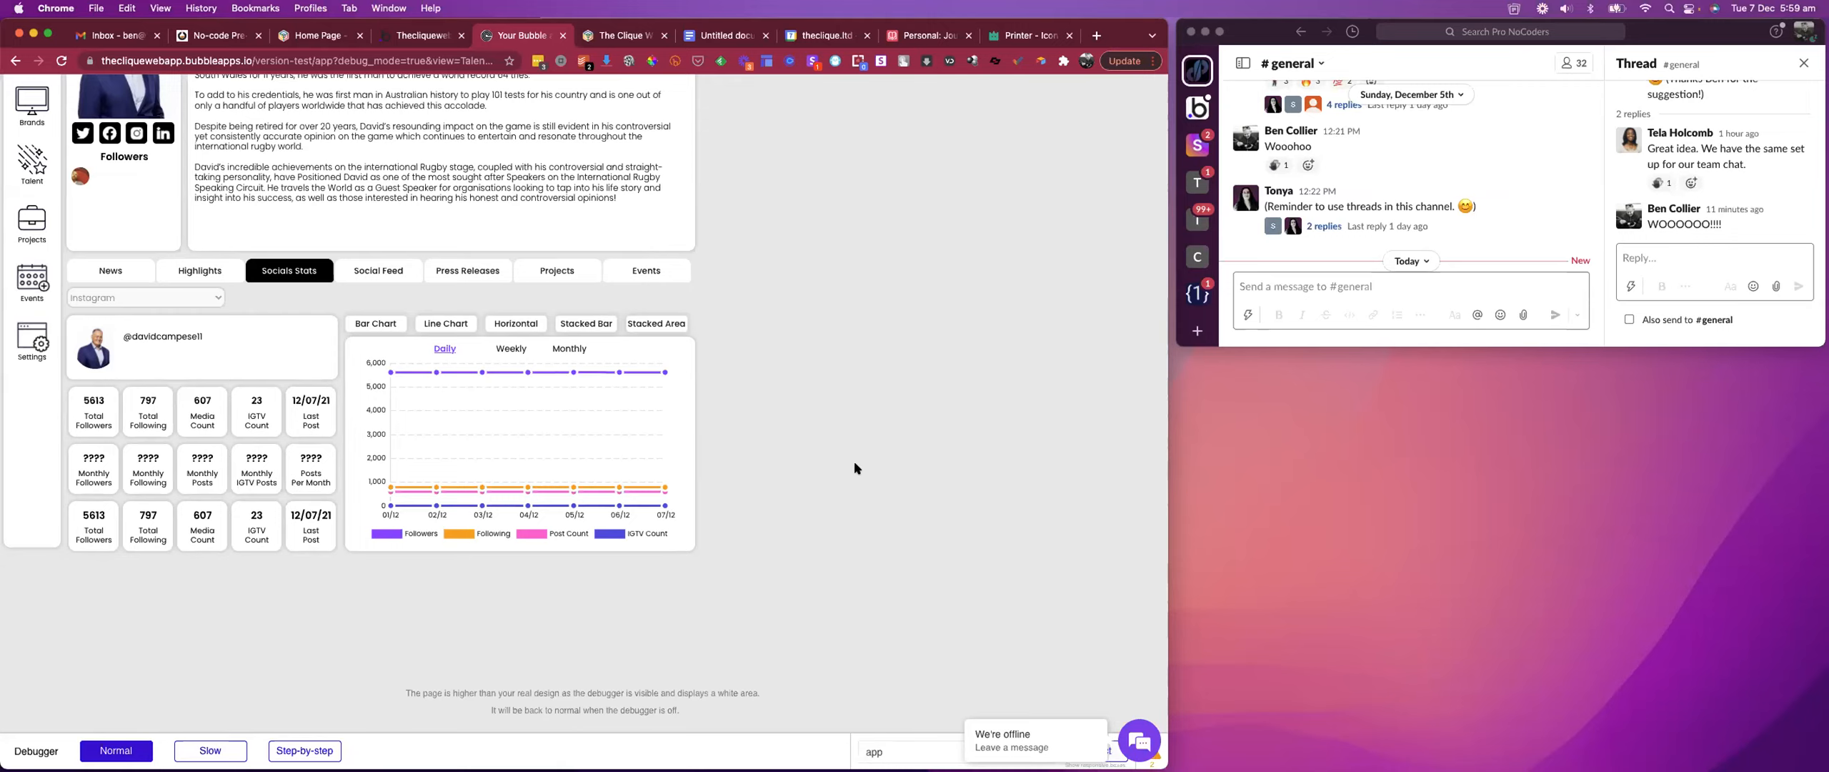
pyautogui.click(423, 35)
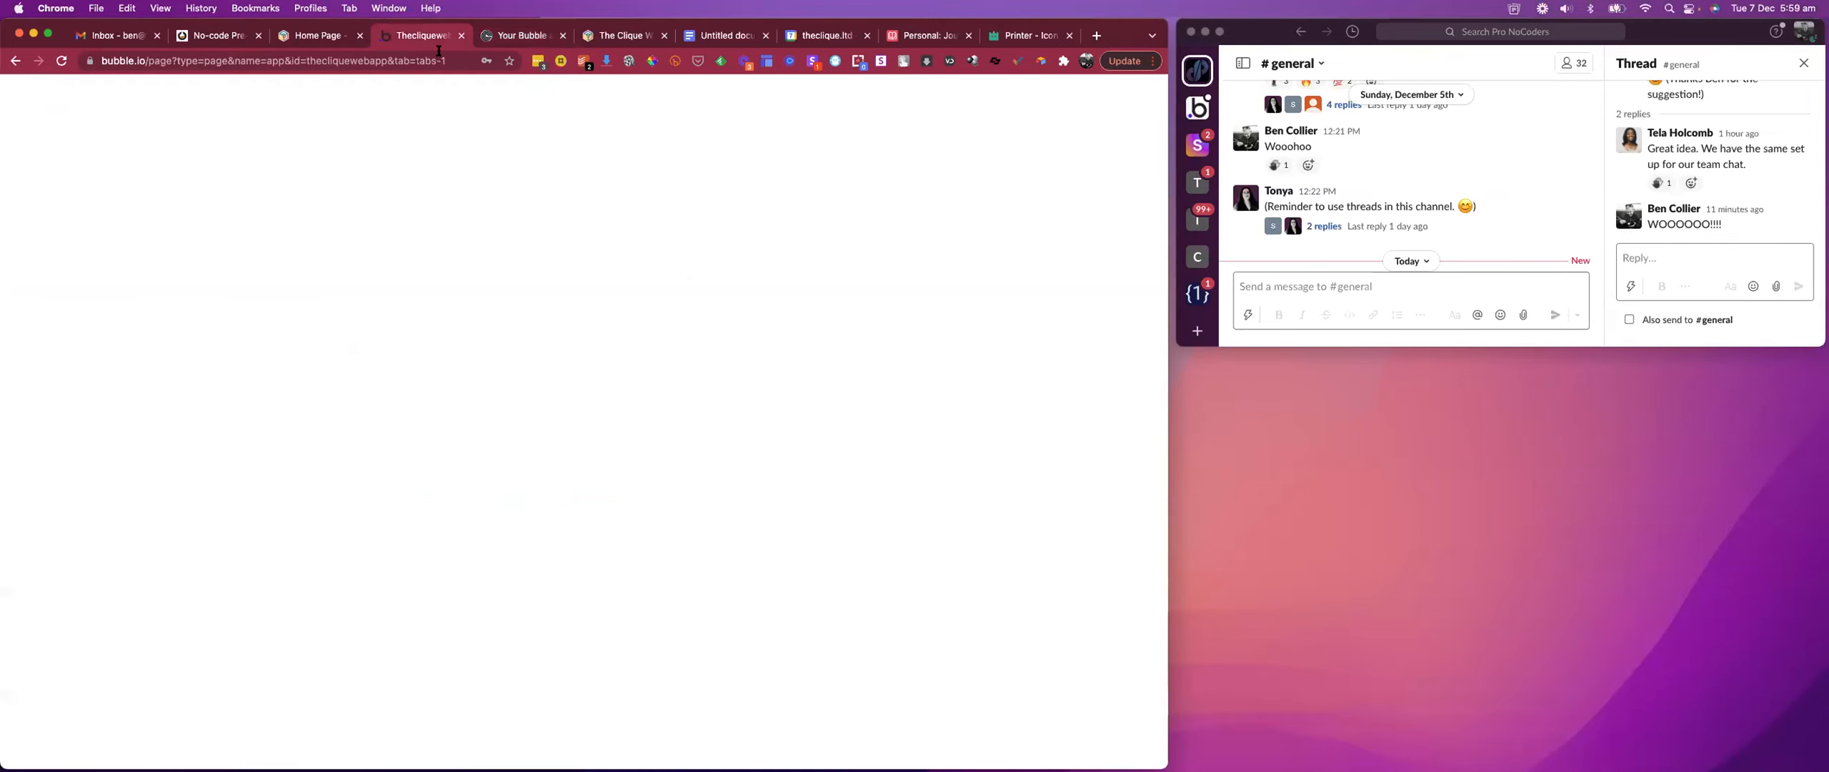
pyautogui.doubleClick(842, 565)
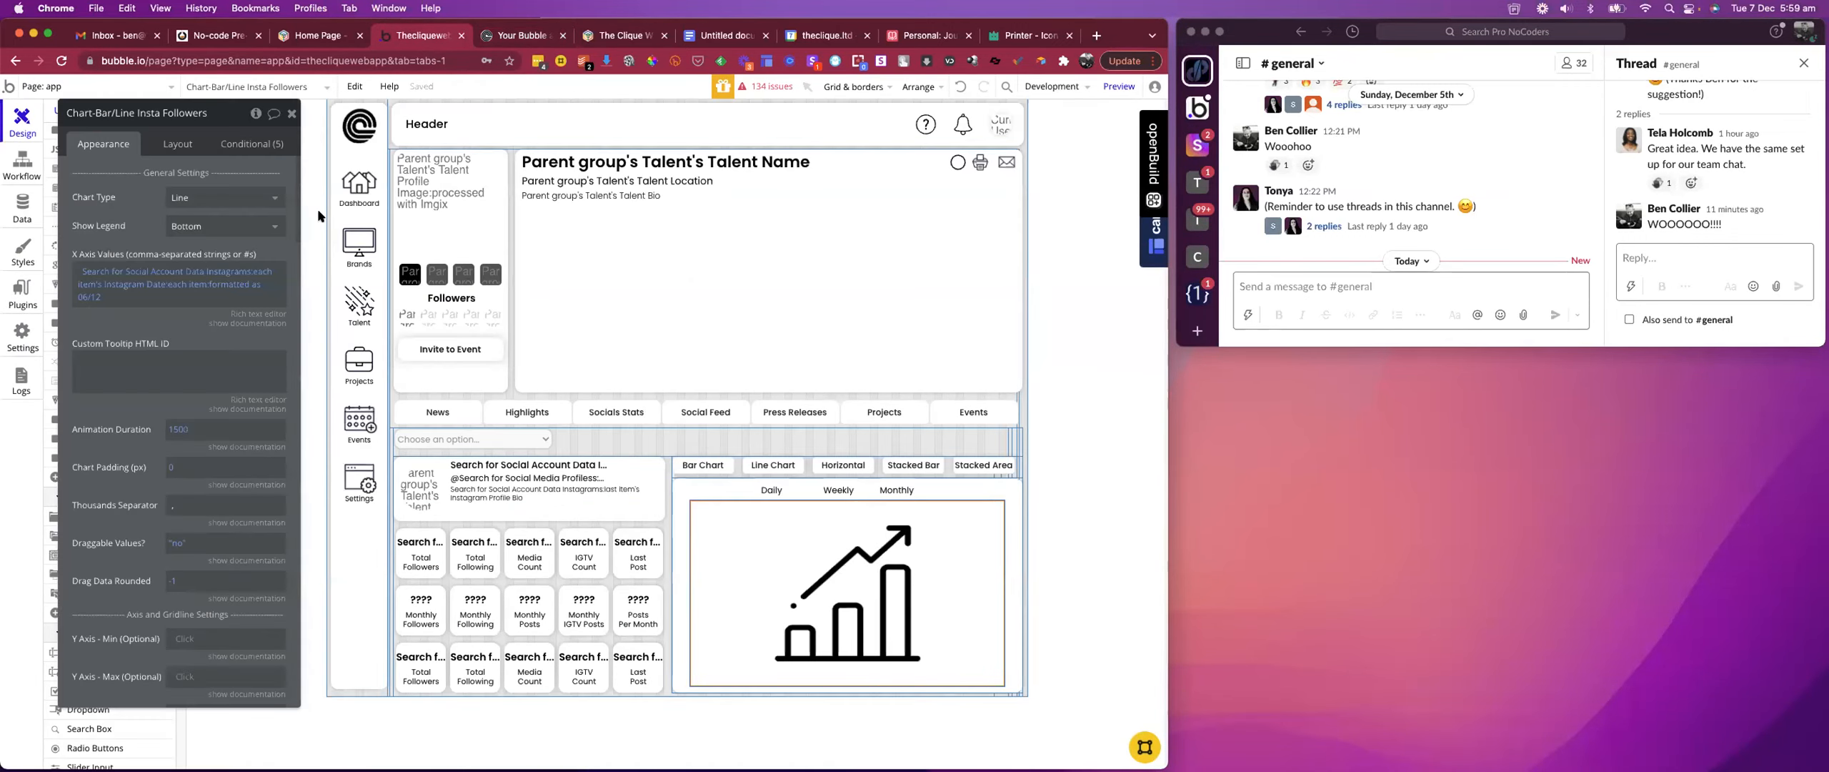
pyautogui.moveTo(230, 115); pyautogui.dragTo(686, 102)
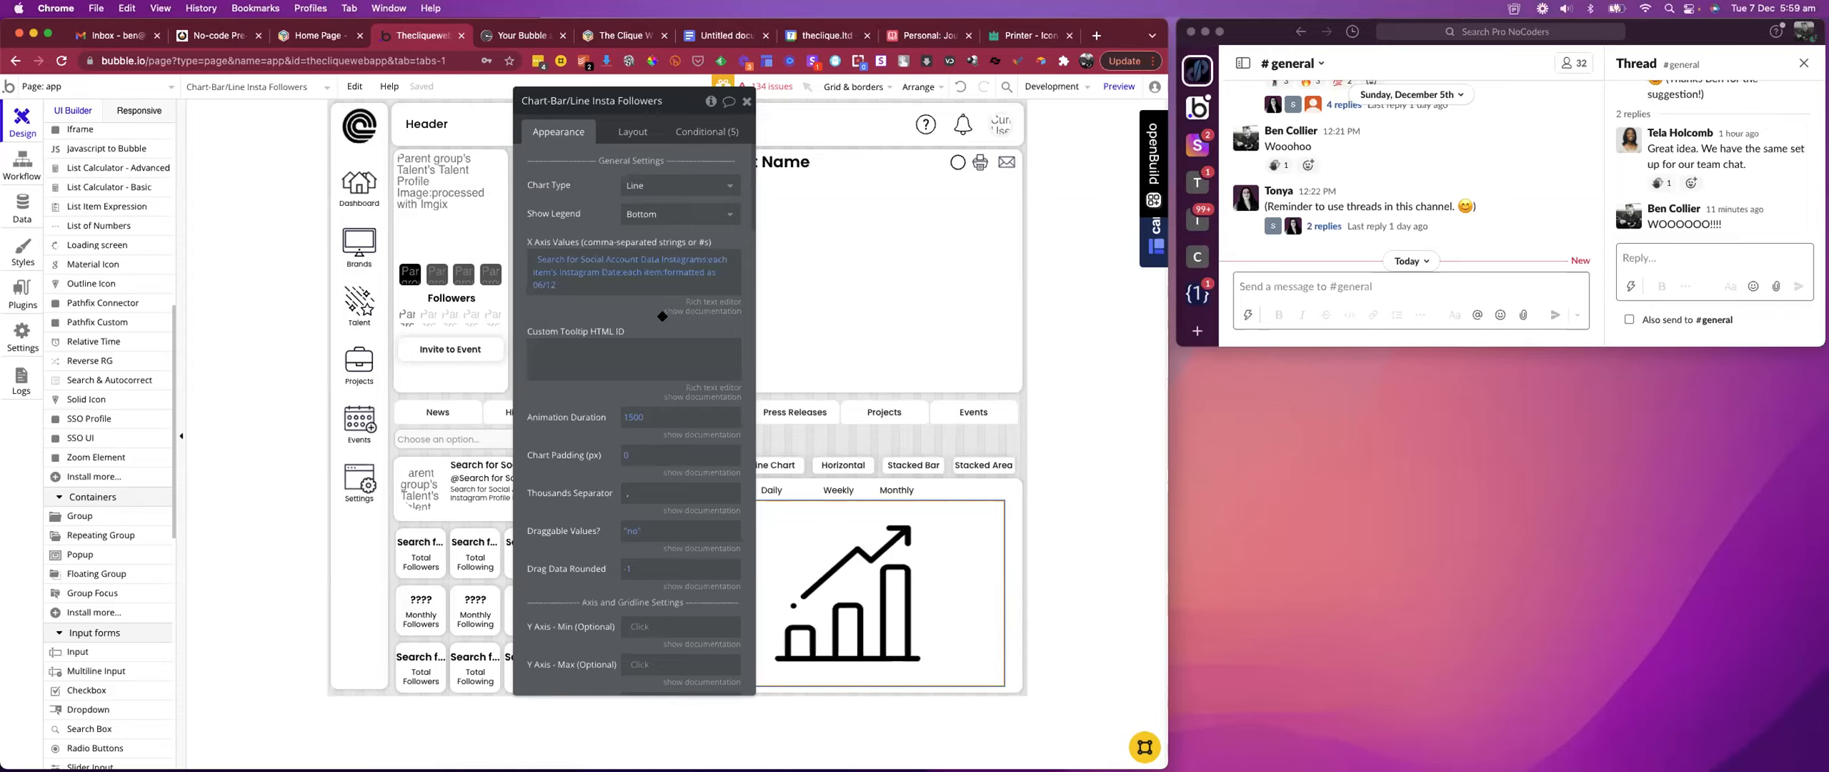
pyautogui.click(690, 129)
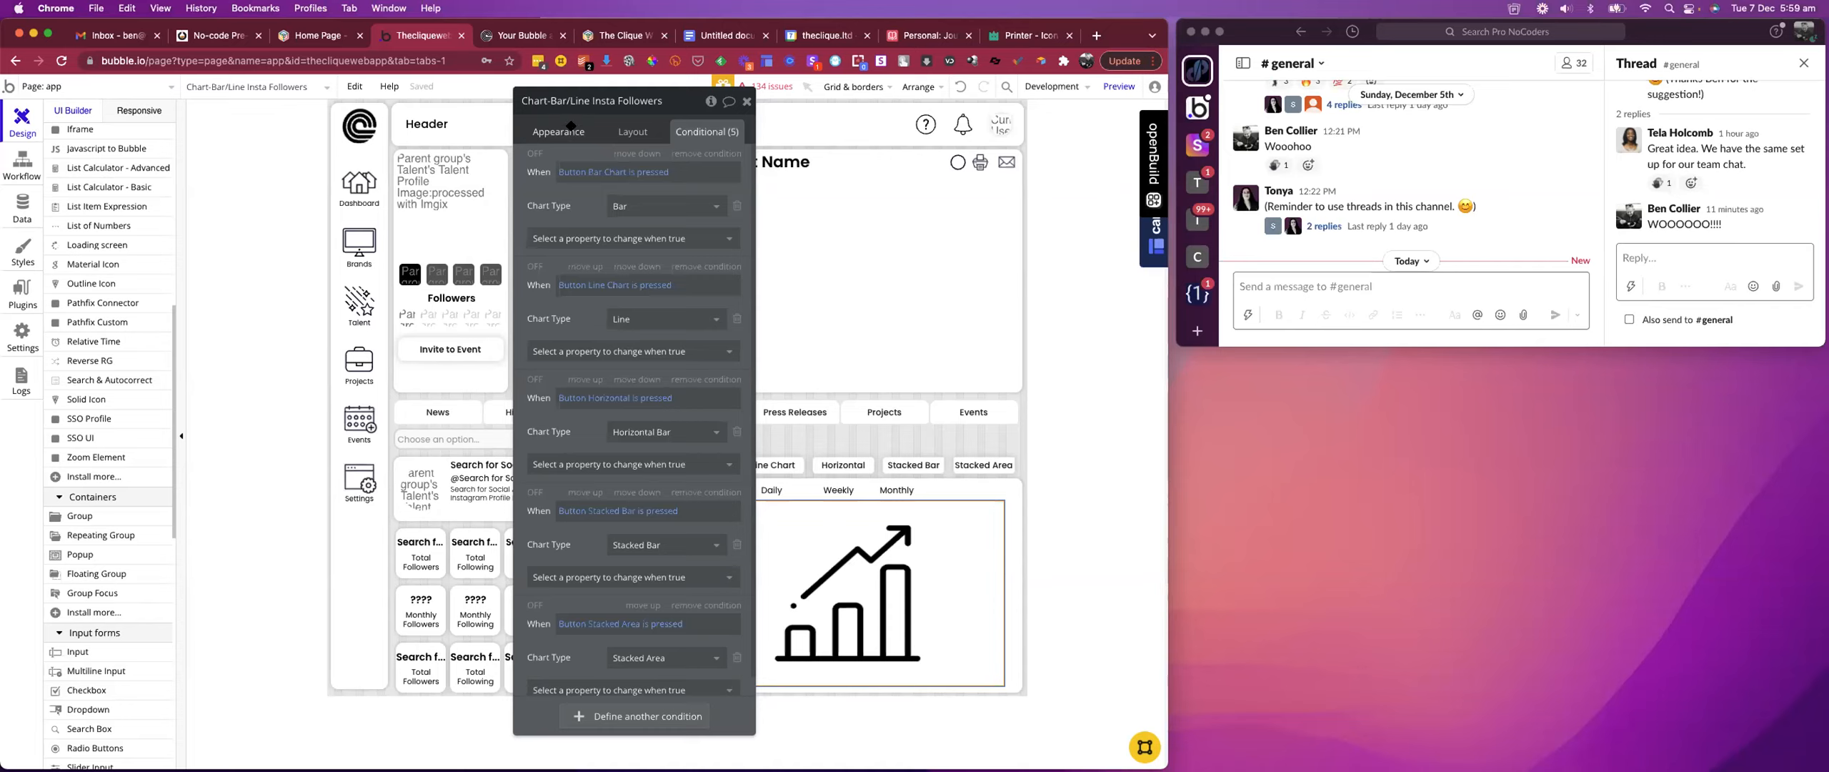
pyautogui.click(565, 128)
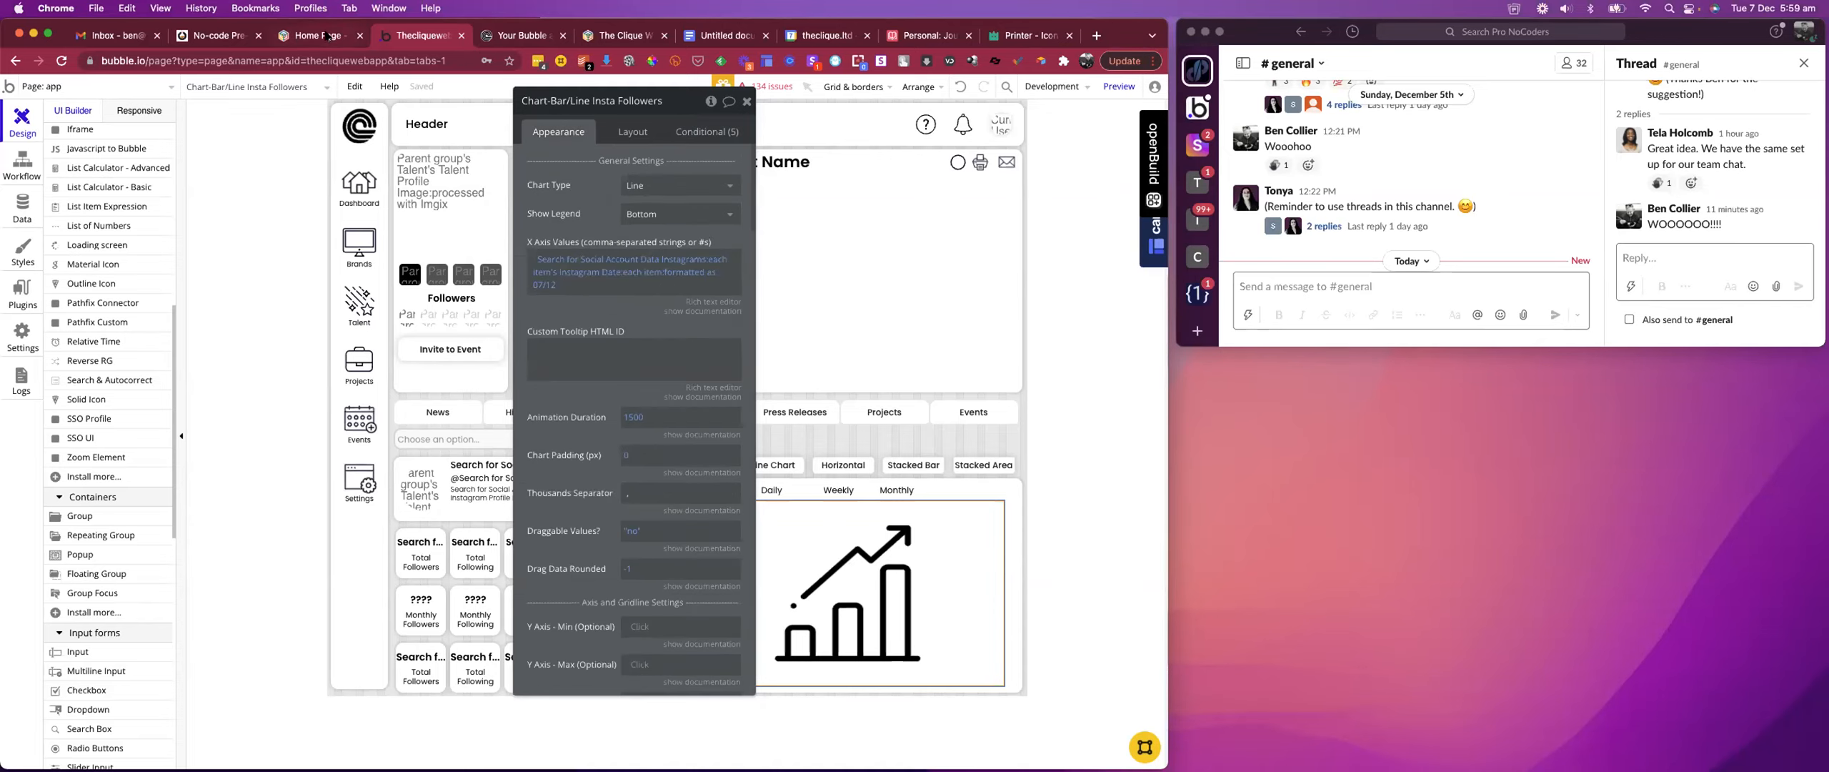
# - In the app preview, test the Bar Chart, Line Chart and Horizontal options on the Instagram stats chart
pyautogui.click(522, 35)
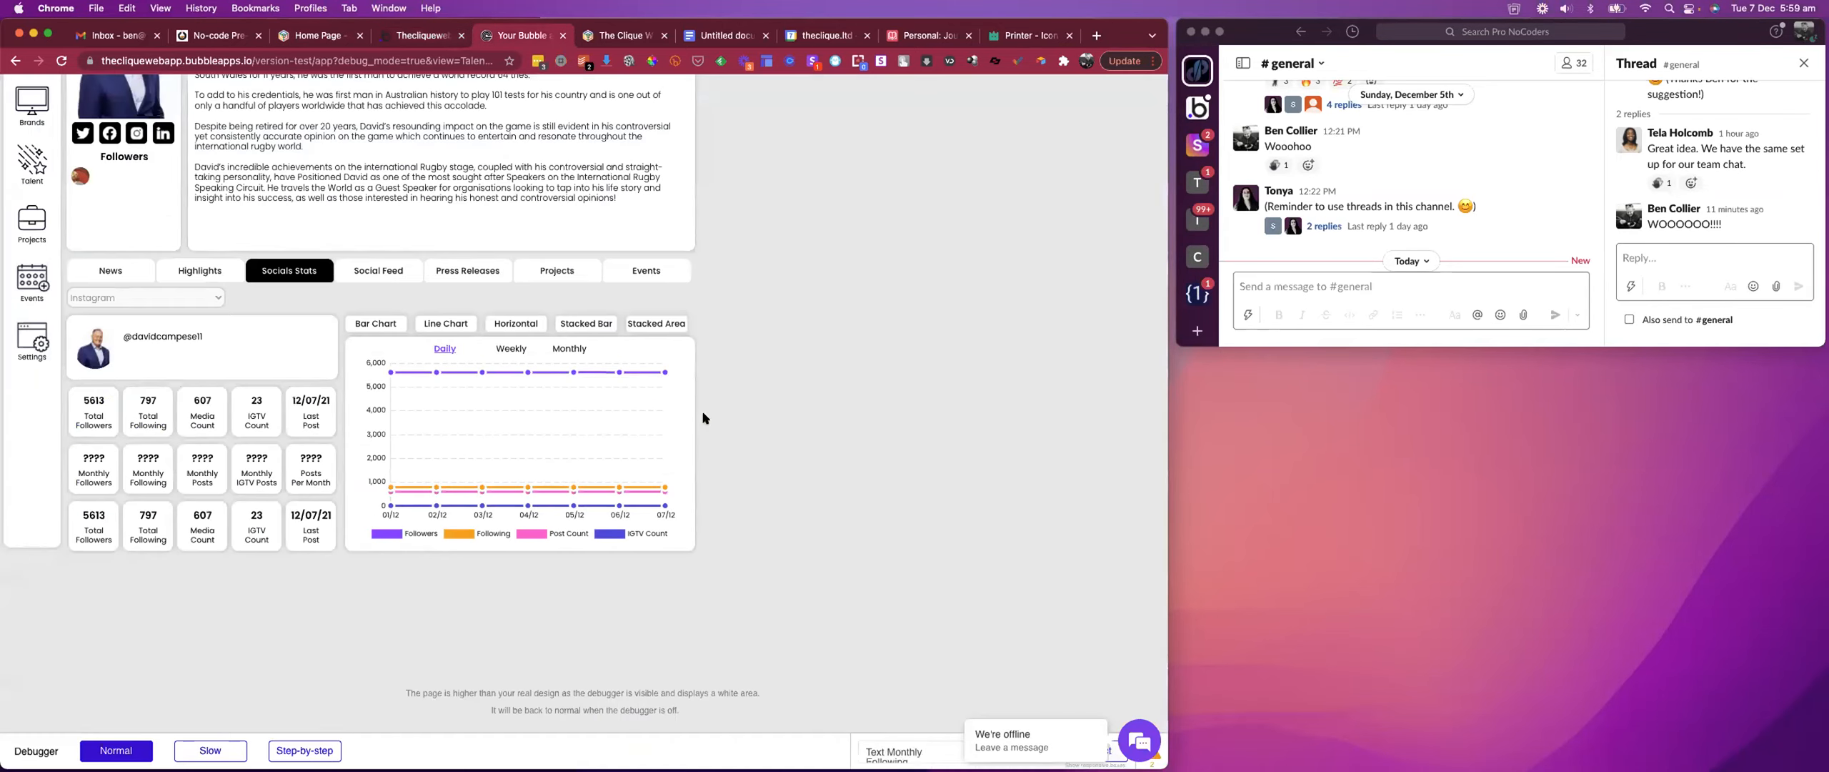
pyautogui.click(368, 321)
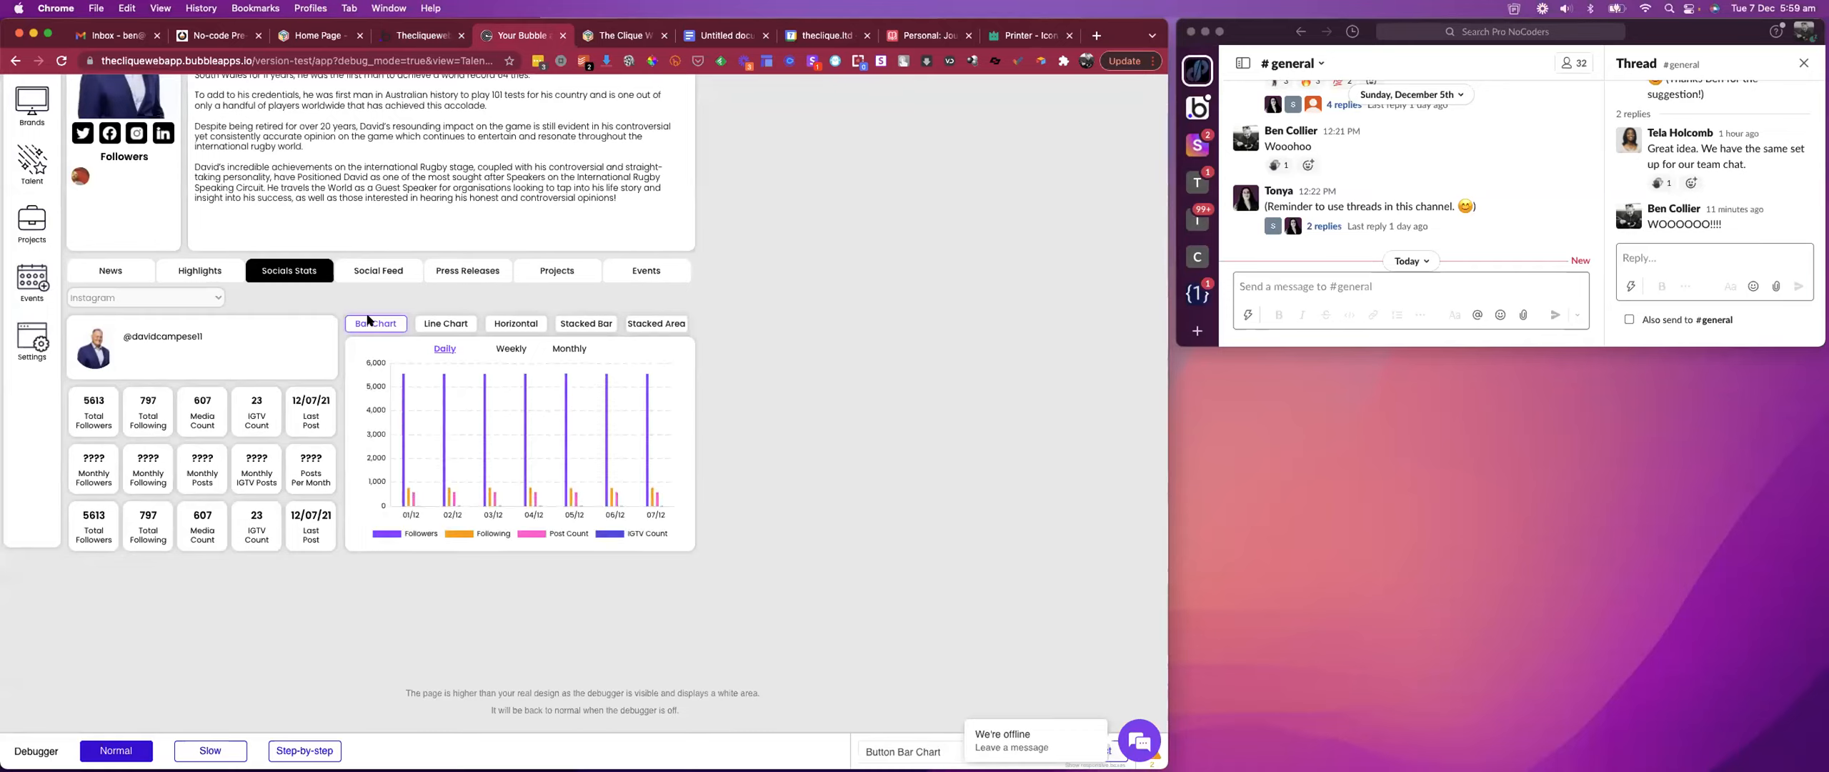
pyautogui.click(446, 323)
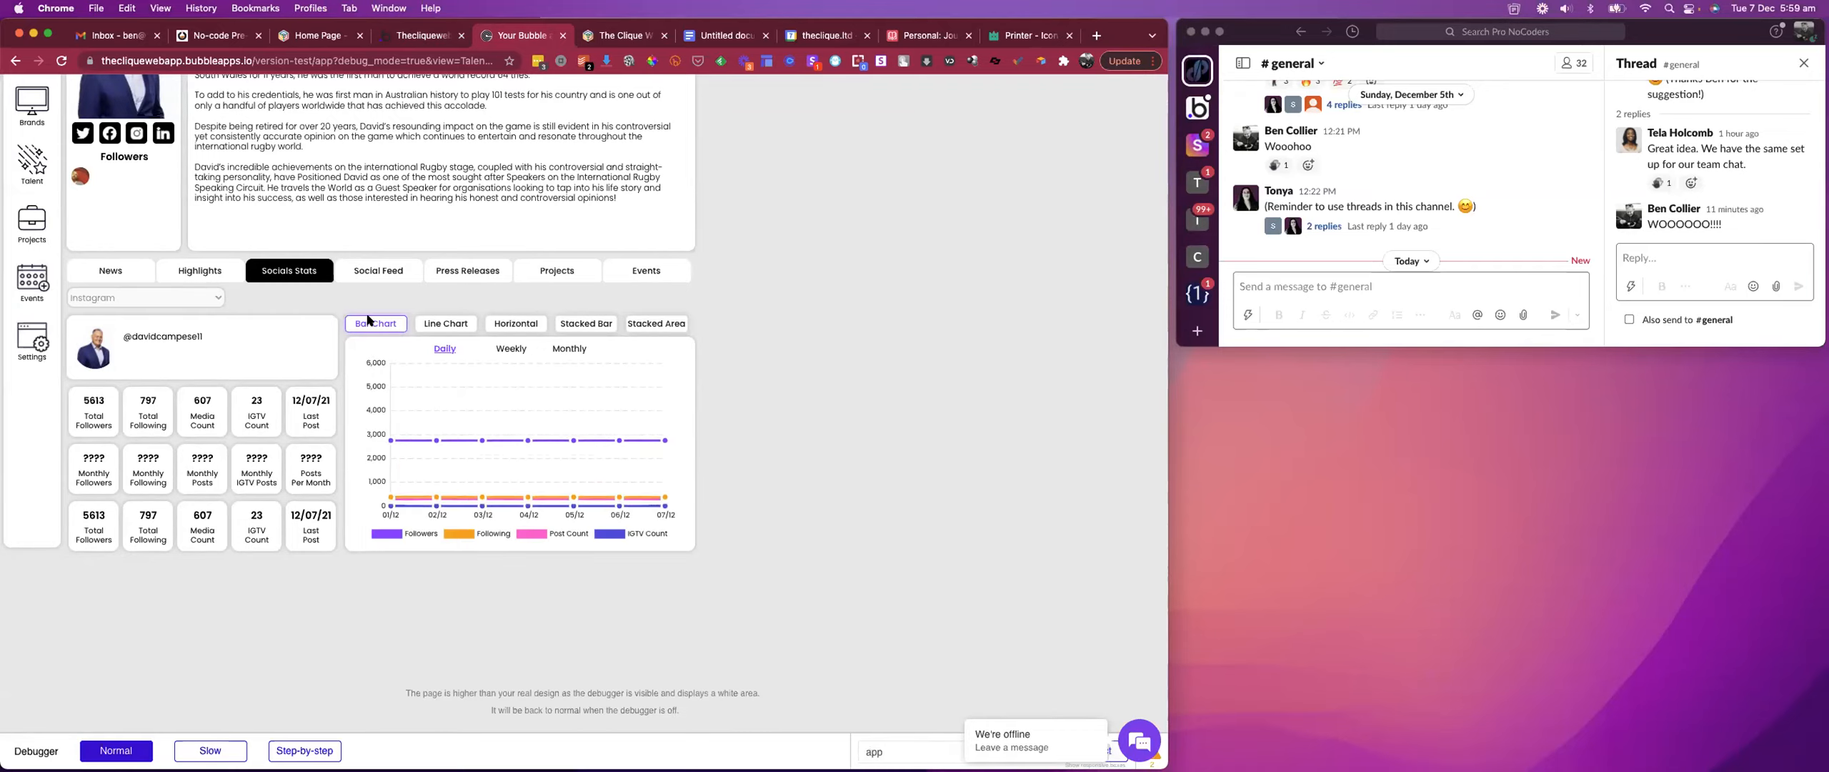
pyautogui.click(500, 322)
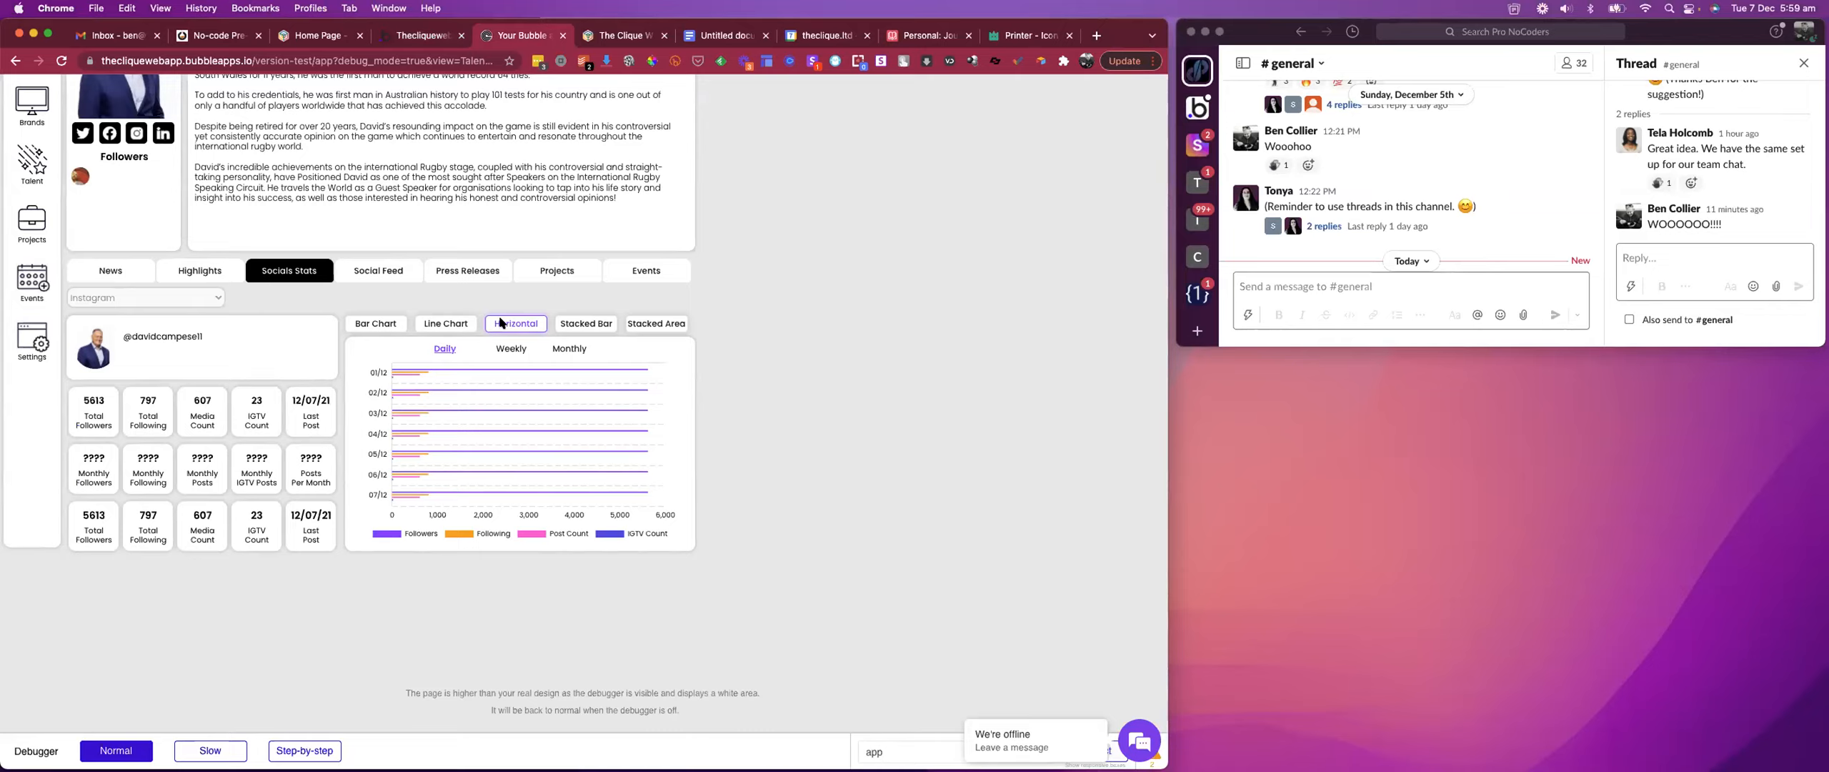
pyautogui.click(500, 323)
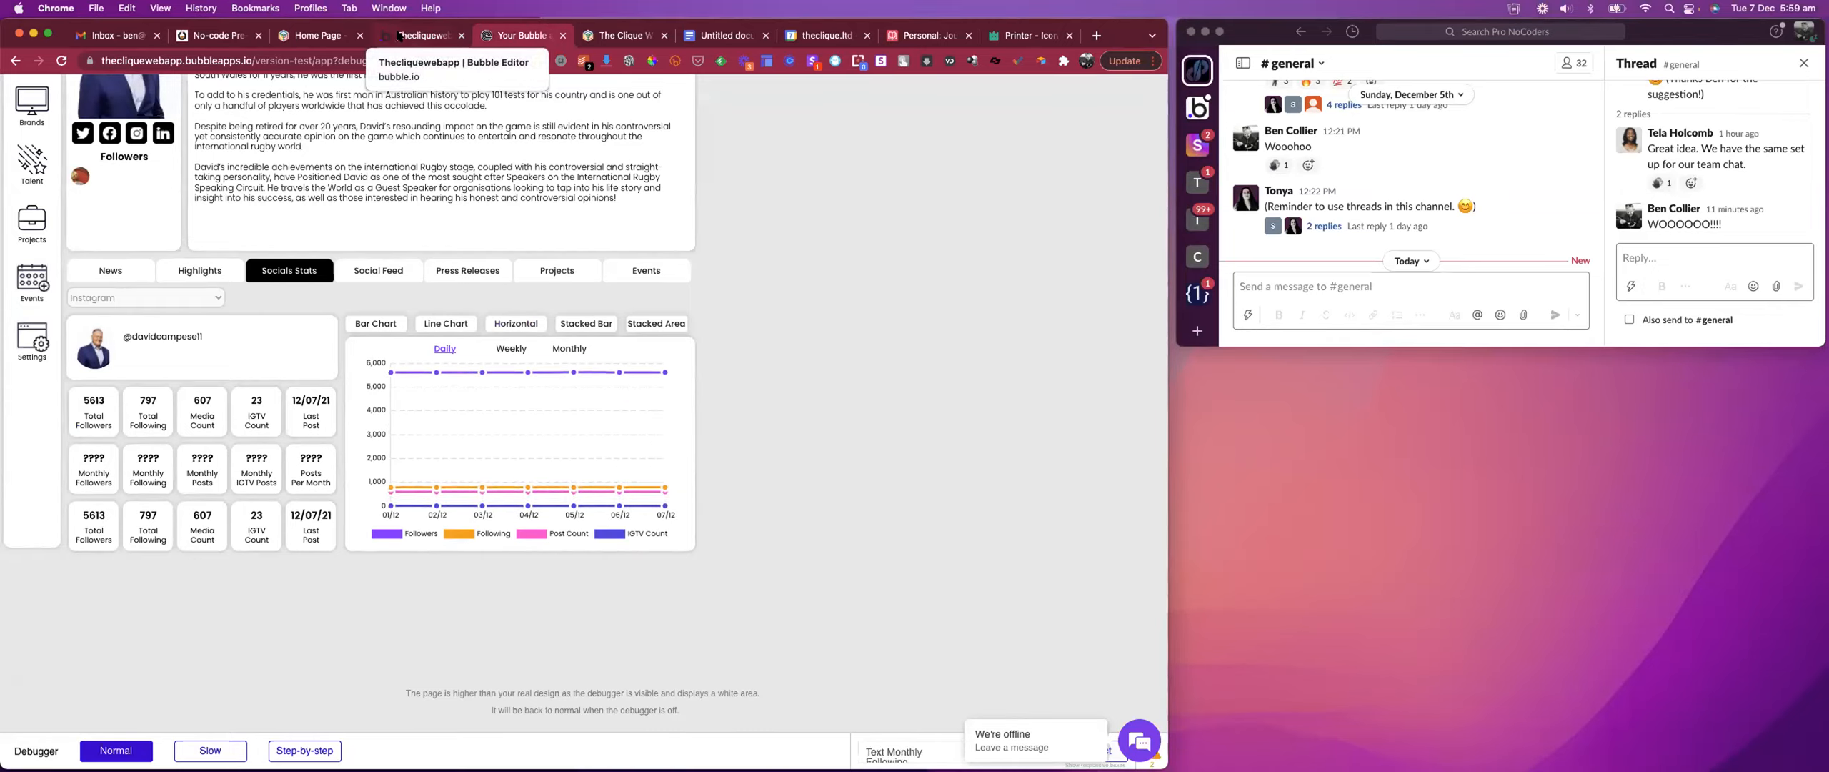
# - Test the Stacked Bar and Stacked Area options on the Instagram stats chart in the app preview
pyautogui.click(586, 323)
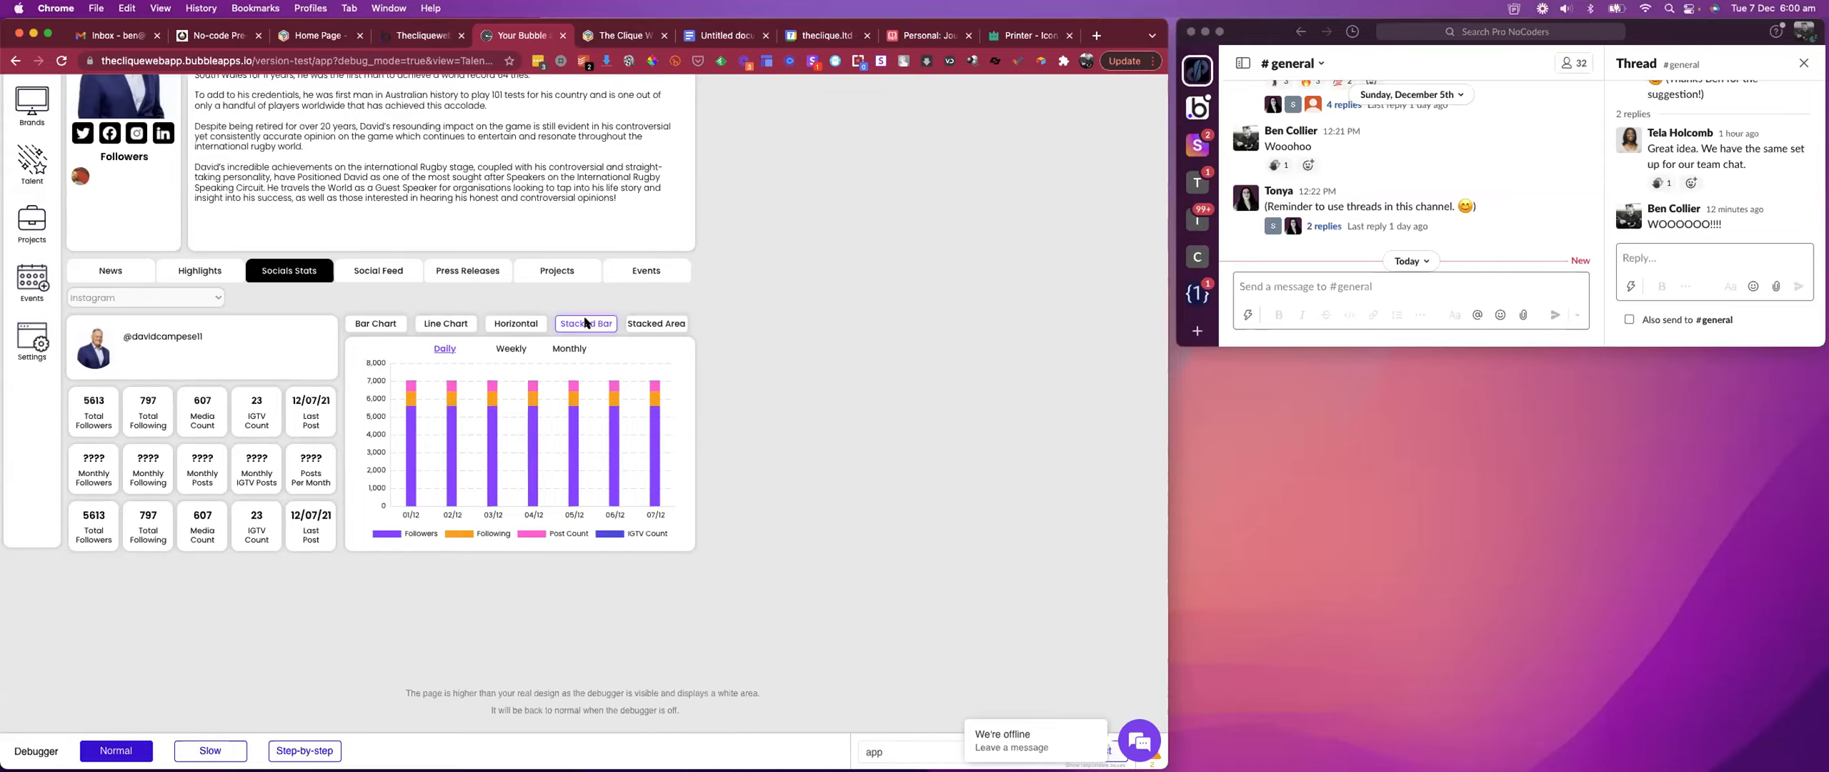
pyautogui.click(651, 325)
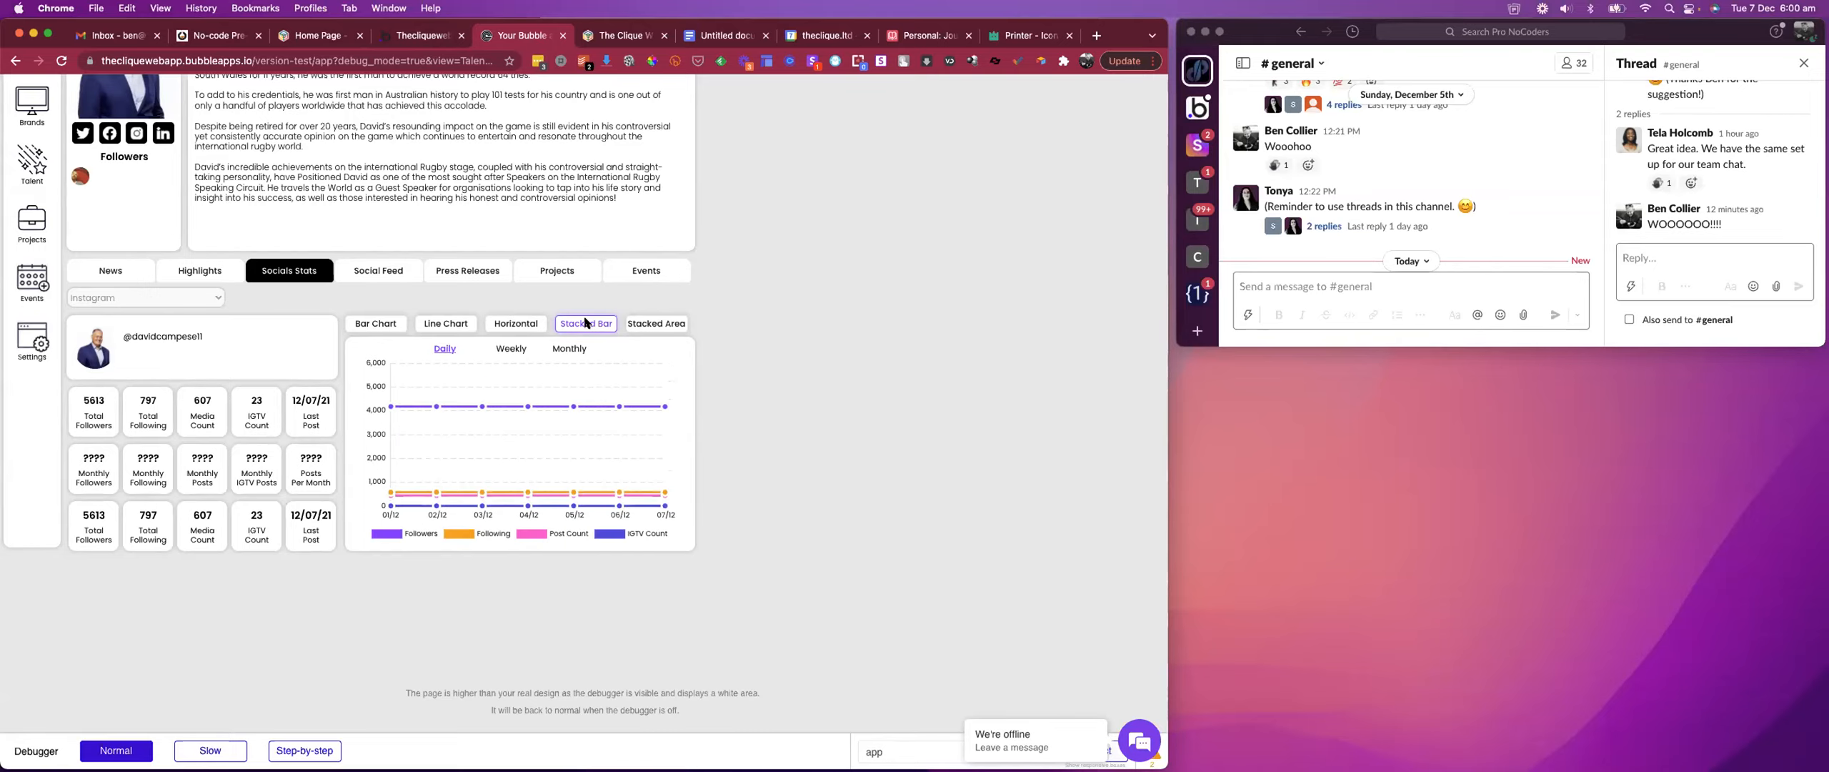
pyautogui.click(651, 326)
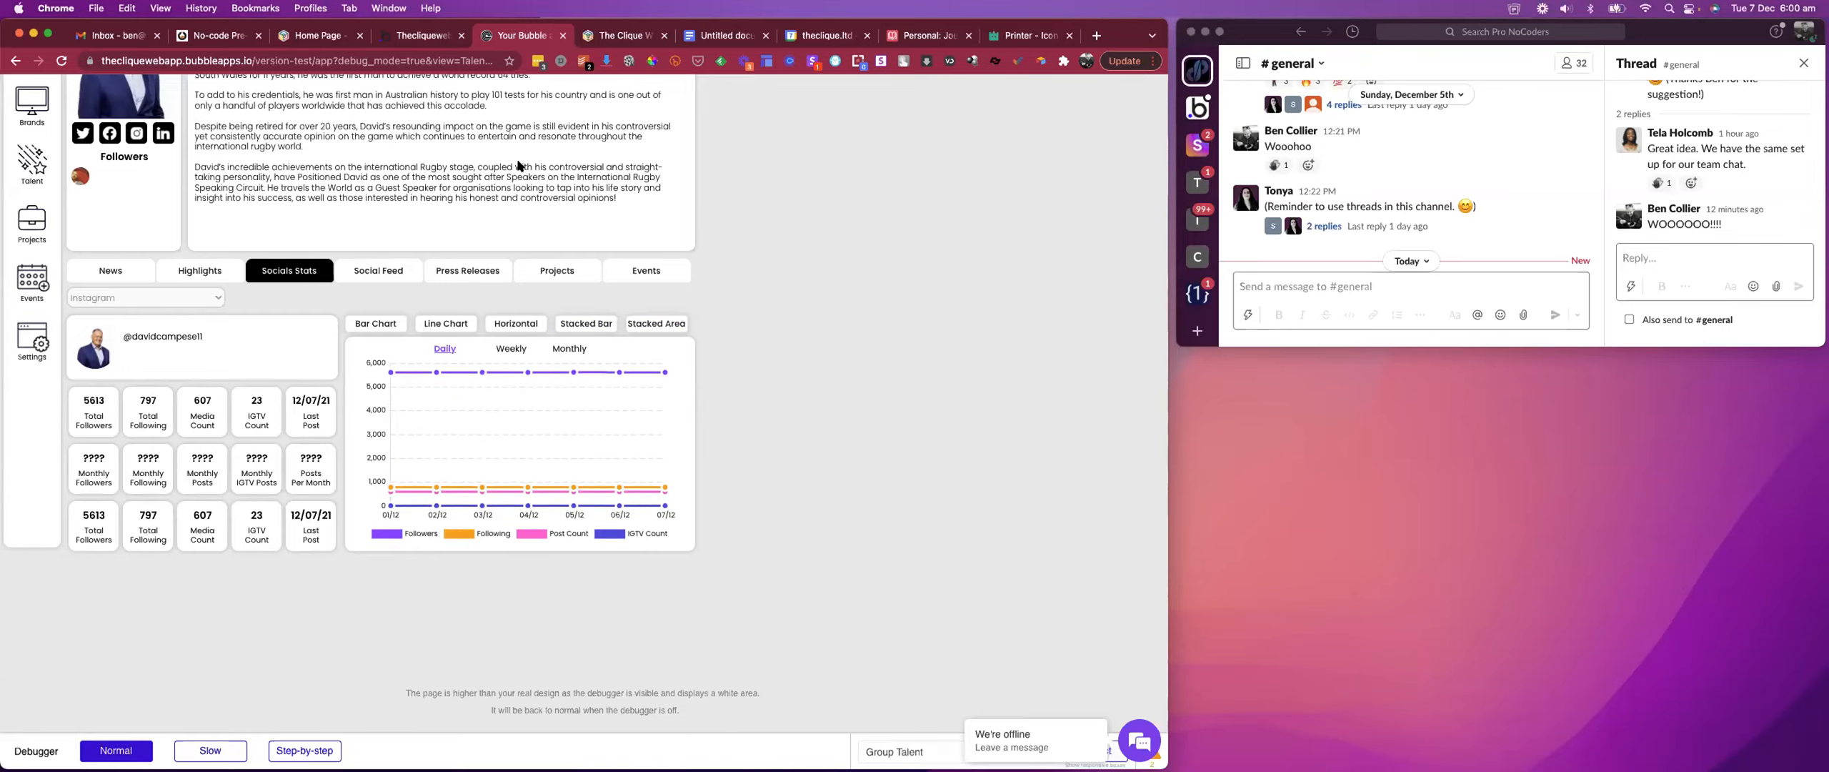
# - Return to the Bubble editor and review the chart type conditions of the Chart-Bar/Line Insta Followers element
pyautogui.click(423, 36)
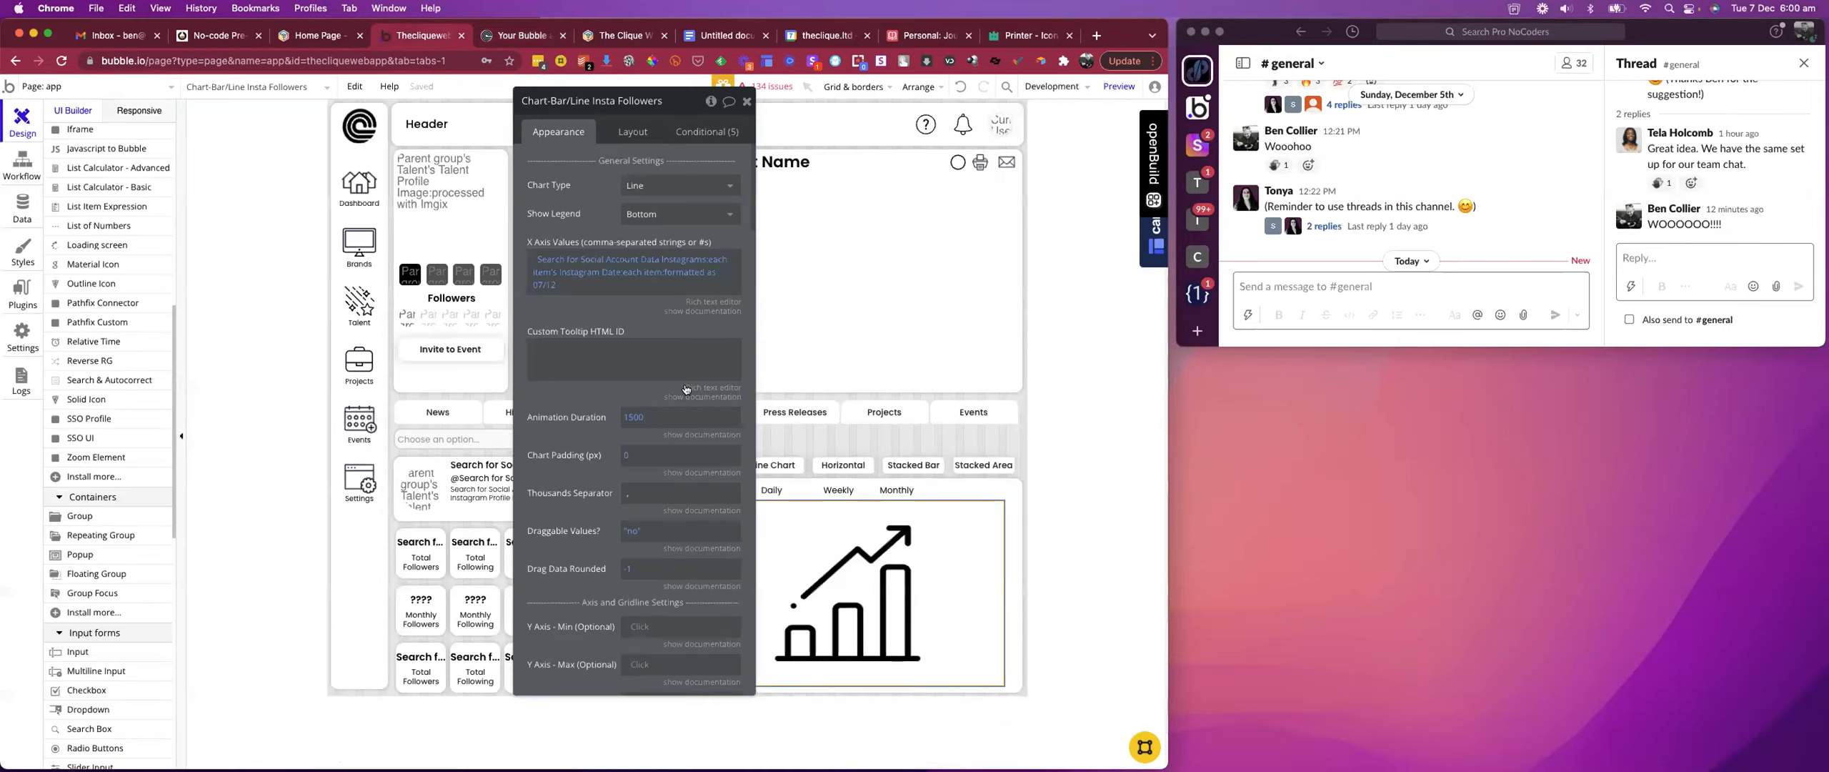
pyautogui.click(691, 131)
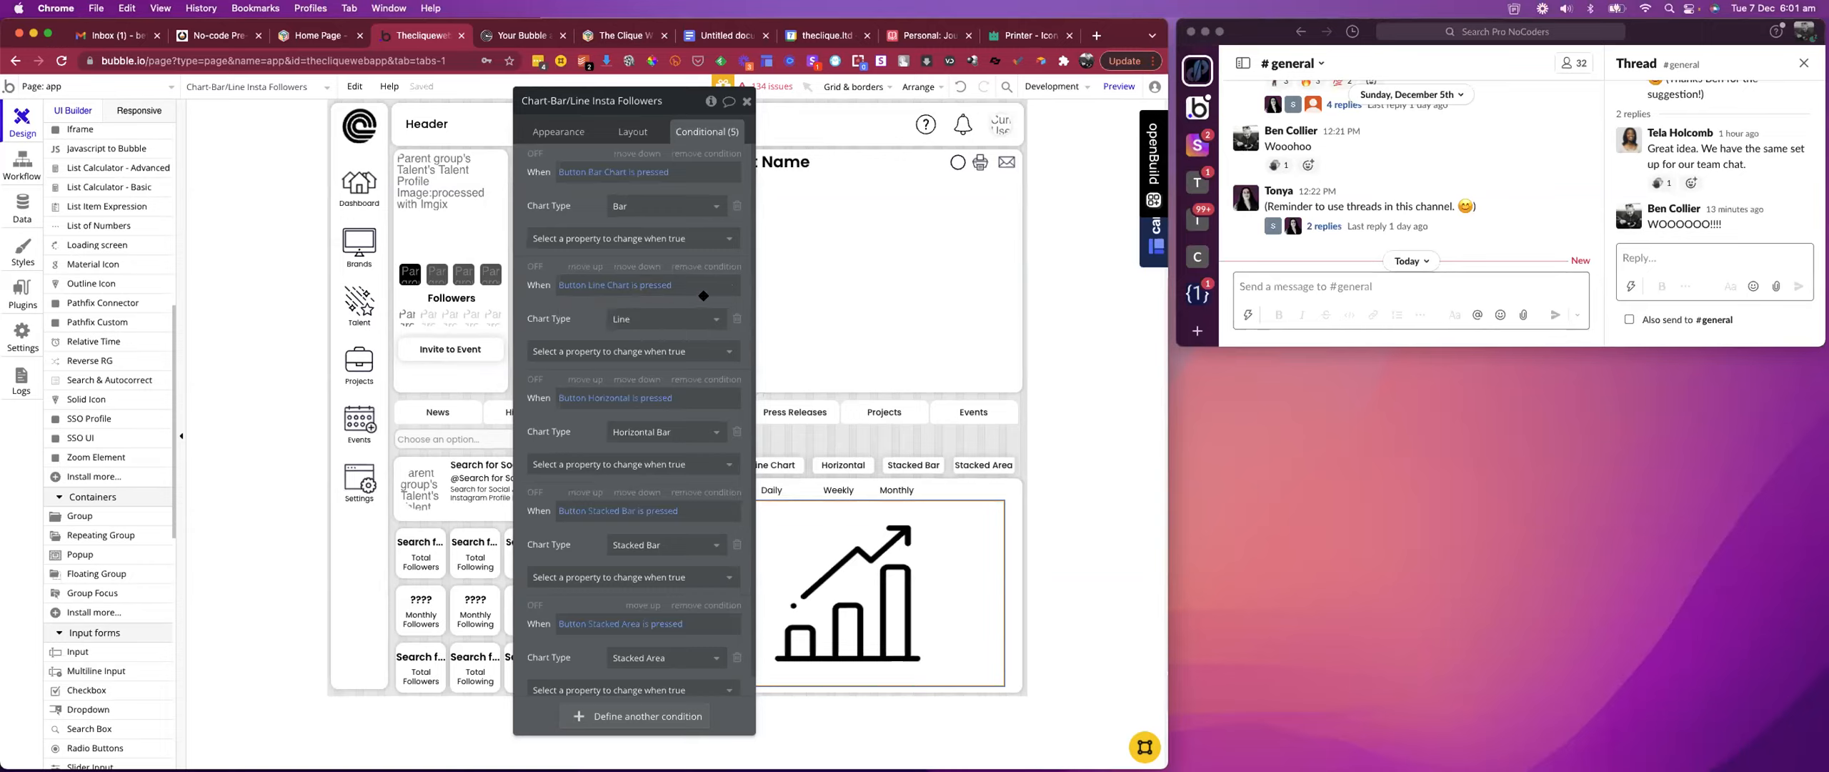
pyautogui.scroll(-1, 703, 295)
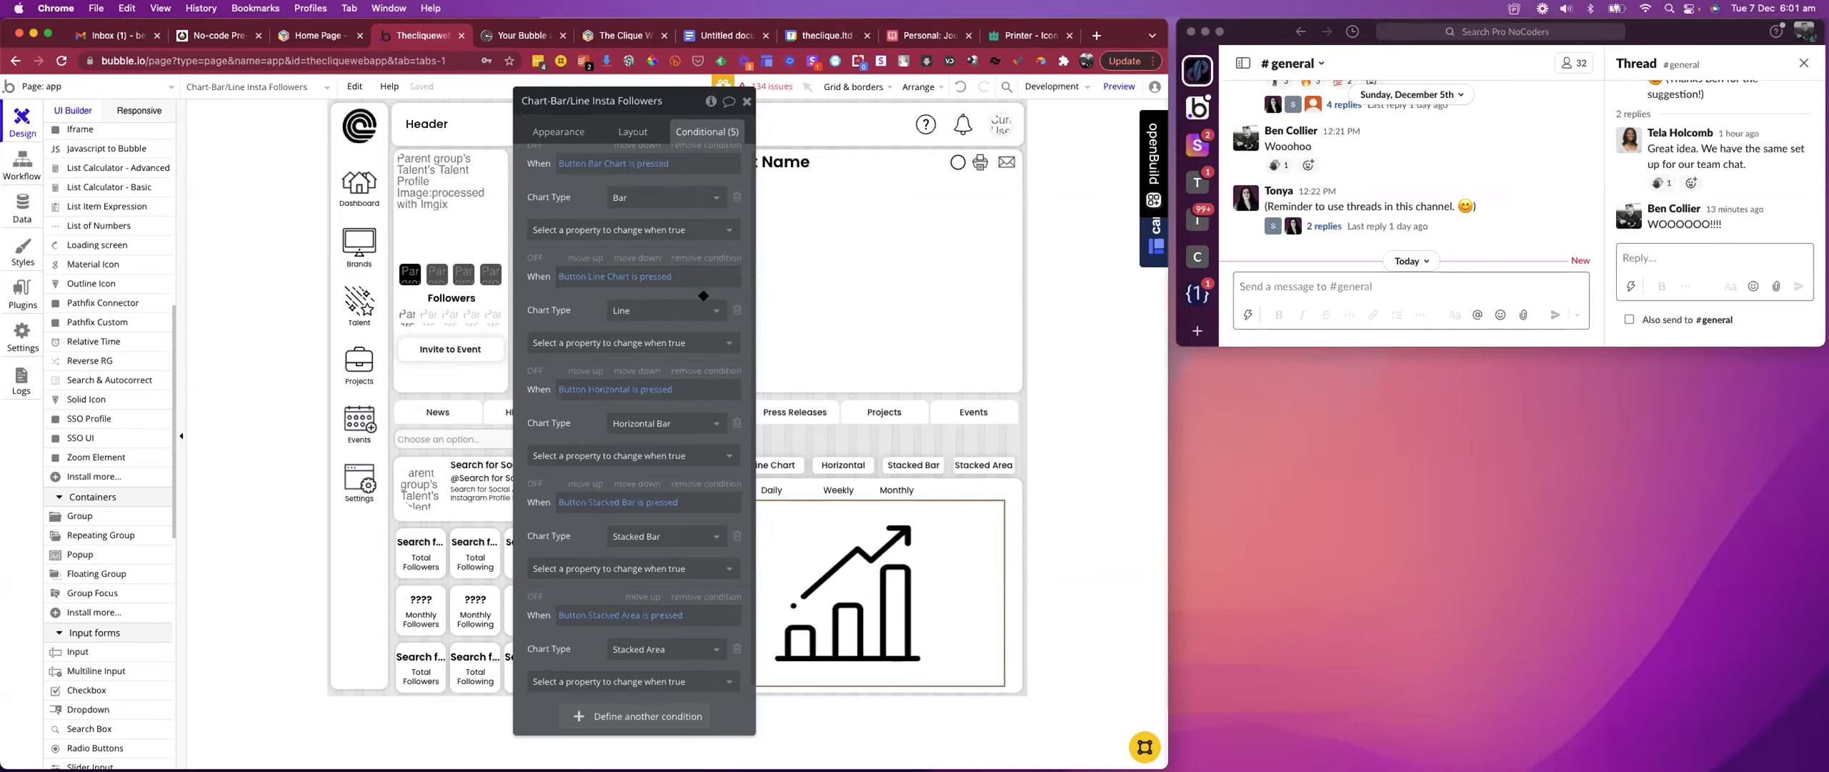